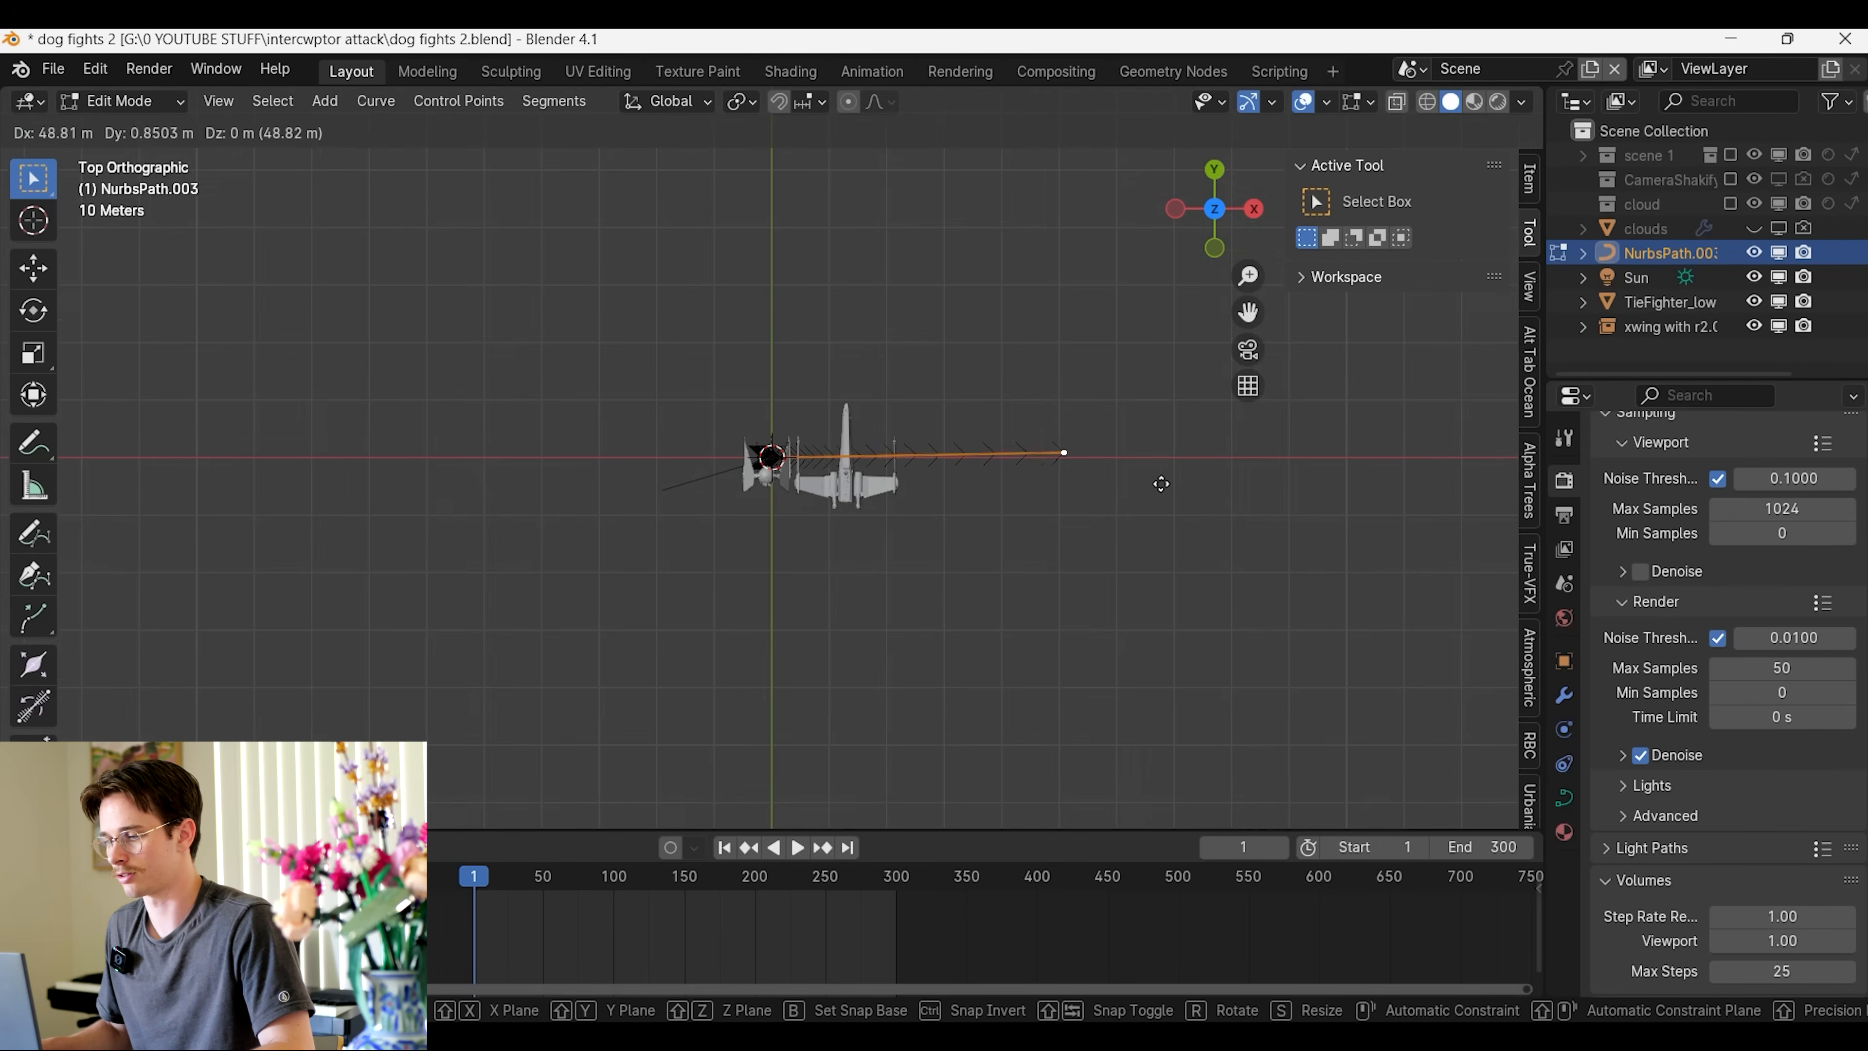
Extrude the flight path forward along X, and bend it through positive Y until it heads back toward negative X
left_click(1287, 503)
left_click_drag(1254, 312, 665, 381)
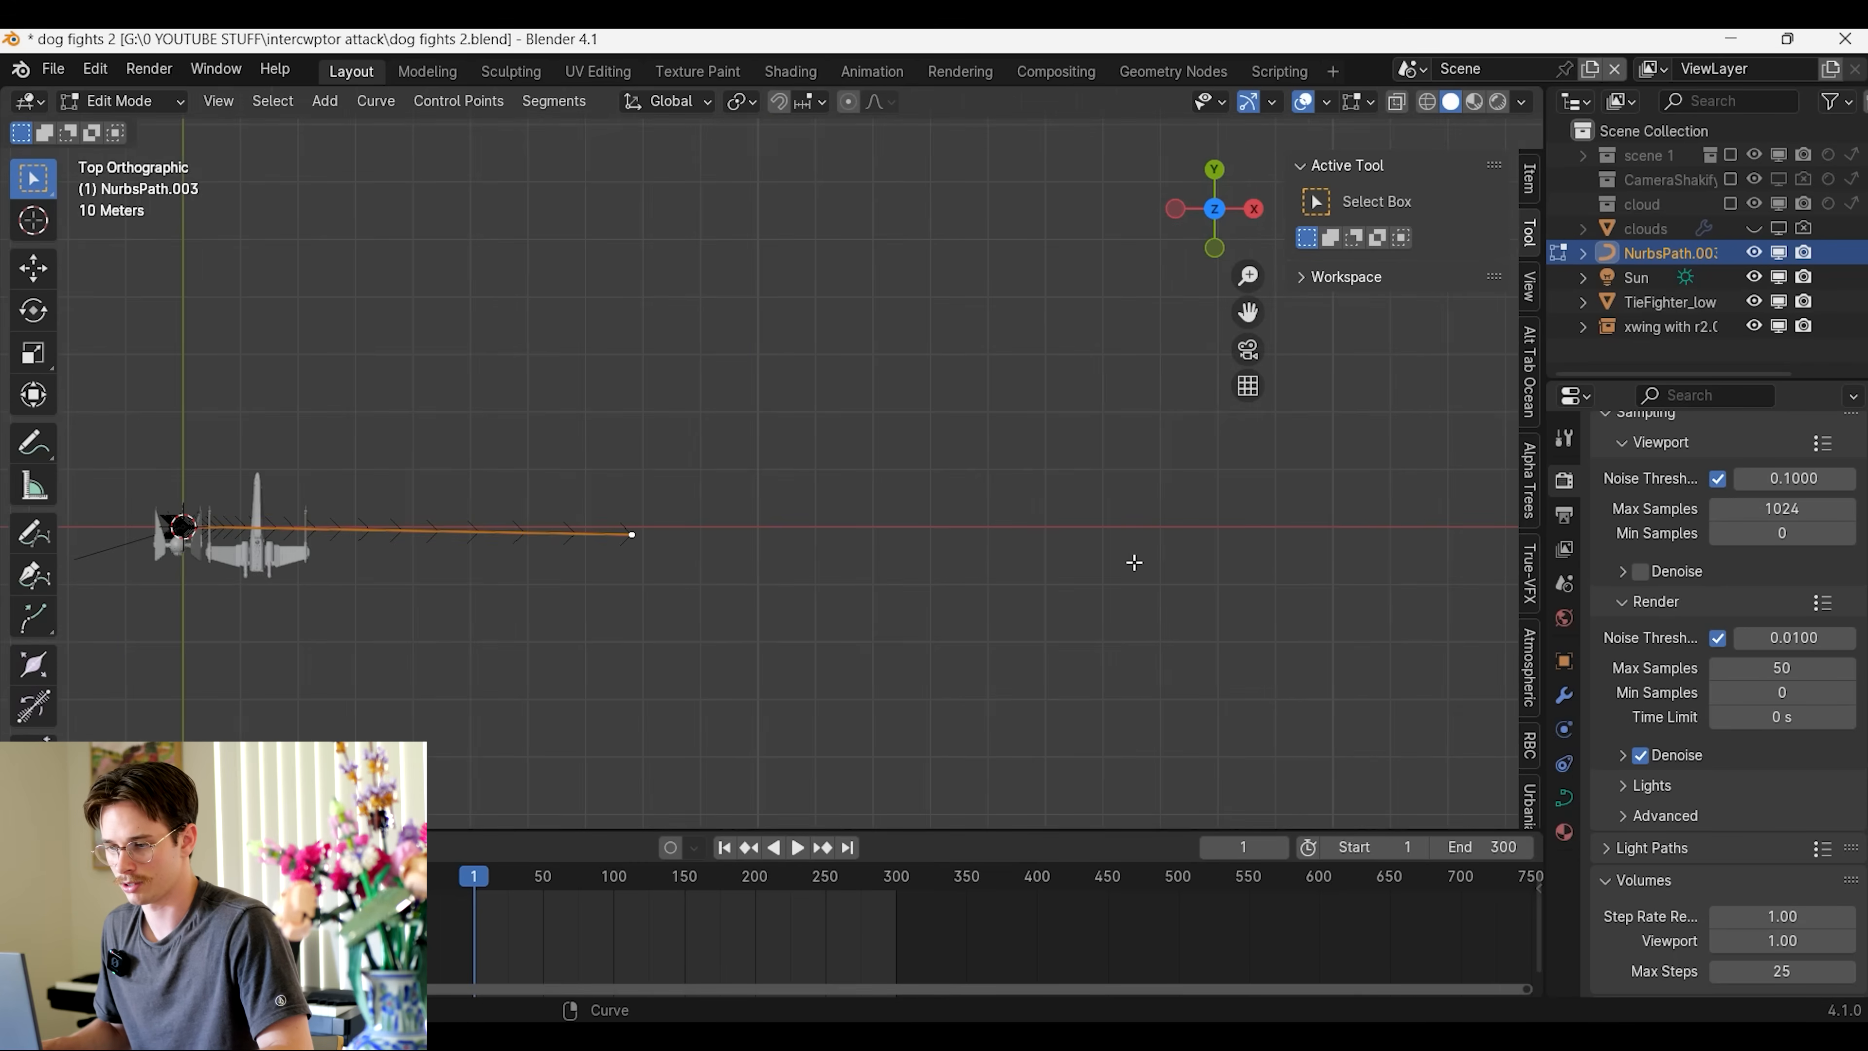
key("e")
left_click(1145, 397)
scroll(1084, 434, "down", 2)
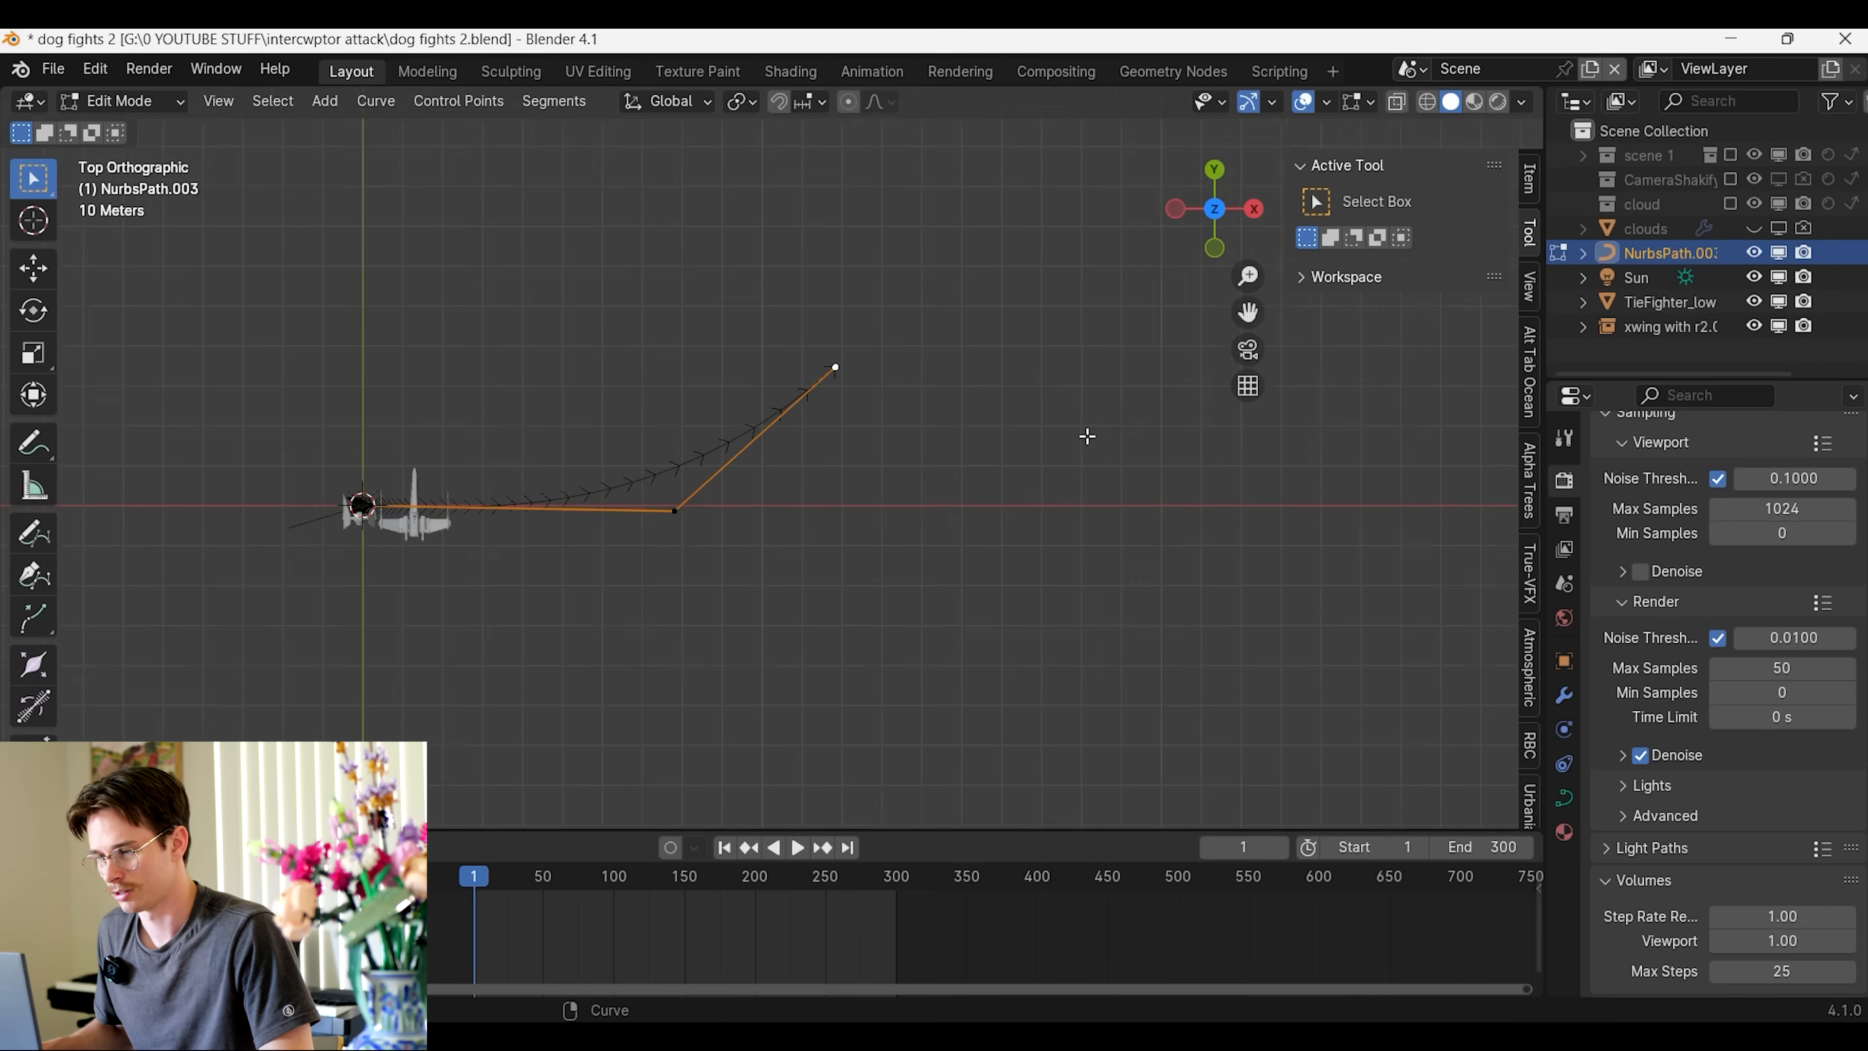
left_click(939, 255)
scroll(951, 288, "down", 3)
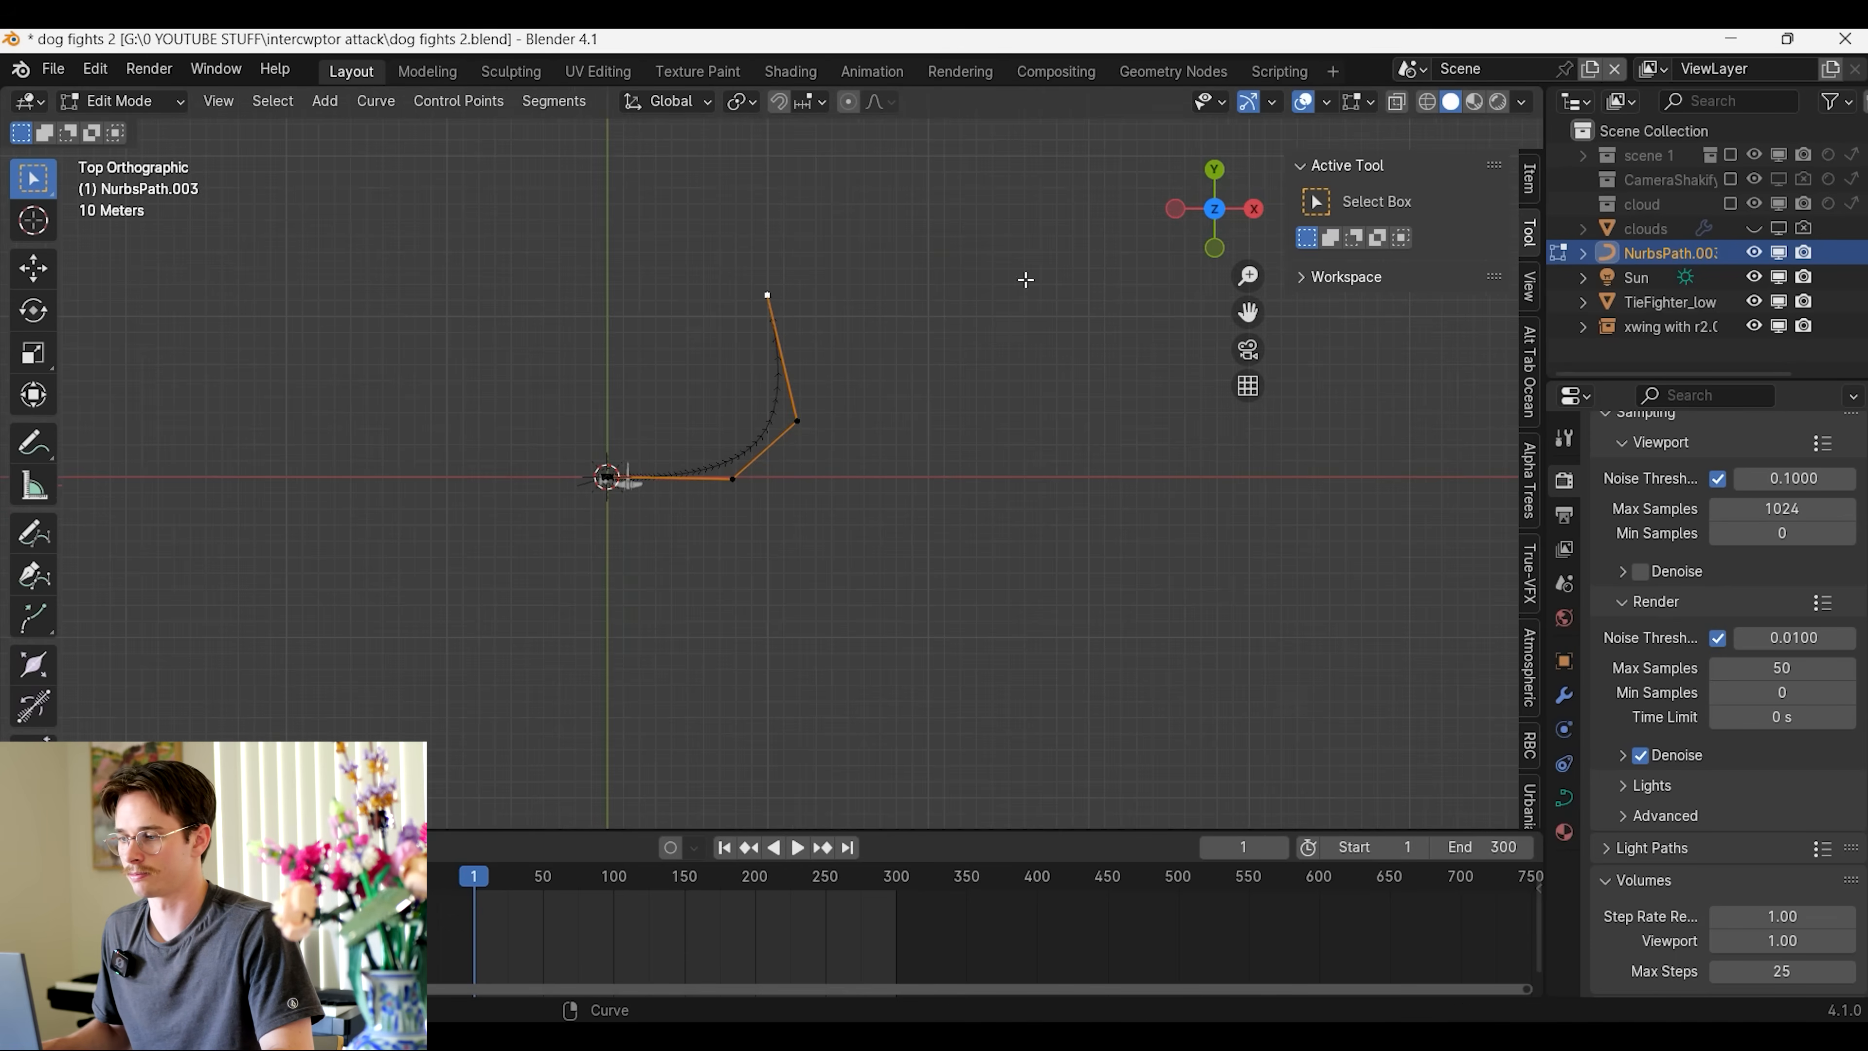
middle_click_drag(1007, 370, 1059, 468, "shift")
scroll(1059, 467, "up", 3)
key("e")
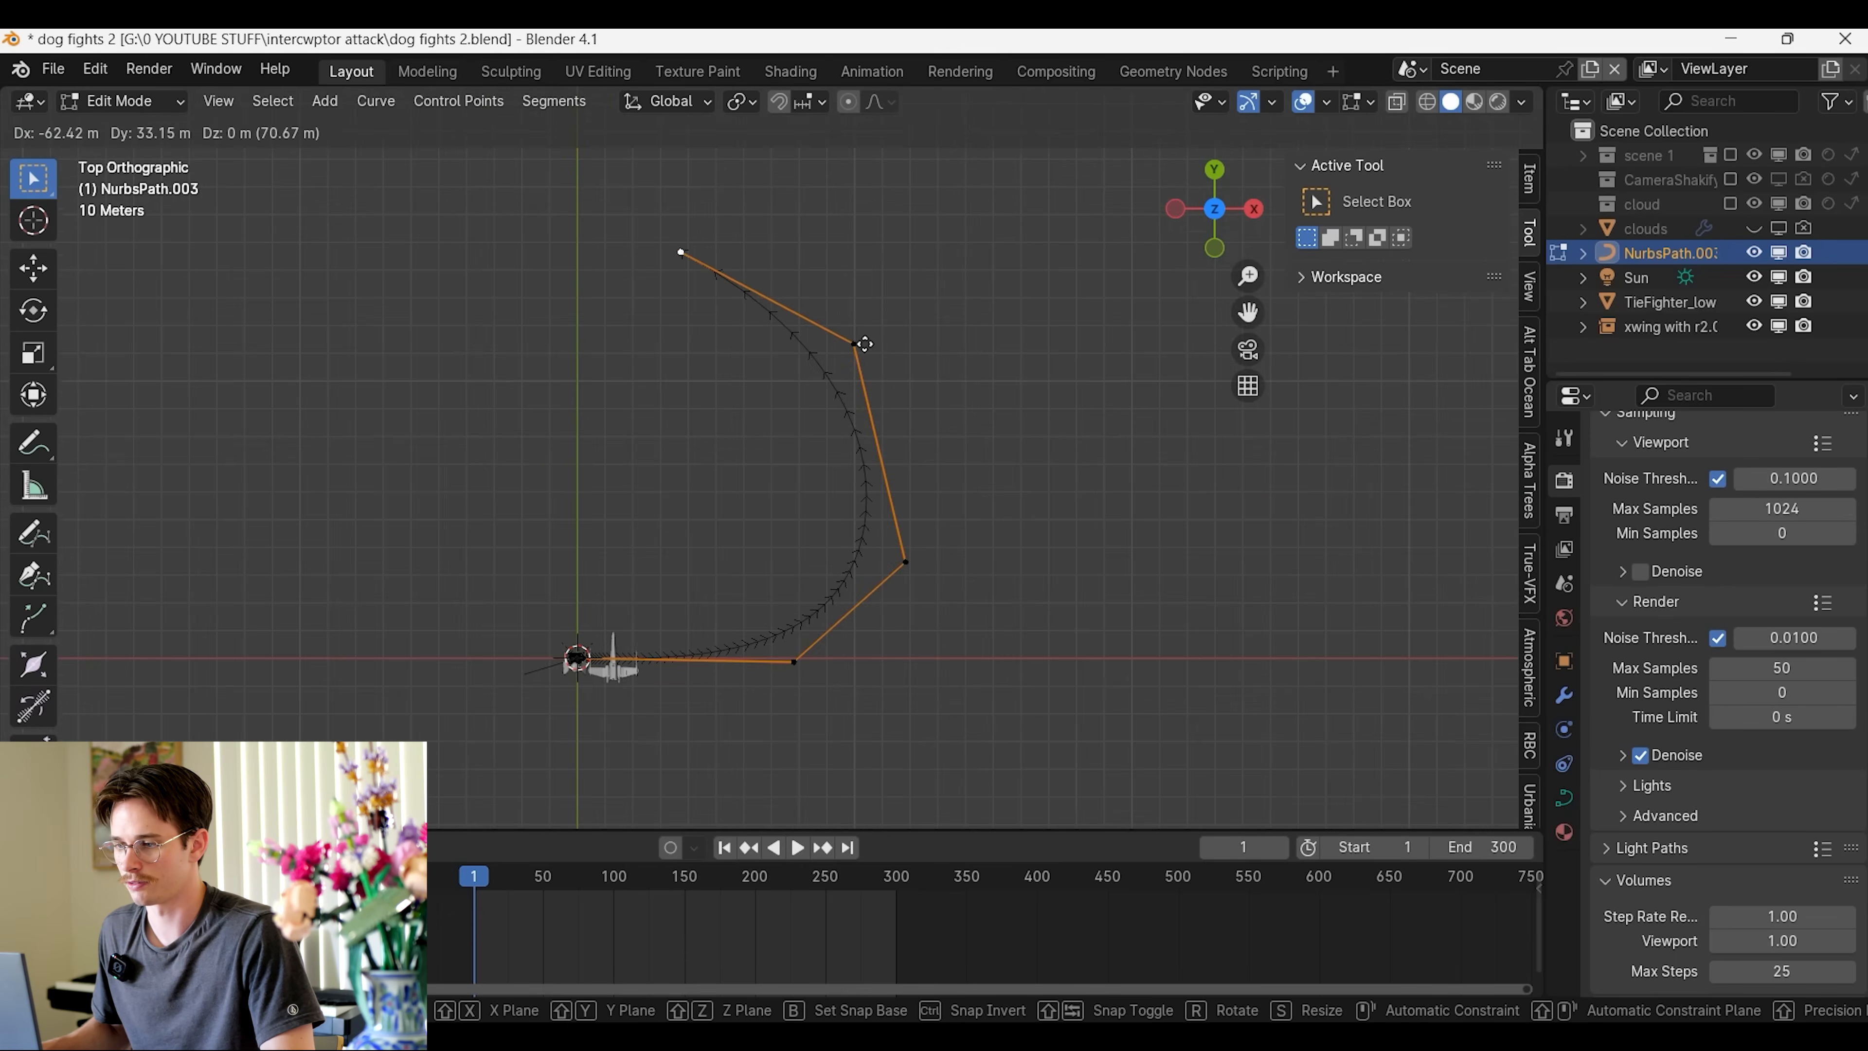
left_click(839, 341)
Extrude further points that swing the path outward along X in a wide loop and back toward the X axis
left_click_drag(1247, 313, 1282, 689)
scroll(1072, 305, "down", 3)
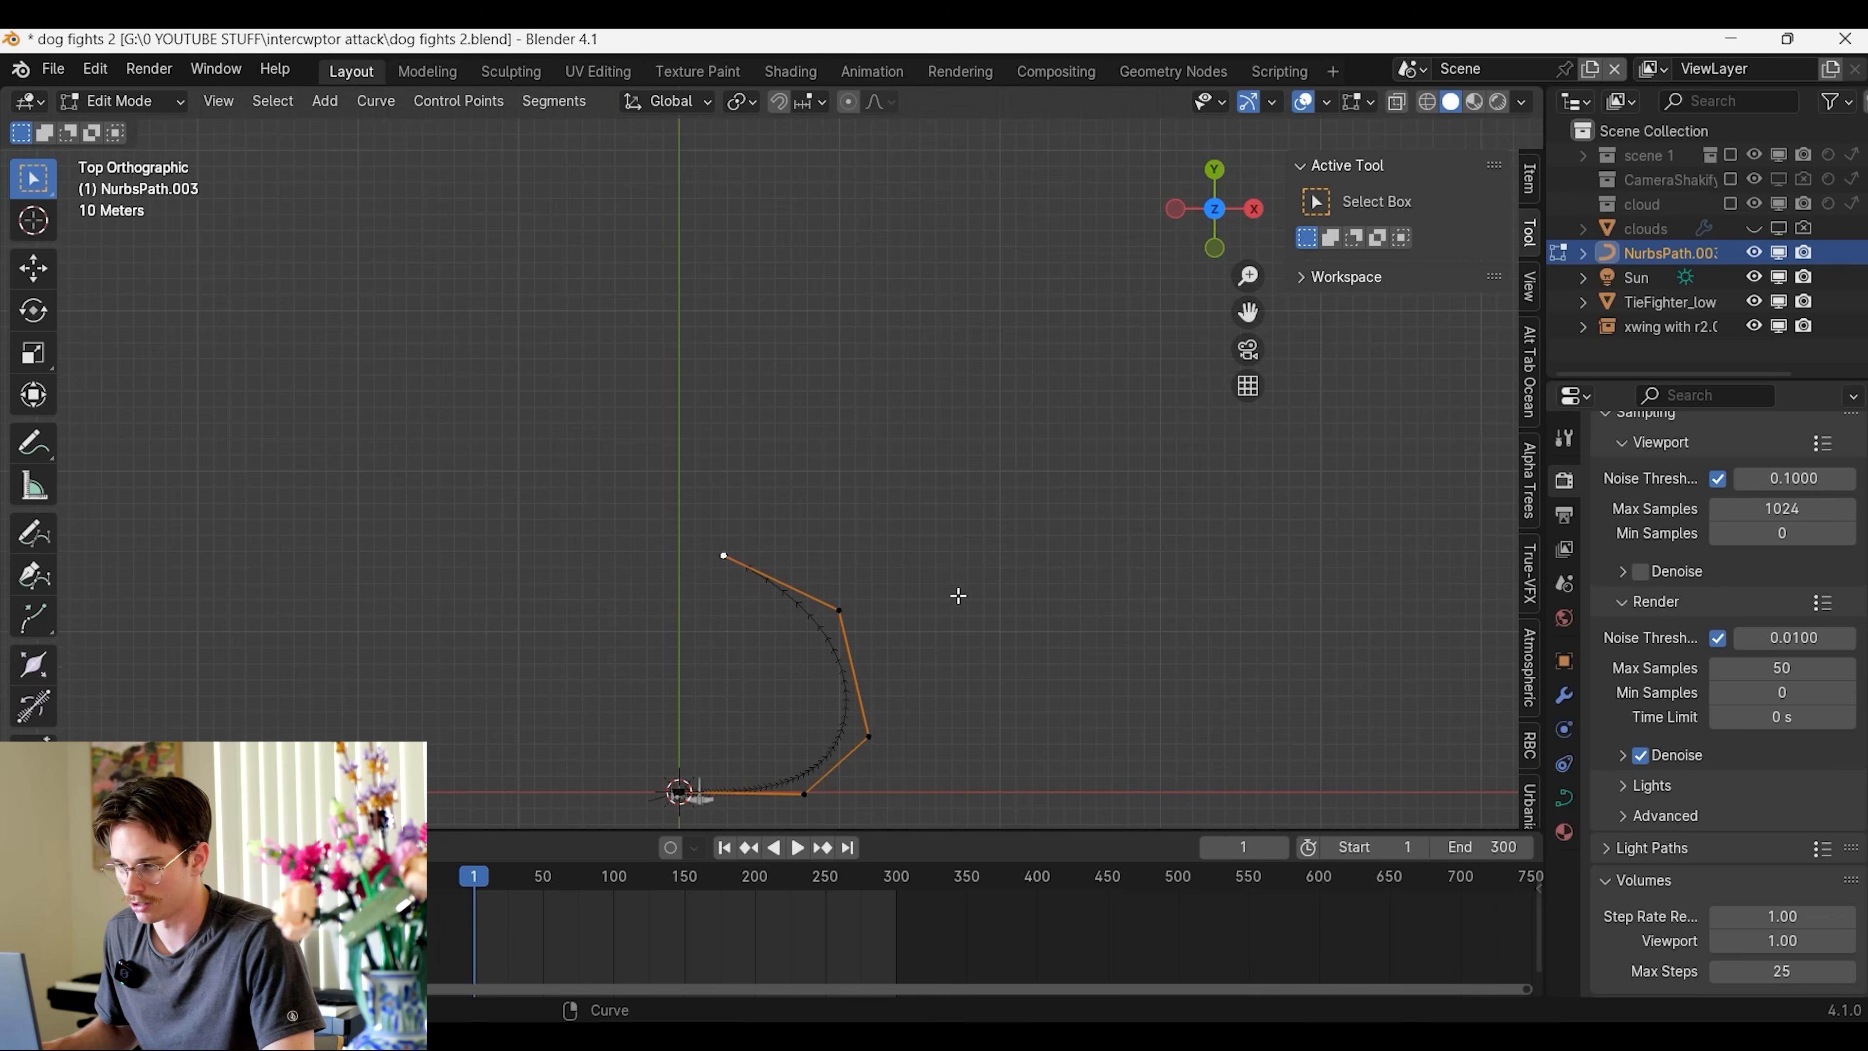
key("e")
left_click(1222, 346)
key("e")
left_click(1356, 524)
left_click_drag(1249, 311, 974, 107)
key("e")
left_click(969, 495)
key("e")
left_click(894, 771)
Raise the two control points at the far end of the wide loop along Z
middle_click_drag(1142, 655, 1229, 575)
left_click_drag(913, 440, 1126, 571)
key("g")
key("z")
left_click(1116, 445)
middle_click_drag(1042, 455, 799, 425)
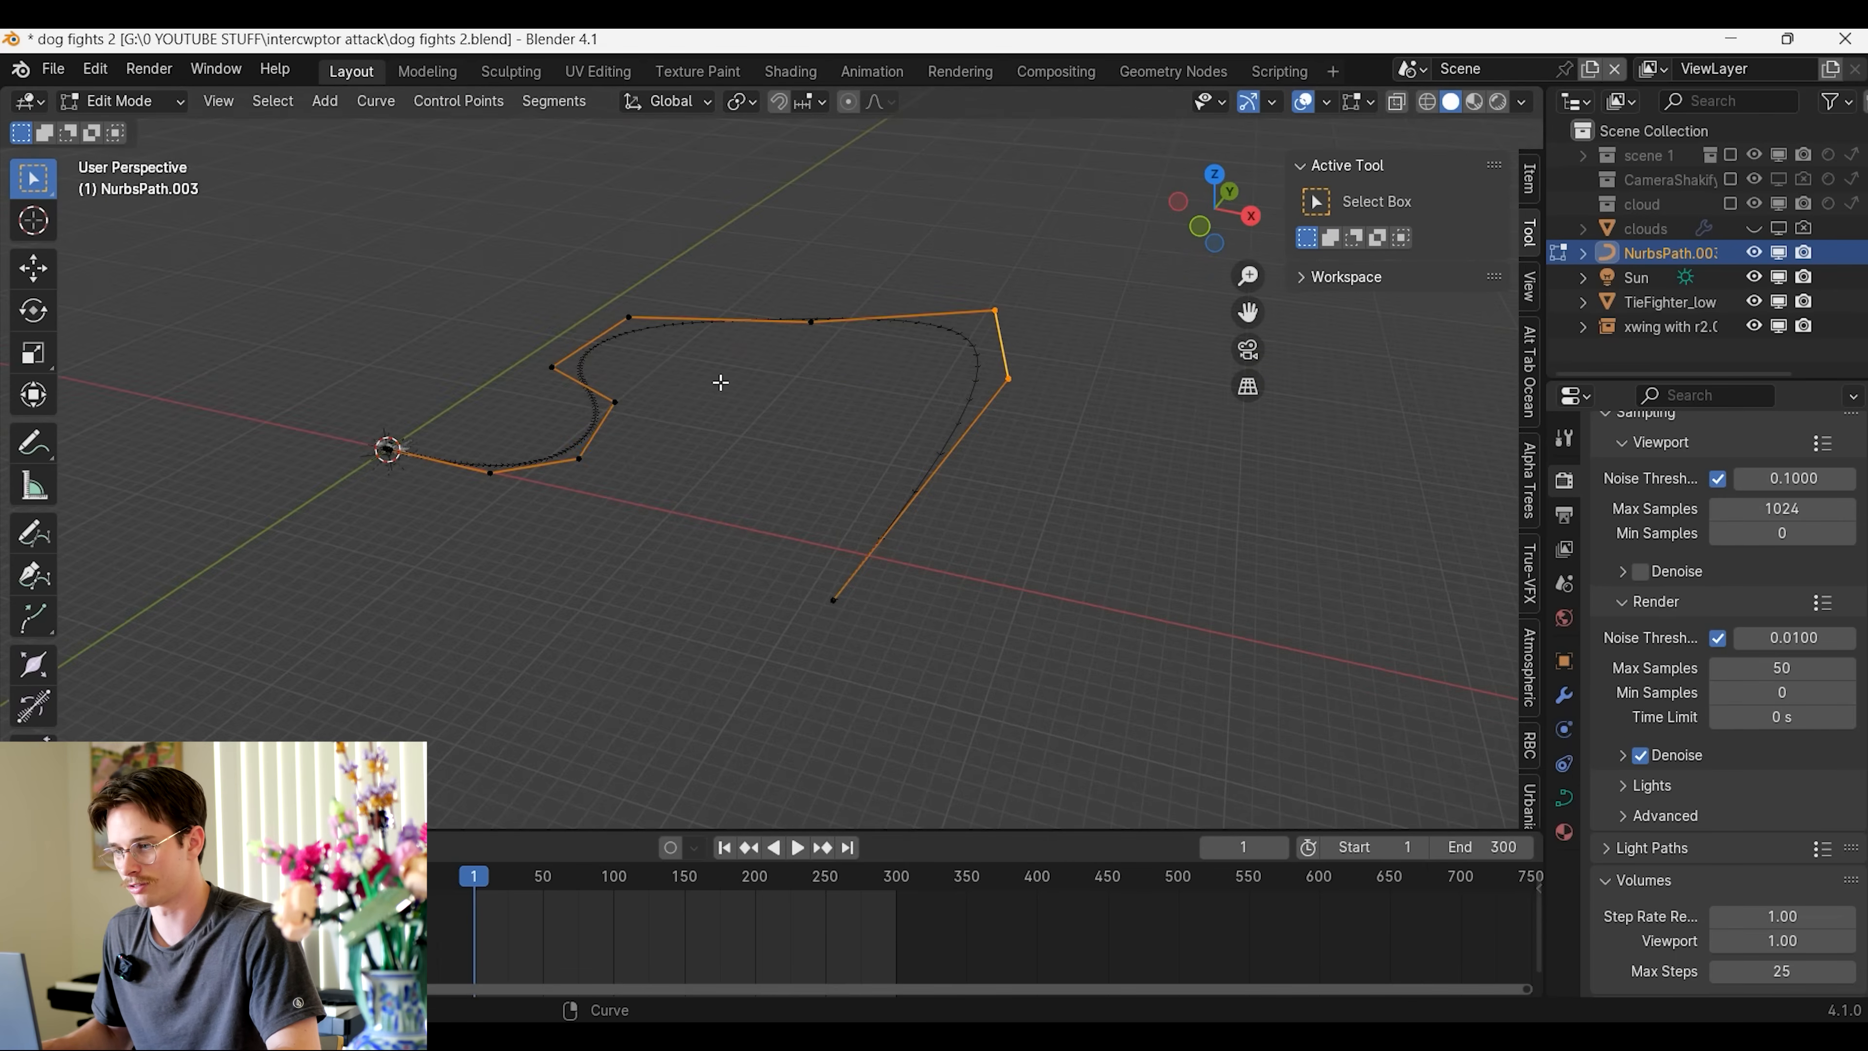
Lower the control point where the path turns into the wide loop along Z, and return to Object Mode
left_click_drag(692, 368, 693, 368)
middle_click_drag(693, 368, 713, 358)
key("g")
key("z")
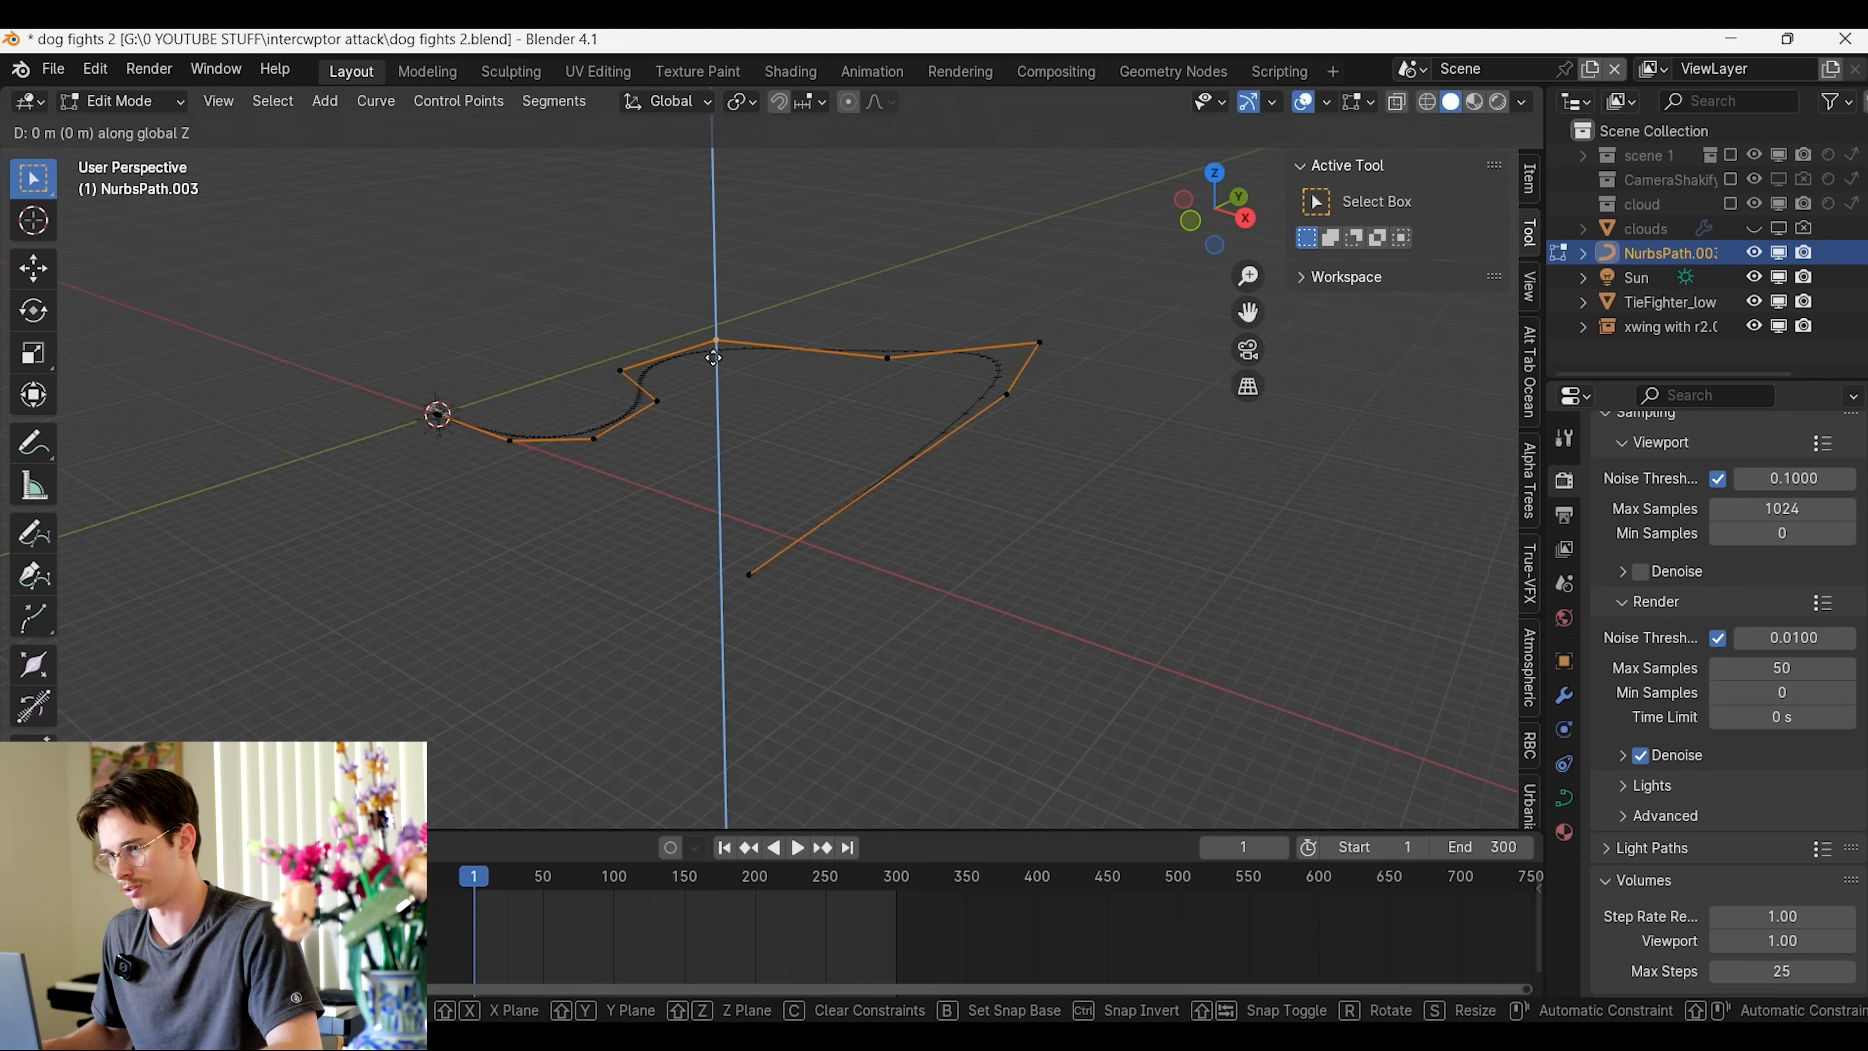
left_click(692, 442)
middle_click_drag(700, 446, 1120, 585)
middle_click_drag(1000, 659, 920, 706)
scroll(867, 729, "up", 4)
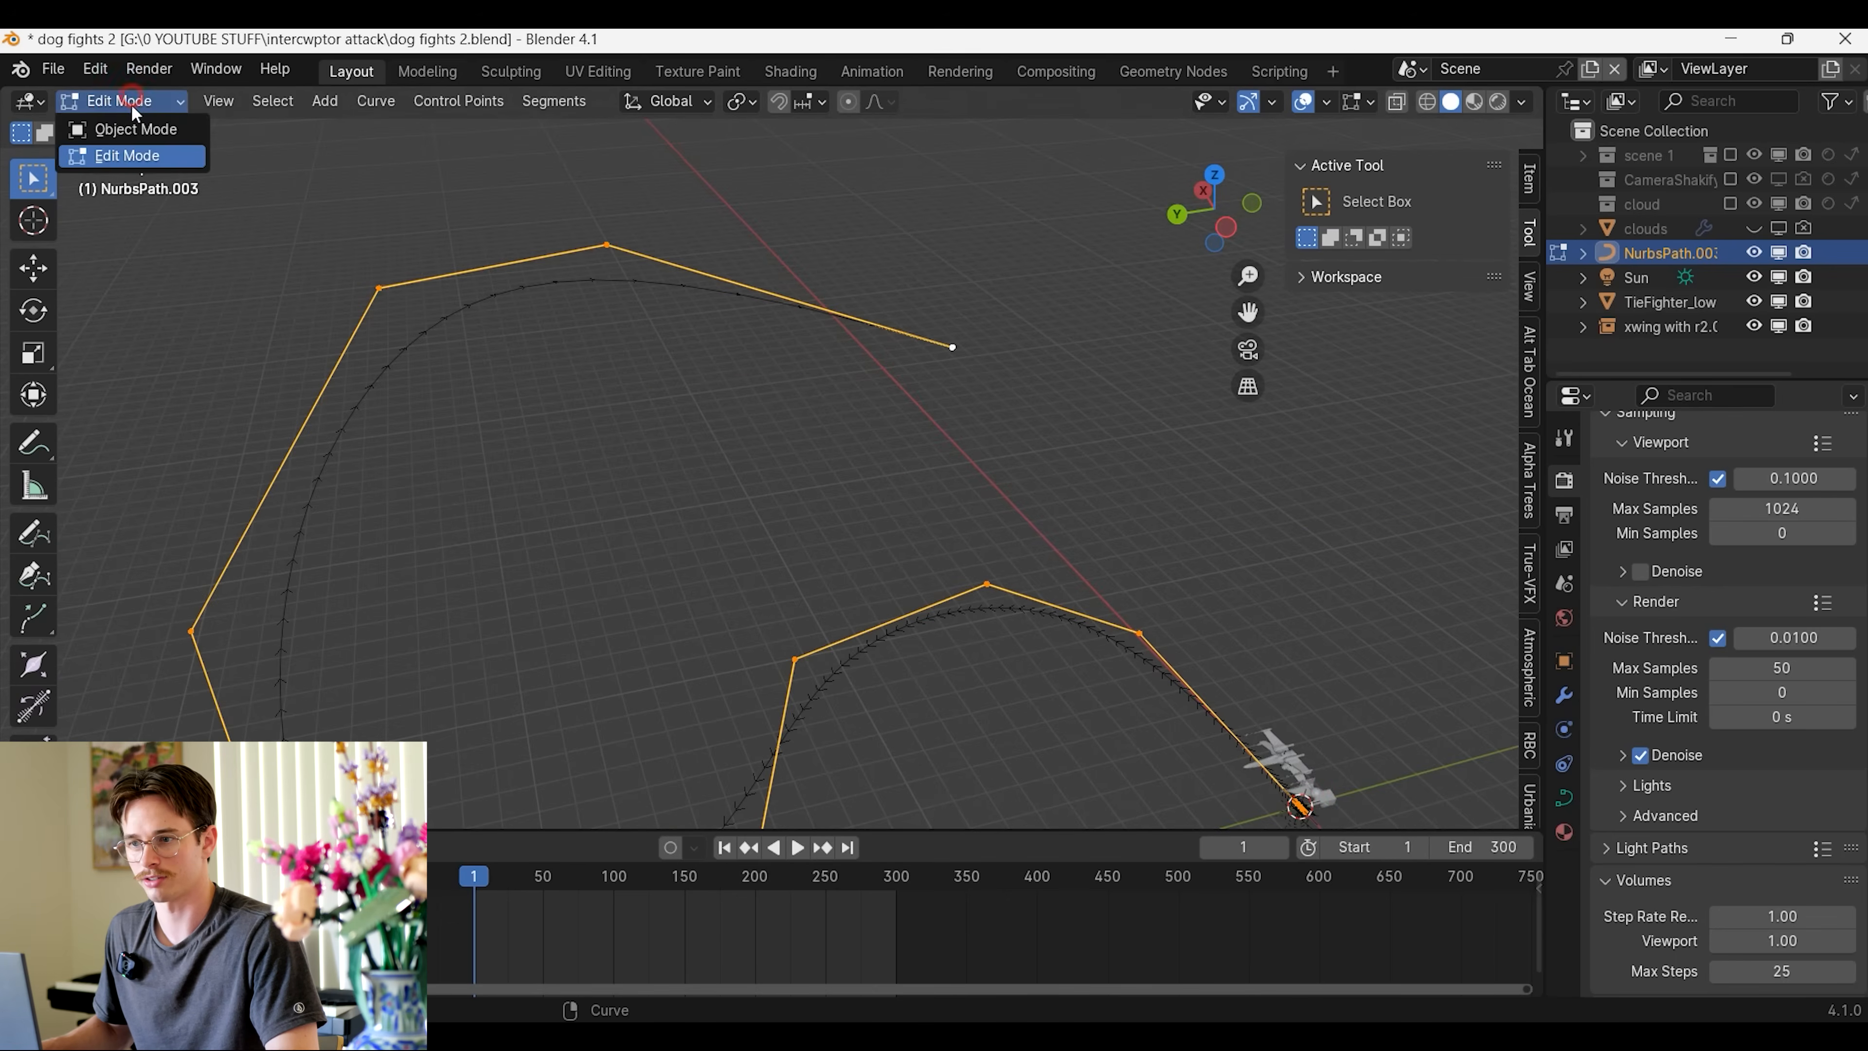
left_click(137, 130)
Add a cube-shaped empty to the scene beside the TIE fighter
scroll(671, 496, "down", 3)
middle_click_drag(671, 496, 618, 368)
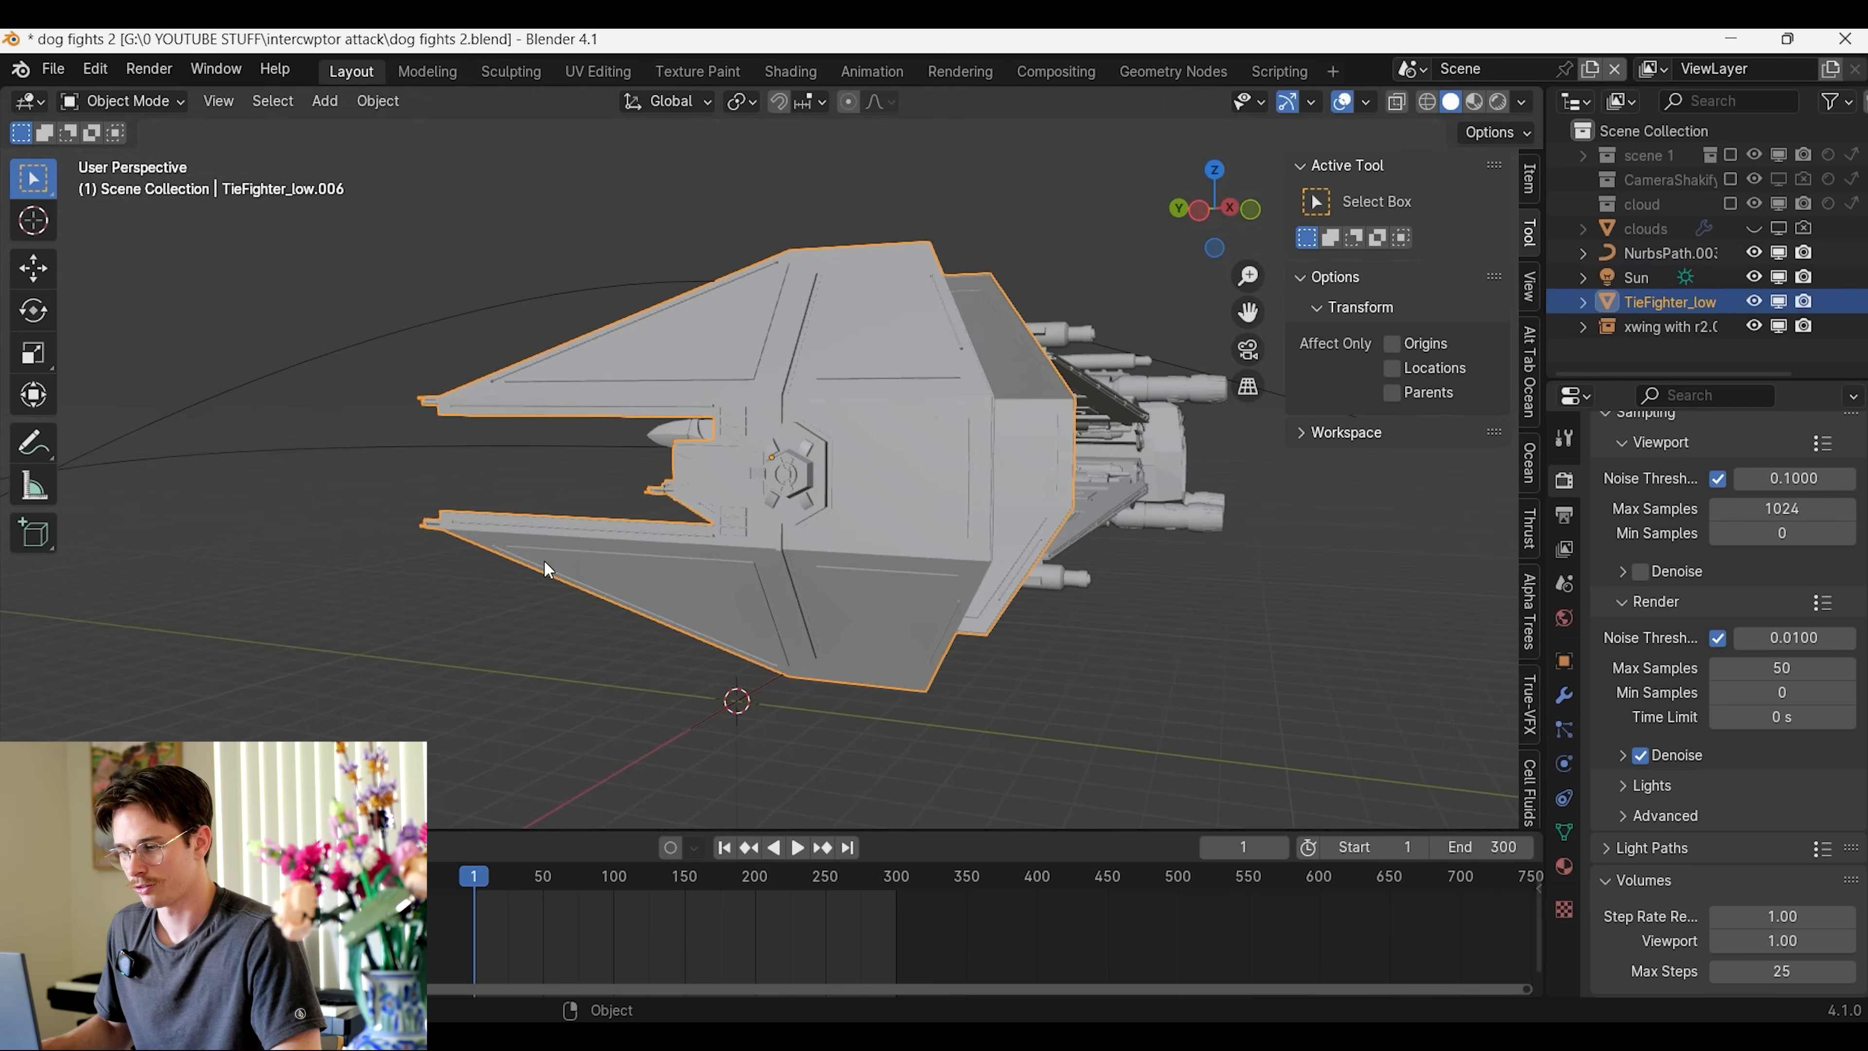
middle_click_drag(543, 560, 934, 541)
key("shift+a")
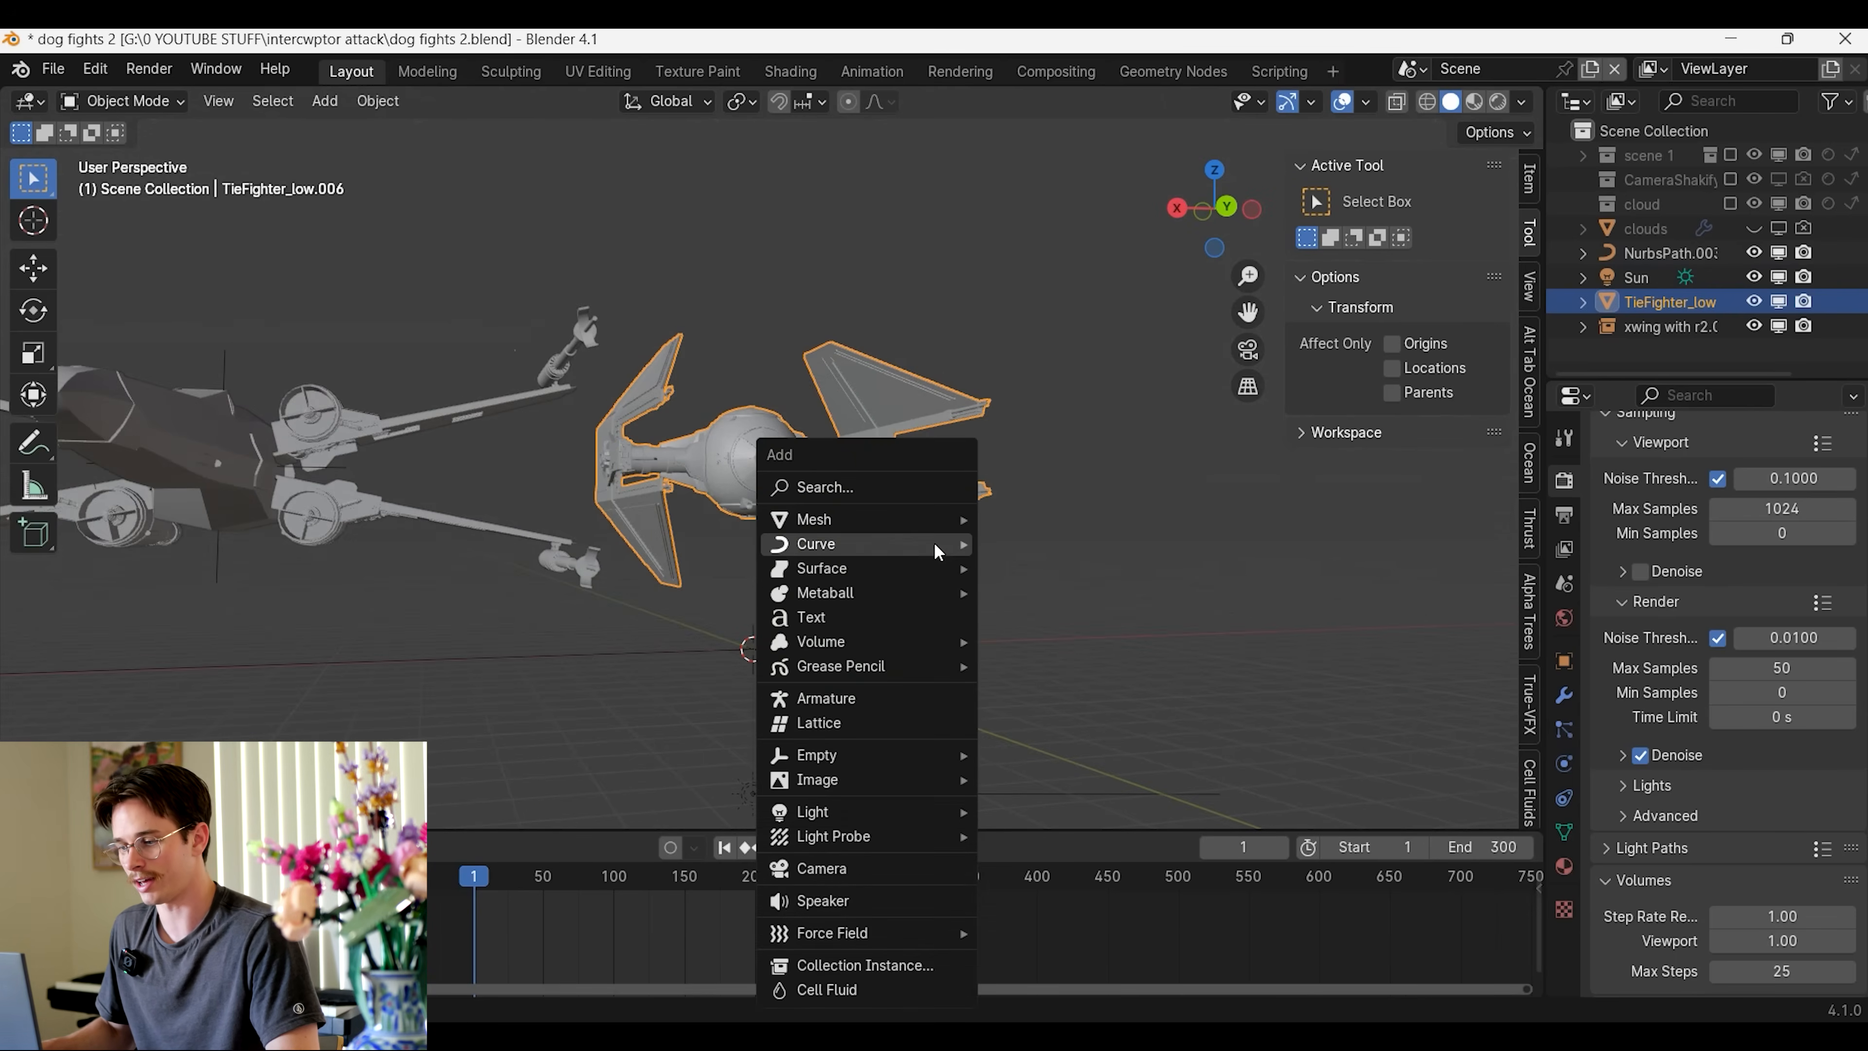
mouse_move(861, 753)
left_click(1067, 863)
Scale and move the cube empty so that it encloses the TIE fighter
middle_click_drag(979, 709, 913, 764)
key("s")
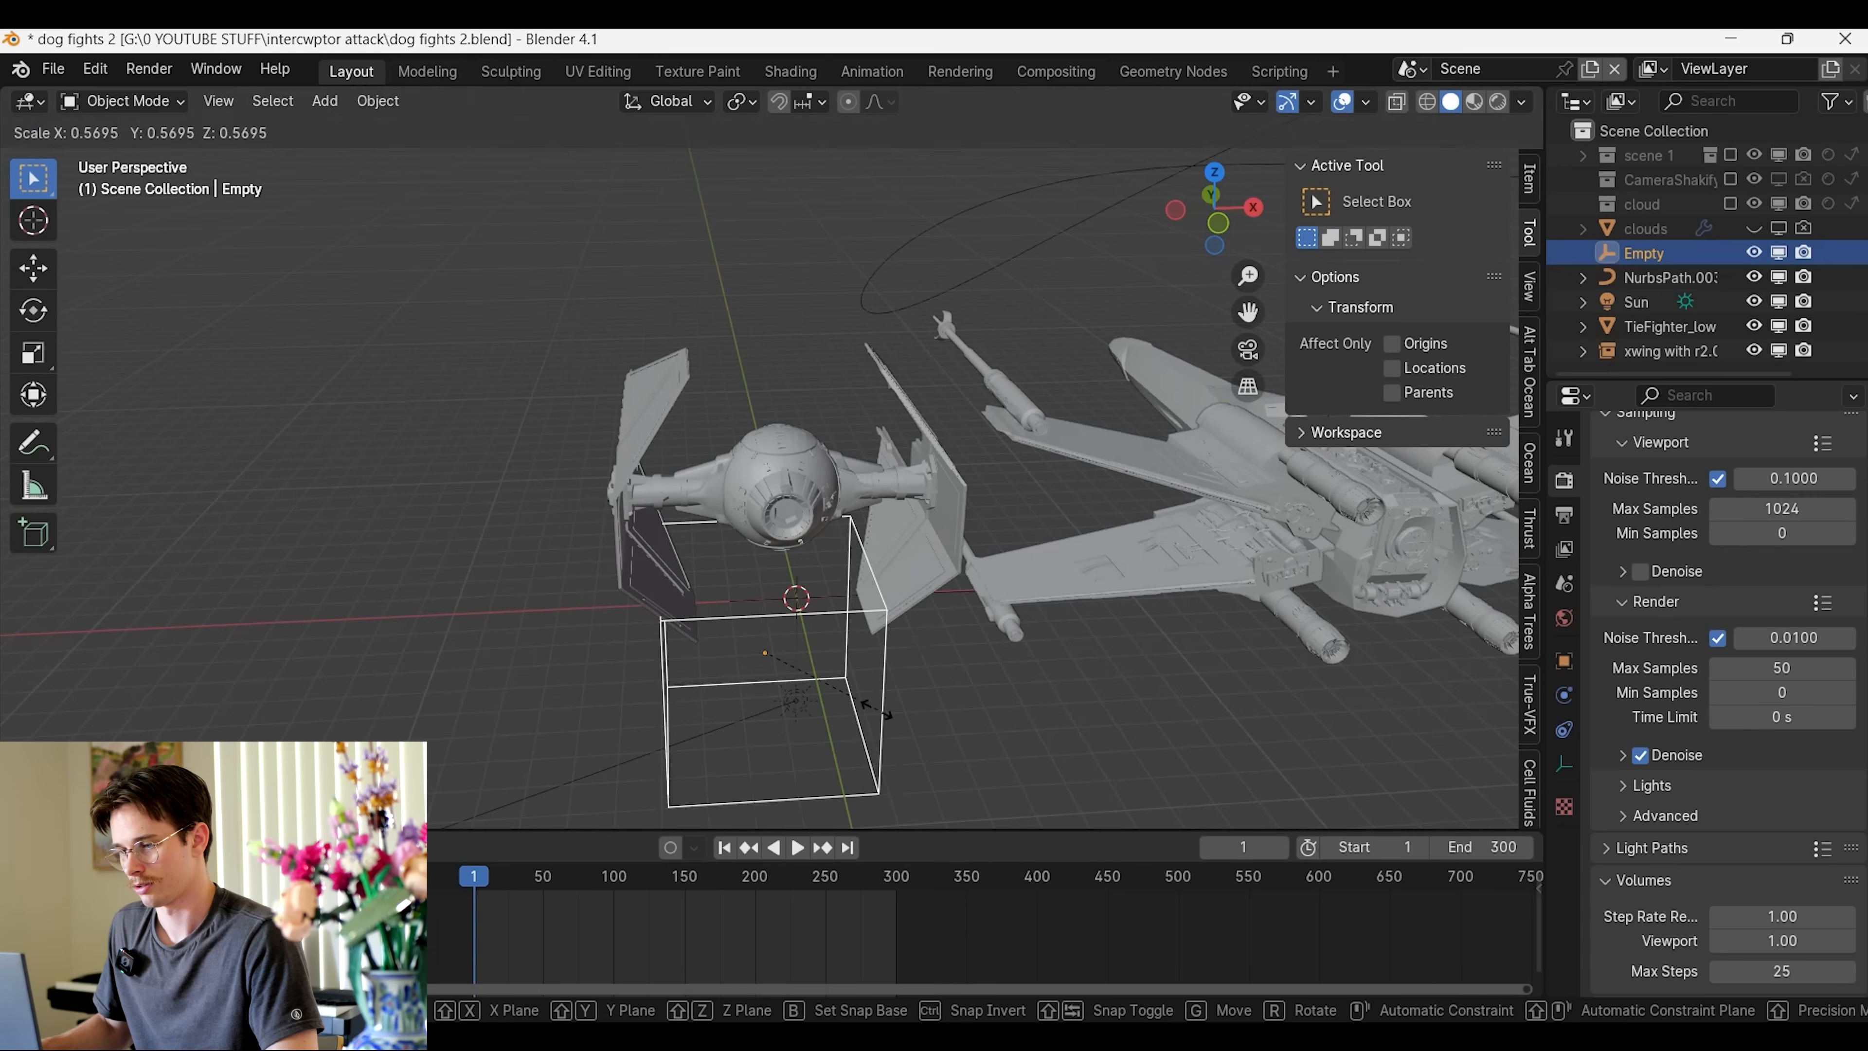
left_click(956, 662)
middle_click_drag(957, 662, 922, 635)
key("g")
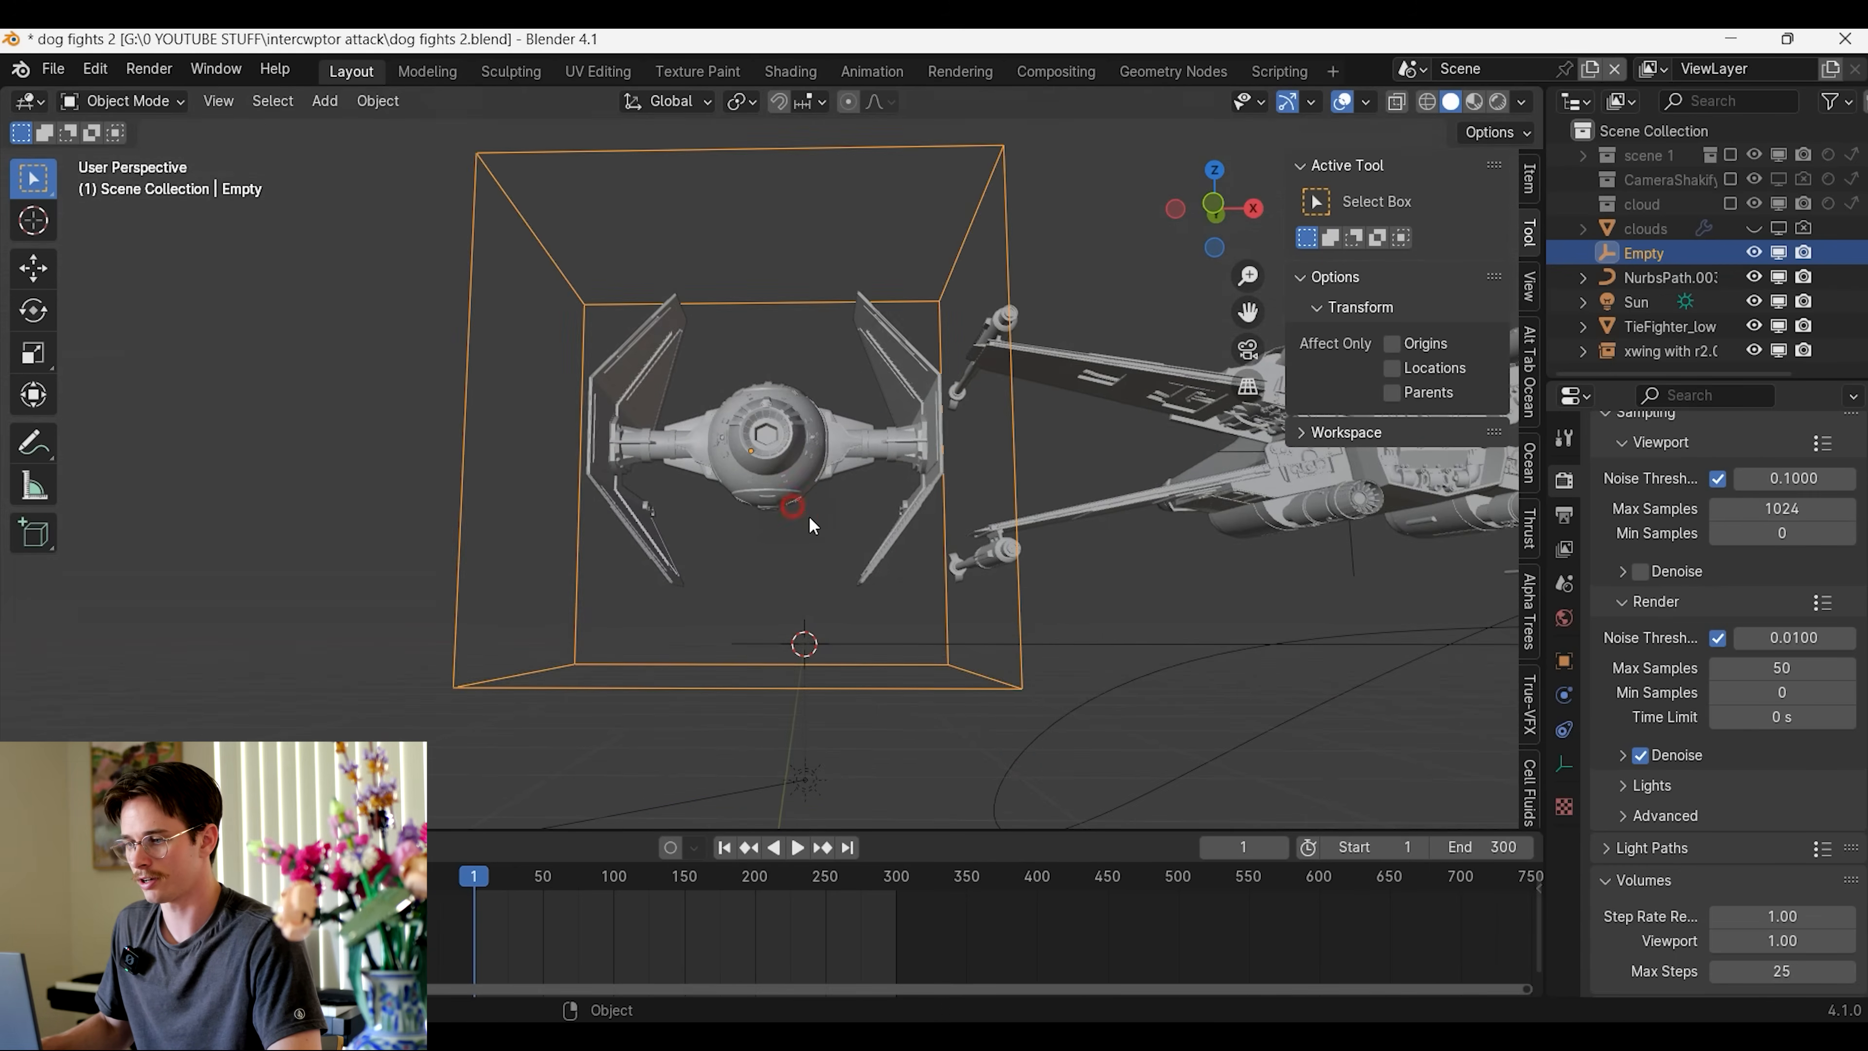
left_click(792, 509)
middle_click_drag(795, 510, 831, 545)
key("s")
left_click(967, 543)
middle_click_drag(962, 543, 897, 508)
Parent the TIE fighter to the cube empty with Object (Keep Transform), and test it by moving the empty
left_click(762, 425)
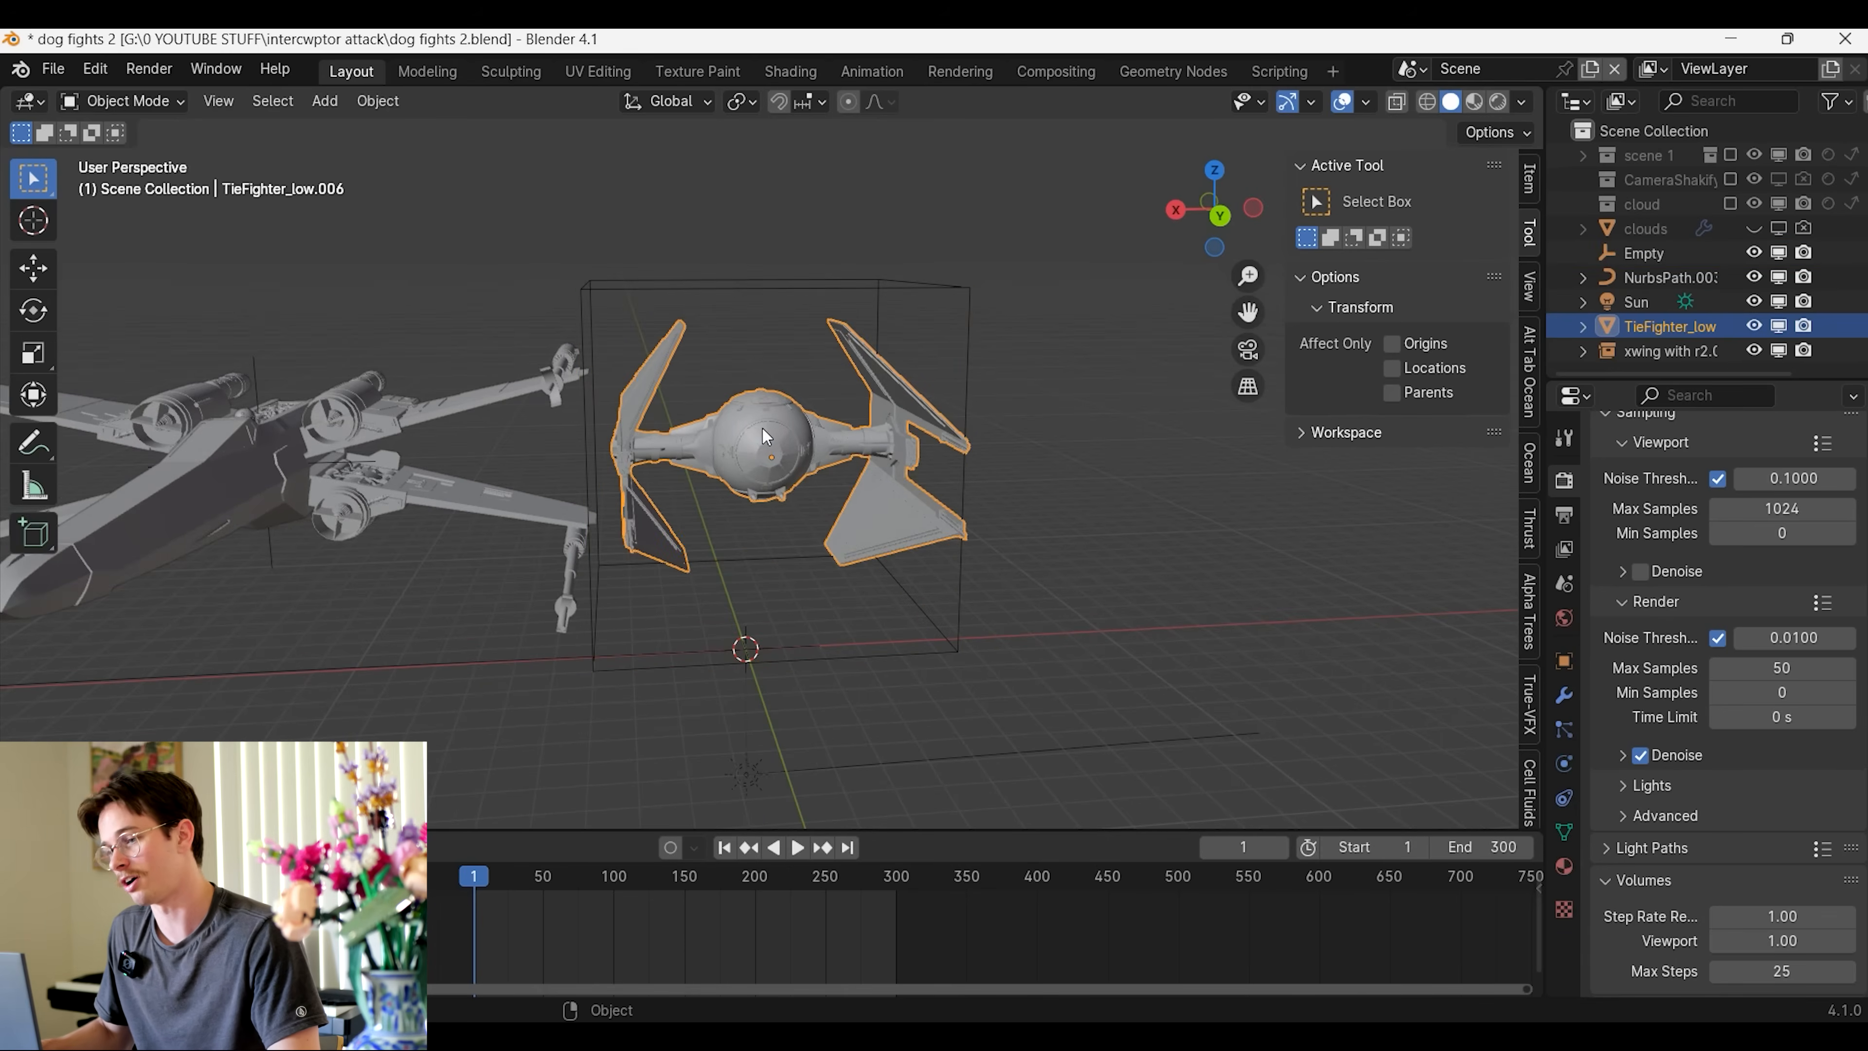
left_click(761, 279, "shift")
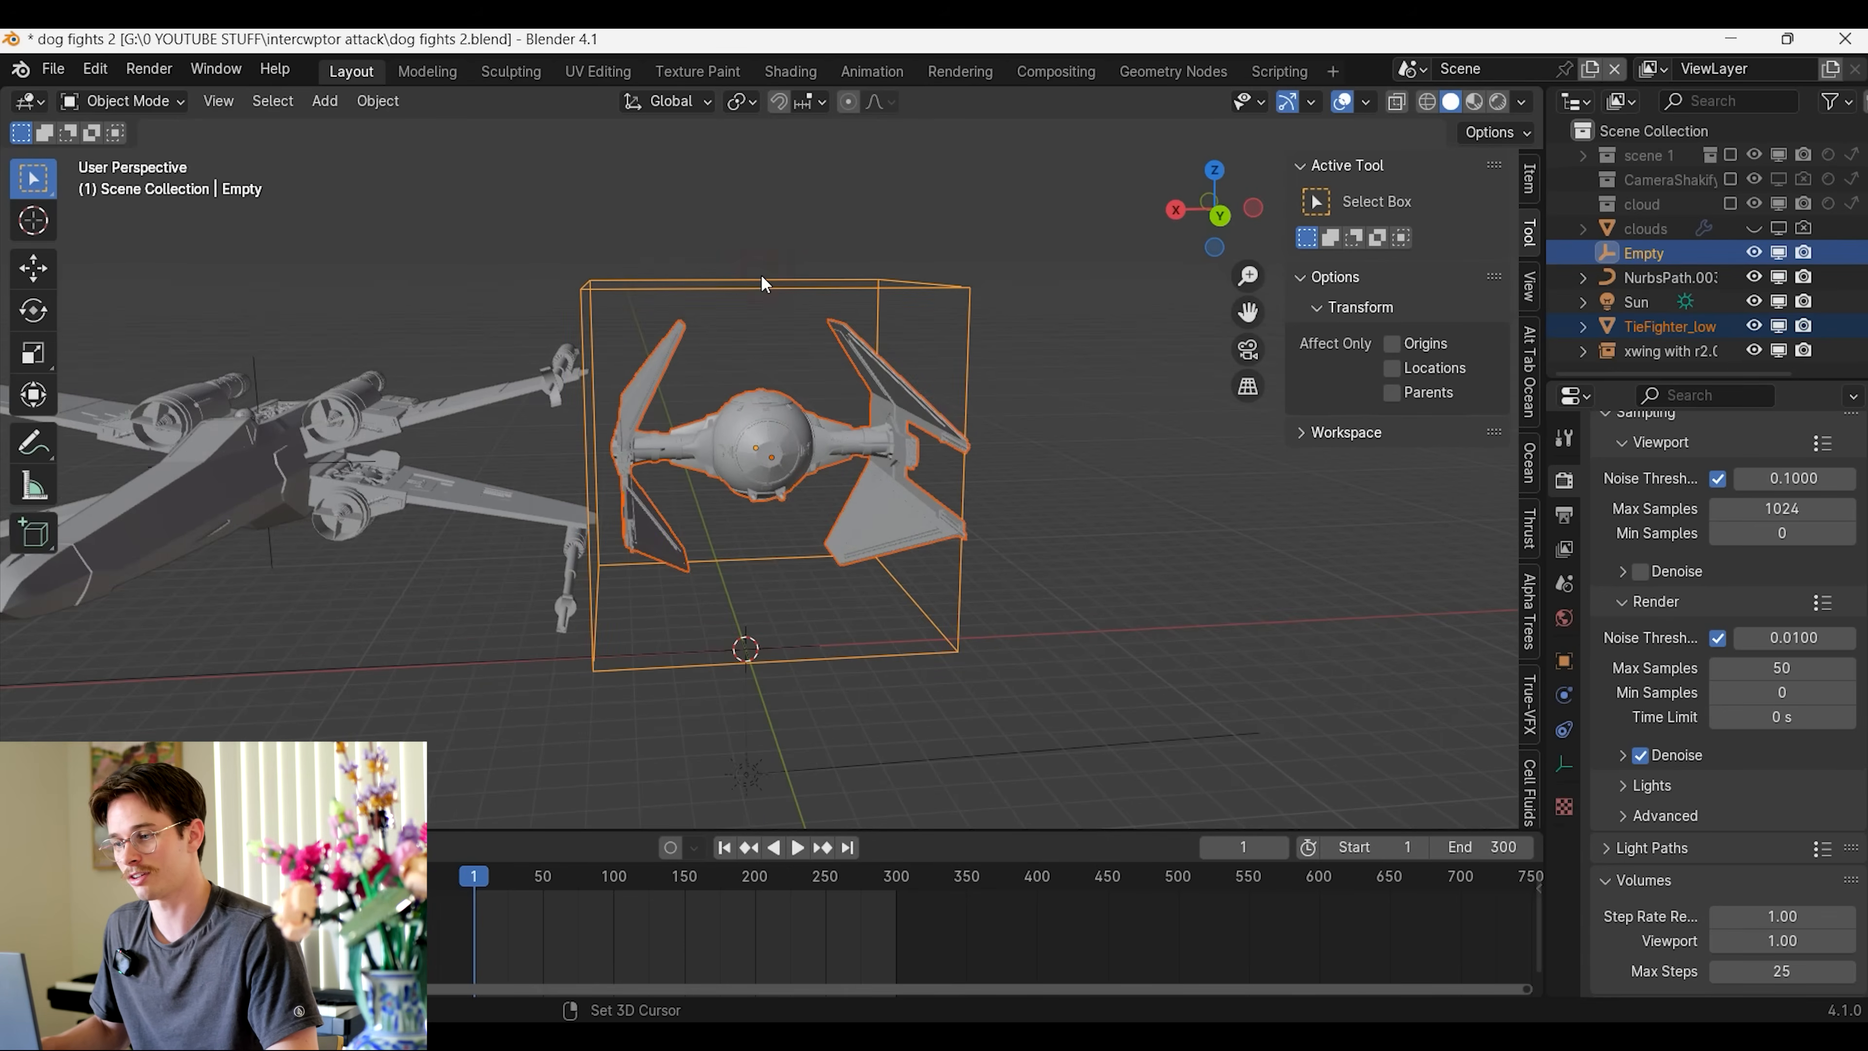
key("ctrl+p")
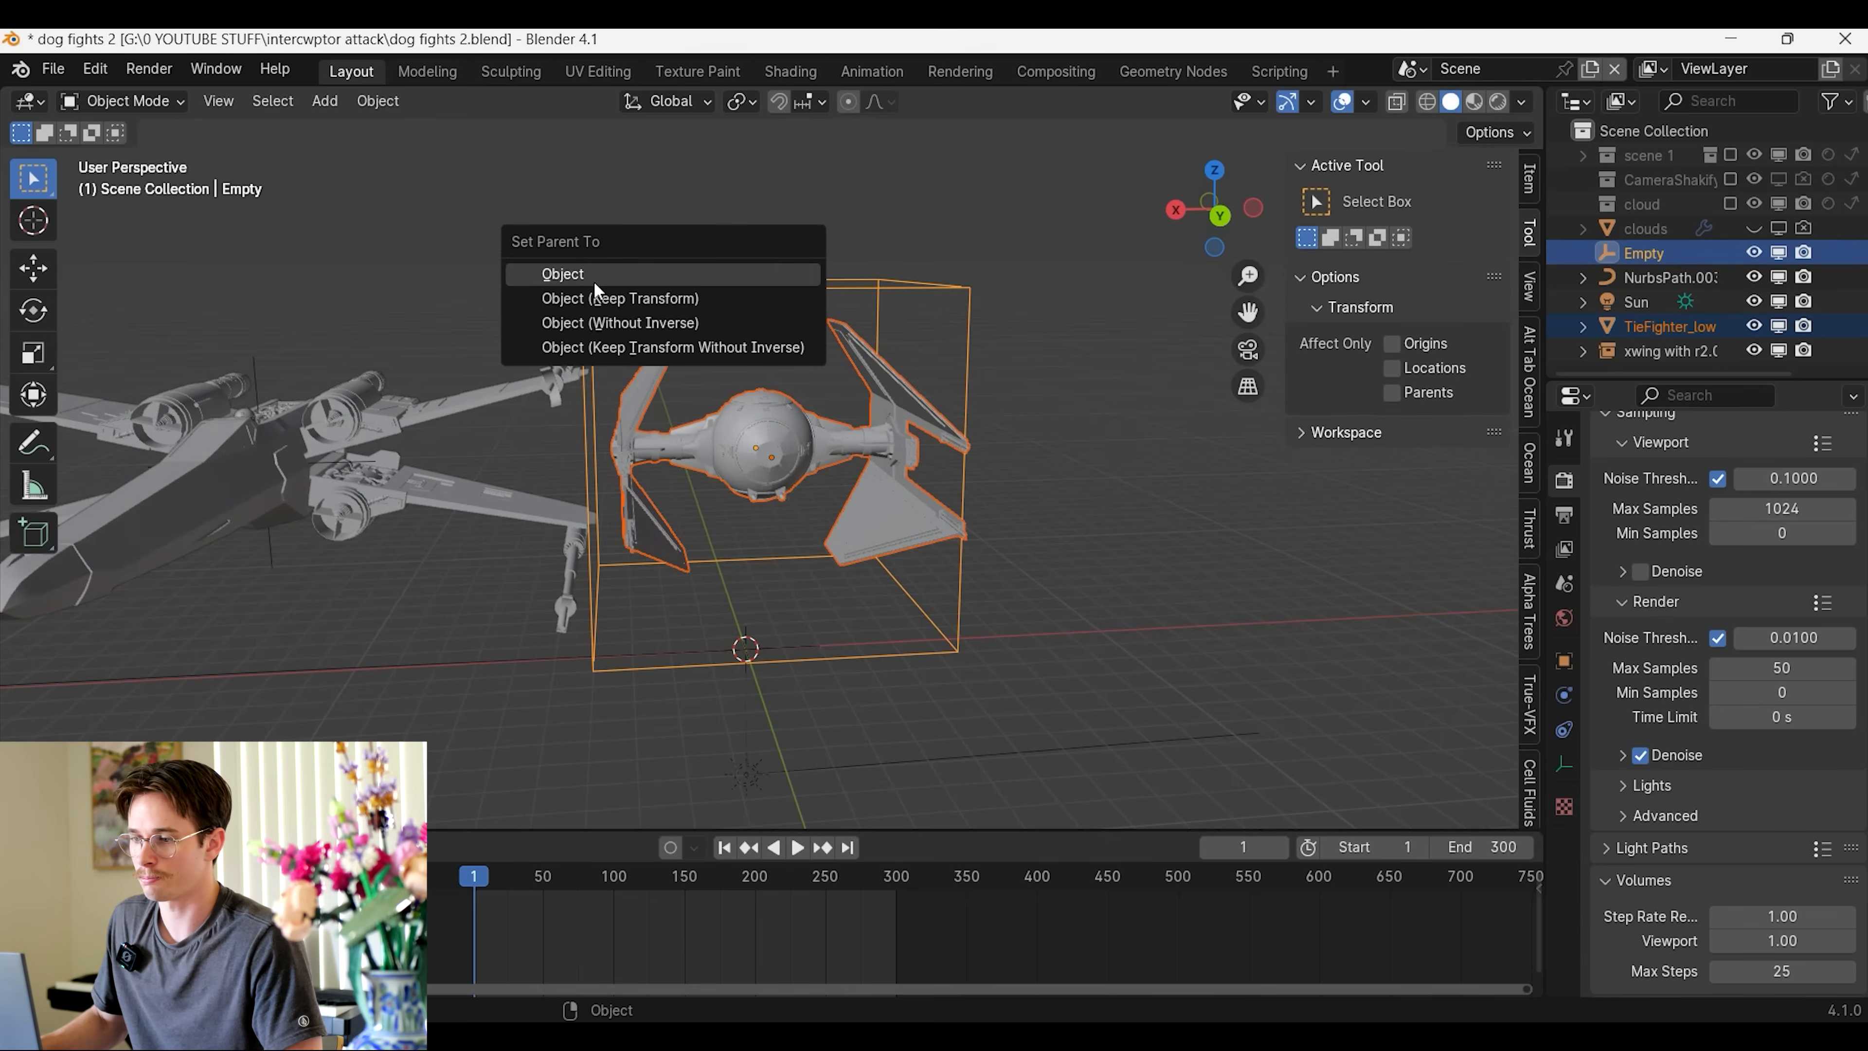
left_click(582, 299)
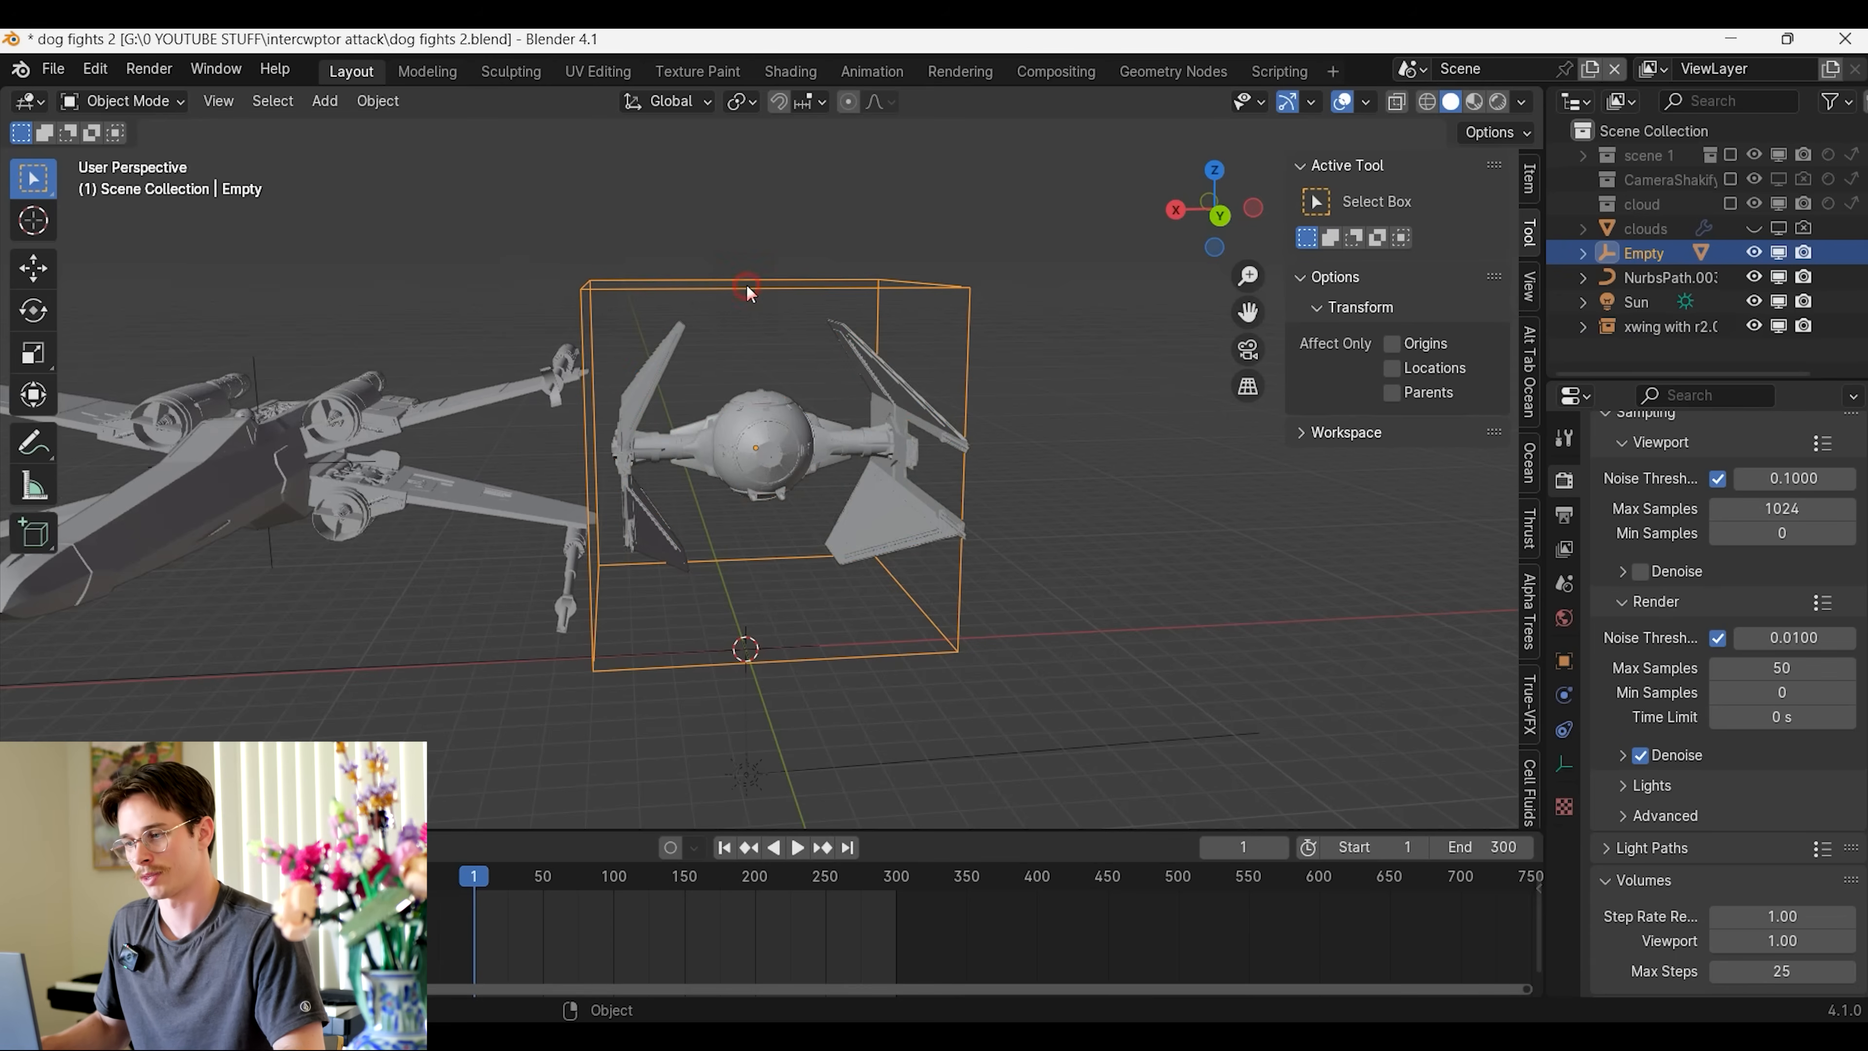
key("g")
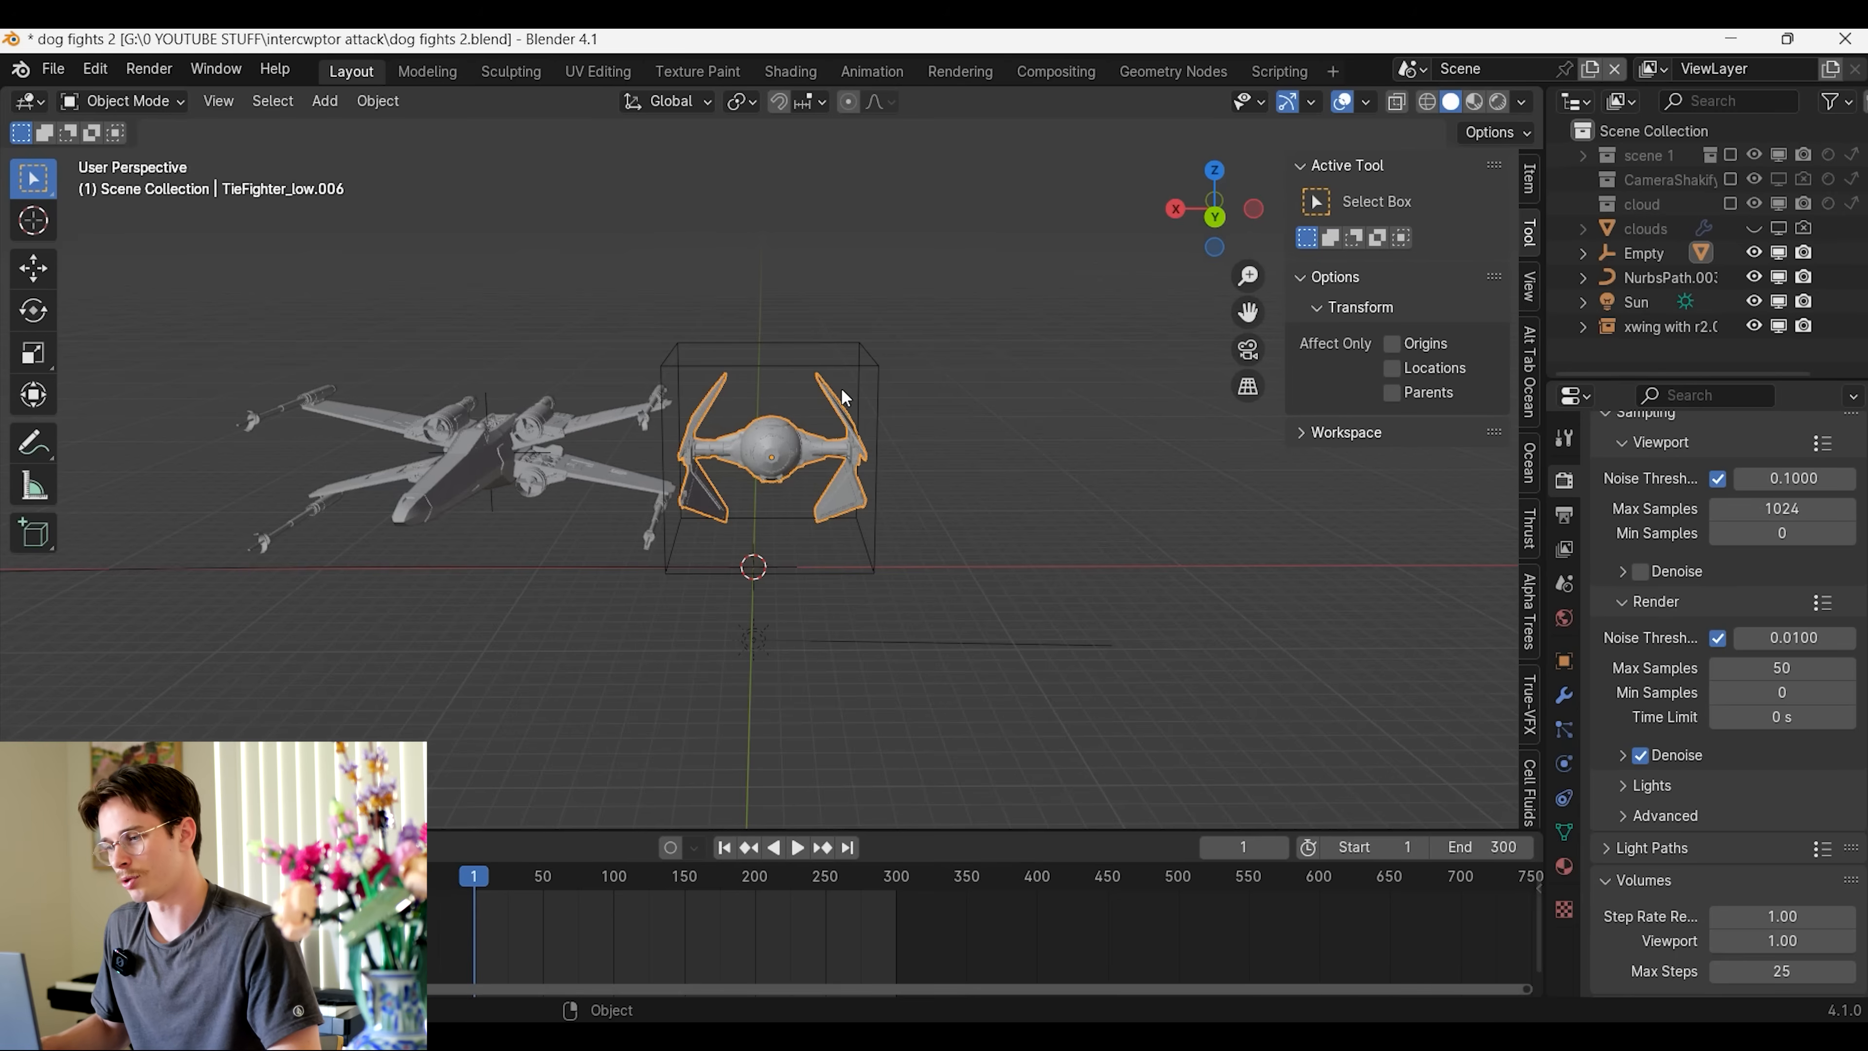
Add a Follow Path constraint to the cube empty and target the NURBS flight path
left_click(779, 341)
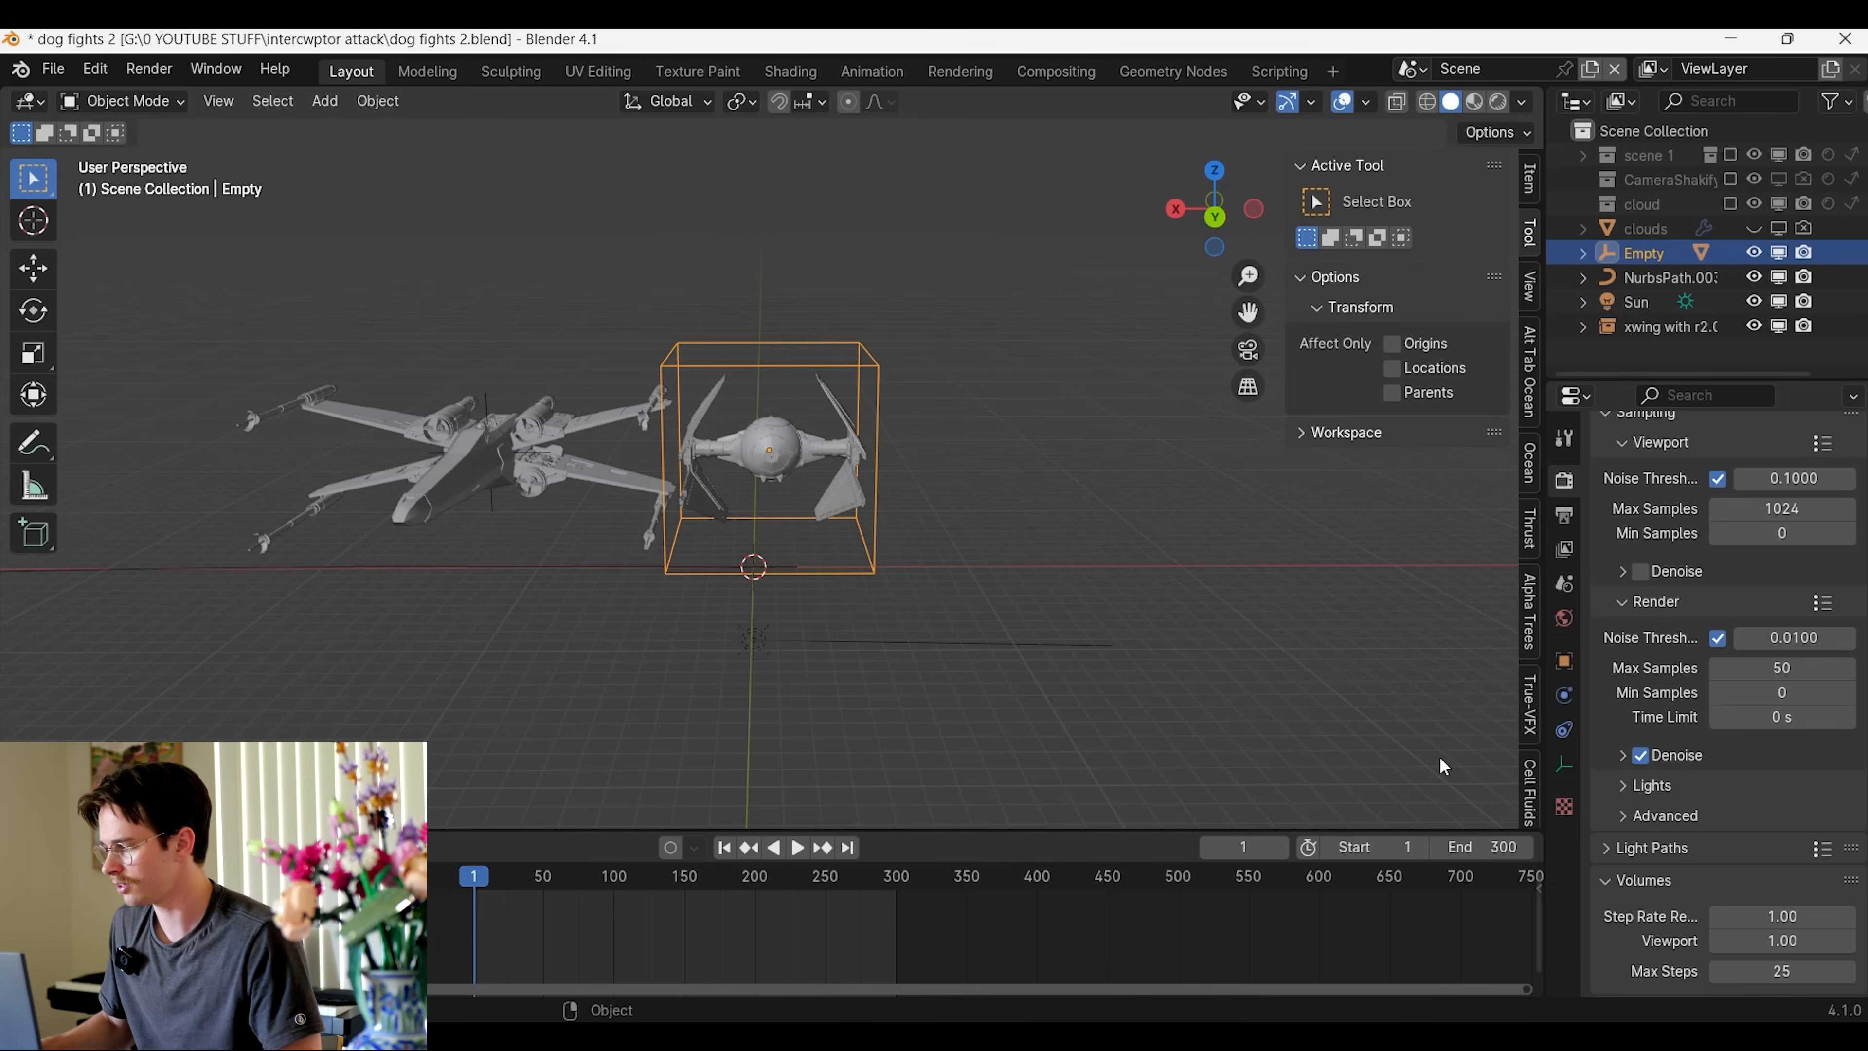
left_click(1566, 725)
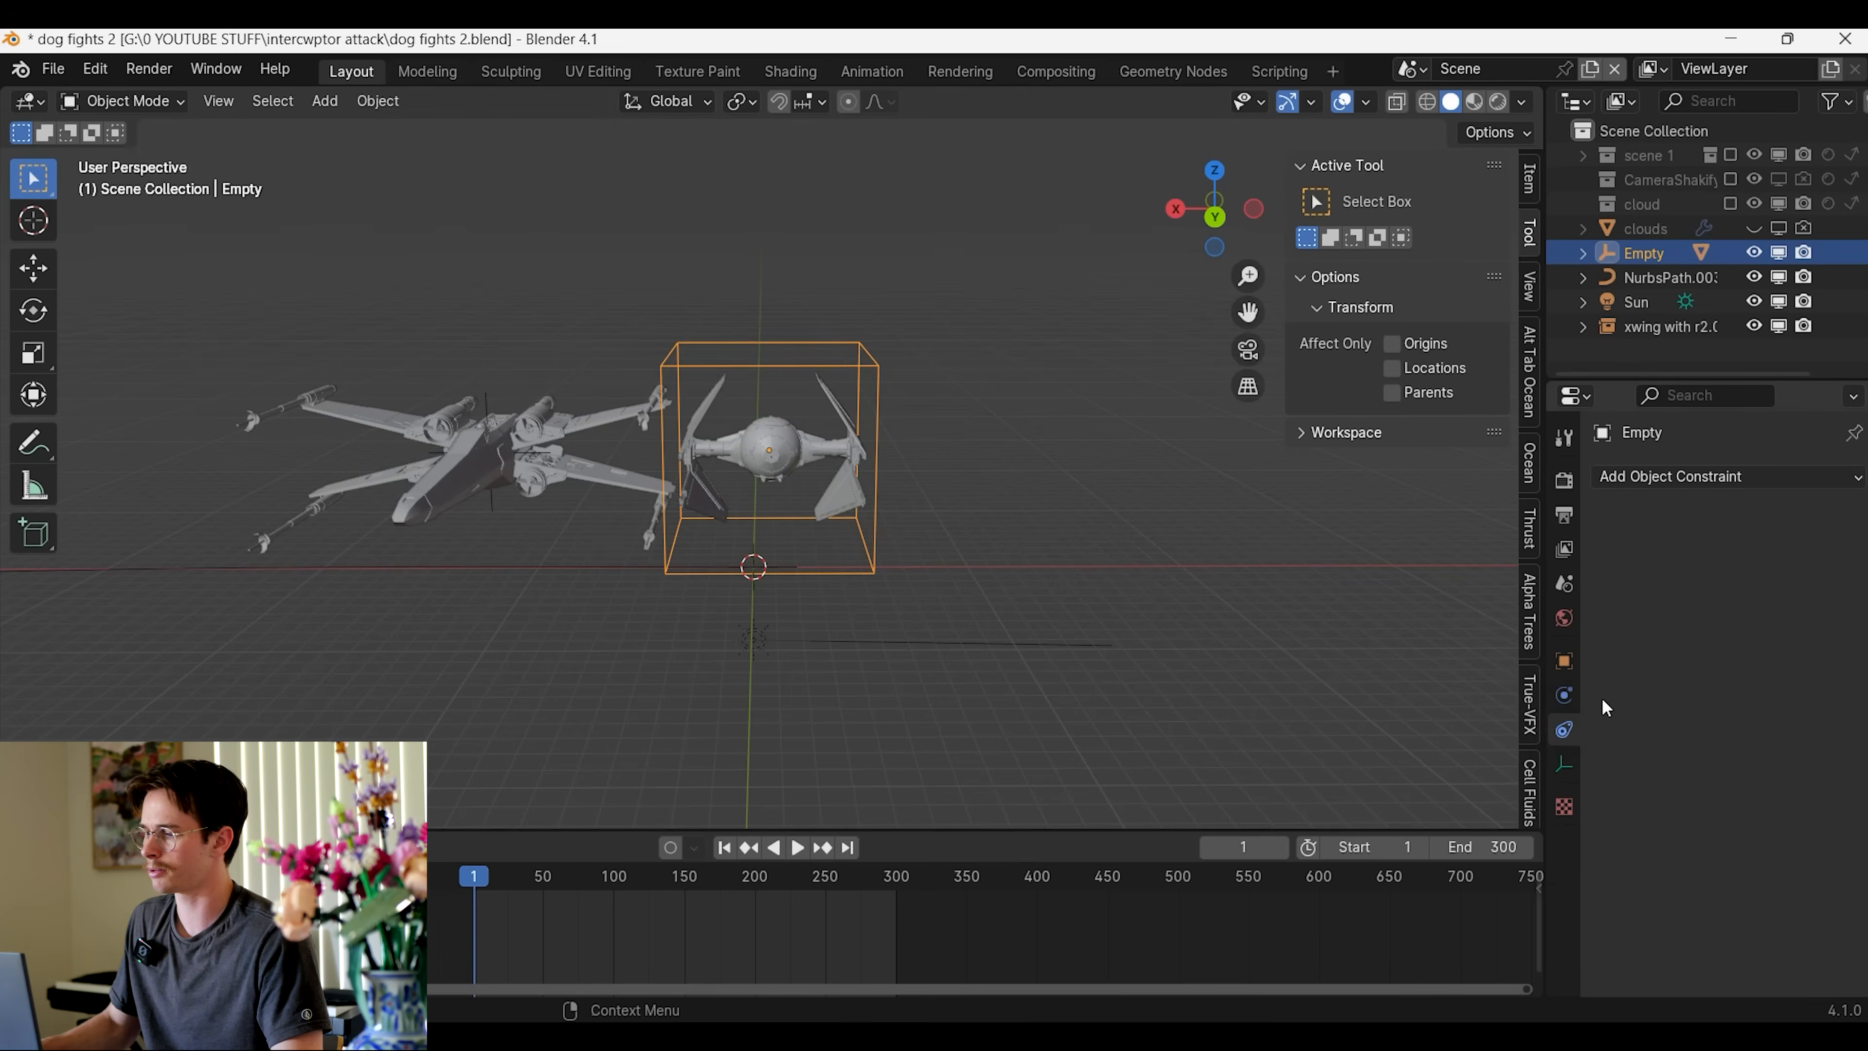
left_click(1707, 479)
left_click(1808, 648)
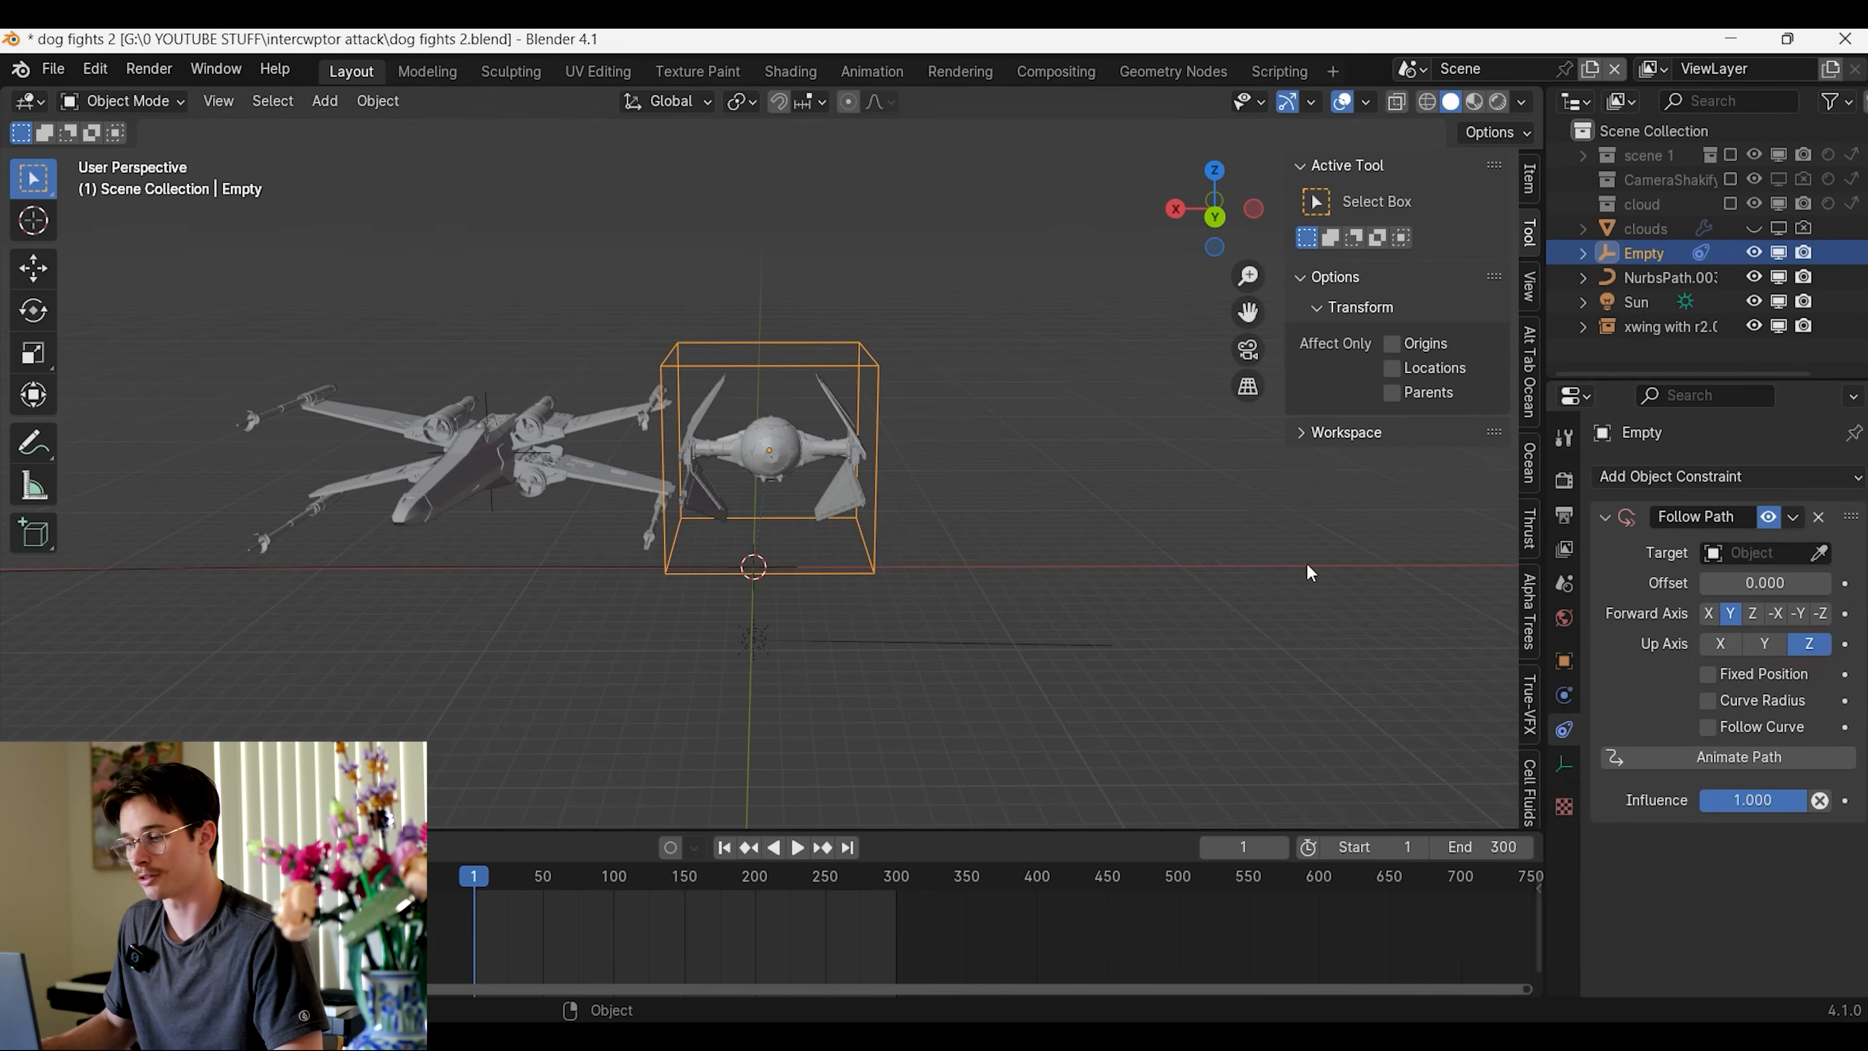
scroll(1191, 561, "down", 4)
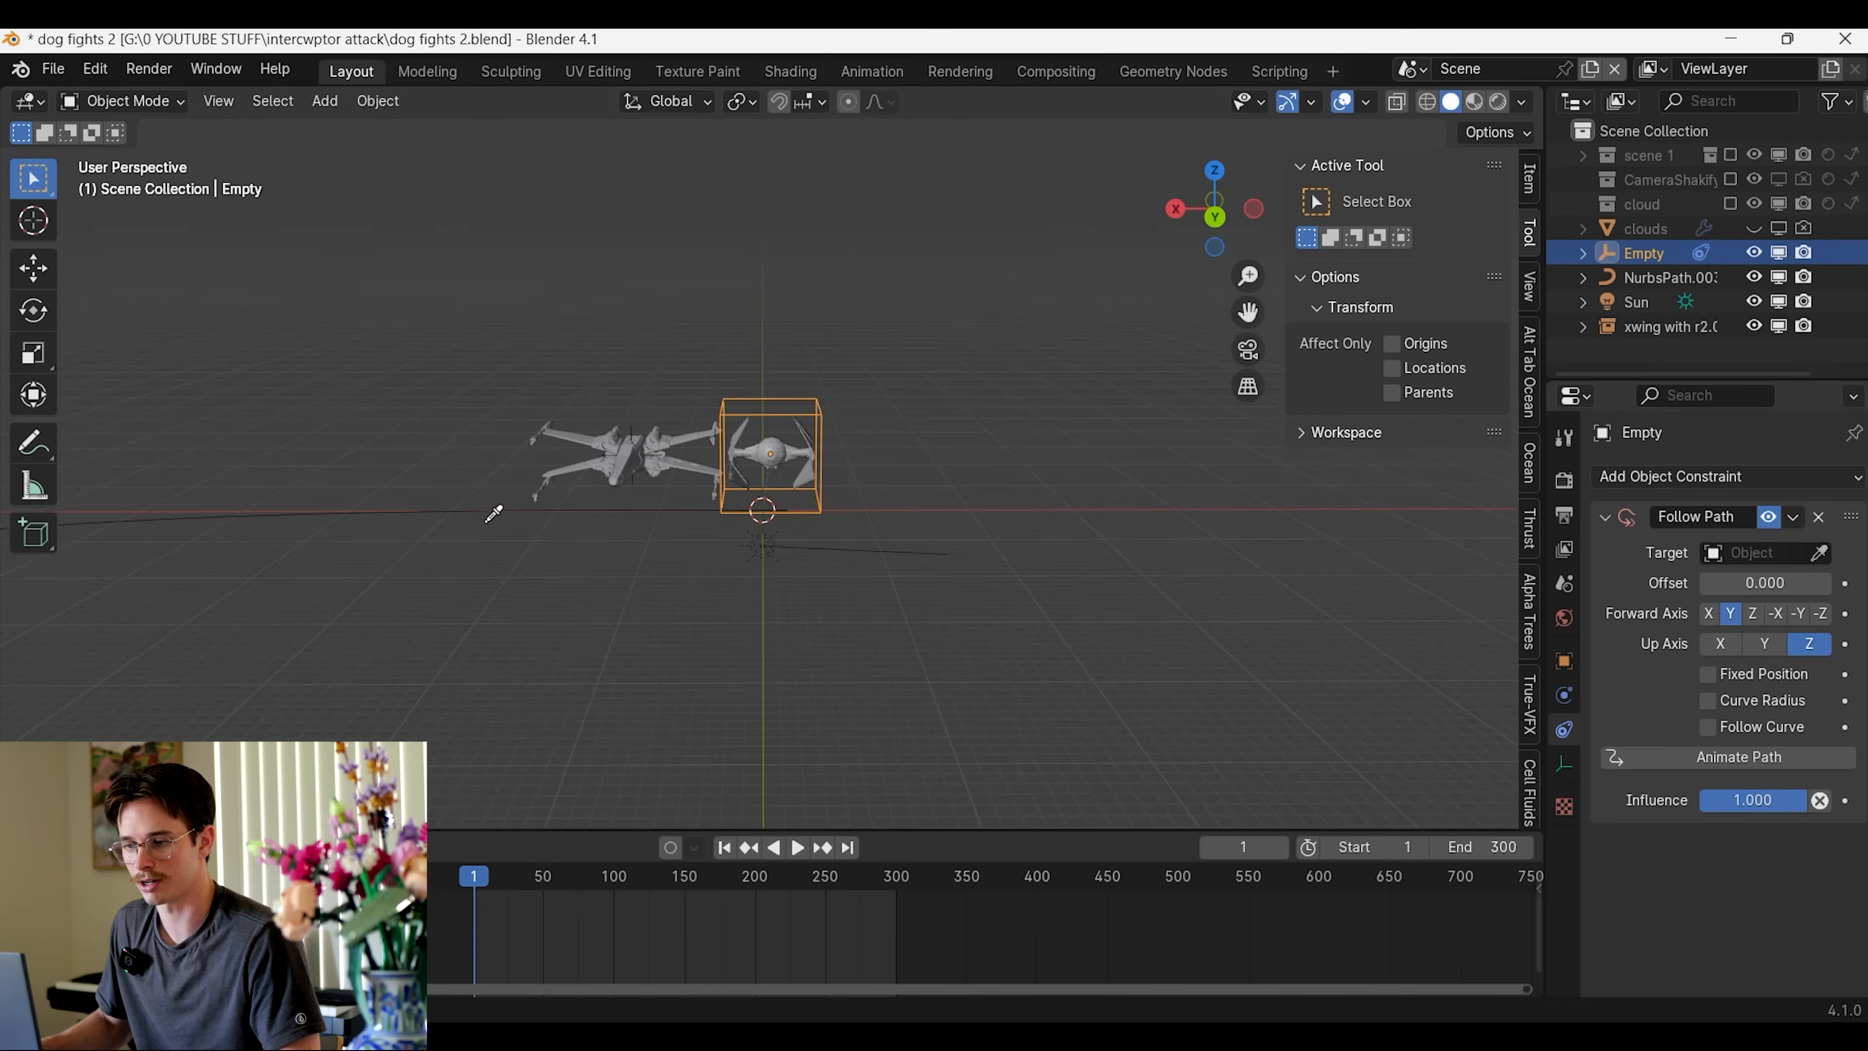
middle_click_drag(896, 577, 764, 581)
Play the timeline and examine how the TIE fighter travels and faces along the path
key("space")
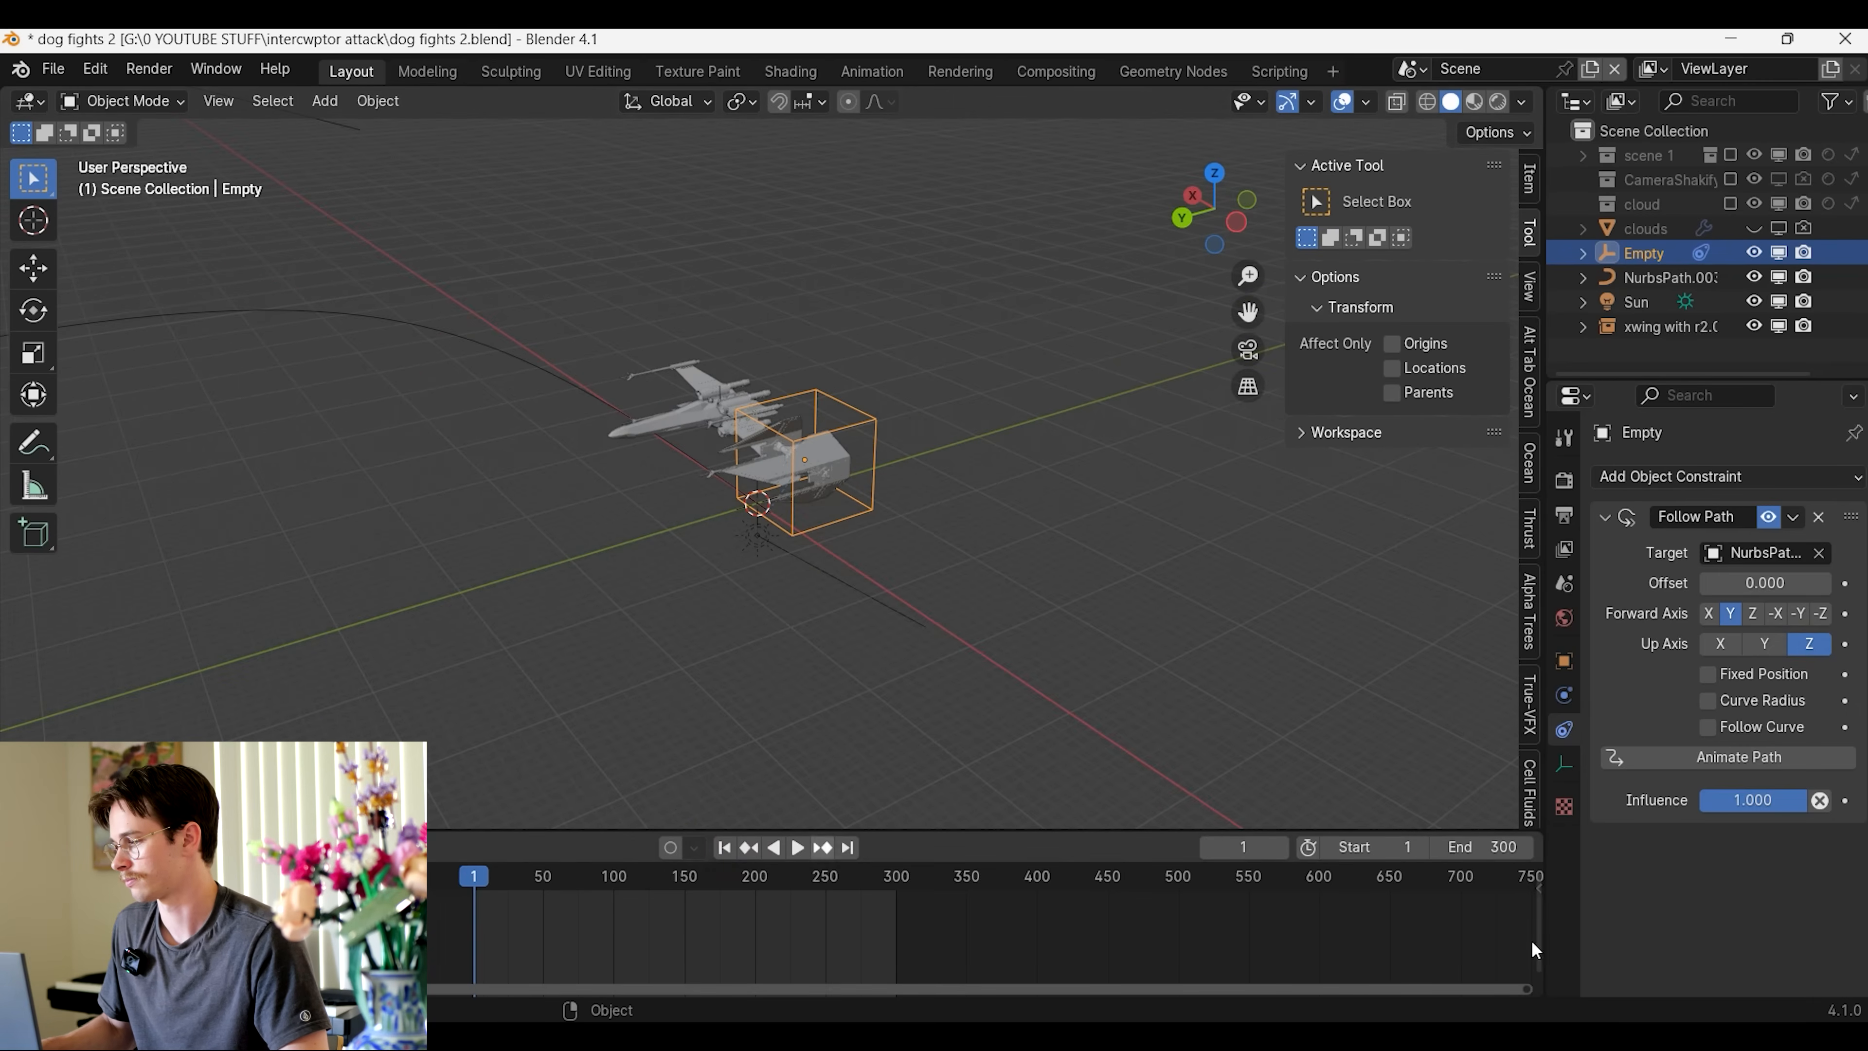
key("space")
middle_click_drag(1014, 634, 947, 600)
key("space")
key("KP_Decimal")
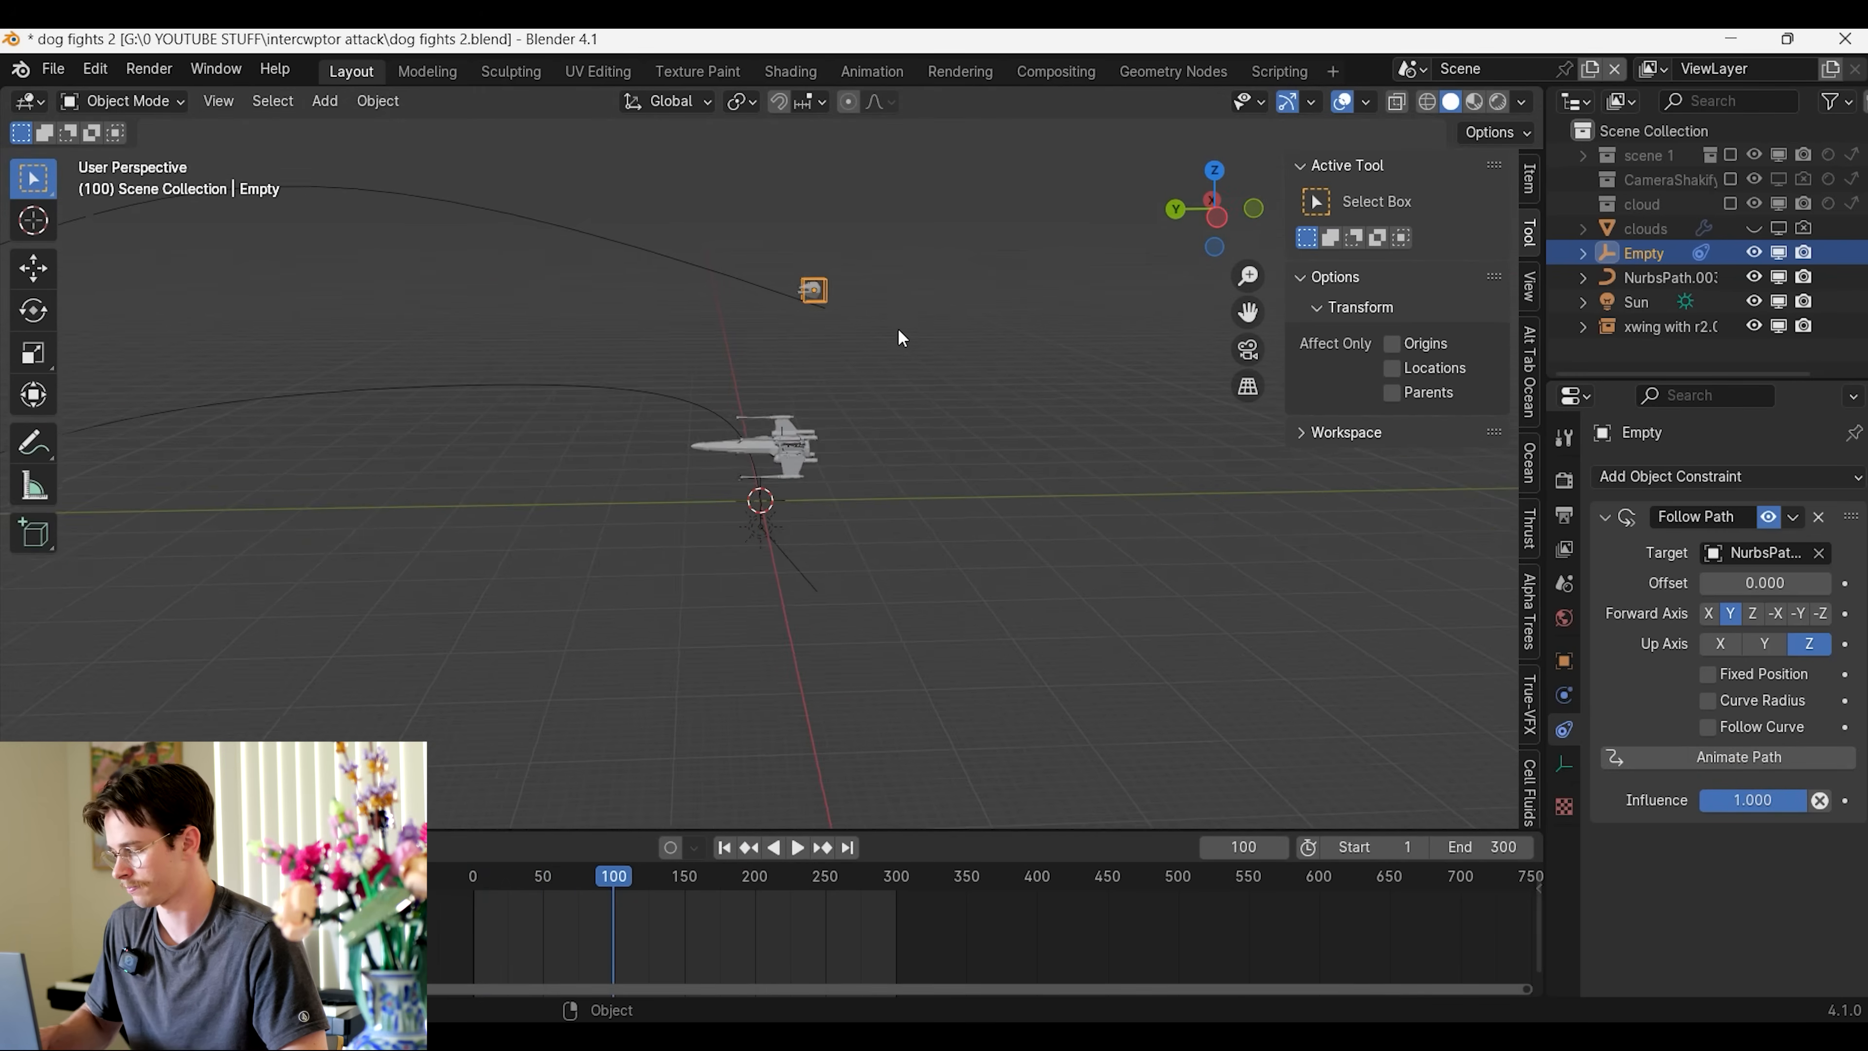
middle_click_drag(879, 427, 686, 535)
scroll(687, 537, "down", 5)
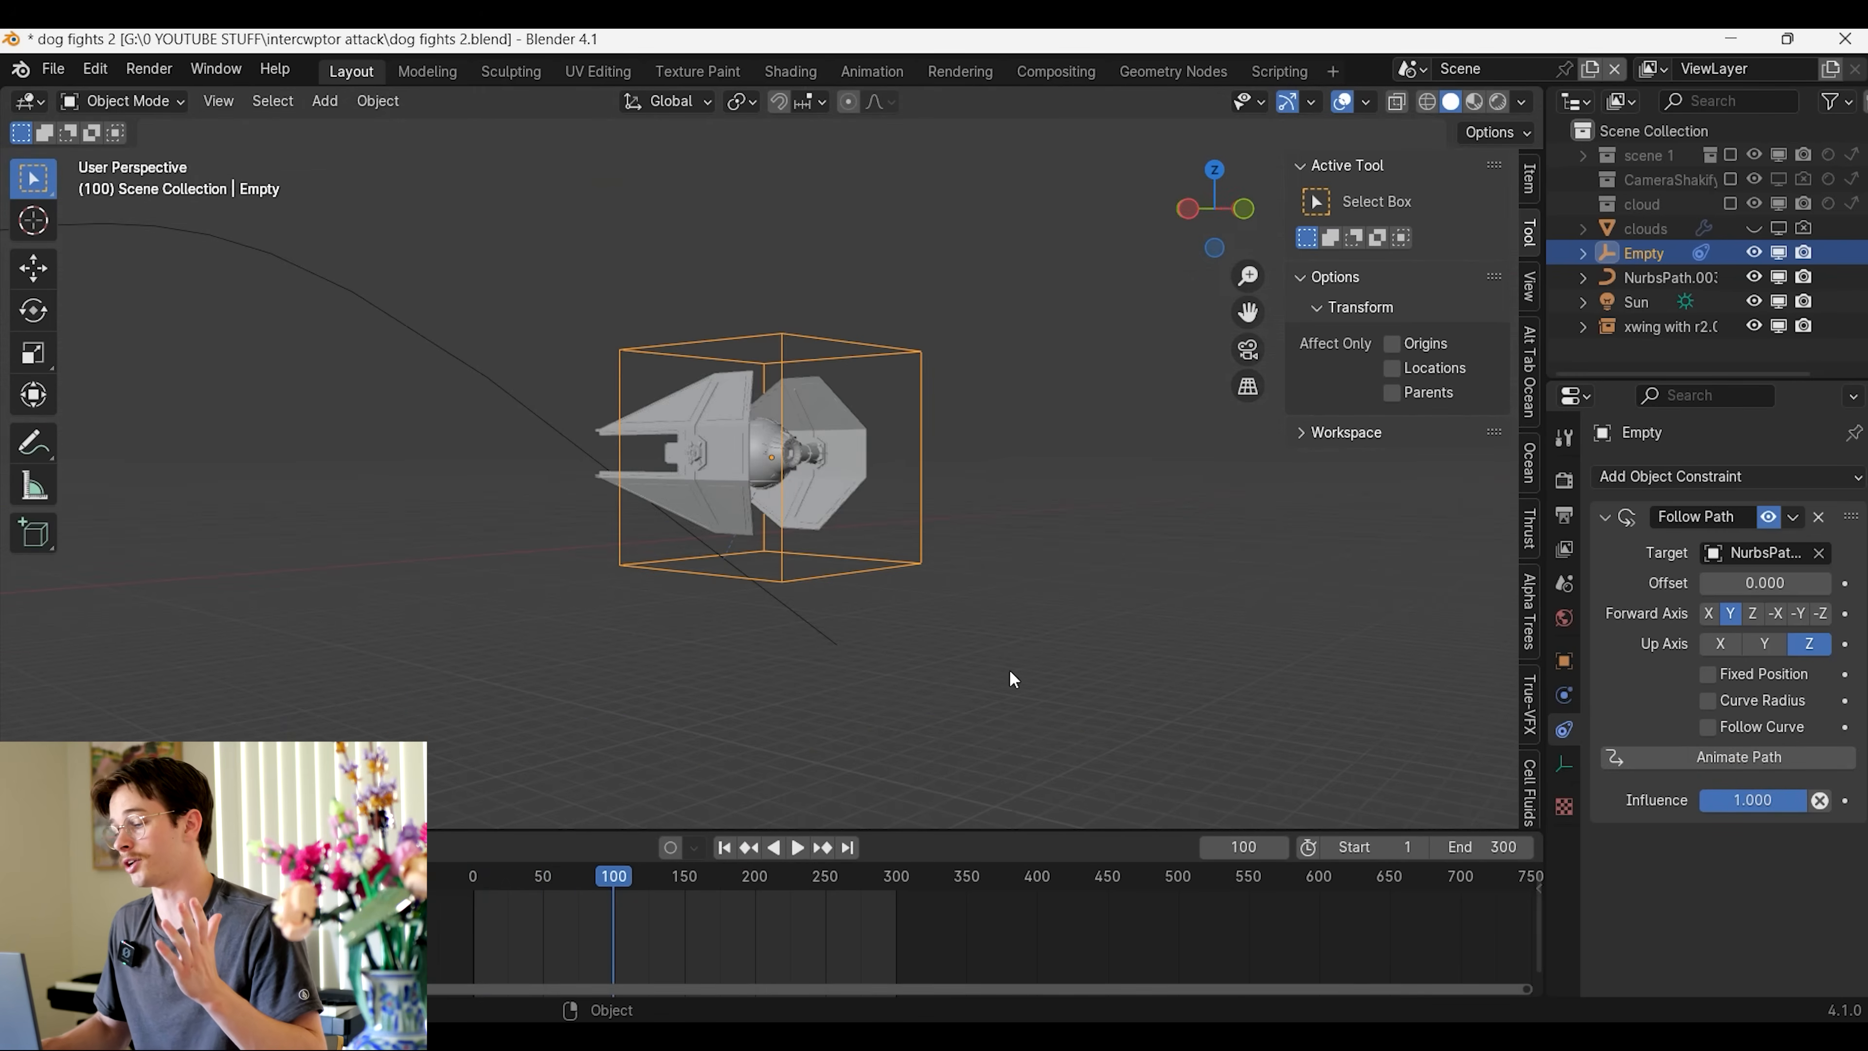
scroll(1152, 706, "down", 2)
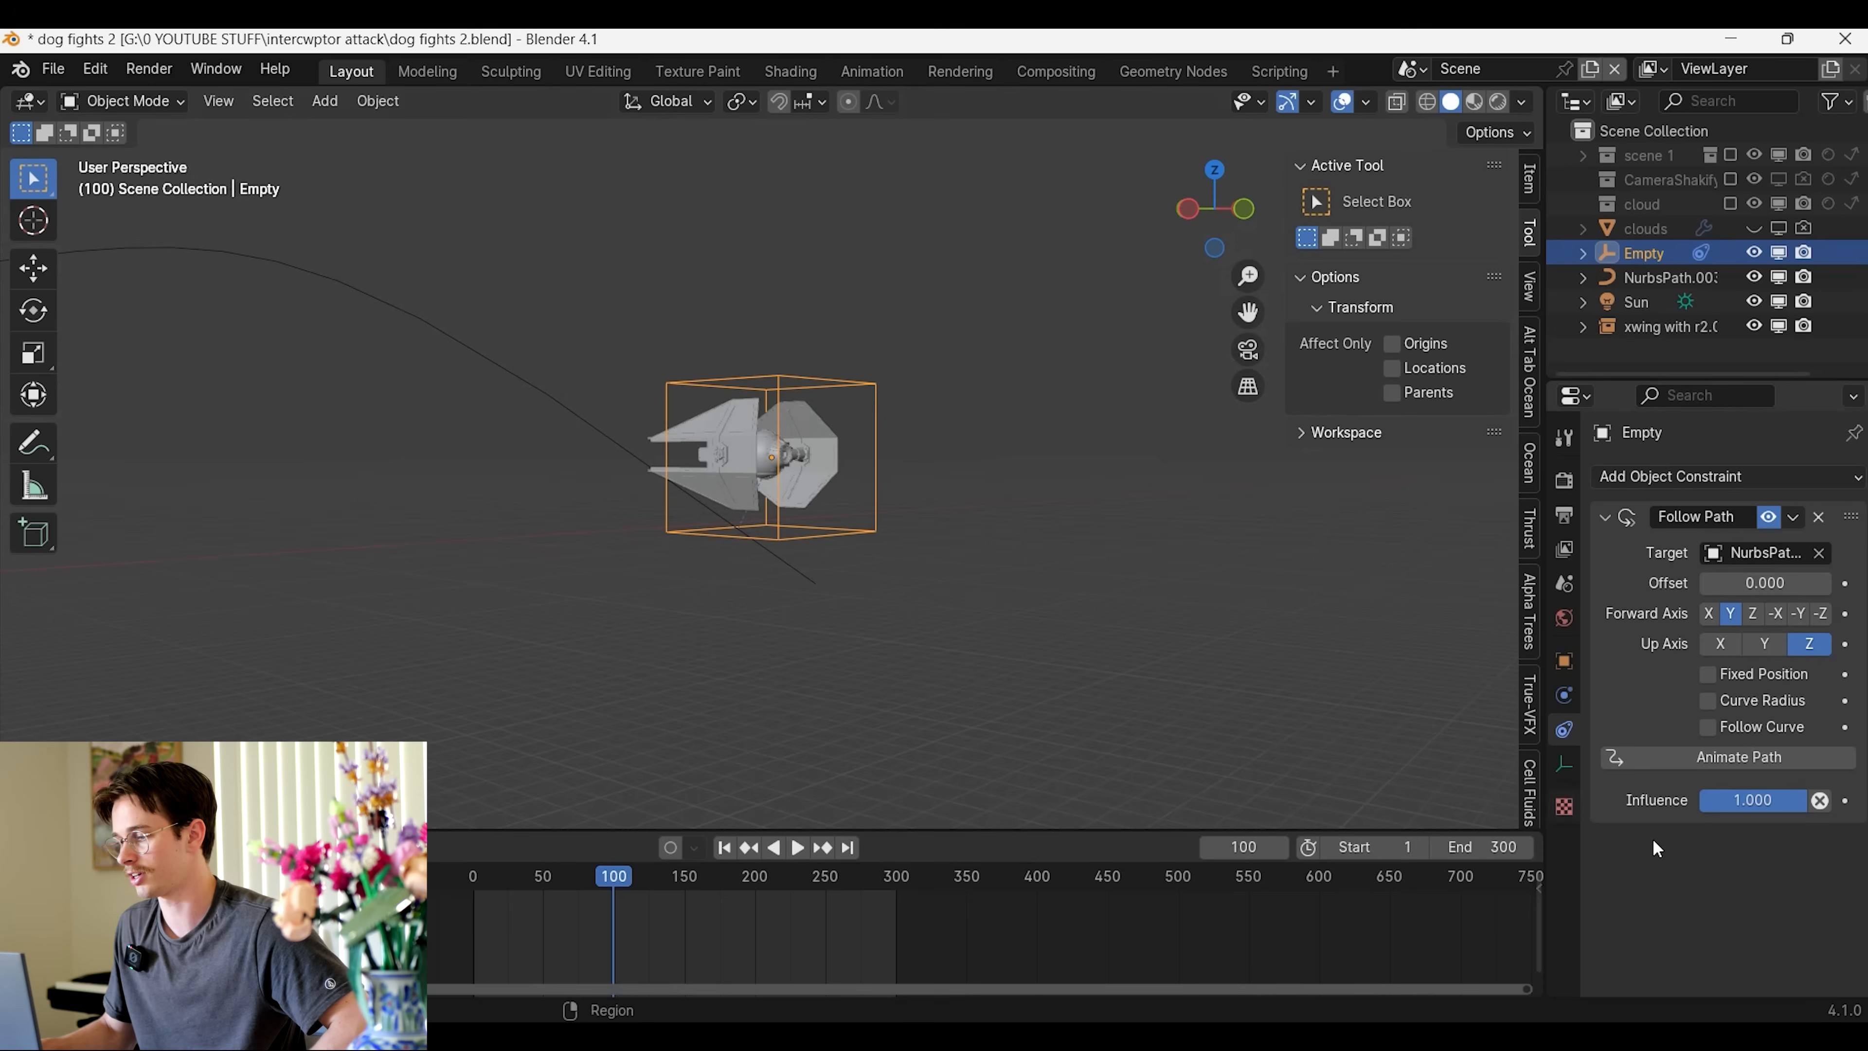
Enable Follow Curve on the empty's Follow Path constraint and play back the motion
left_click(1708, 727)
scroll(1110, 655, "down", 3)
key("space")
middle_click_drag(1105, 627, 1052, 609)
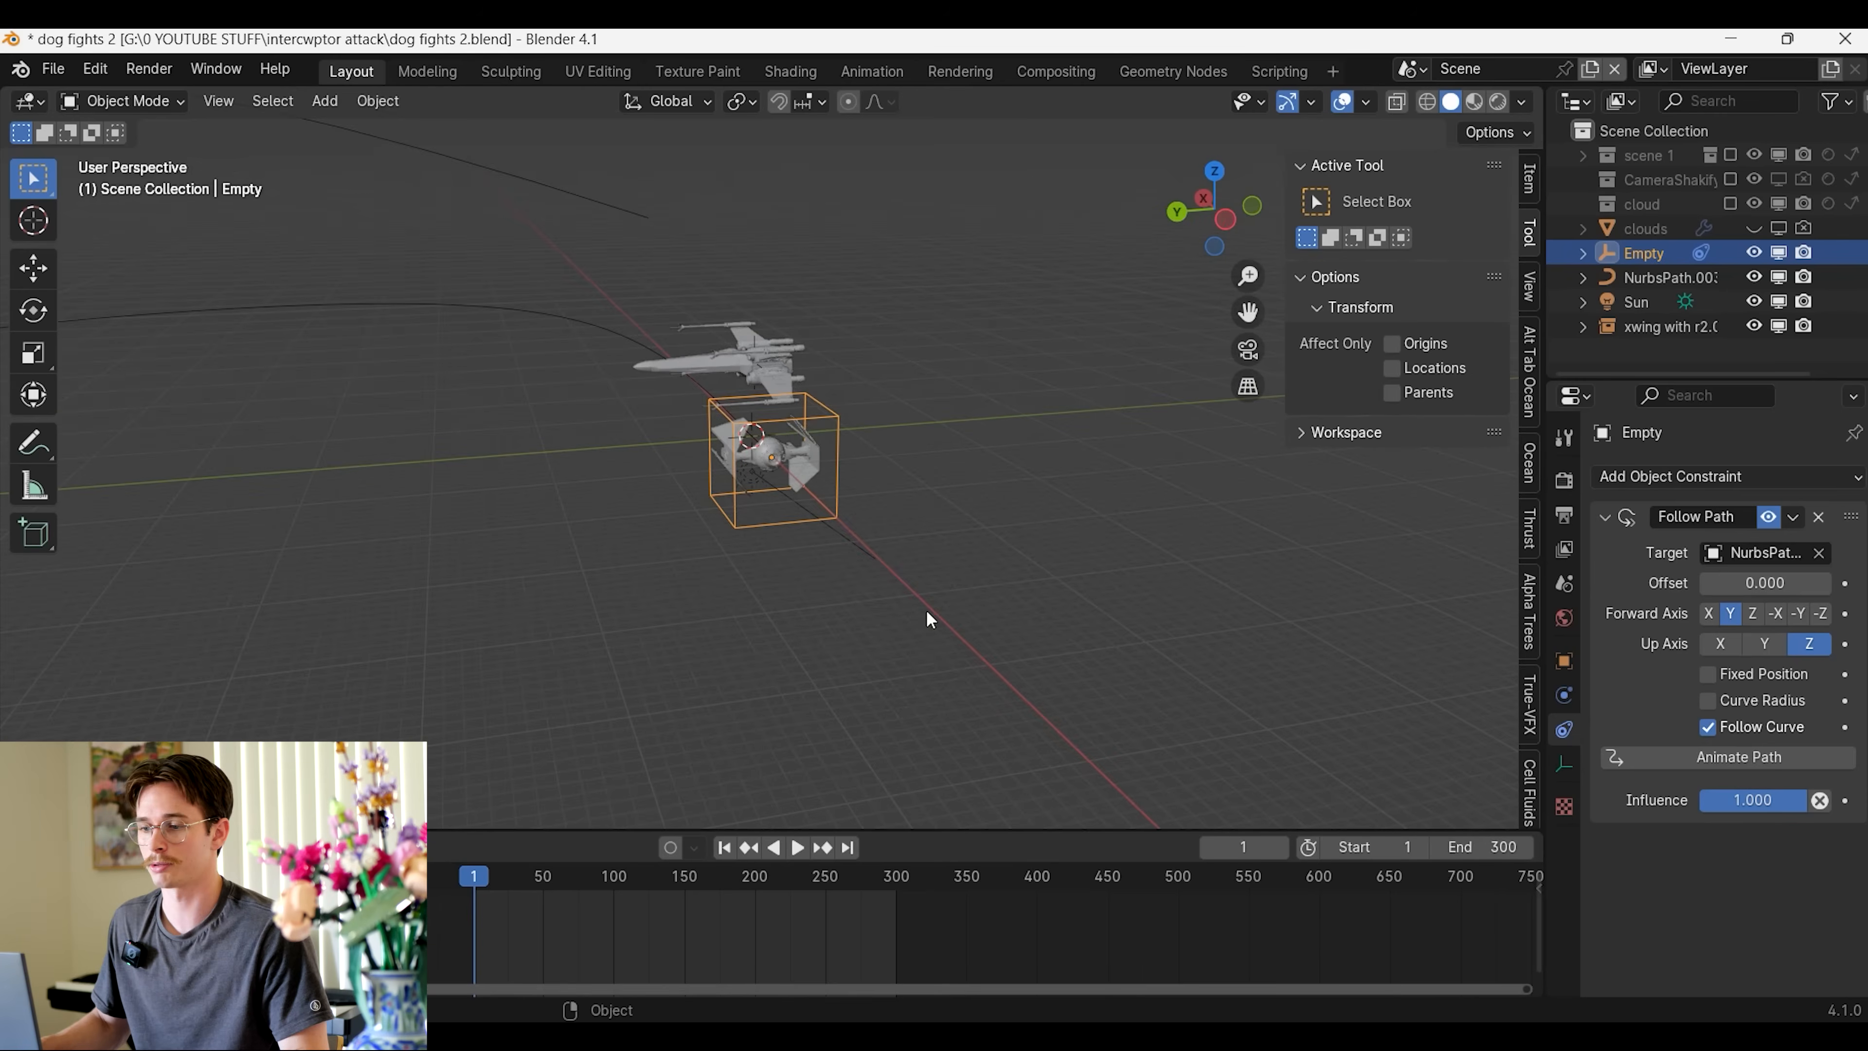
Set the flight path's Path Animation frames to 250 and play the slower flight
left_click(495, 314)
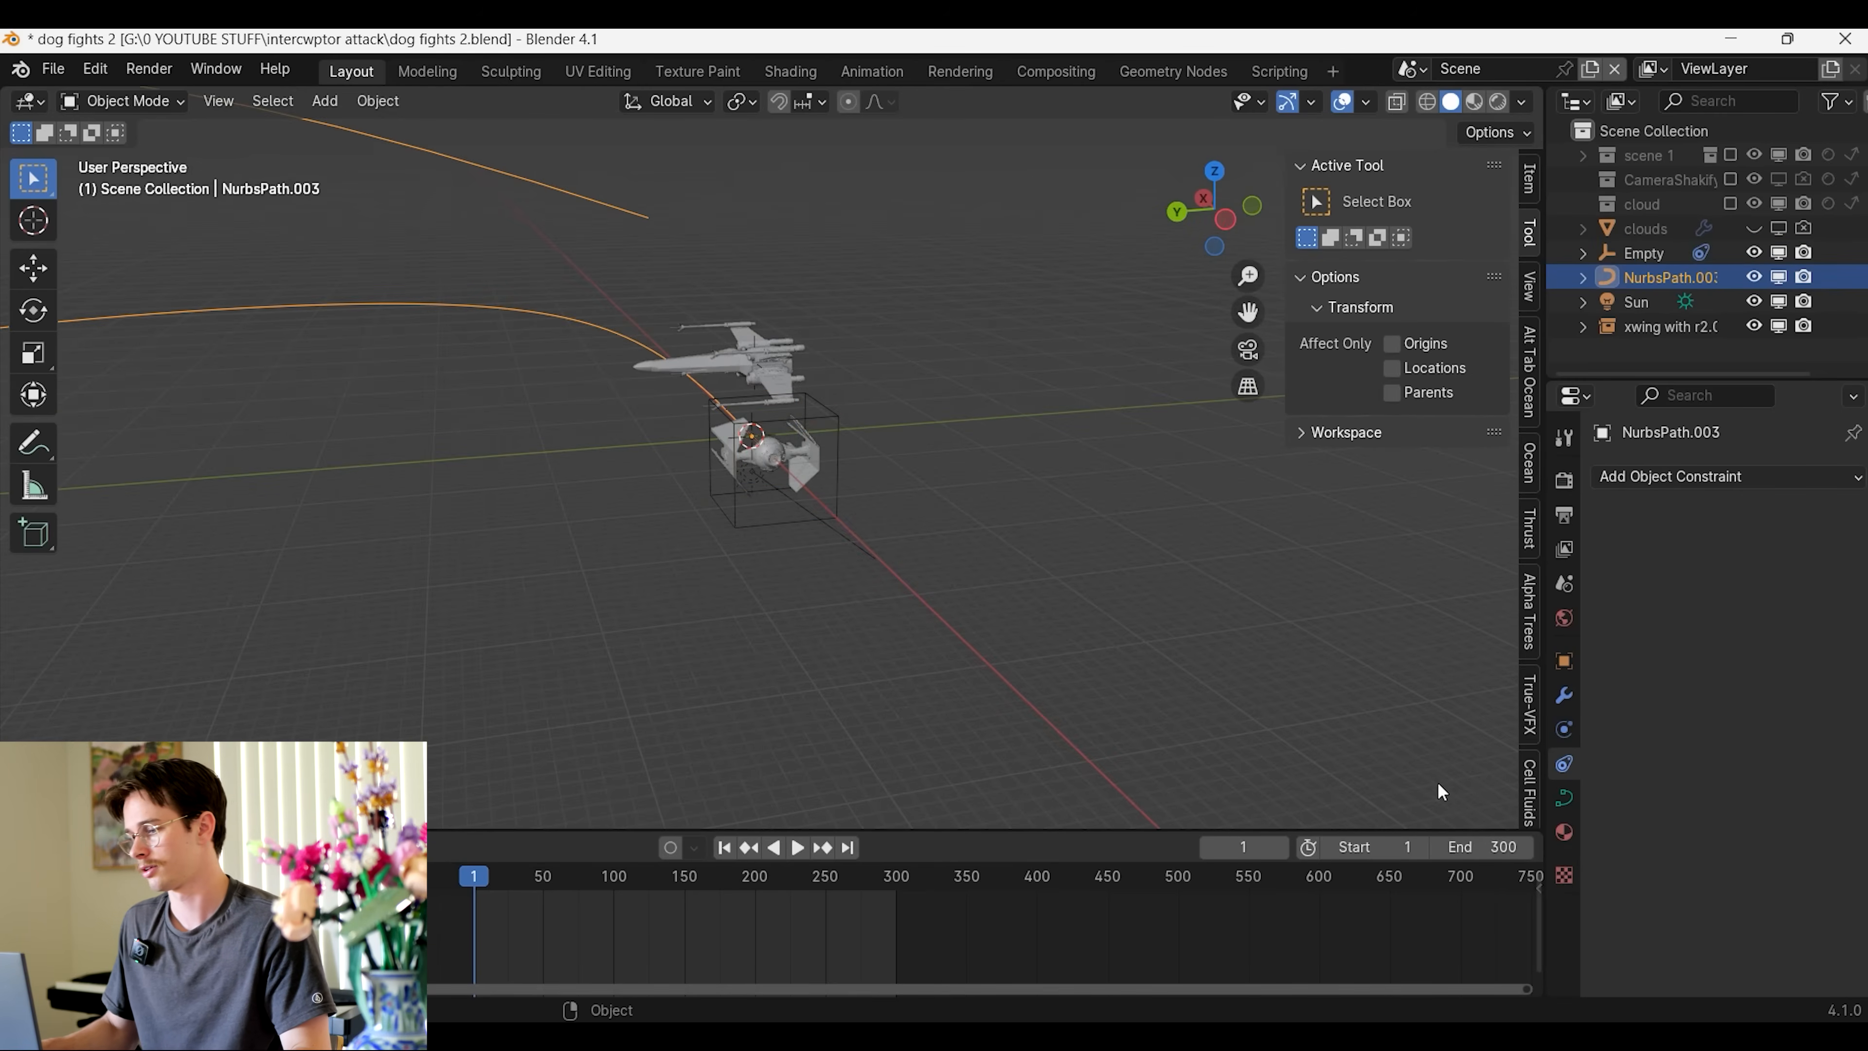
left_click(1564, 800)
scroll(1691, 685, "down", 5)
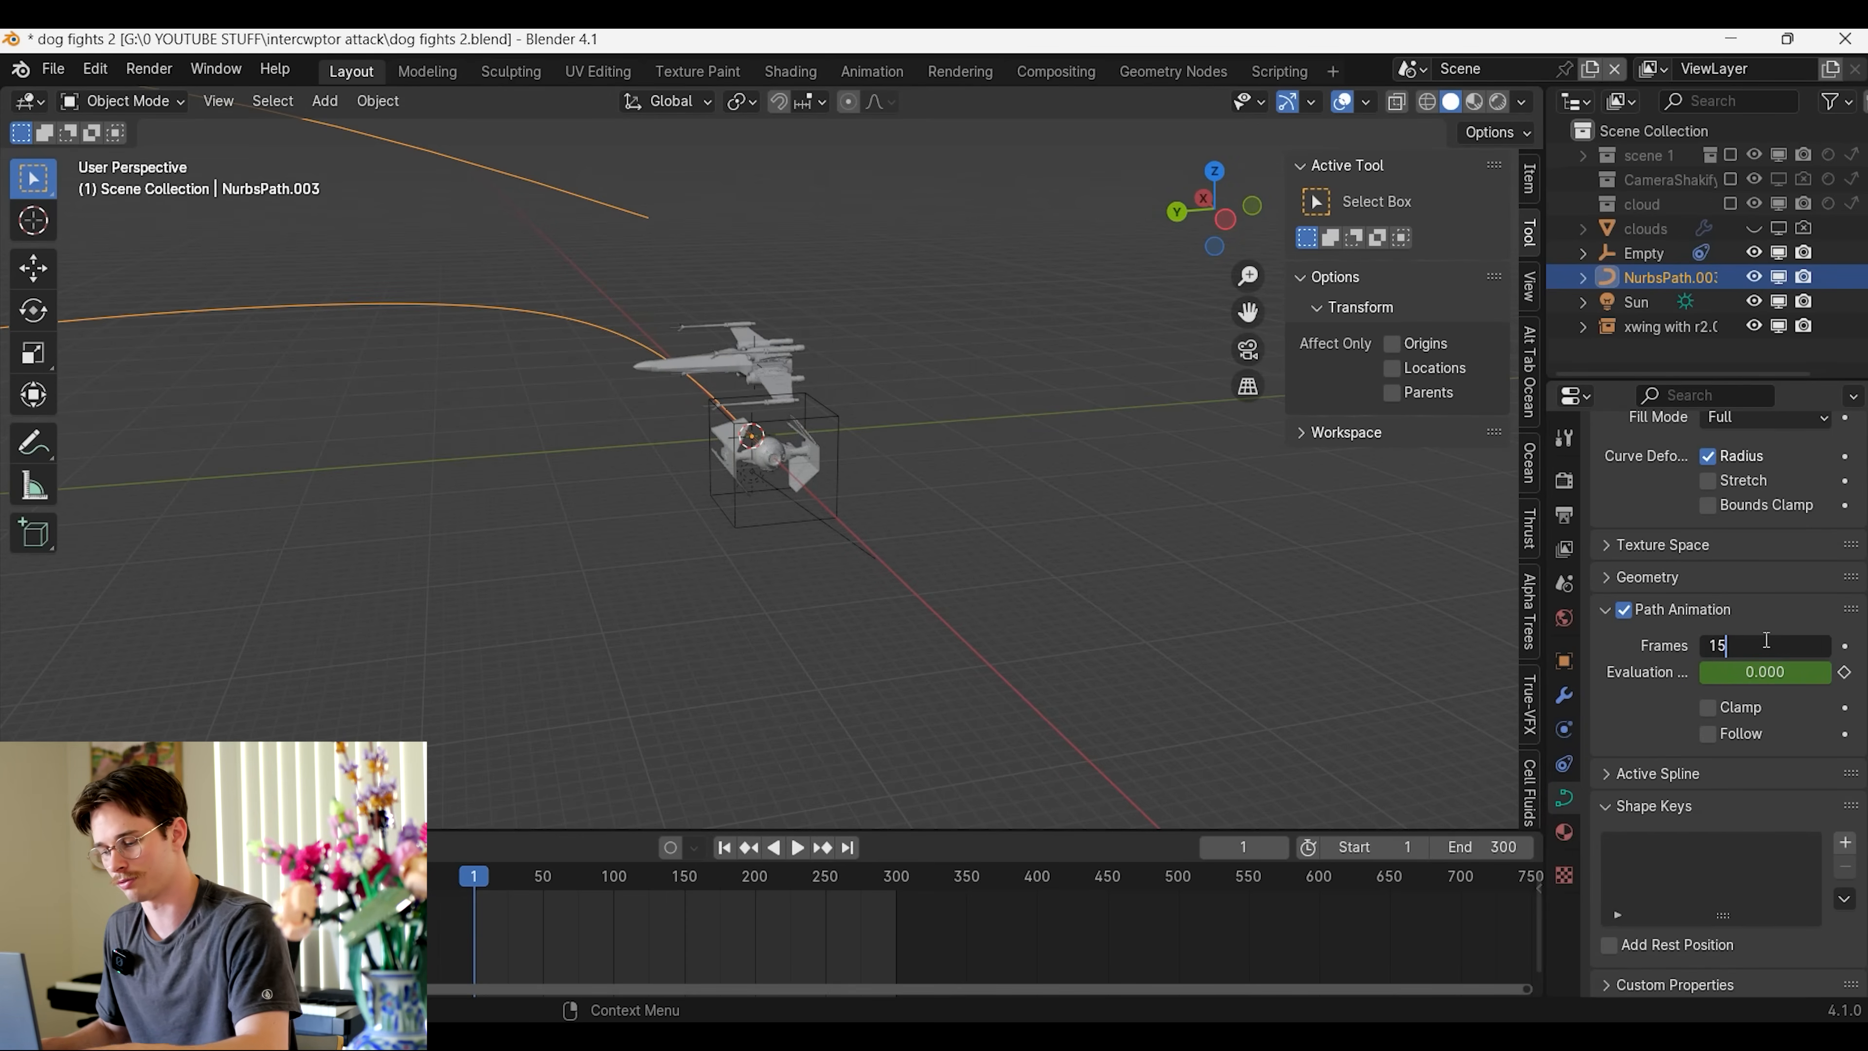
key("space")
middle_click_drag(1199, 604, 1025, 600)
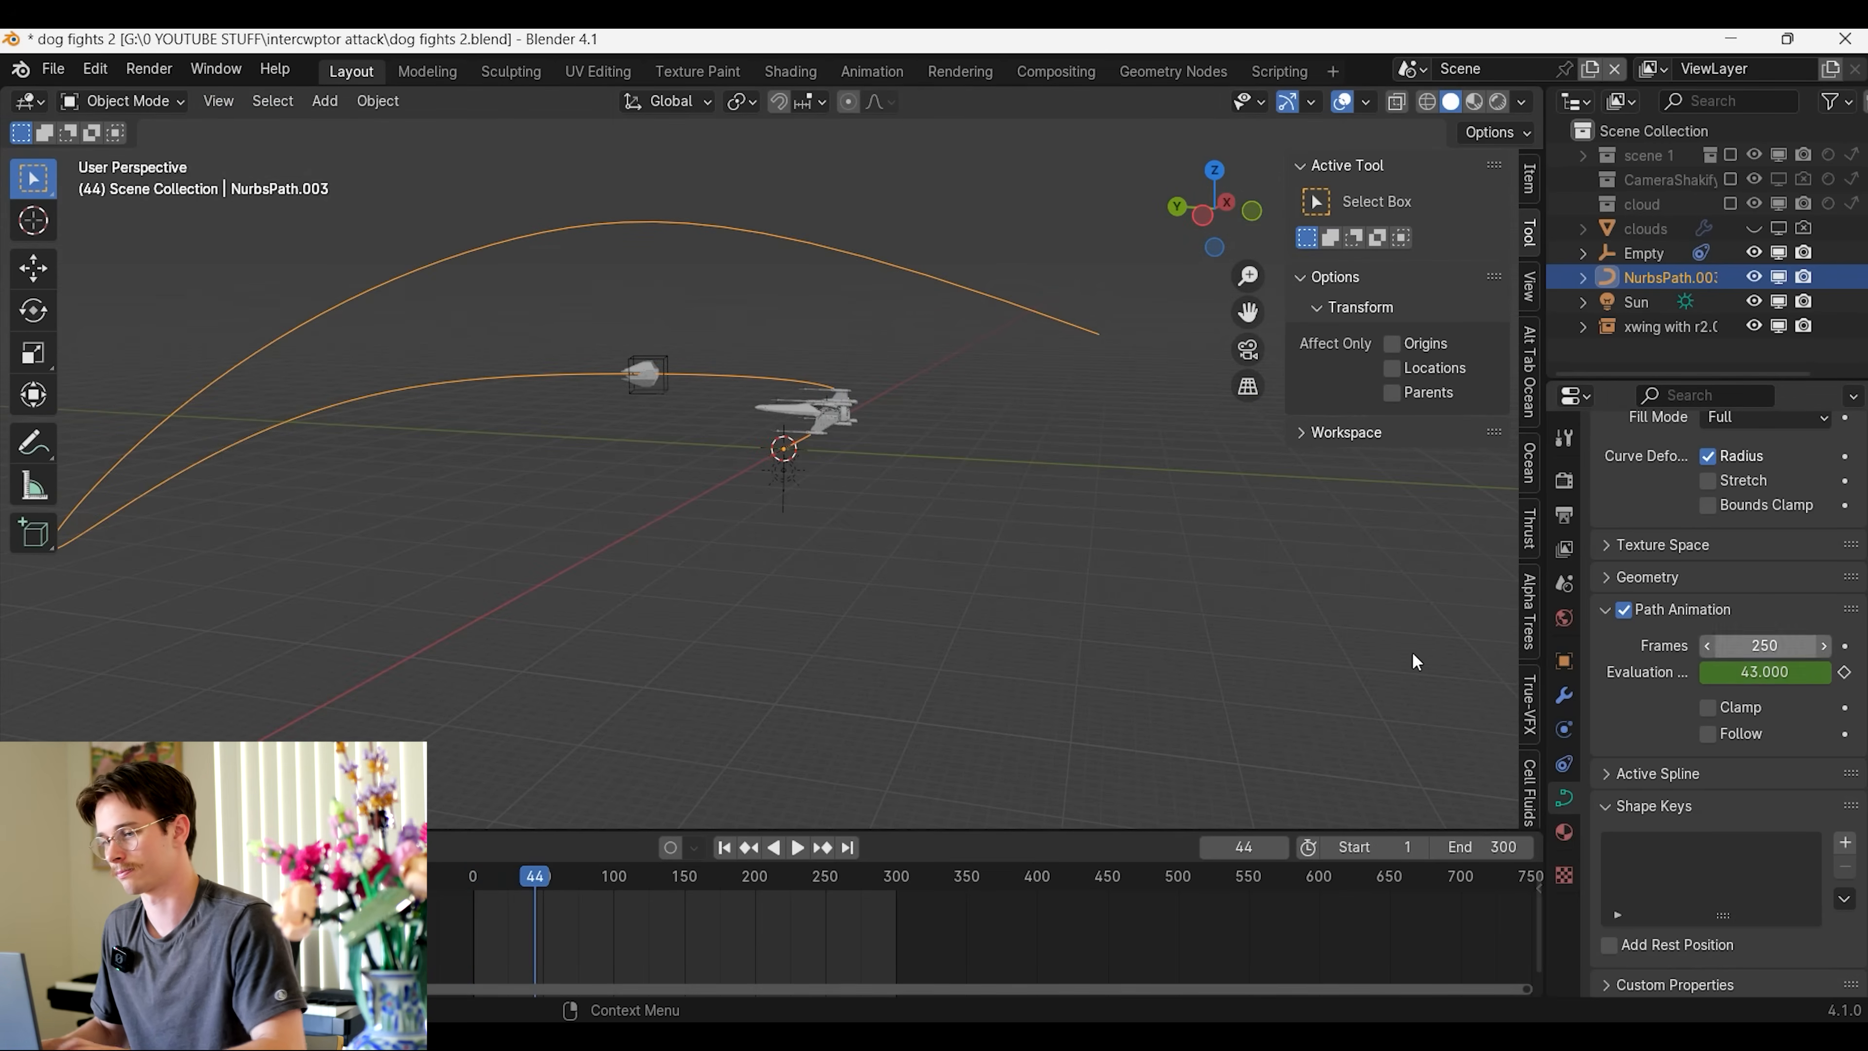
middle_click_drag(1416, 662, 938, 790)
middle_click_drag(1079, 669, 981, 669)
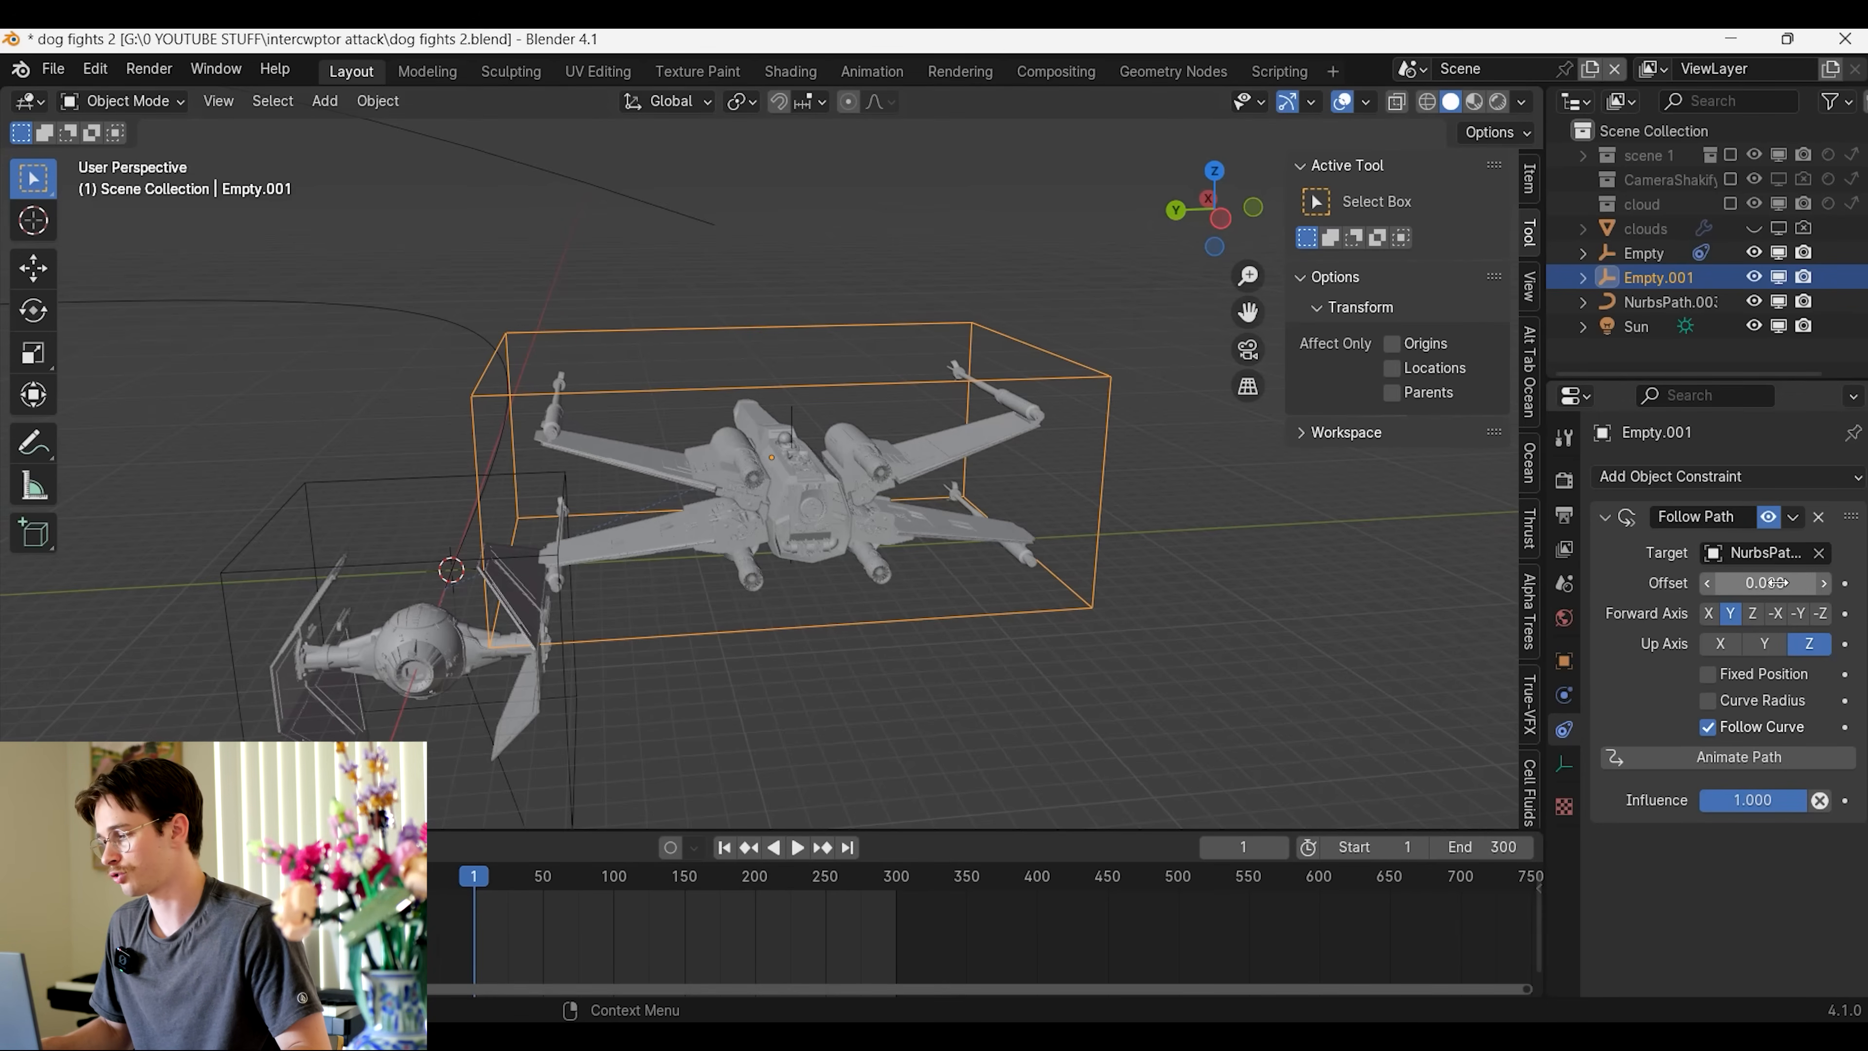
Adjust the Follow Path offset of the X-wing's empty to shift the X-wing along the path relative to the TIE fighter
left_click_drag(1766, 583, 1543, 583)
key("KP_Decimal")
middle_click_drag(1199, 523, 1089, 575)
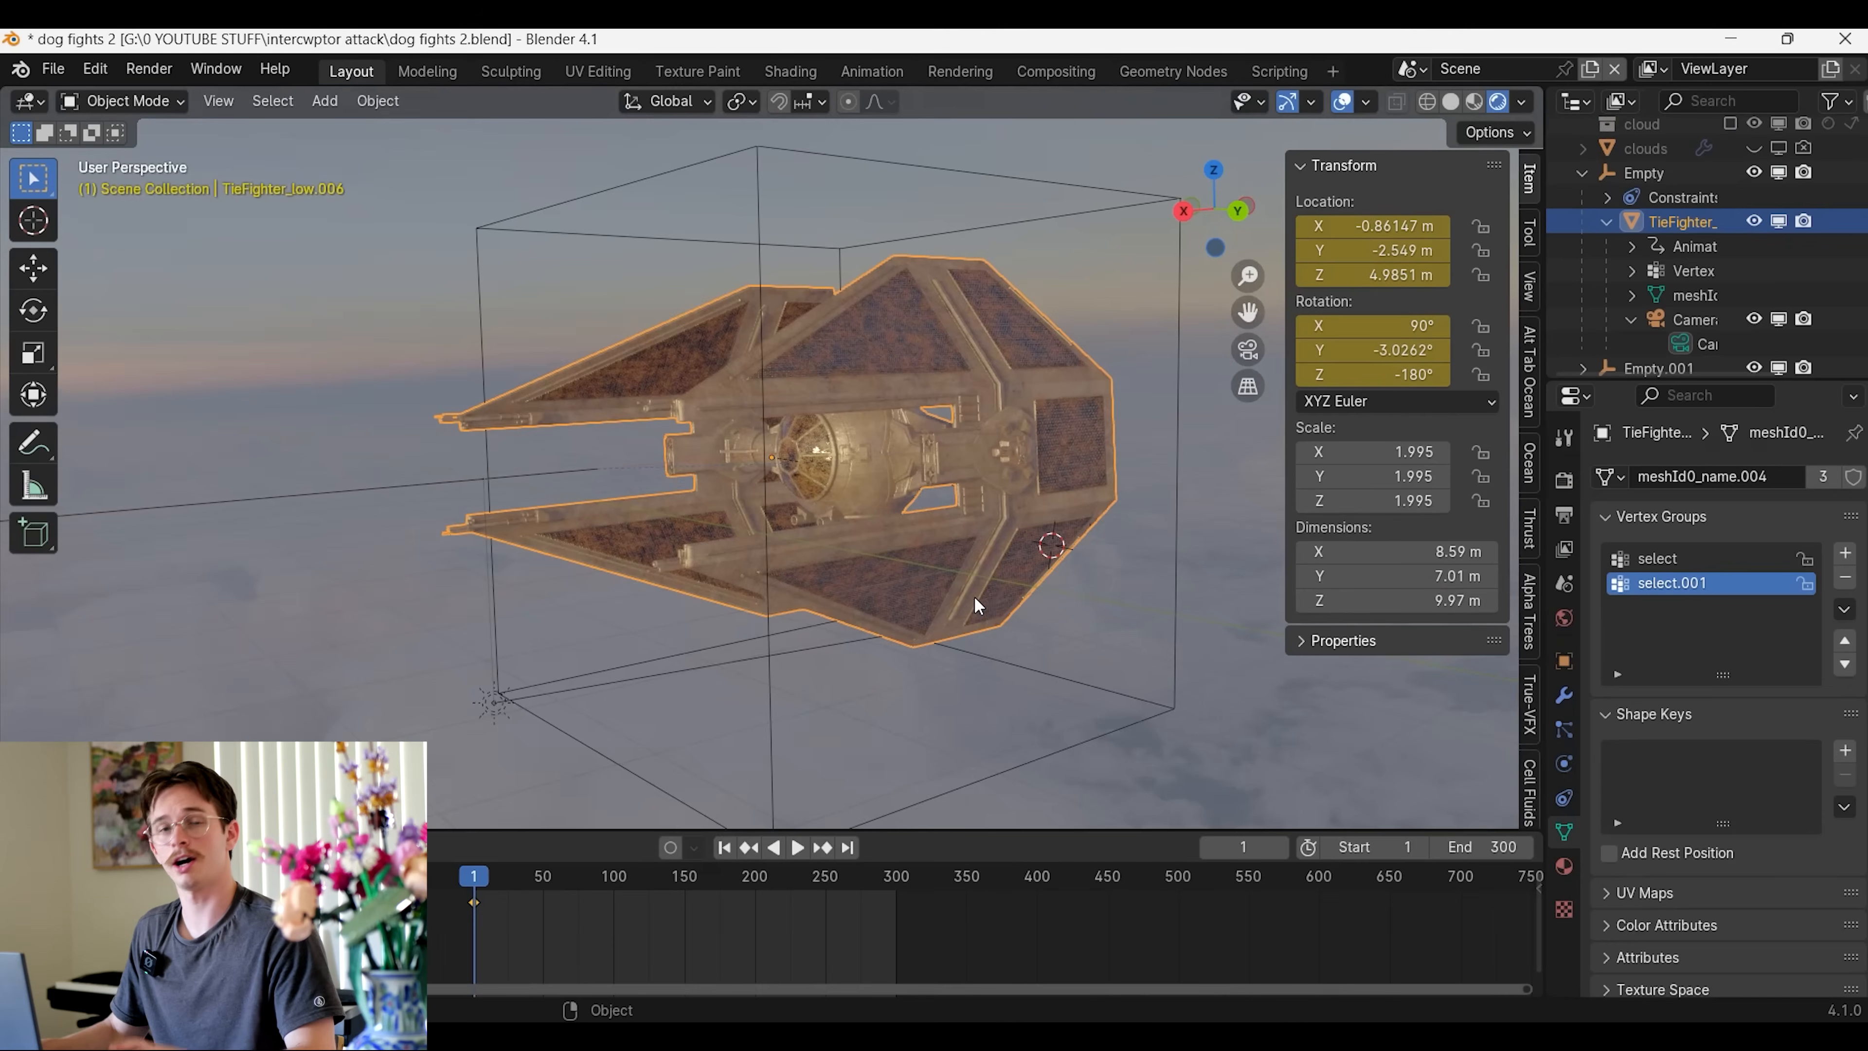
Add a camera to the scene near the TIE fighter
mouse_move(976, 598)
middle_mouse_down()
mouse_move(954, 608)
mouse_move(1072, 596)
mouse_move(1043, 587)
mouse_move(1100, 600)
mouse_move(1130, 562)
mouse_move(1001, 589)
middle_mouse_up()
scroll(1041, 593, "up", 4)
key("shift+a")
left_click(1051, 553)
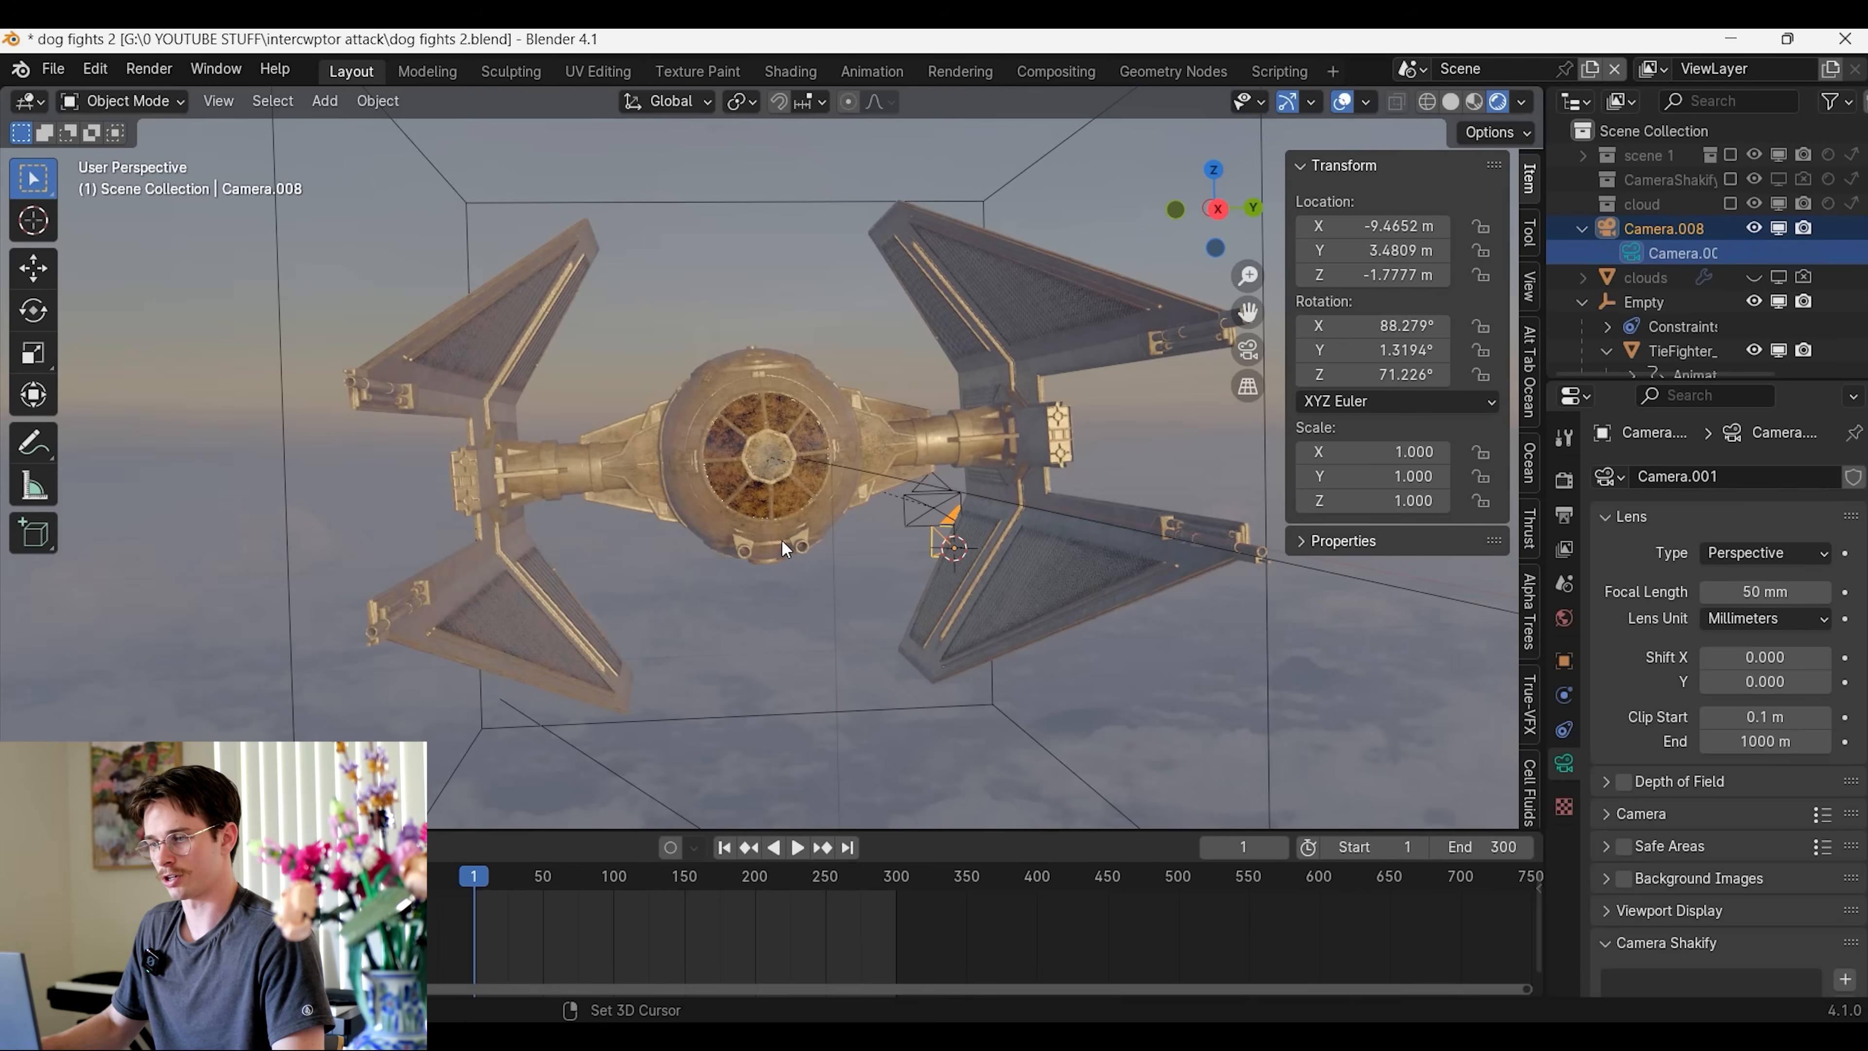
Parent the camera to the TIE fighter with Object (Keep Transform)
left_click(729, 464, "shift")
key("ctrl+p")
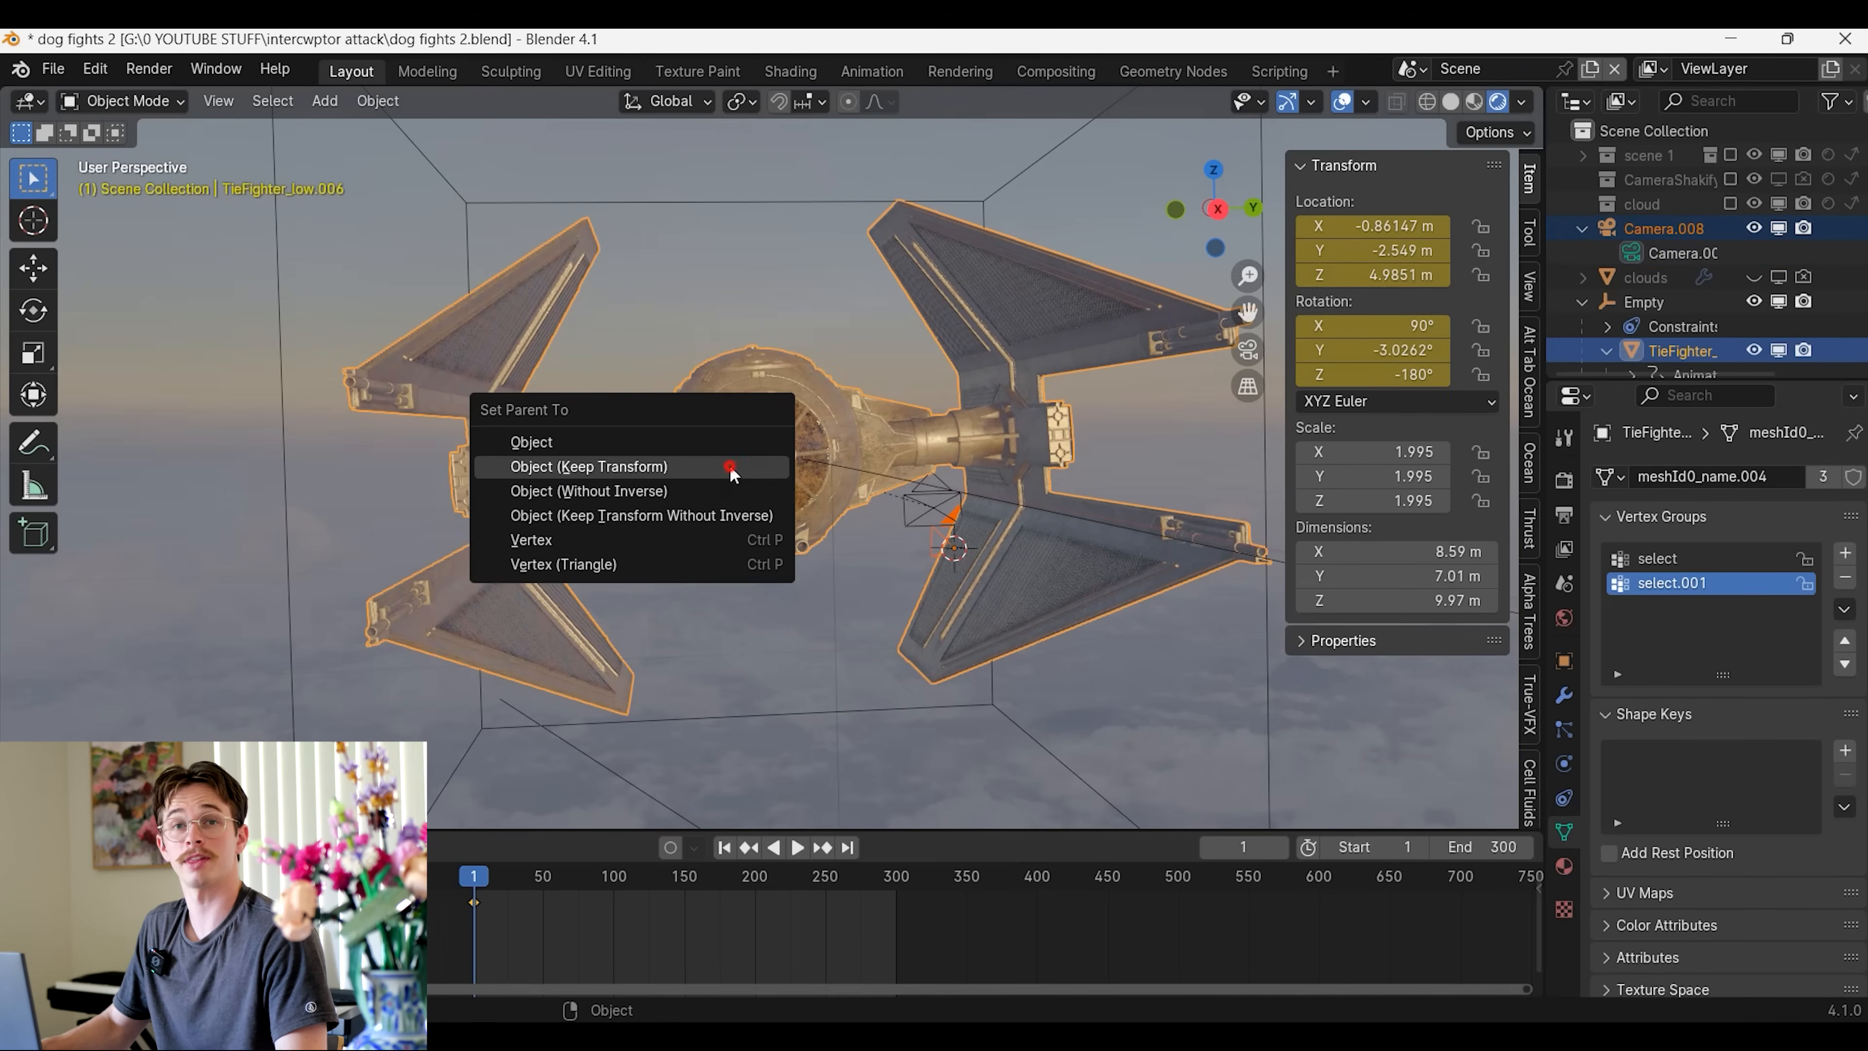
left_click(730, 467)
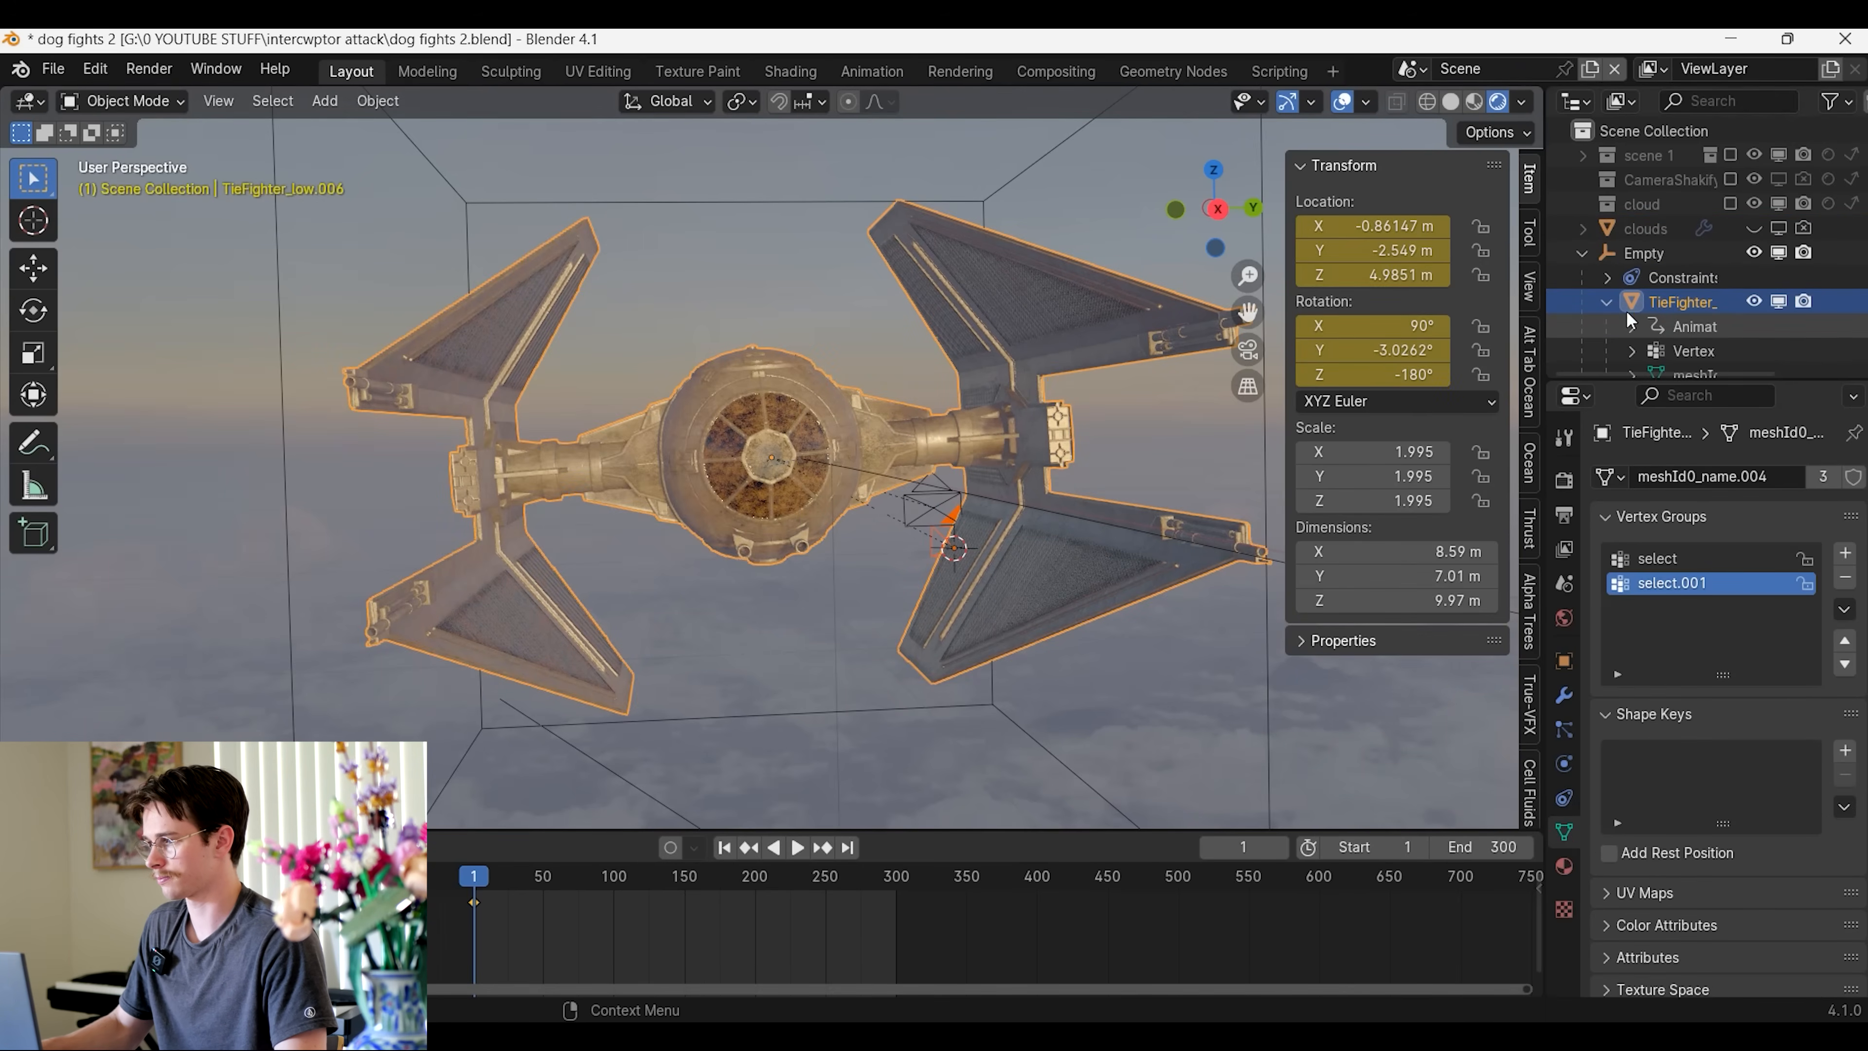
Move the new camera along the X axis to about 0.4 m, out in front of the TIE fighter
left_click(952, 524)
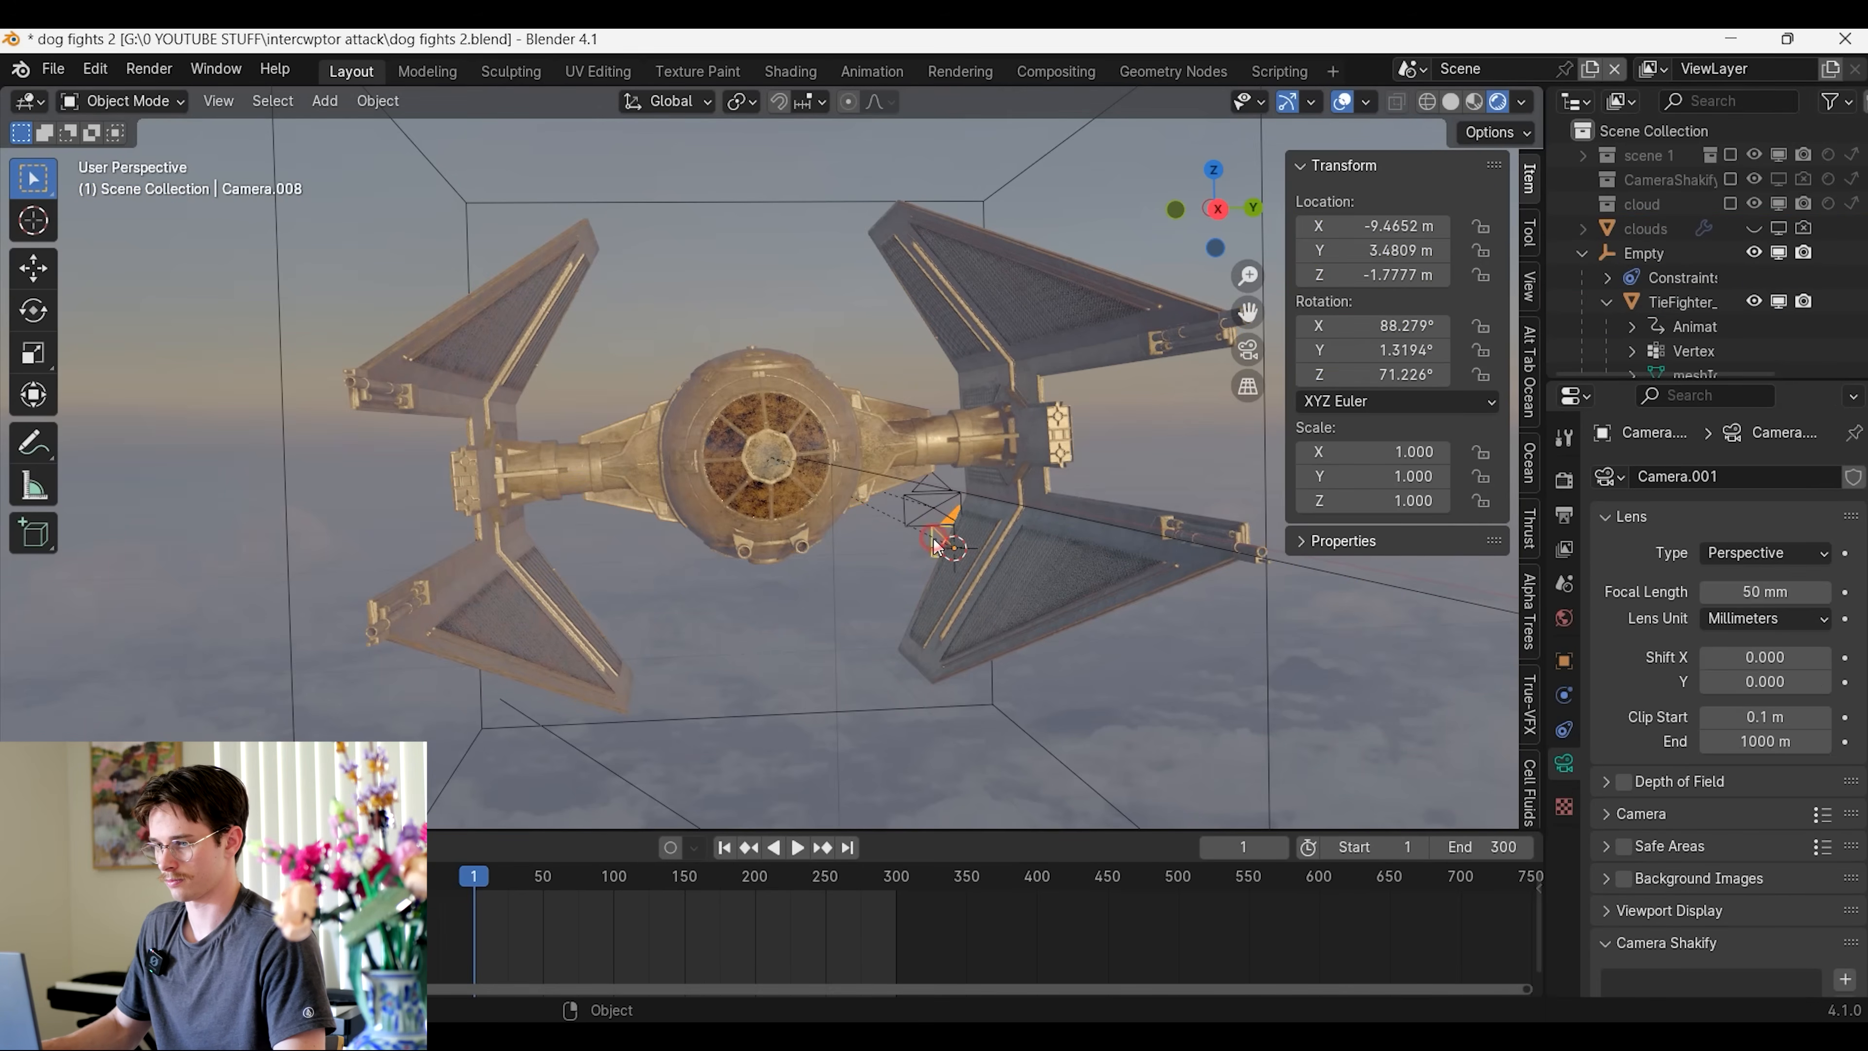
middle_click_drag(965, 545, 1059, 574)
key("g")
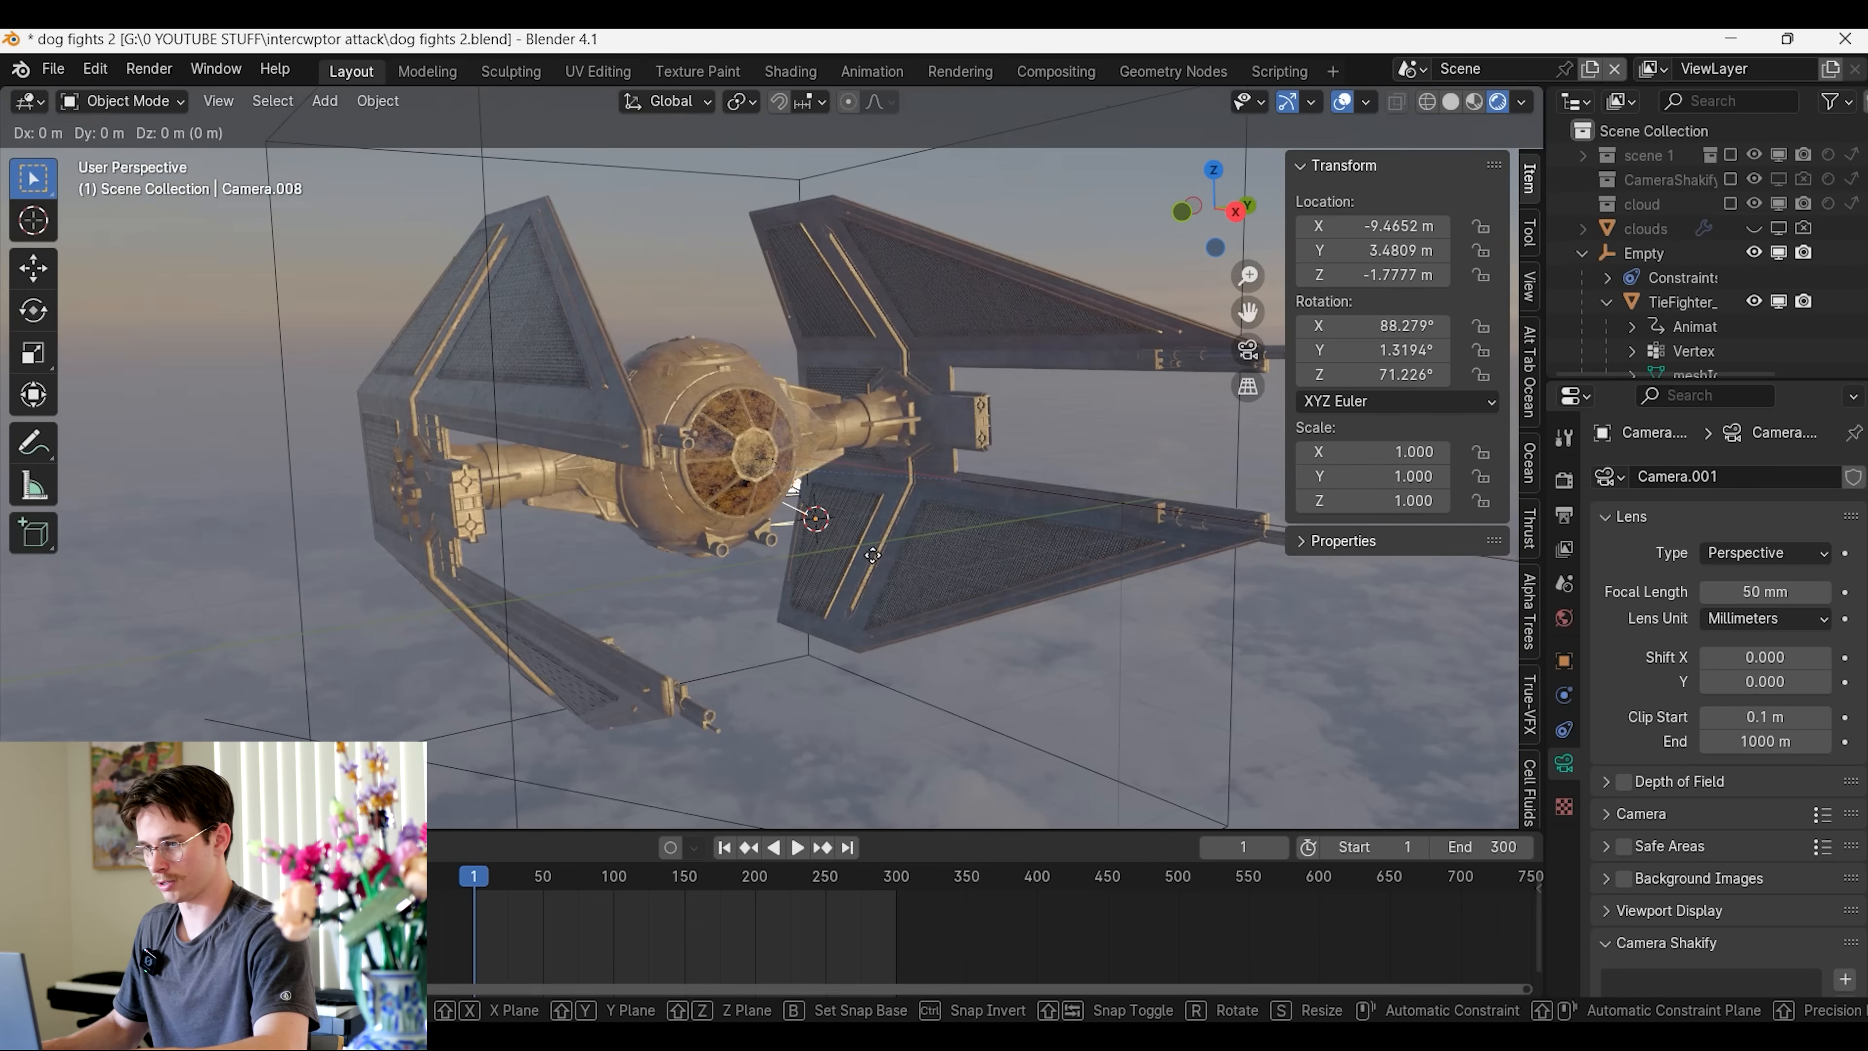
key("y")
key("x")
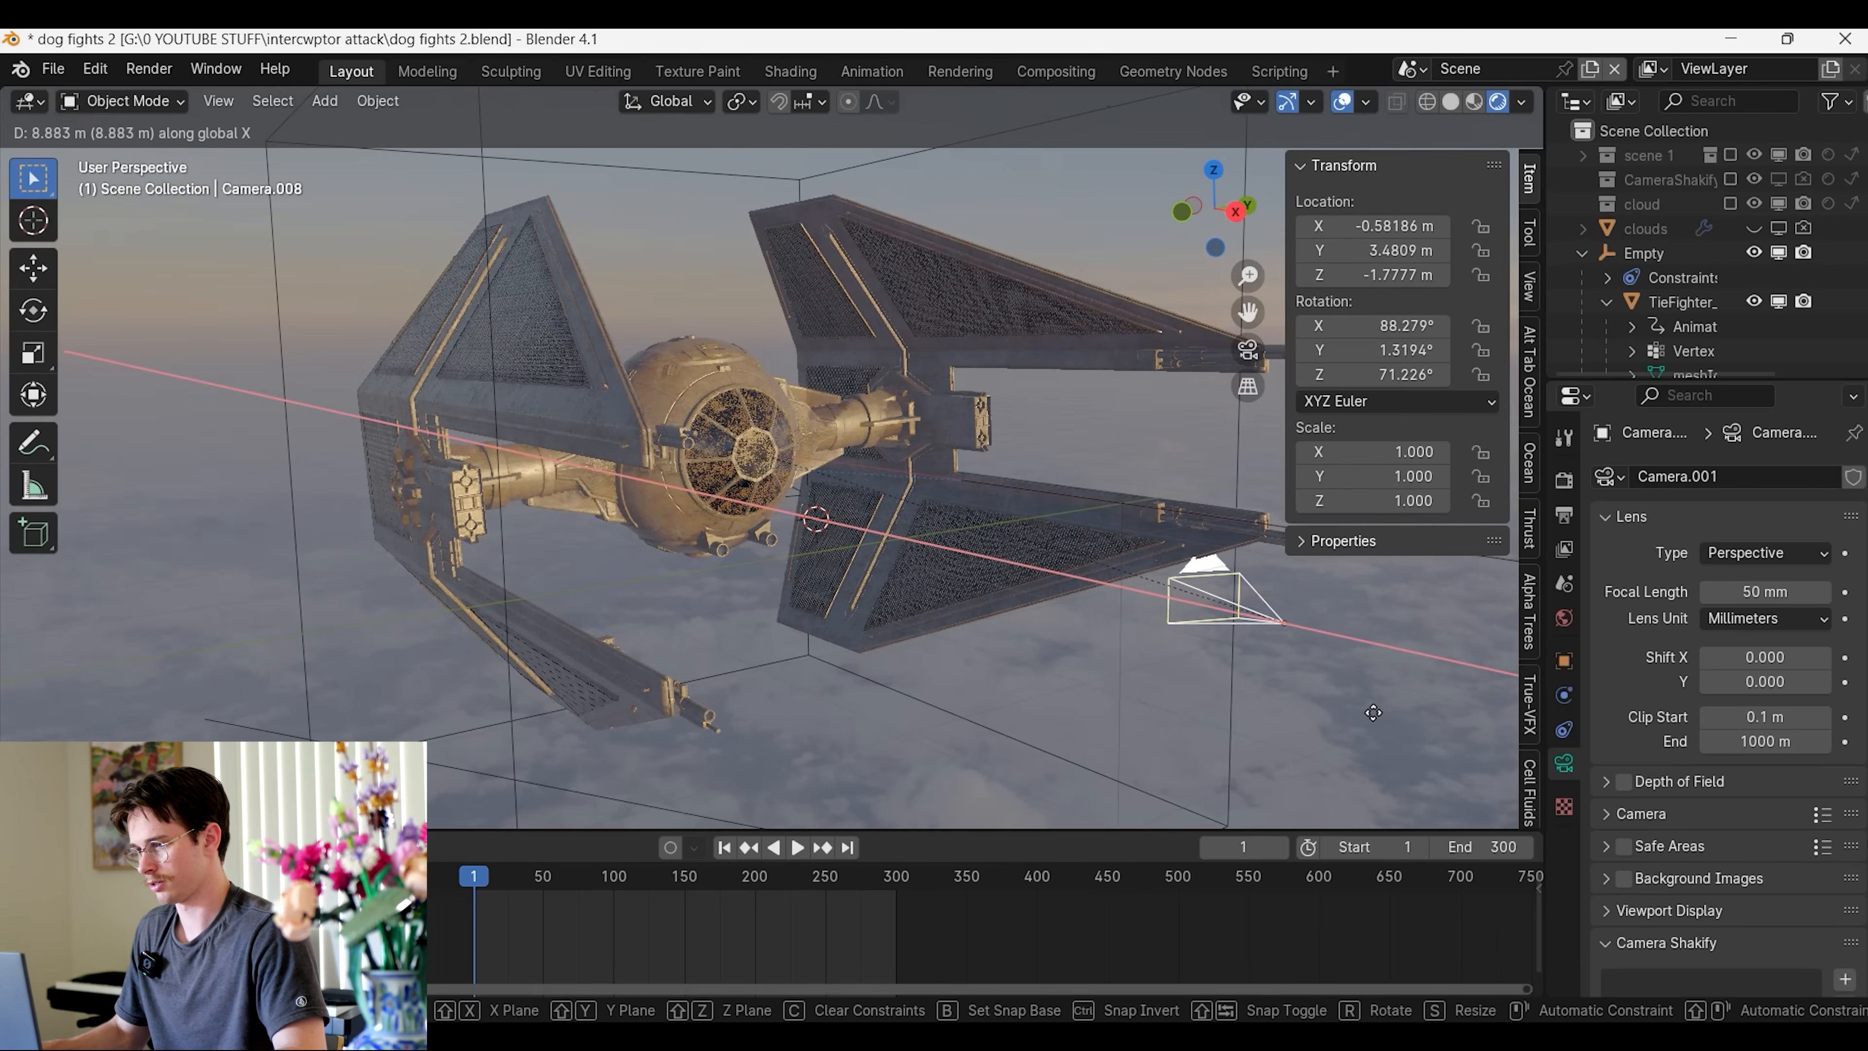
left_click(1387, 712)
Move the camera farther along X to about 1.94 m and rotate it about Z to about 94.6° to face the TIE fighter
middle_click_drag(1386, 712, 1118, 697)
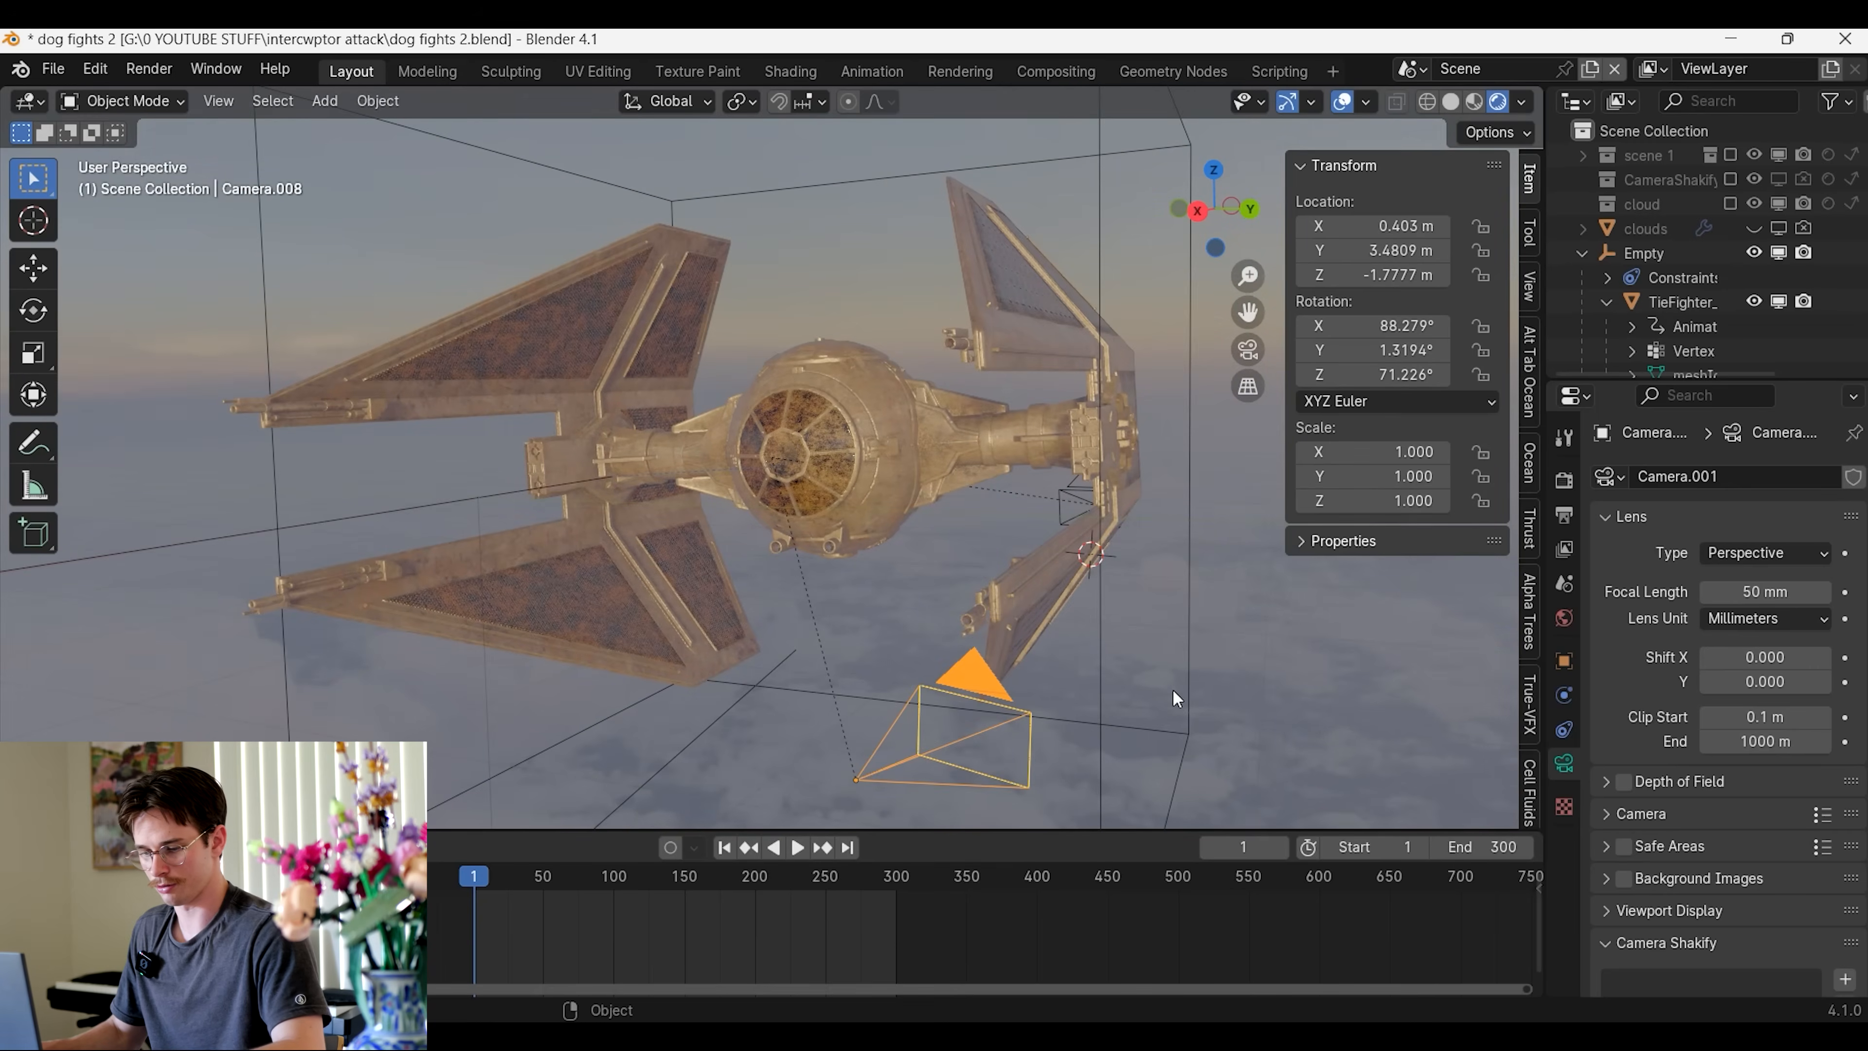
key("g")
key("x")
left_click(1045, 762)
key("r")
key("z")
left_click(1117, 647)
key("KP_Decimal")
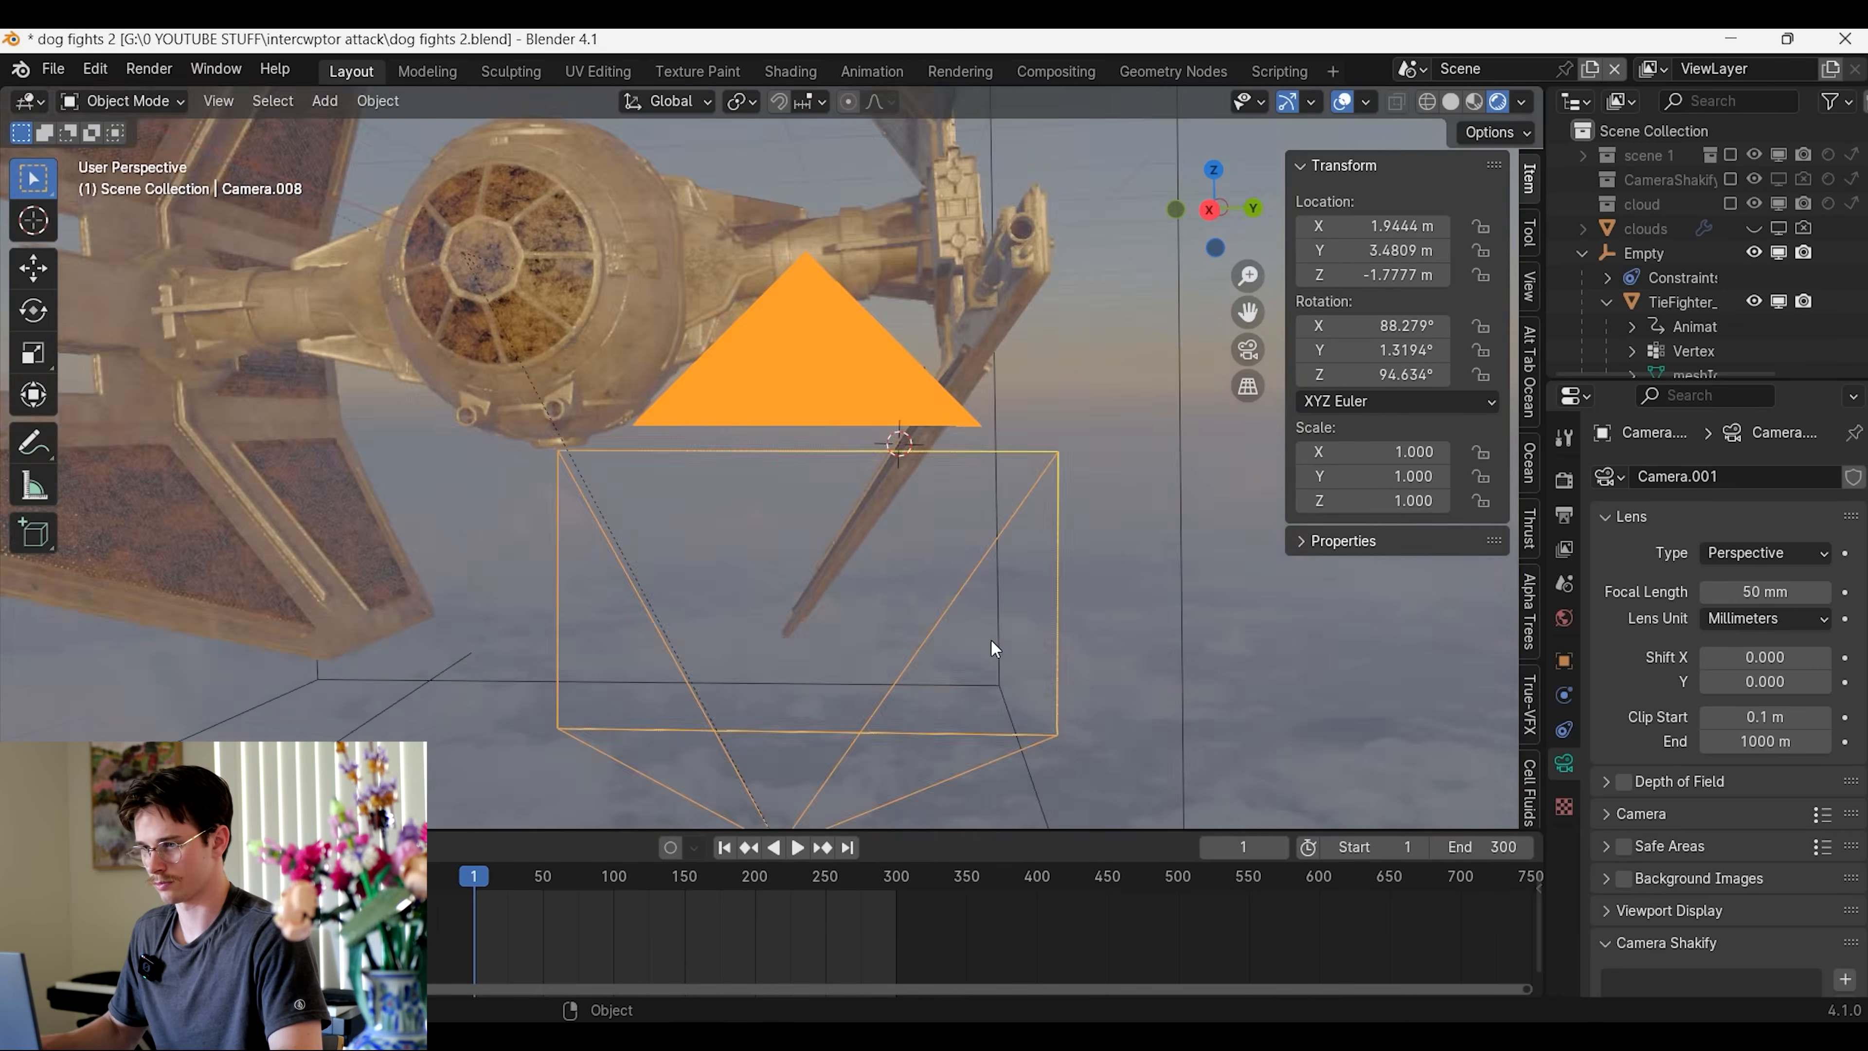
Look through the camera and reposition it to about Y 3.27 m, Z -0.11 m, framing the cockpit and one wing
key("KP_0")
scroll(1025, 531, "down", 4)
key("g")
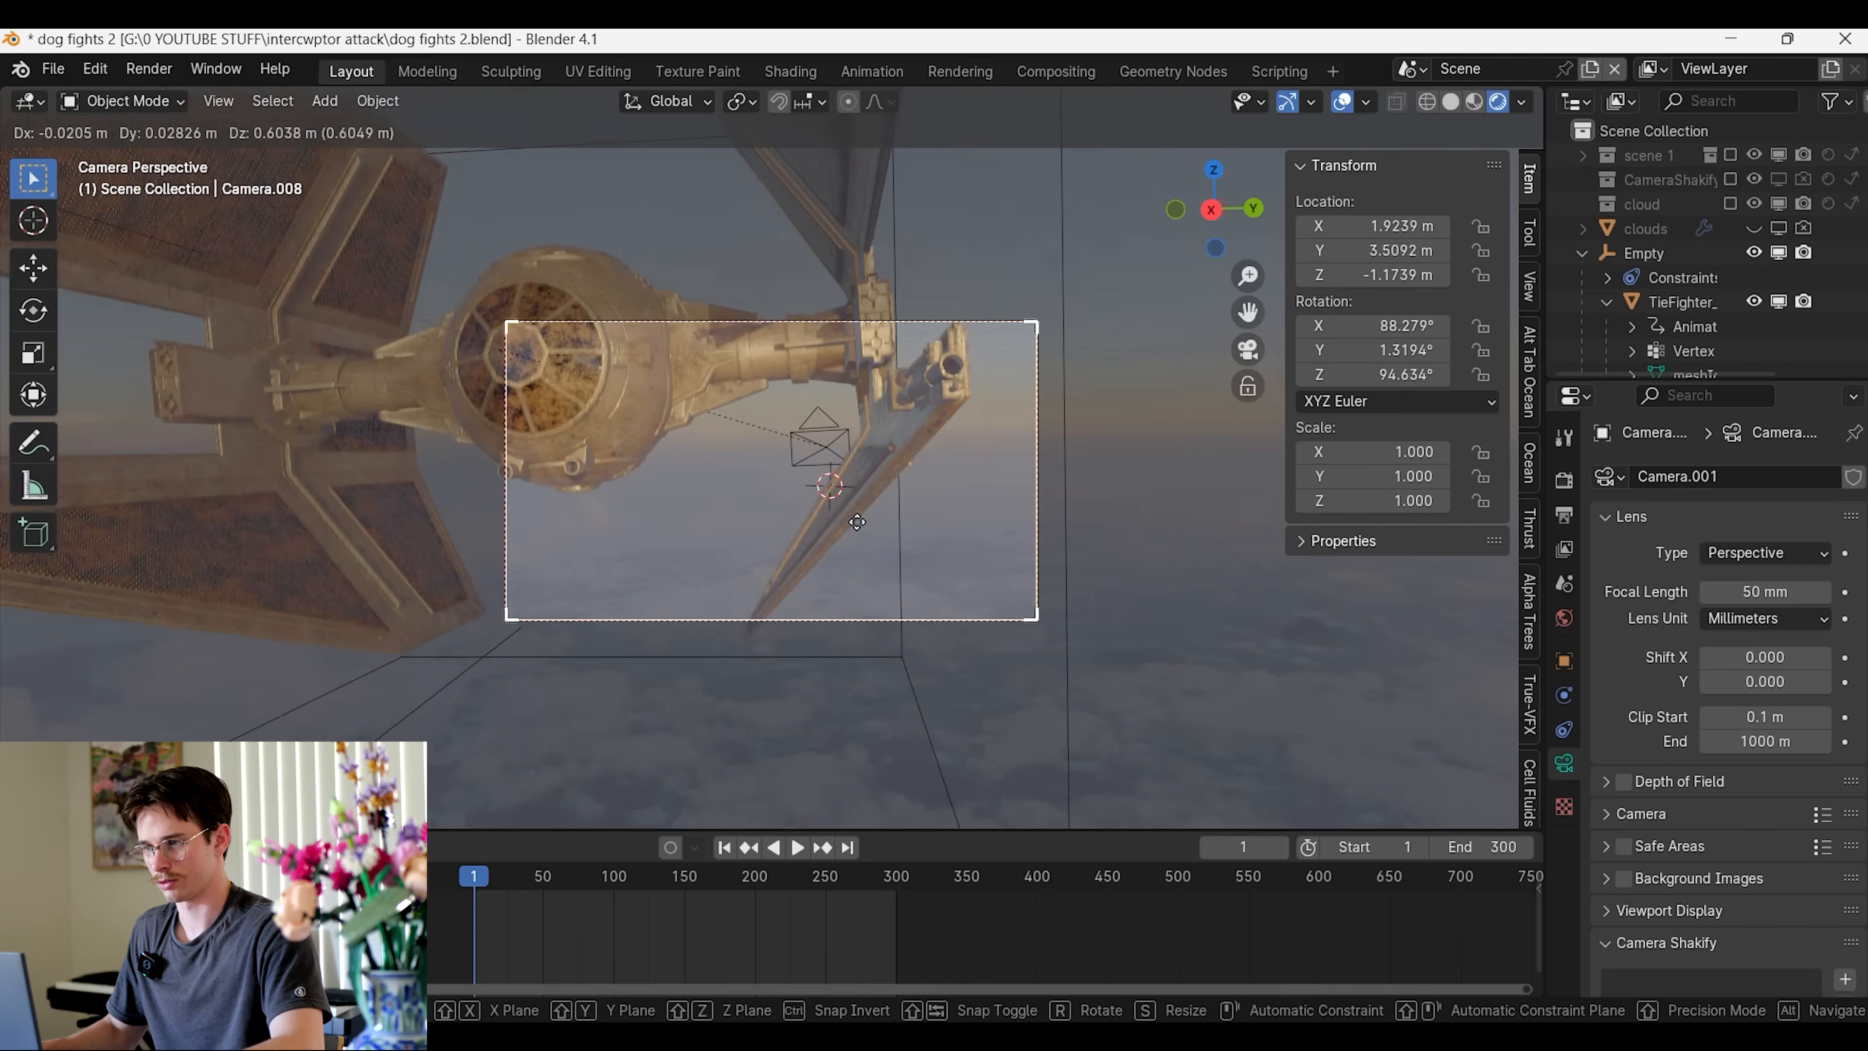
left_click(846, 488)
scroll(855, 529, "up", 3)
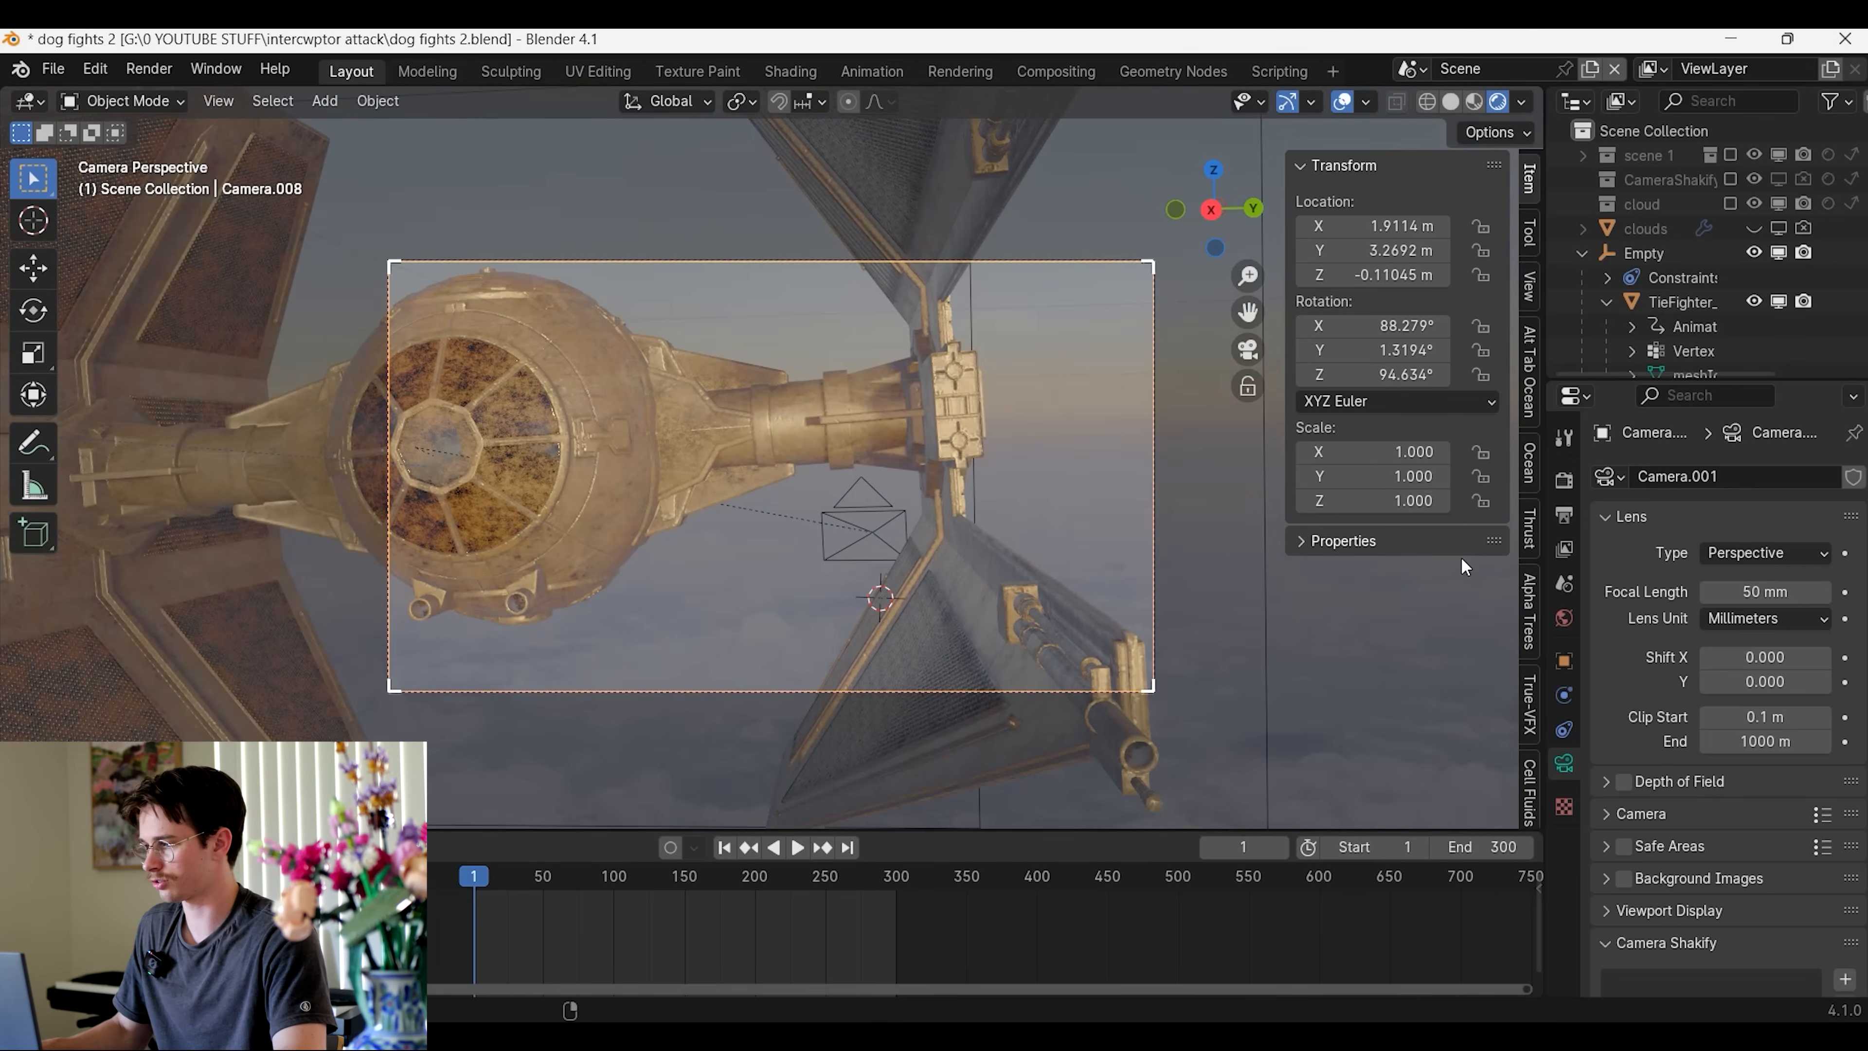
Set the camera's focal length to 12 mm and move it in beside the wing, to about X -0.22 m, Y 4.55 m, Z -0.46 m
key("Return")
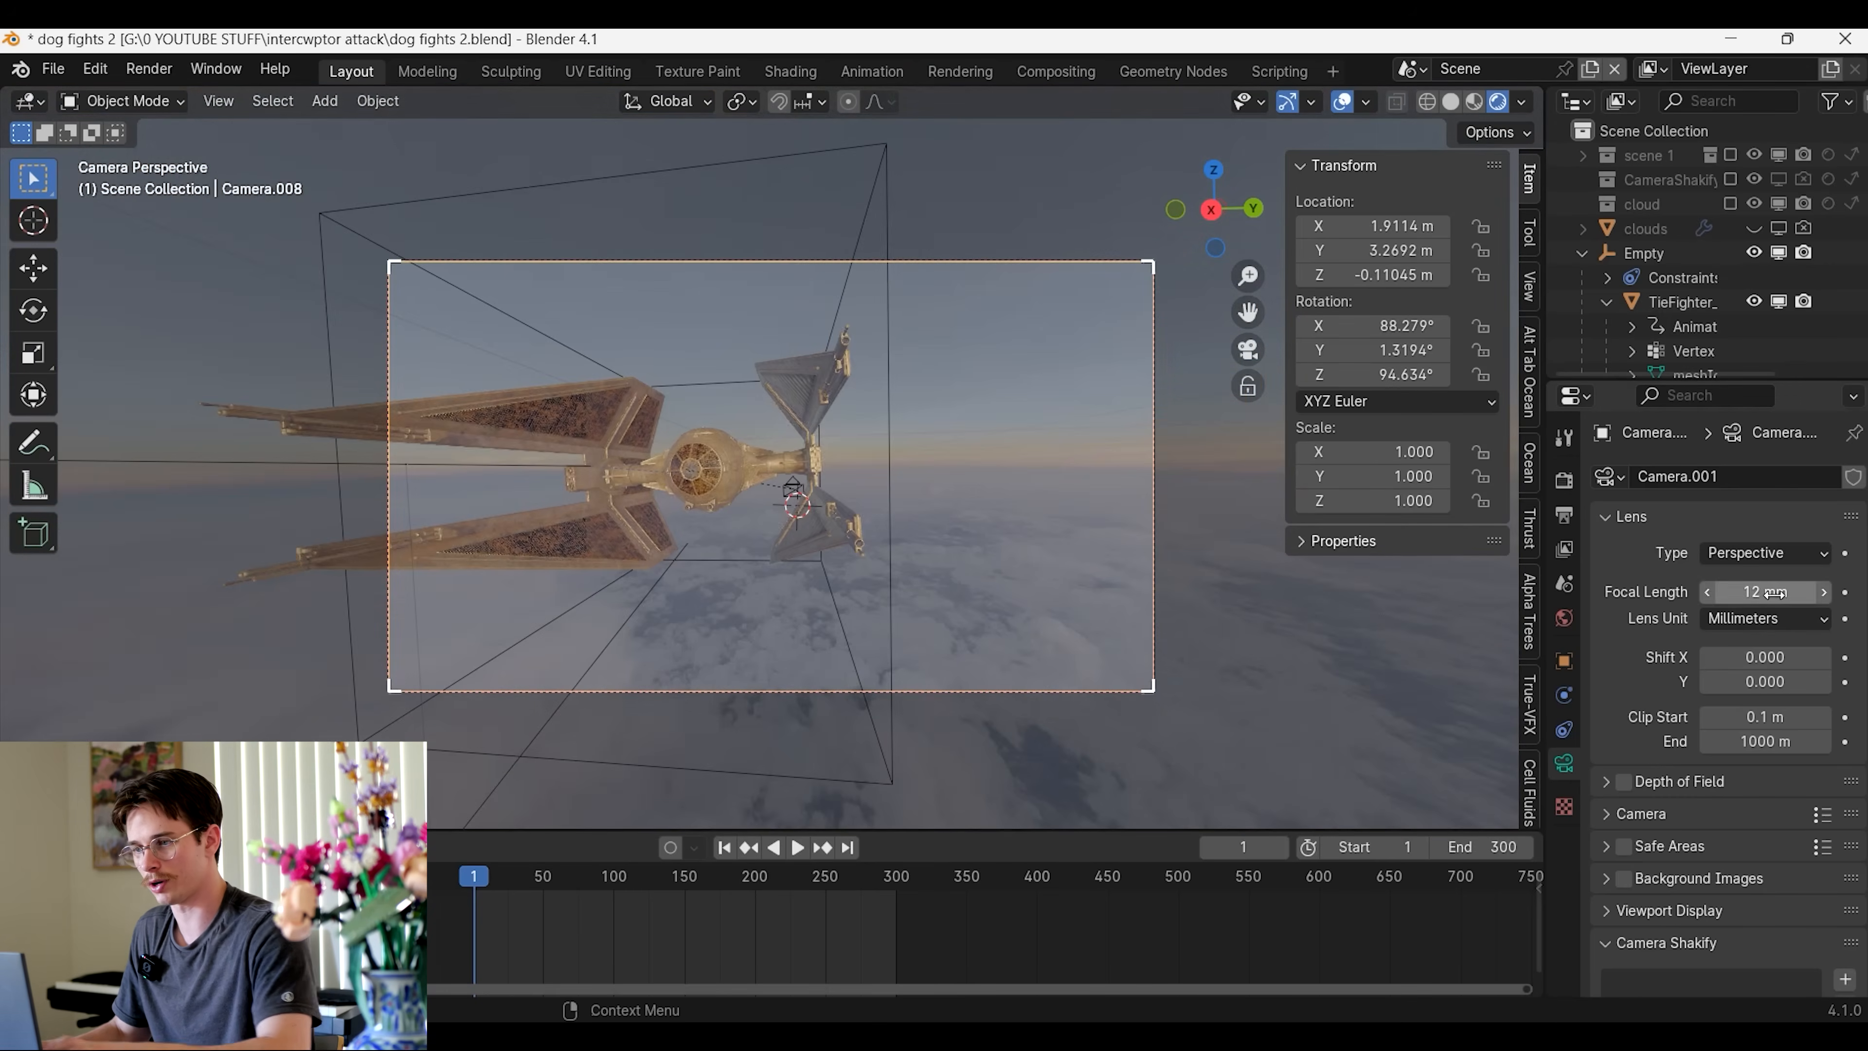
key("g")
key("y")
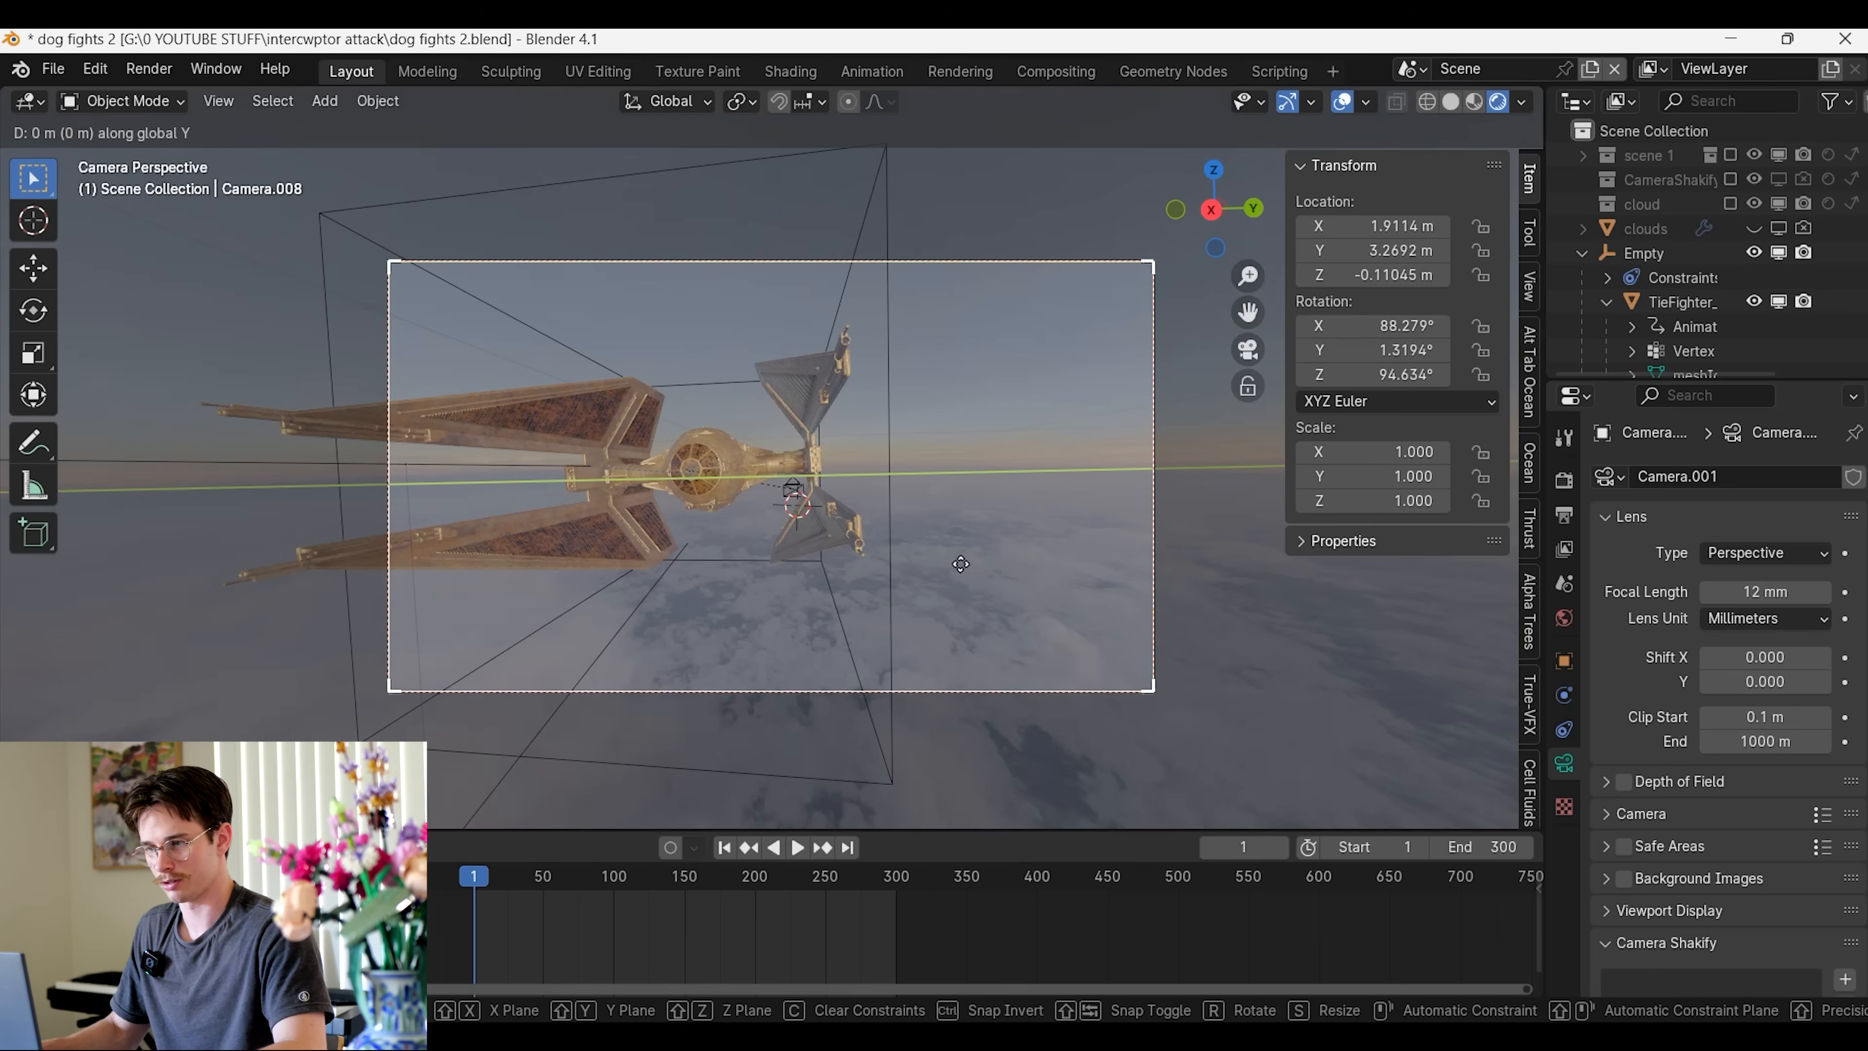
left_click(945, 537)
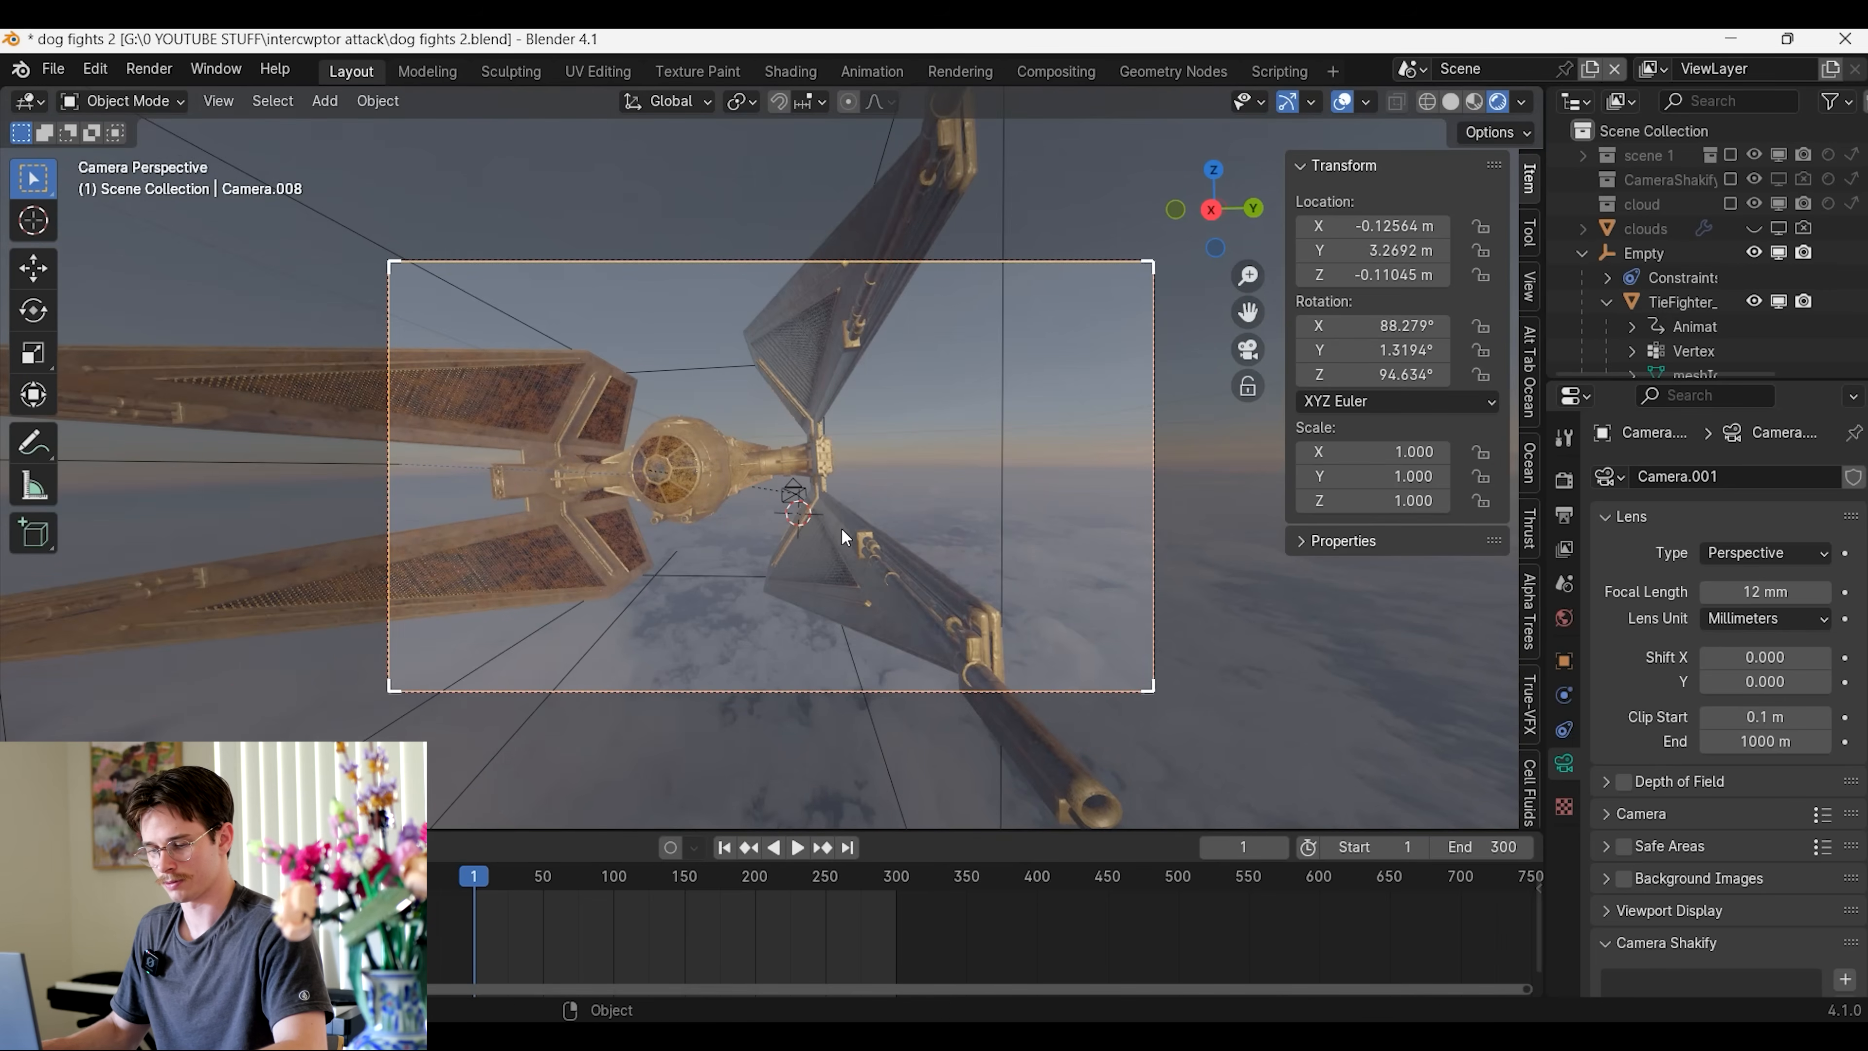
key("g")
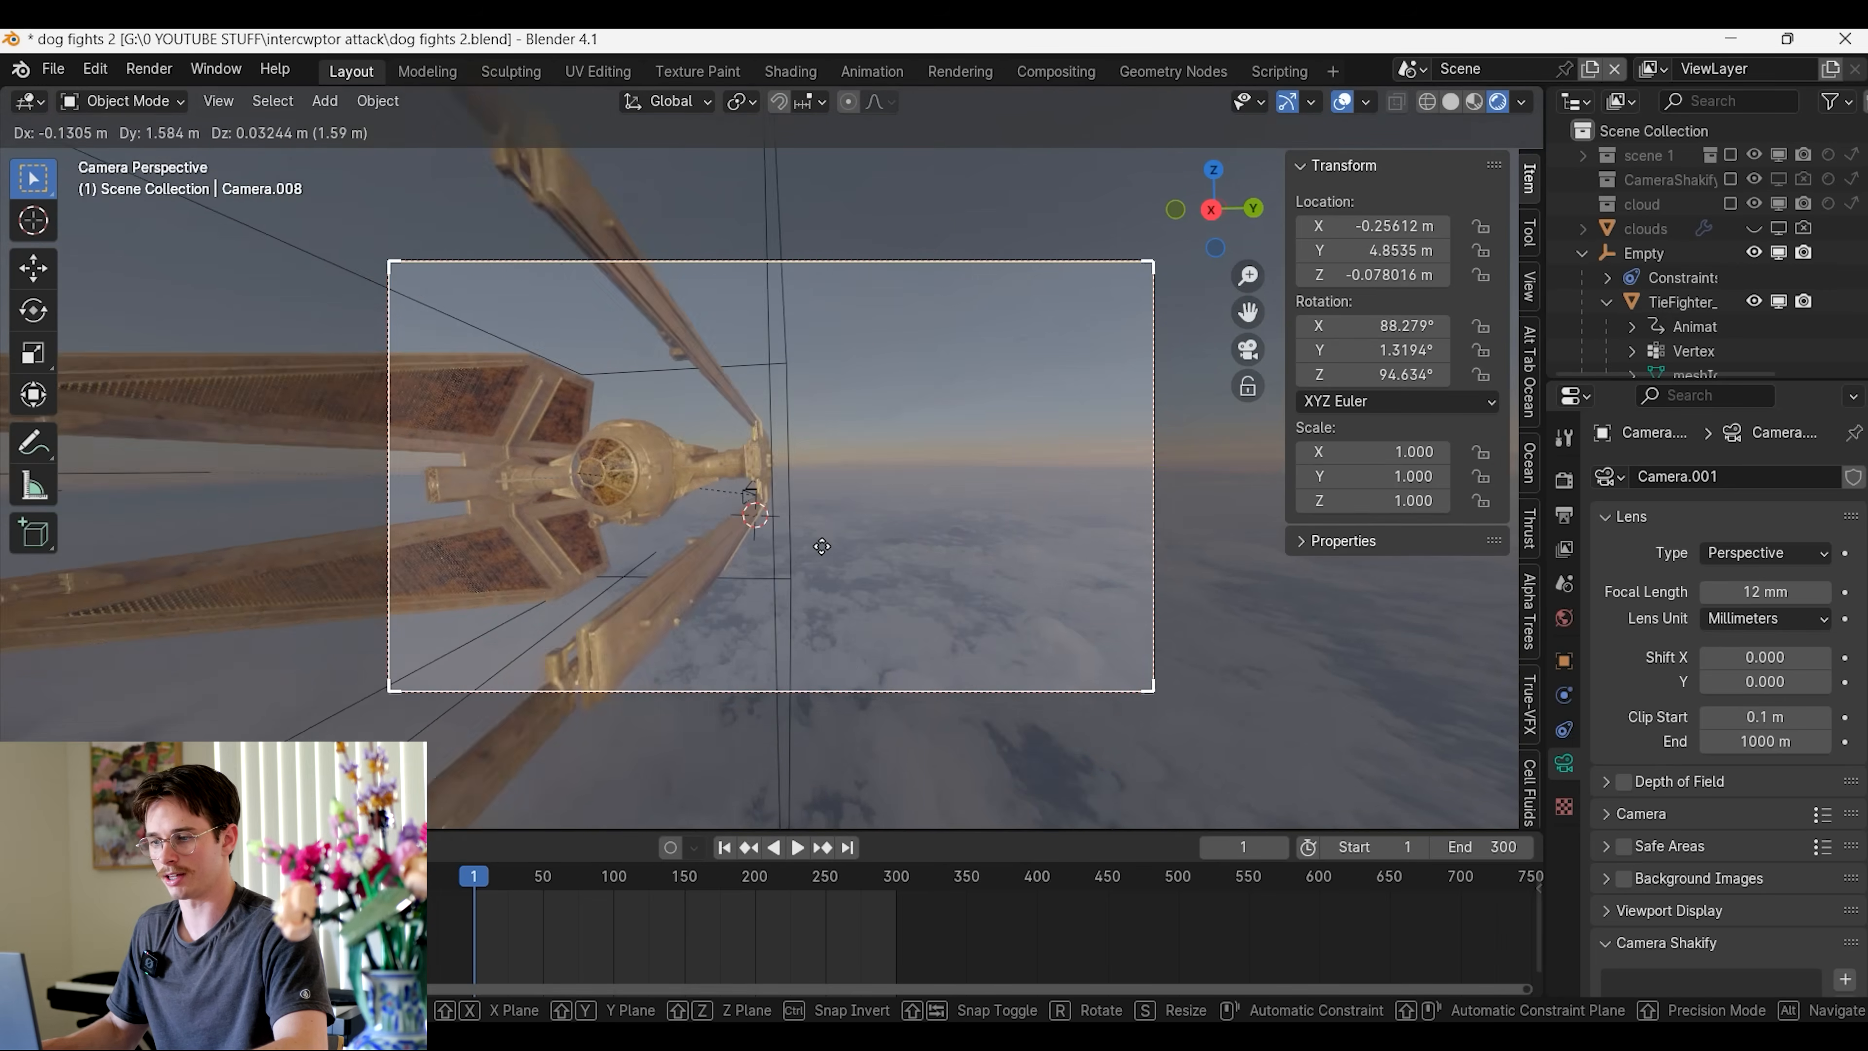
left_click(817, 563)
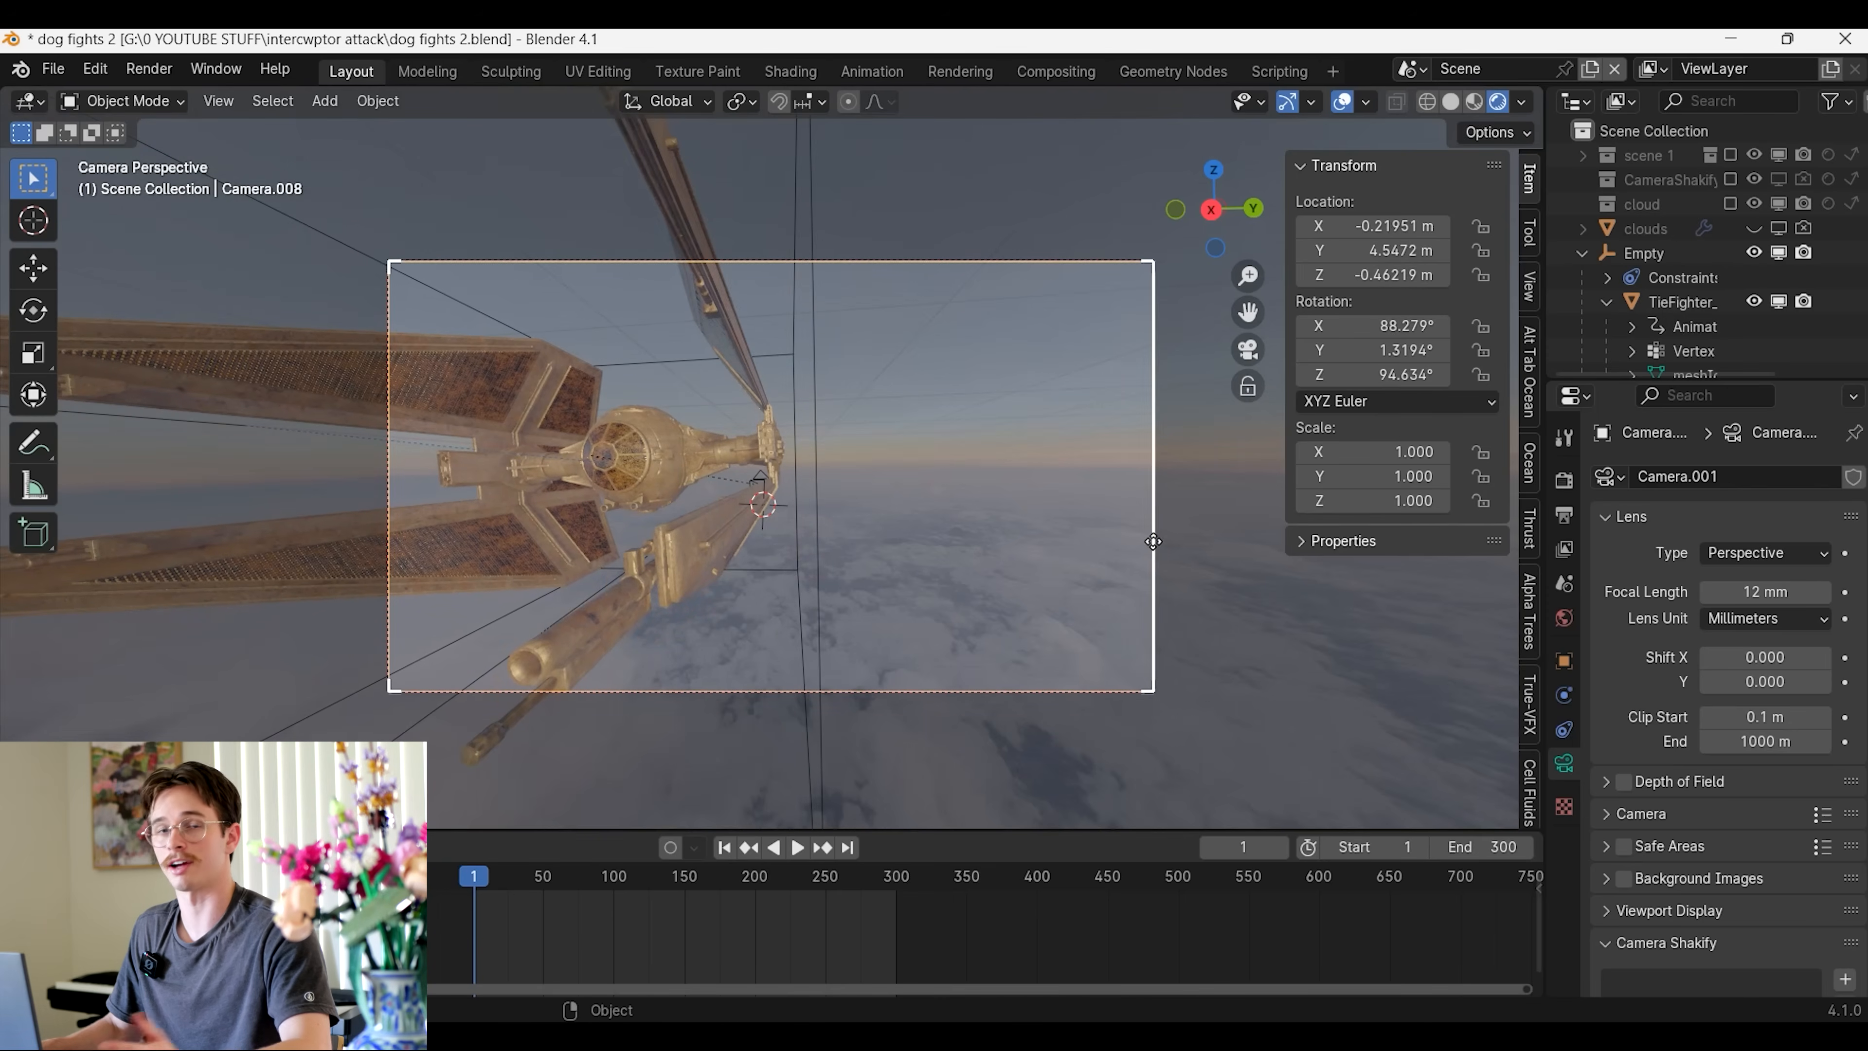
Turn the camera to about 115° around Z, shift it to about X -0.77 m, Y 4.27 m, Z -0.66 m, and preview the animation
key("r")
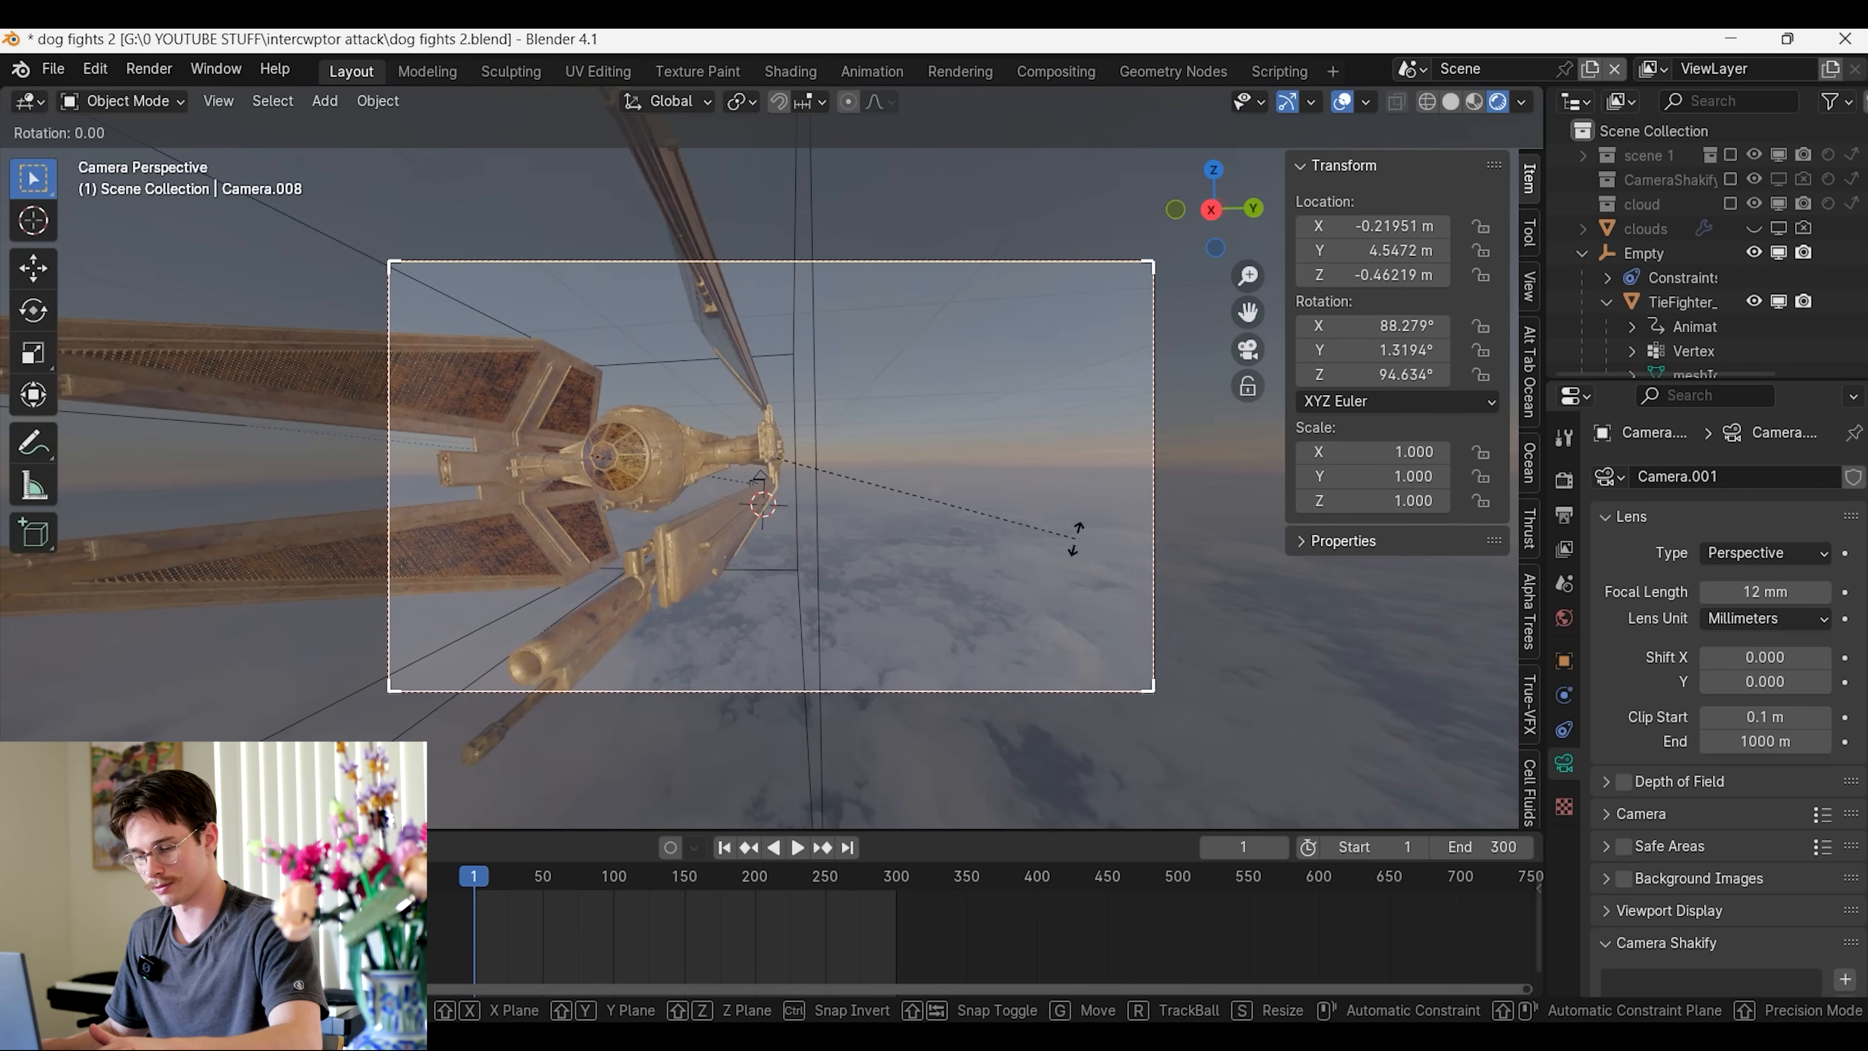
left_click(853, 491)
key("g")
key("y")
key("x")
left_click(850, 496)
key("g")
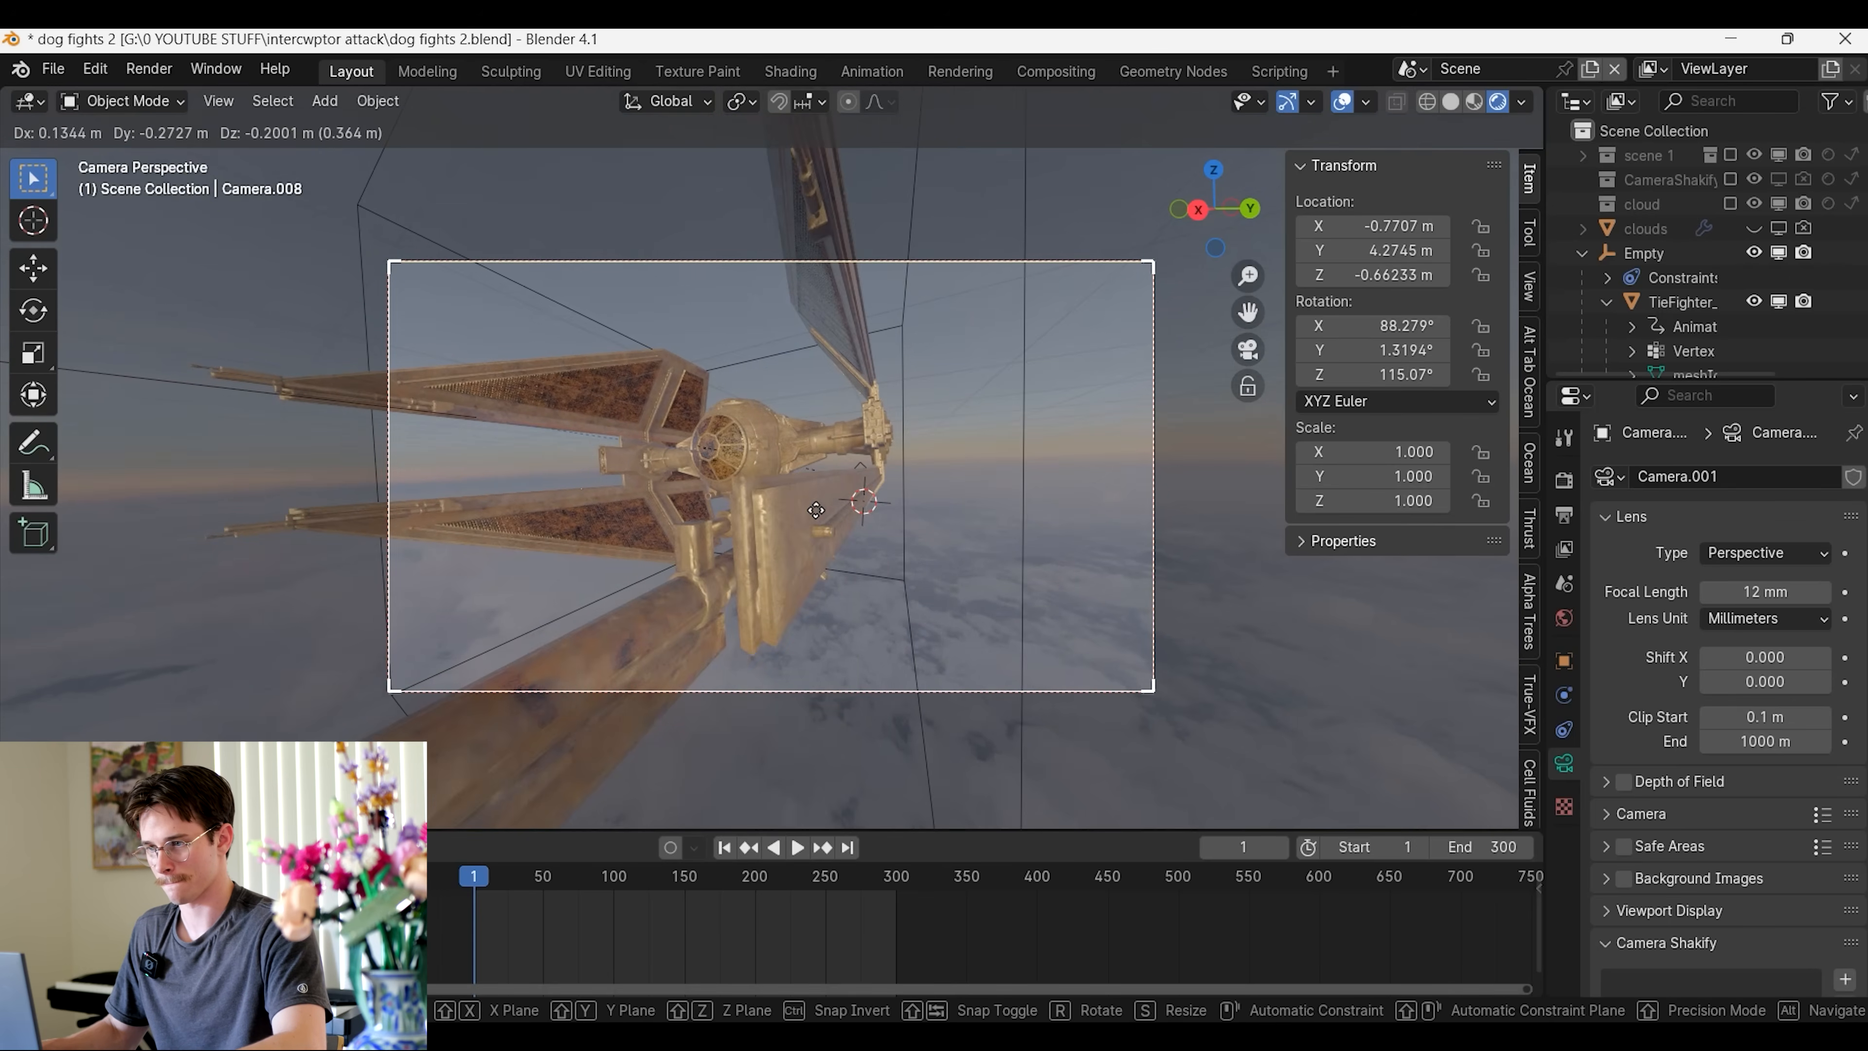
left_click(819, 518)
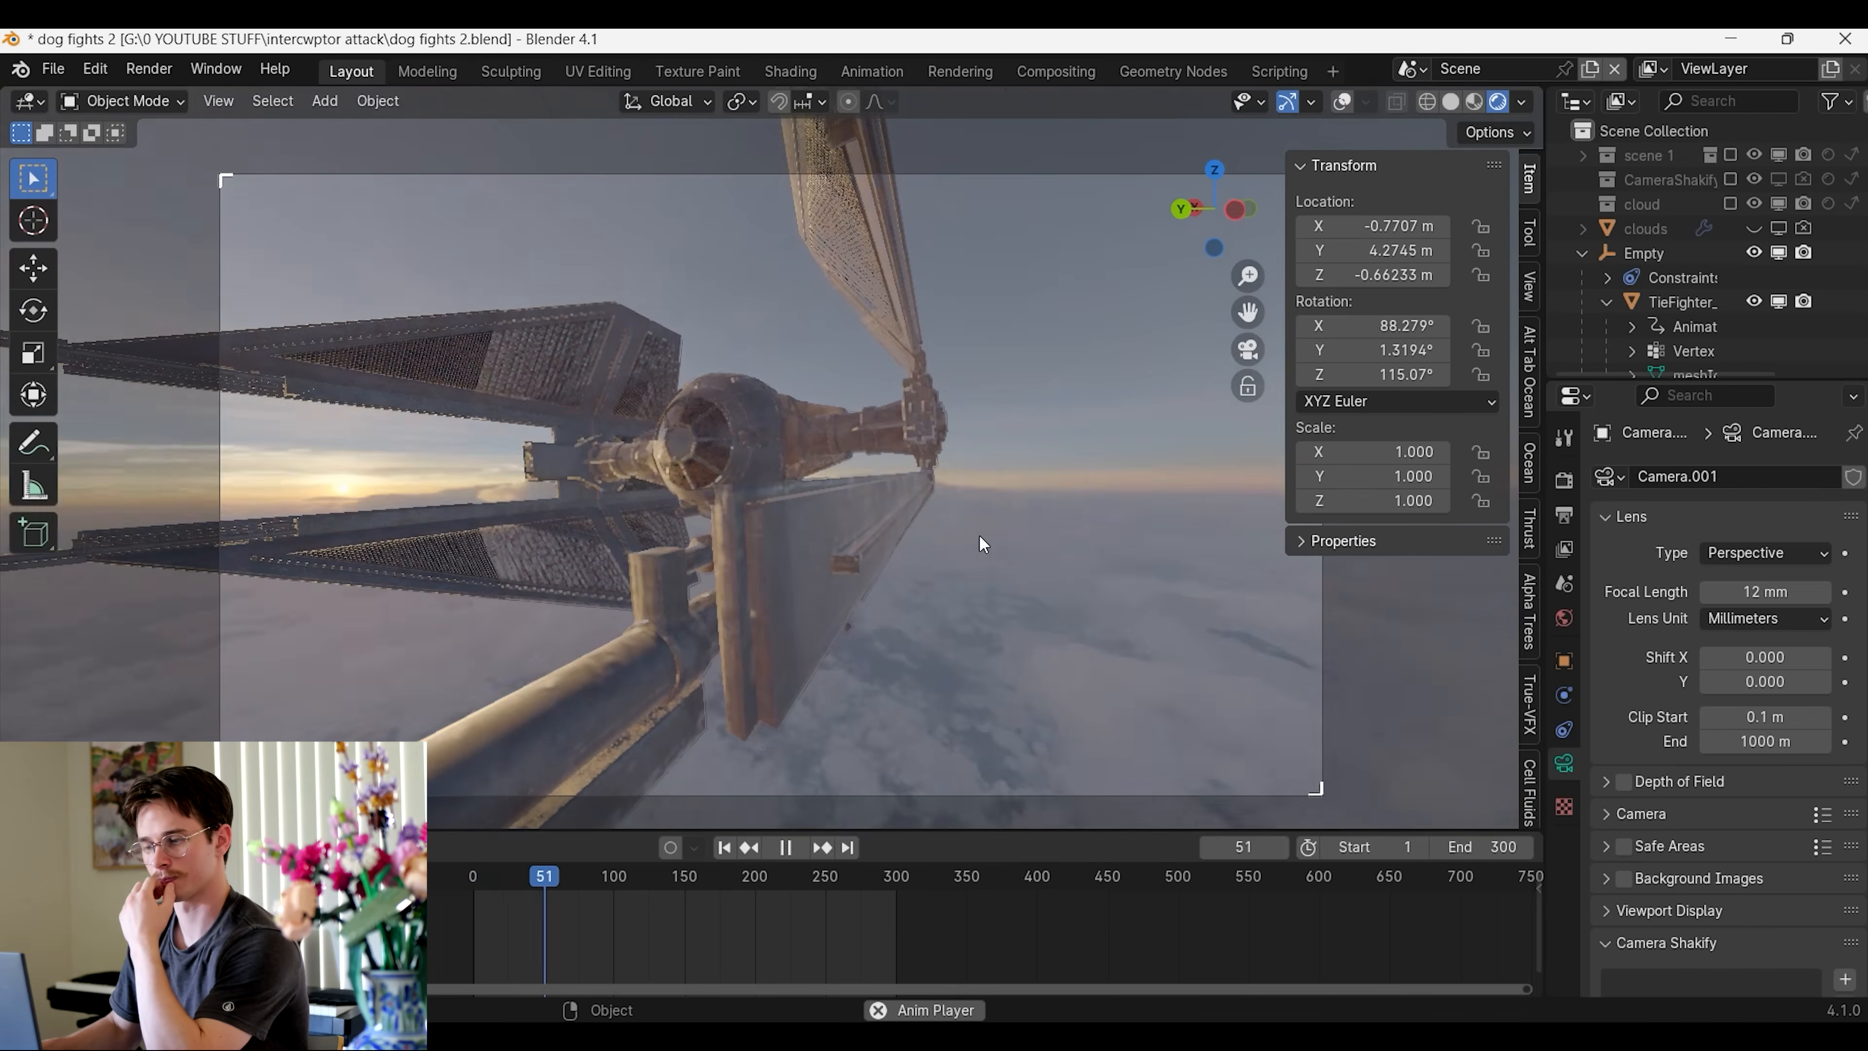
key("Escape")
Reframe the TIE fighter with the camera at about 147° around Z, located near X -1.26 m, Y 4.42 m, Z -0.38 m
key("g")
key("x")
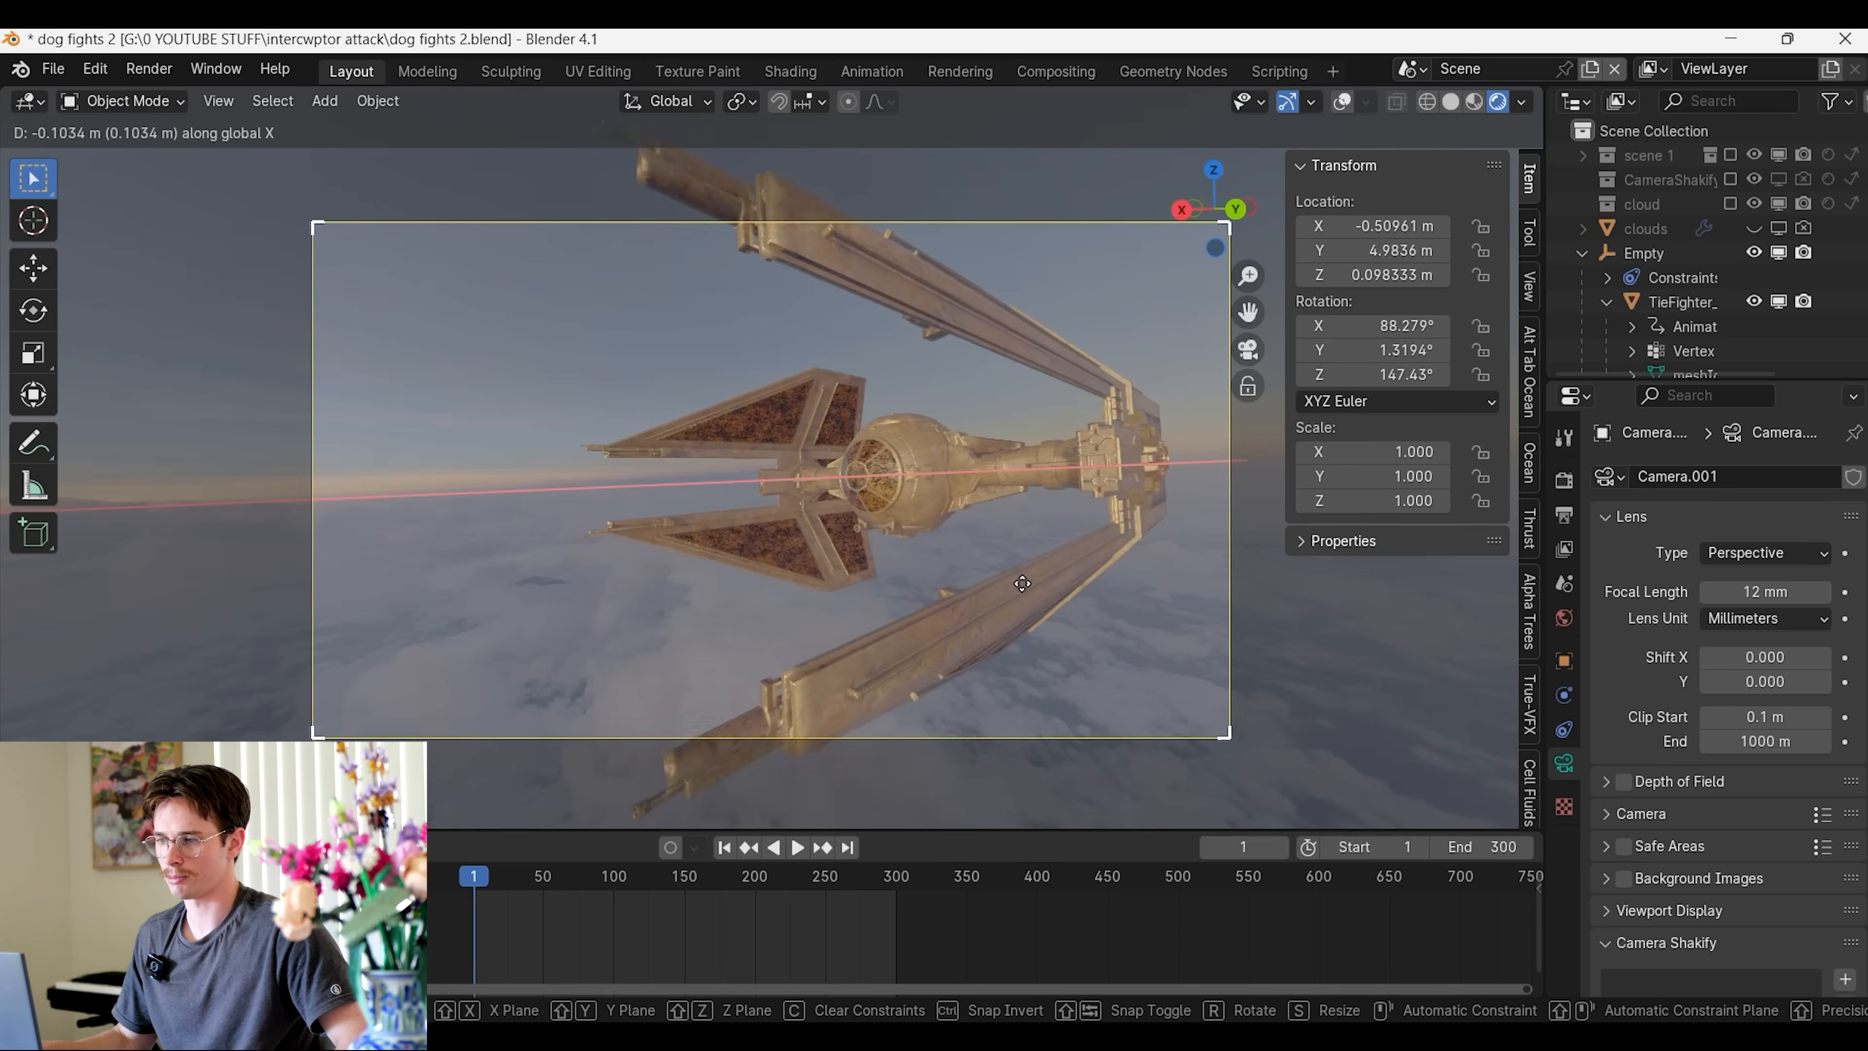
left_click(994, 626)
key("y")
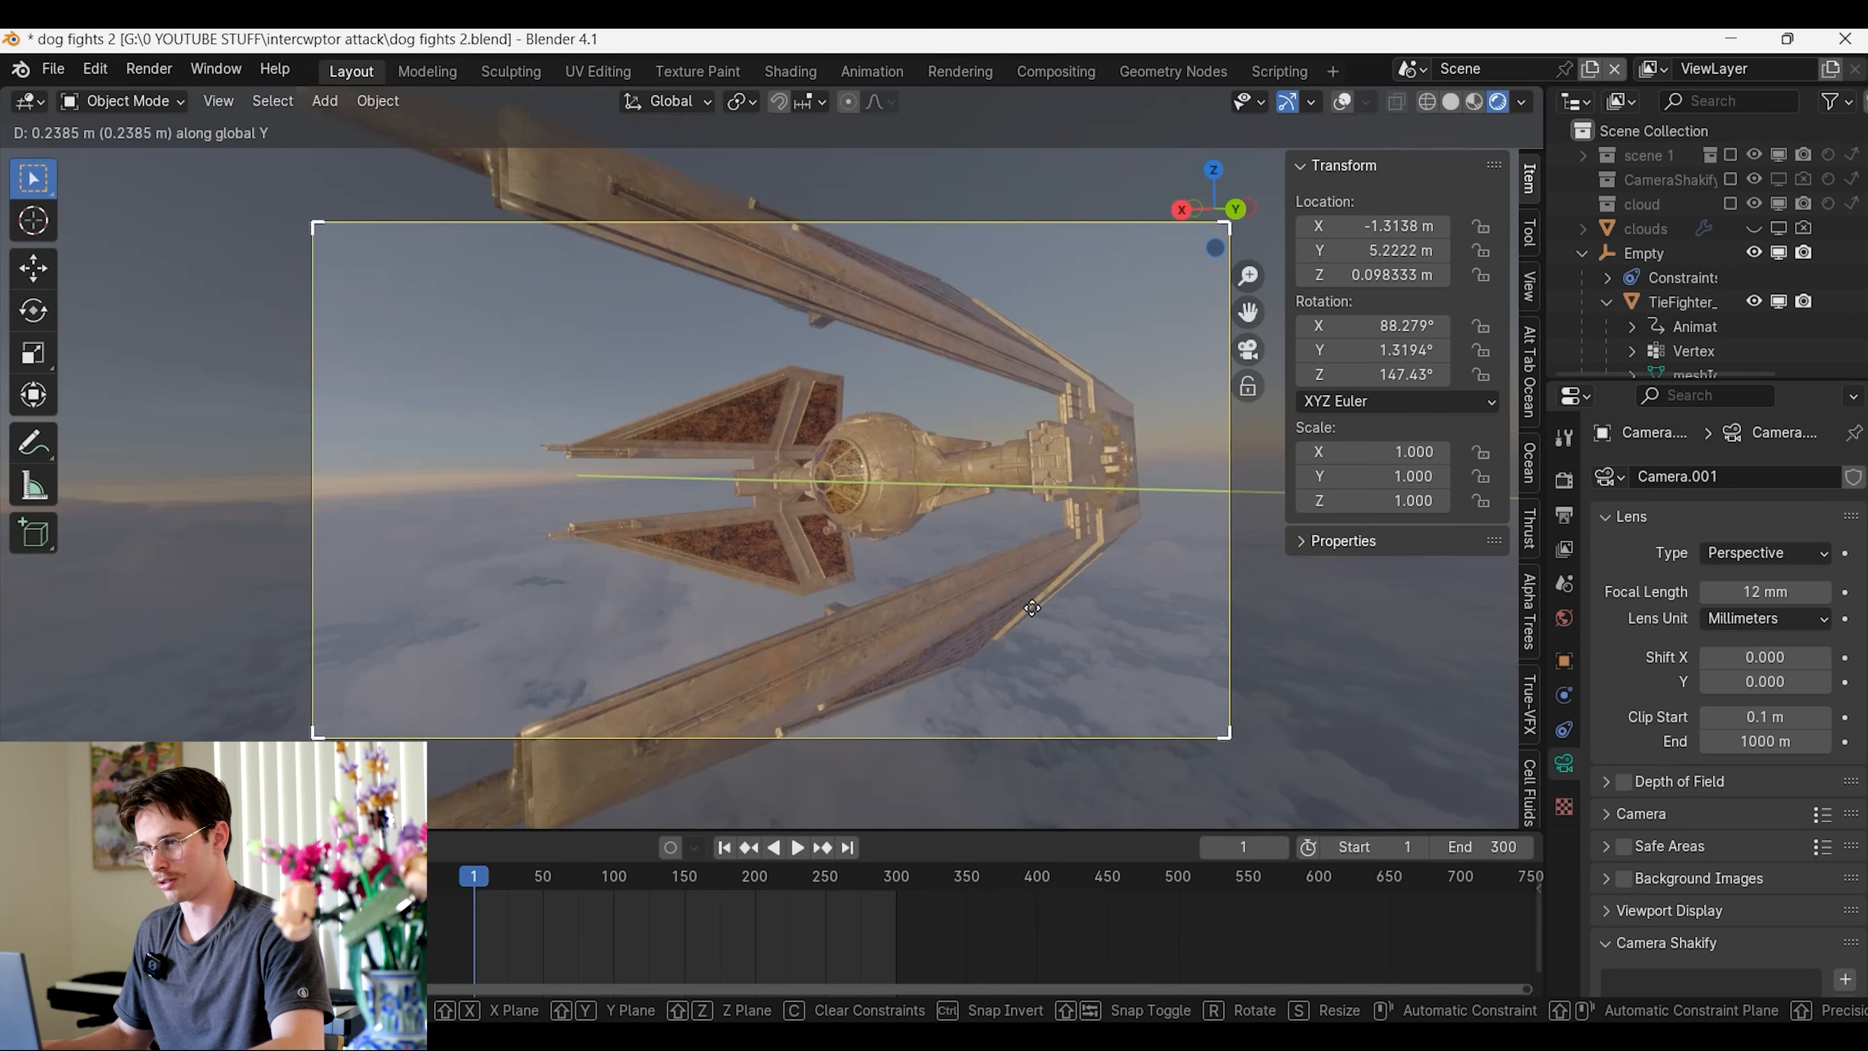
left_click(1019, 607)
key("g")
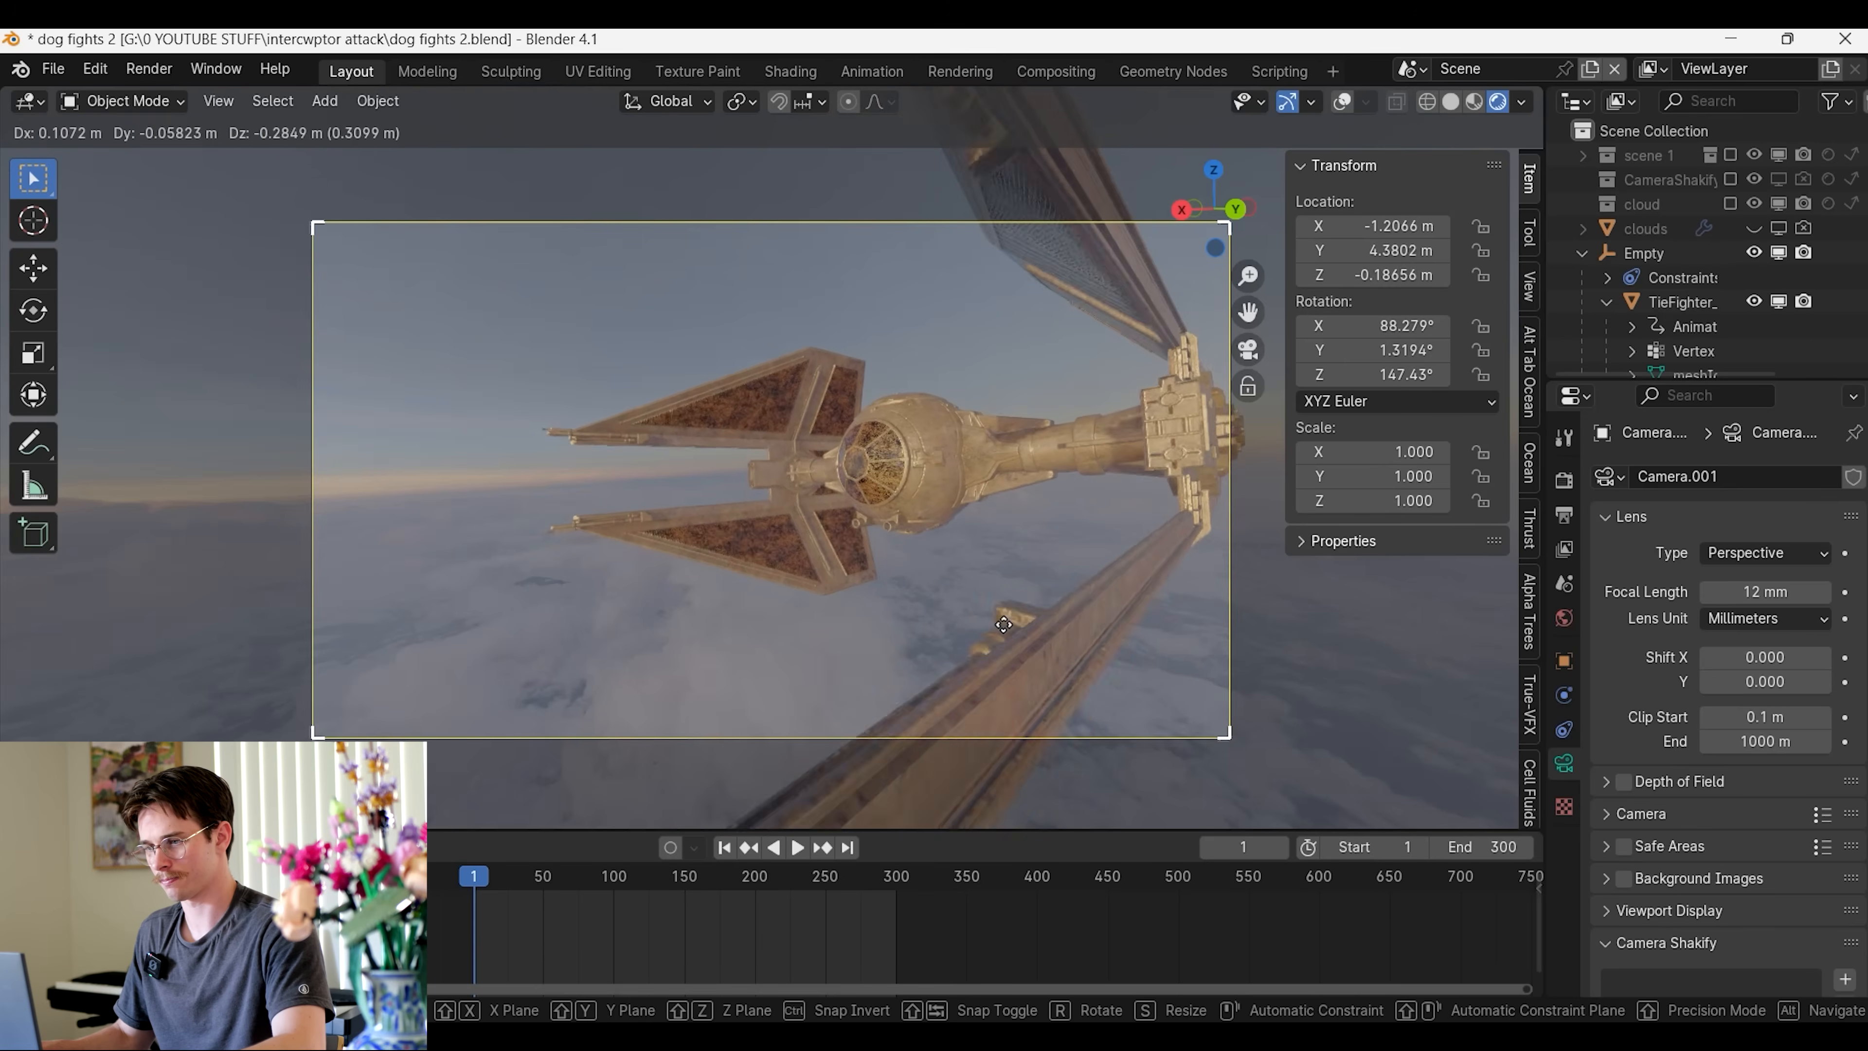
left_click(869, 749)
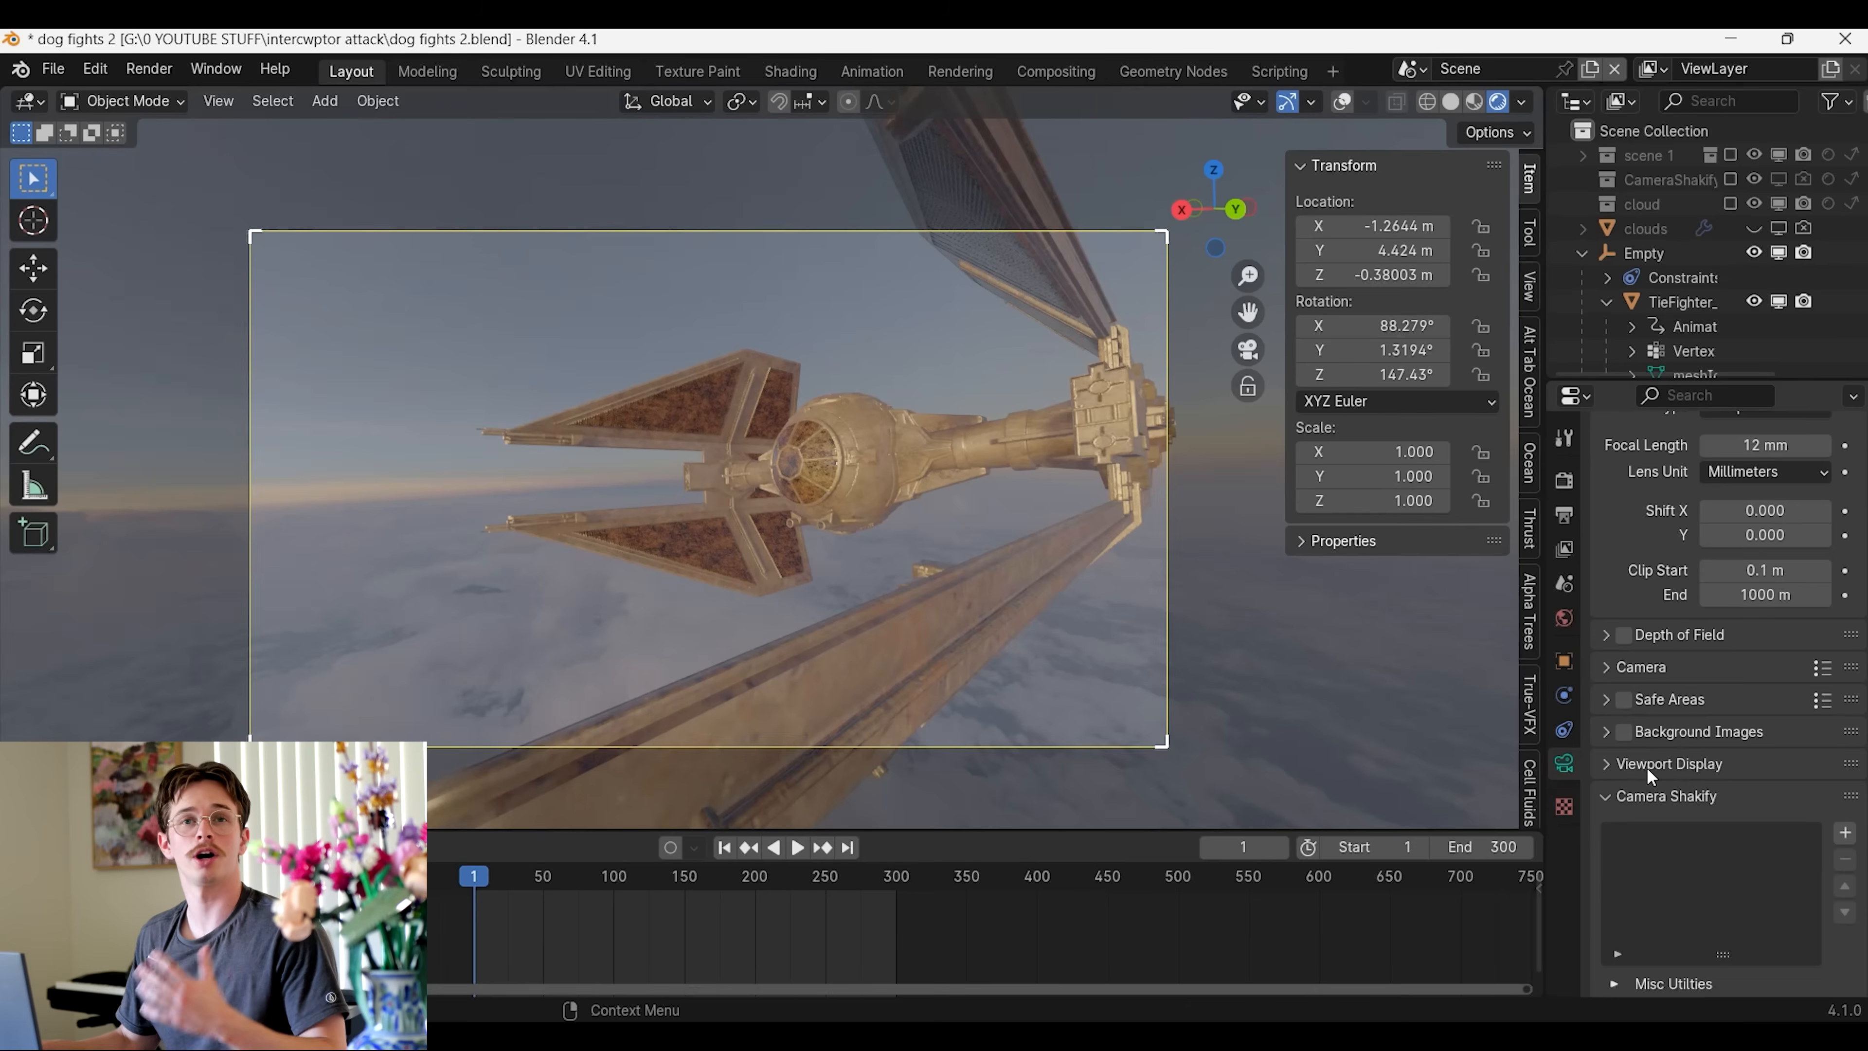
Add a Camera Shakify shake to the camera and set its type to HandyCam Run
scroll(1646, 767, "down", 2)
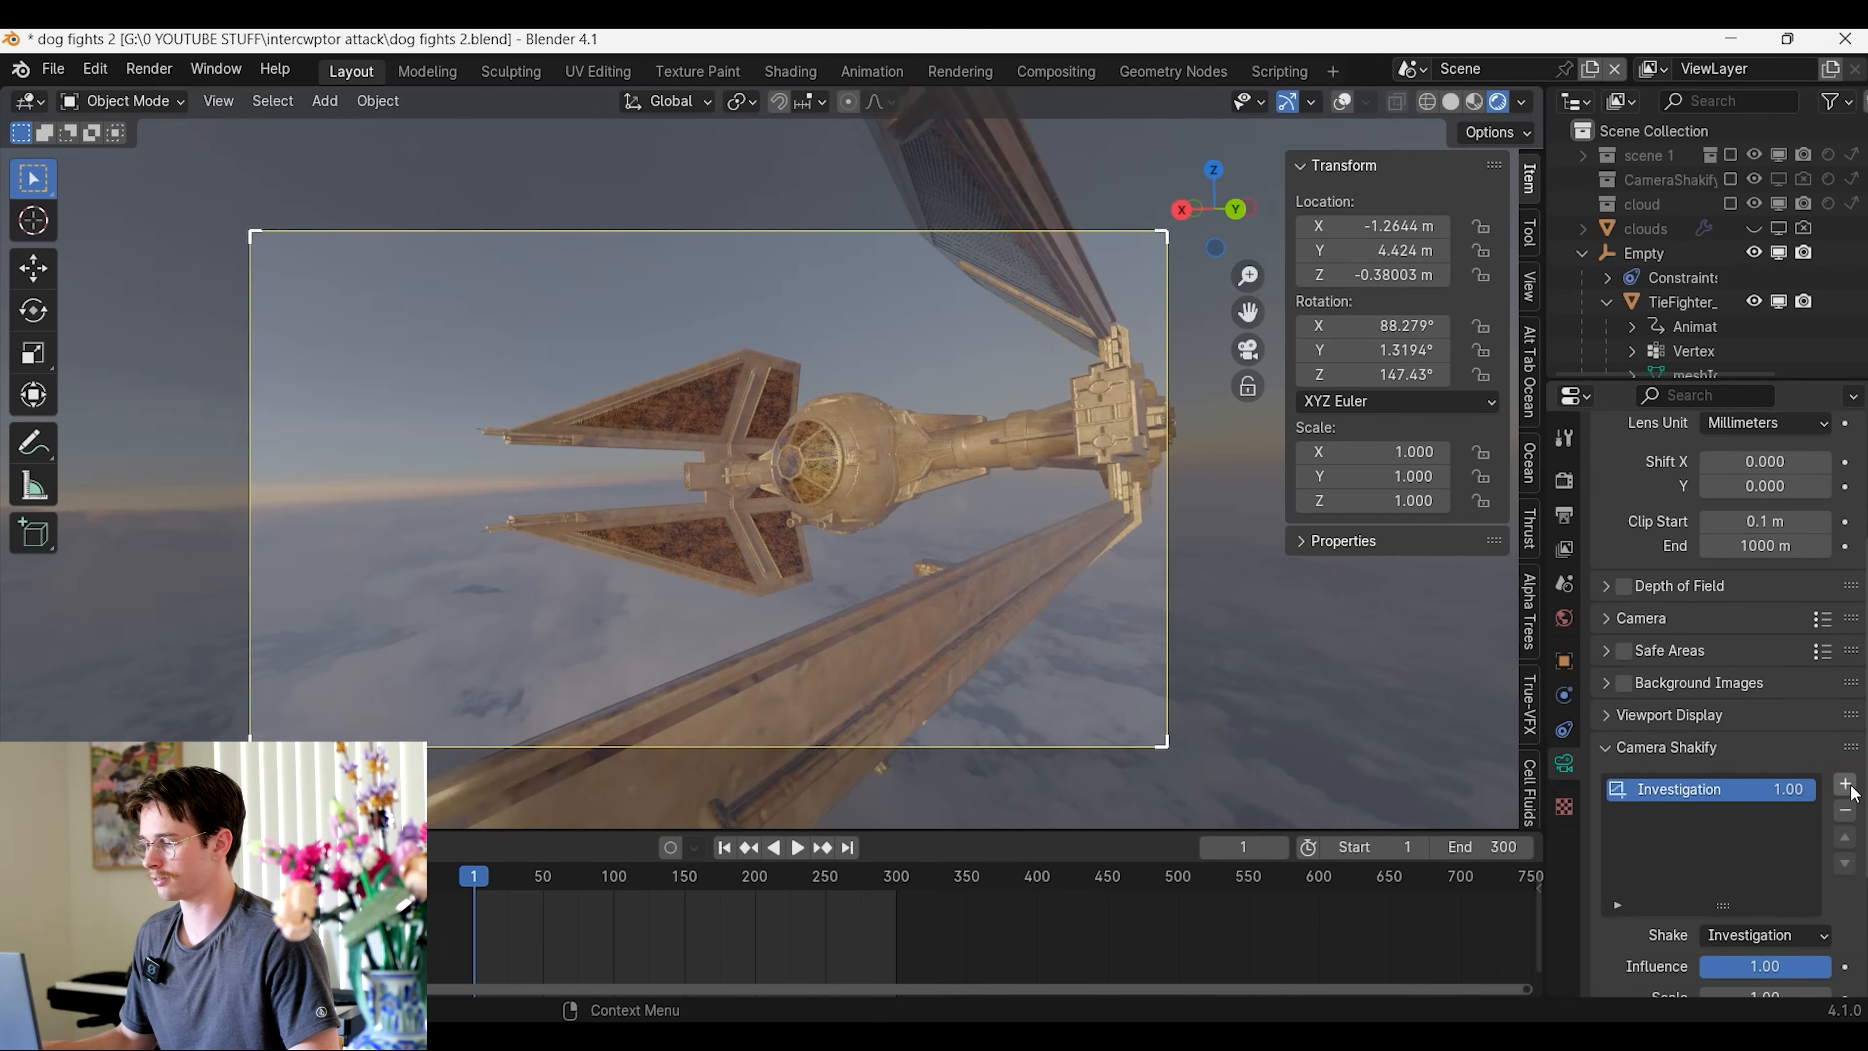
scroll(1647, 709, "down", 5)
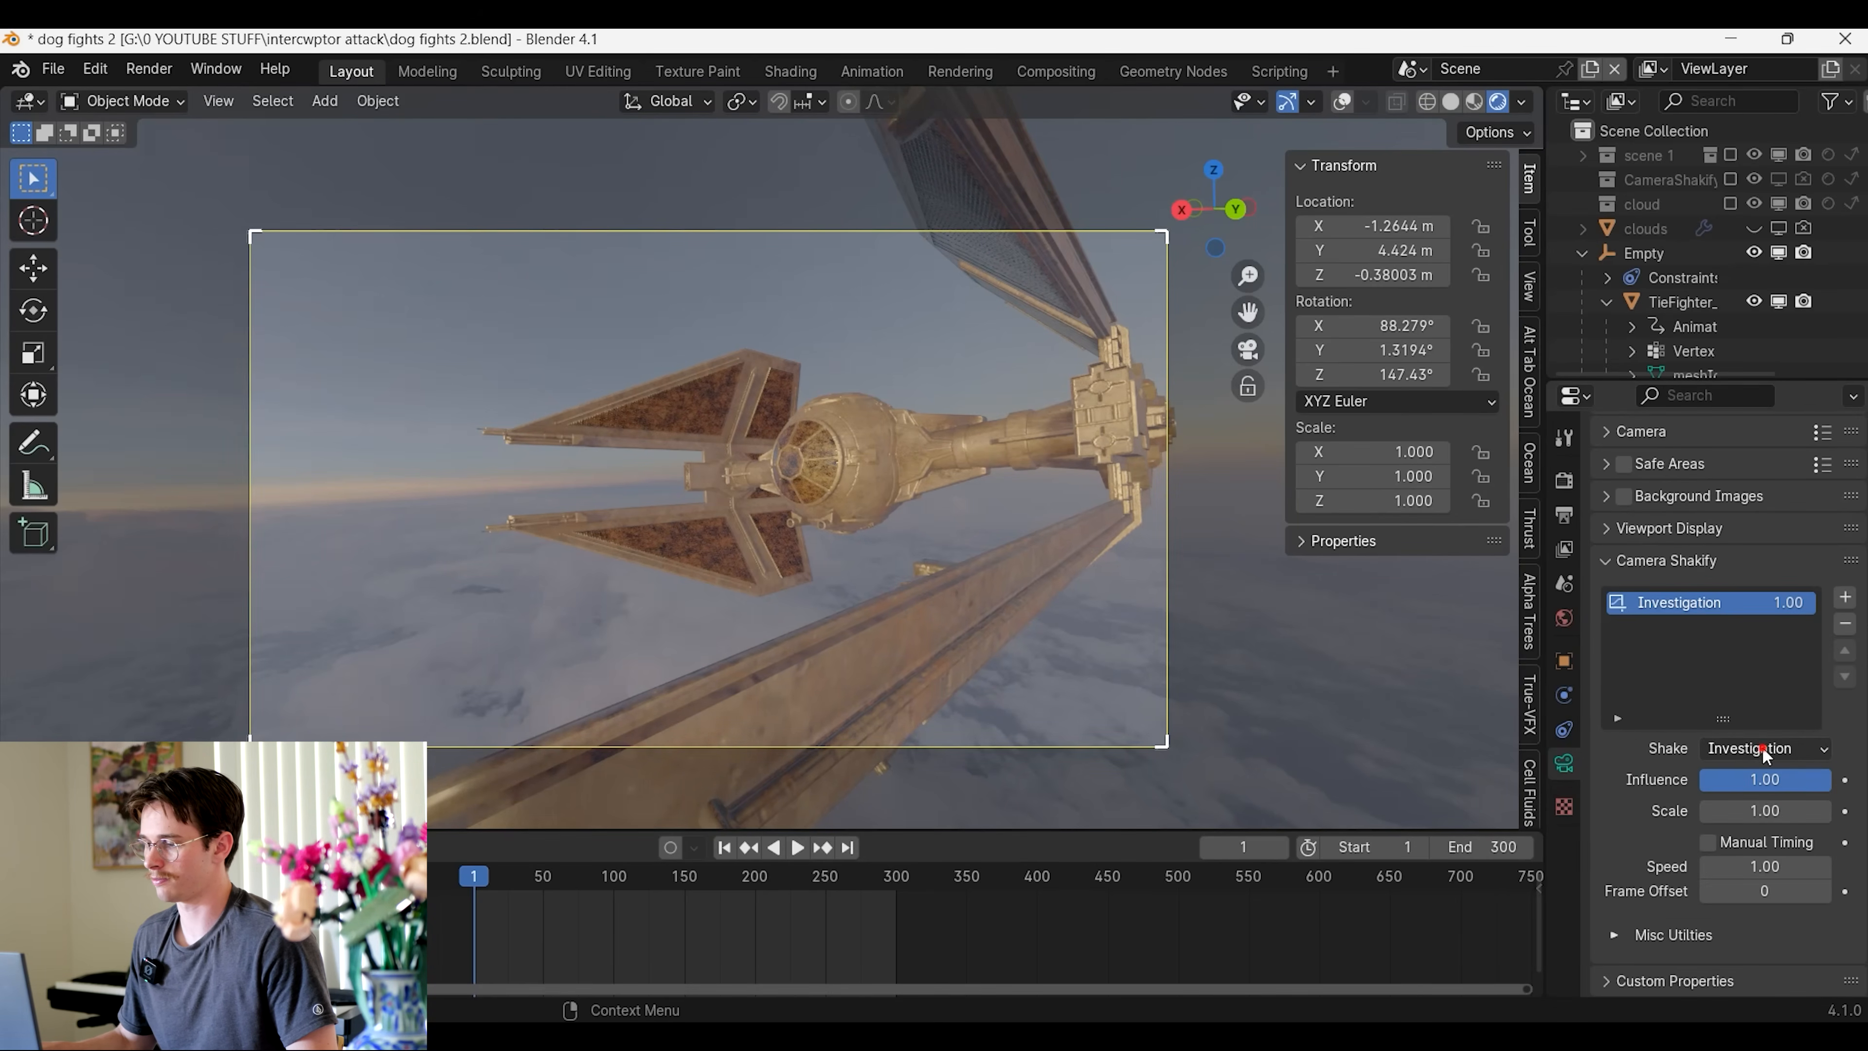
left_click(1763, 749)
left_click(1714, 883)
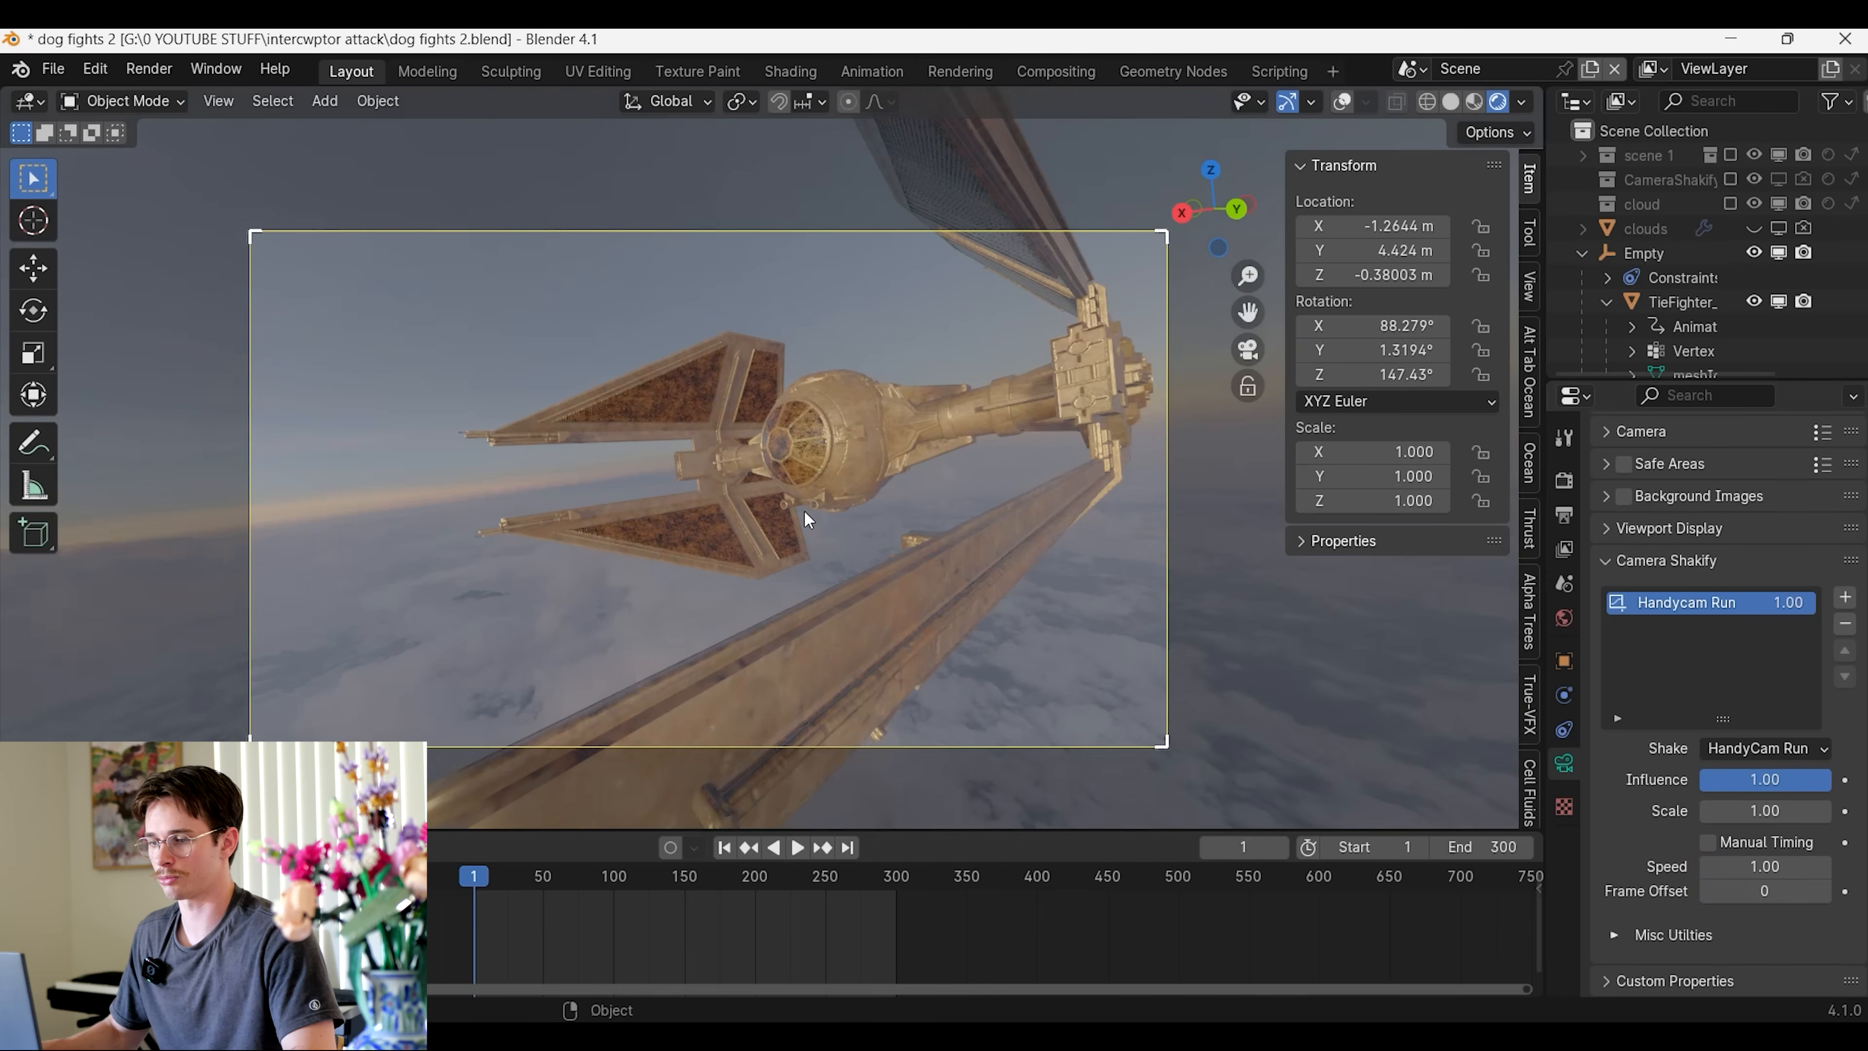
Play the shaking camera shot, reducing the shake's influence to 0.15 and finally to 0.10
key("space")
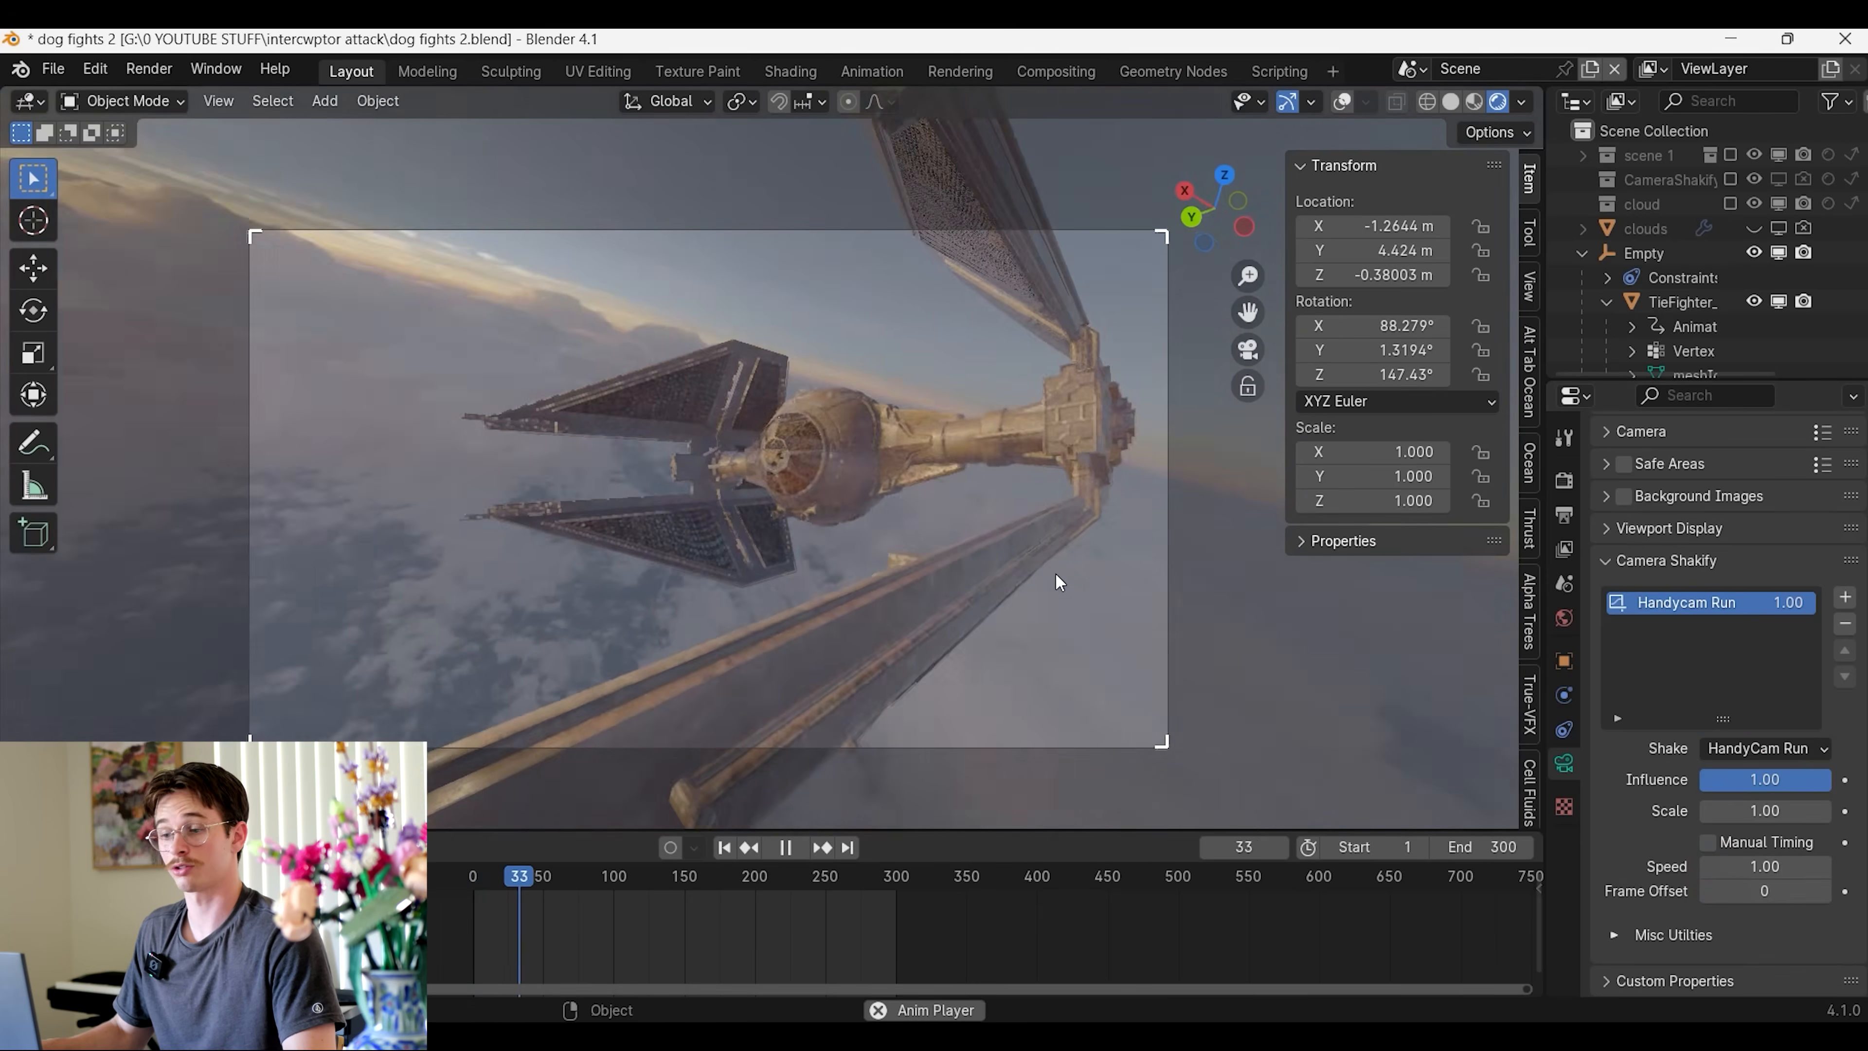
key("space")
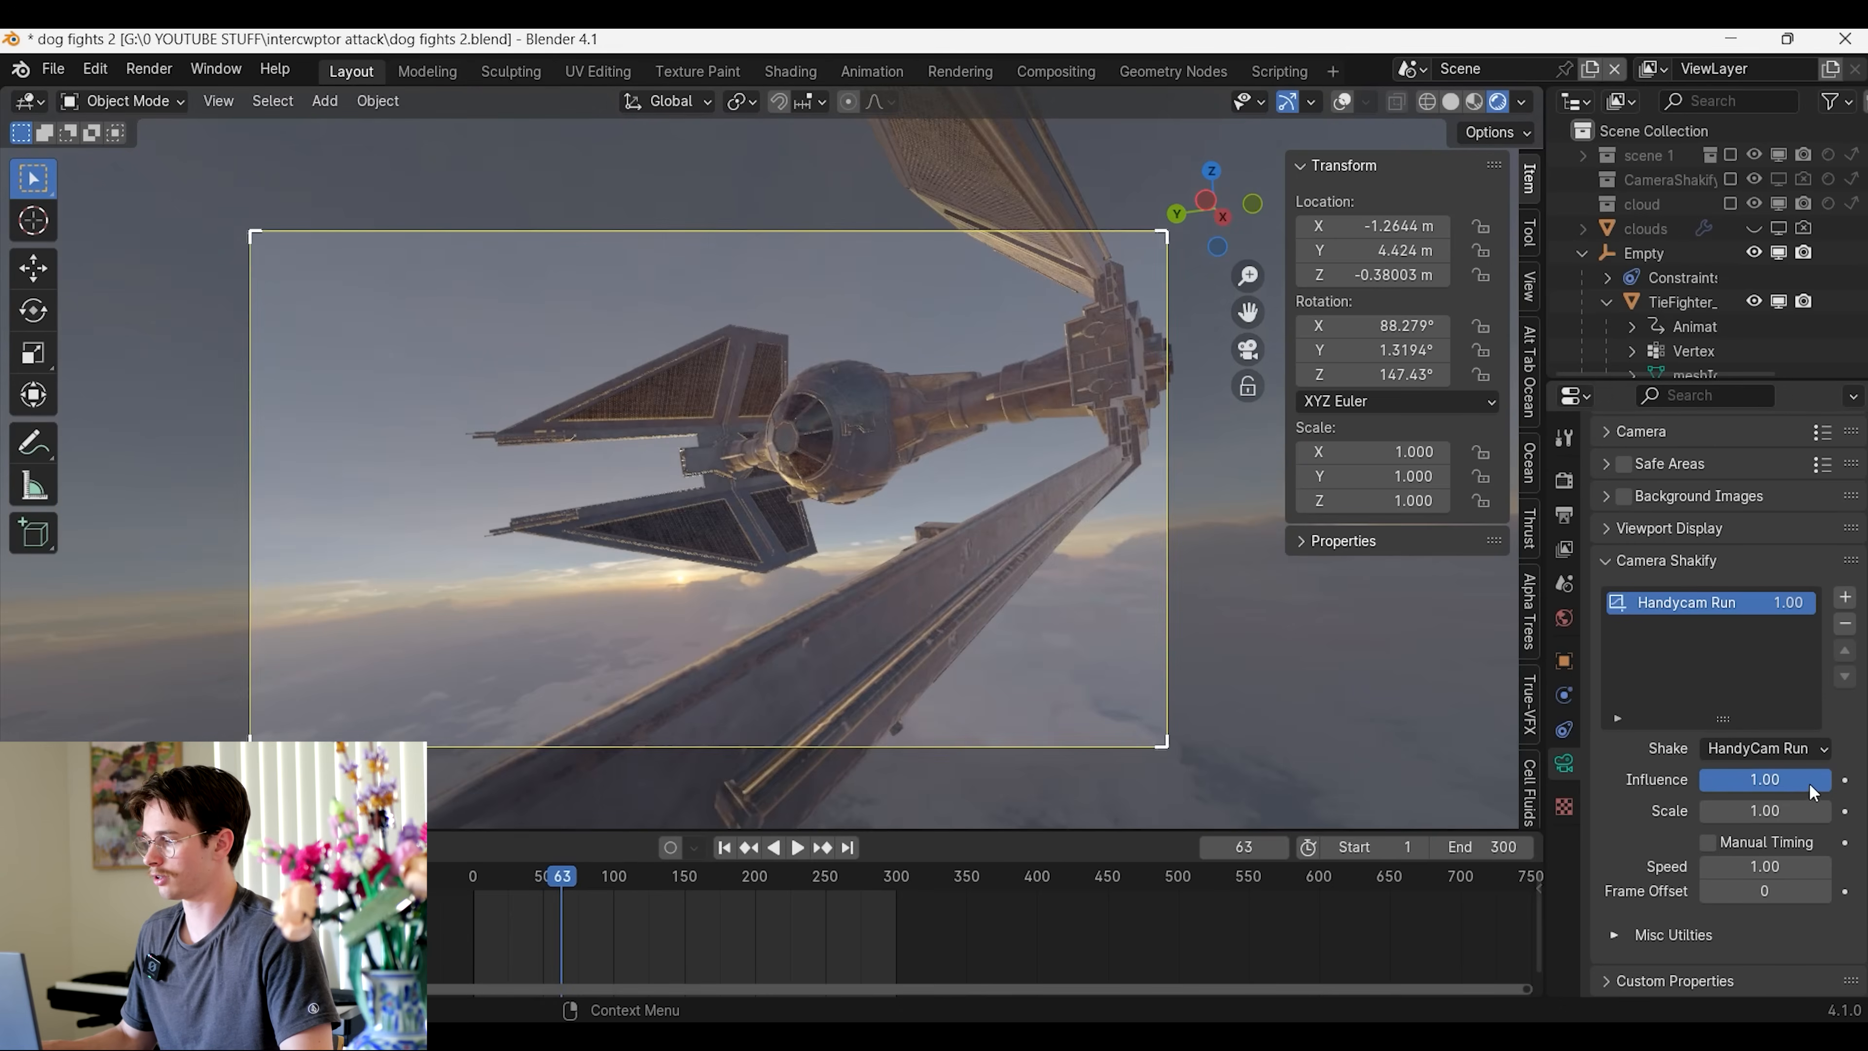
left_click_drag(1764, 779, 1656, 779)
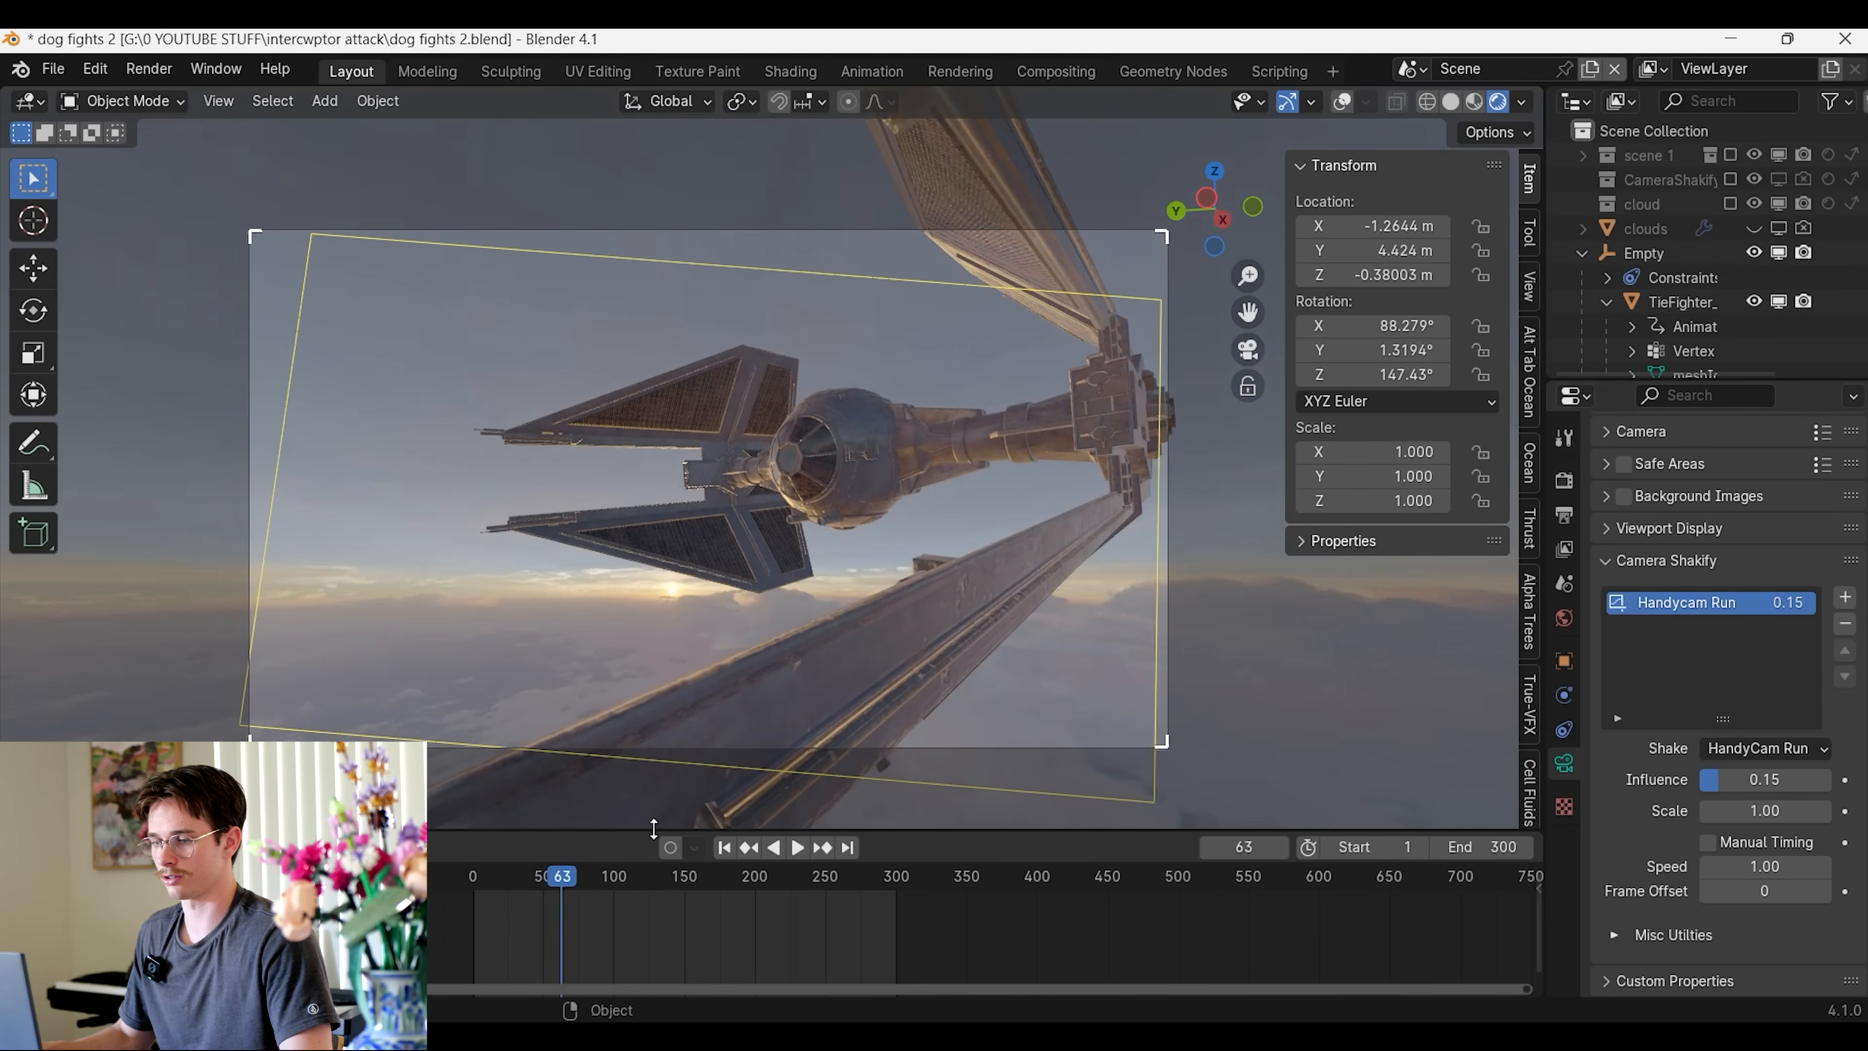
left_click(725, 848)
key("space")
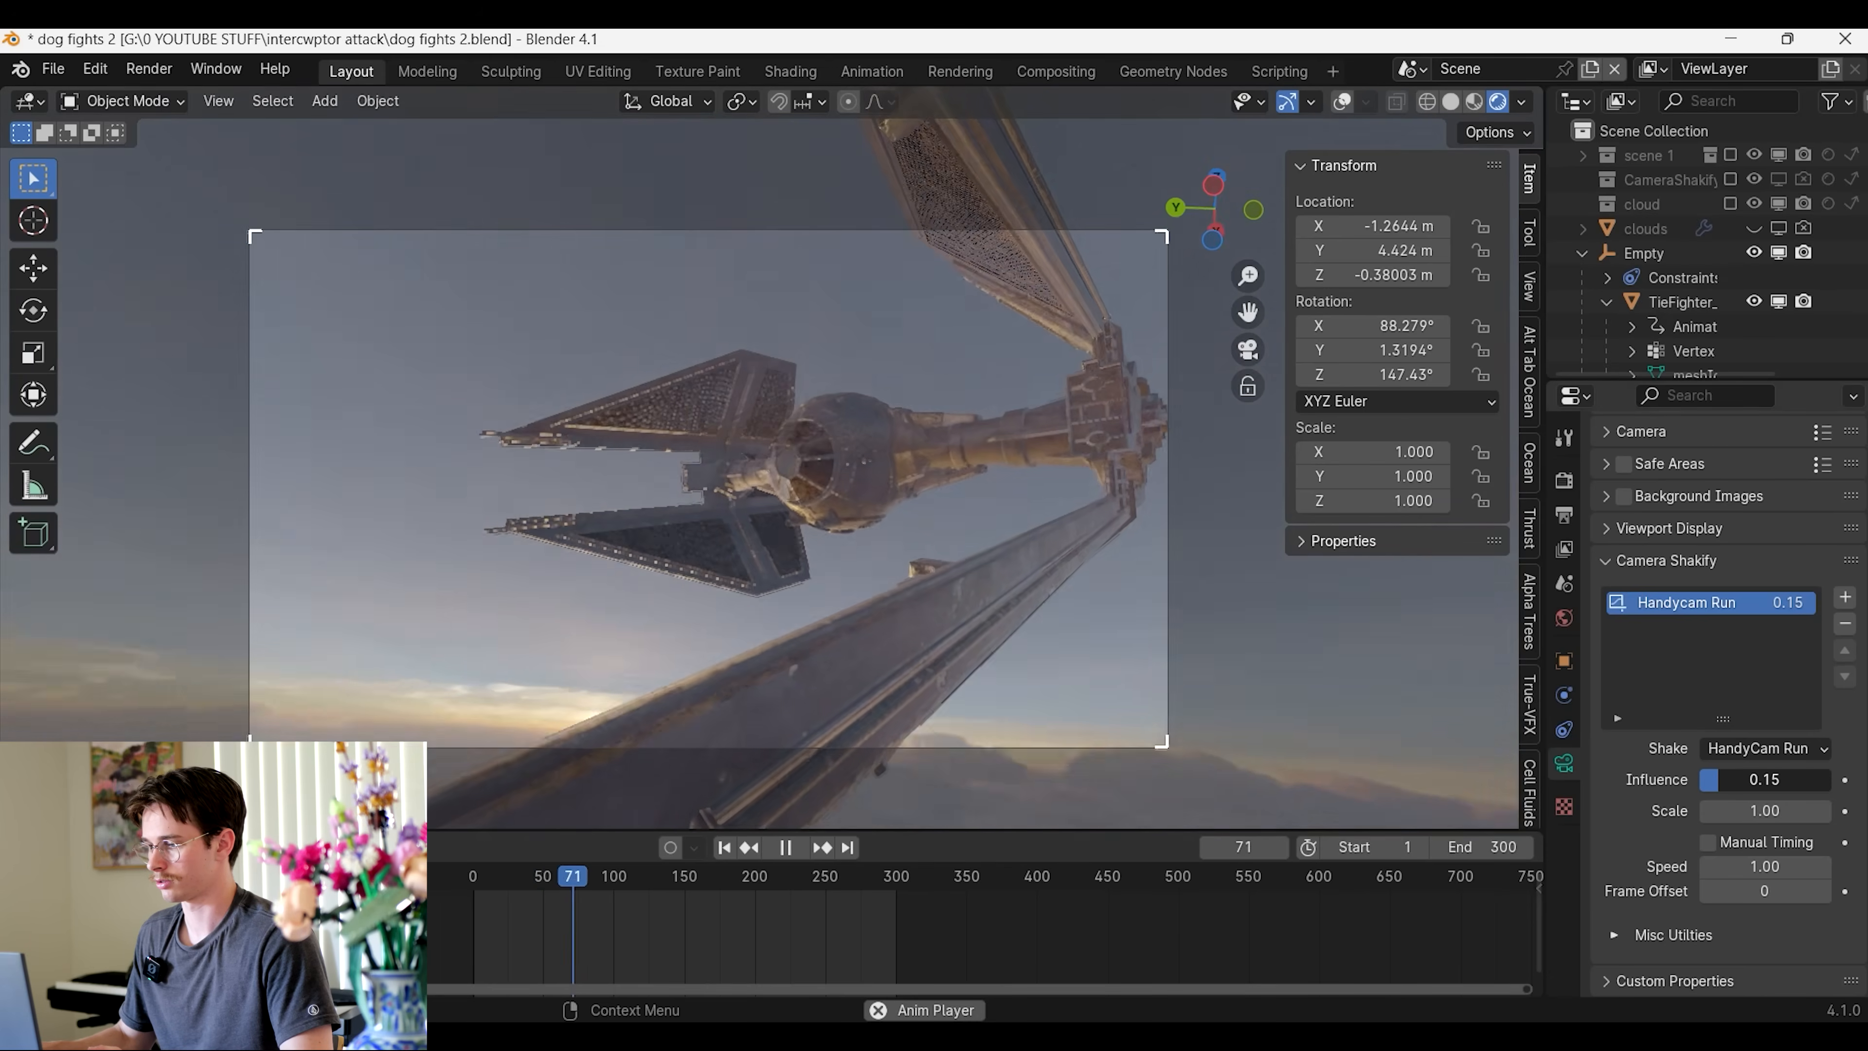
left_click_drag(1721, 781, 1716, 781)
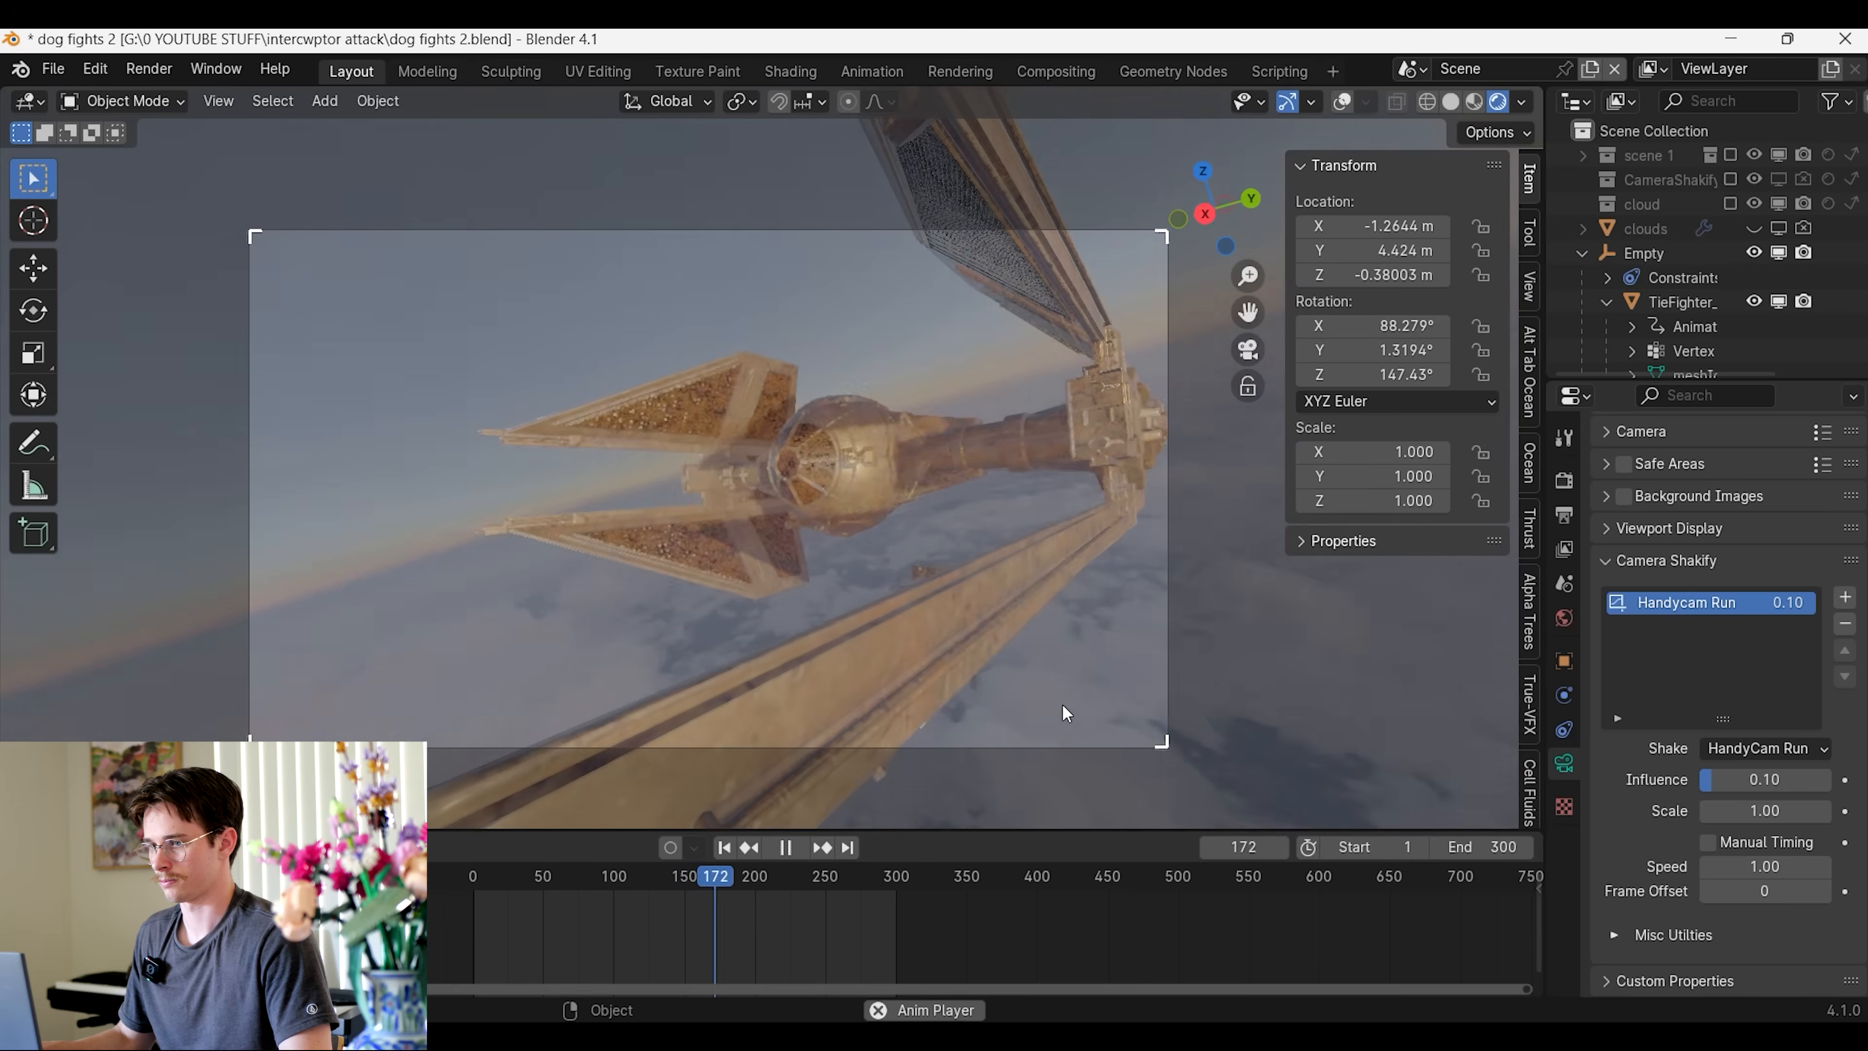
key("space")
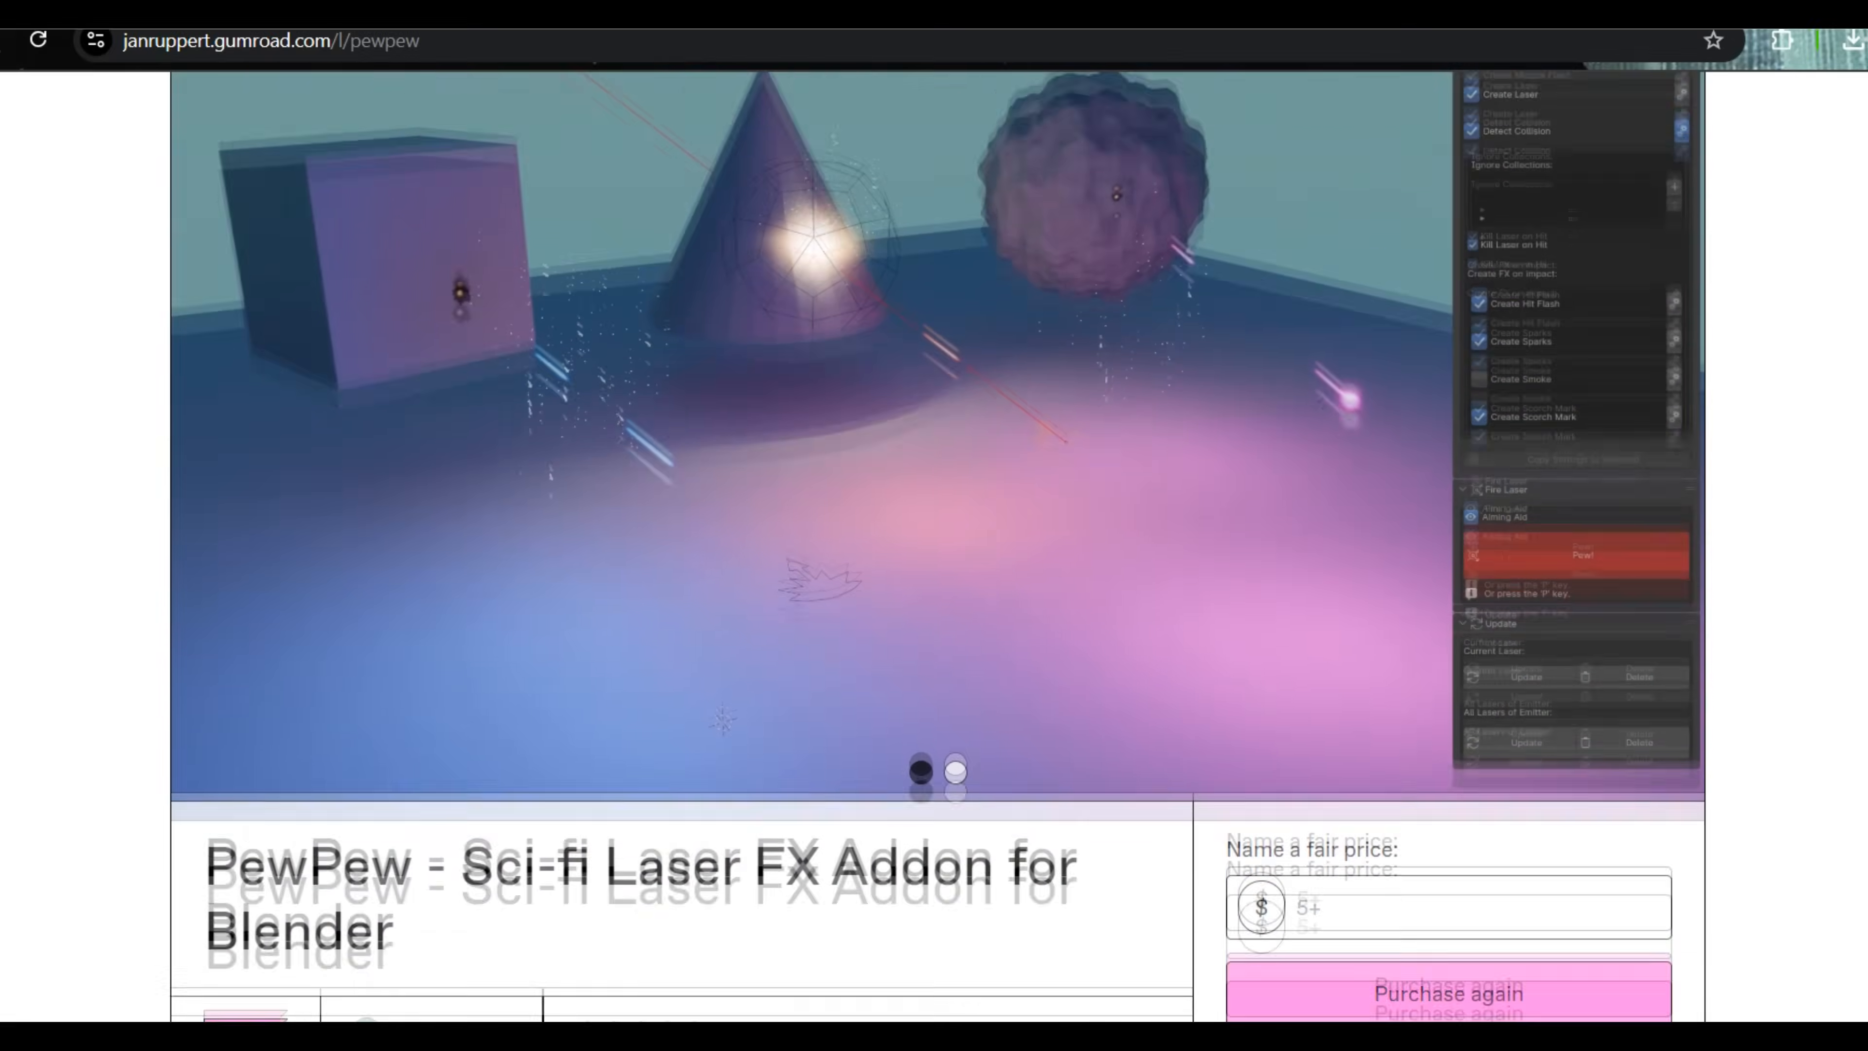
Add a PewPew laser emitter named LE at the tip of the TIE fighter's wing cannon
scroll(937, 544, "down", 8)
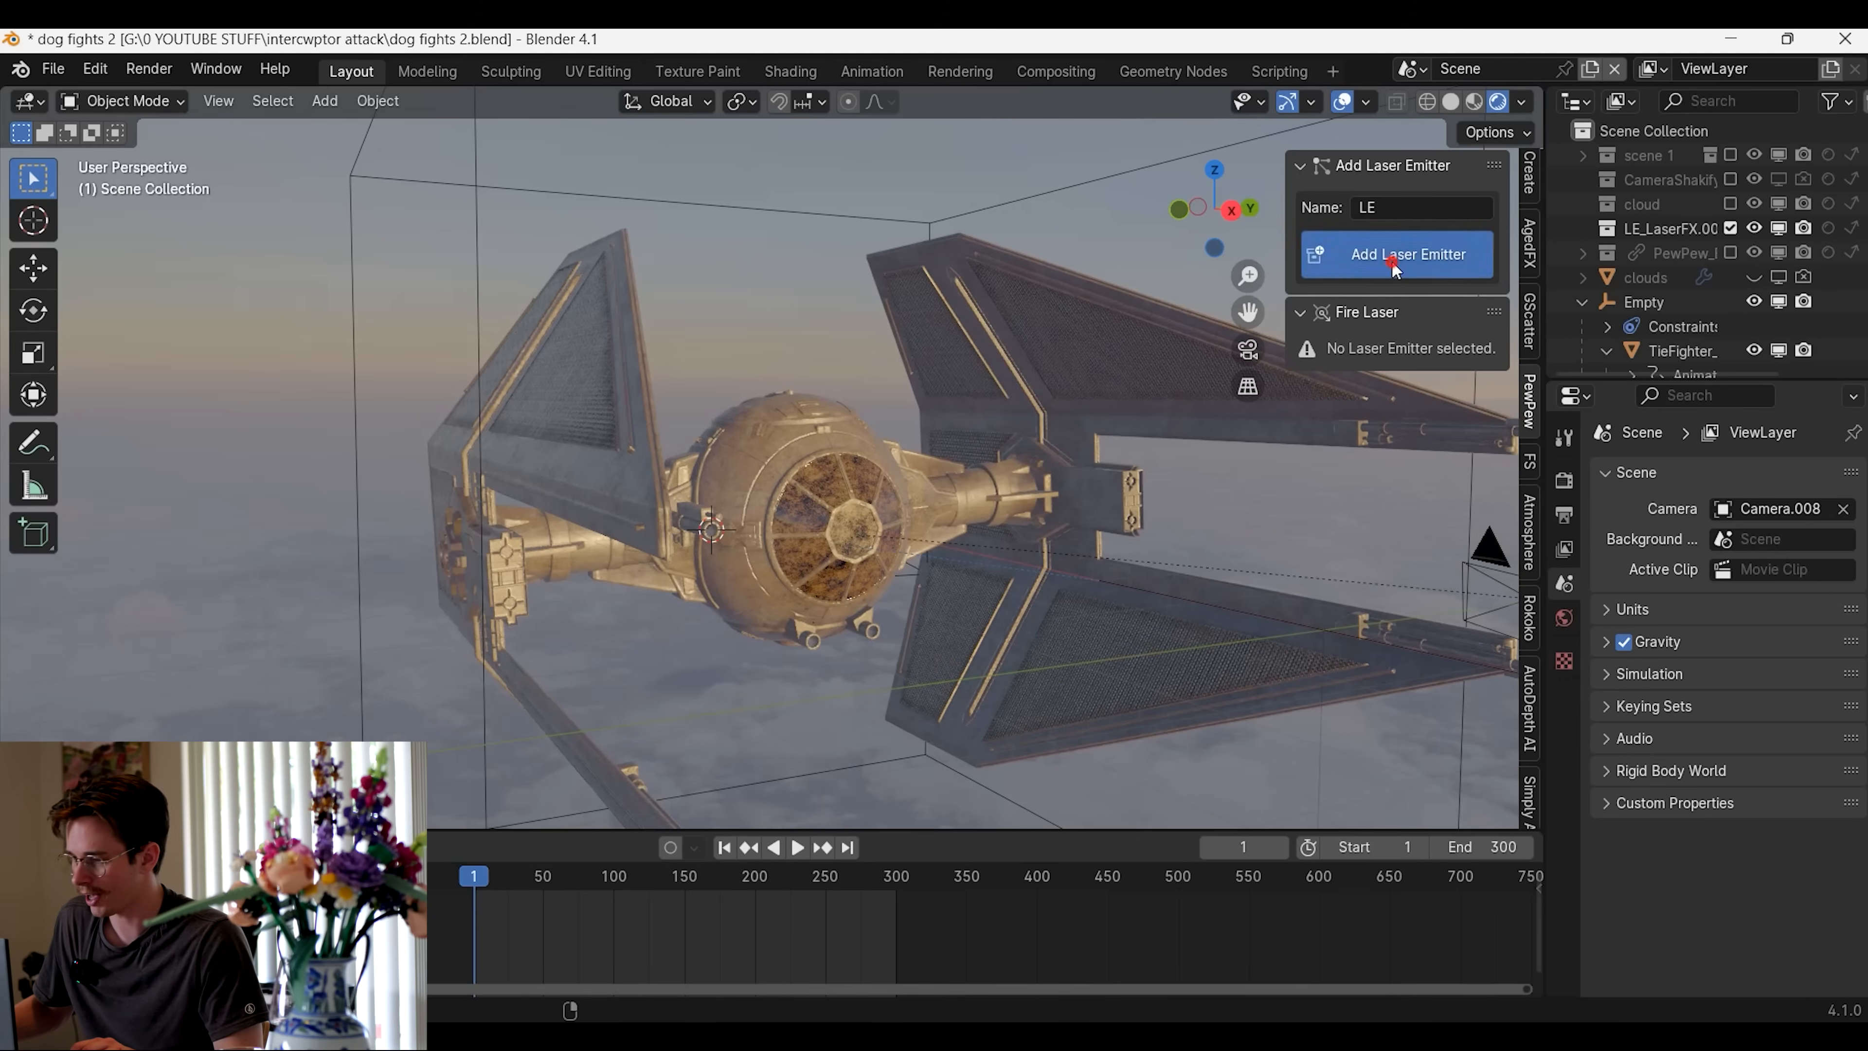
left_click(1391, 260)
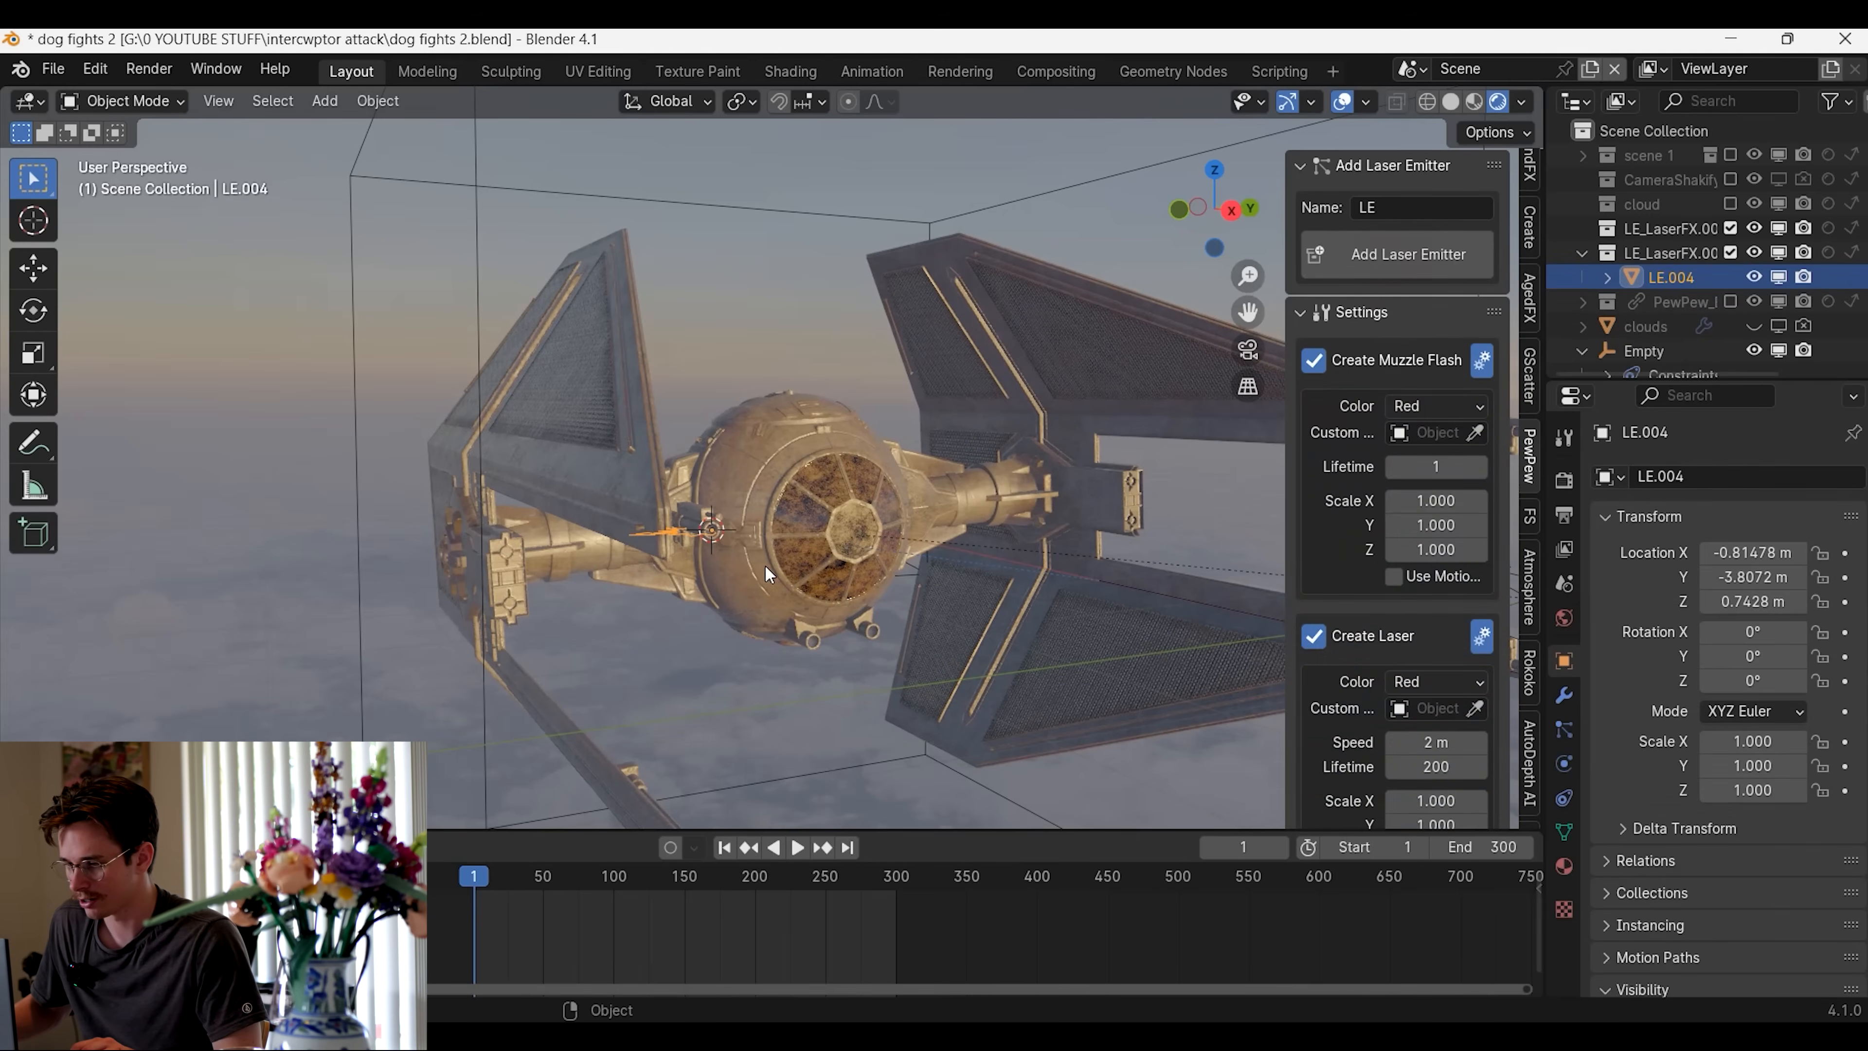
scroll(665, 530, "up", 3)
middle_click_drag(759, 568, 698, 395)
scroll(698, 395, "up", 3)
scroll(734, 434, "down", 2)
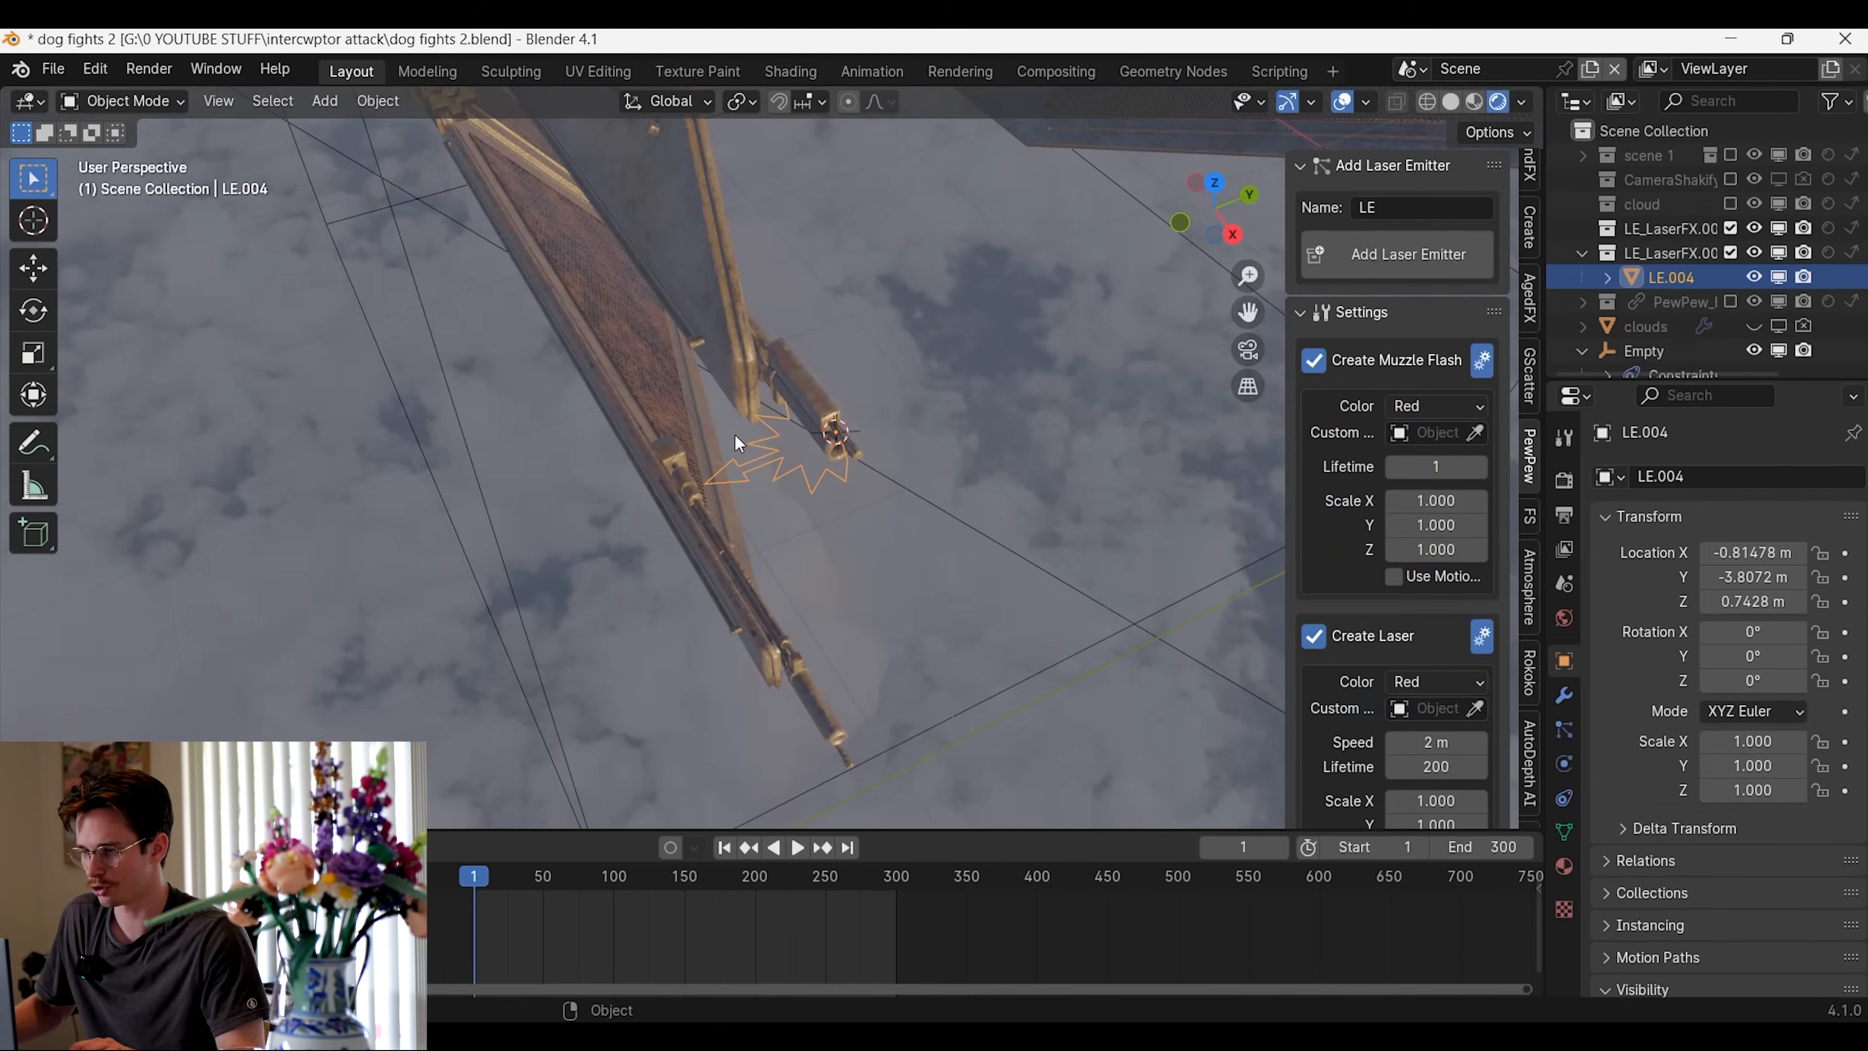
Parent the laser emitter to the TIE fighter
left_click(718, 264, "shift")
key("ctrl+p")
left_click(719, 267)
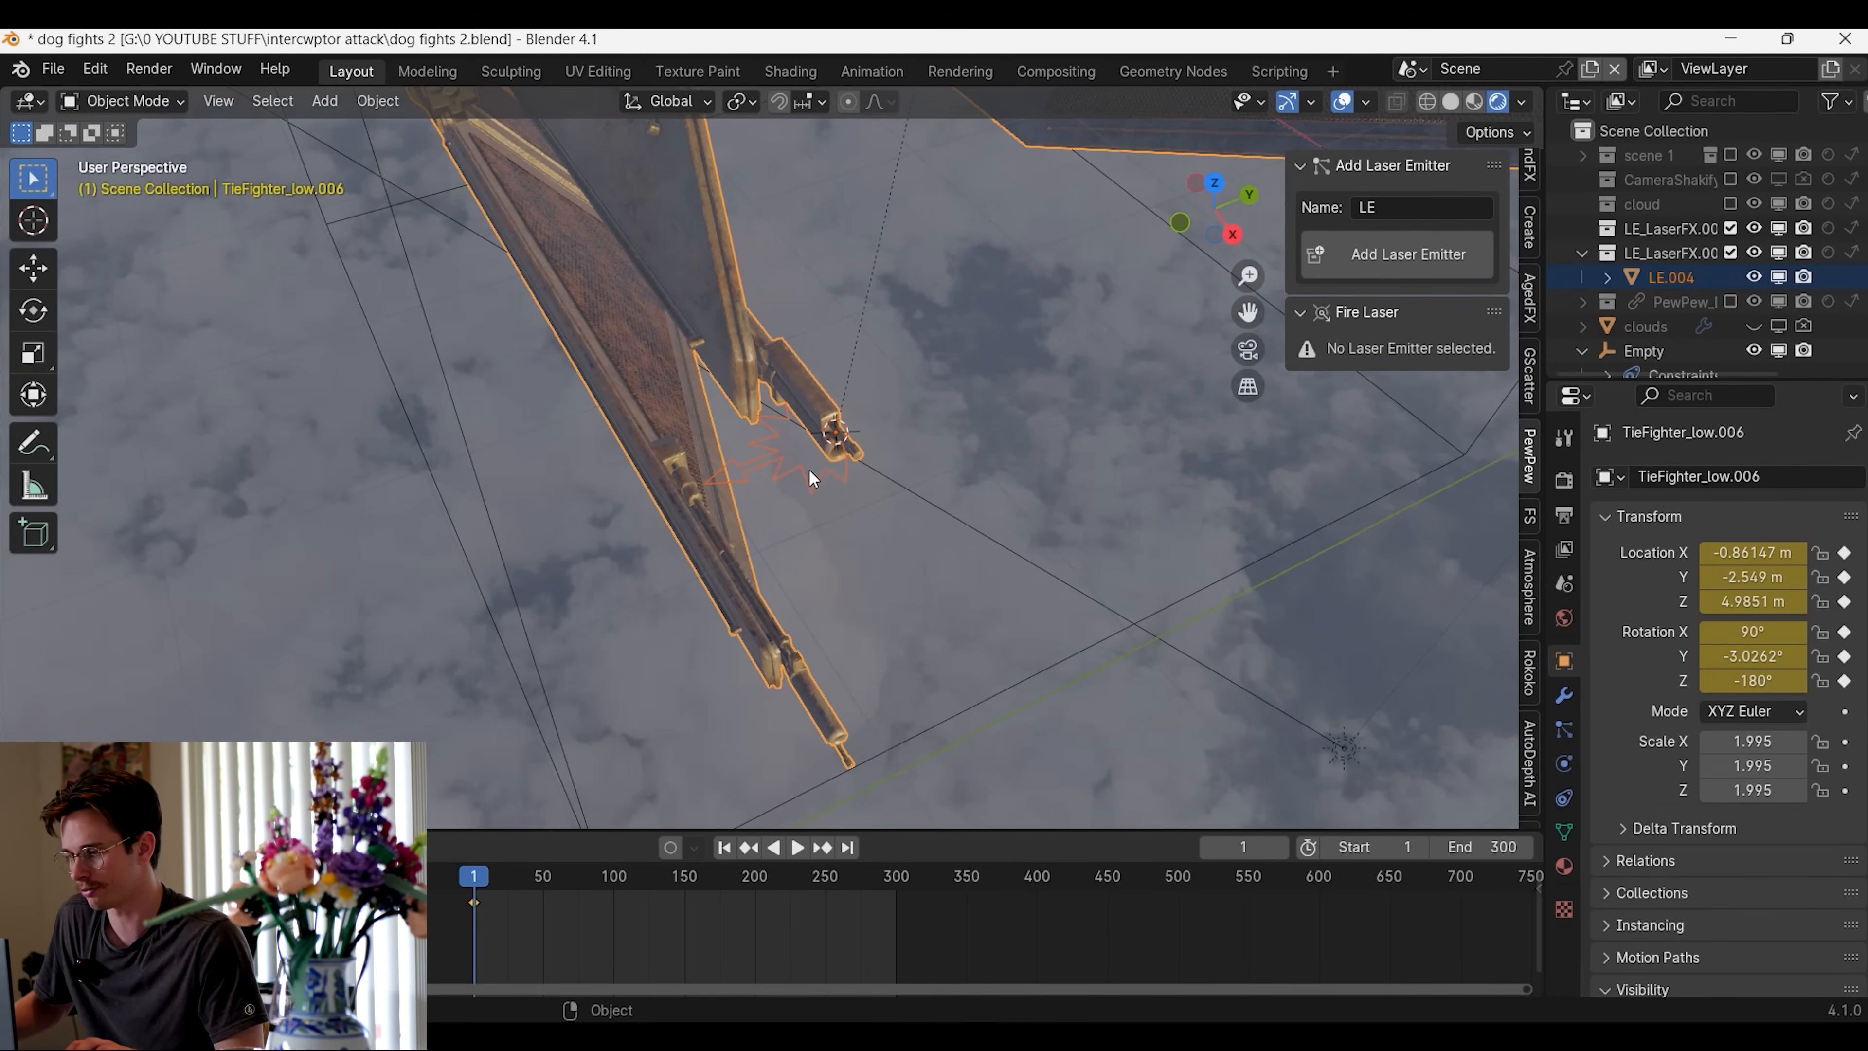
In top view, rotate the laser emitter to about 87.6° around Z and move it onto the cannon's muzzle, pointing forward
left_click(772, 463)
middle_click_drag(772, 462, 803, 513)
key("KP_7")
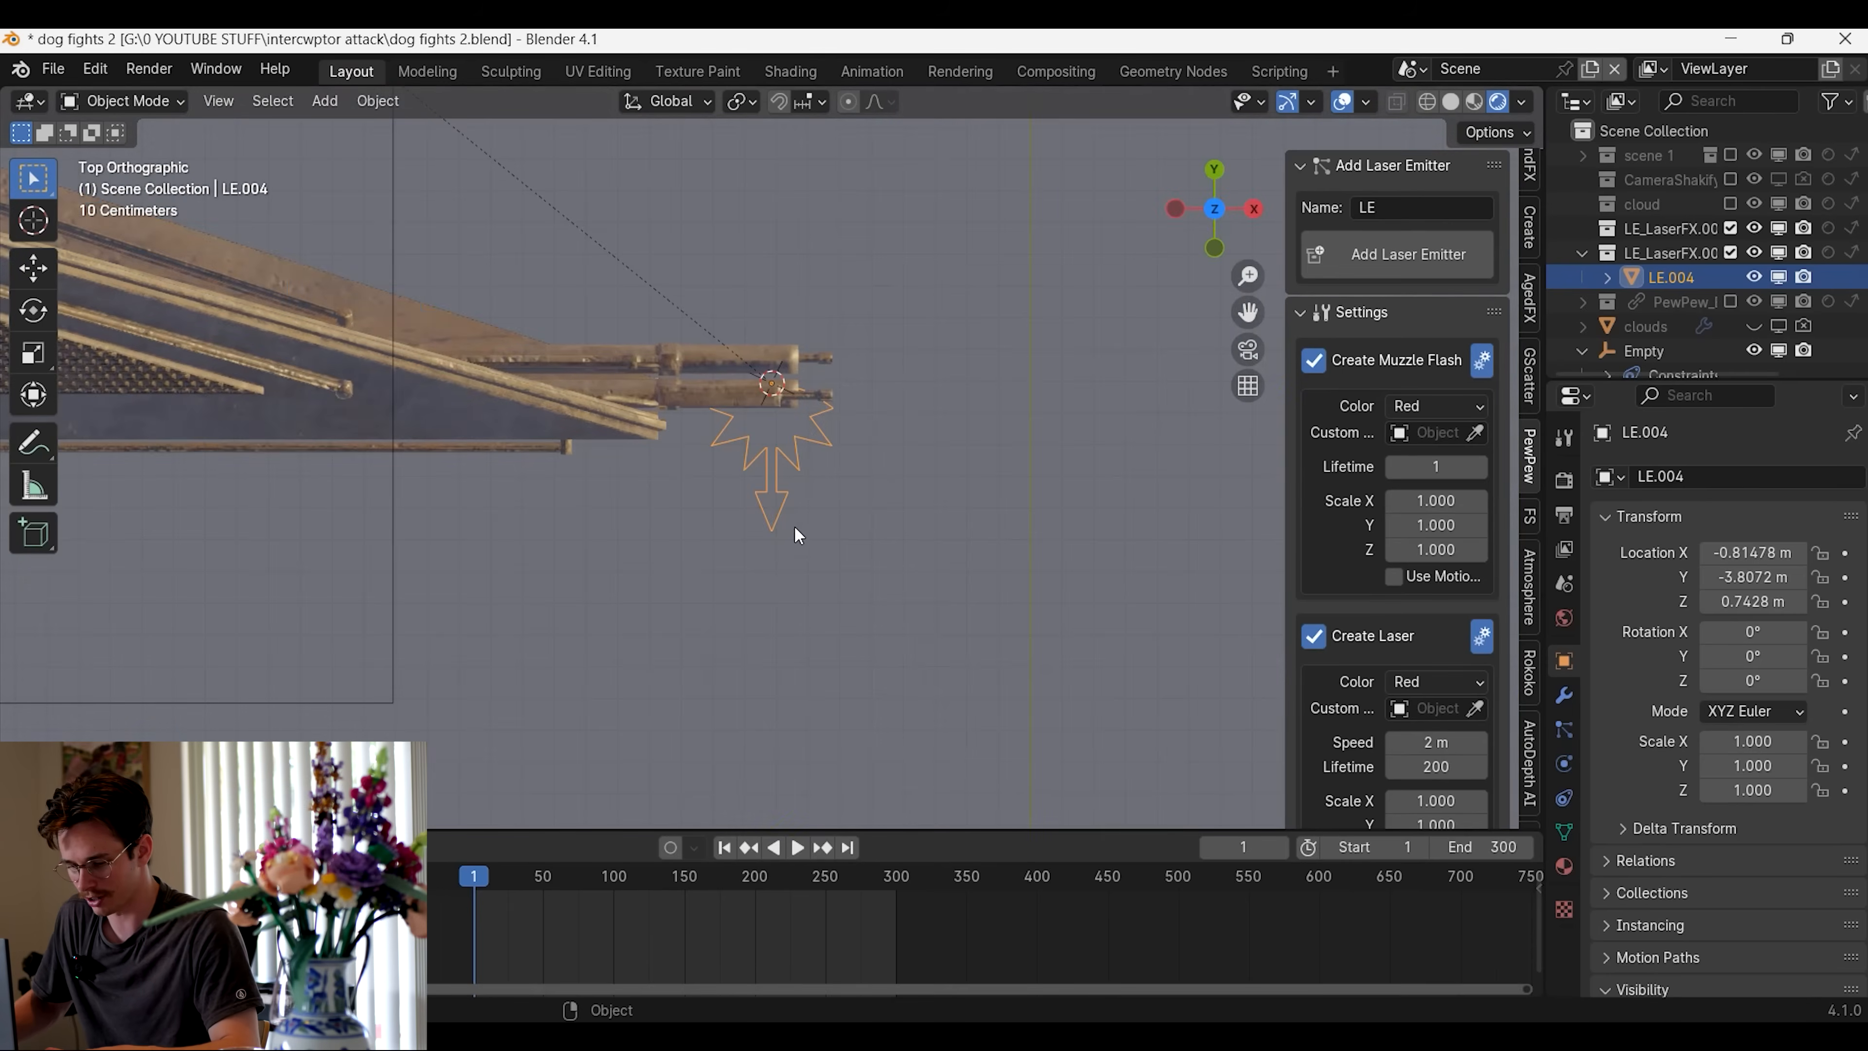
key("r")
left_click(1030, 372)
key("g")
left_click(960, 404)
middle_click_drag(960, 403, 867, 563)
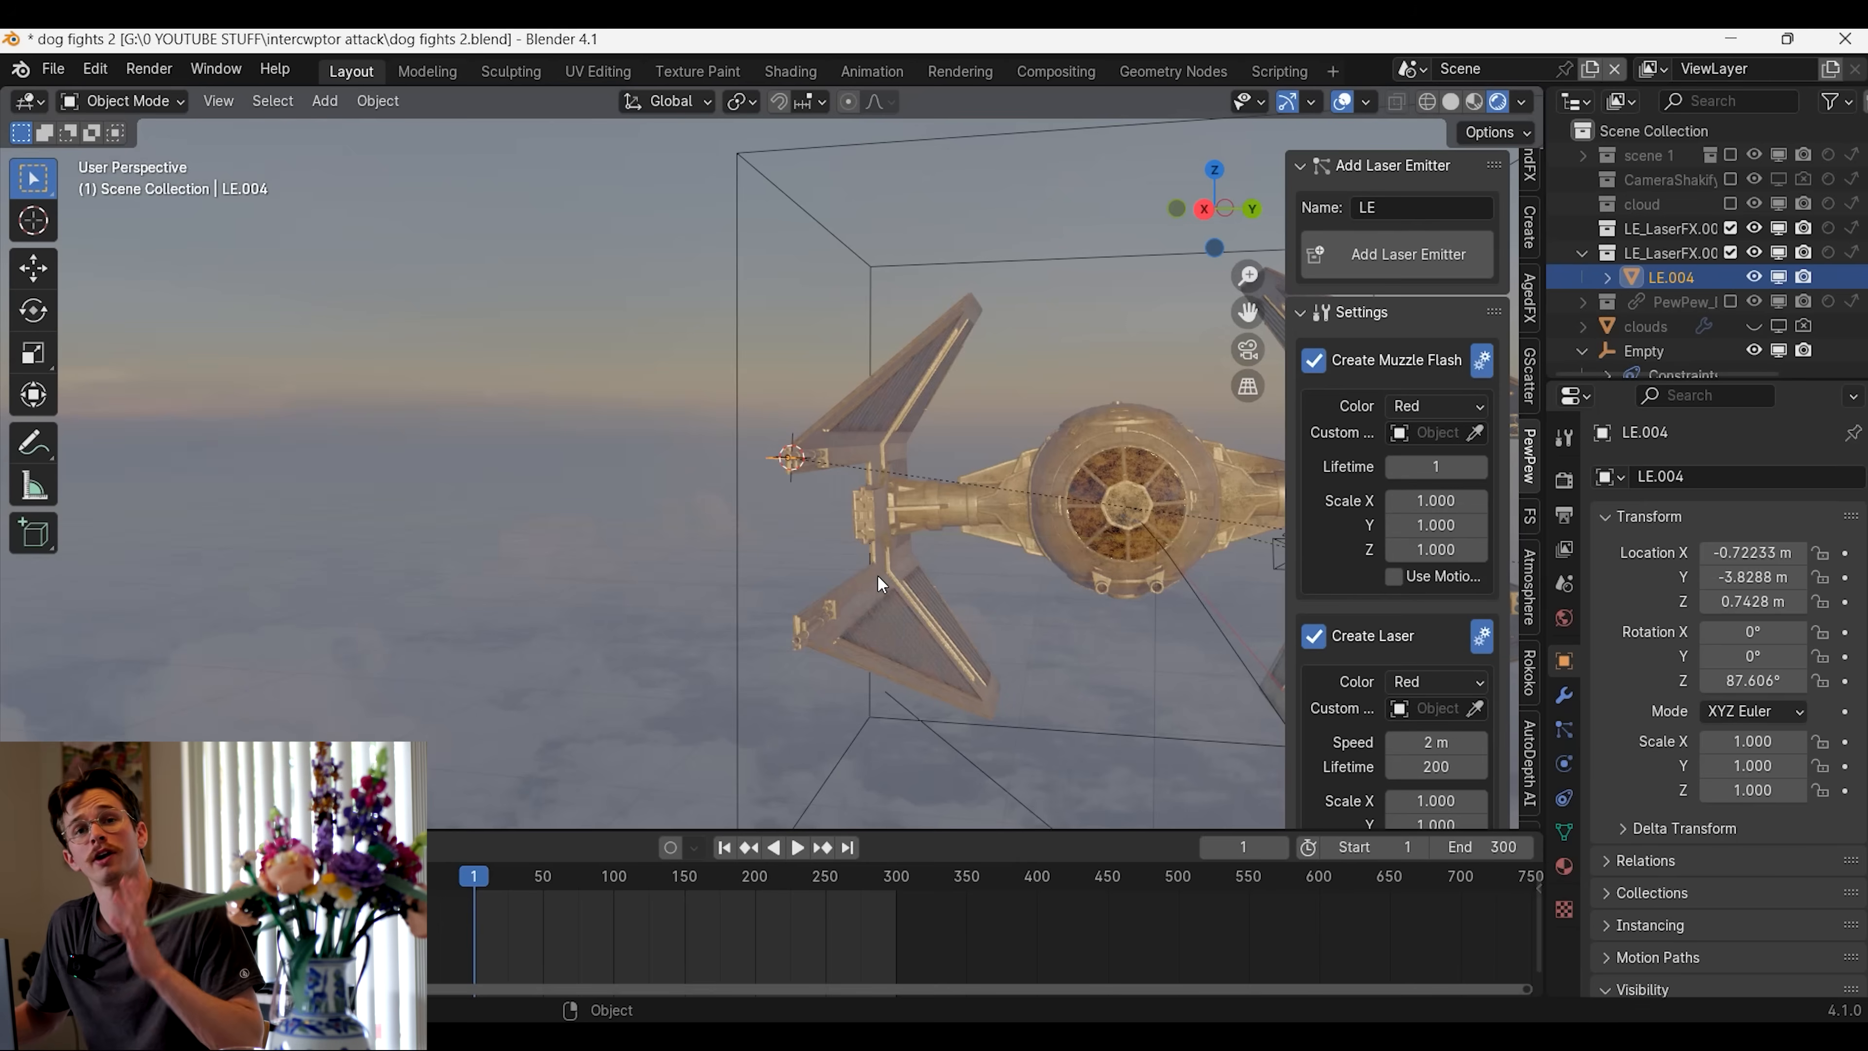
scroll(1406, 610, "down", 15)
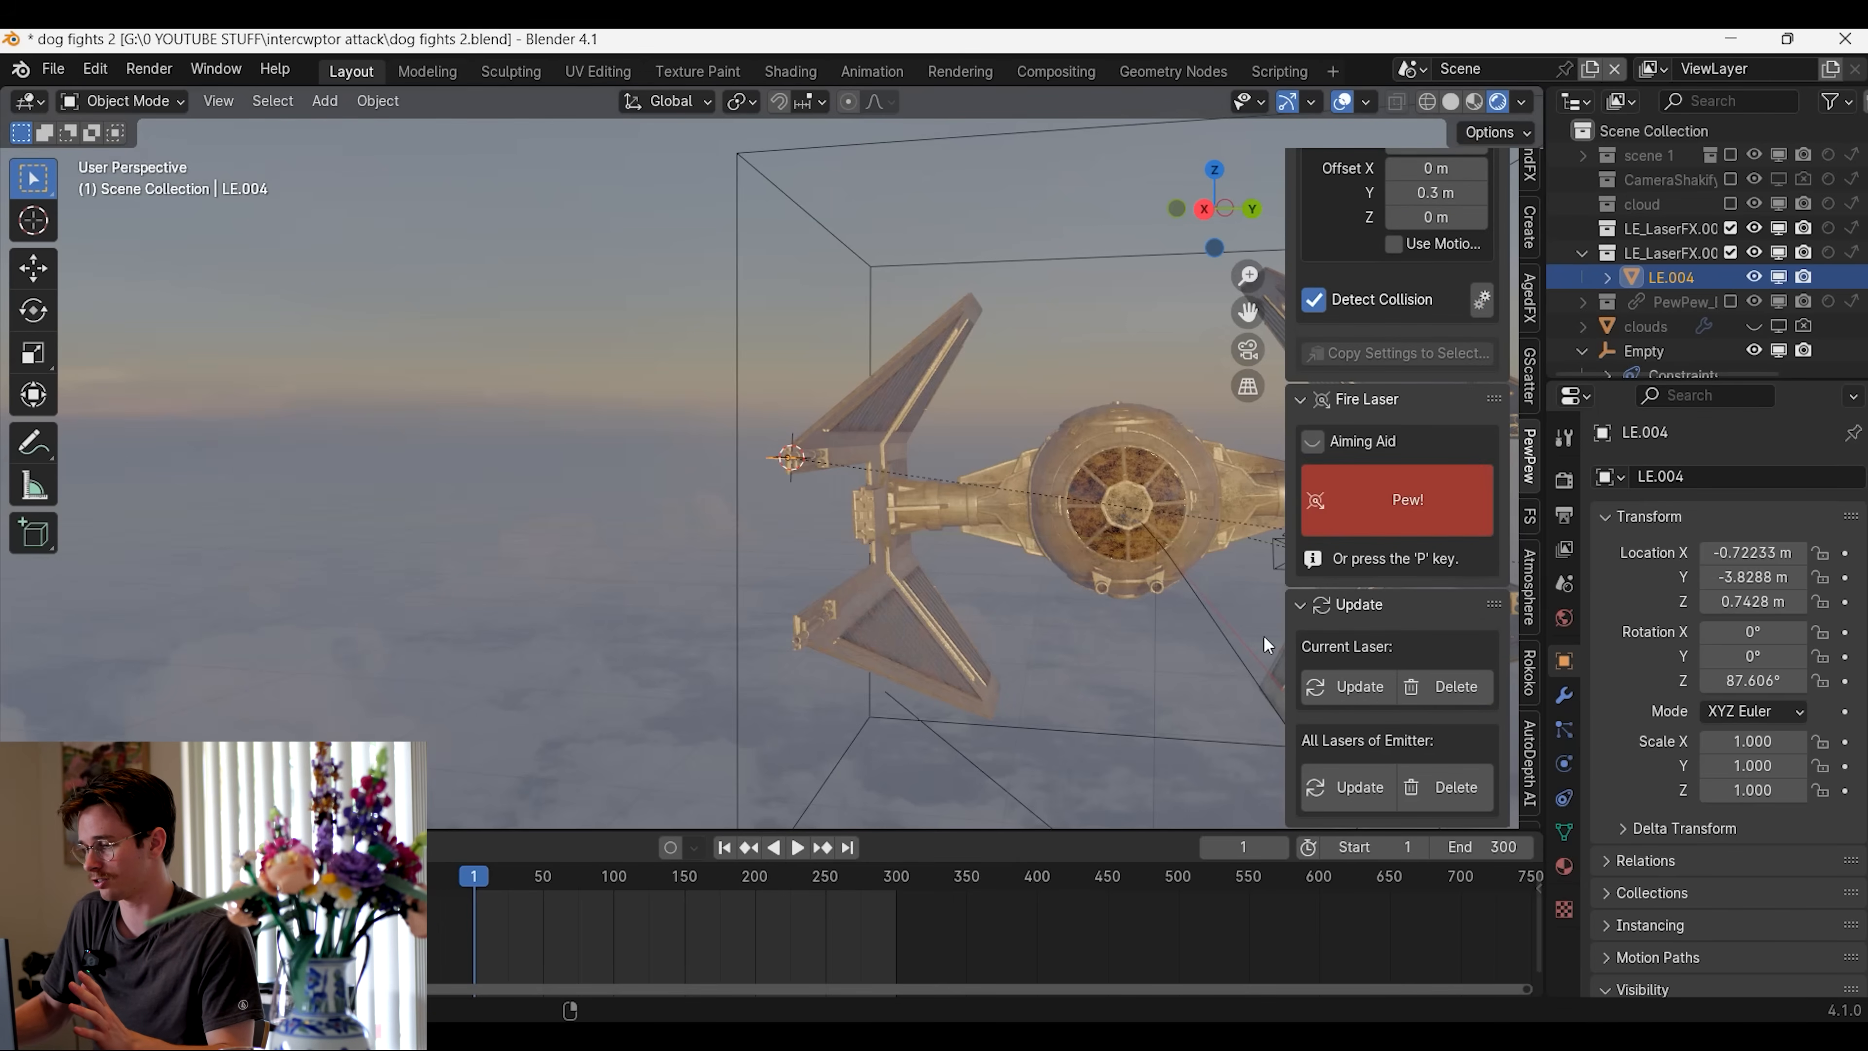
Disable muzzle flash creation and collision detection for the cannon's laser emitter, leaving laser creation enabled
left_click(1420, 500)
middle_click_drag(946, 612, 584, 605)
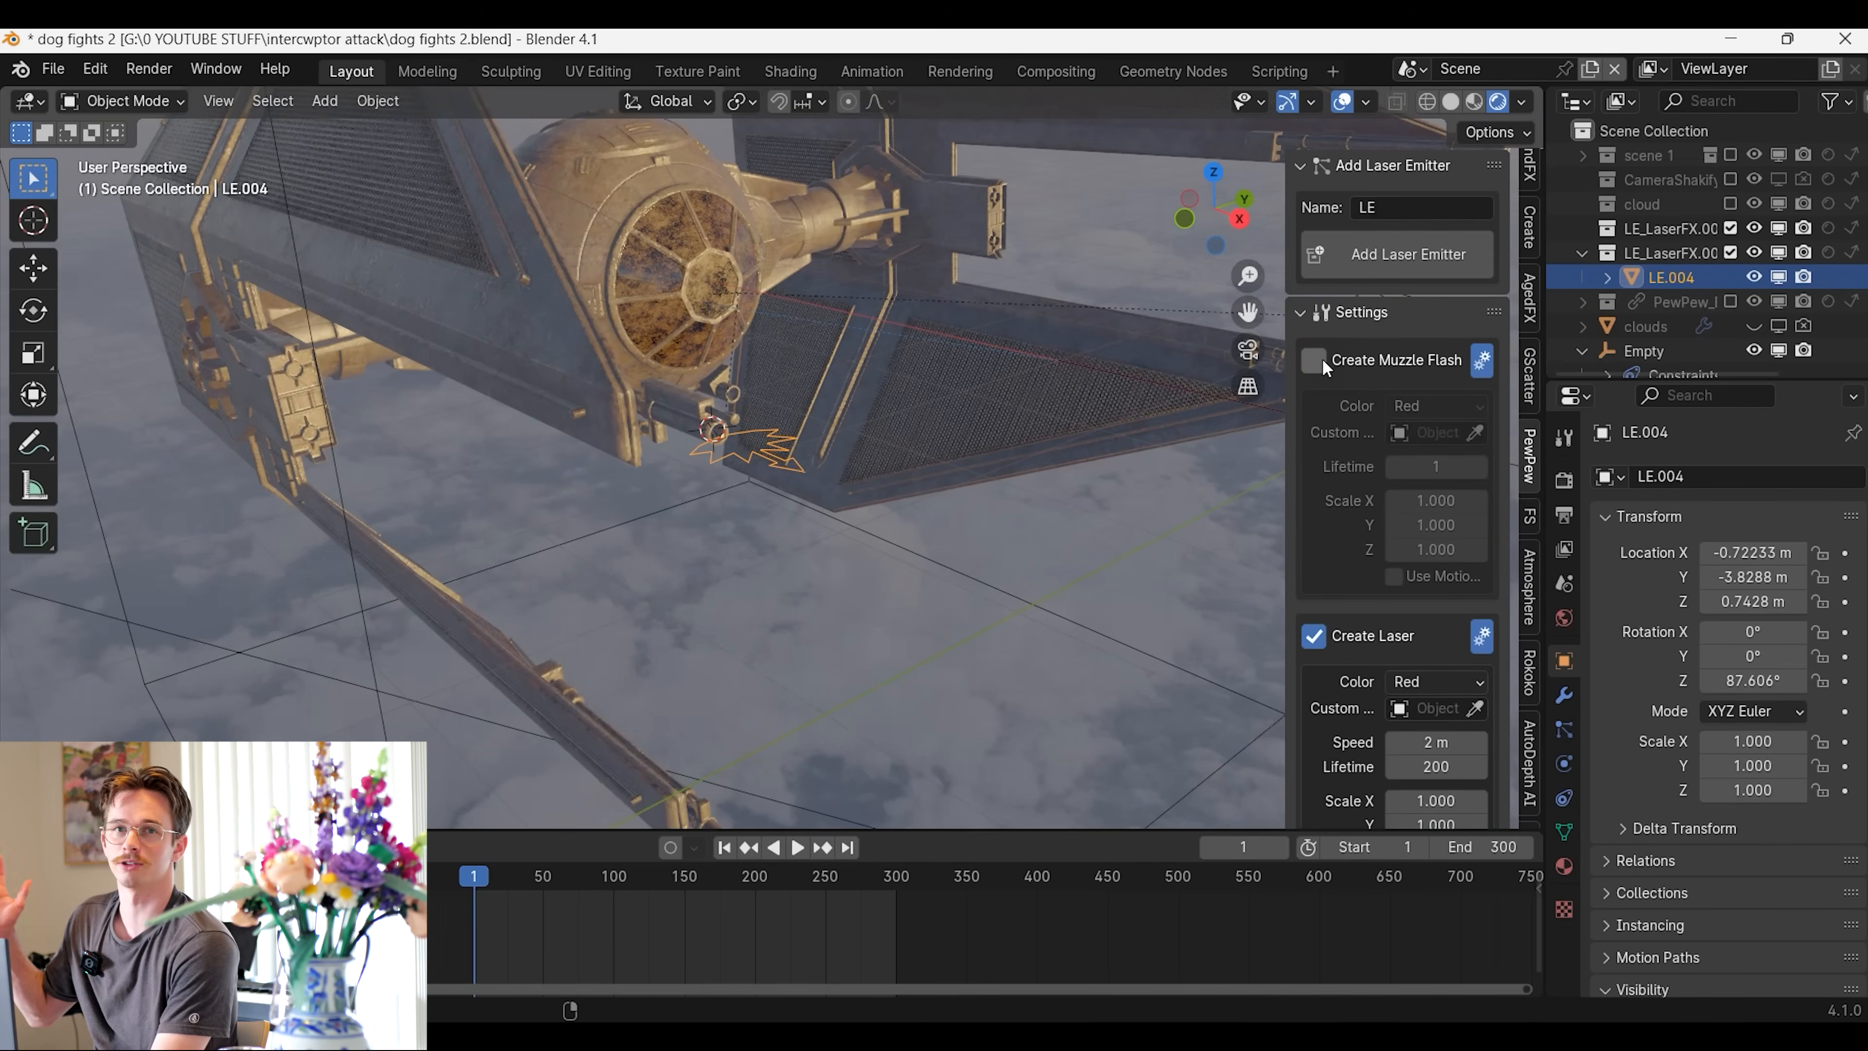
scroll(1390, 404, "down", 8)
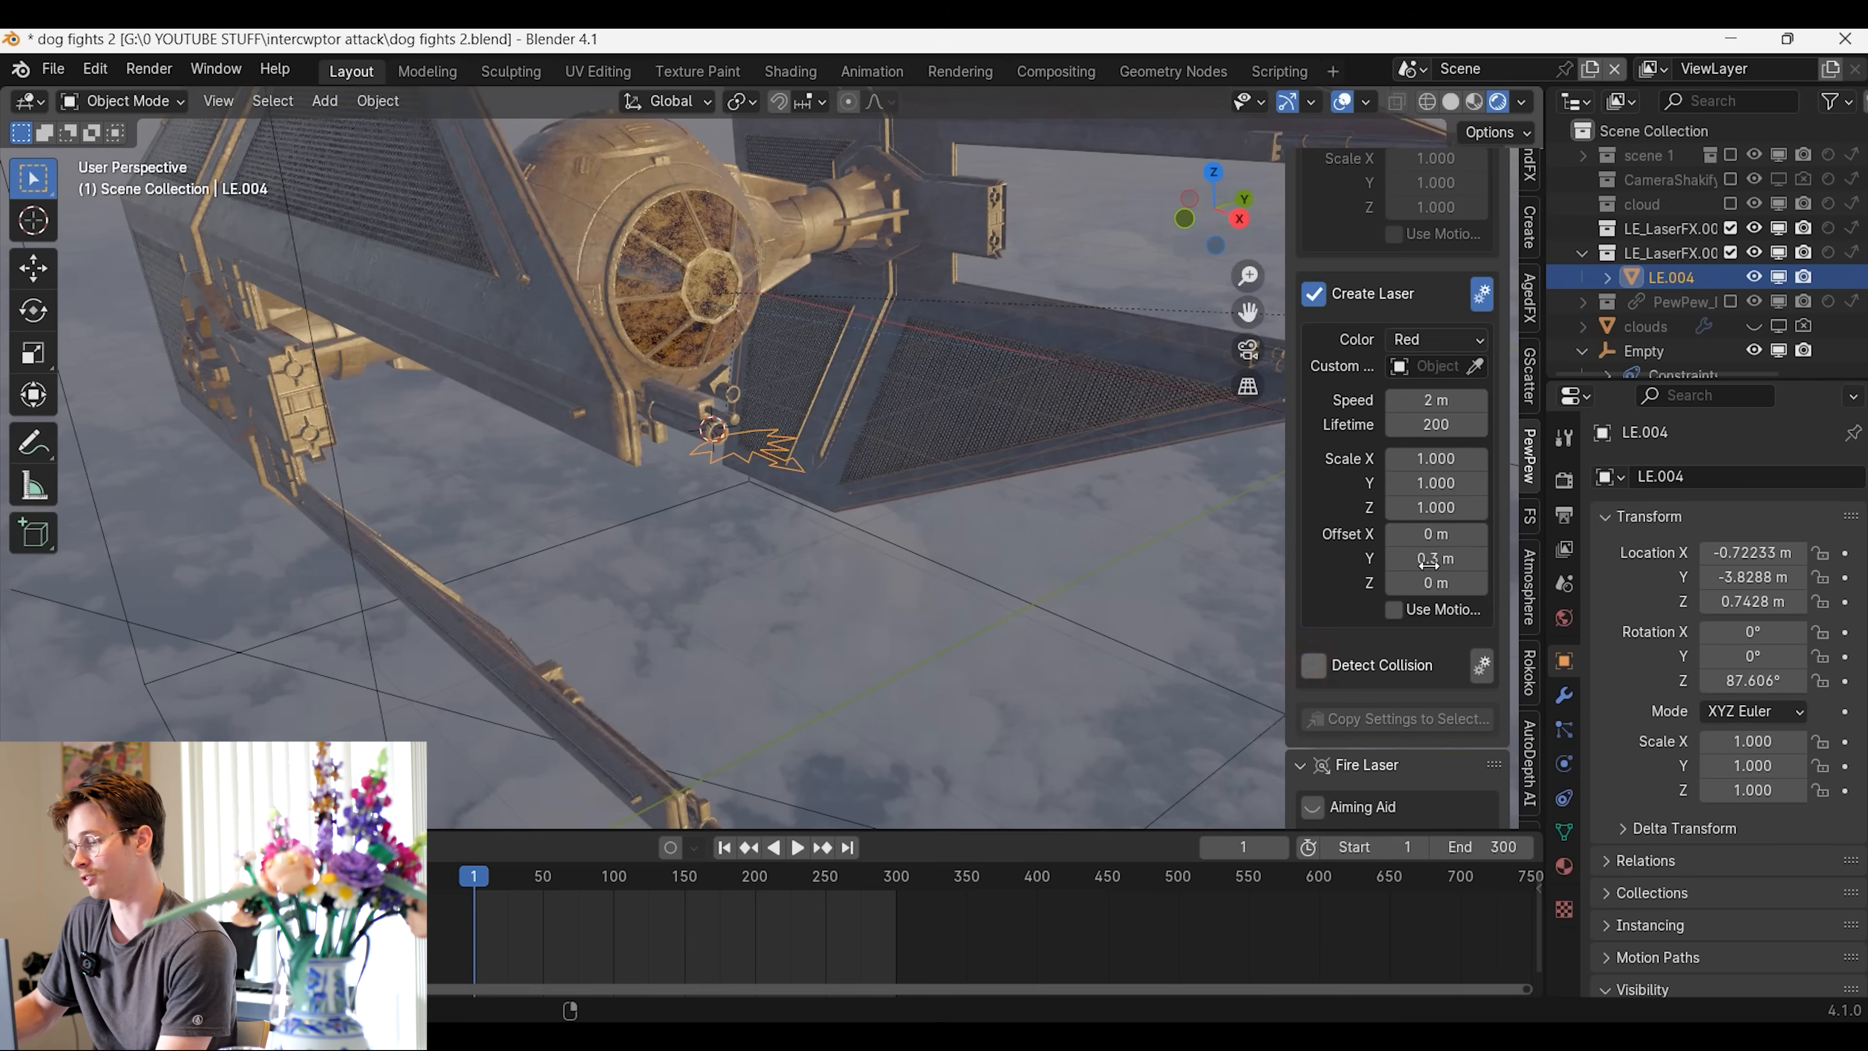
scroll(1428, 563, "down", 4)
left_click(1482, 520)
scroll(1459, 559, "down", 4)
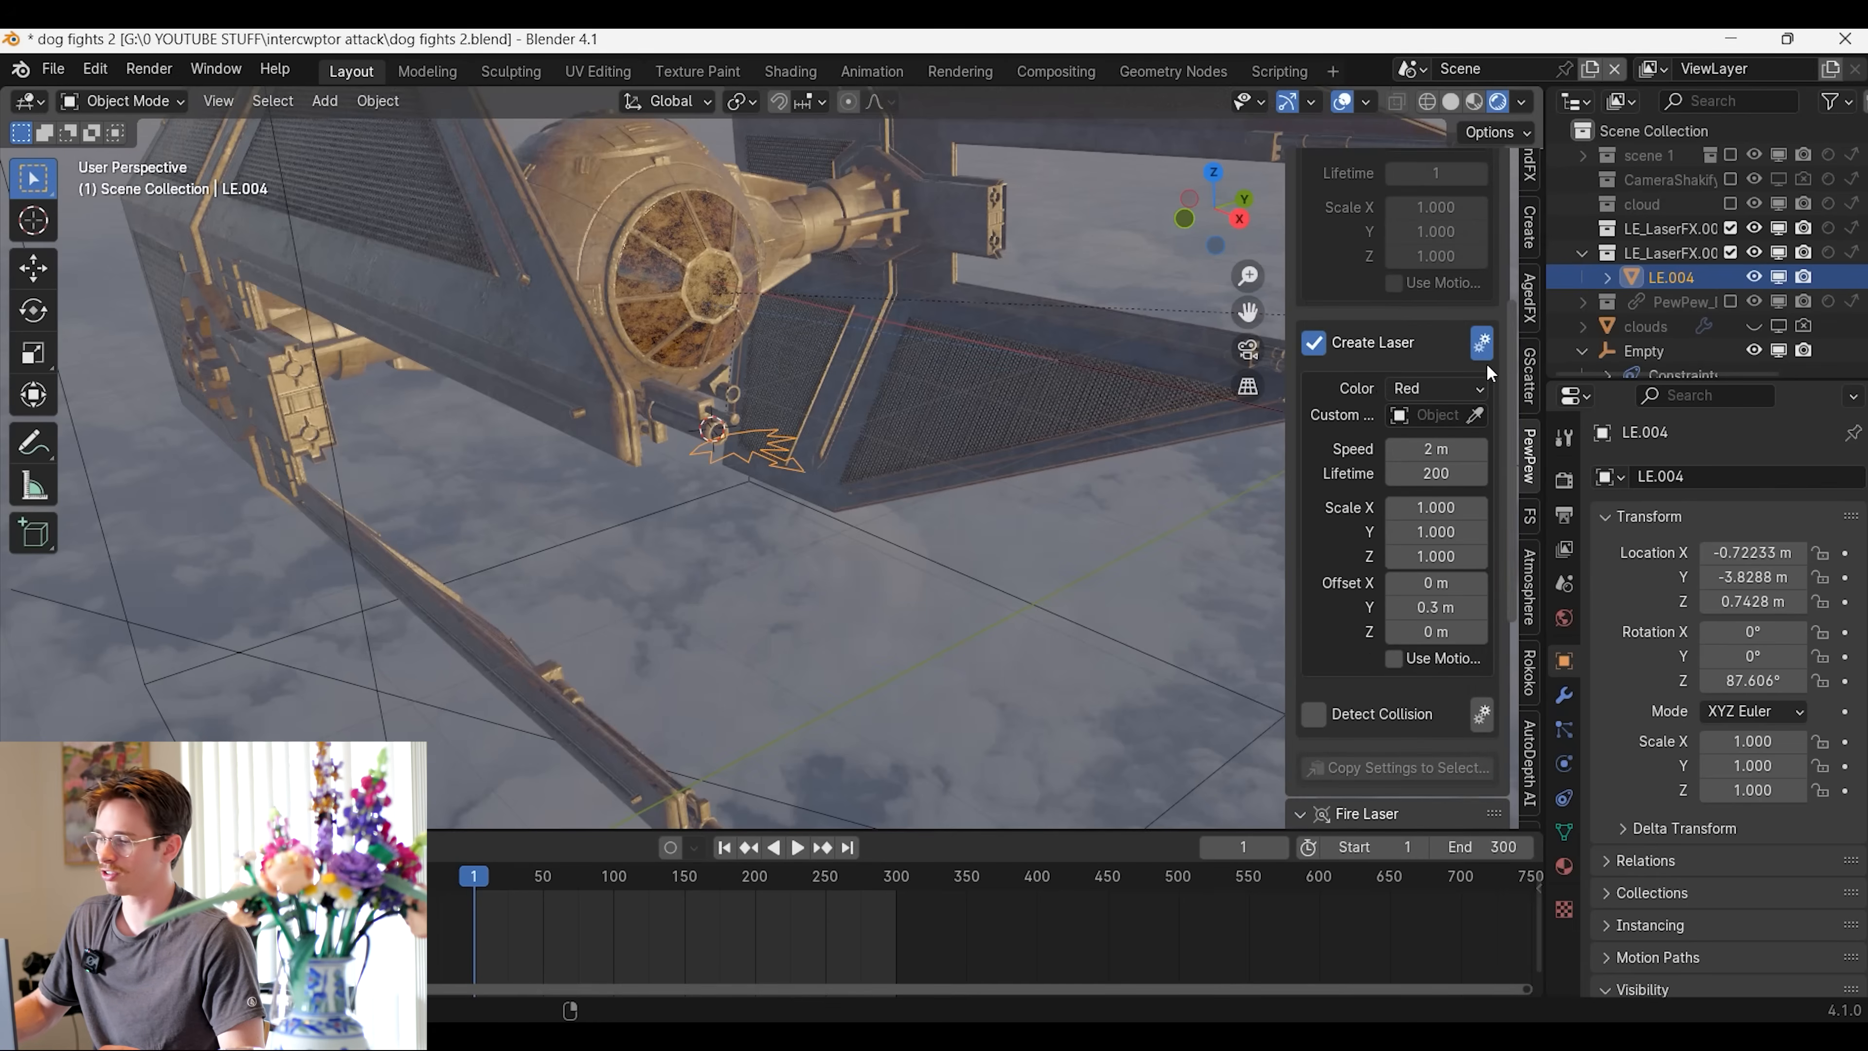
Set the laser color to a custom green with hue 0.333 and saturation about 0.835
left_click(1427, 469)
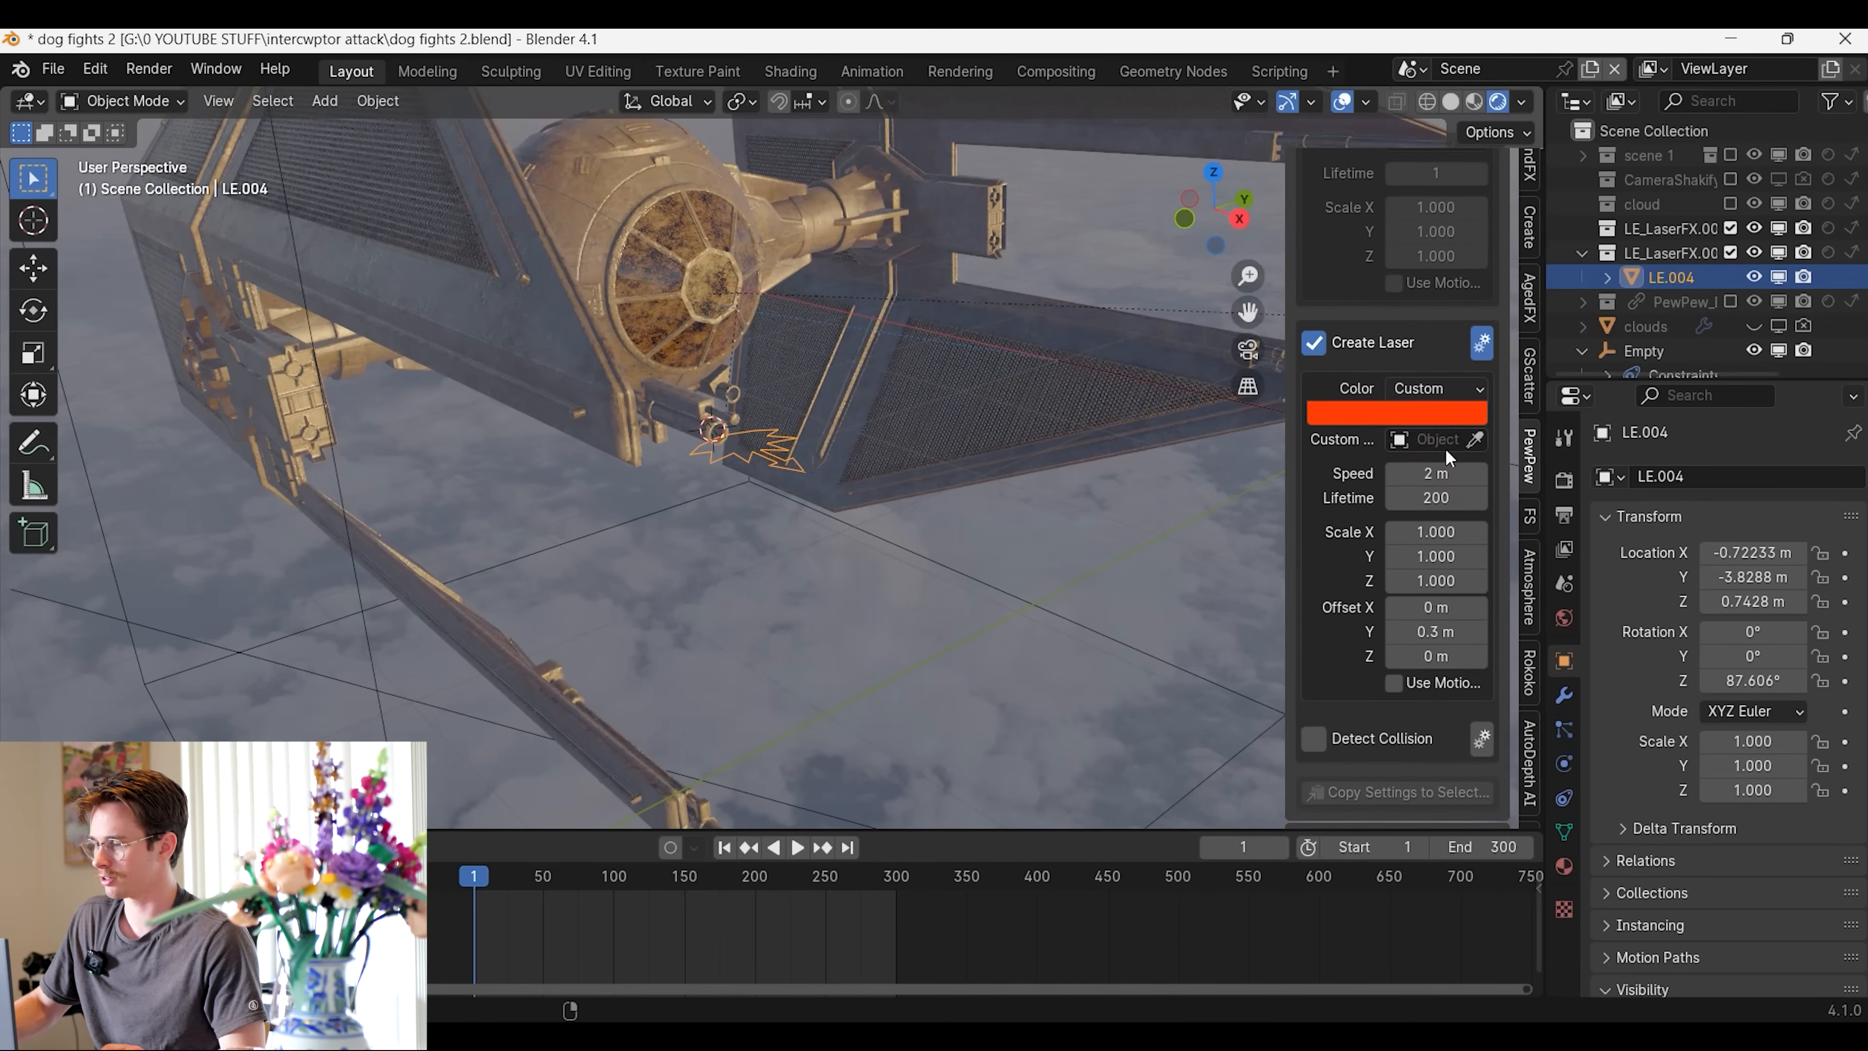
left_click(1421, 416)
left_click_drag(1373, 519, 1336, 485)
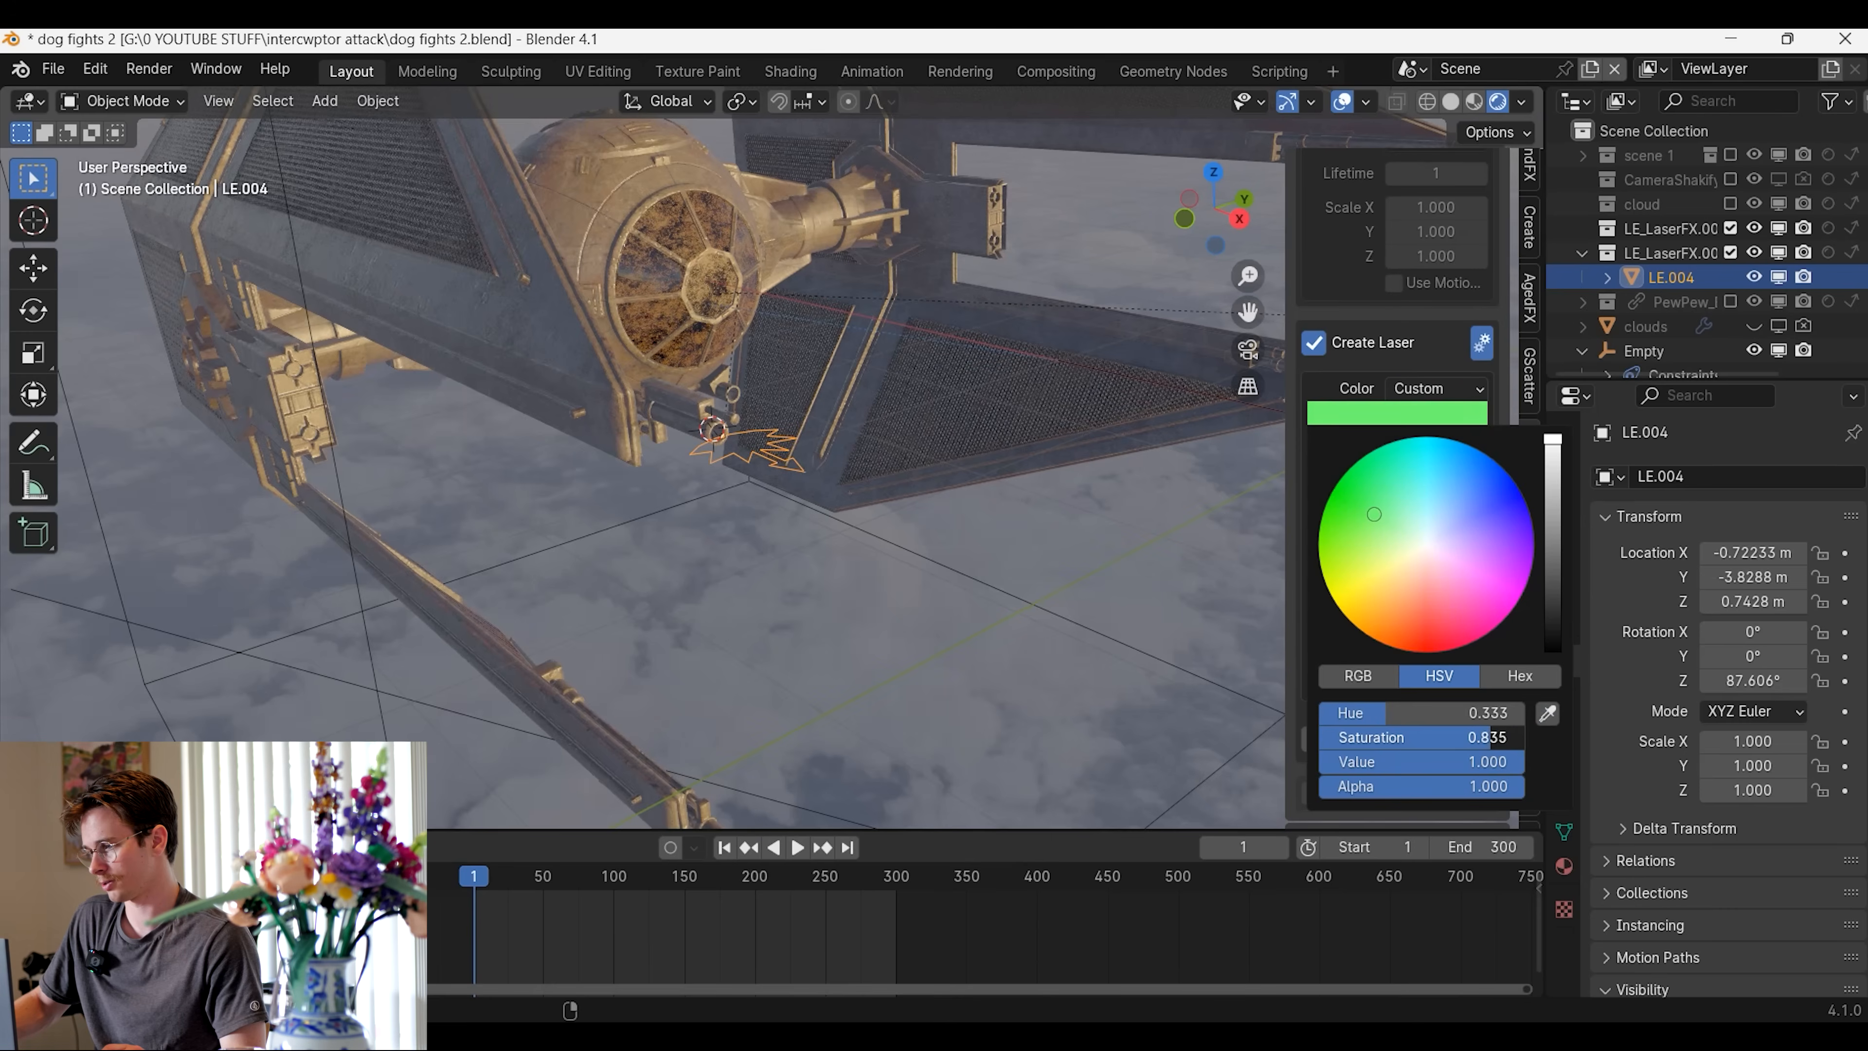
Fire a test laser from the TIE fighter's cannon, inspect it at the muzzle, and delete all the emitter's lasers
scroll(787, 625, "down", 3)
scroll(1437, 676, "down", 8)
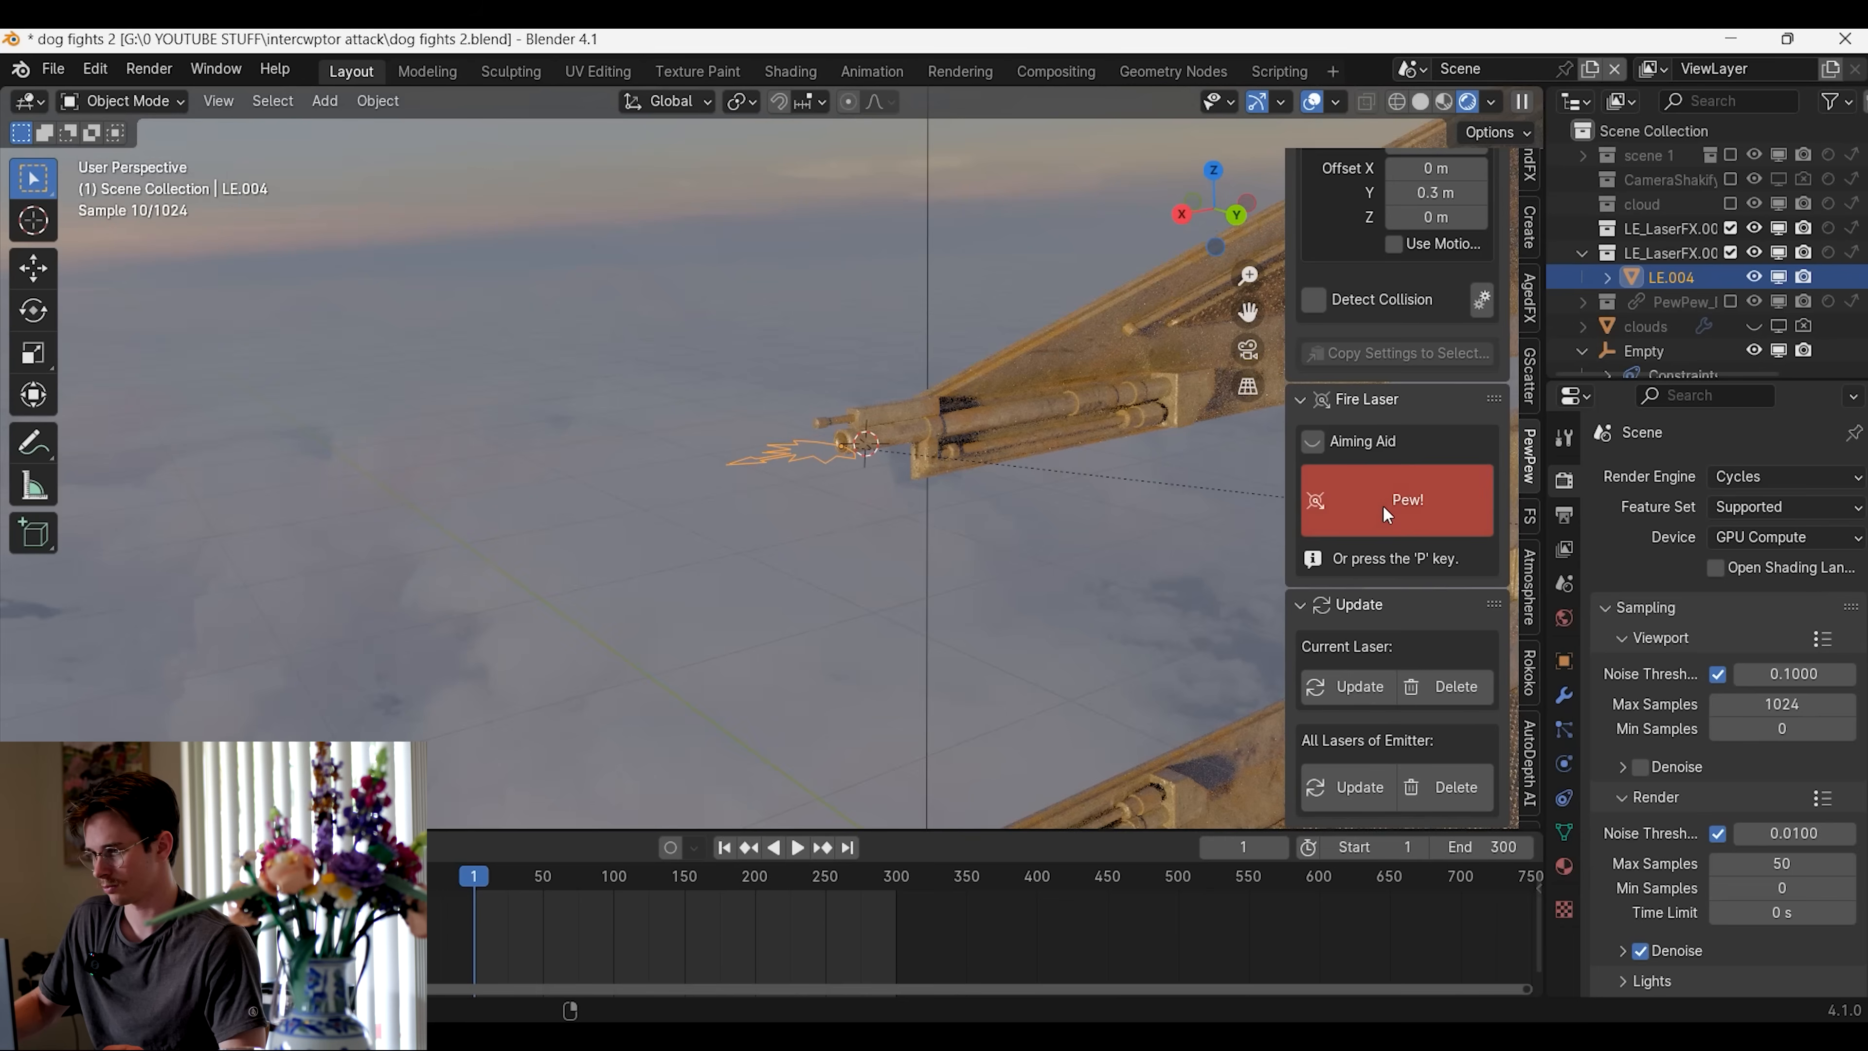
left_click(1382, 506)
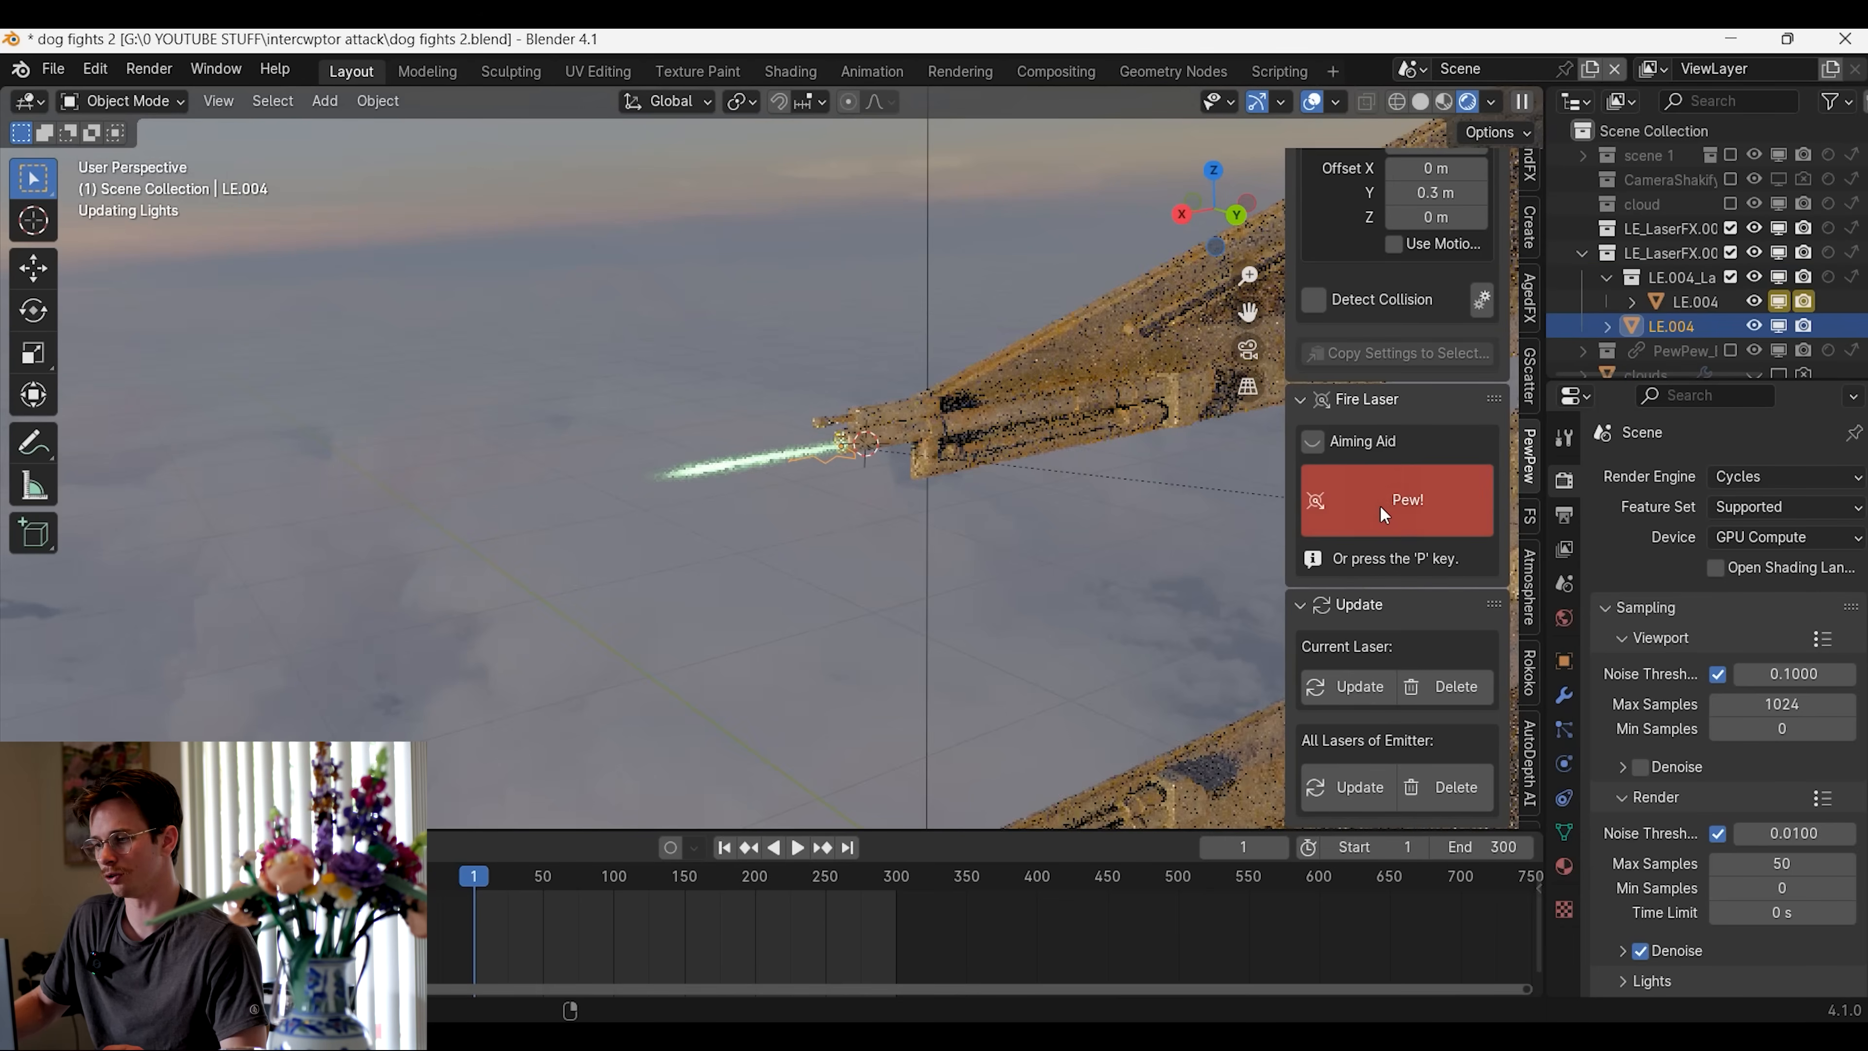
middle_click_drag(1005, 479, 928, 482)
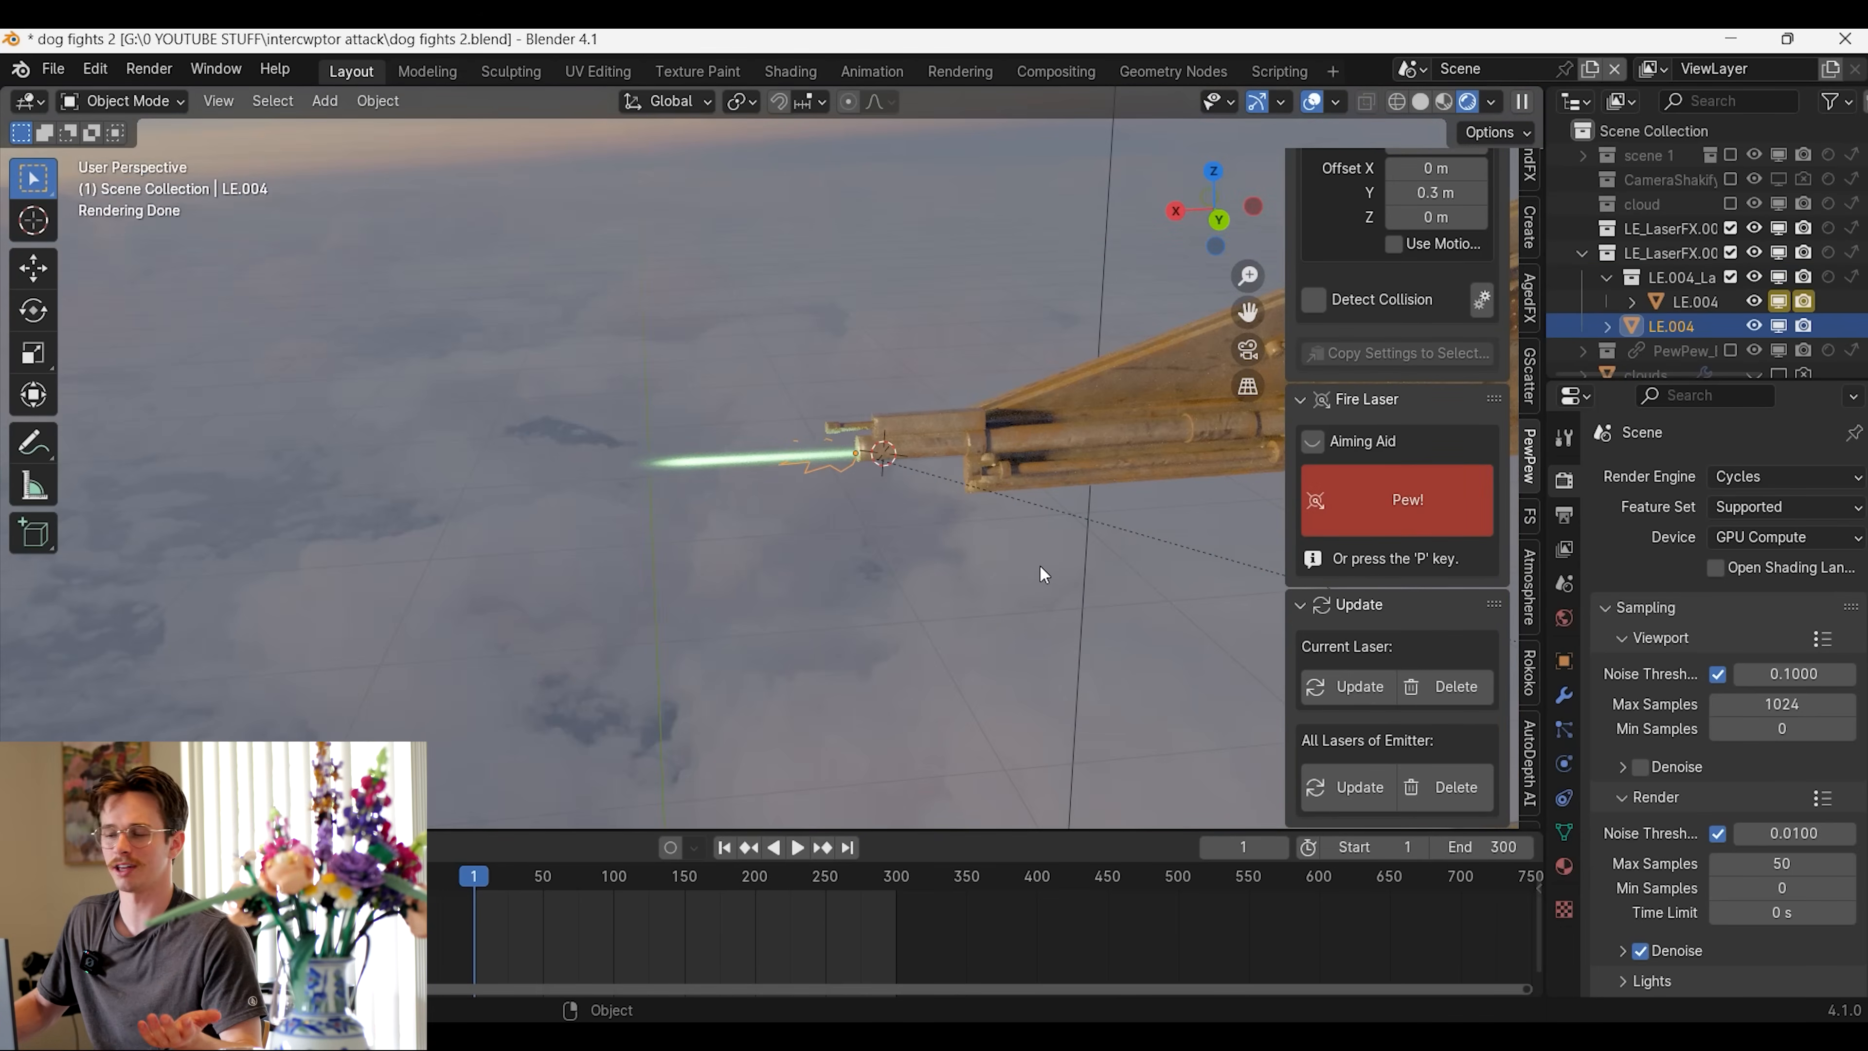
left_click(1453, 780)
left_click(1448, 771)
Try a laser scale of 21.310 on all axes with a test shot, and delete the emitter's lasers
scroll(1468, 710, "up", 8)
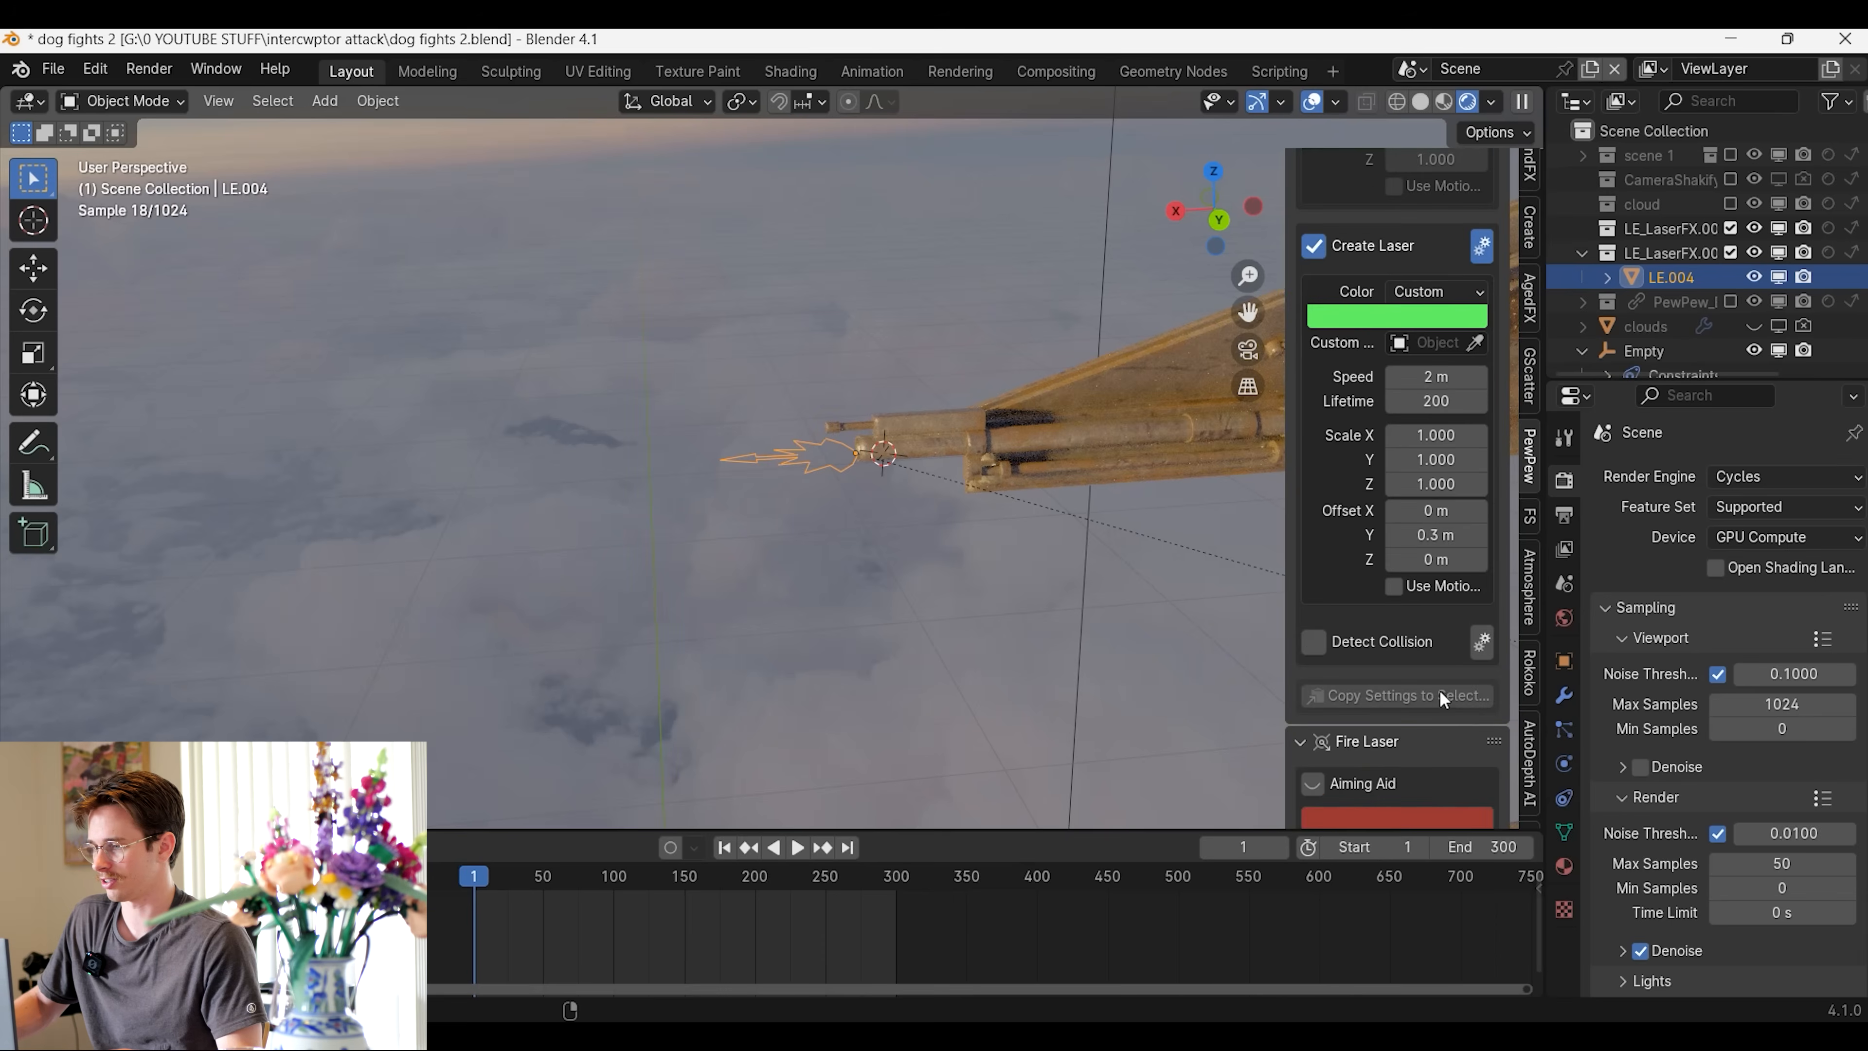
left_click_drag(1436, 484, 1522, 484)
scroll(1435, 535, "down", 7)
left_click(1410, 558)
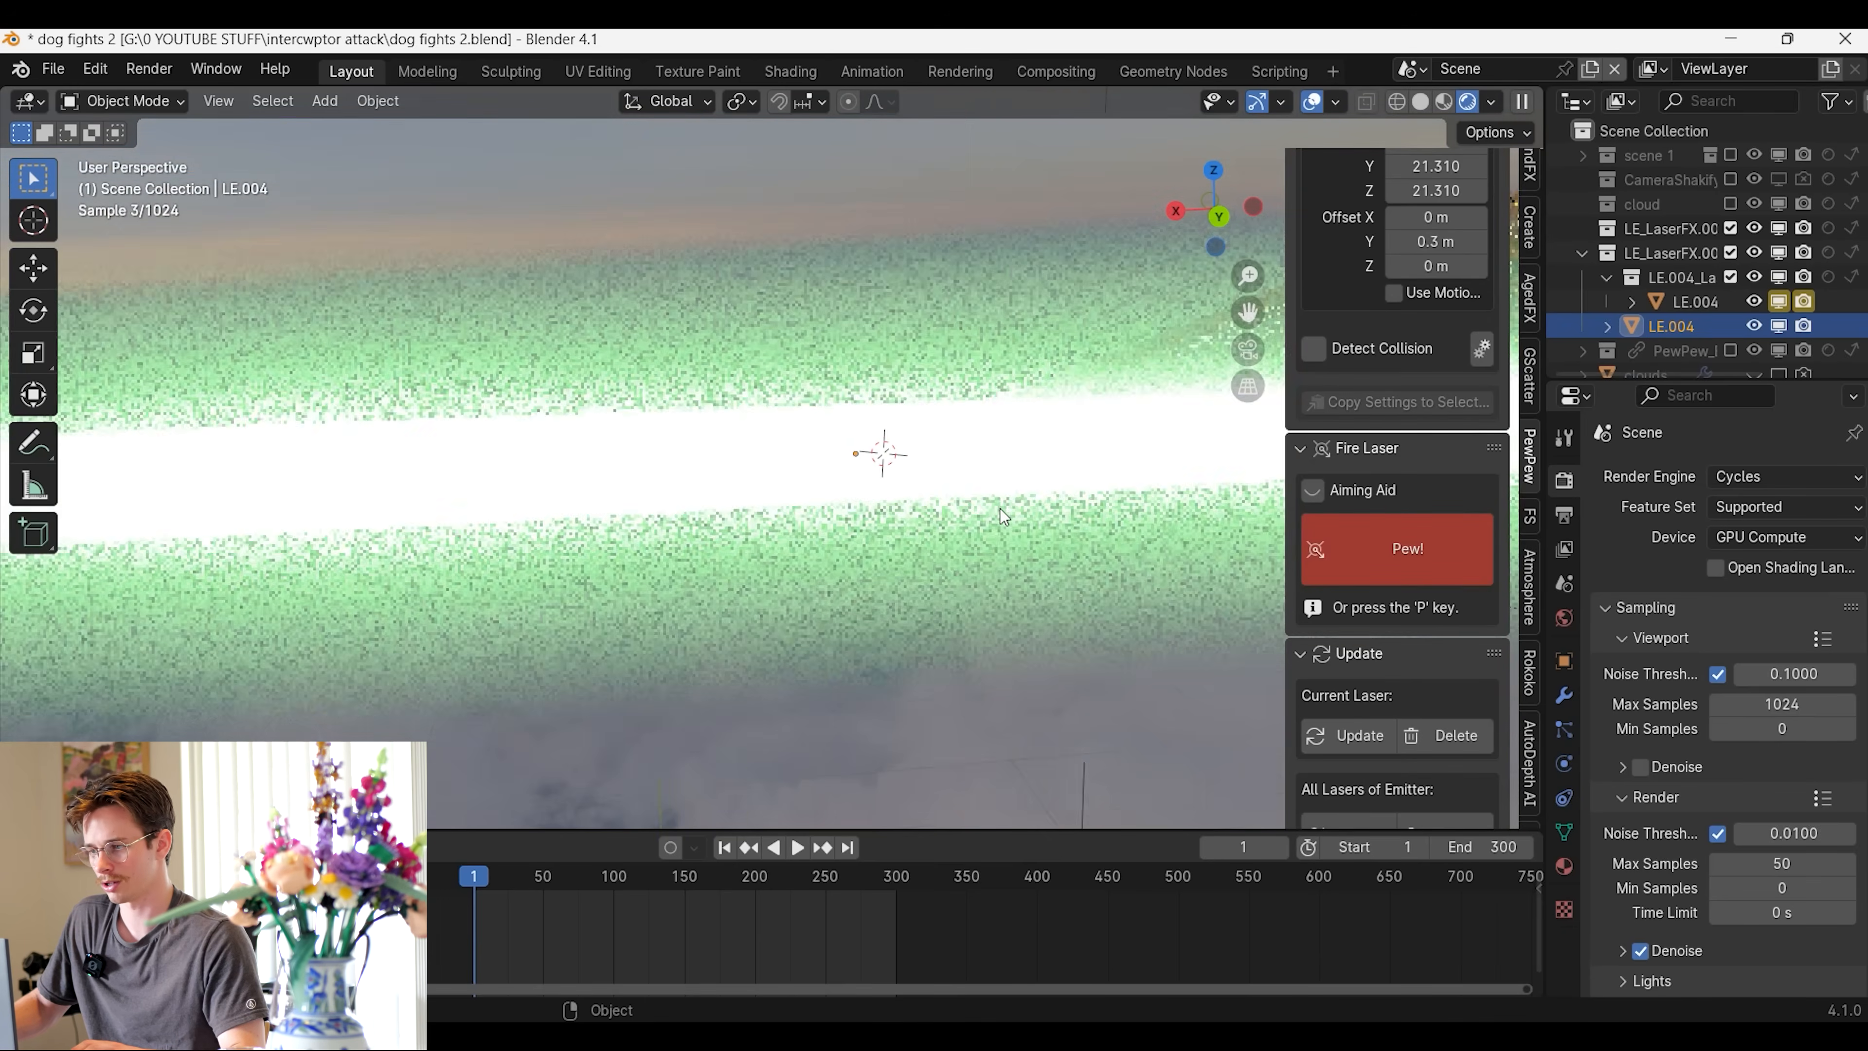
scroll(1416, 663, "down", 1)
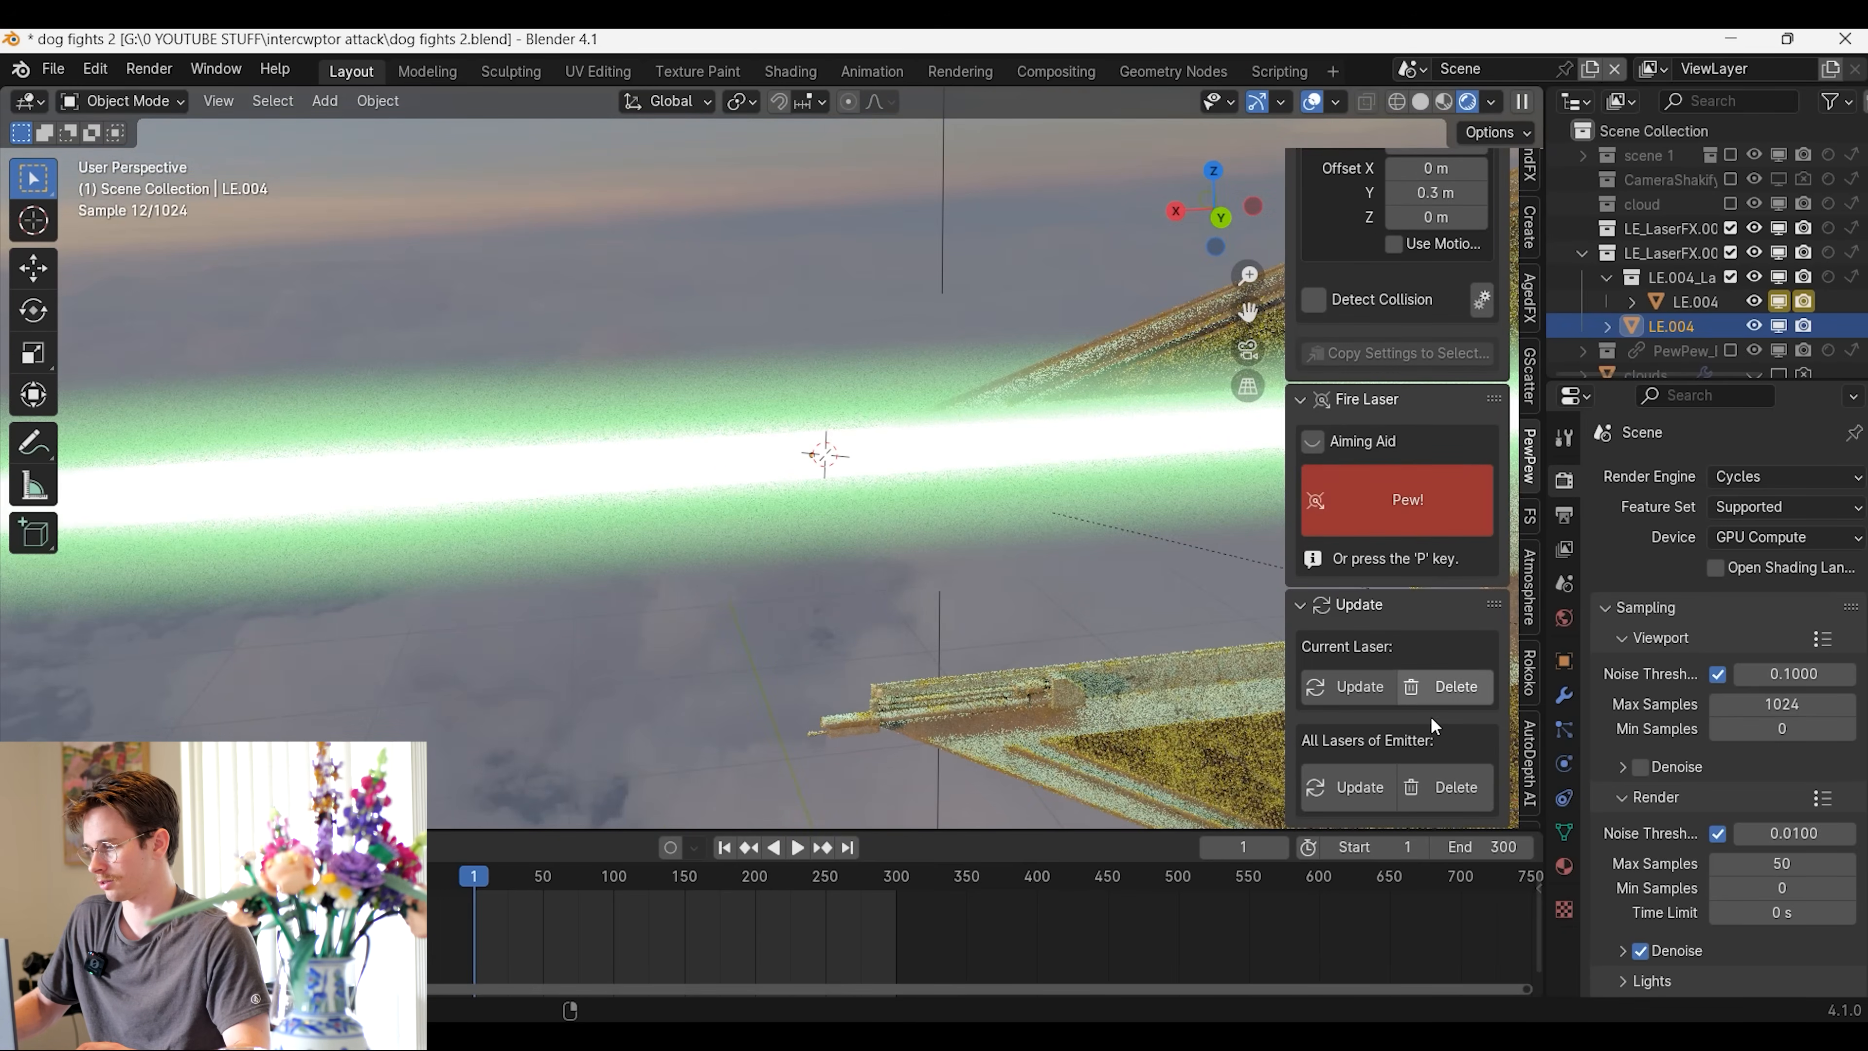
left_click(1443, 784)
scroll(1427, 535, "up", 7)
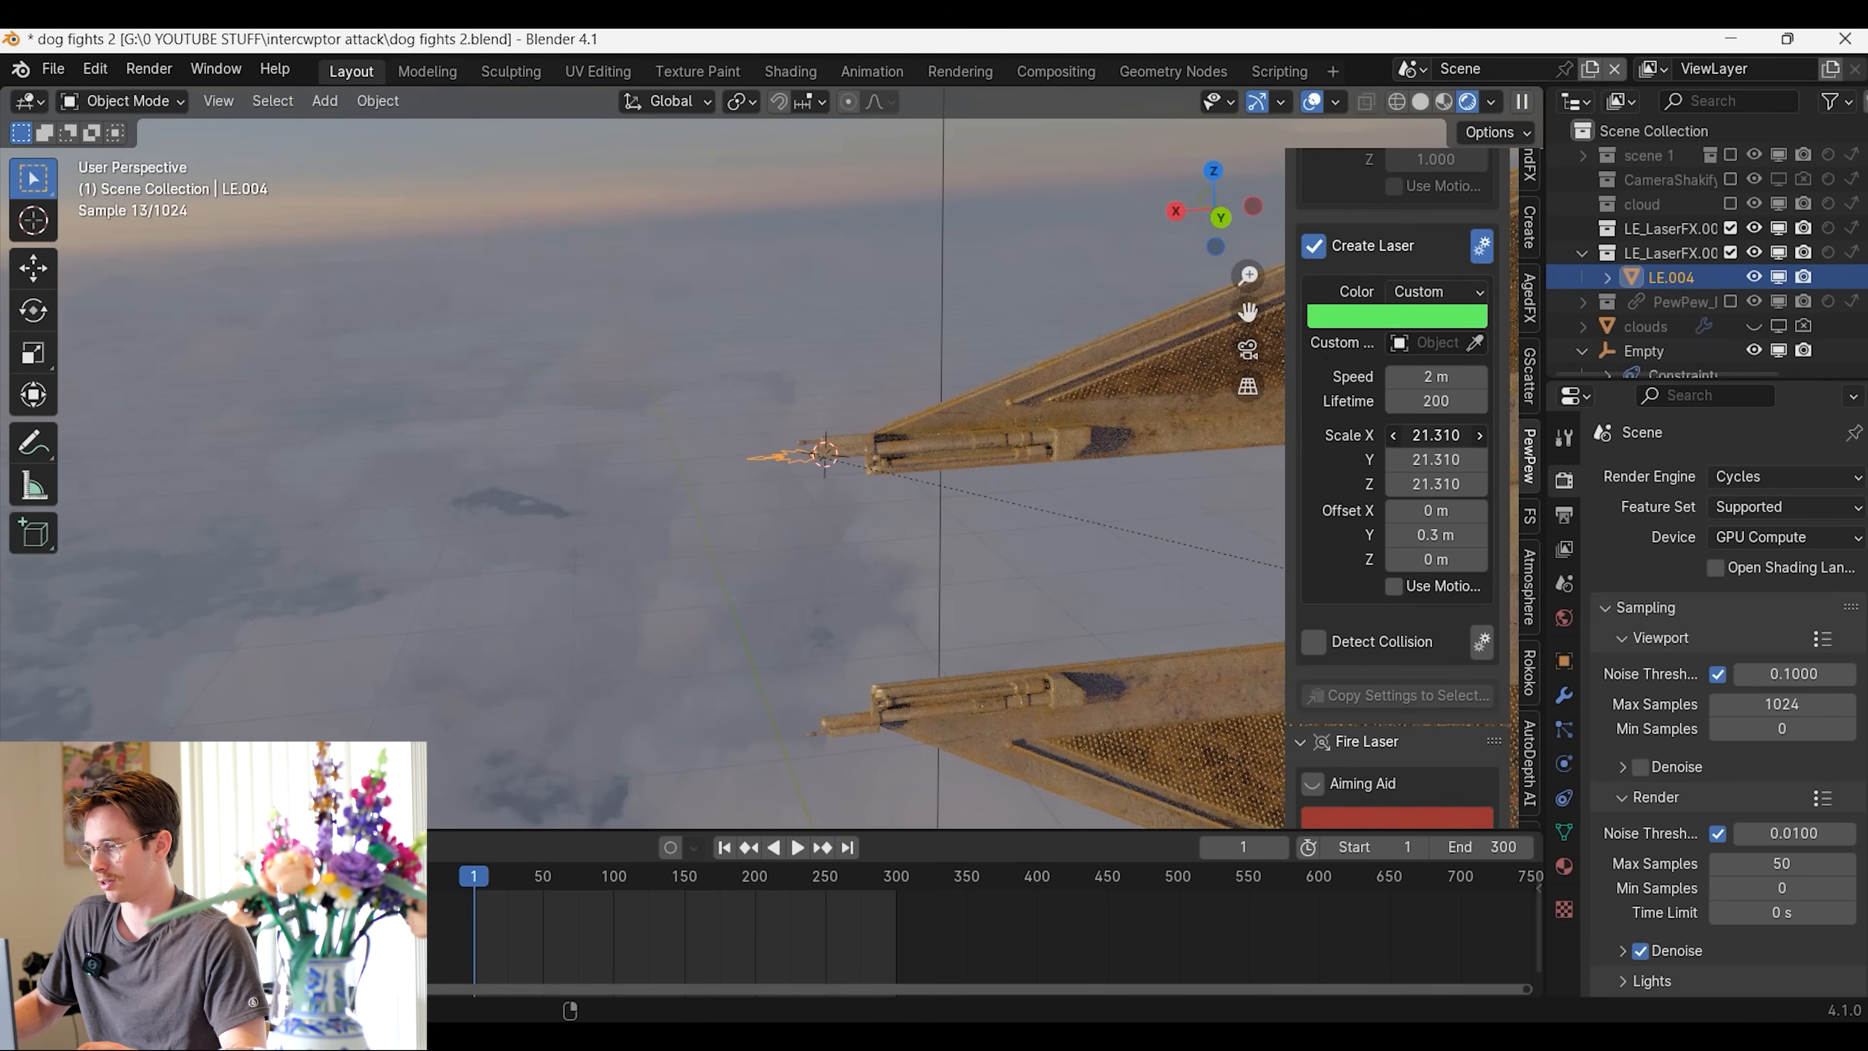
Set the laser scale to 3.160 on all axes, check it with a test shot, and clear the emitter's lasers
scroll(1427, 515, "down", 7)
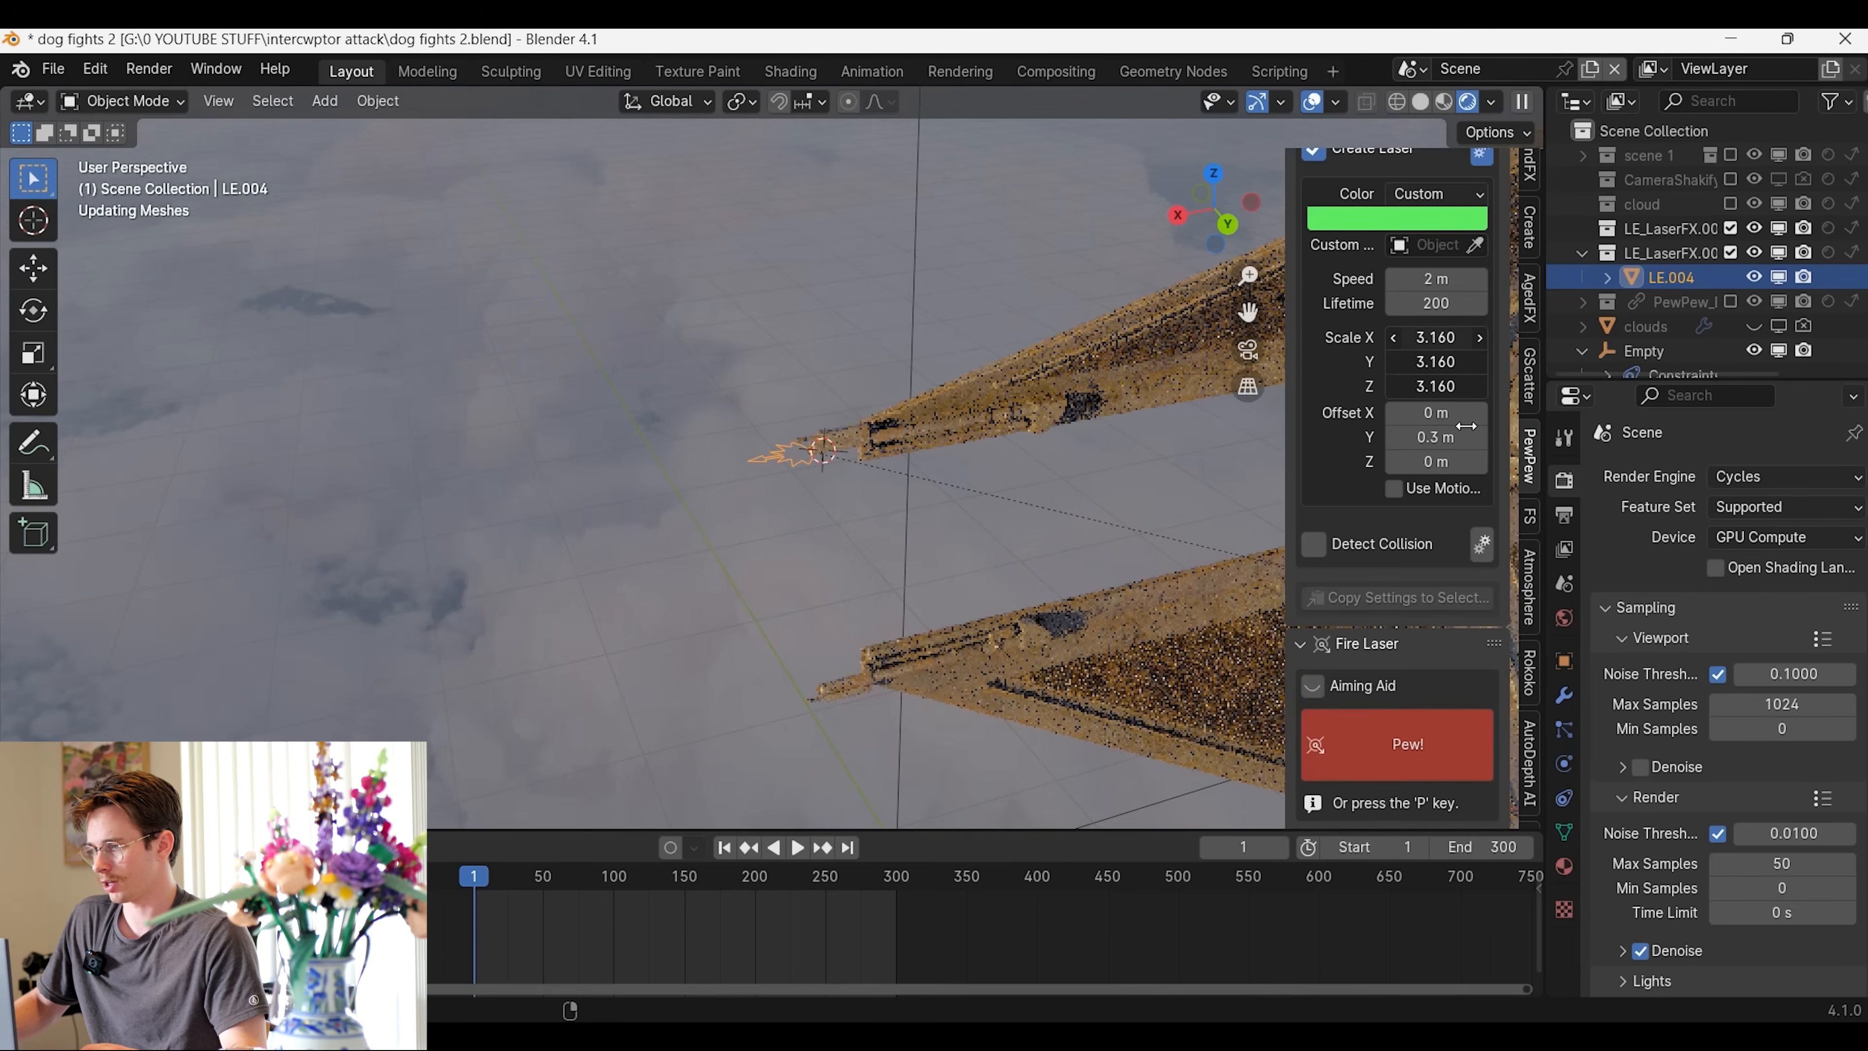
left_click(1425, 524)
middle_click_drag(1045, 472, 775, 479)
key("KP_0")
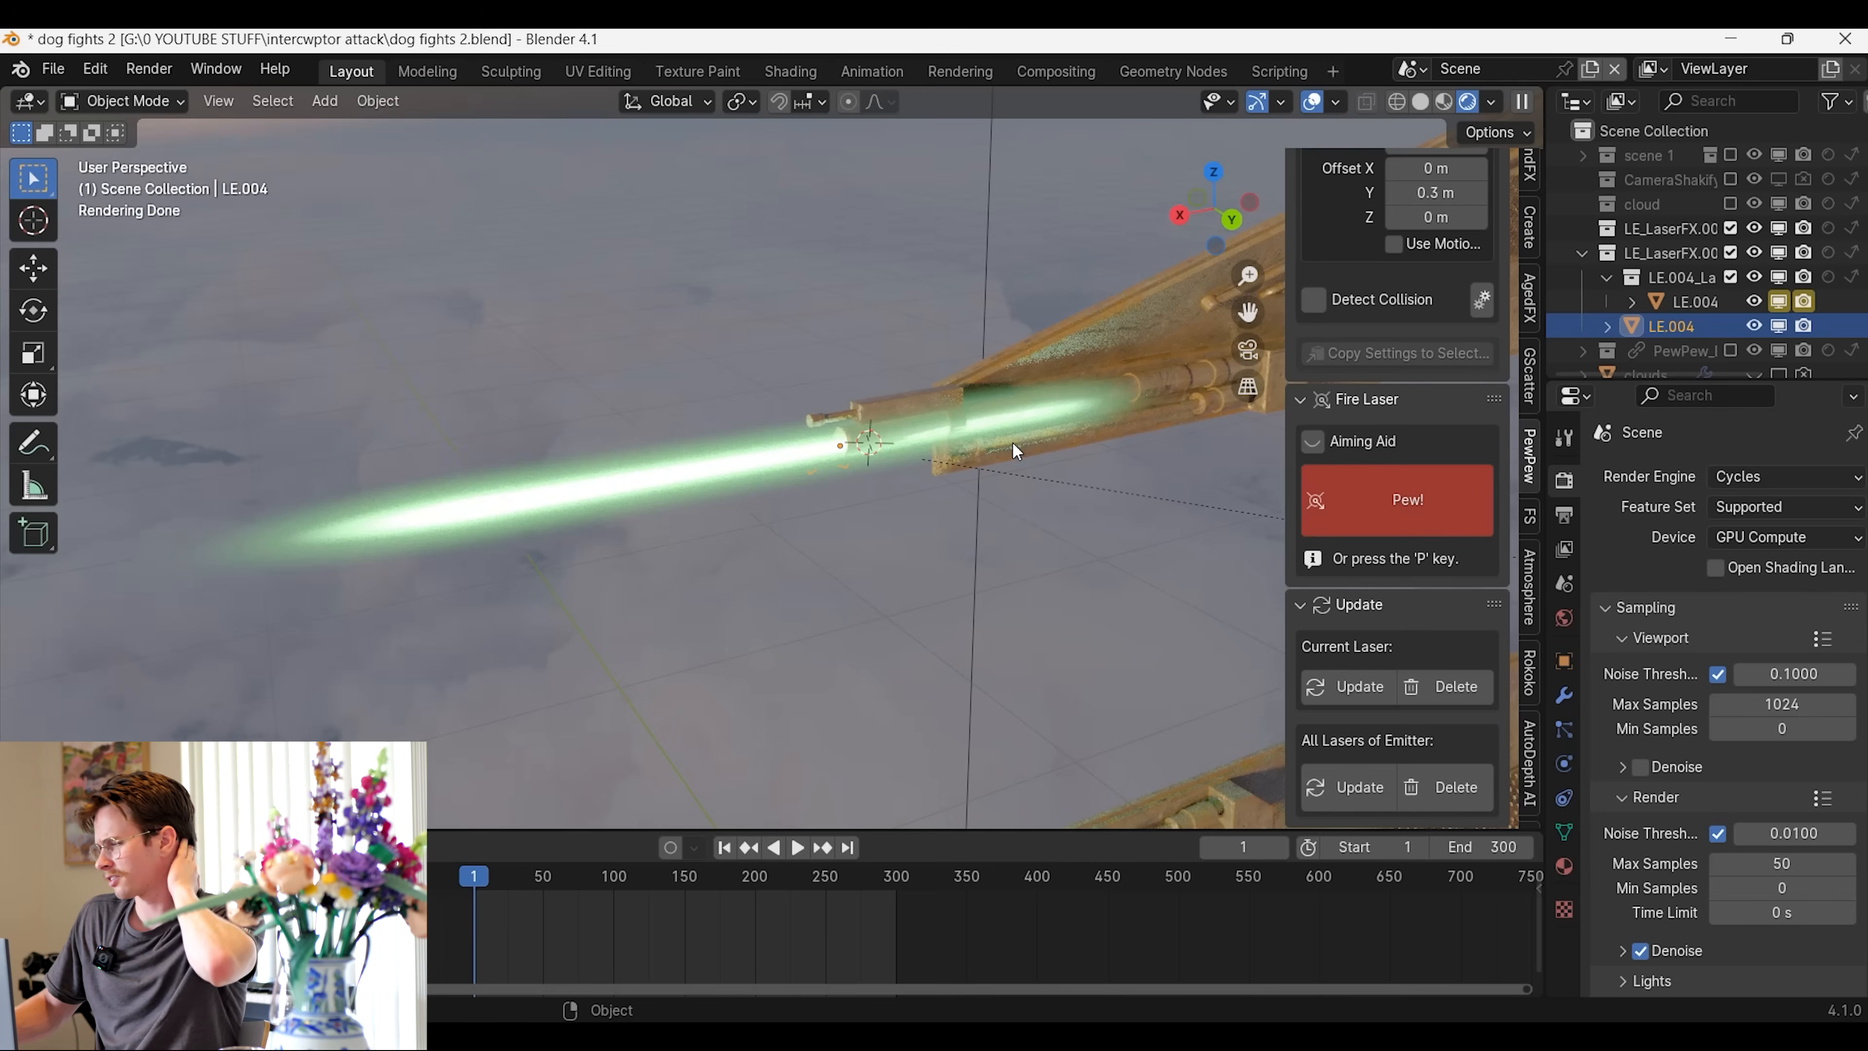
middle_click_drag(1283, 448, 1009, 439)
scroll(1009, 440, "down", 3)
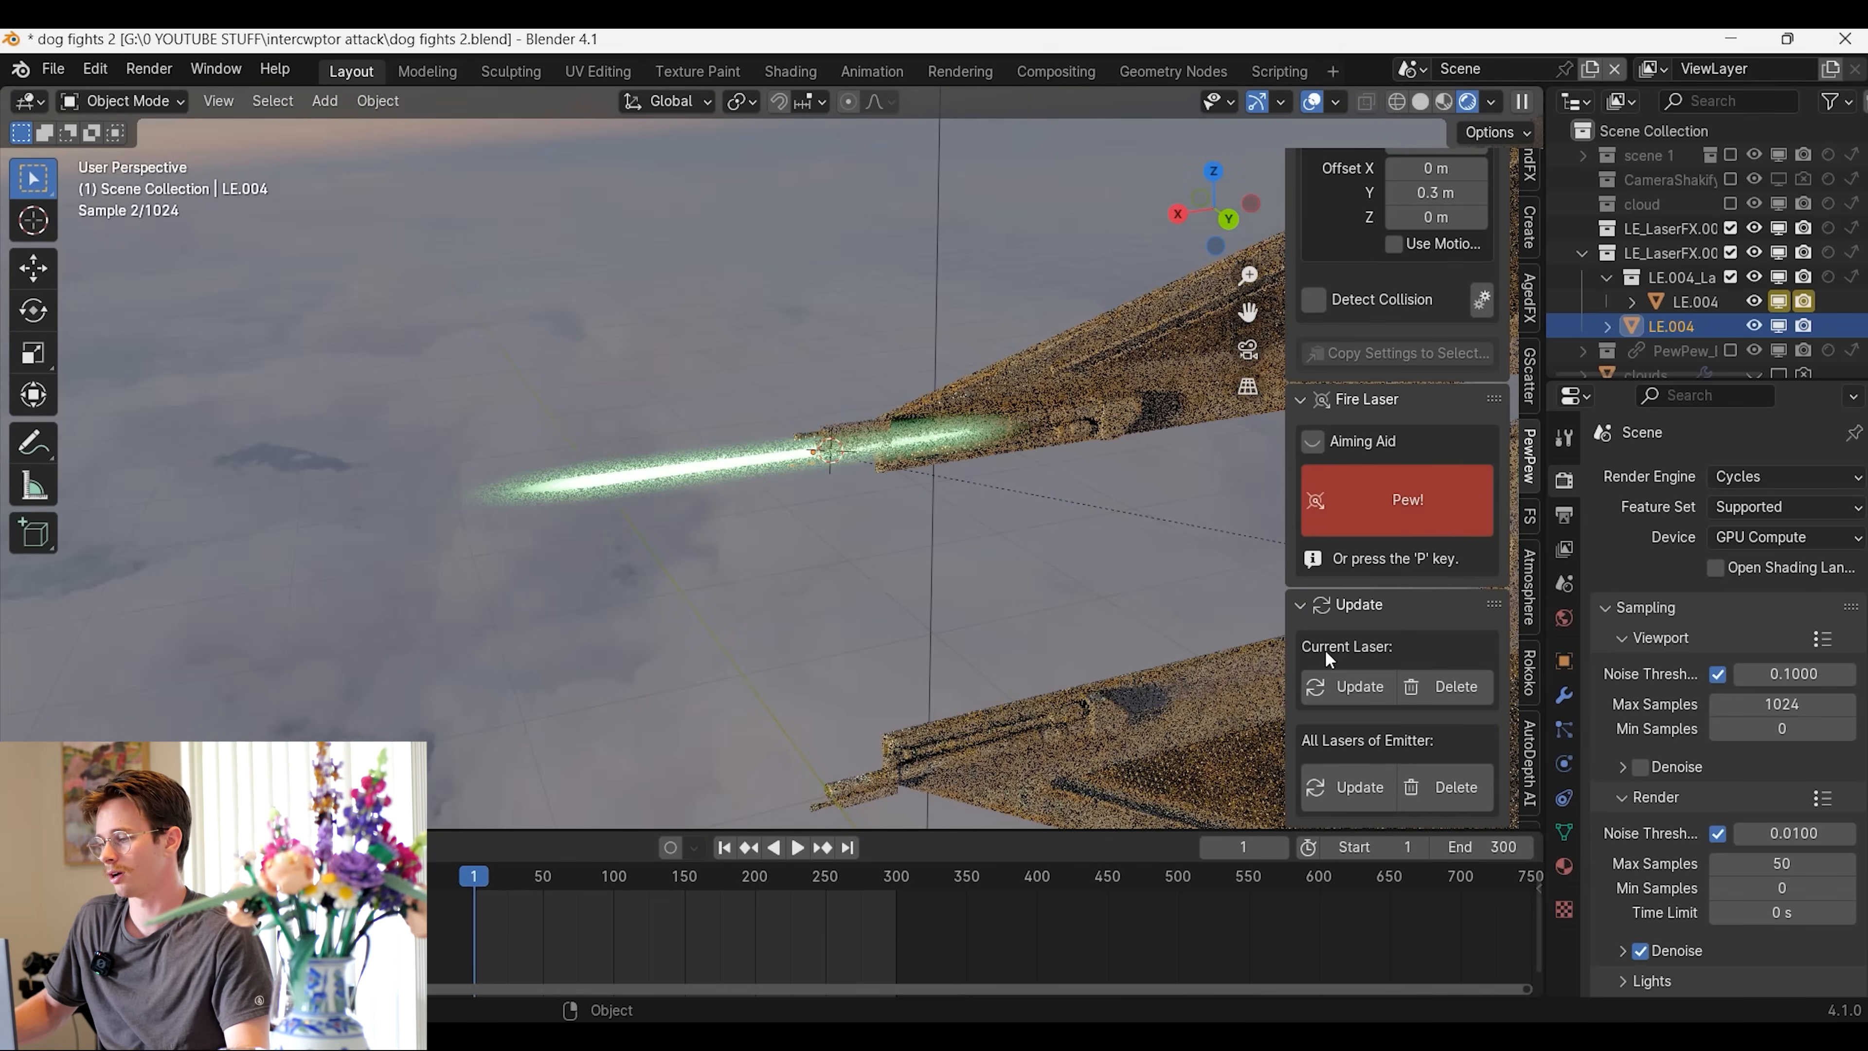
left_click(1405, 787)
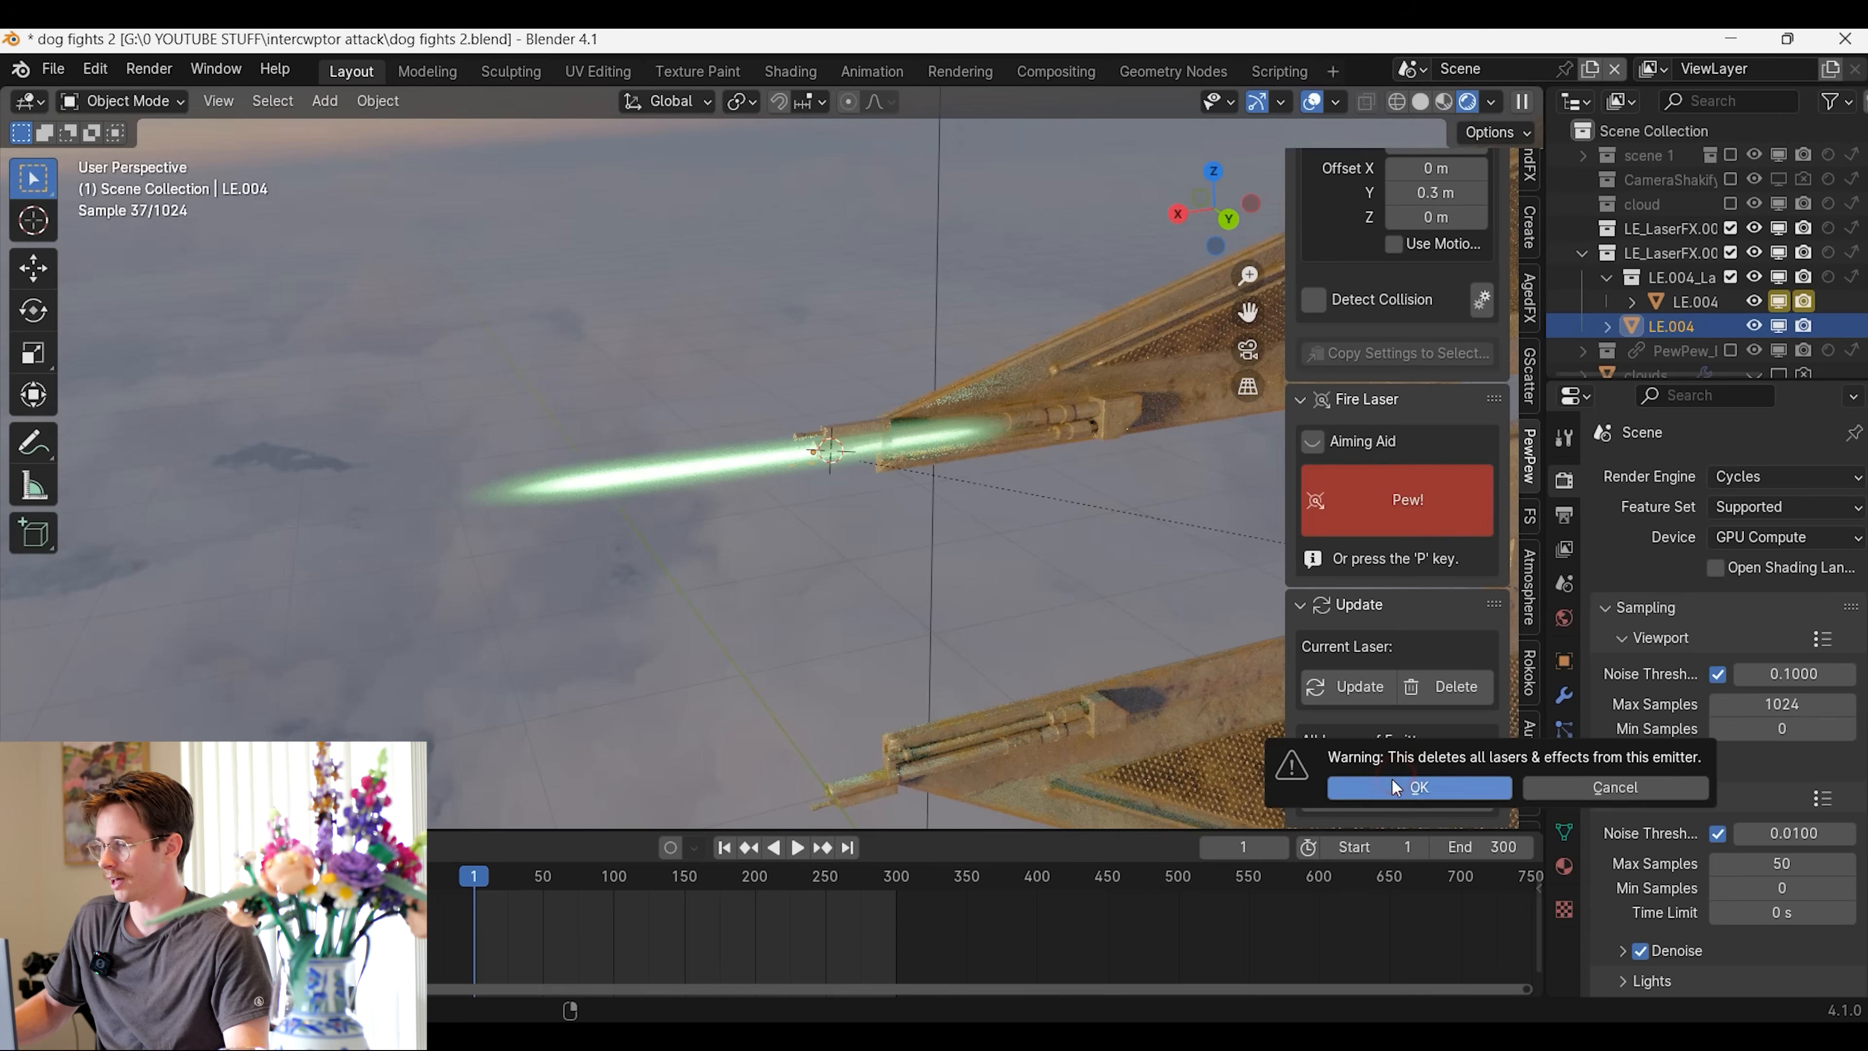
left_click(1395, 787)
scroll(1397, 508, "up", 5)
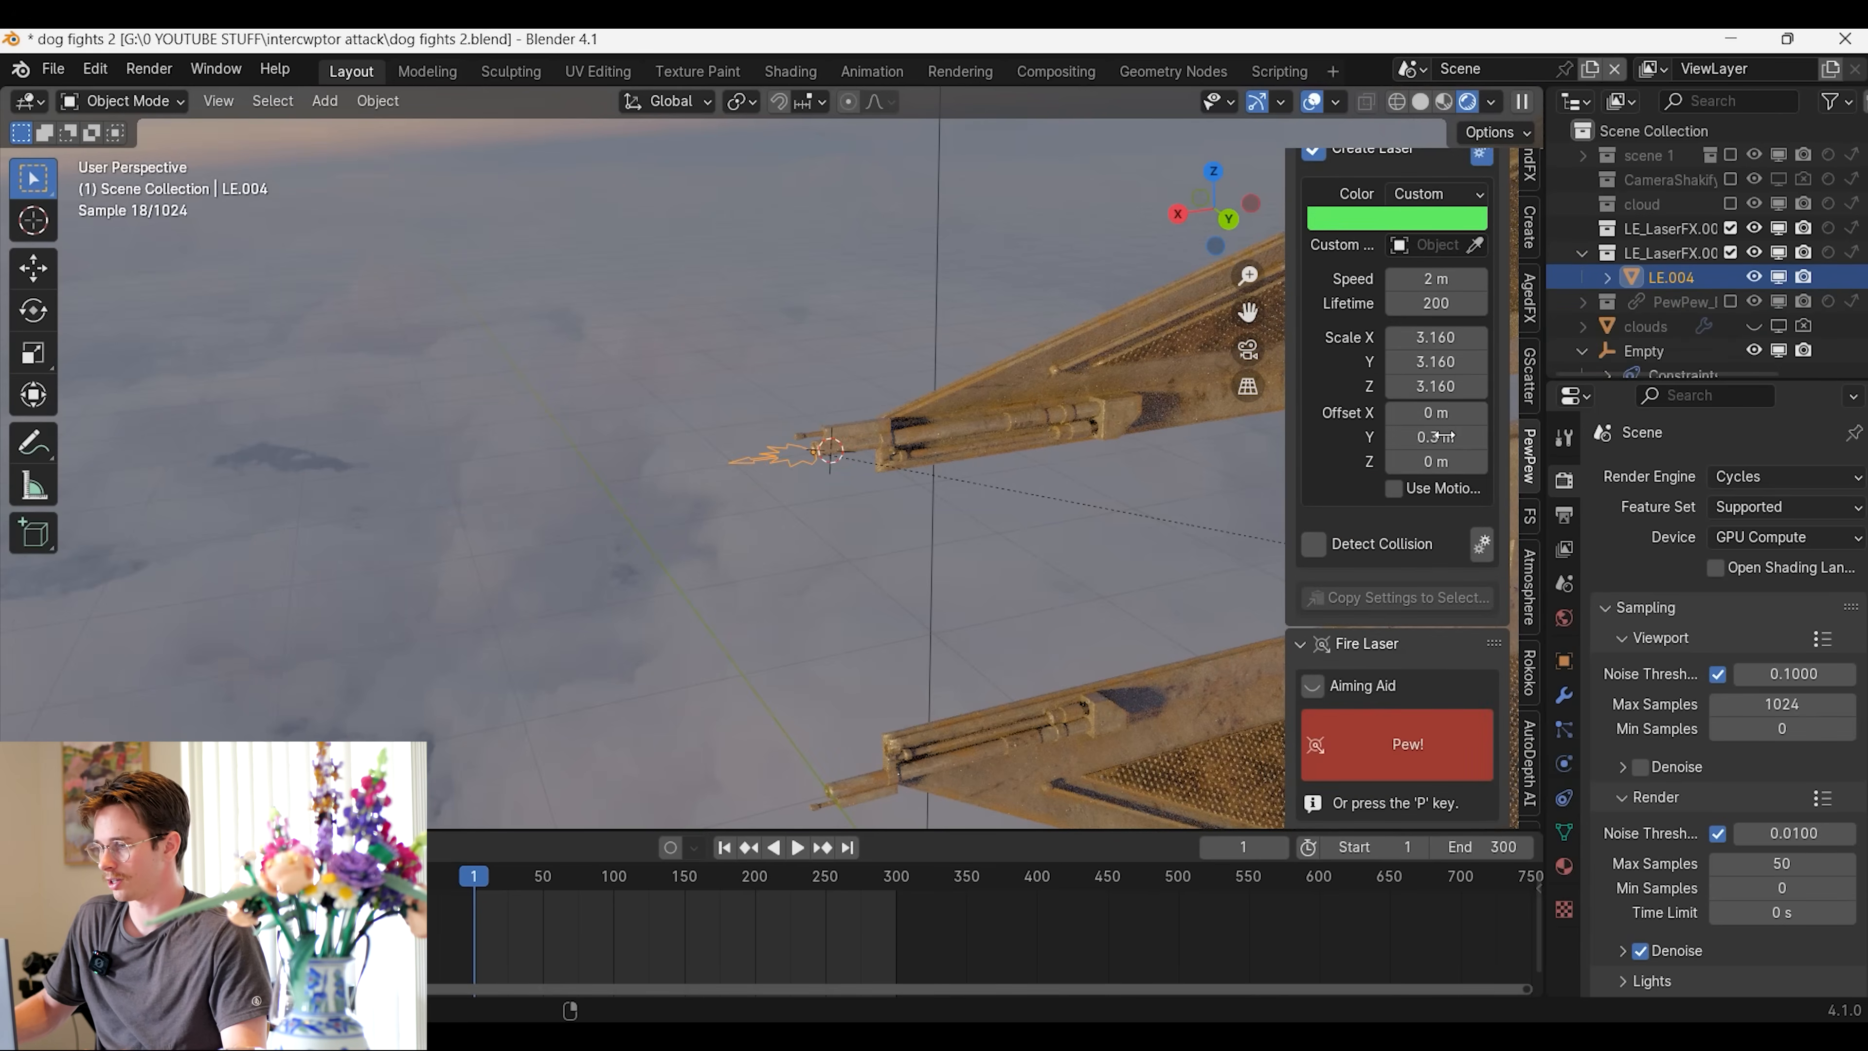
Try a laser Y offset of 1.56 m with a test shot, and delete the emitter's lasers
left_click_drag(1442, 437, 1515, 439)
left_click(1422, 762)
scroll(922, 527, "down", 5)
middle_click_drag(923, 527, 834, 584)
scroll(1429, 752, "down", 5)
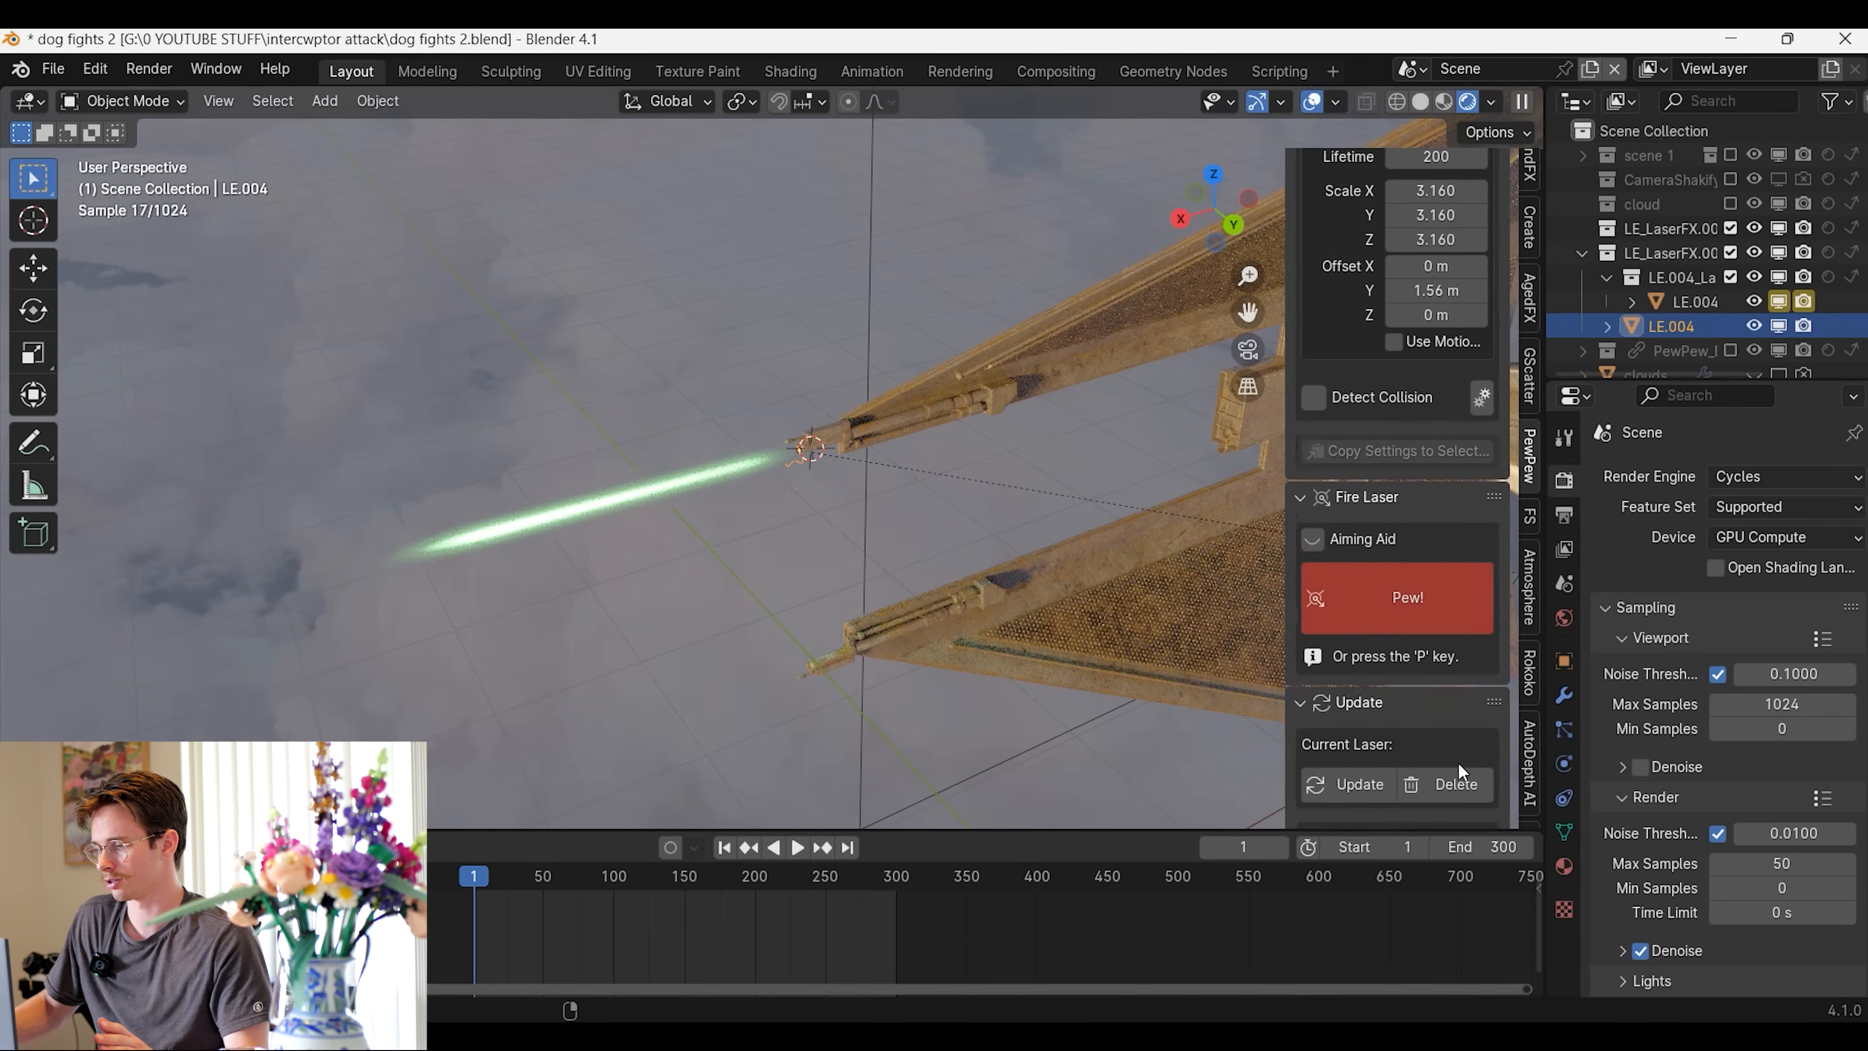
left_click(1460, 761)
left_click(1459, 761)
Try a laser Y scale of 11.440 and fire a test shot to judge its length
scroll(1459, 628, "up", 6)
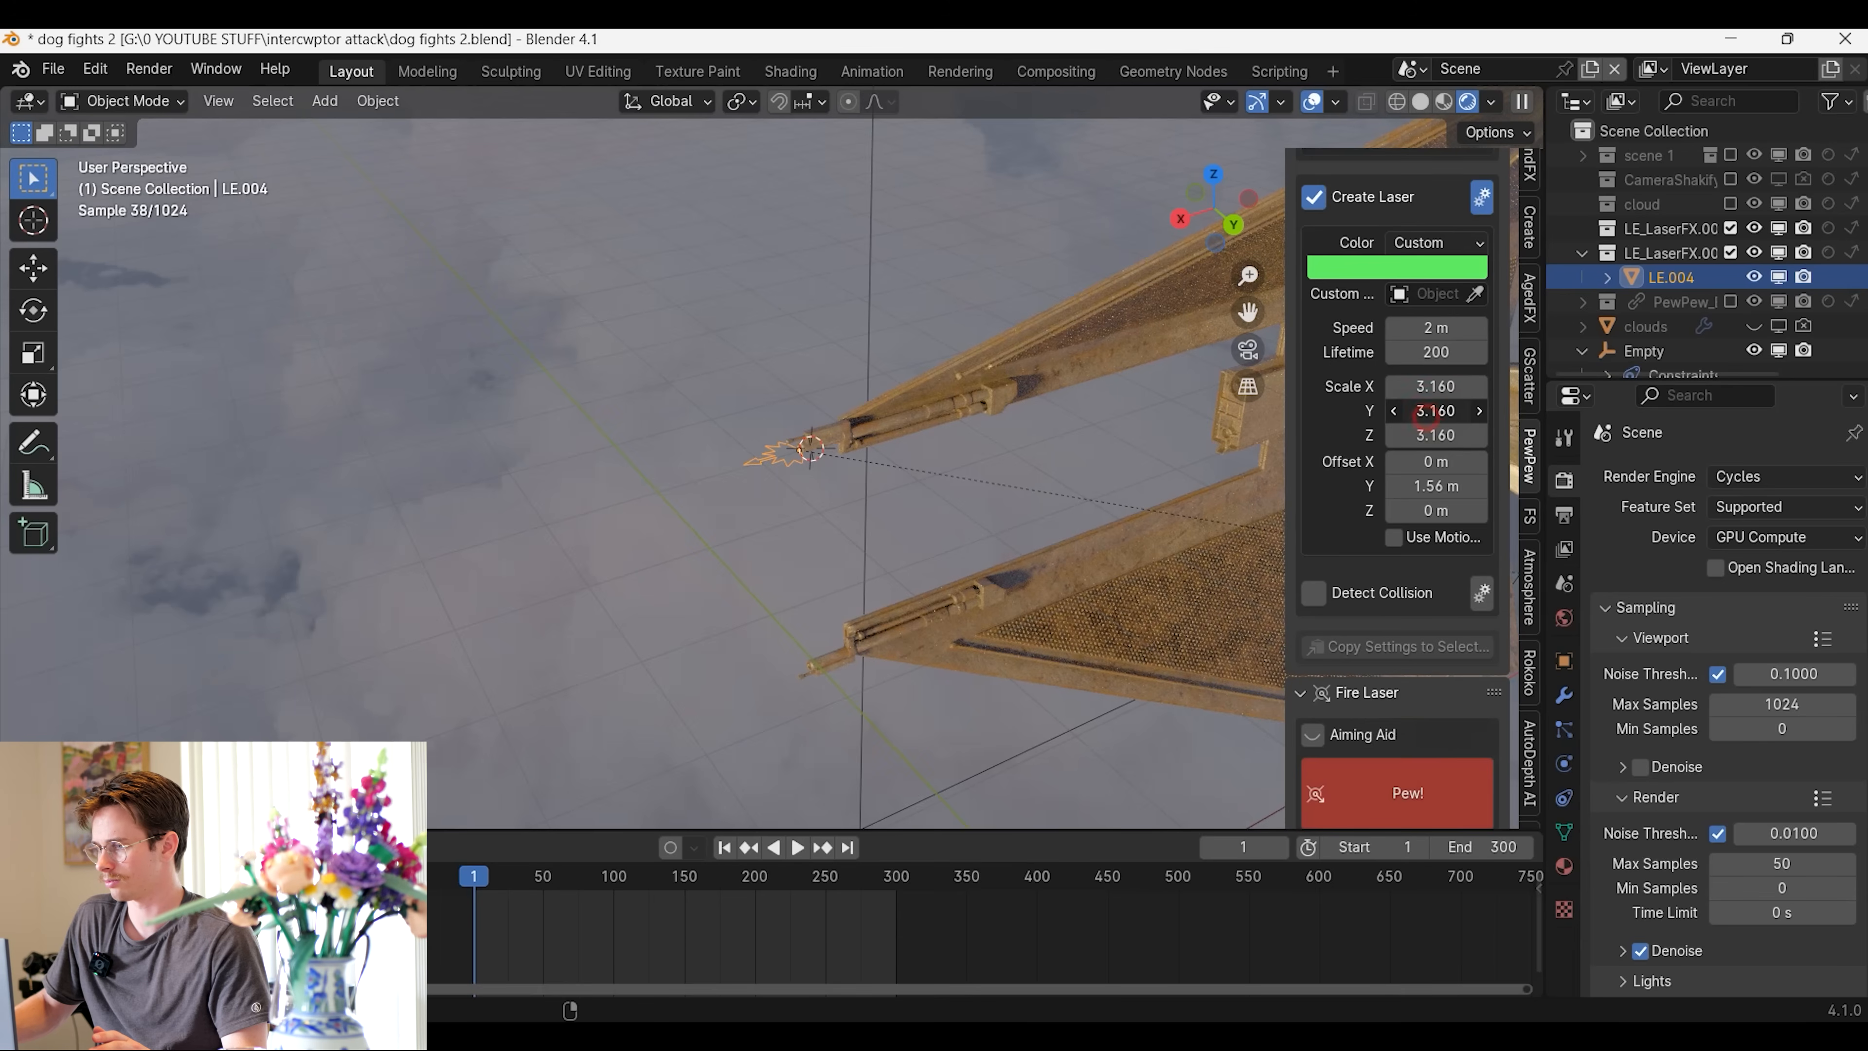
left_click_drag(1427, 412, 1478, 412)
left_click(1418, 772)
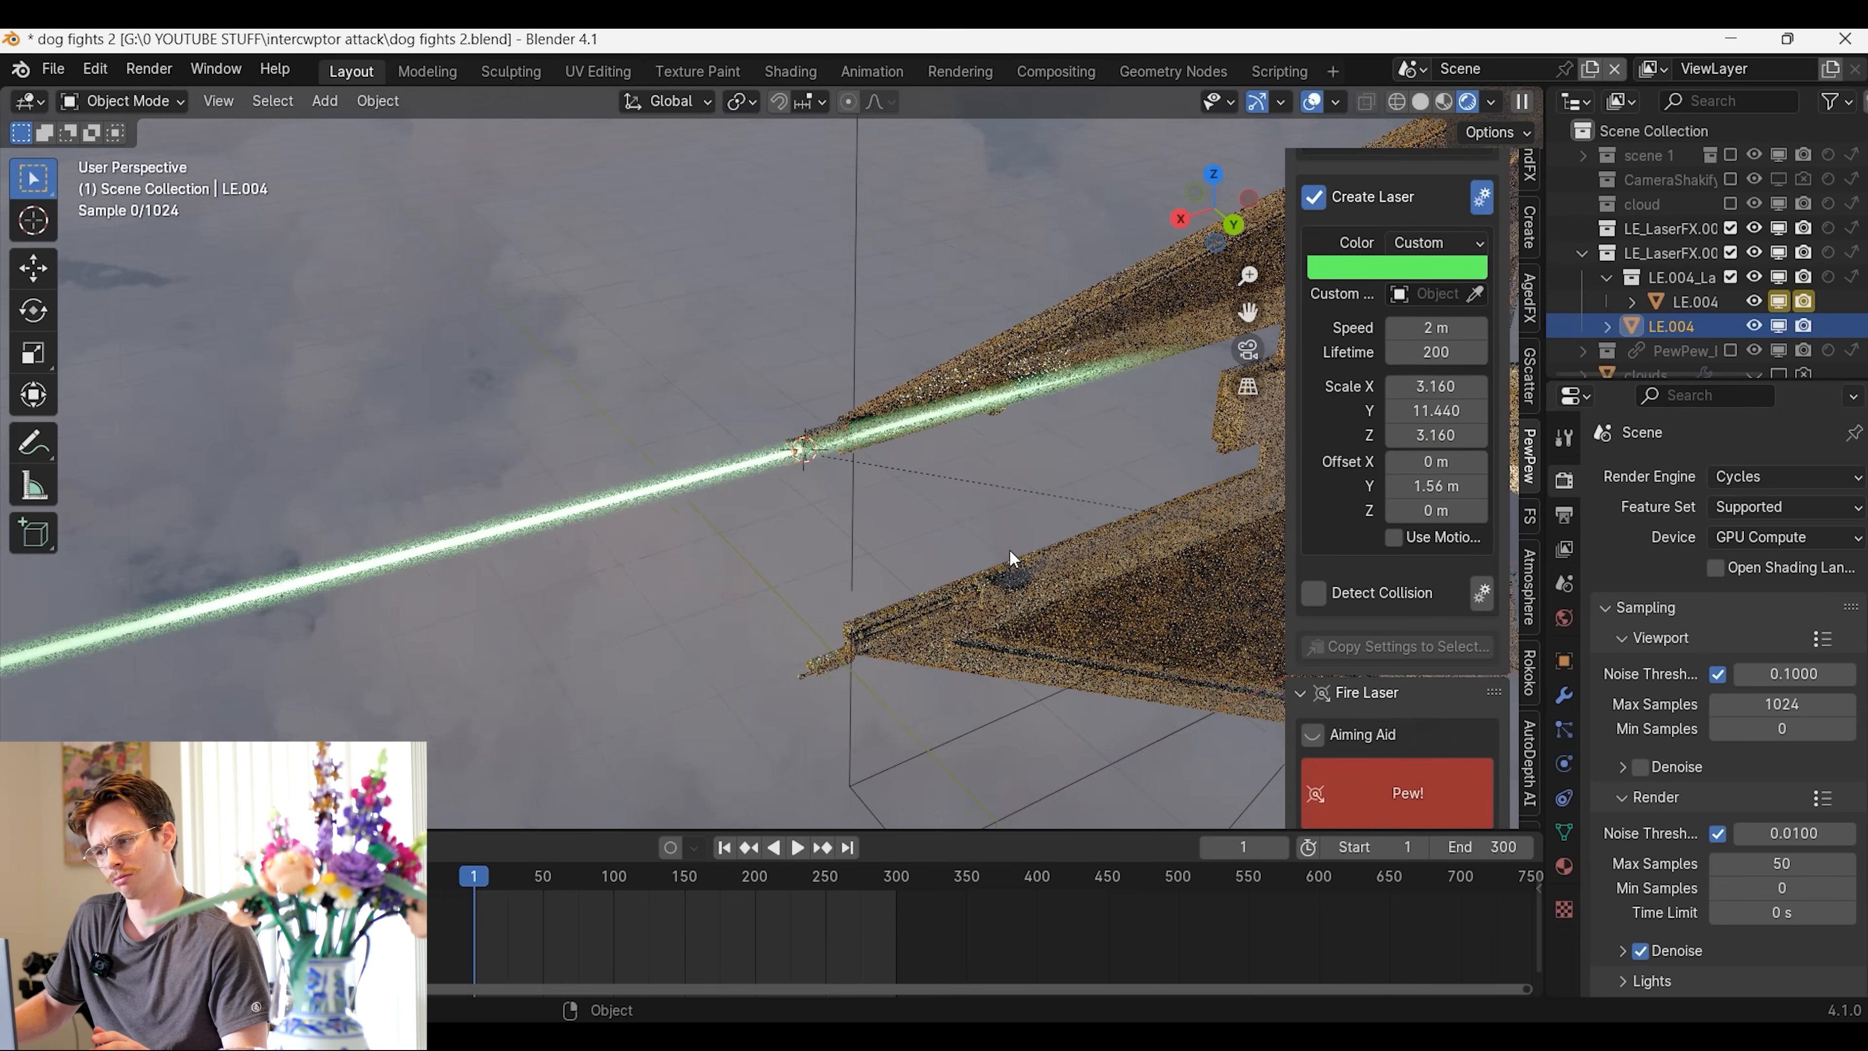
scroll(1011, 559, "down", 3)
scroll(962, 579, "up", 1)
scroll(1453, 708, "down", 5)
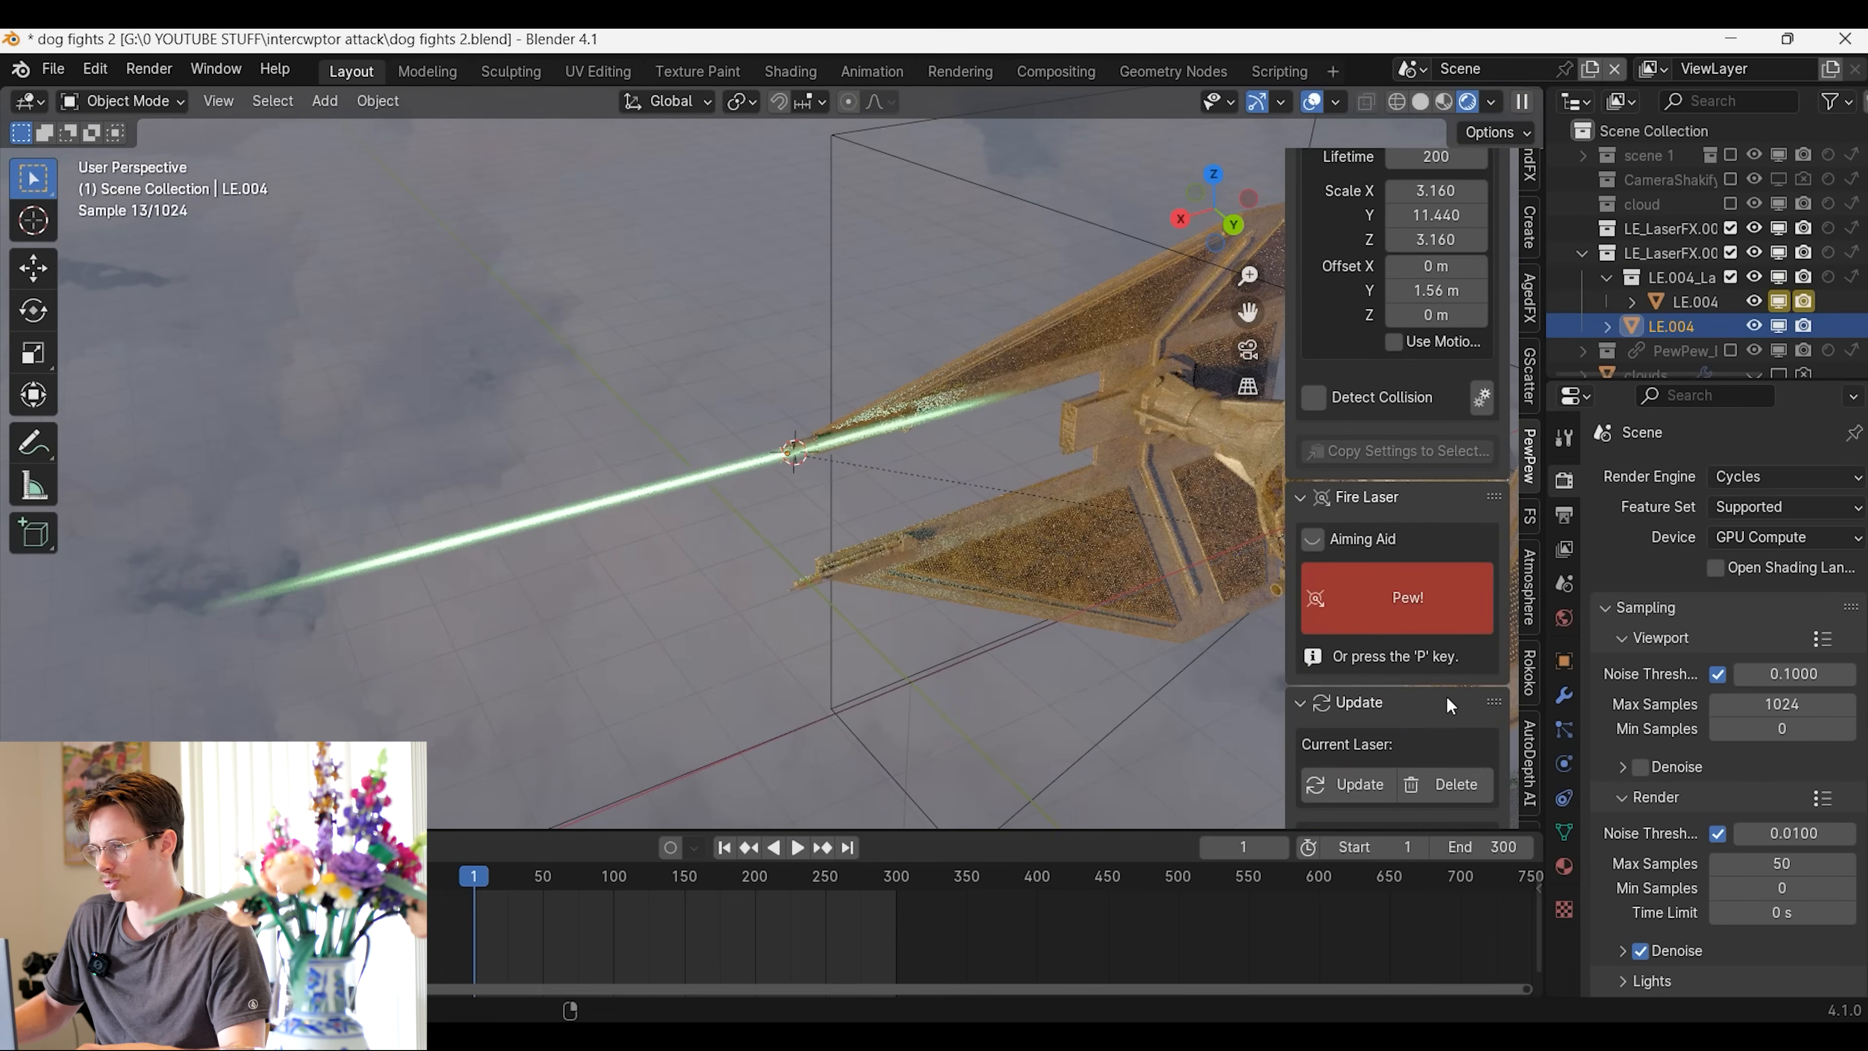
Set the laser's Y scale to 7.750 and Y offset to 2.86 m, testing with a shot and clearing the emitter's lasers
scroll(1453, 603, "up", 5)
left_click_drag(1456, 460, 1420, 460)
left_click_drag(1436, 535, 1471, 535)
left_click(1431, 688)
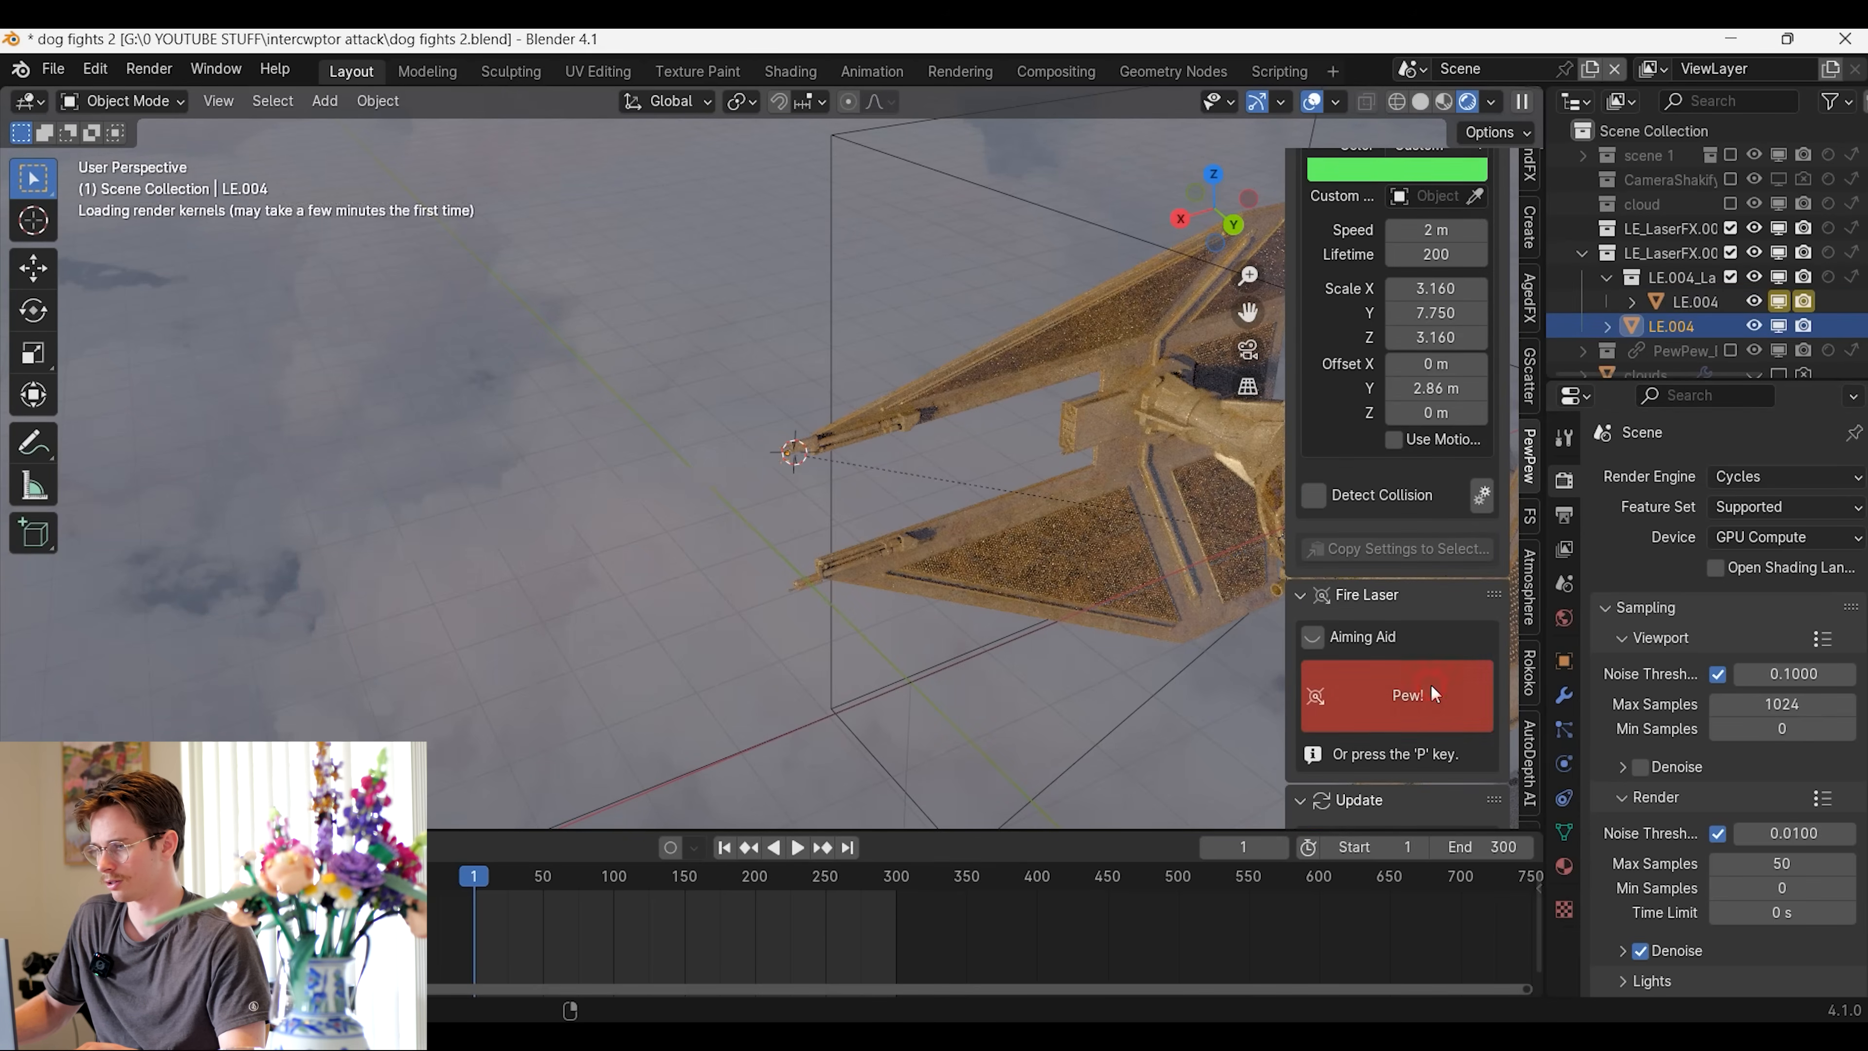
scroll(1501, 773, "down", 5)
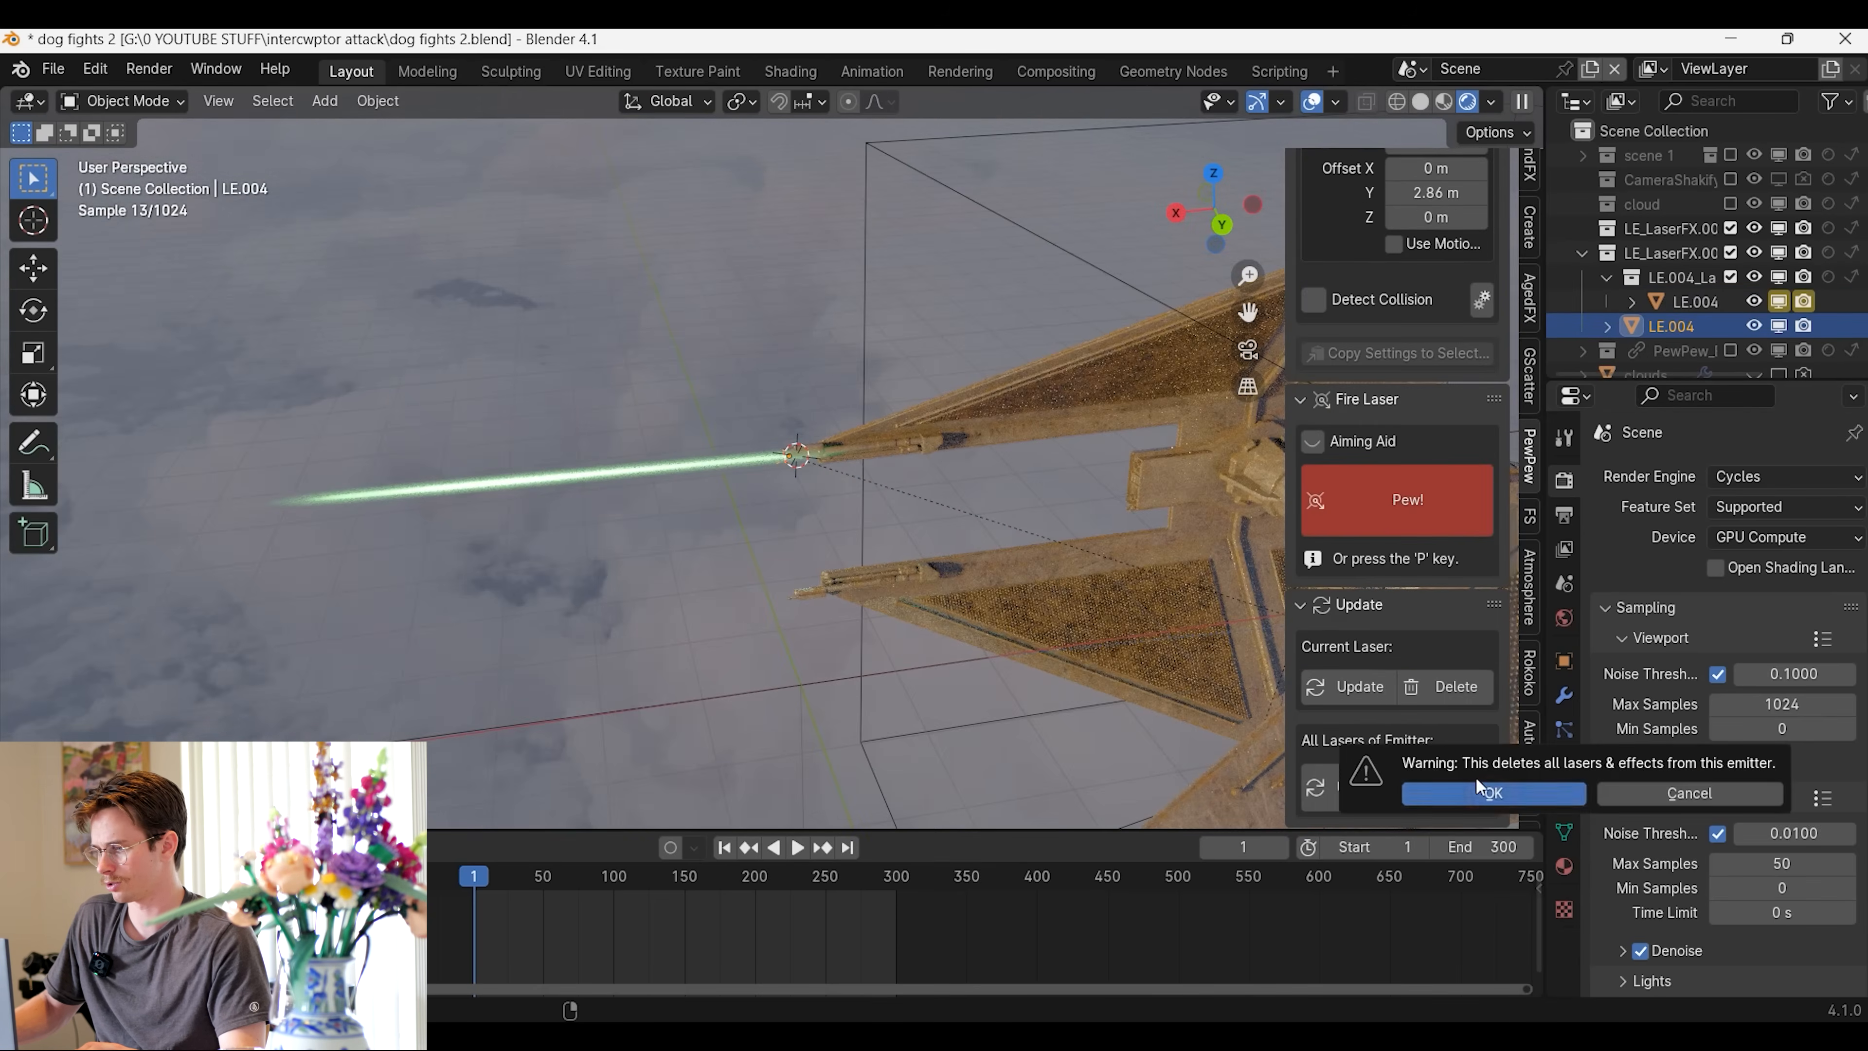
left_click(1474, 787)
Set the laser's Y offset to 3.56 m and fire it from the cannon's muzzle at frame 1
scroll(1411, 639, "up", 5)
left_click_drag(1431, 442, 1471, 441)
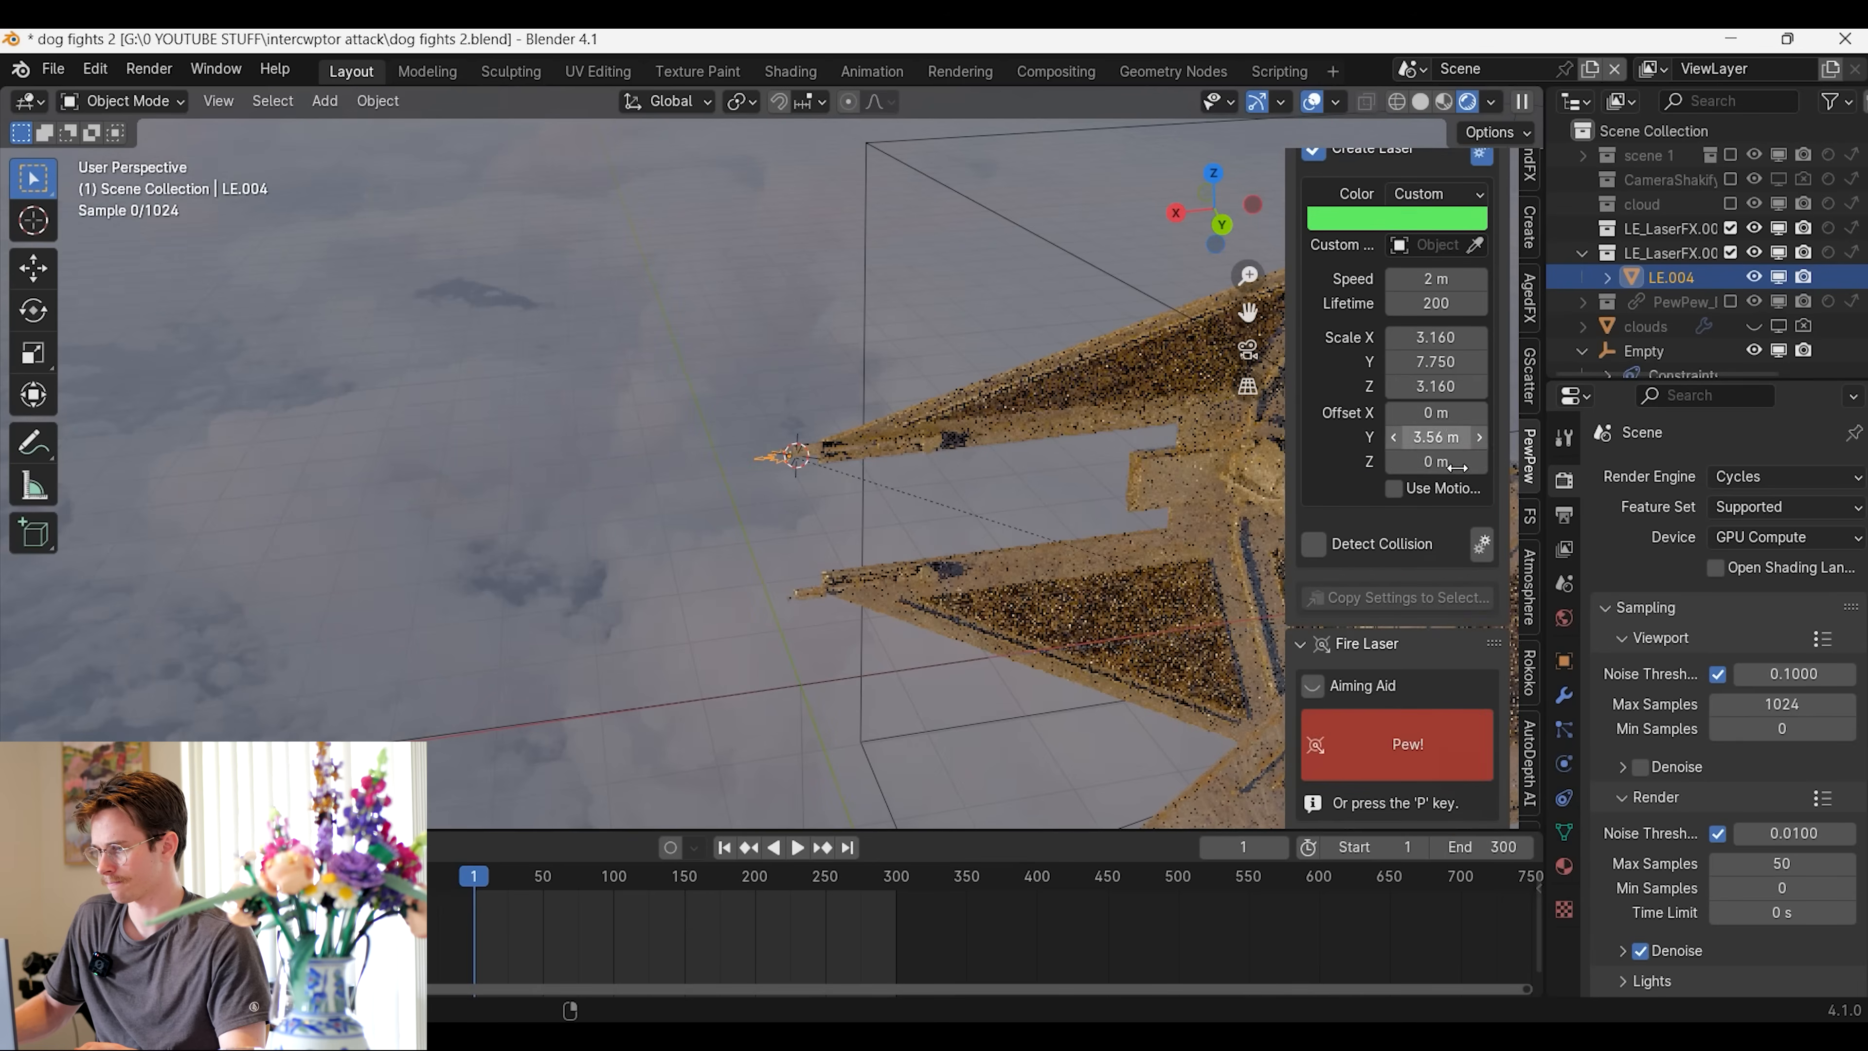
left_click(1455, 715)
middle_click_drag(974, 512, 826, 492)
scroll(1434, 762, "down", 5)
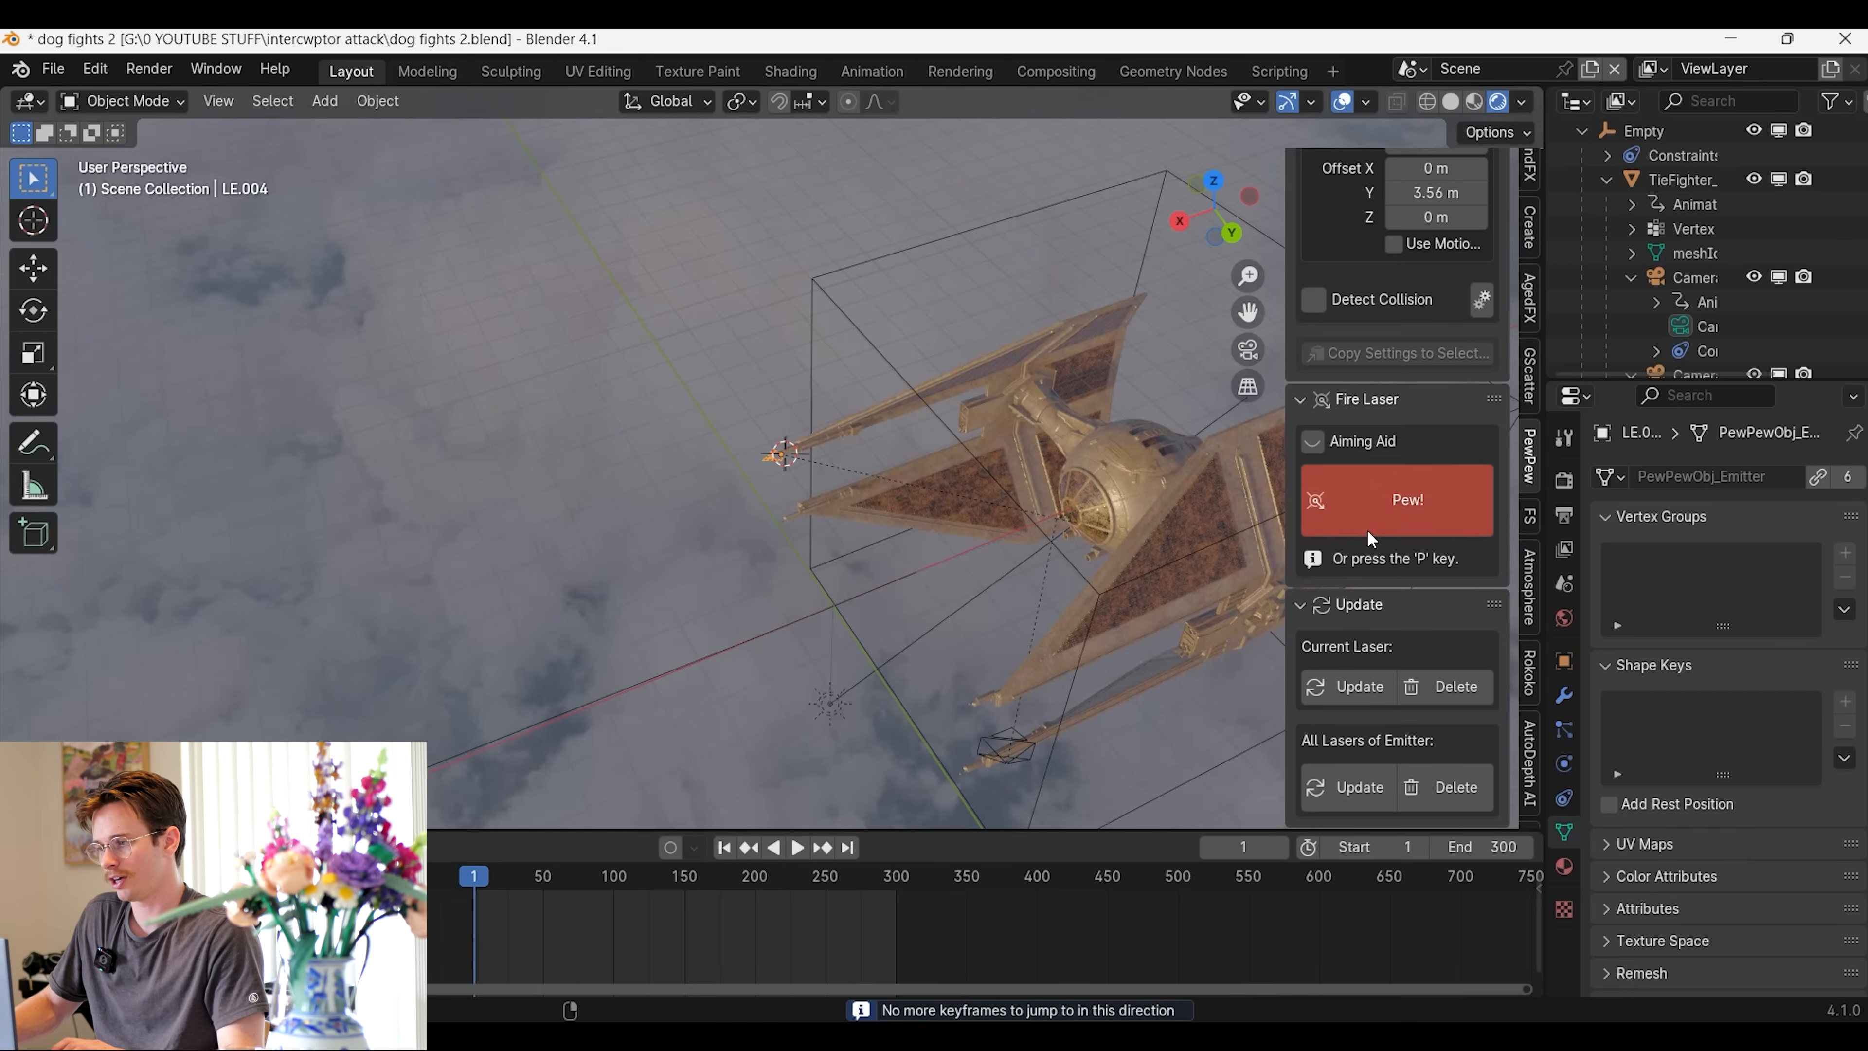
left_click(1332, 519)
Play the animation from outside views to check the laser's flight relative to the TIE fighter and its path
key("space")
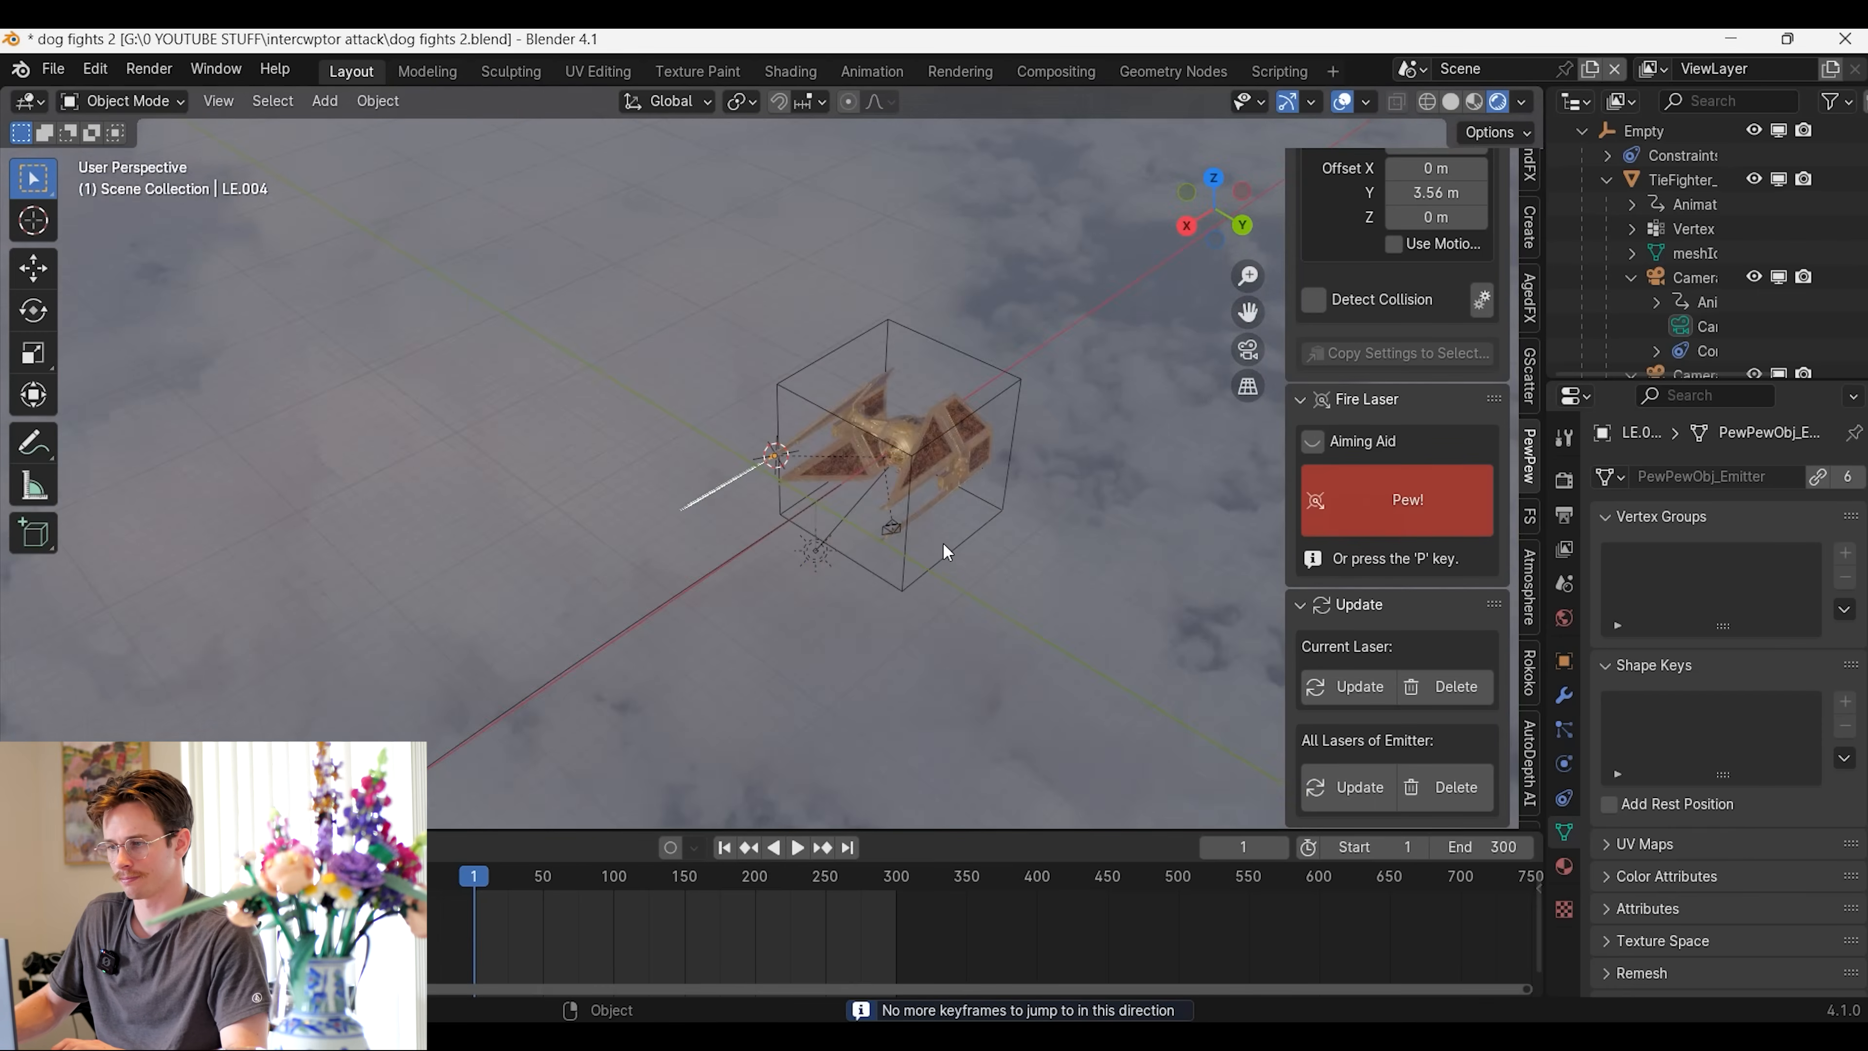
middle_click_drag(513, 660, 697, 647)
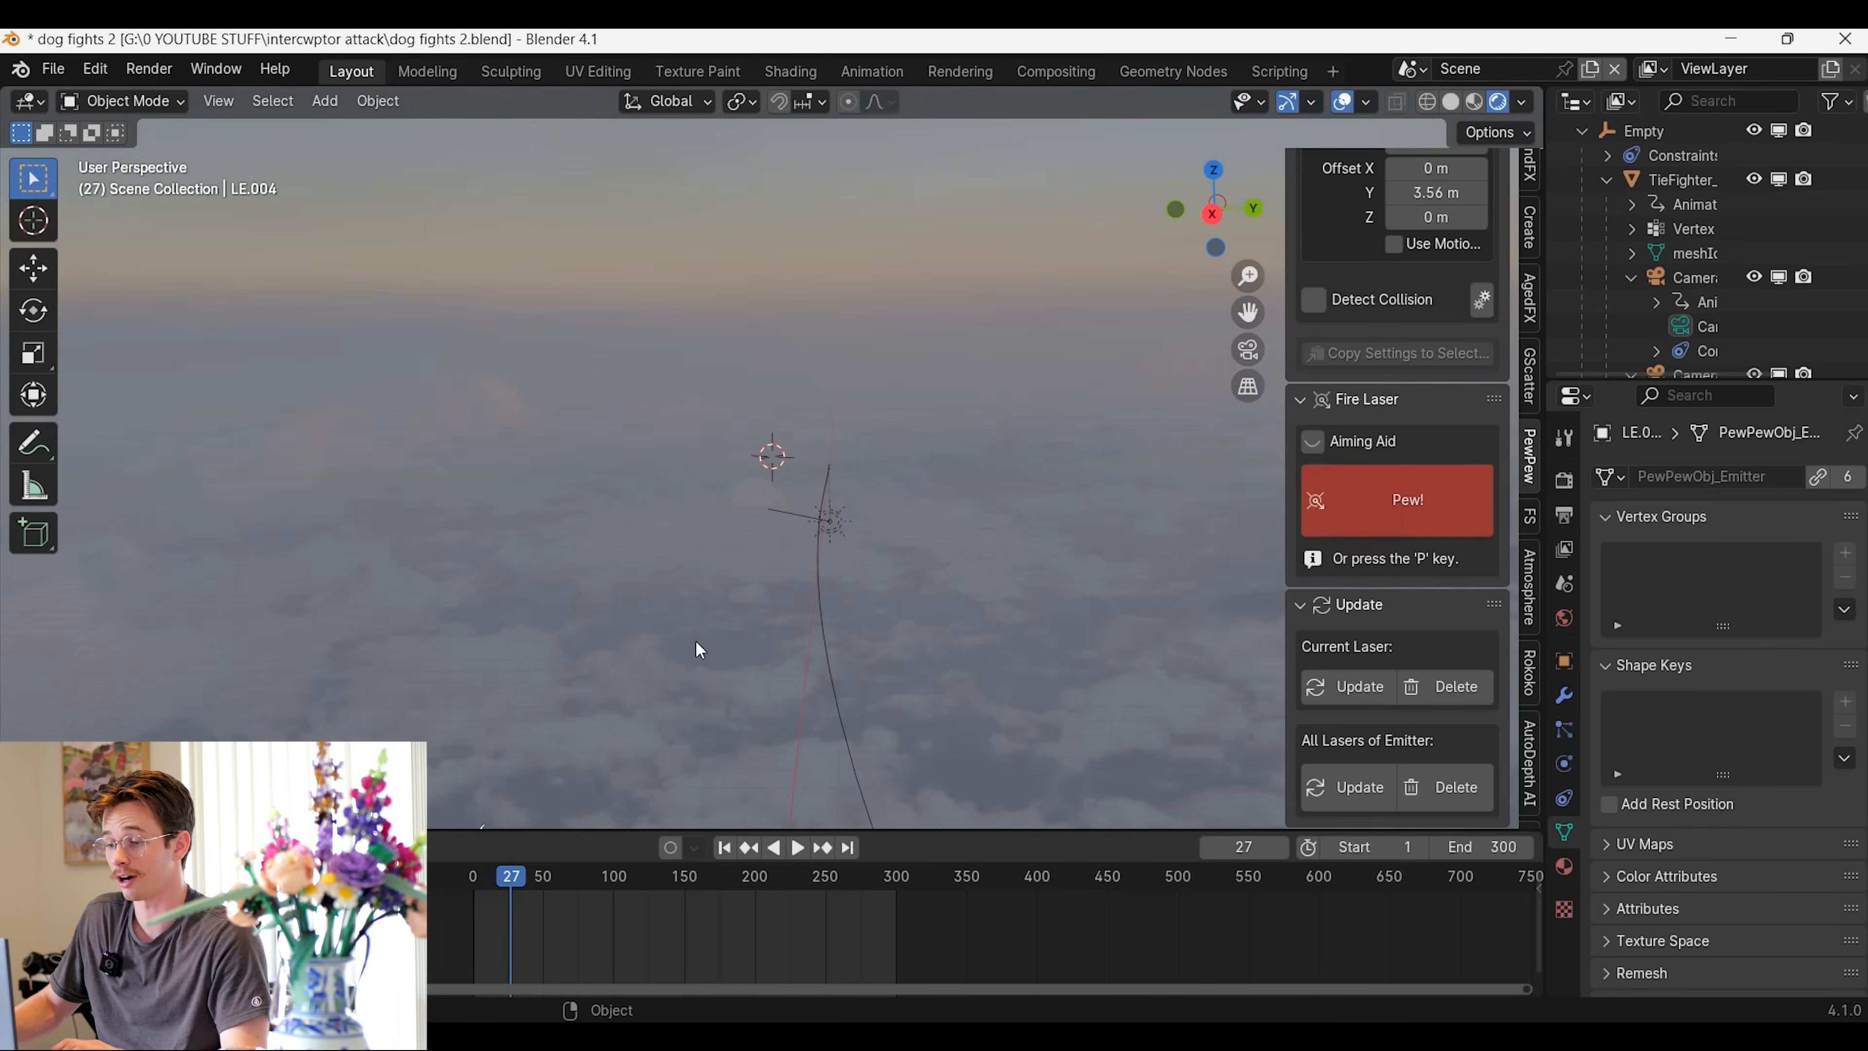
left_click(724, 848)
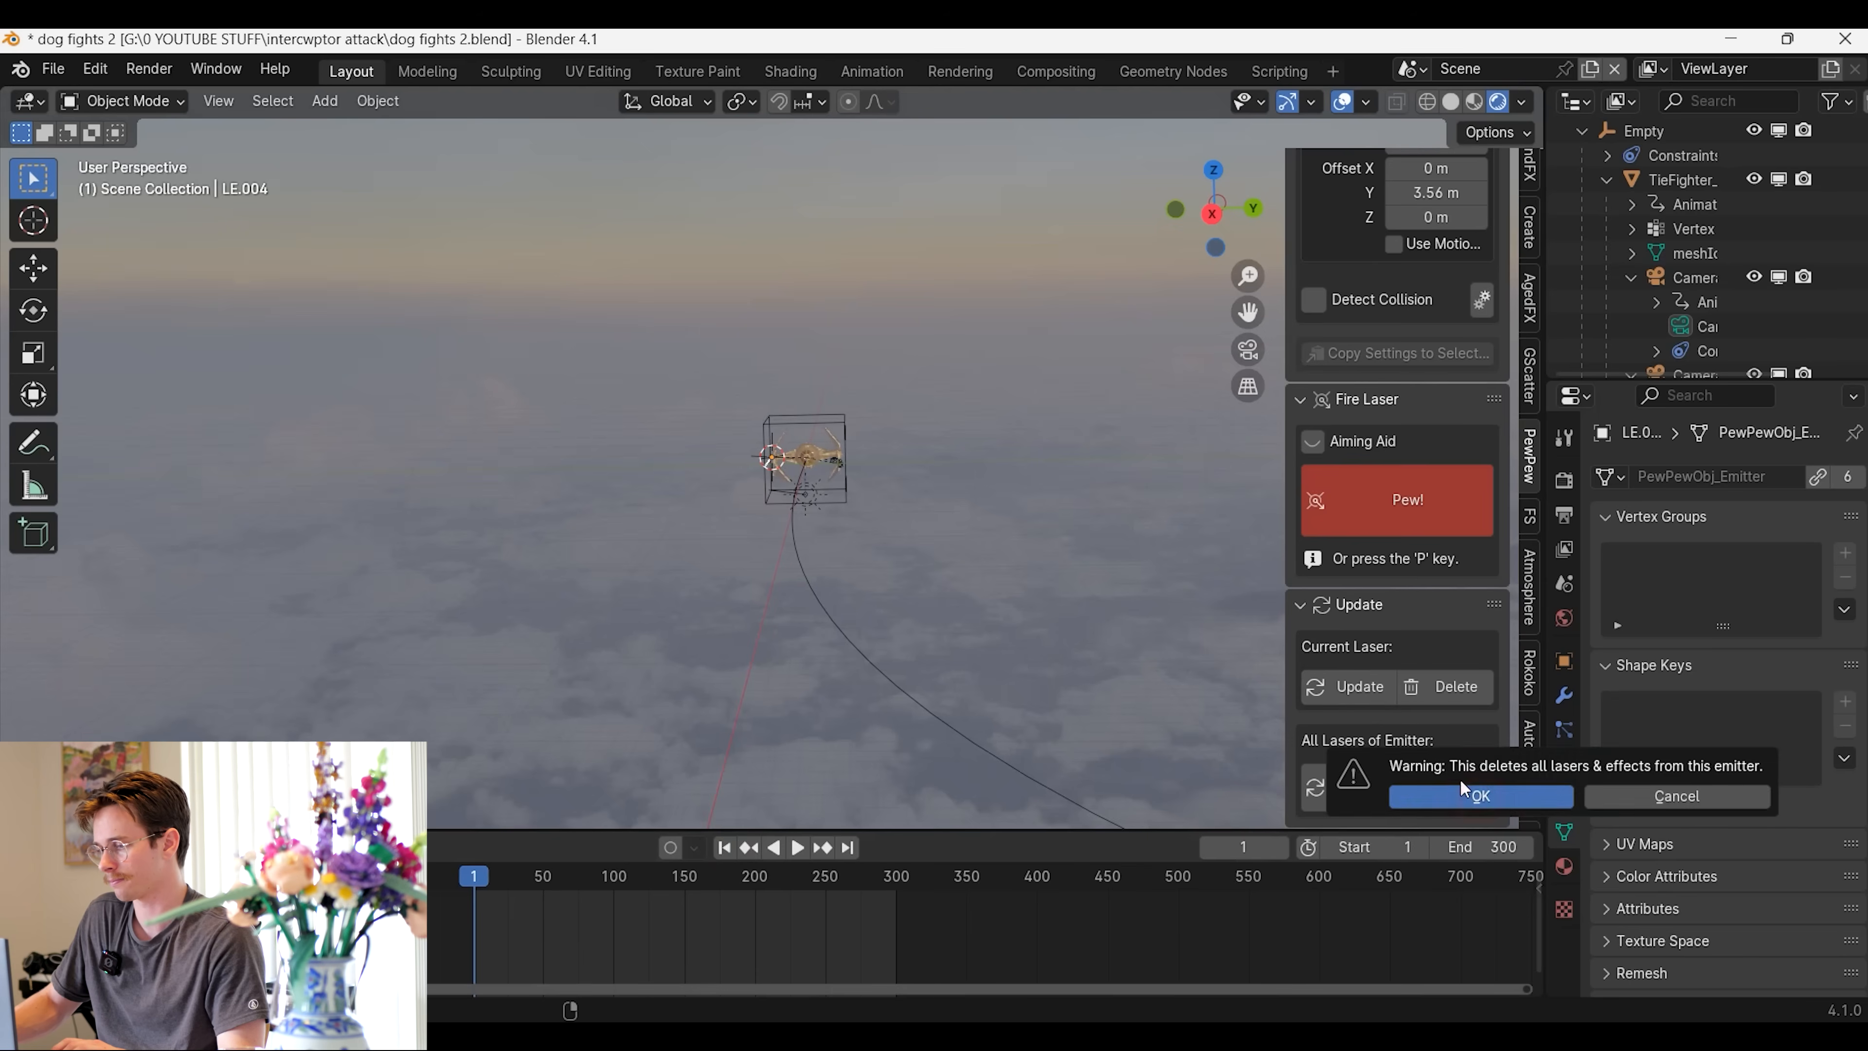
scroll(1472, 588, "up", 9)
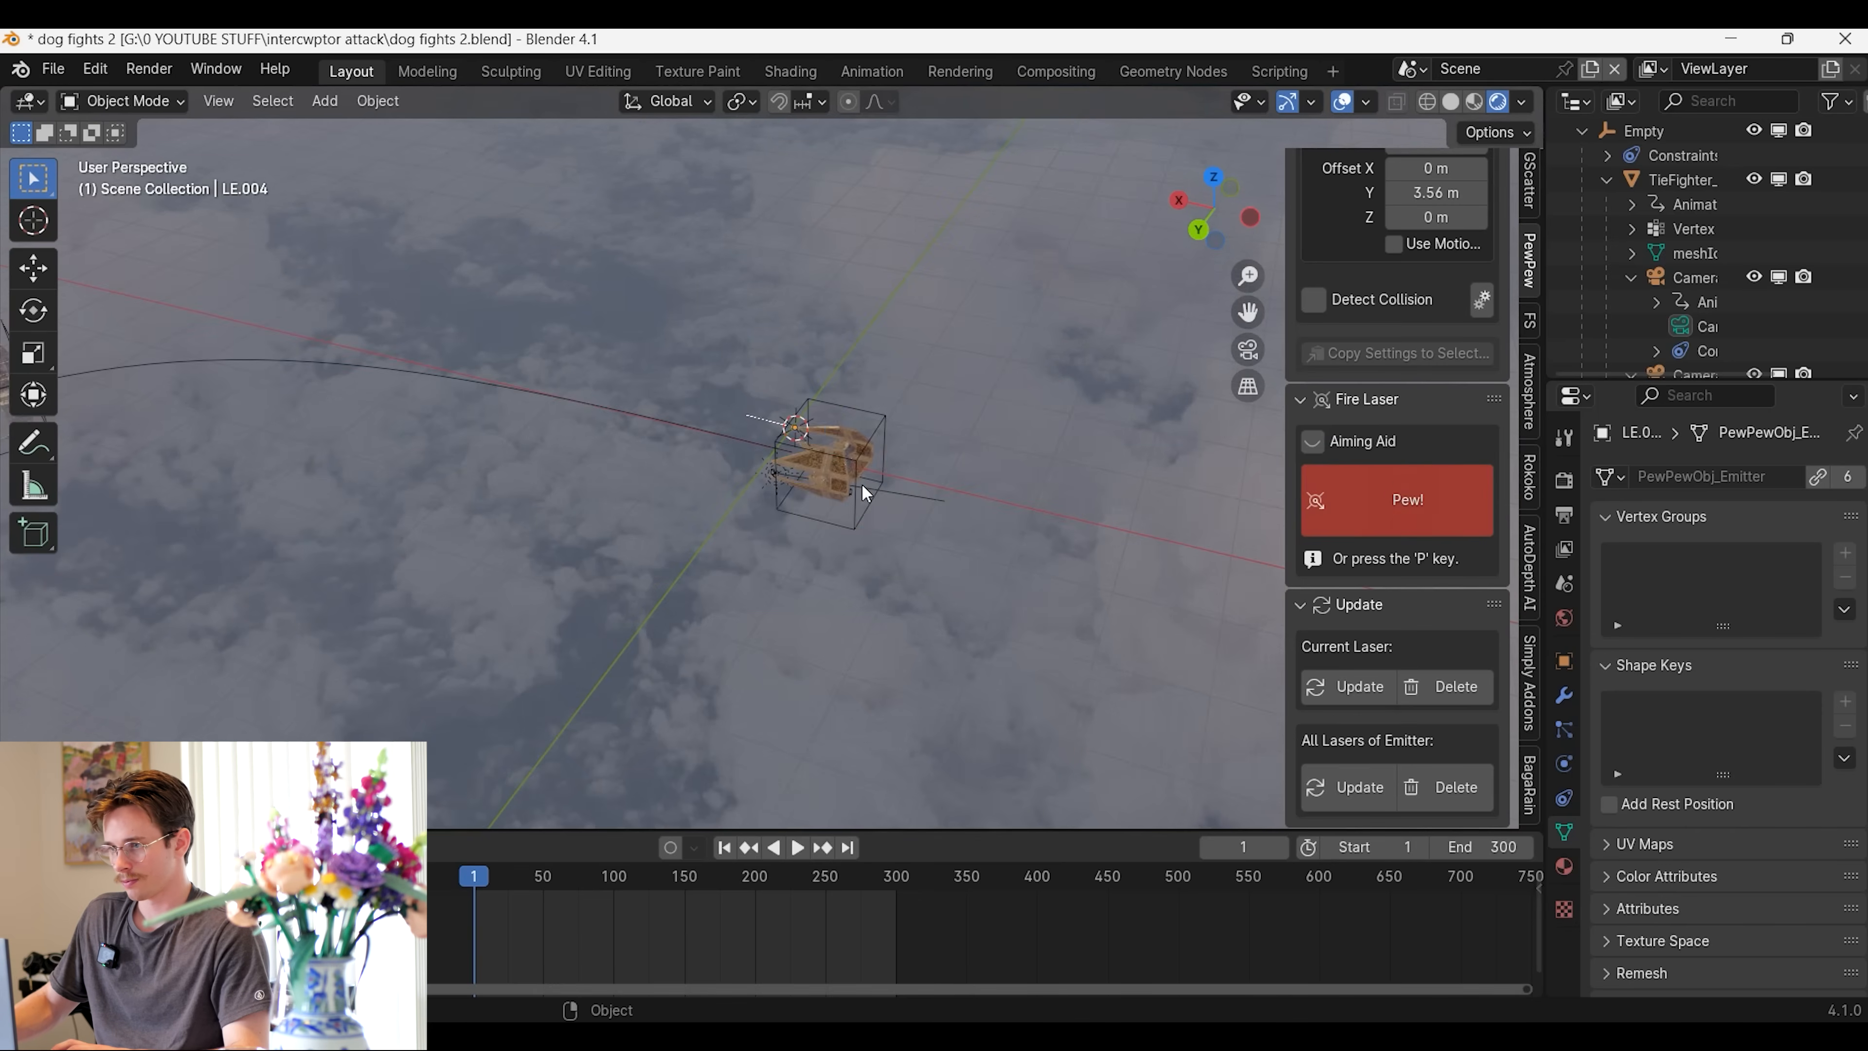
middle_click_drag(867, 493, 675, 419)
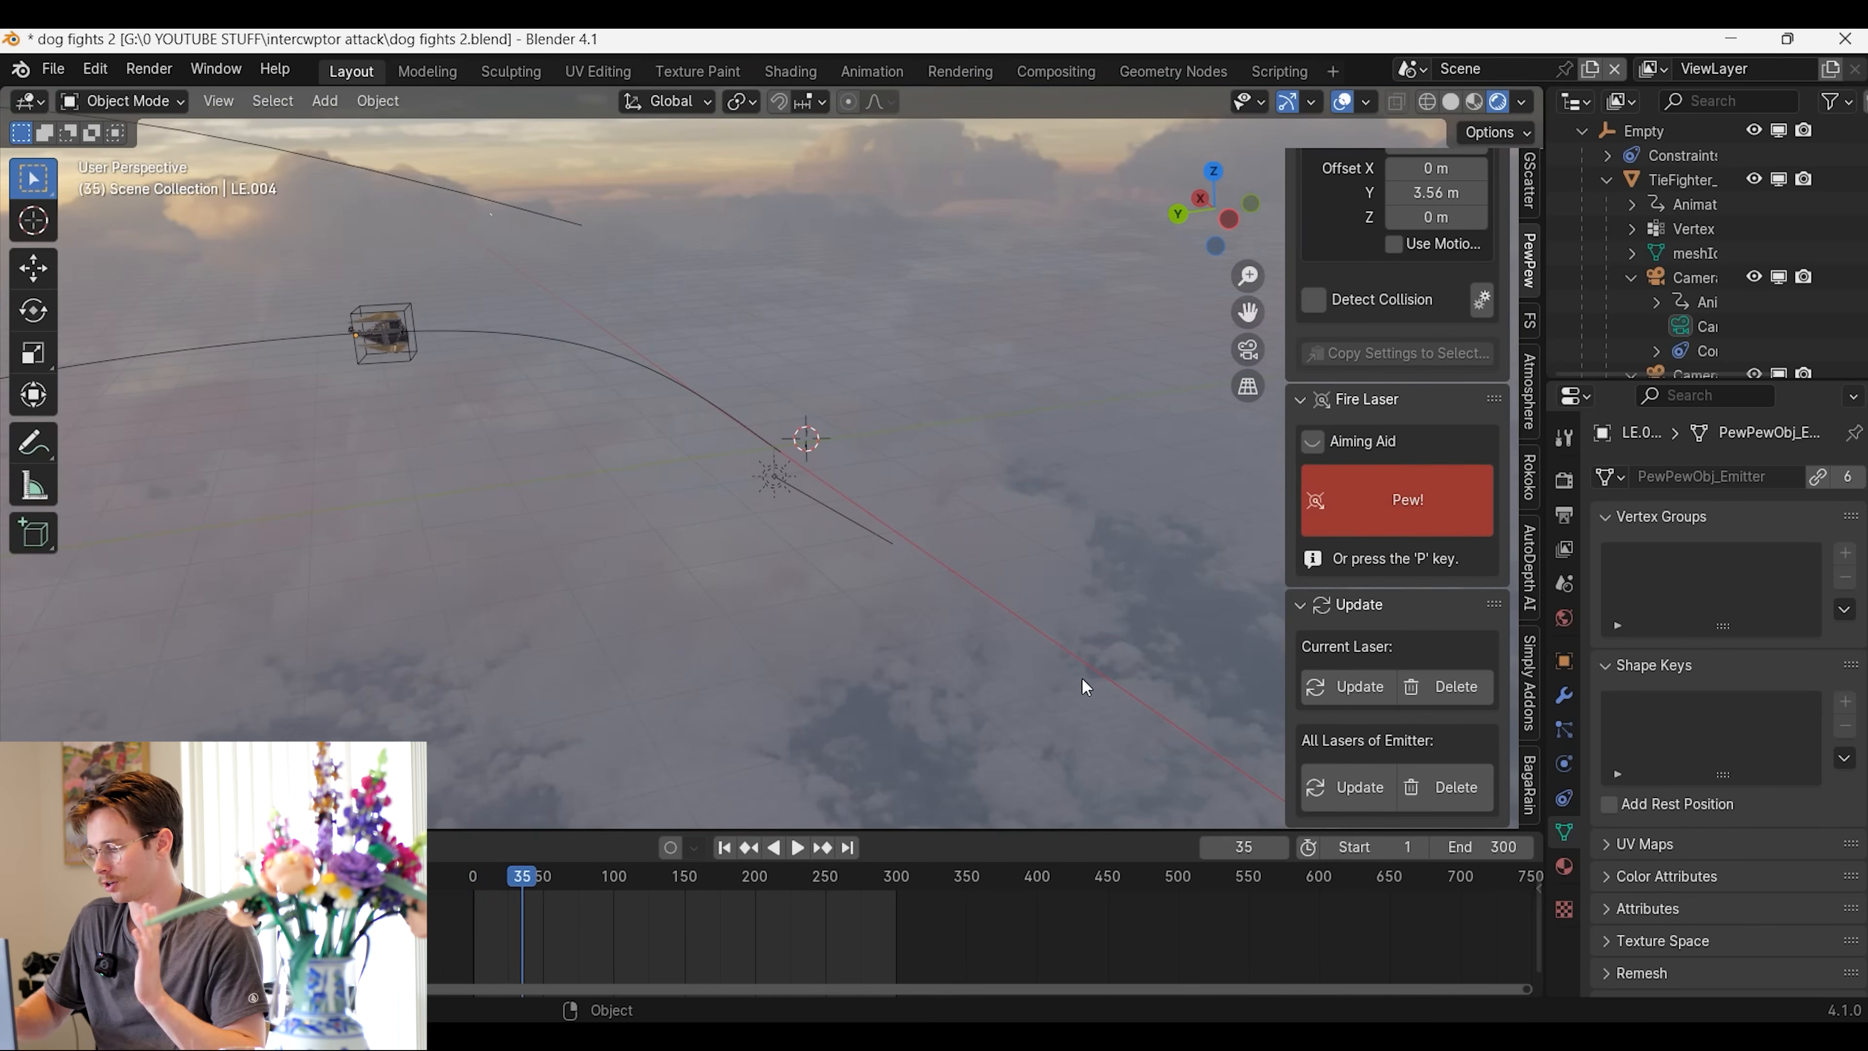
Play the shot from frame 1 in camera view, firing the cannon laser repeatedly as the TIE fighter chases the X-wing
key("KP_0")
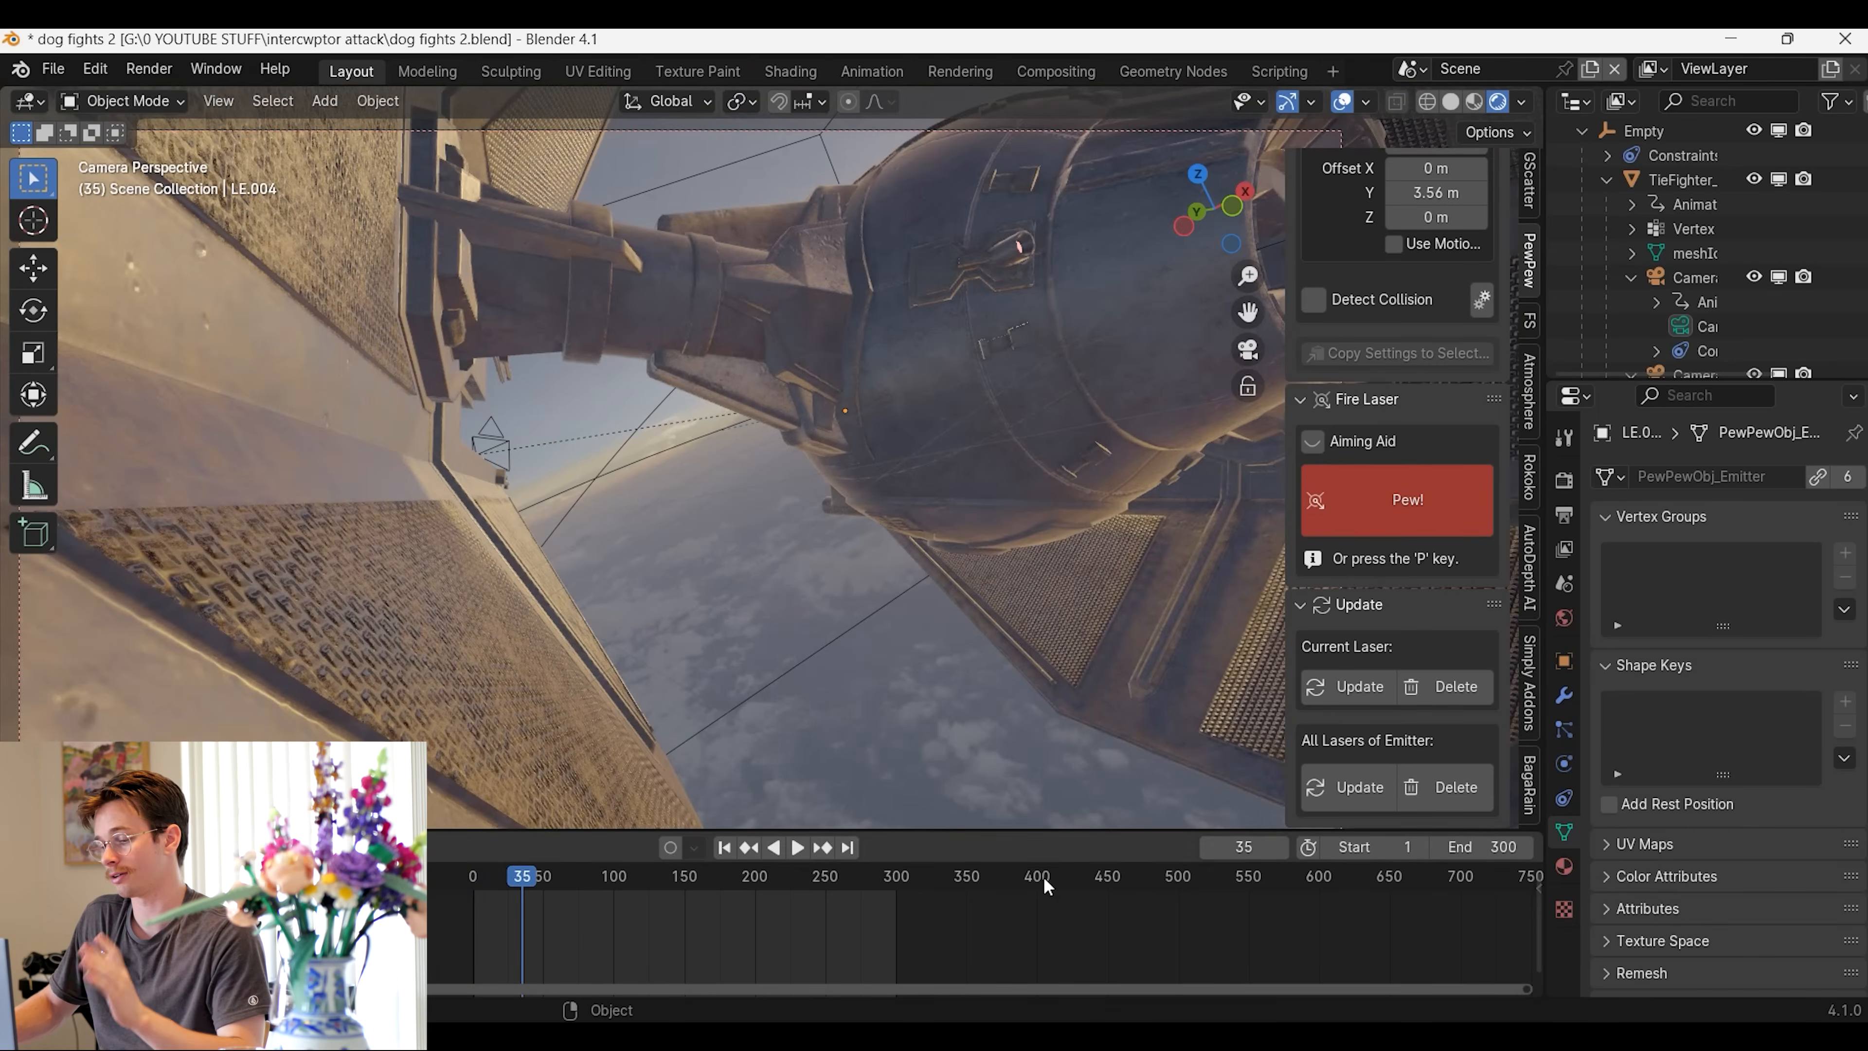
left_click(725, 848)
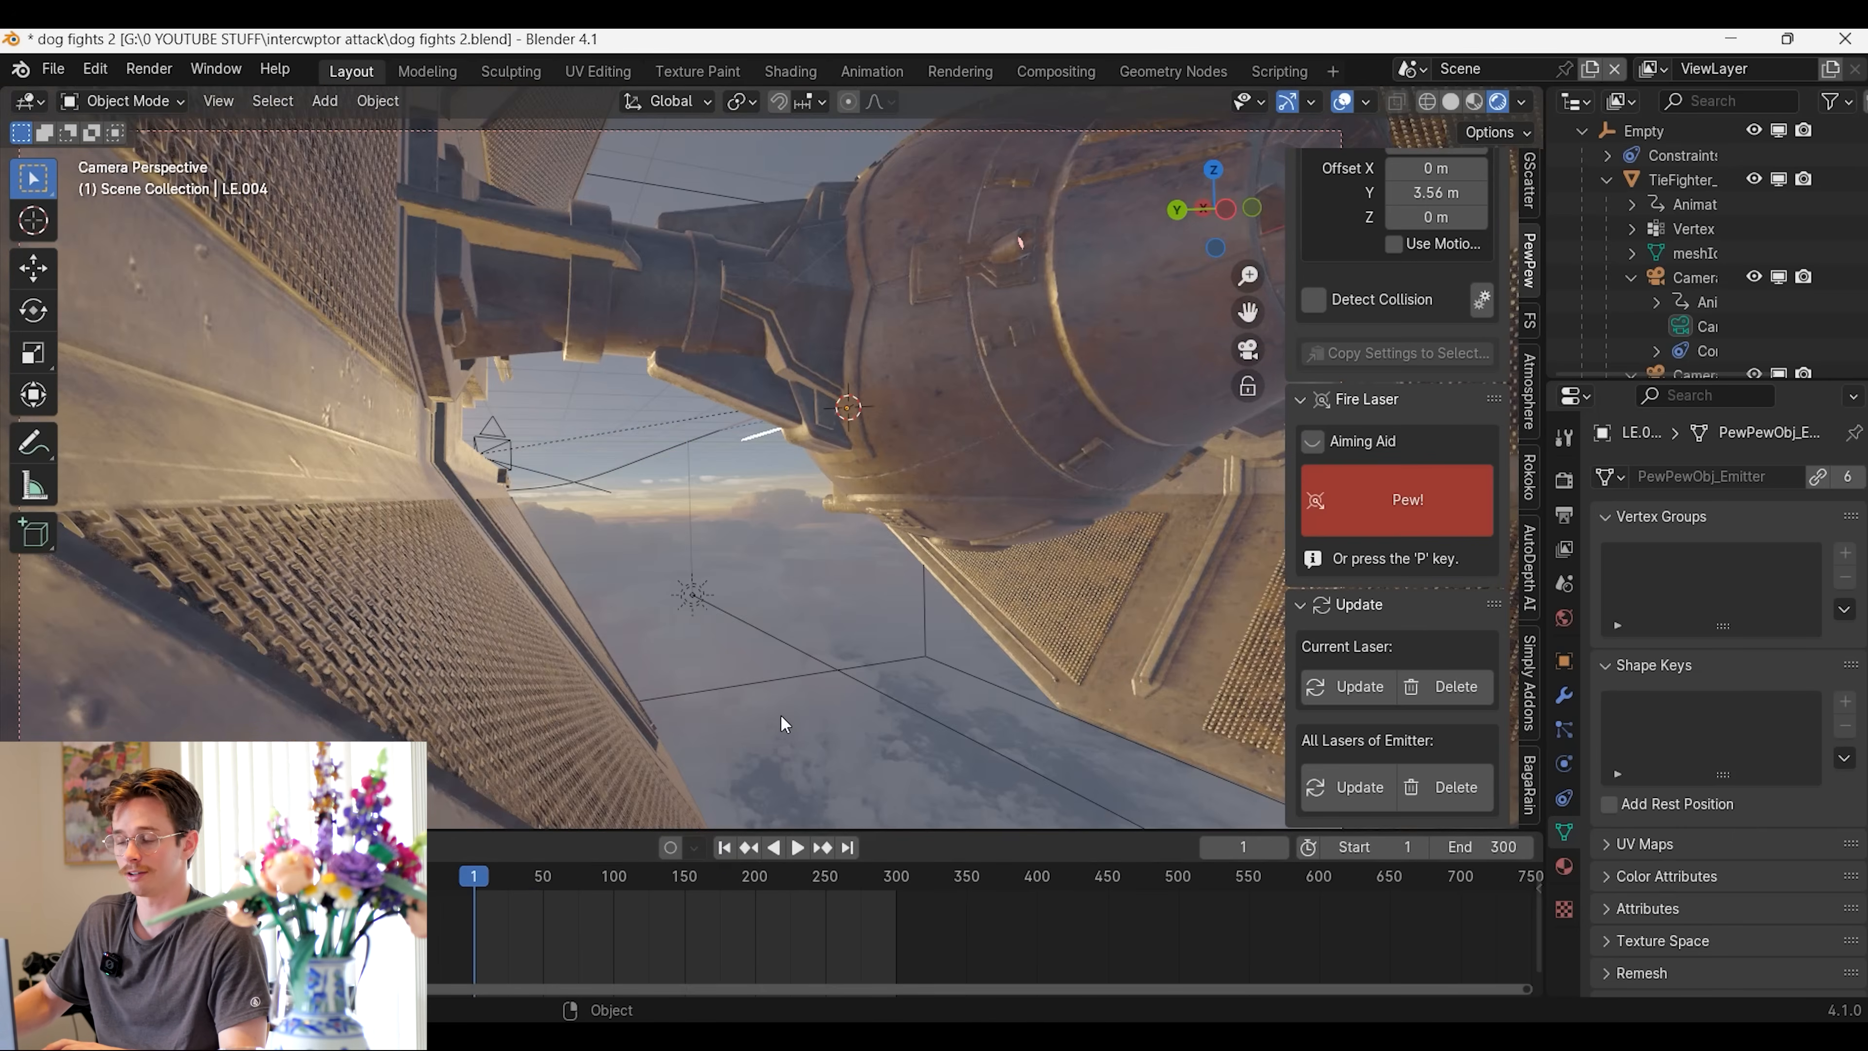
key("space")
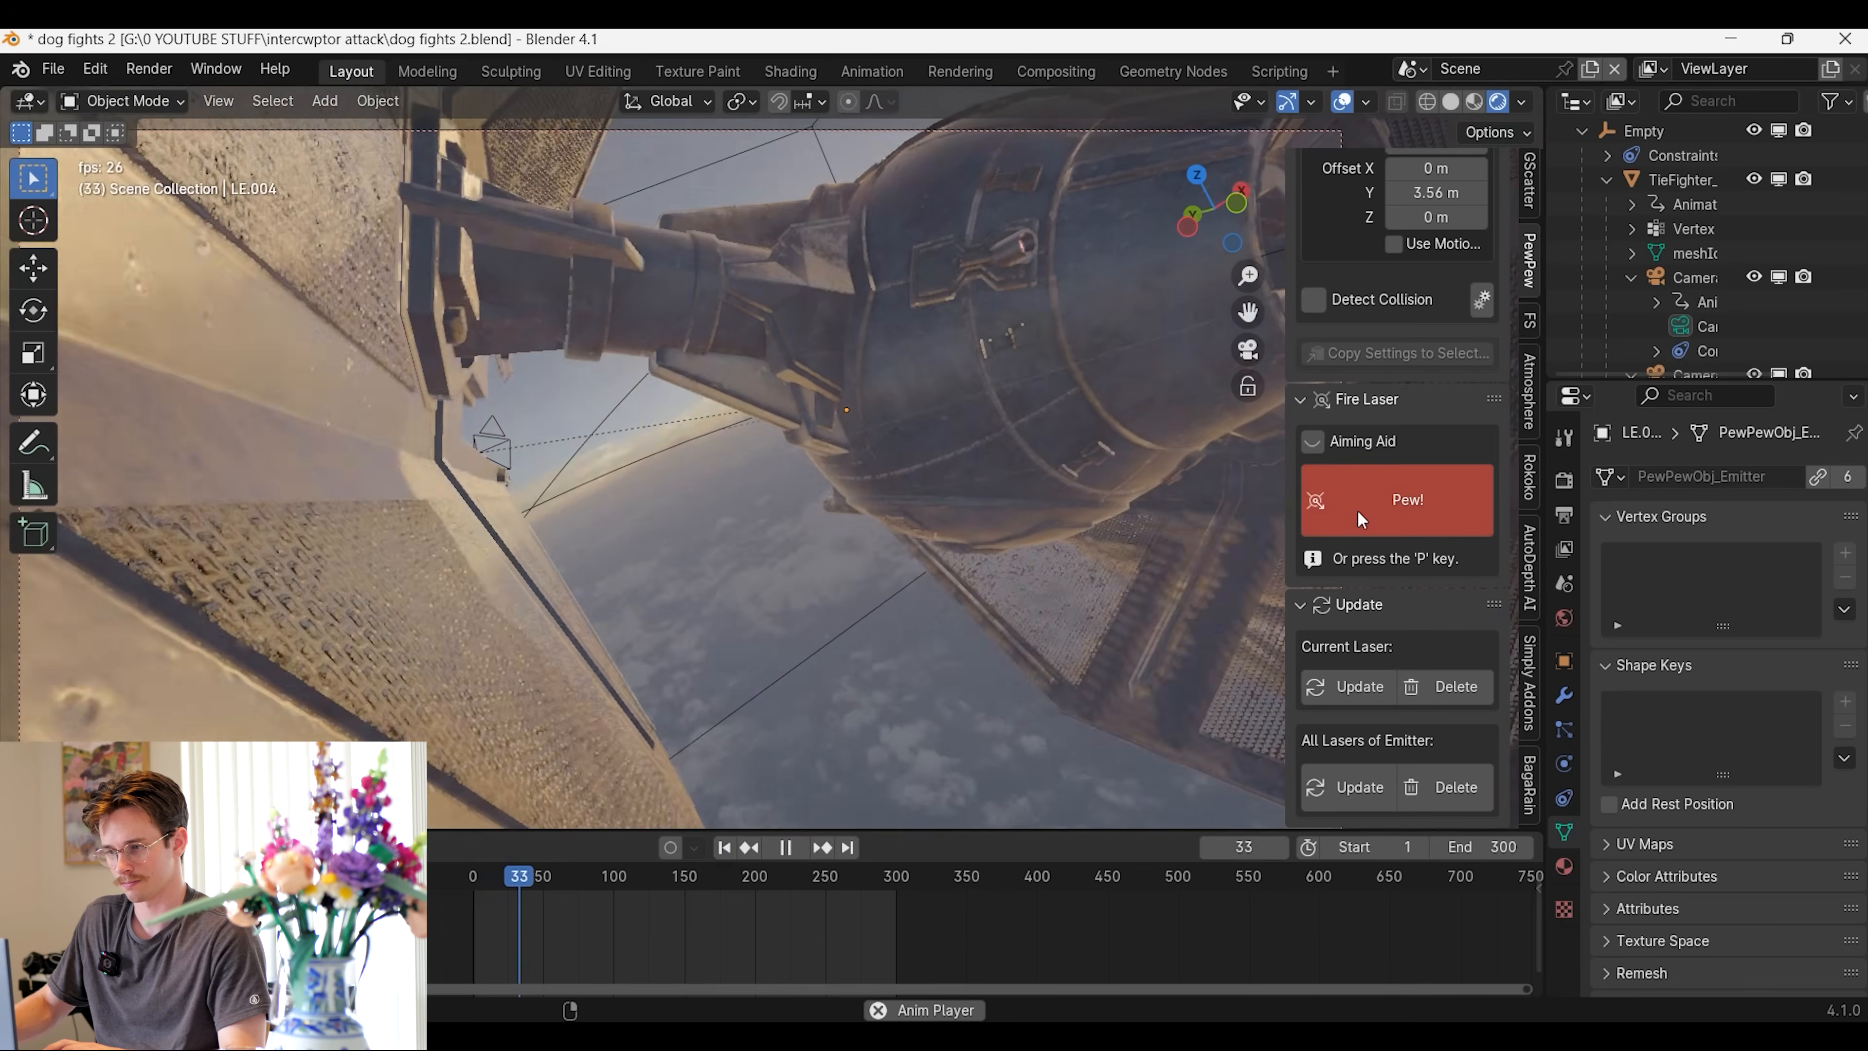
left_click(1358, 513)
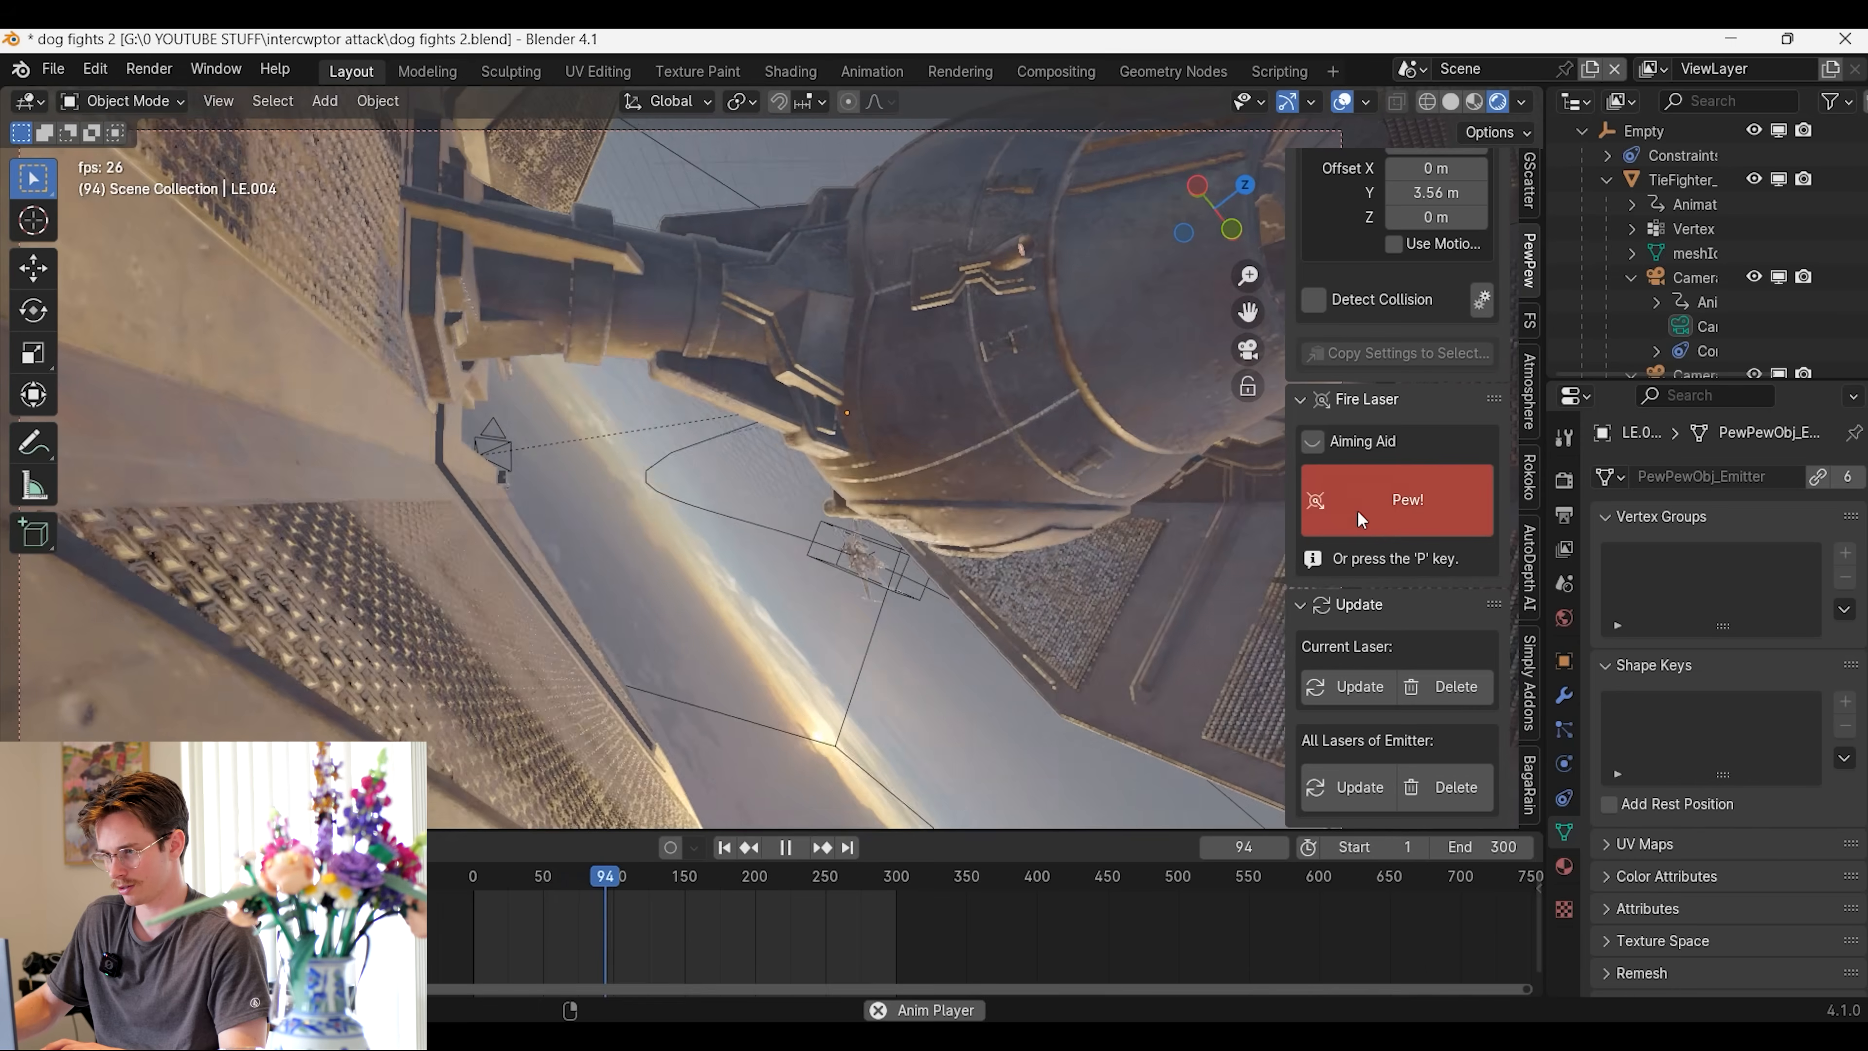
left_click(1357, 510)
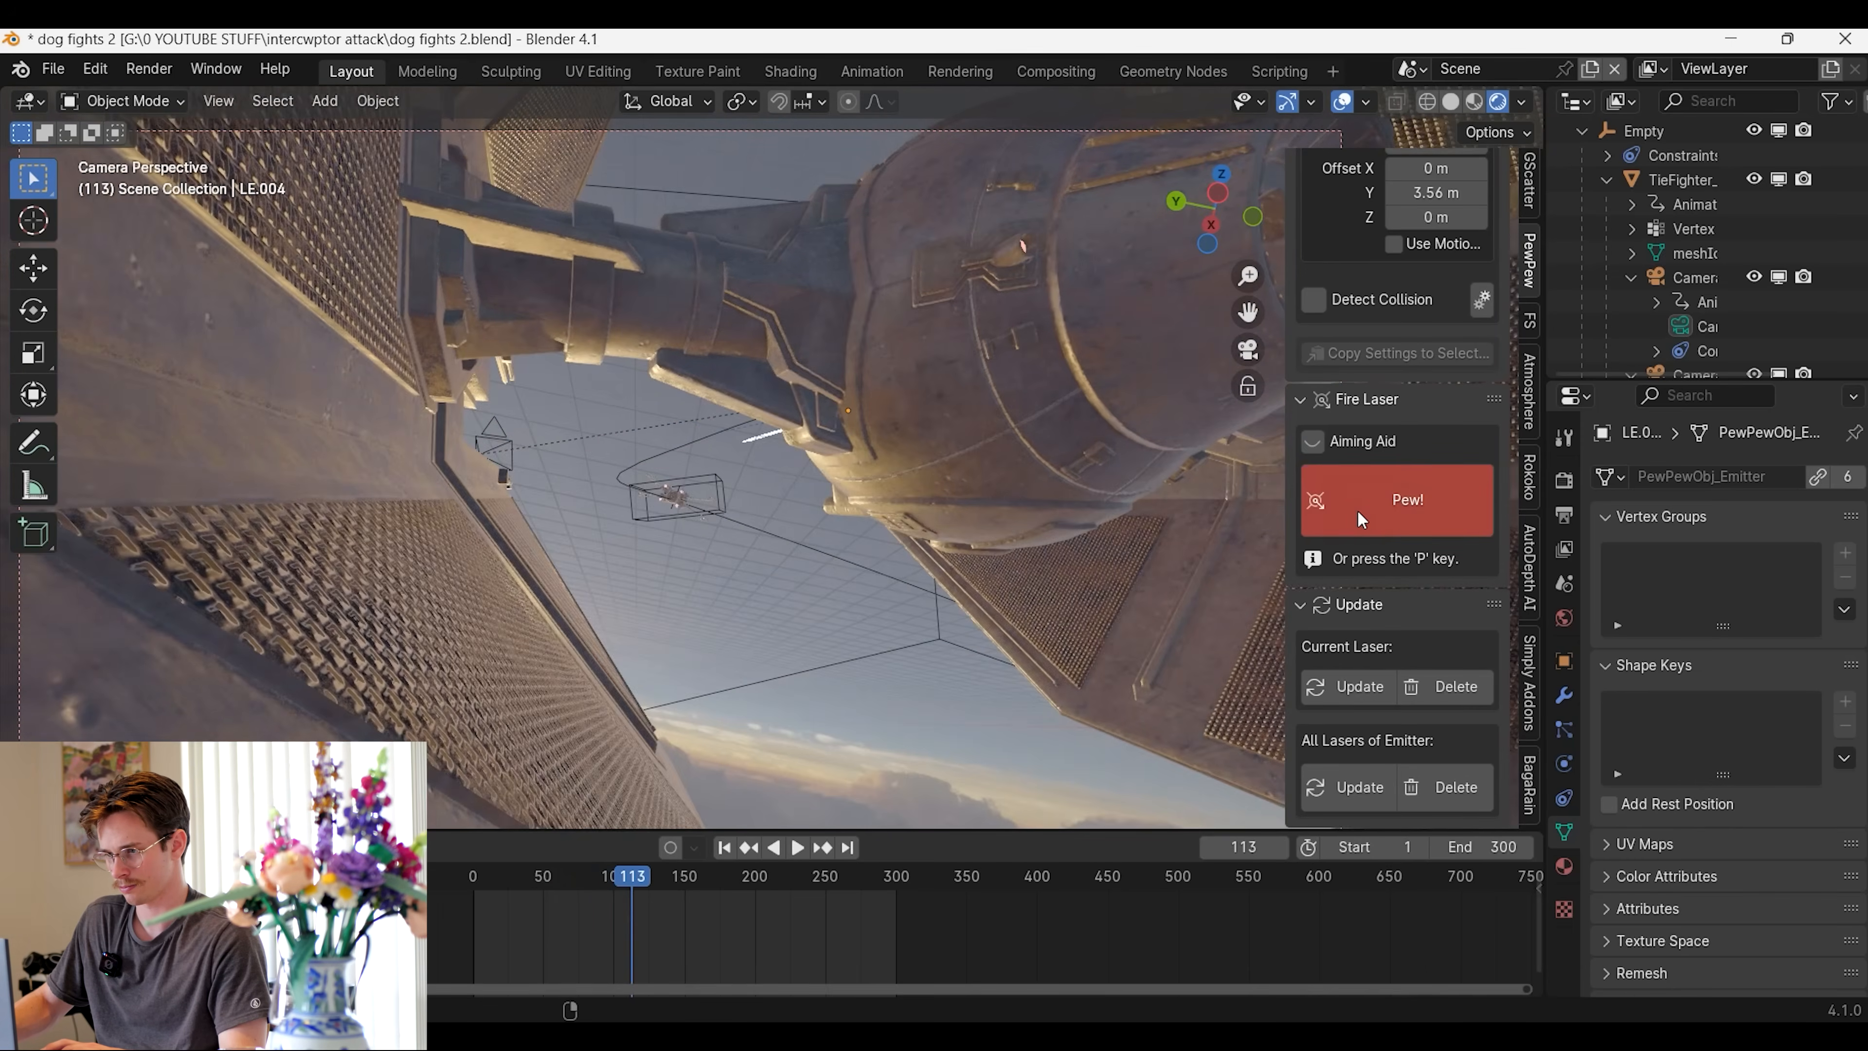
left_click(1357, 510)
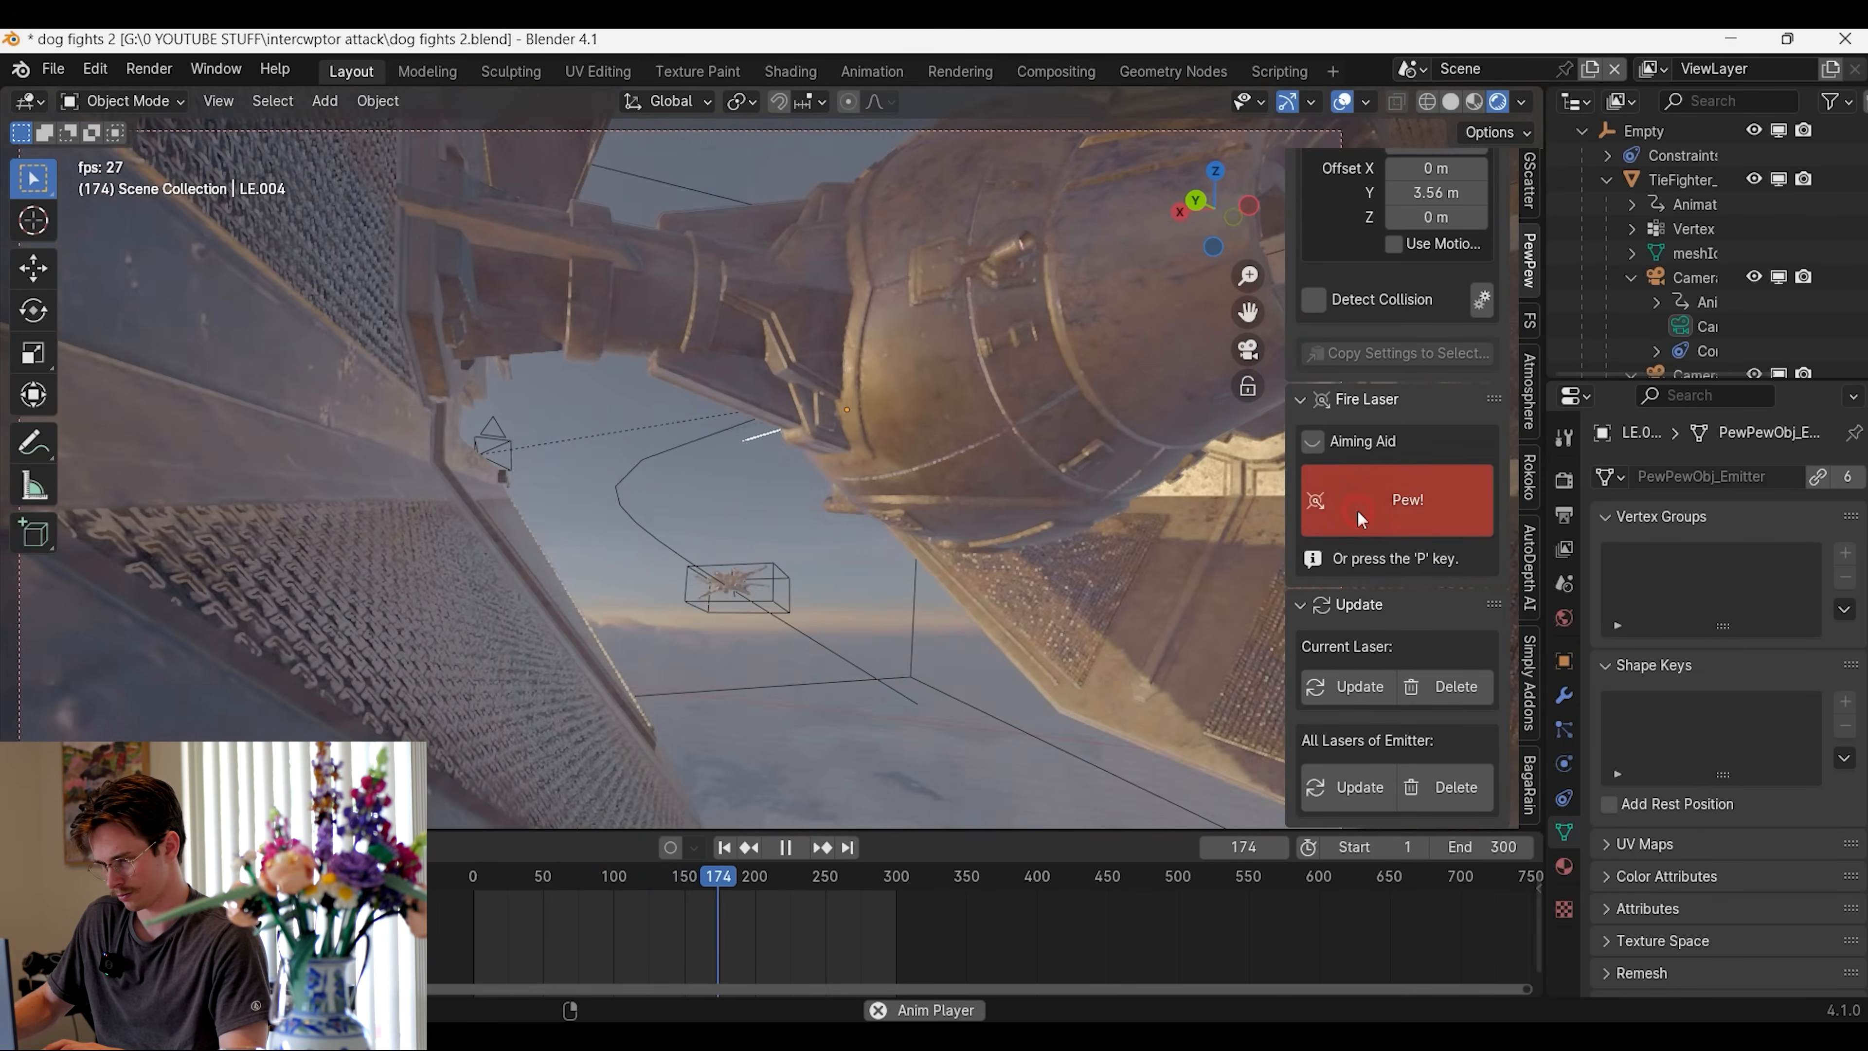
left_click(1357, 510)
left_click(1357, 510)
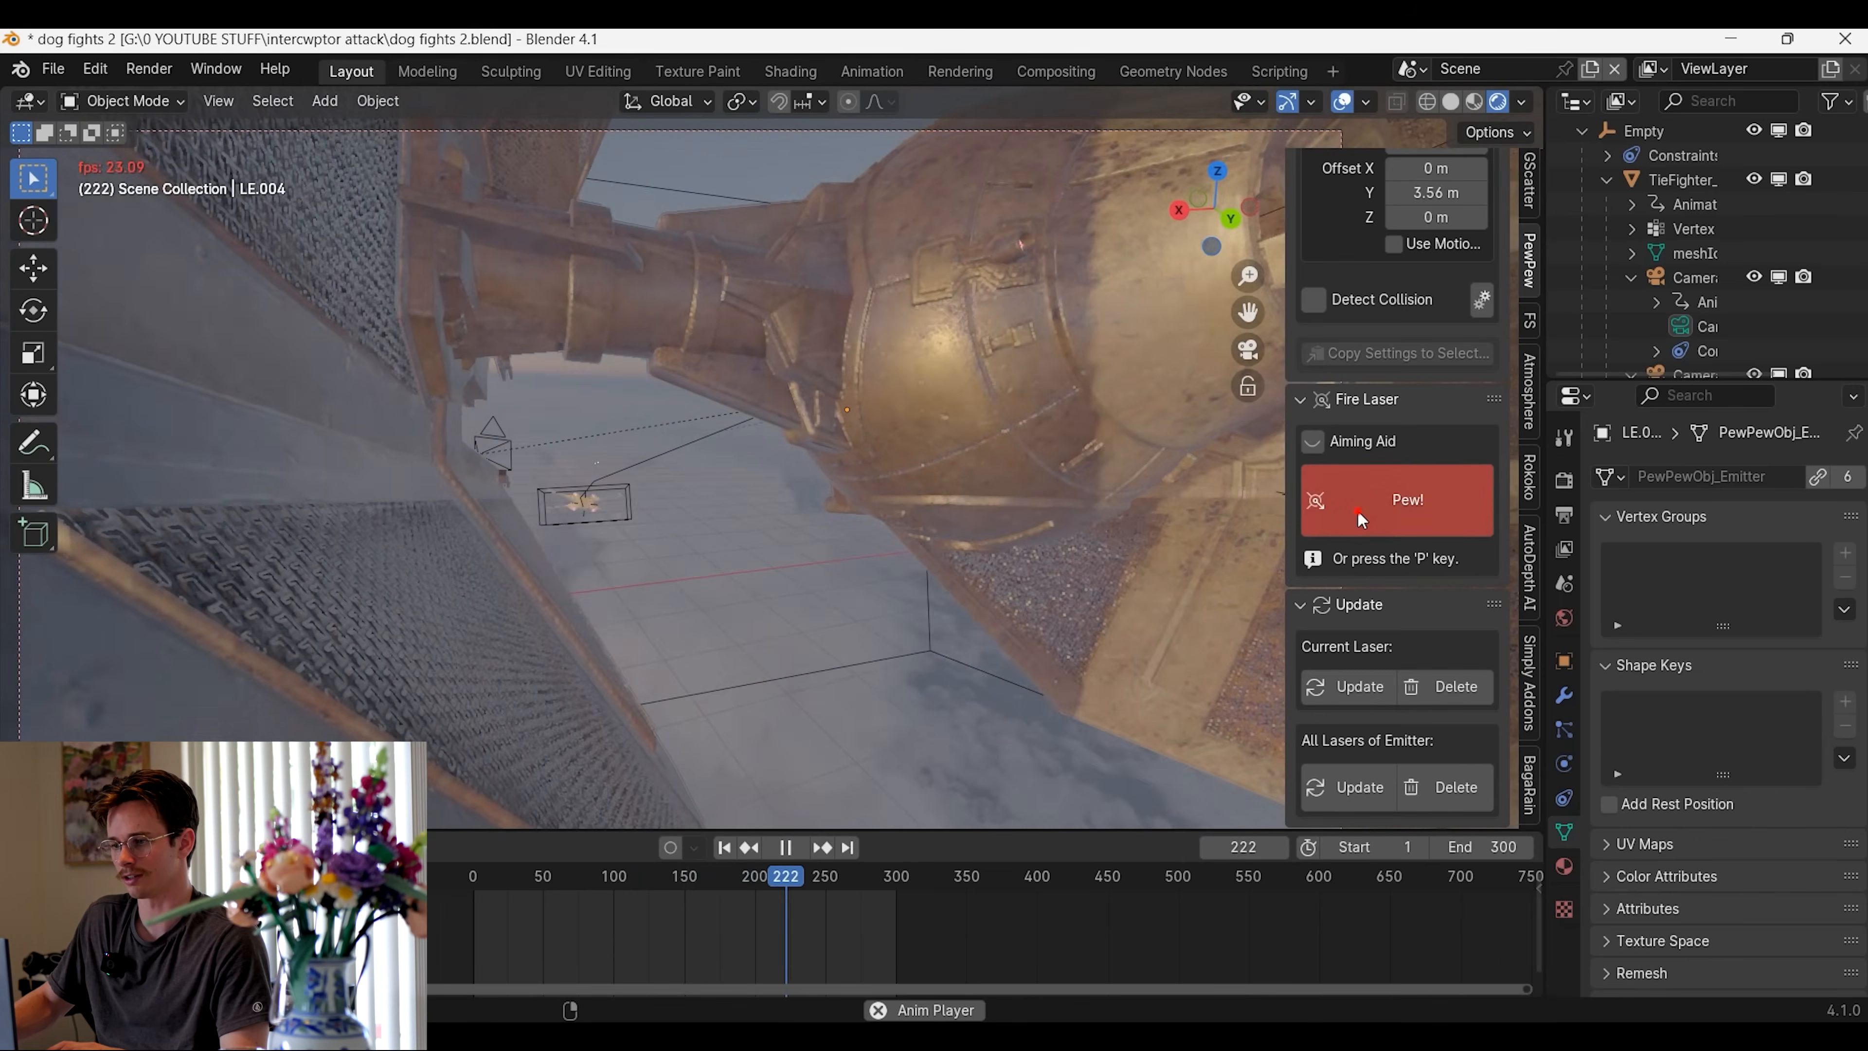
left_click(1357, 510)
left_click(1358, 511)
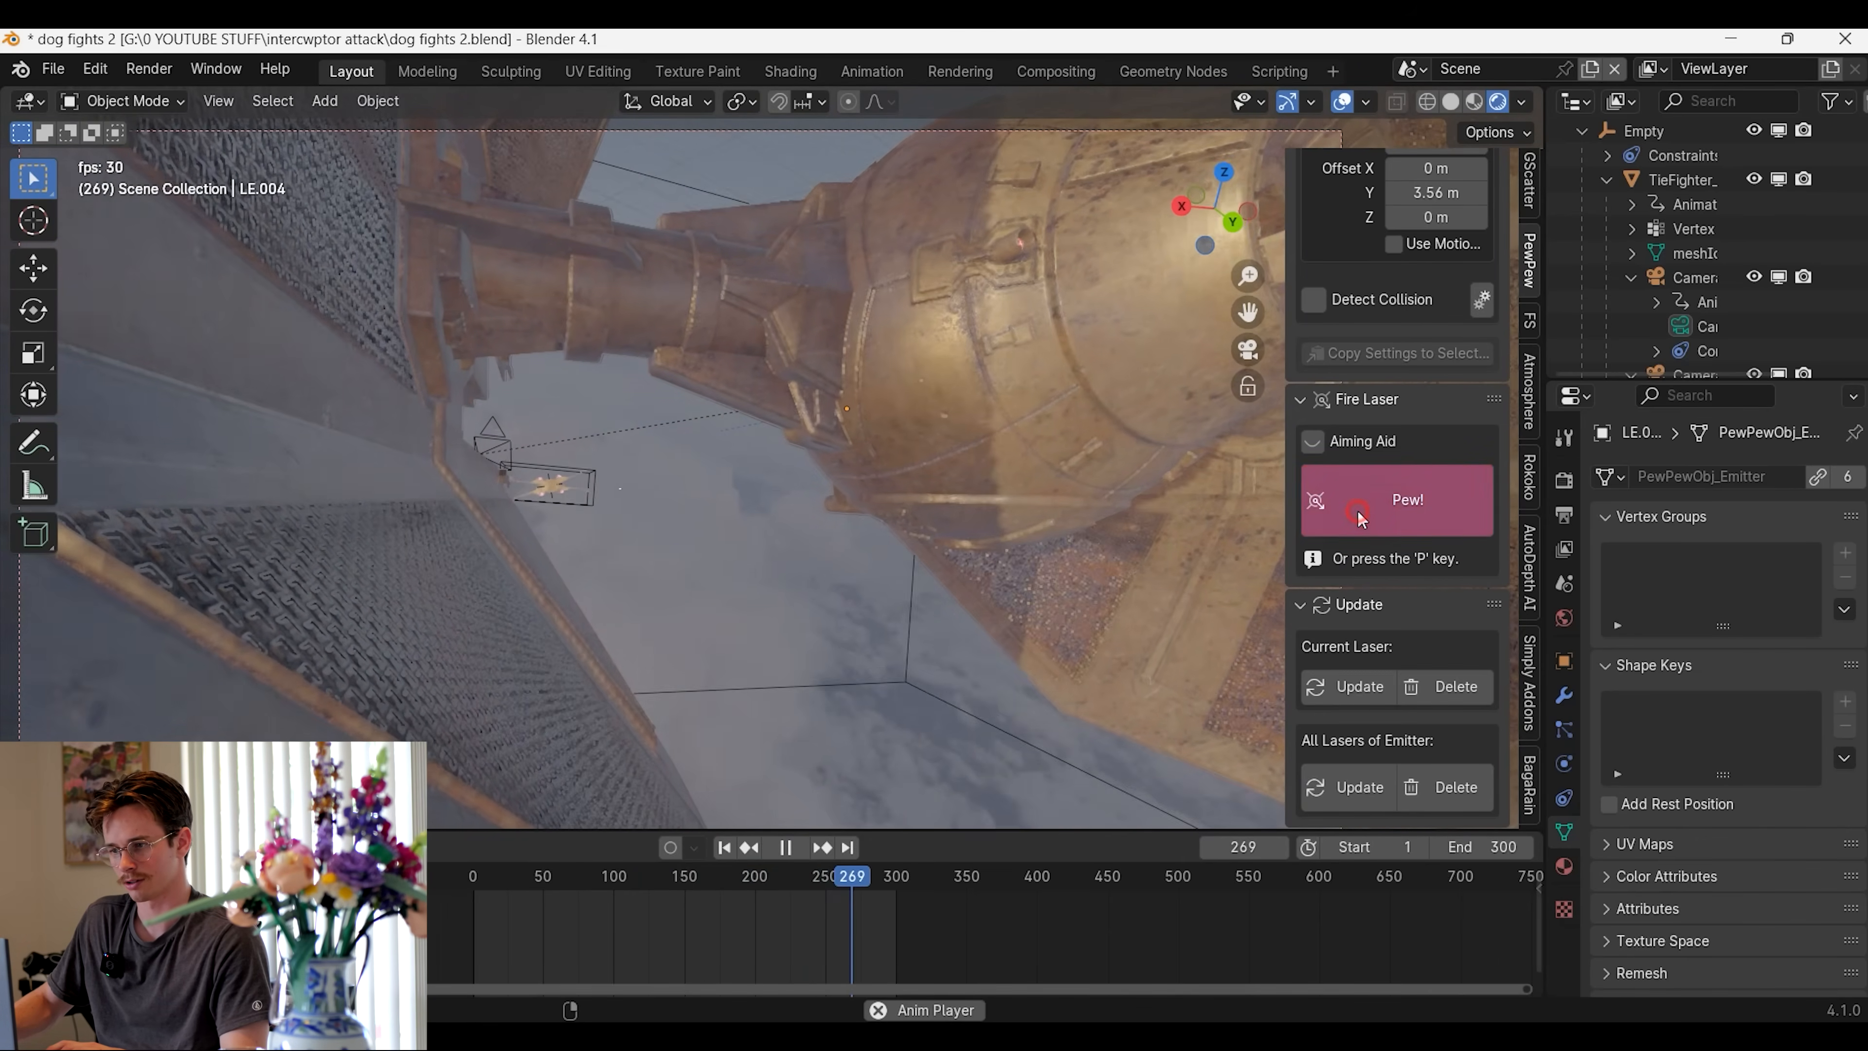
key("Escape")
scroll(829, 694, "down", 5)
middle_click_drag(830, 694, 868, 548)
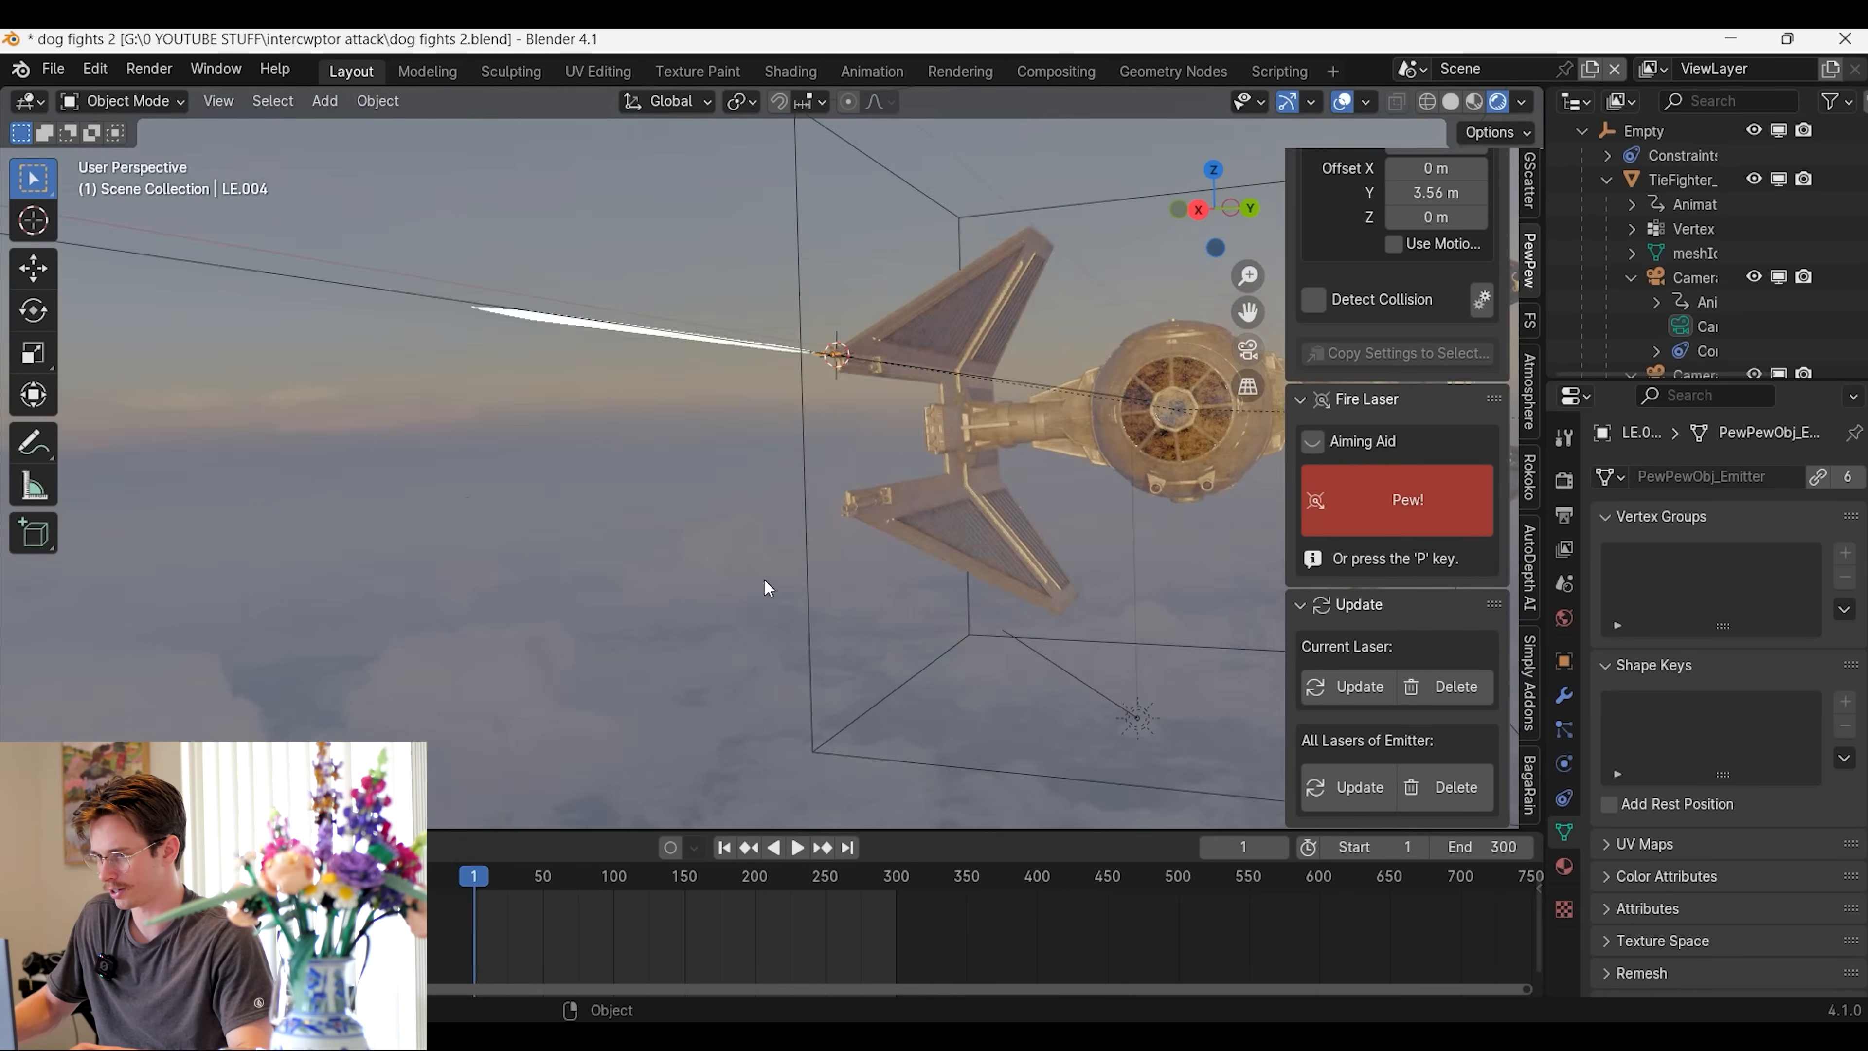
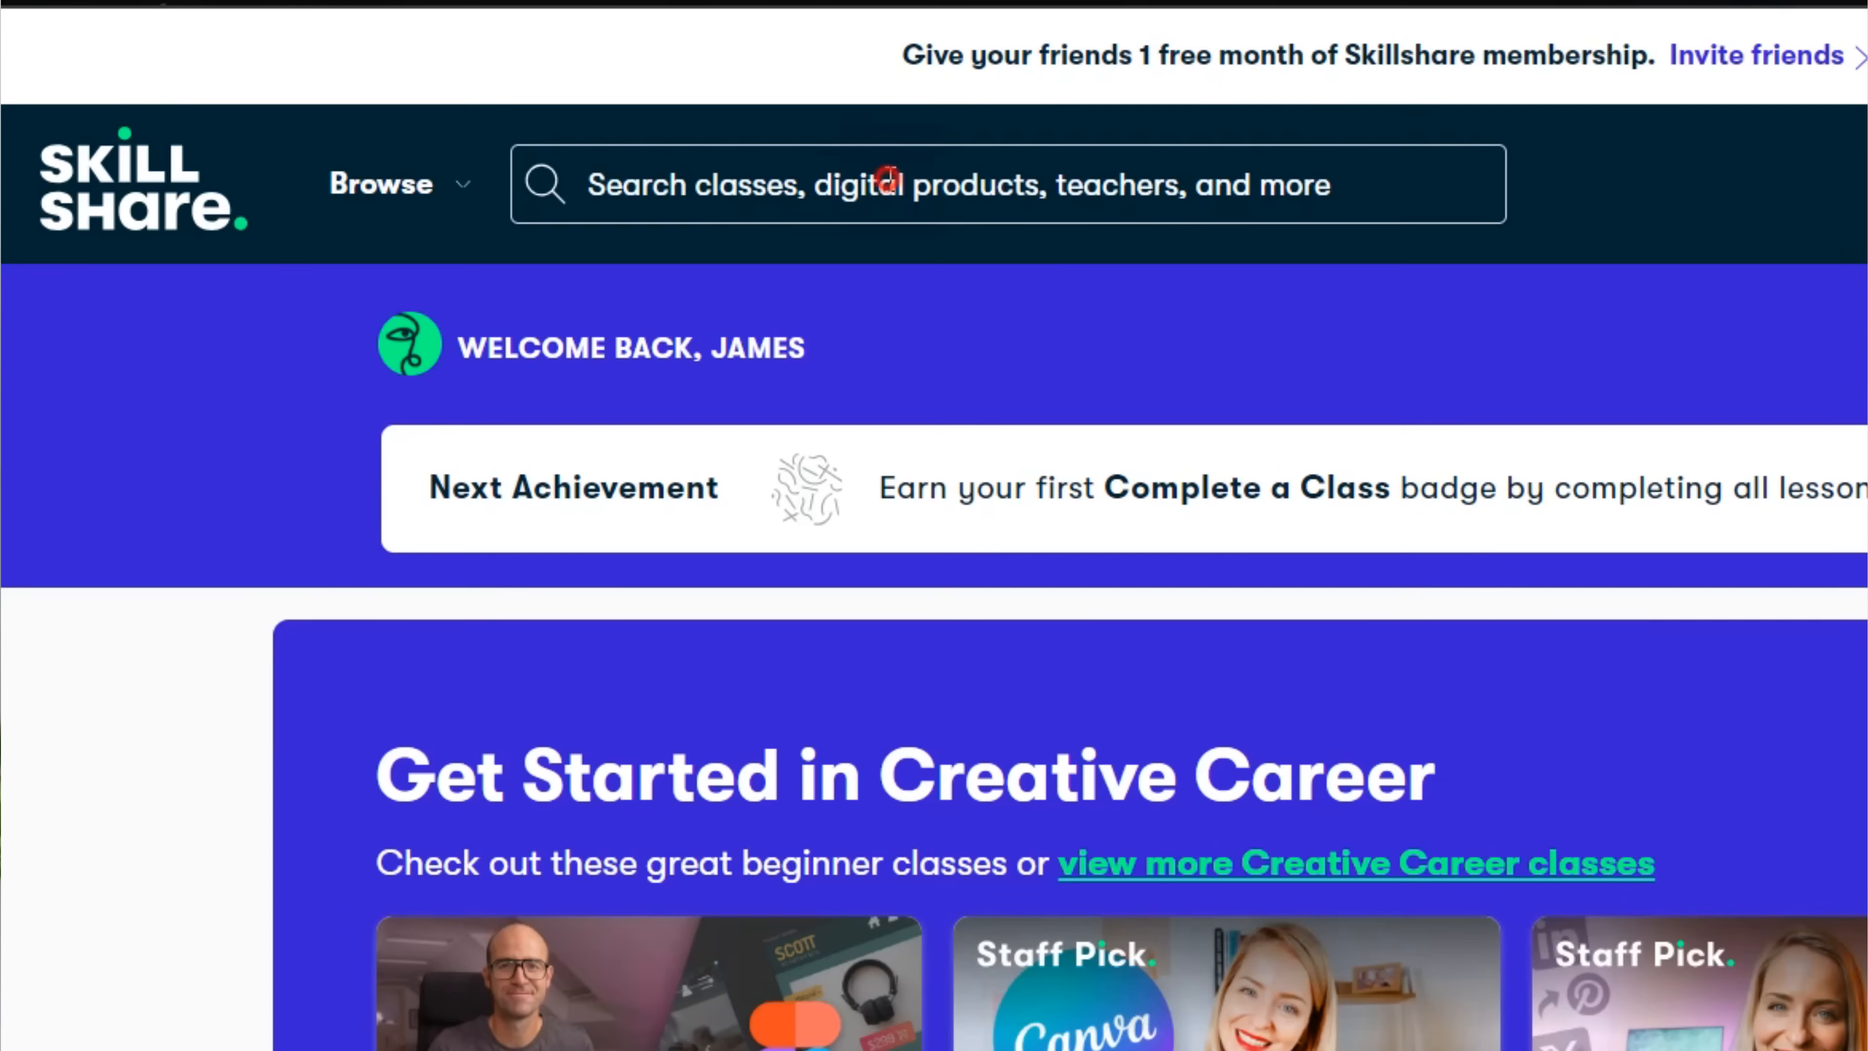
Switch to the Skillshare website, search for vfx and browse the listed classes
type("x")
key("Return")
scroll(934, 526, "down", 3)
scroll(934, 526, "down", 4)
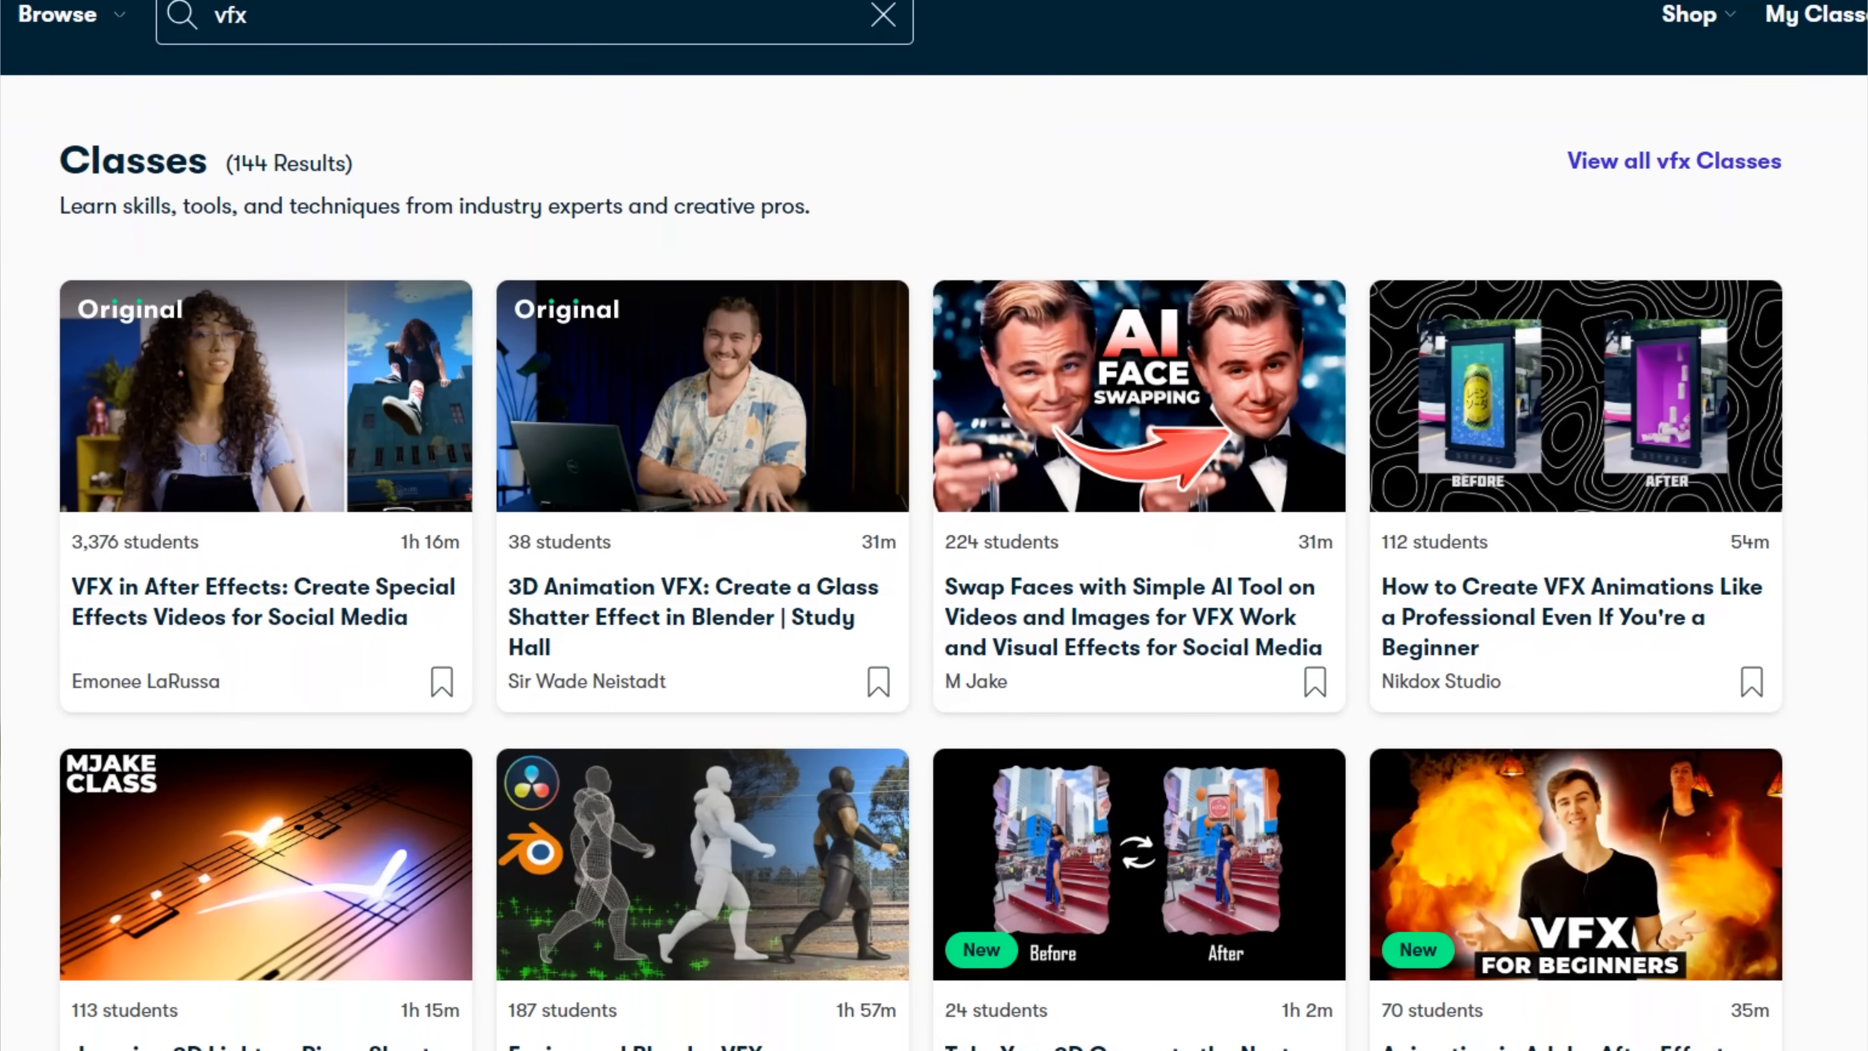
Search Skillshare for blender classes and for after effects classes, and browse what is offered
type("blender")
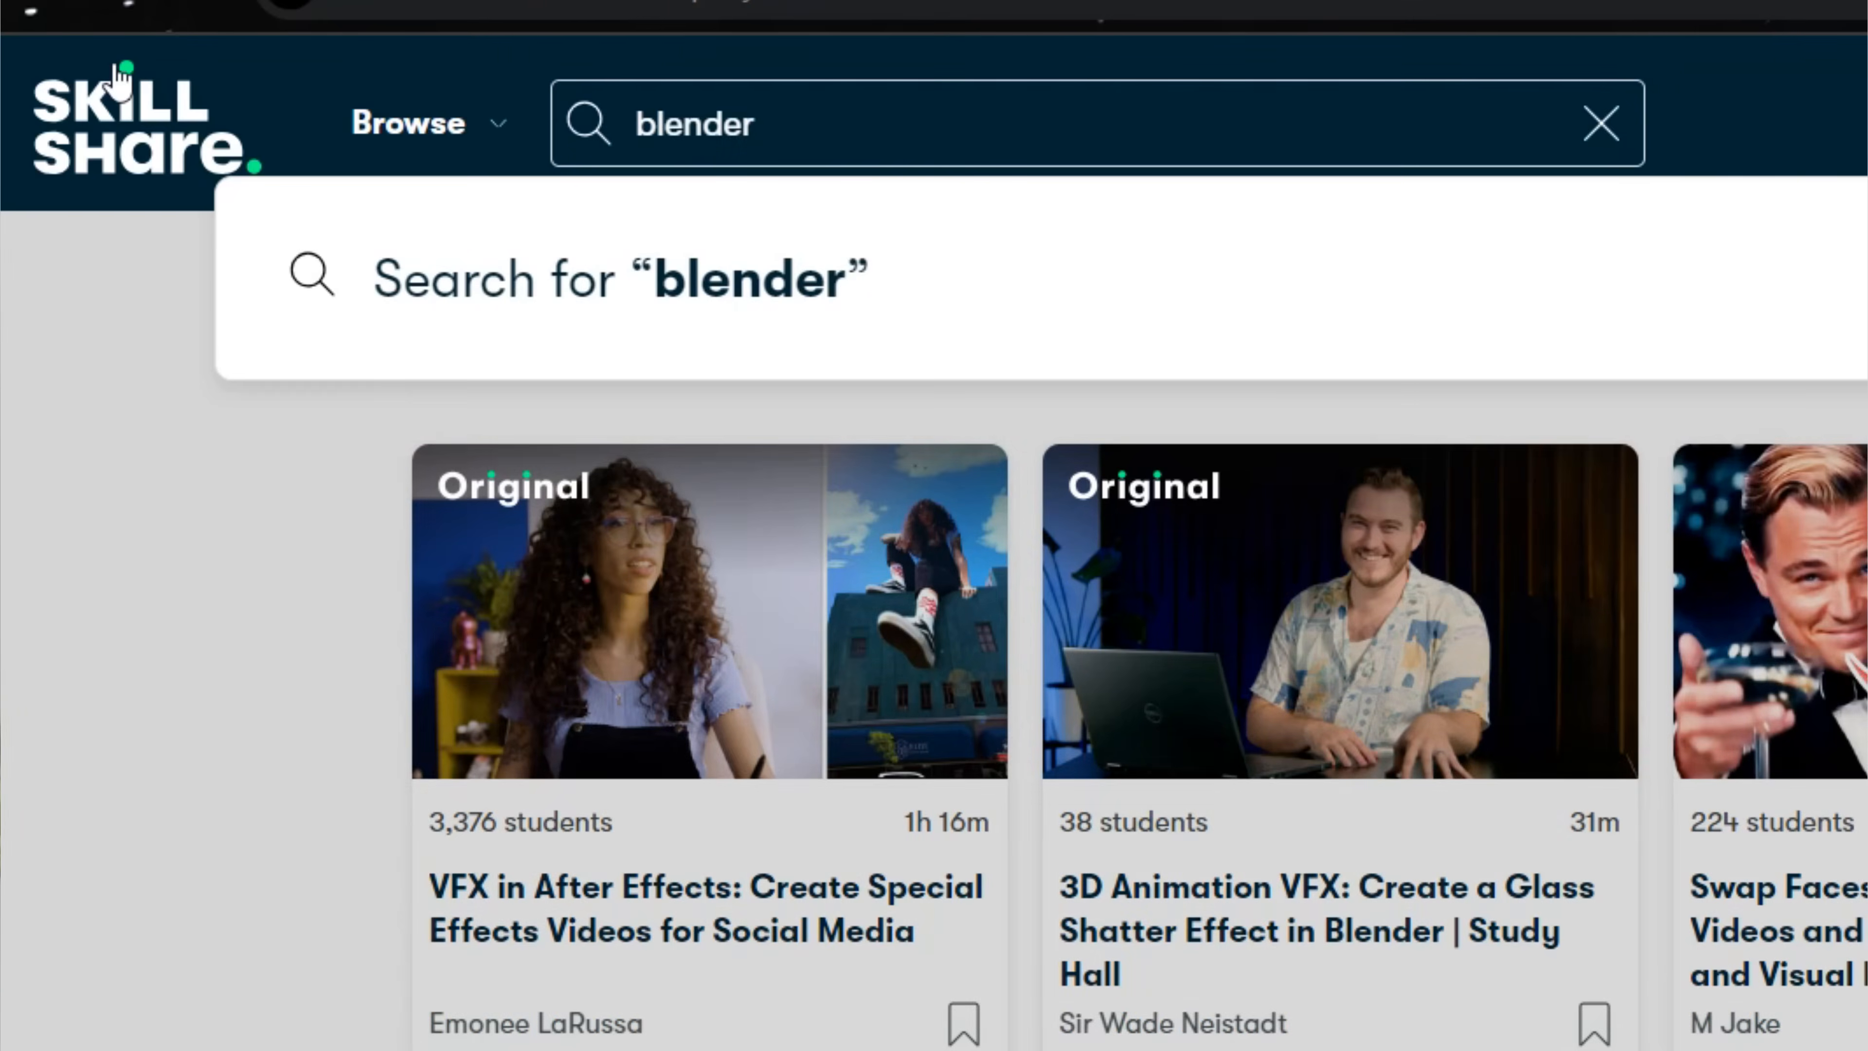
key("Return")
type("after effe")
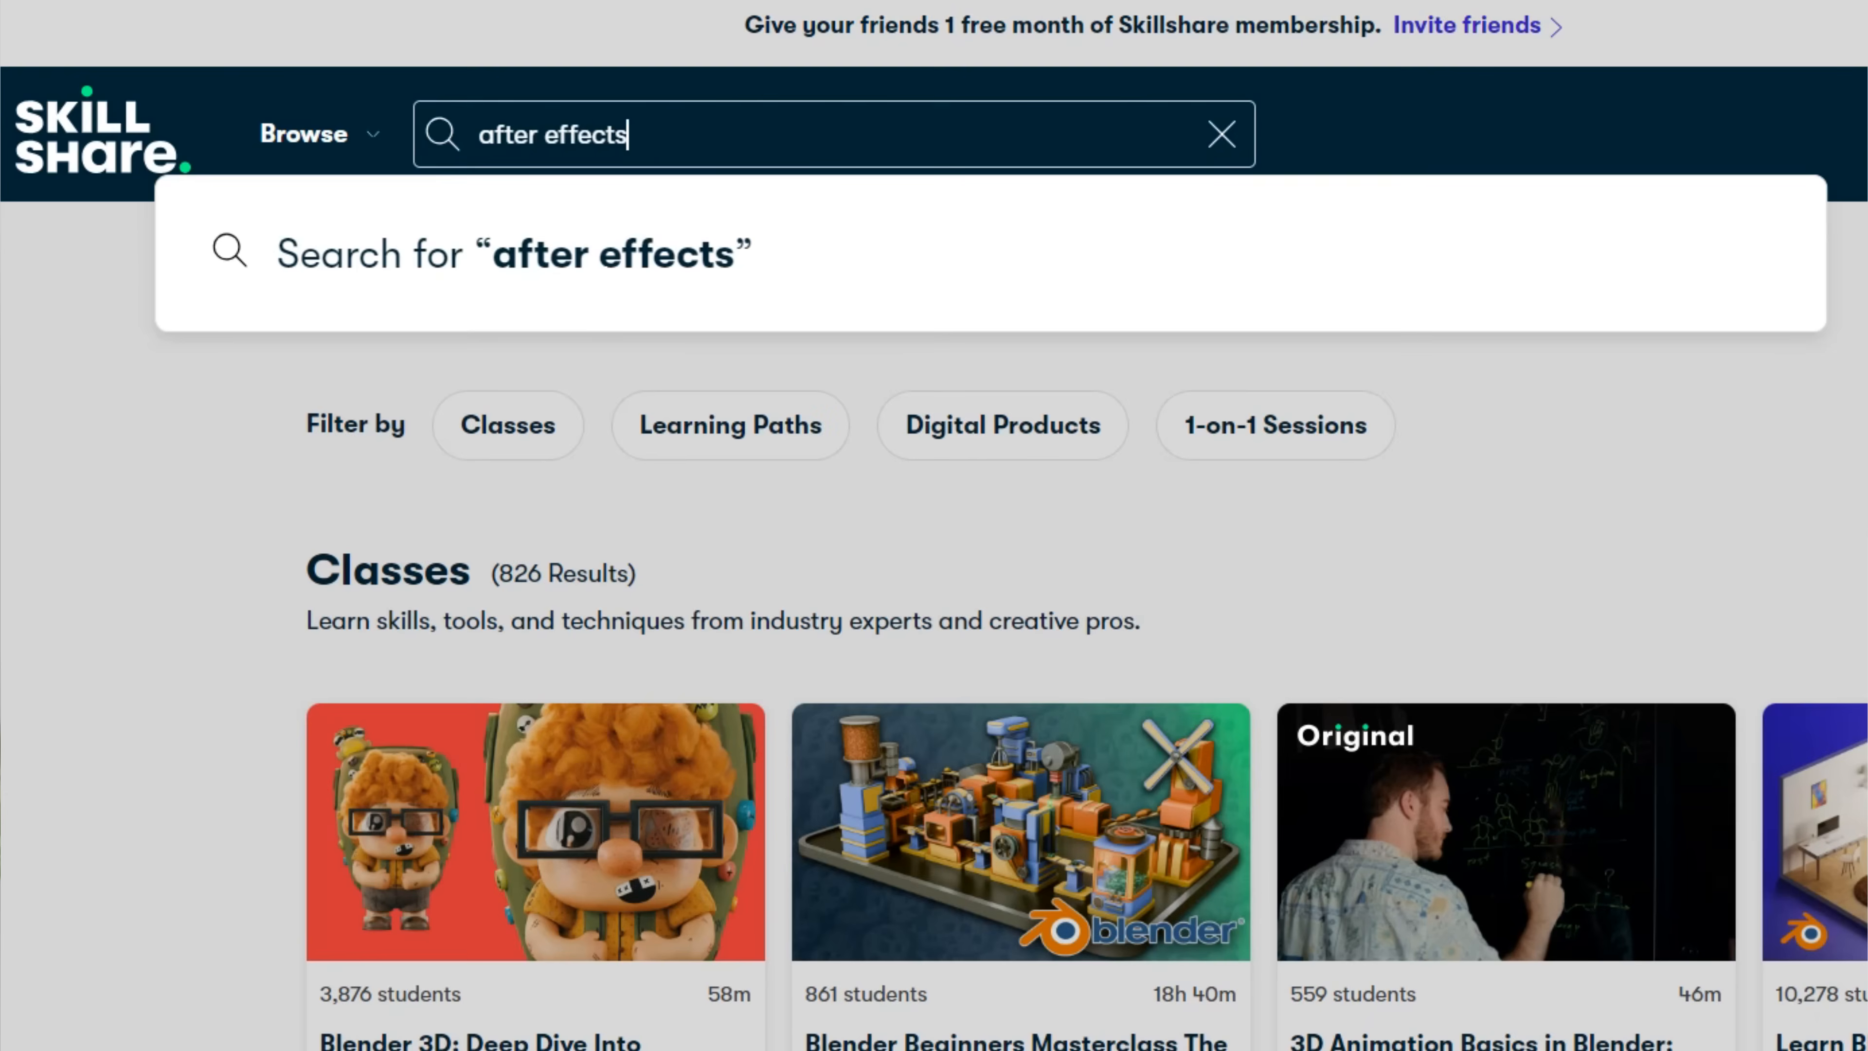
type("cts")
key("Return")
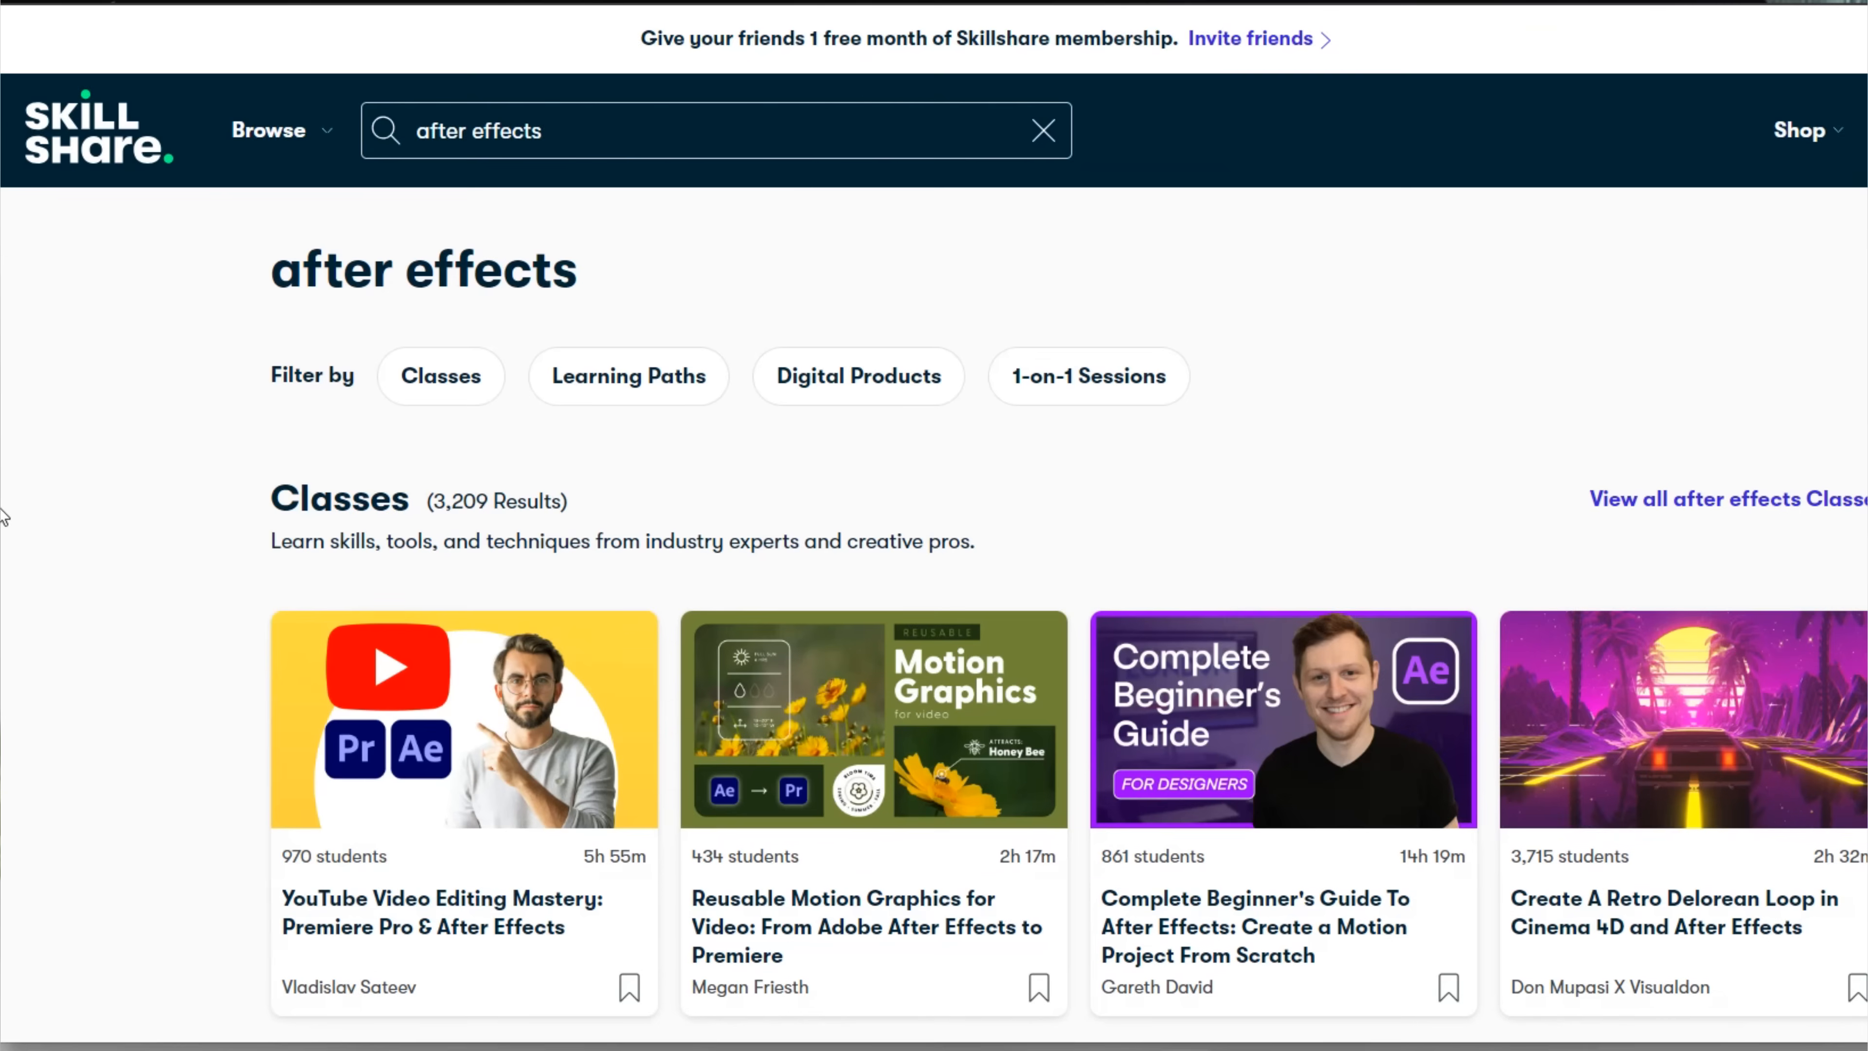
scroll(4, 515, "down", 3)
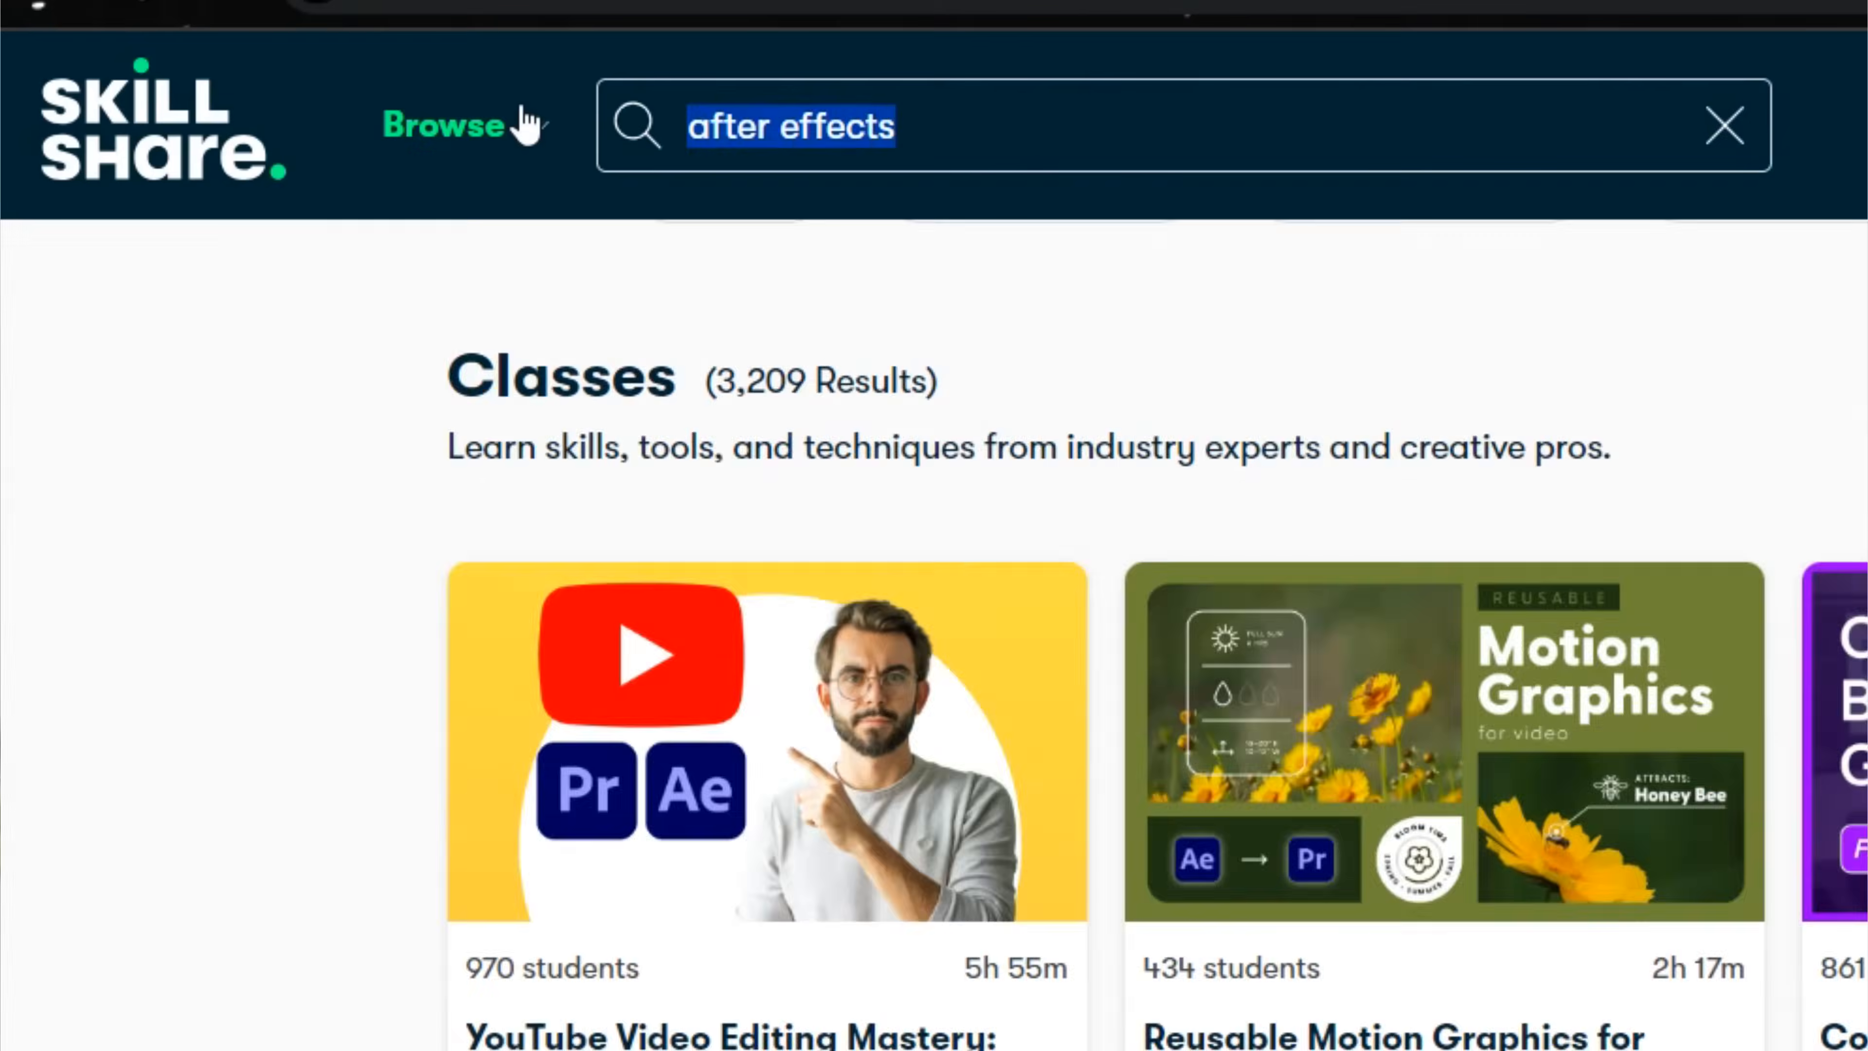
Search for unreal engine landscape, open the Unreal Engine: Open World Landscapes class and browse its lesson list
type("unreal e")
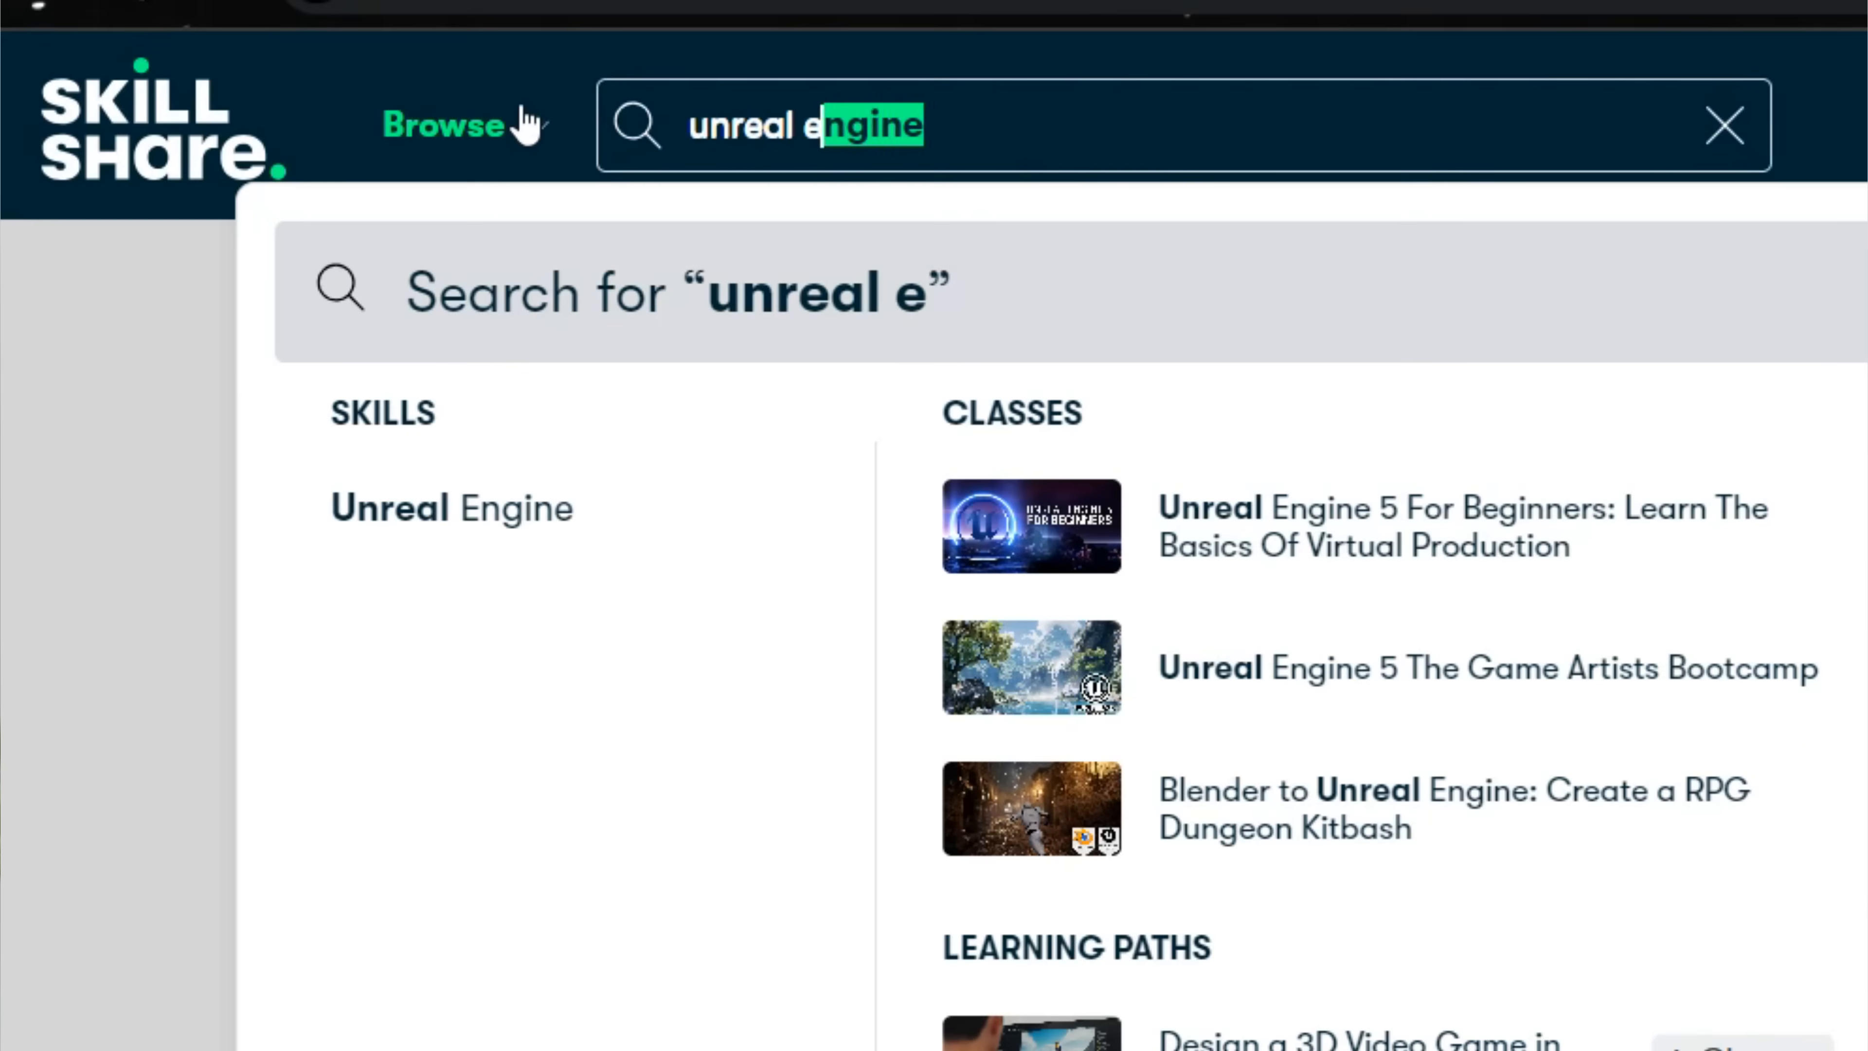
type("ngine landscape")
key("Return")
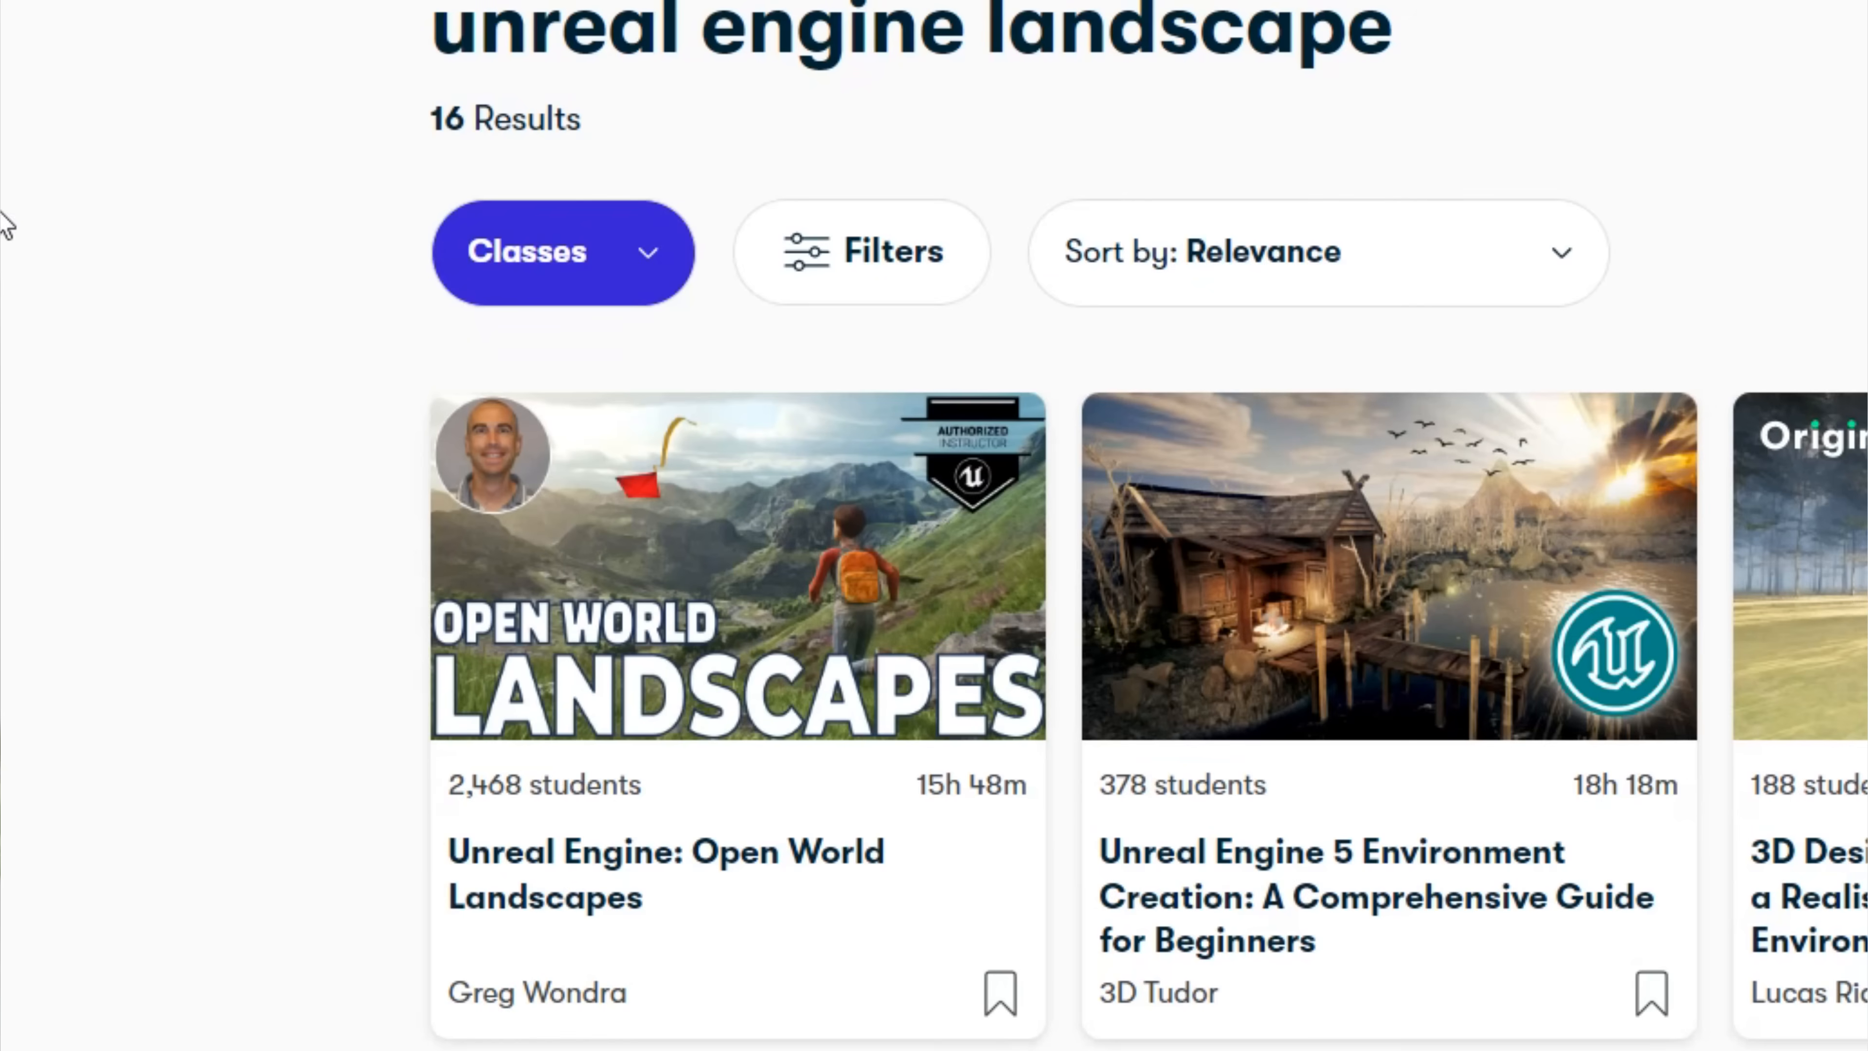
left_click(681, 857)
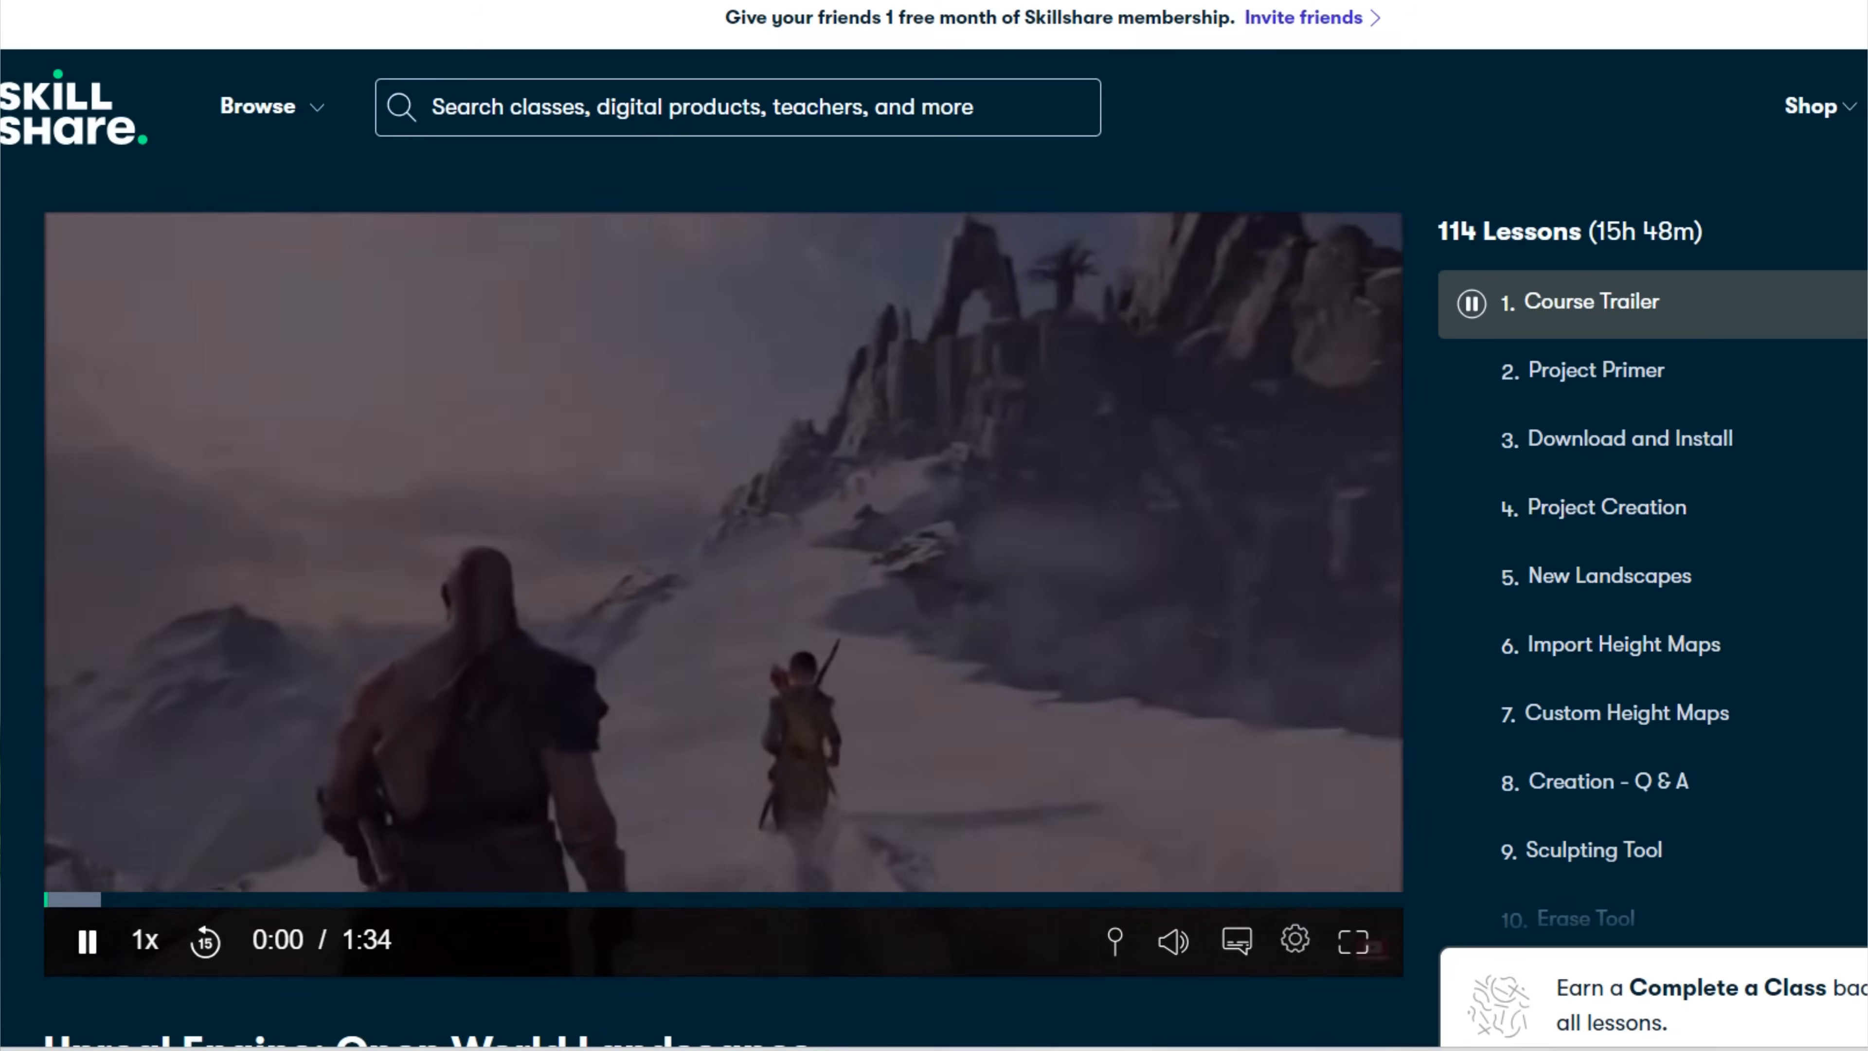
scroll(1653, 588, "down", 4)
scroll(1652, 588, "down", 7)
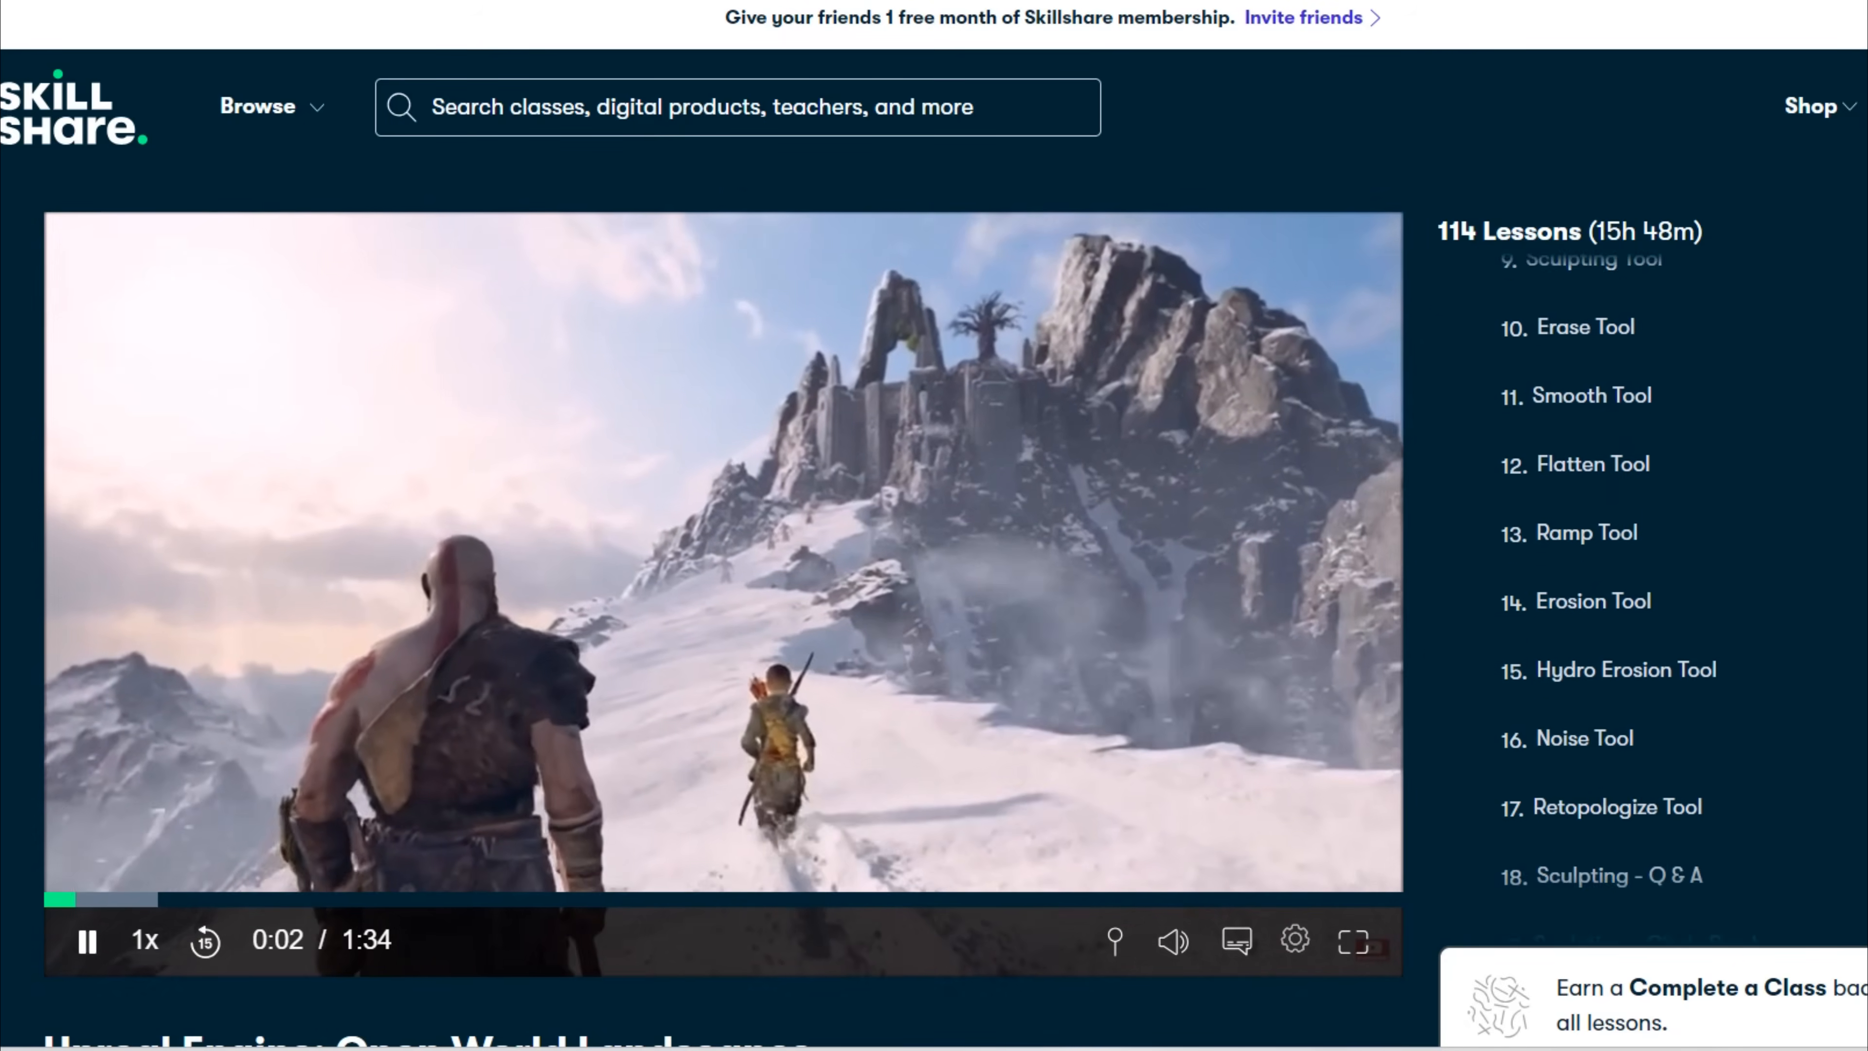
scroll(1653, 589, "down", 5)
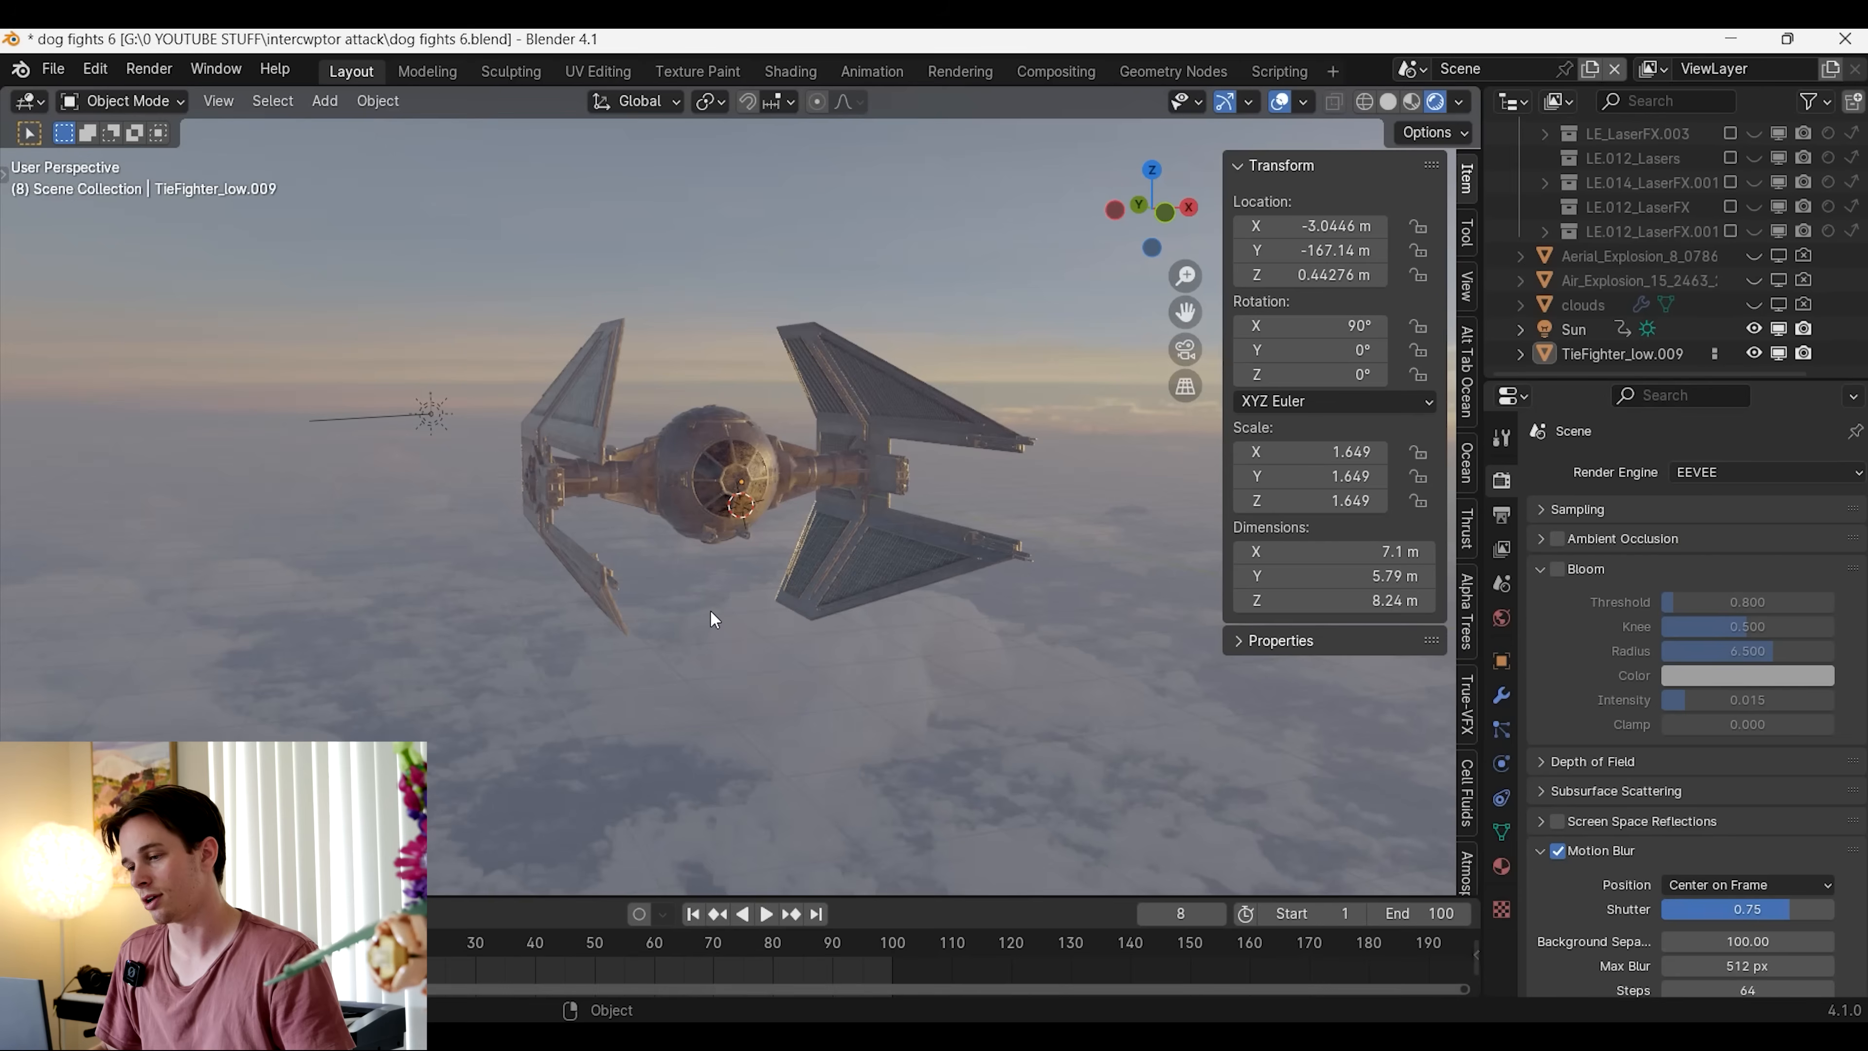
Switch to Blender, add a particle system to the TIE fighter and play the animation to preview the emission
left_click(713, 582)
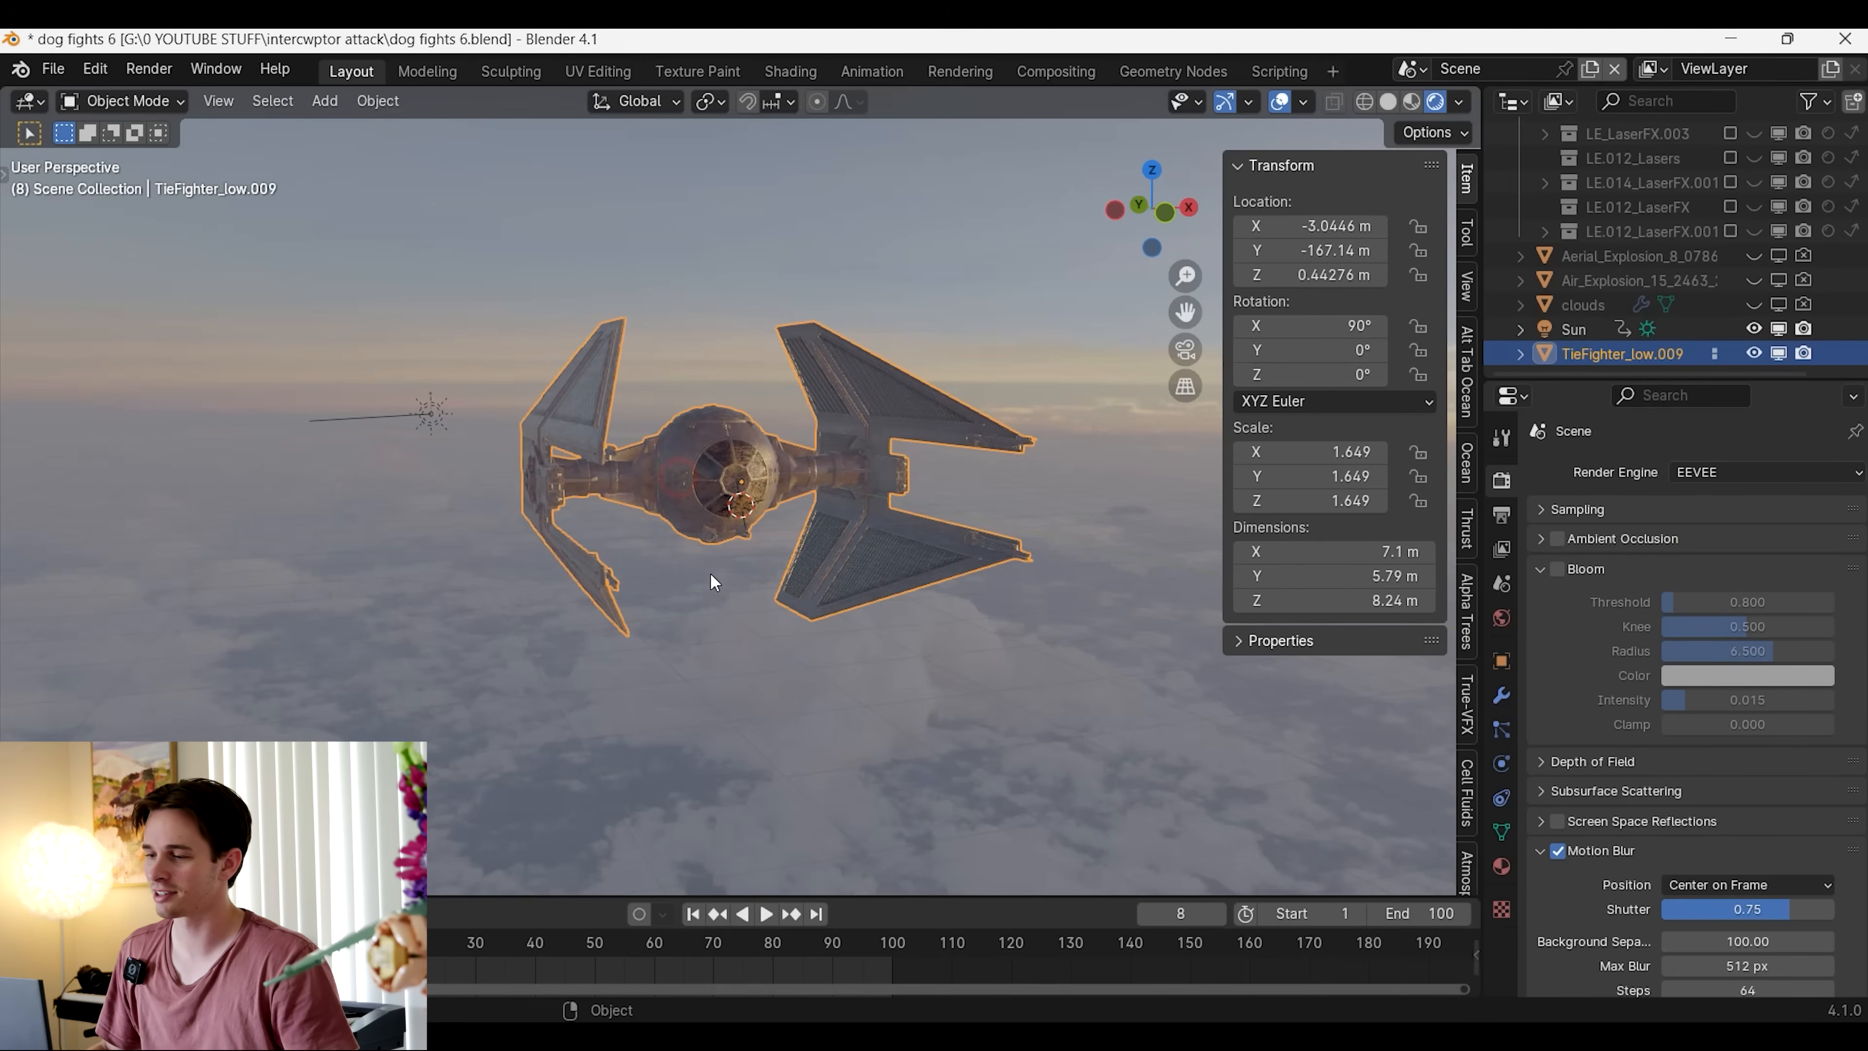
left_click(1502, 729)
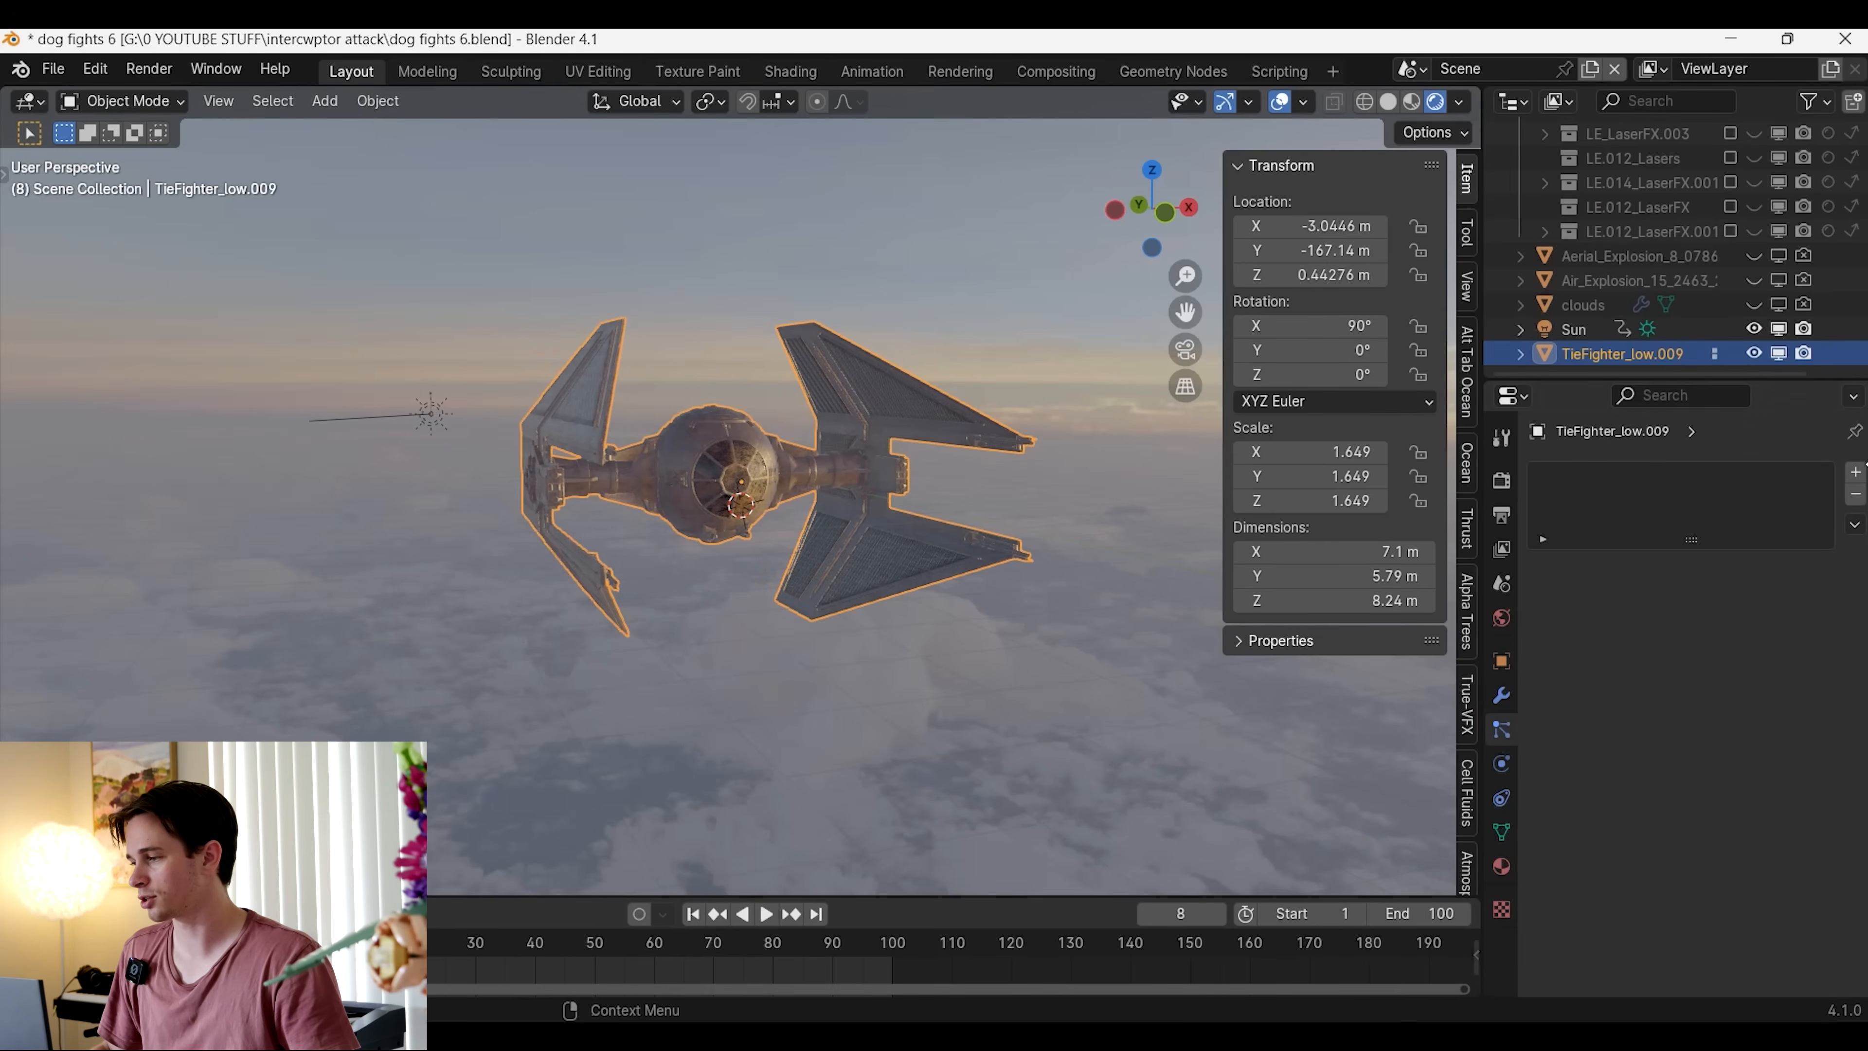
left_click(1856, 472)
key("space")
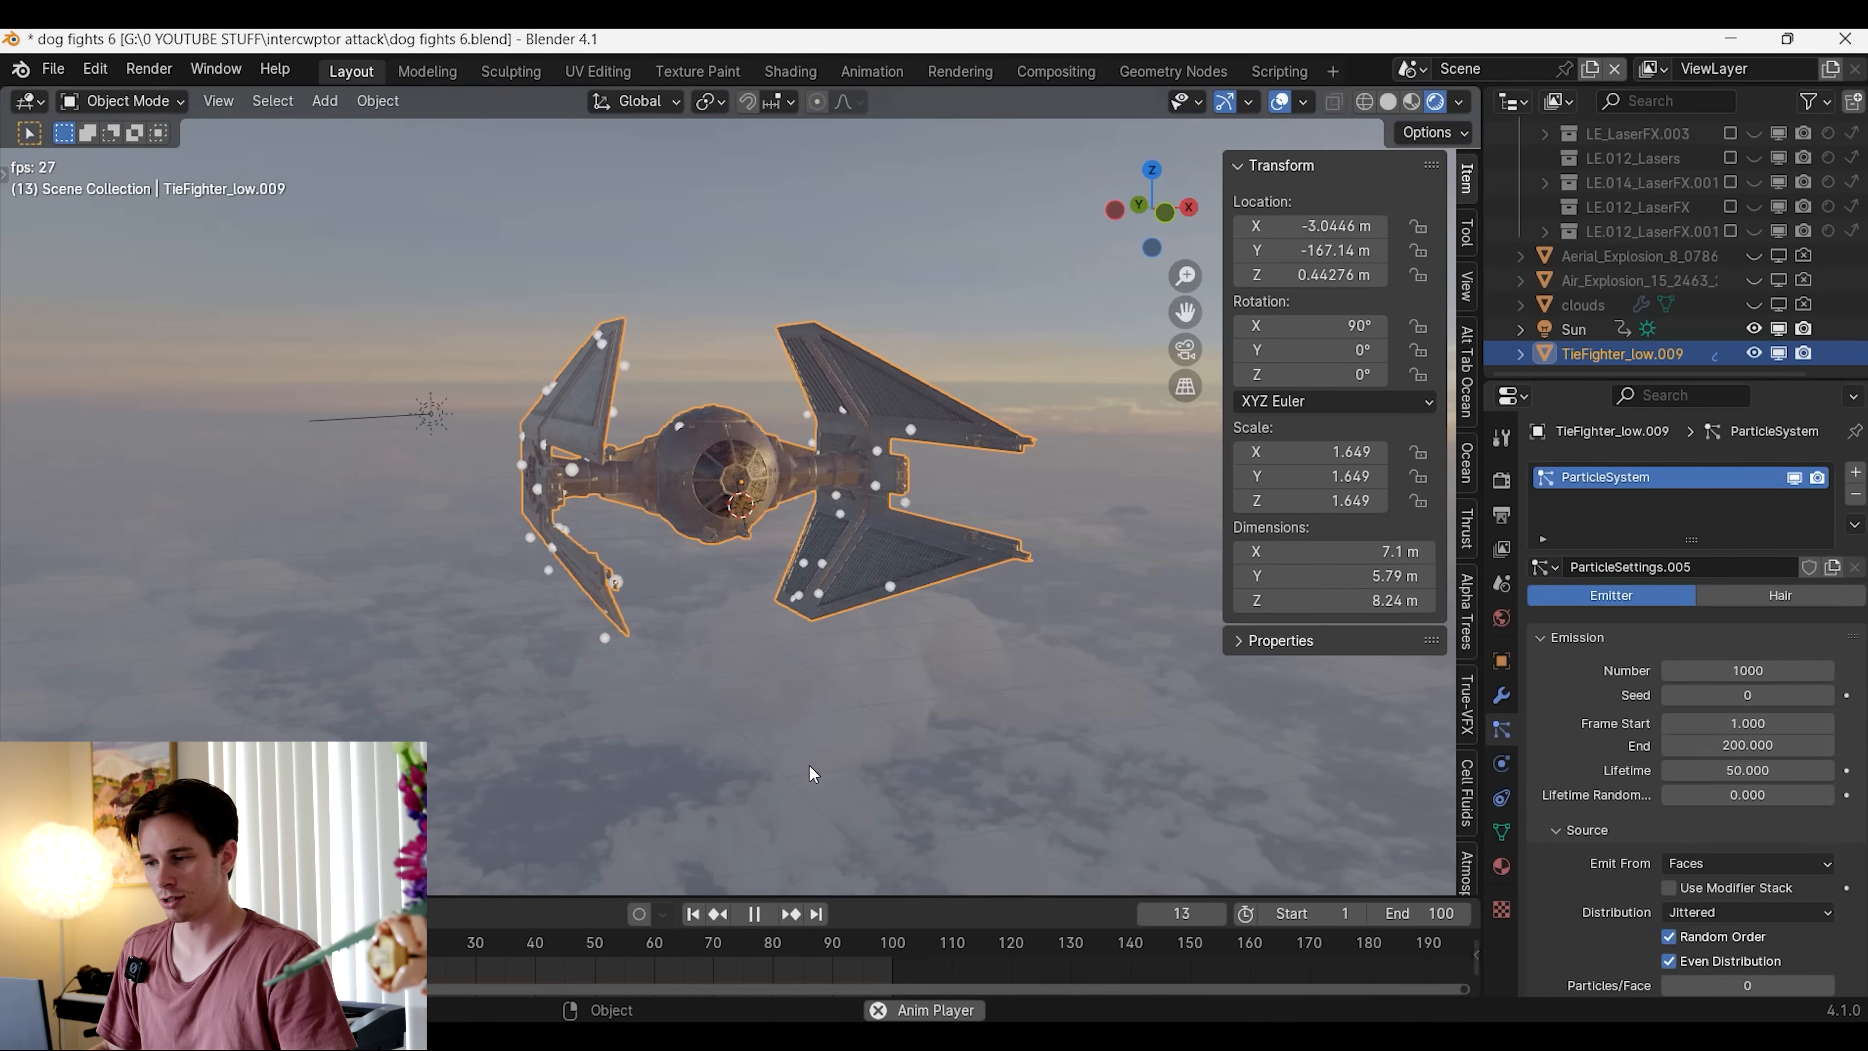
mouse_move(832, 756)
middle_mouse_down()
mouse_move(875, 744)
mouse_move(826, 734)
middle_mouse_up()
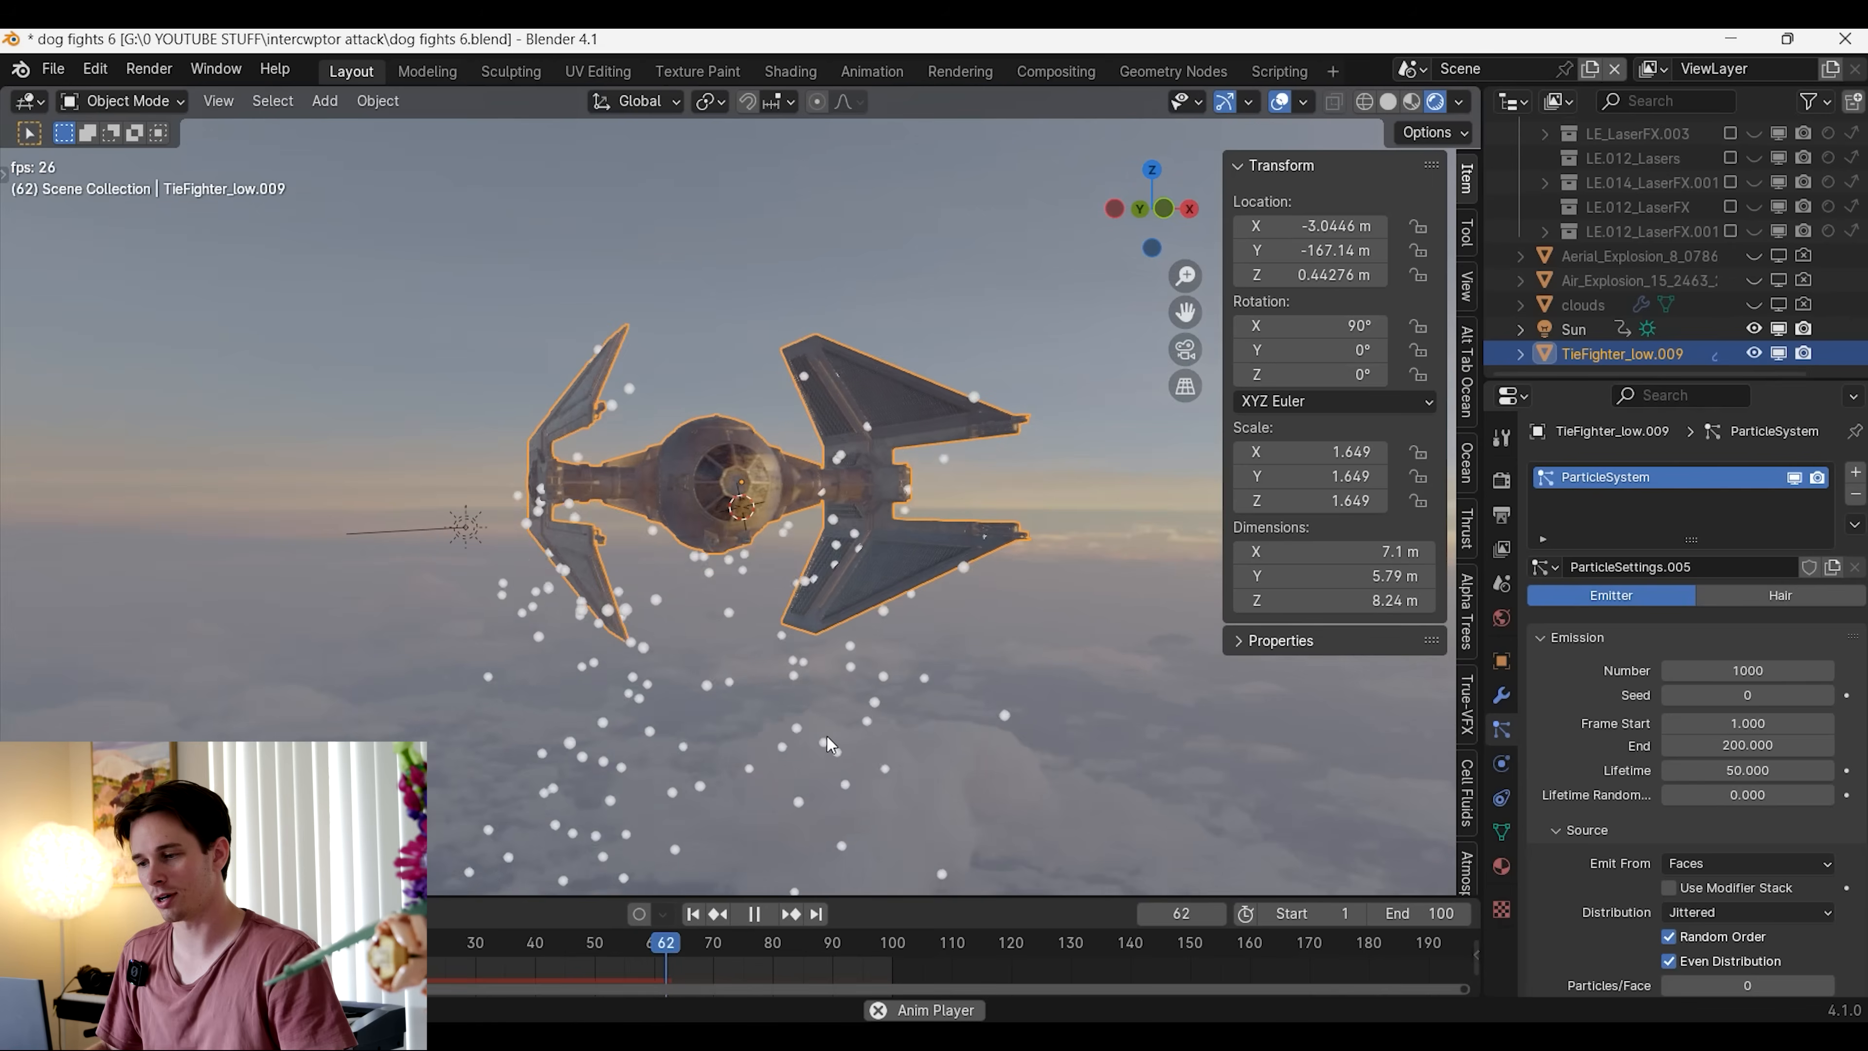
key("space")
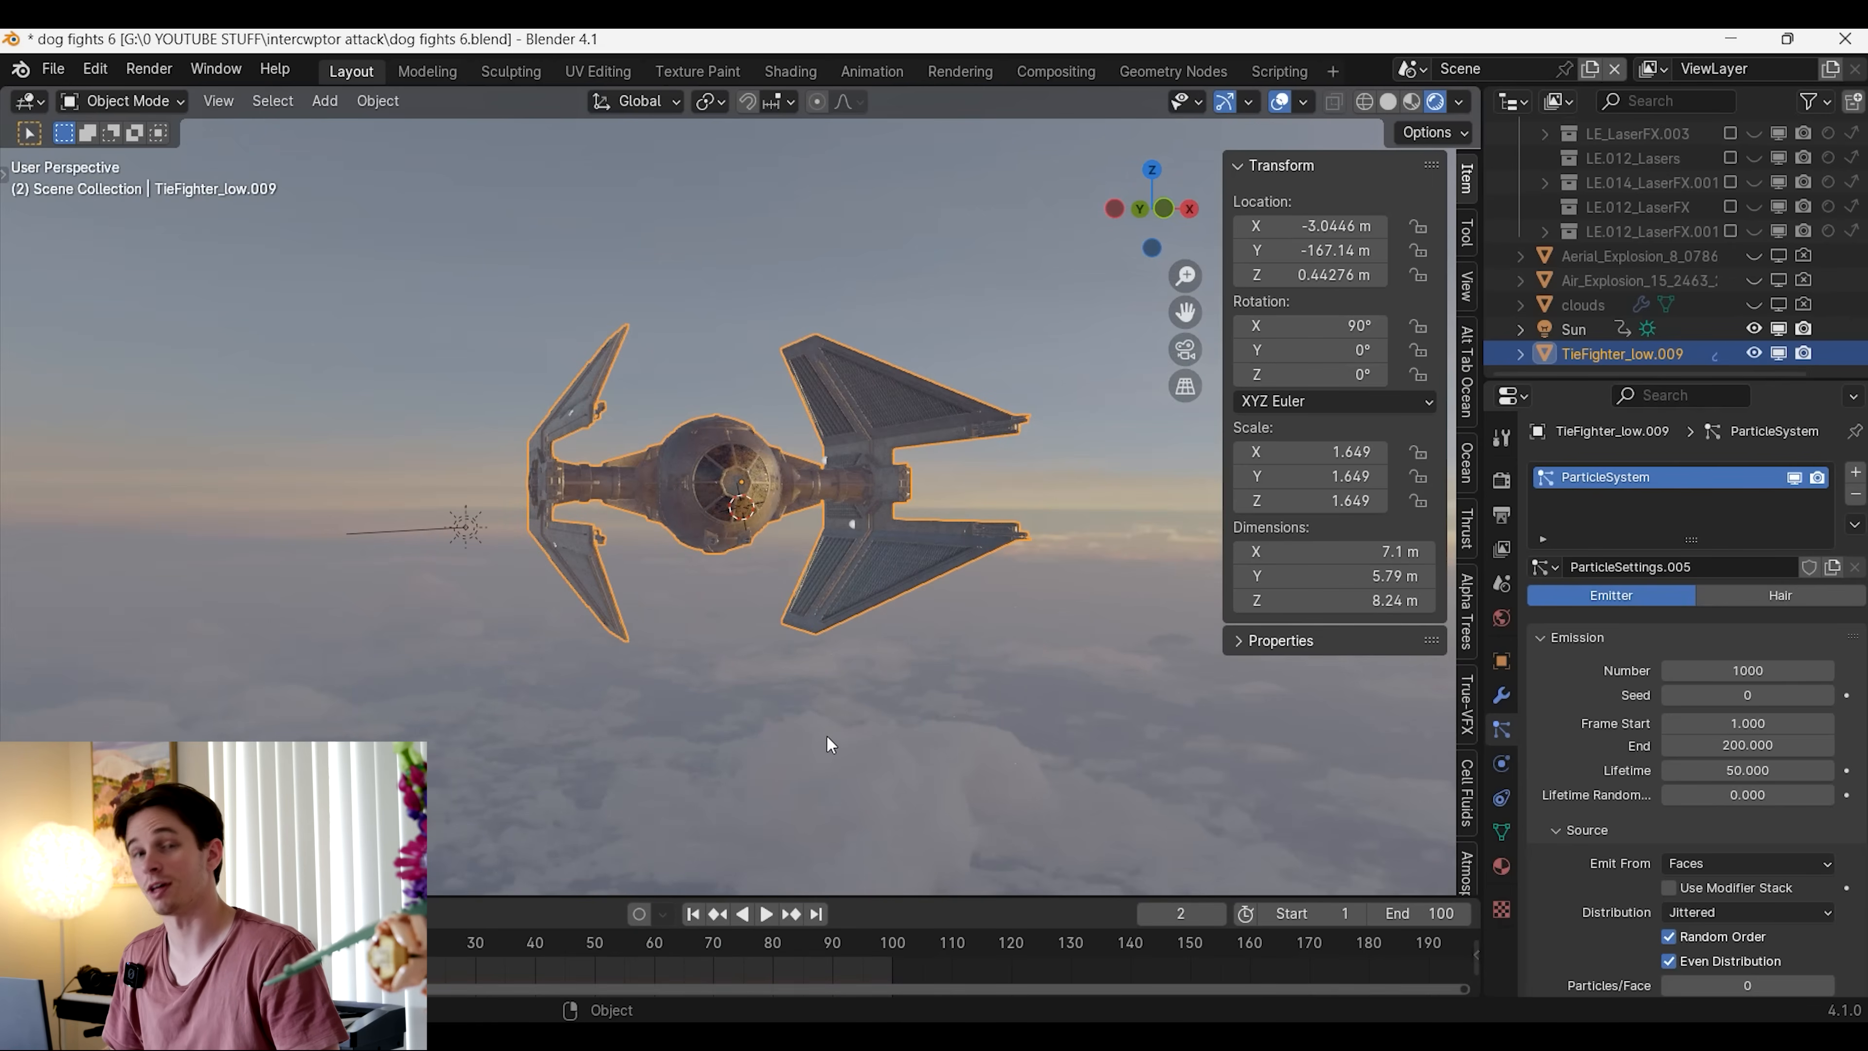
Limit the particle emission to frames 40 through 42 and play the animation from frame 40 to check the burst
left_click_drag(619, 894, 640, 790)
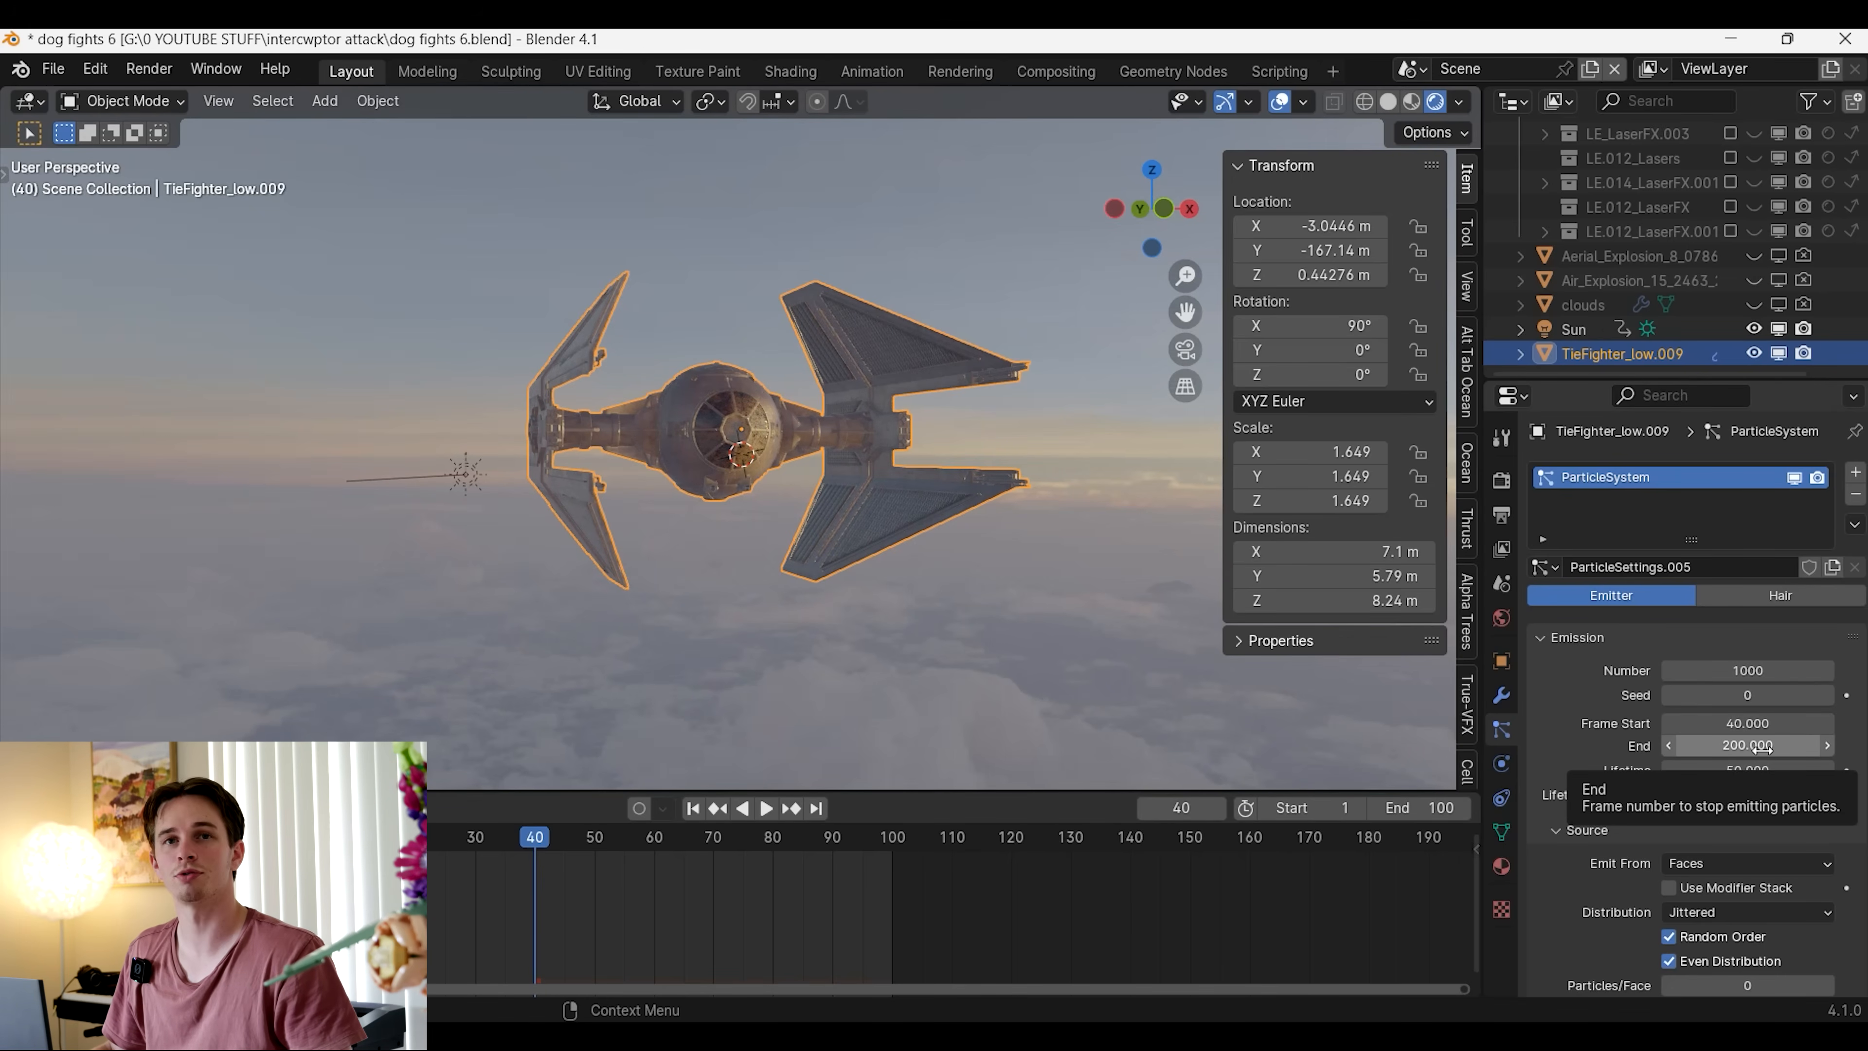
left_click(1763, 747)
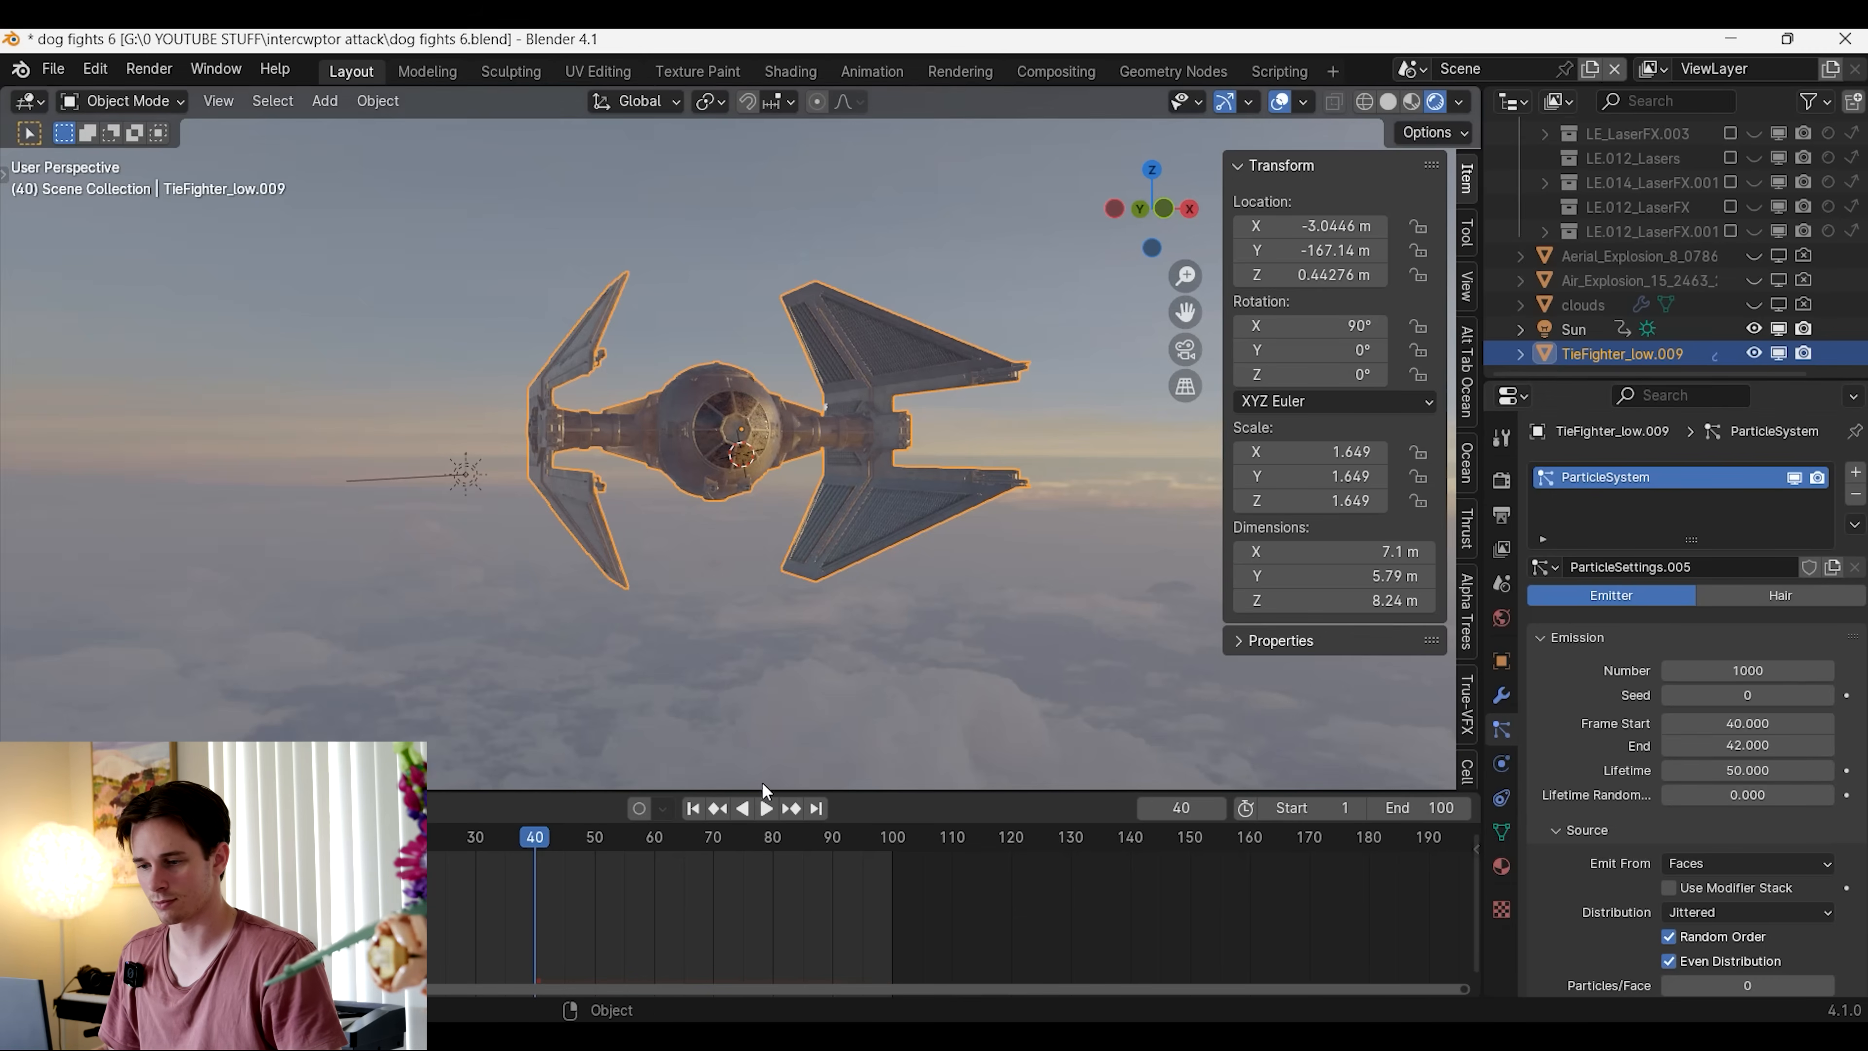
key("space")
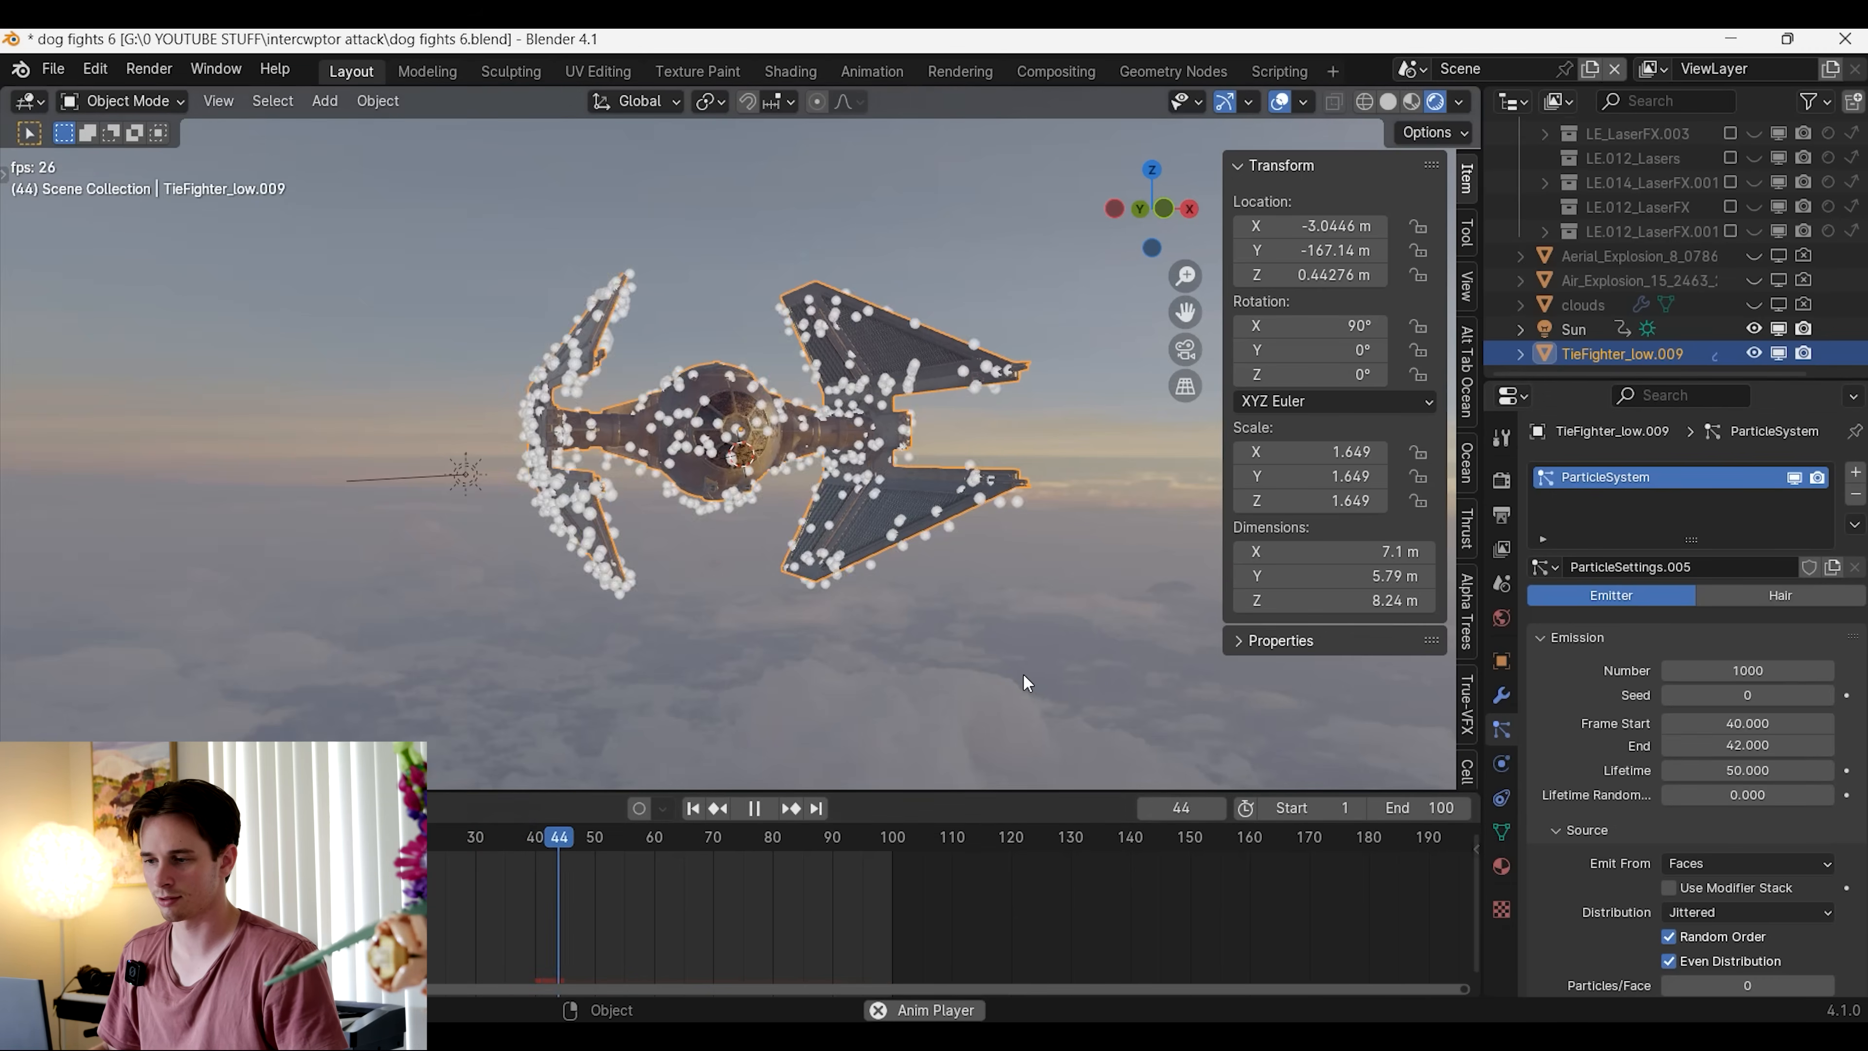
key("space")
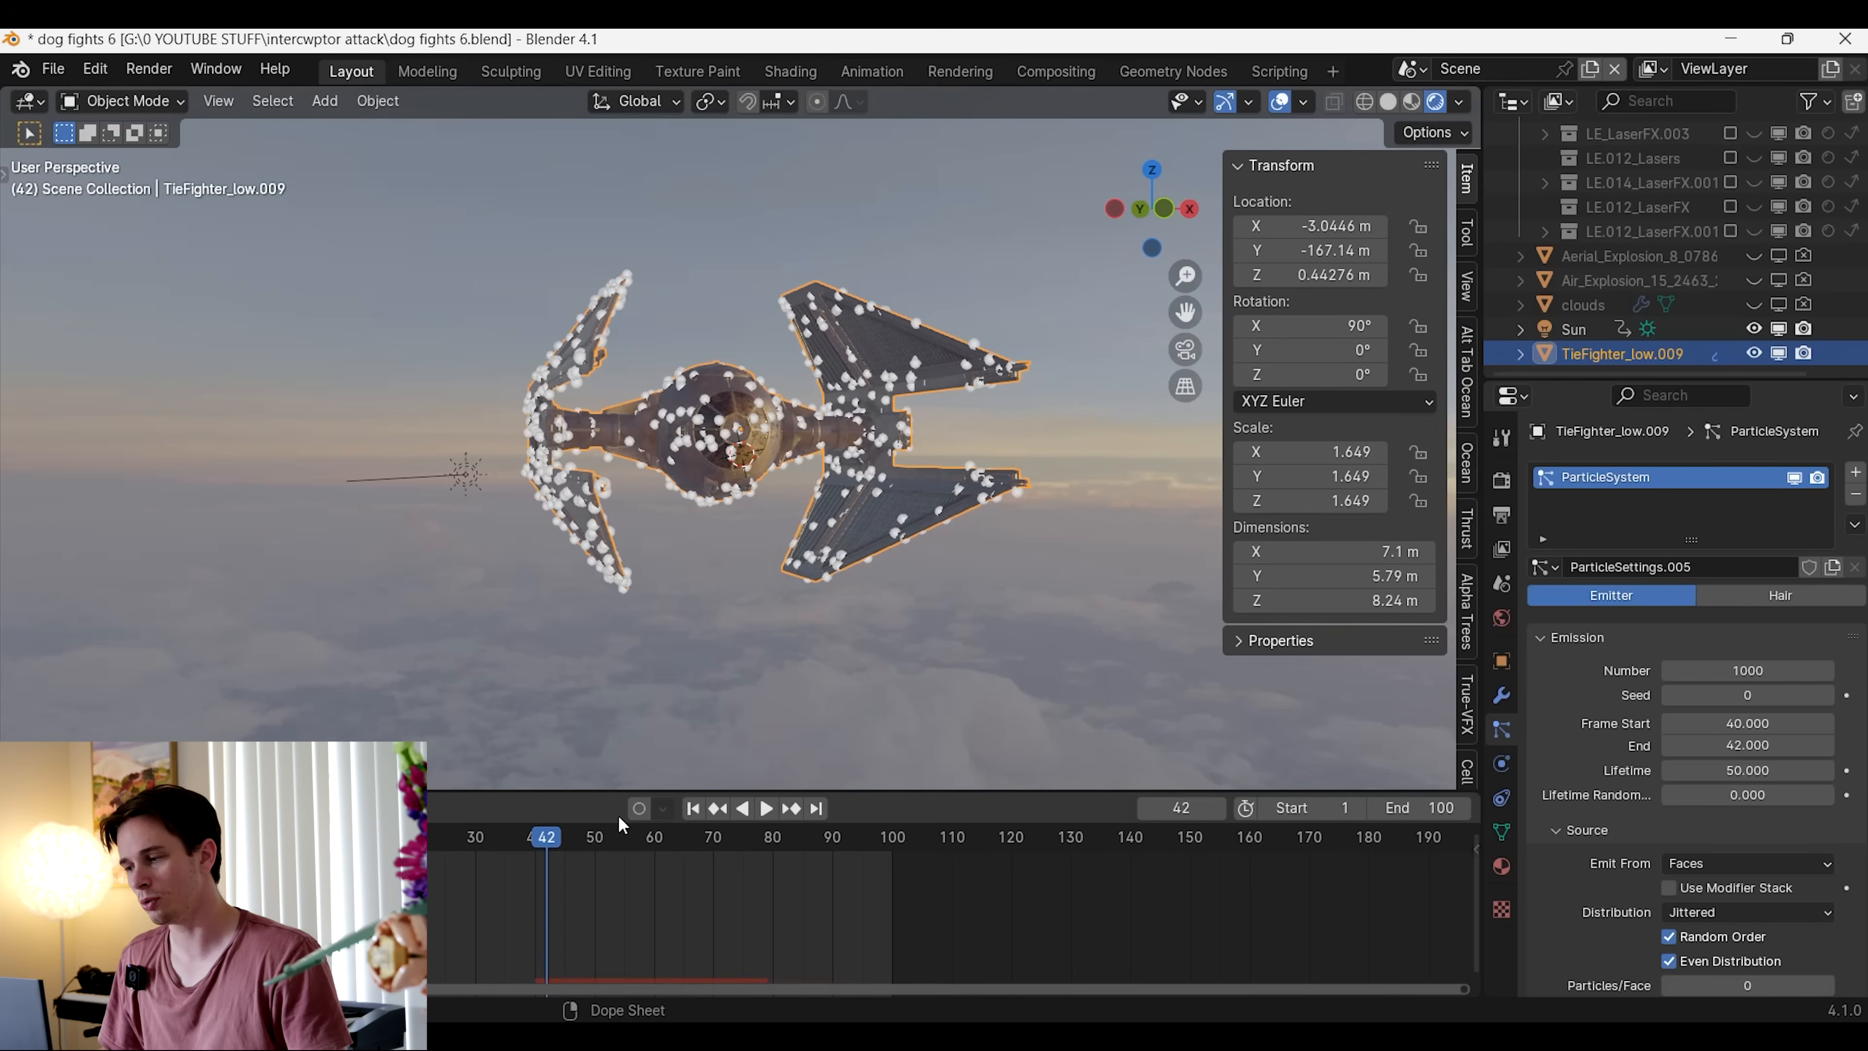
Add an Explode modifier to the TIE fighter below its particle system
left_click(1503, 695)
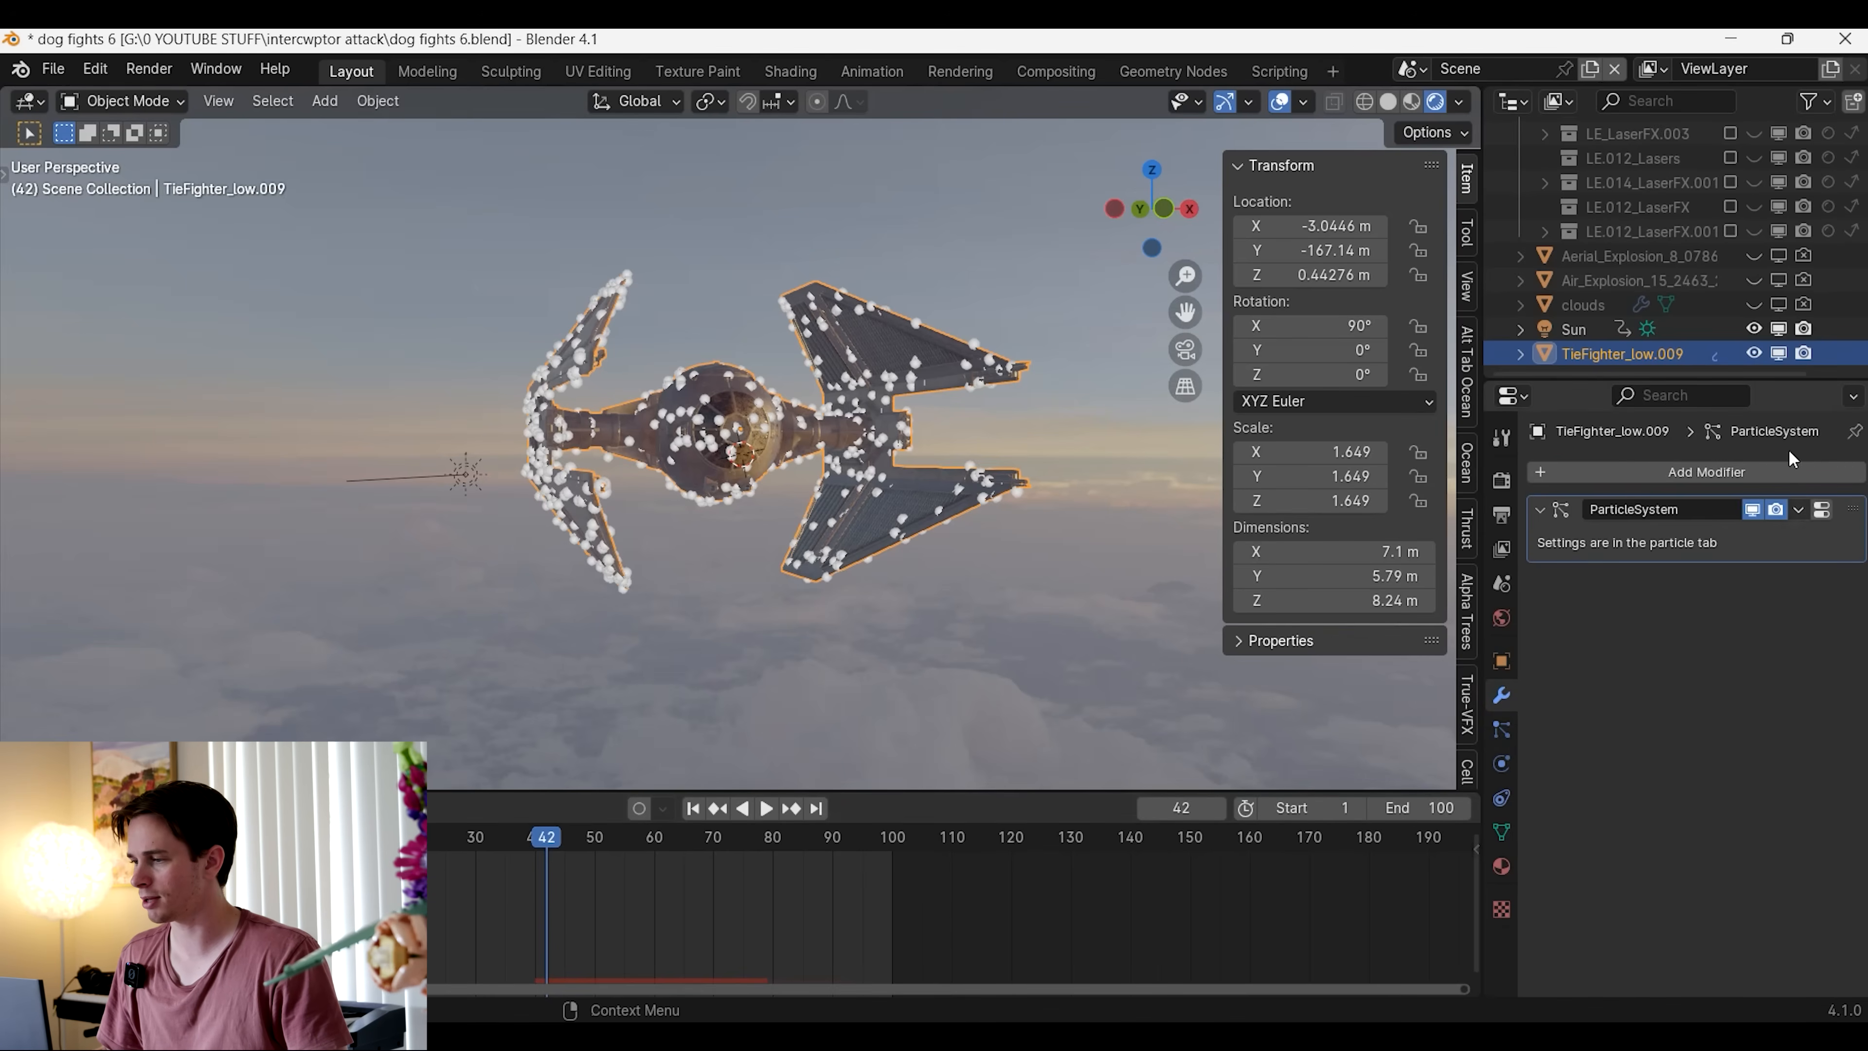
left_click(1722, 466)
type("explode")
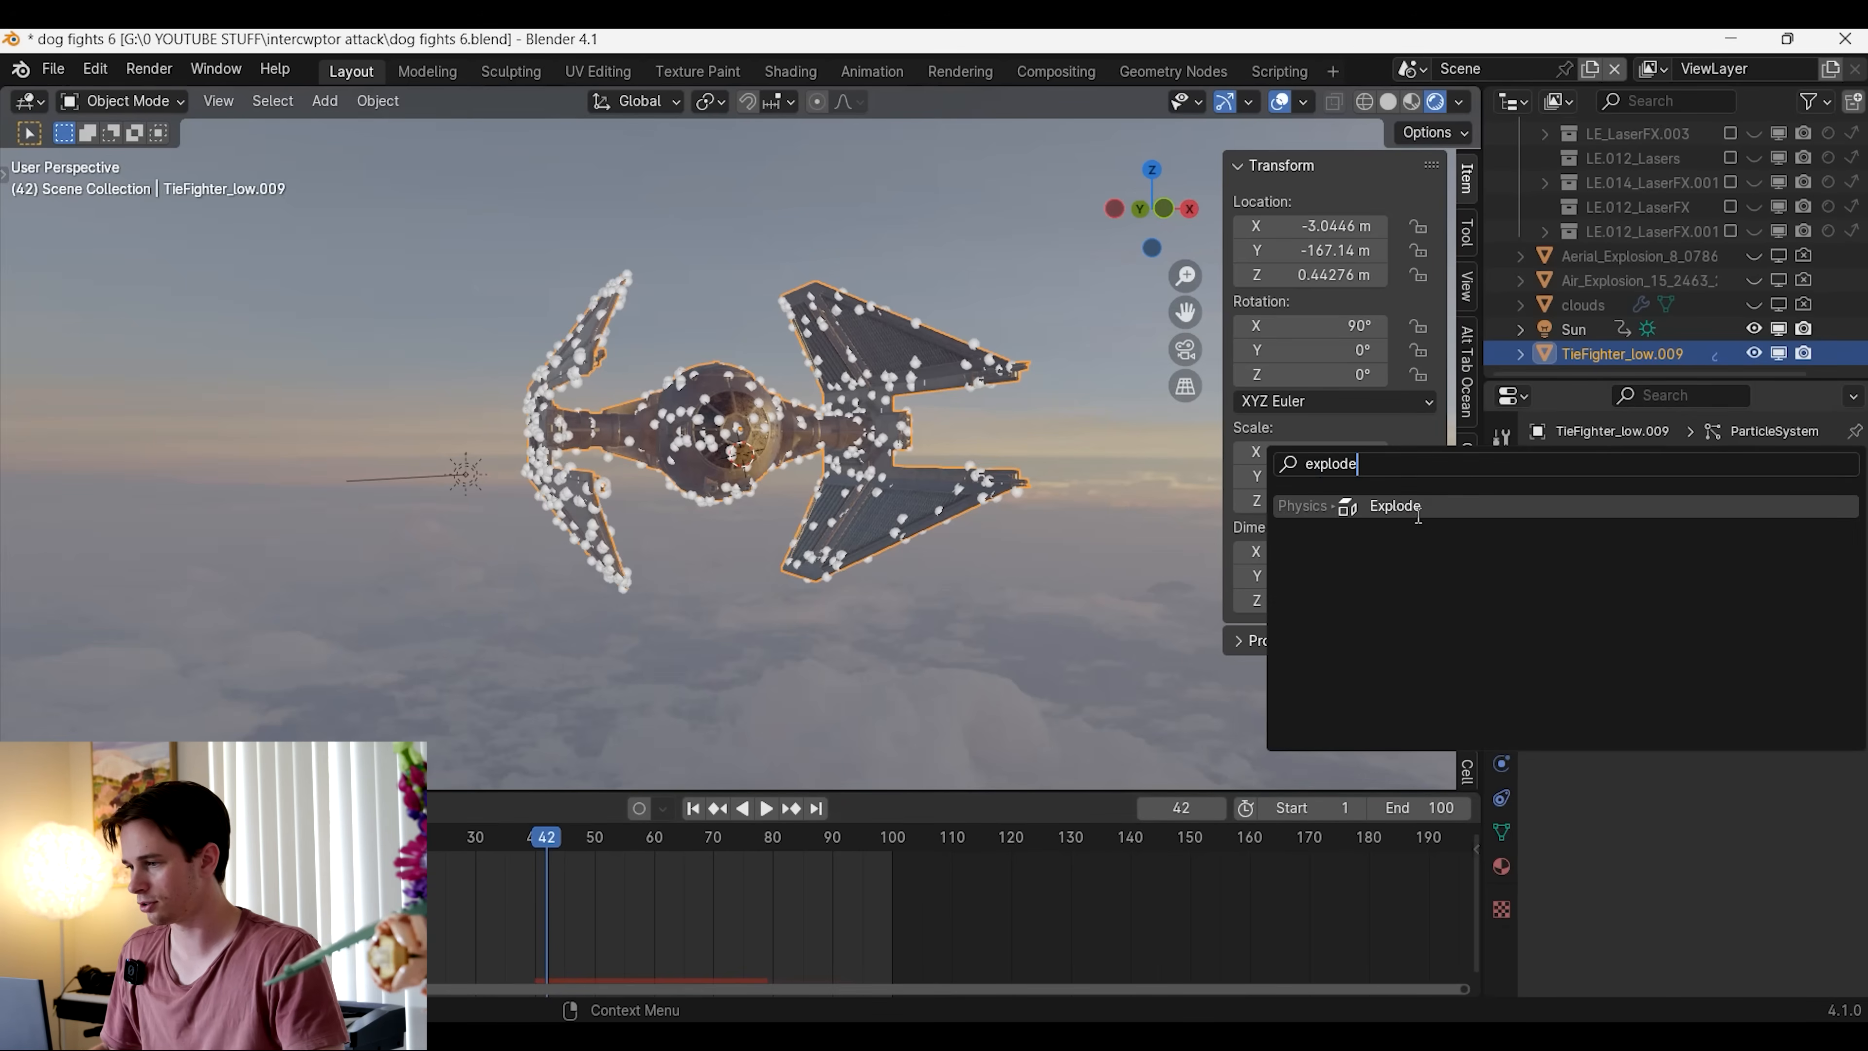
left_click(1418, 514)
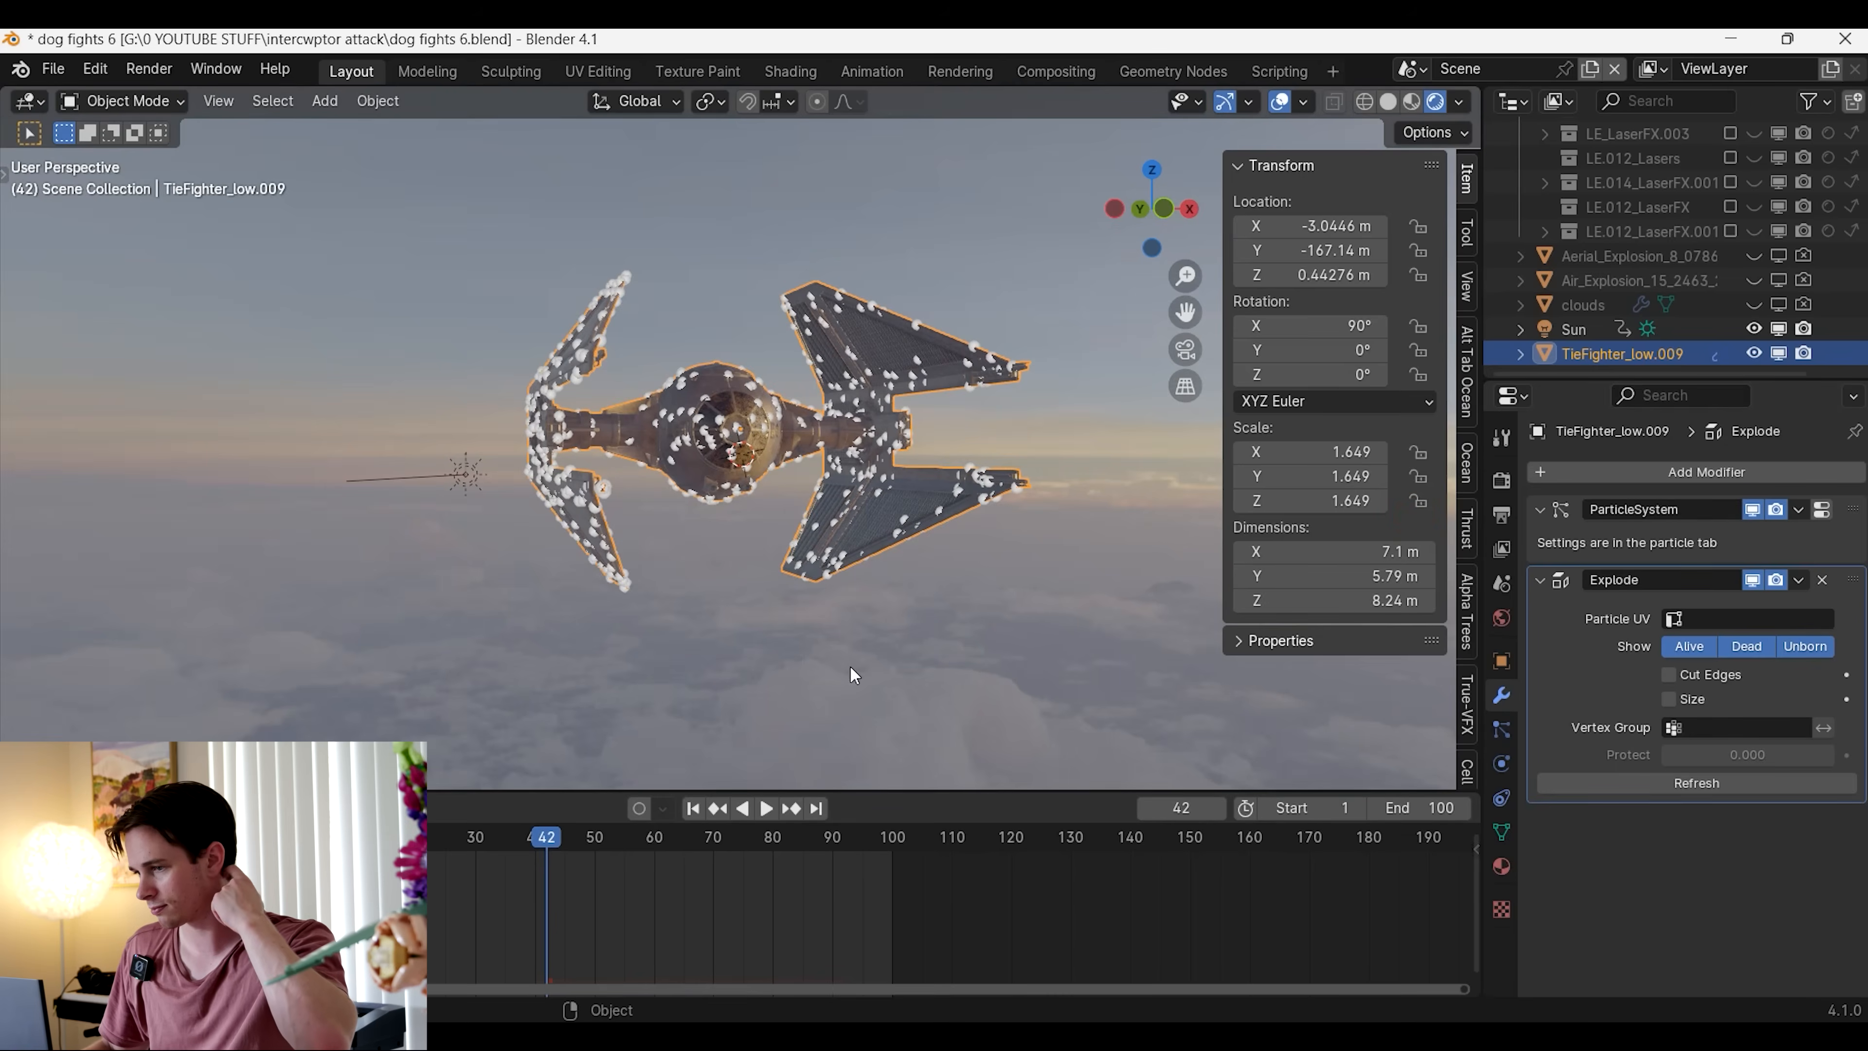
Play and scrub the animation around frame 40 to check how the TIE fighter breaks apart
left_click(482, 840)
key("space")
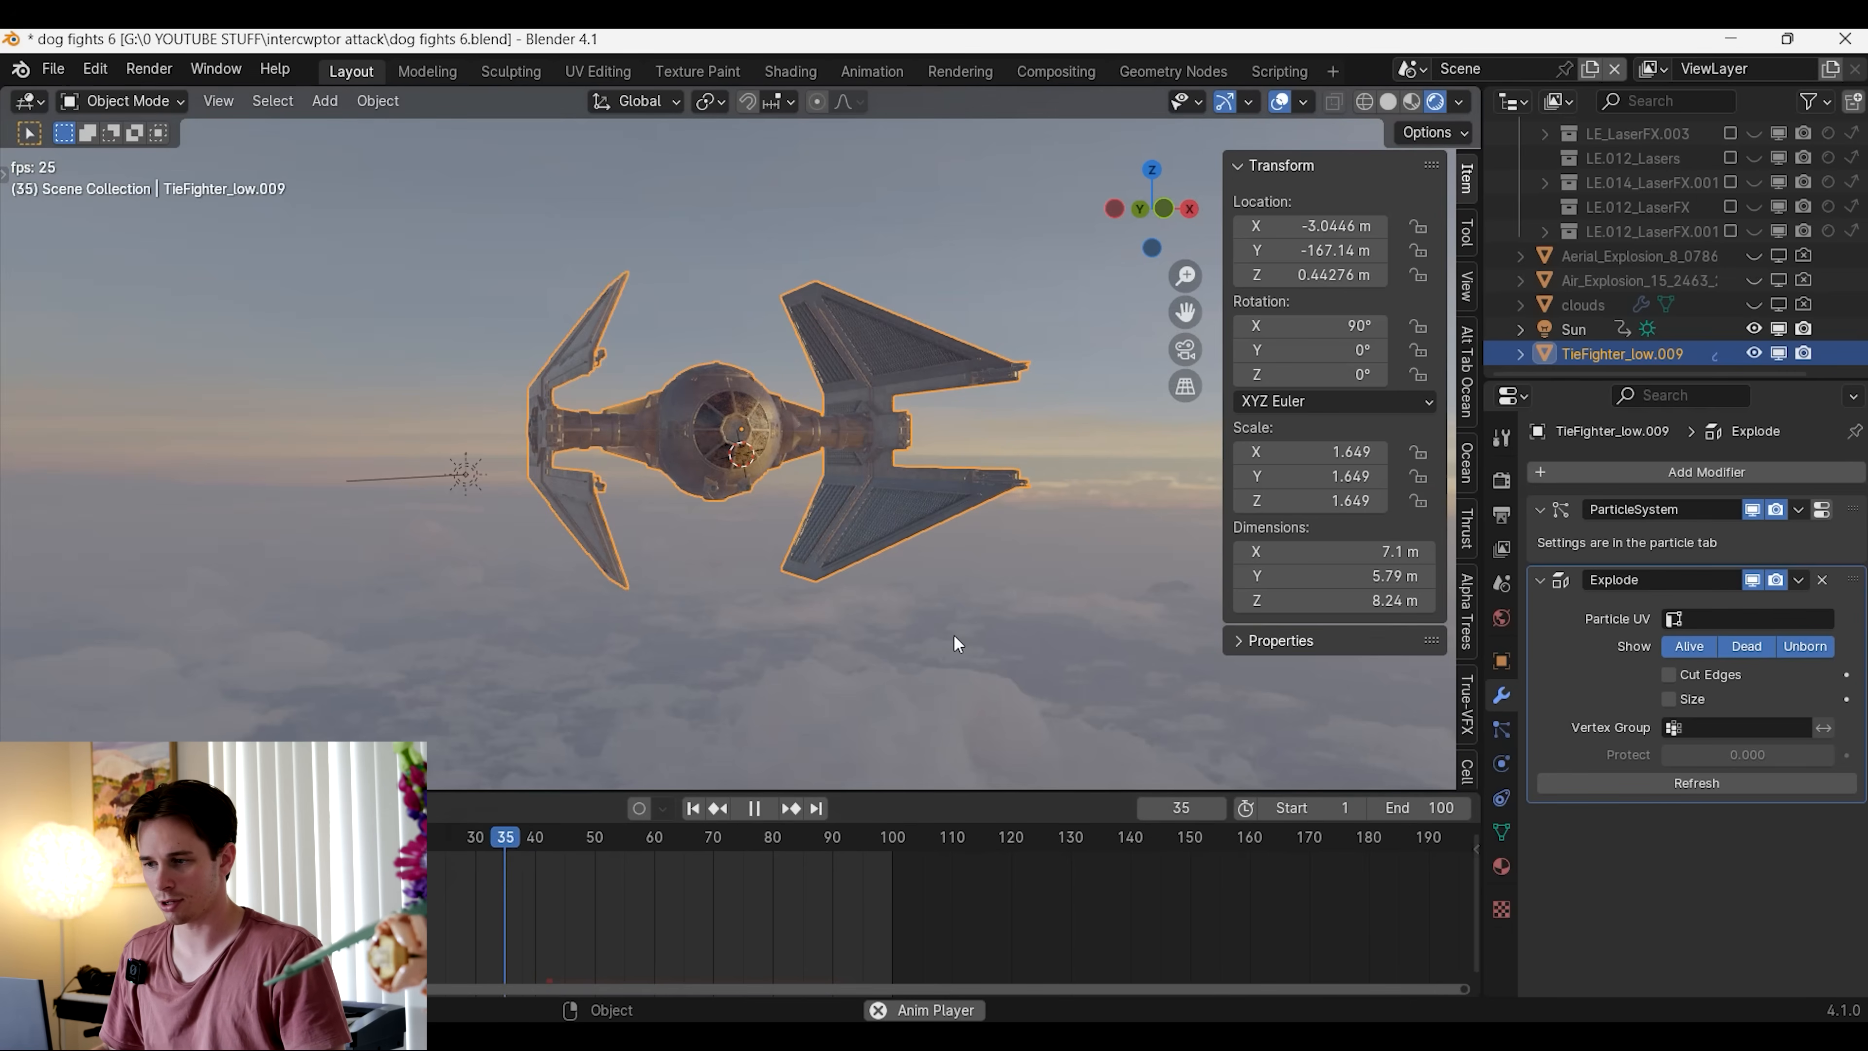
key("space")
scroll(867, 718, "down", 3)
key("shift+ctrl+space")
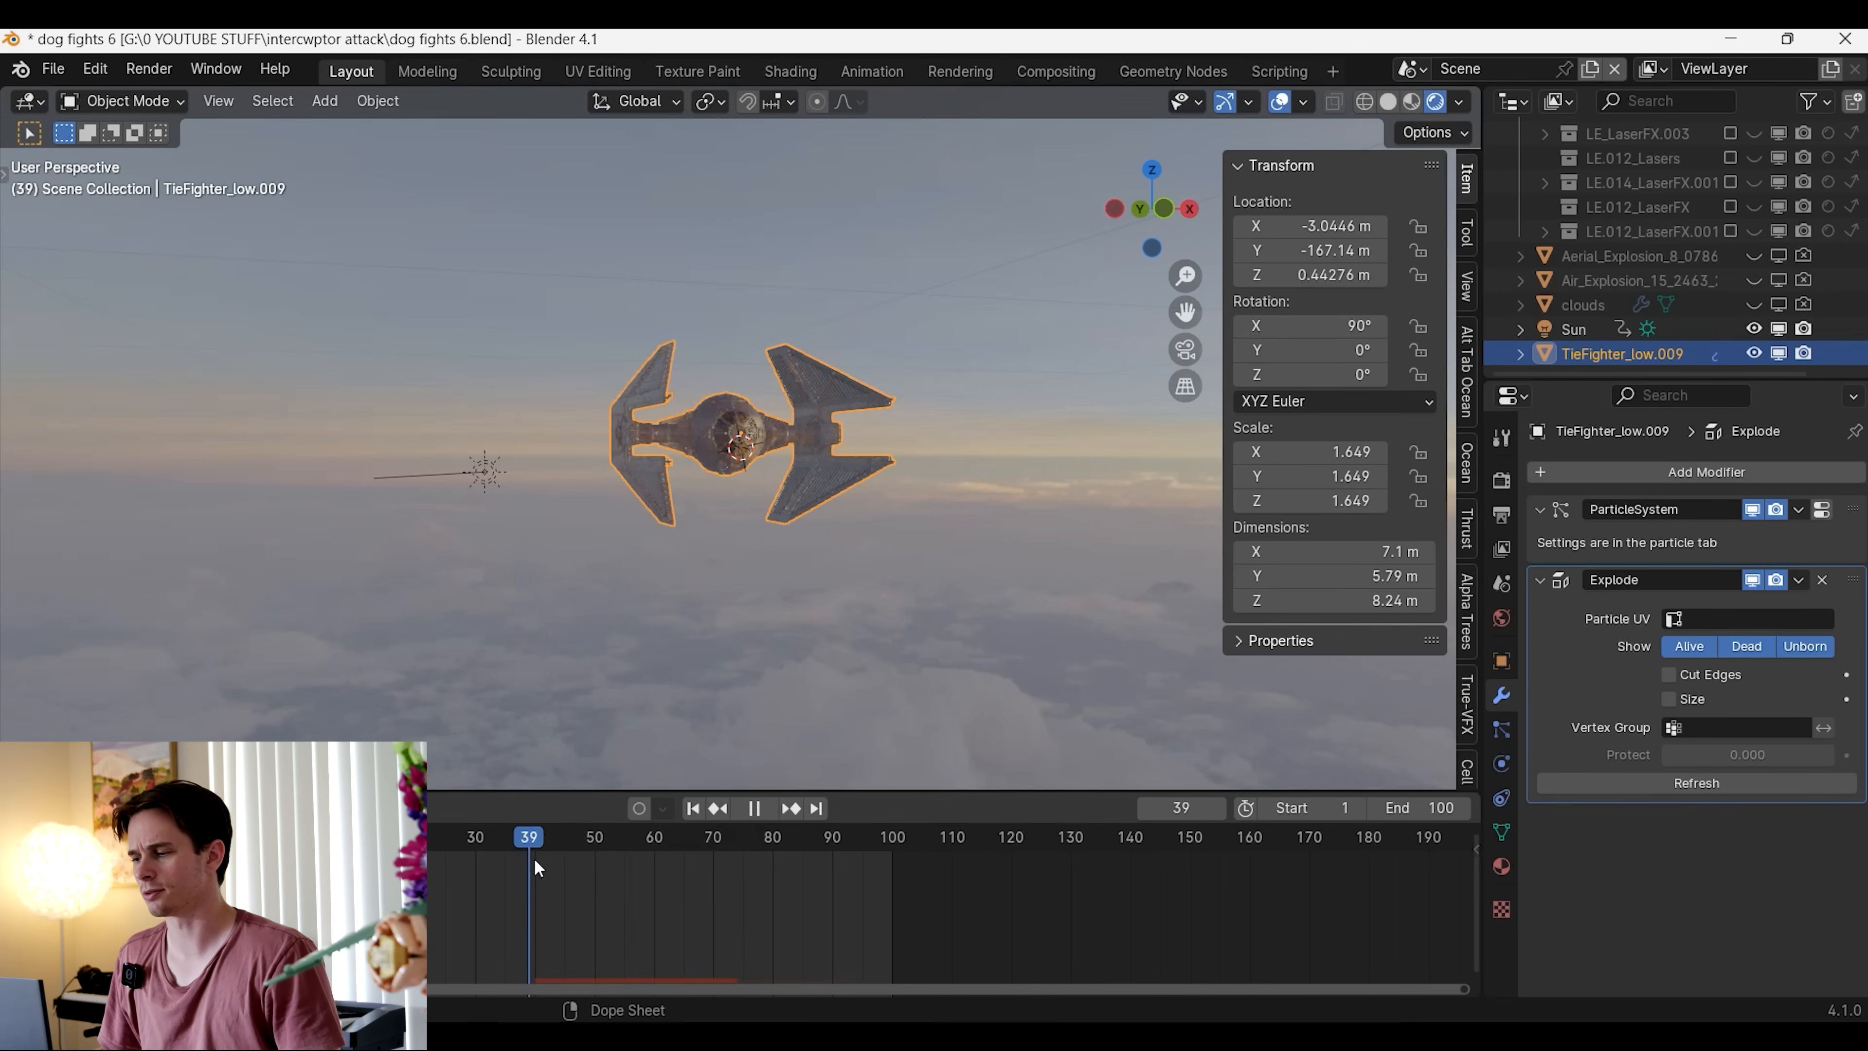
left_click_drag(535, 868, 548, 871)
Set the particles' viewport display to None and play the explosion without the particle dots
left_click(1508, 736)
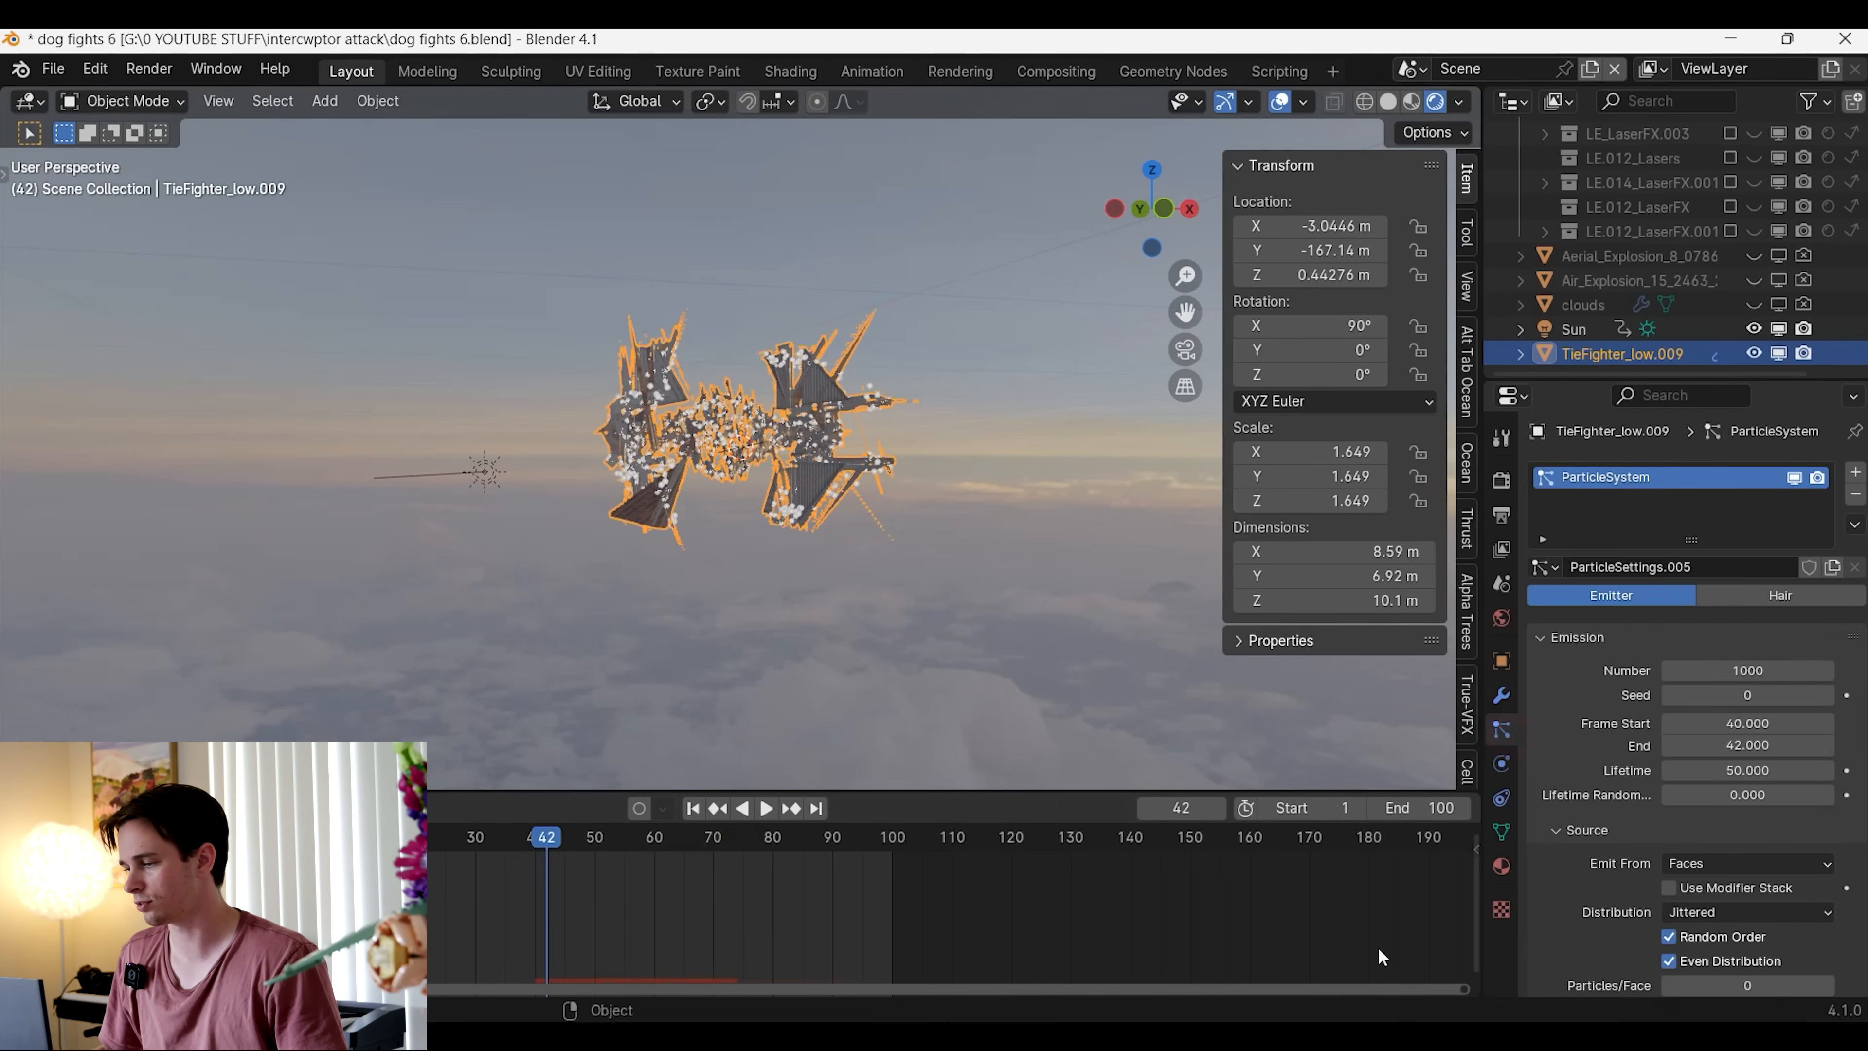
scroll(1637, 877, "down", 15)
scroll(1637, 877, "down", 15)
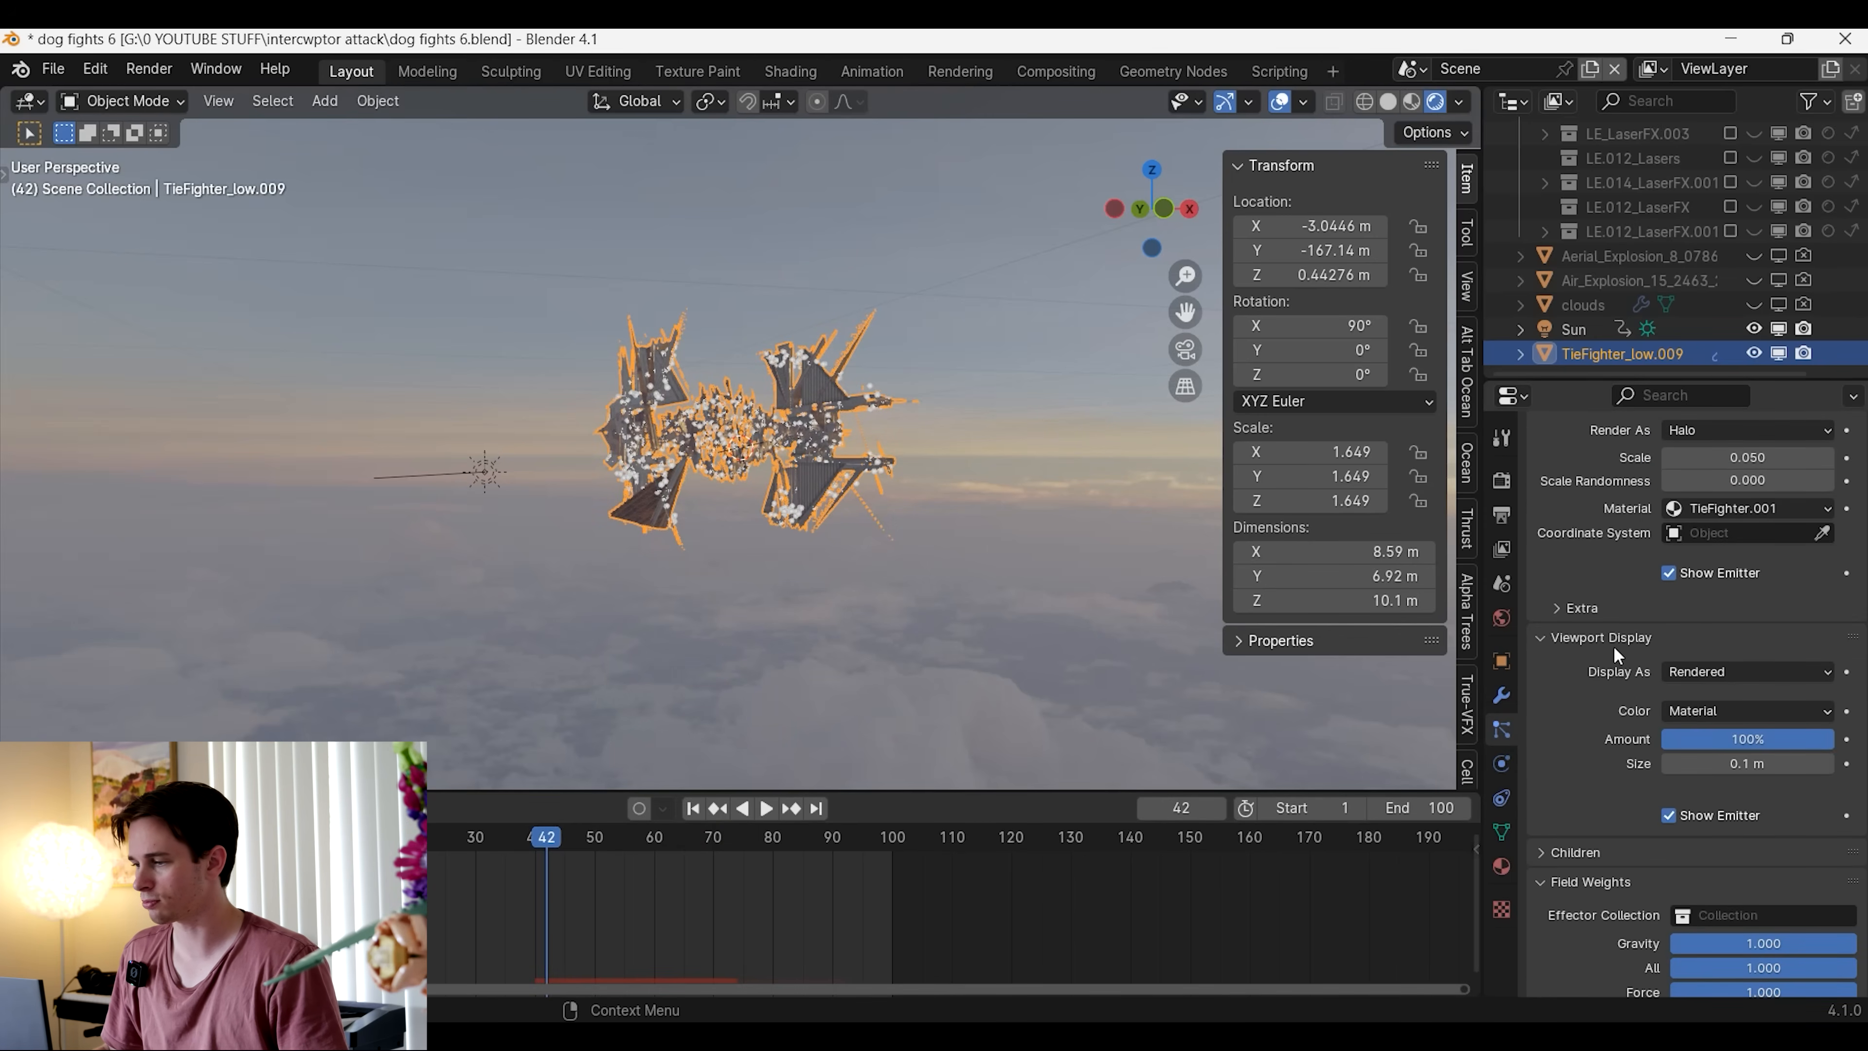
left_click(1724, 673)
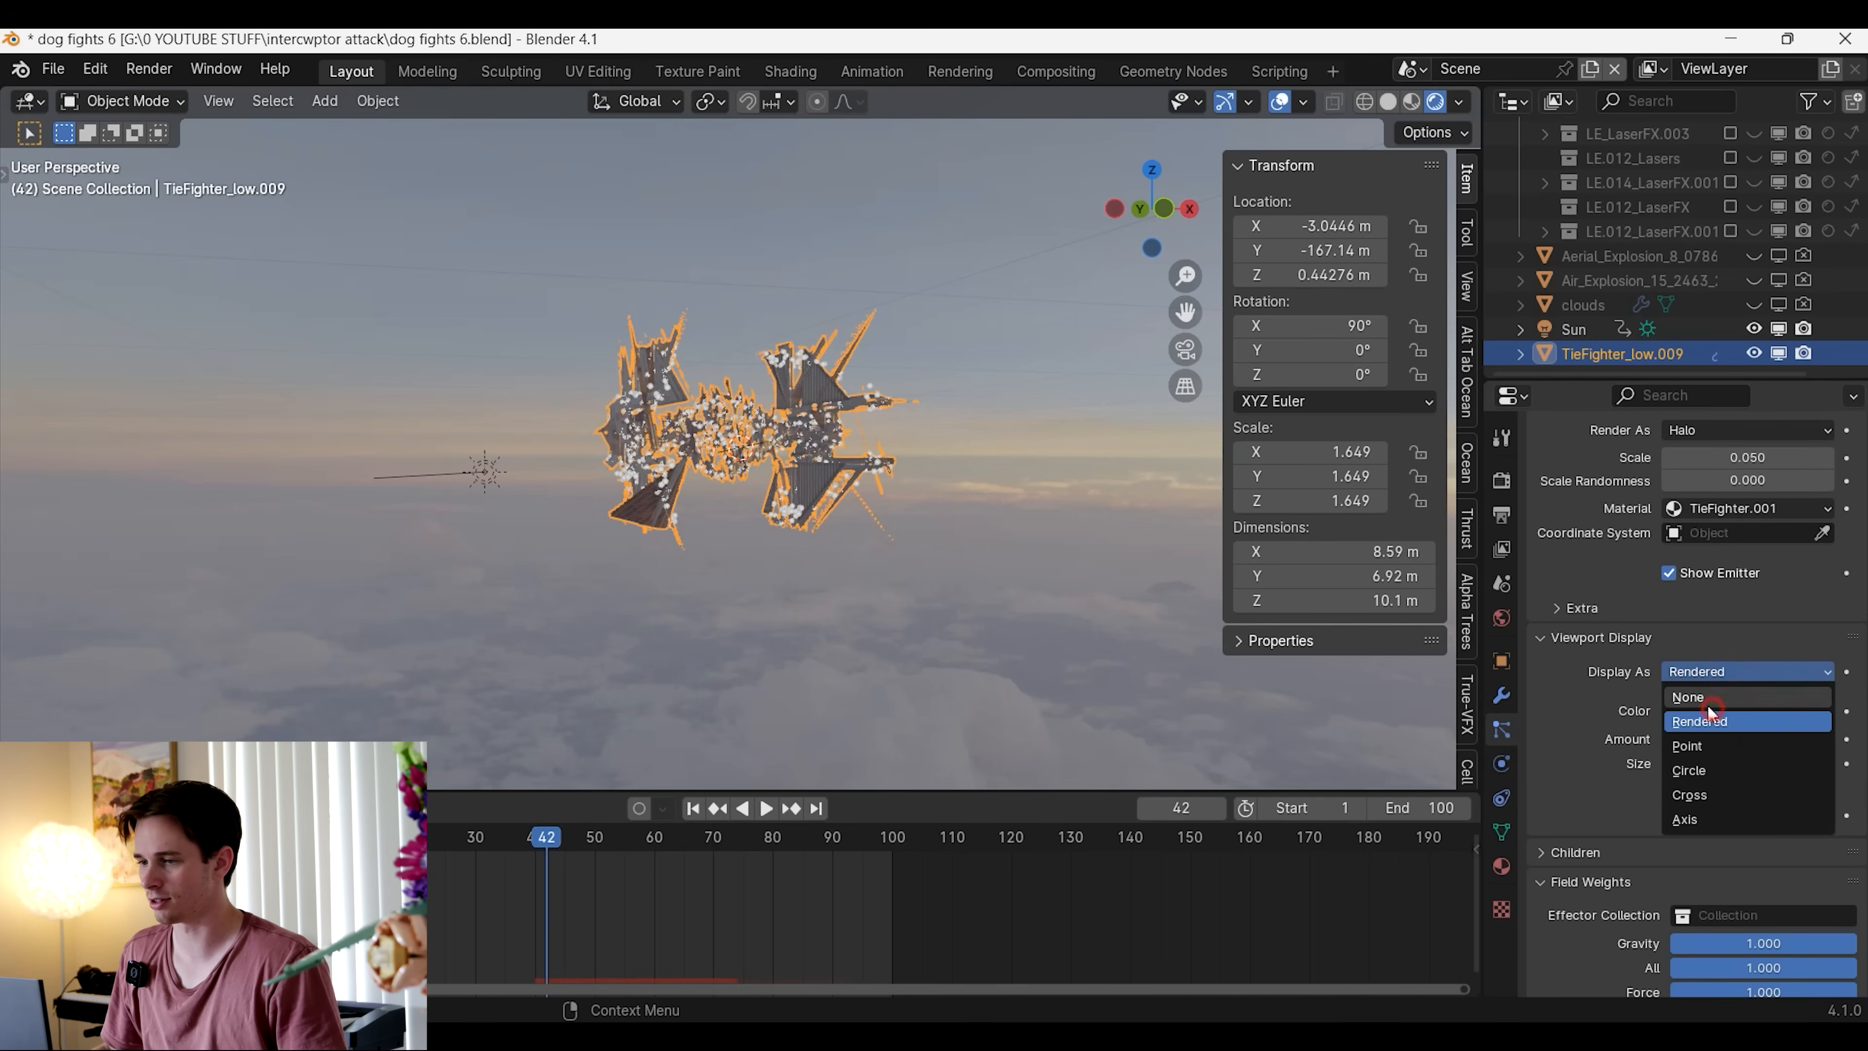
left_click(1717, 697)
key("space")
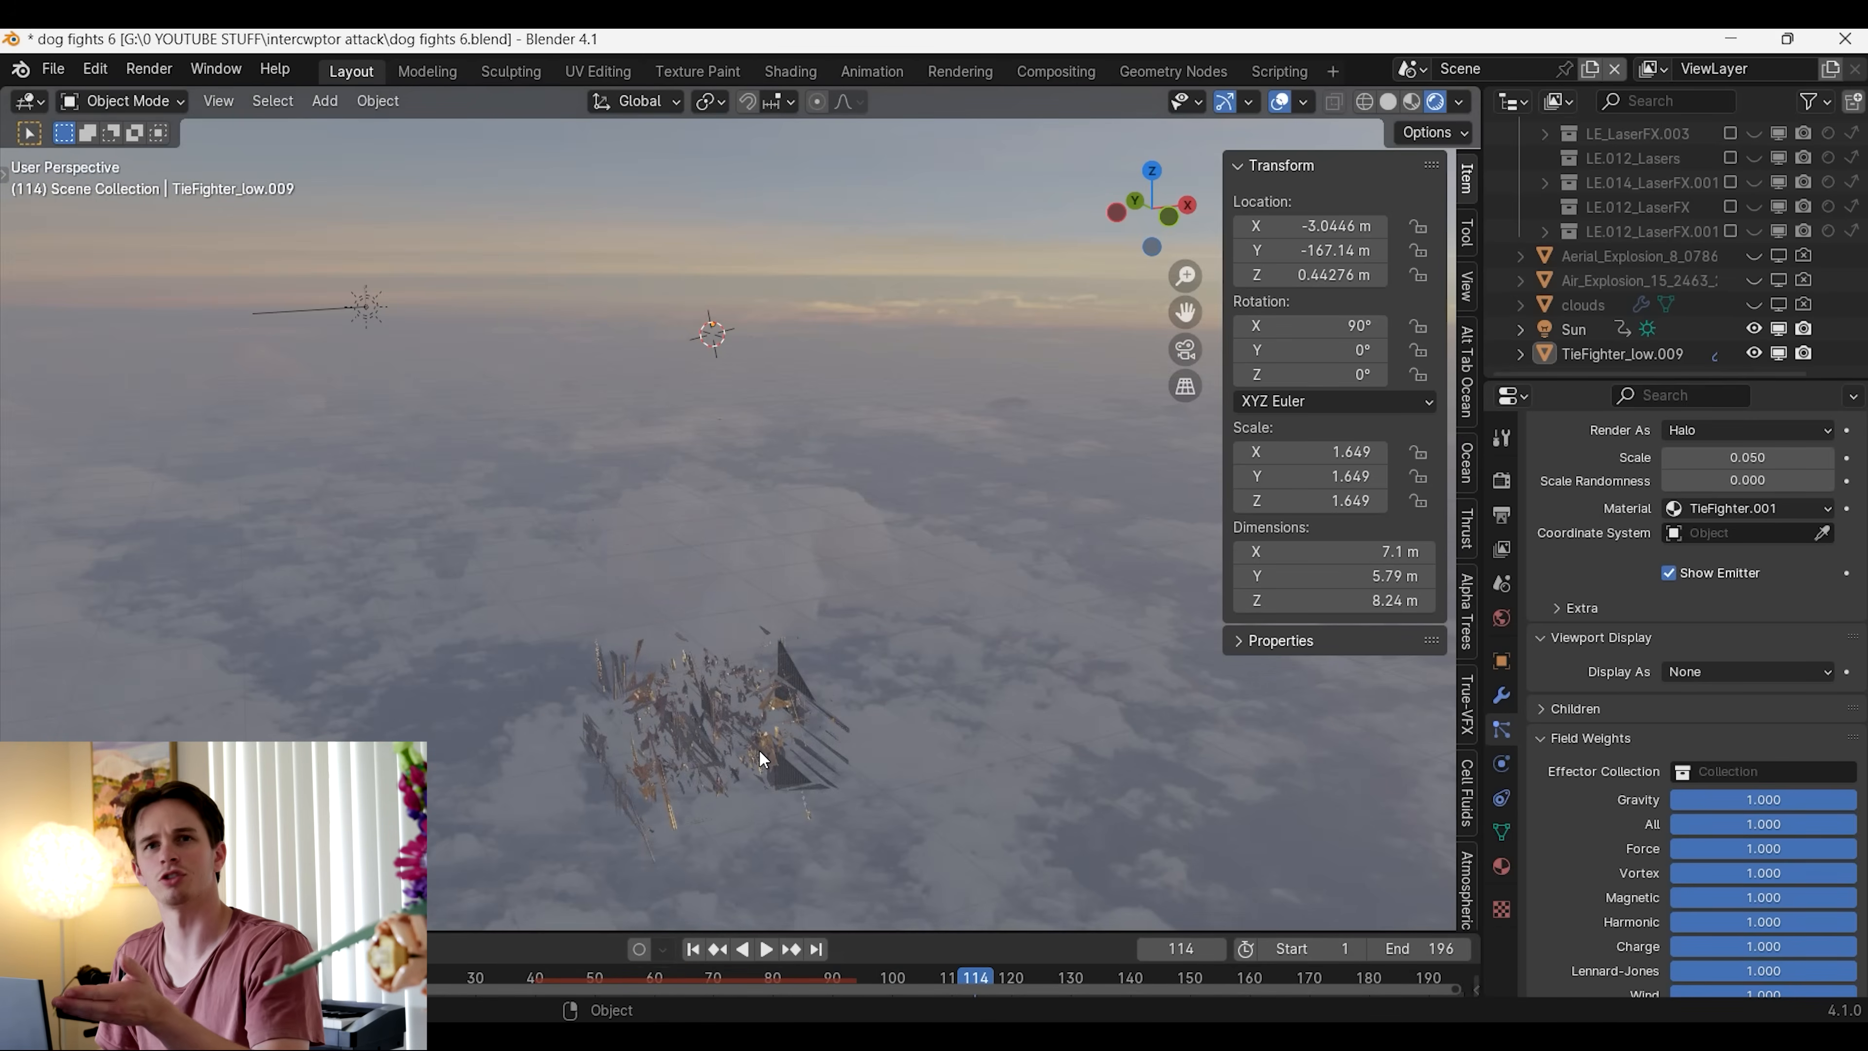
Set the TIE fighter's particle lifetime to 1009.7 frames and play the explosion to check the falling debris
left_click(712, 766)
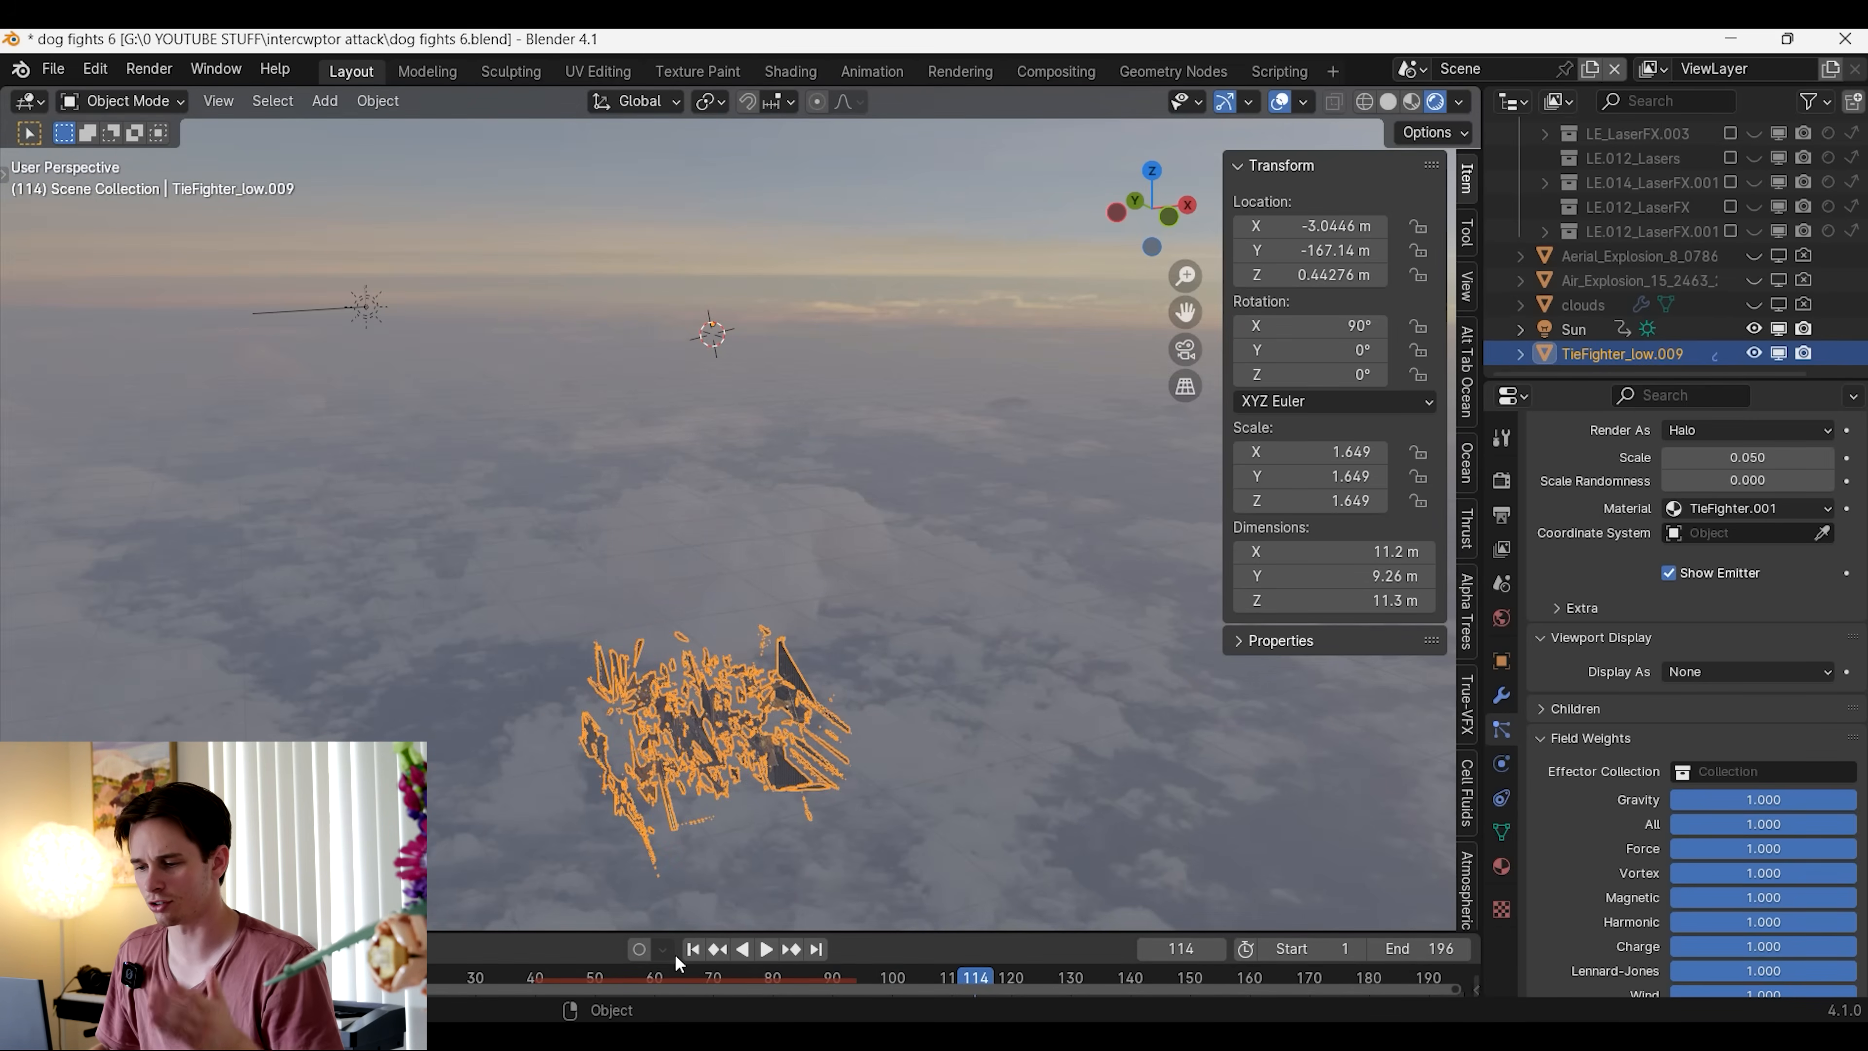
left_click(535, 978)
left_click(560, 929)
left_click_drag(561, 932, 559, 849)
scroll(1604, 703, "up", 12)
scroll(1633, 718, "up", 15)
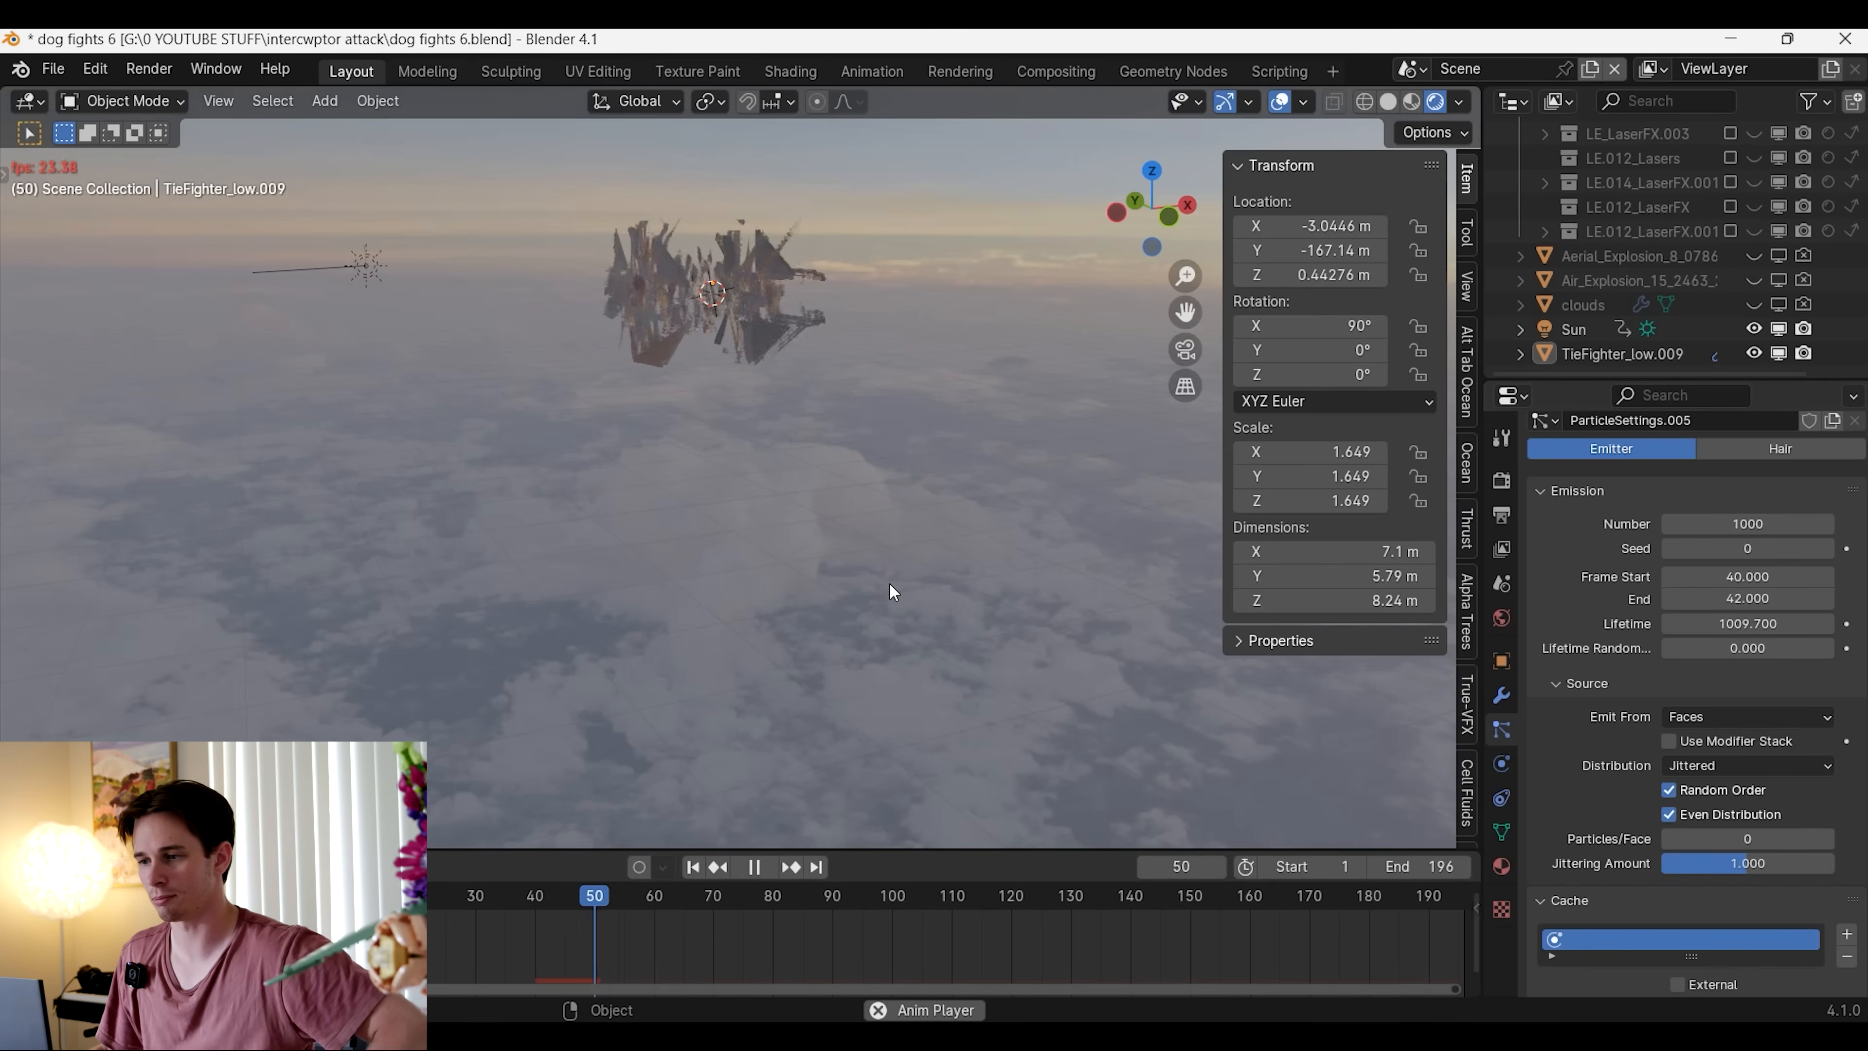
middle_click_drag(855, 605, 877, 659)
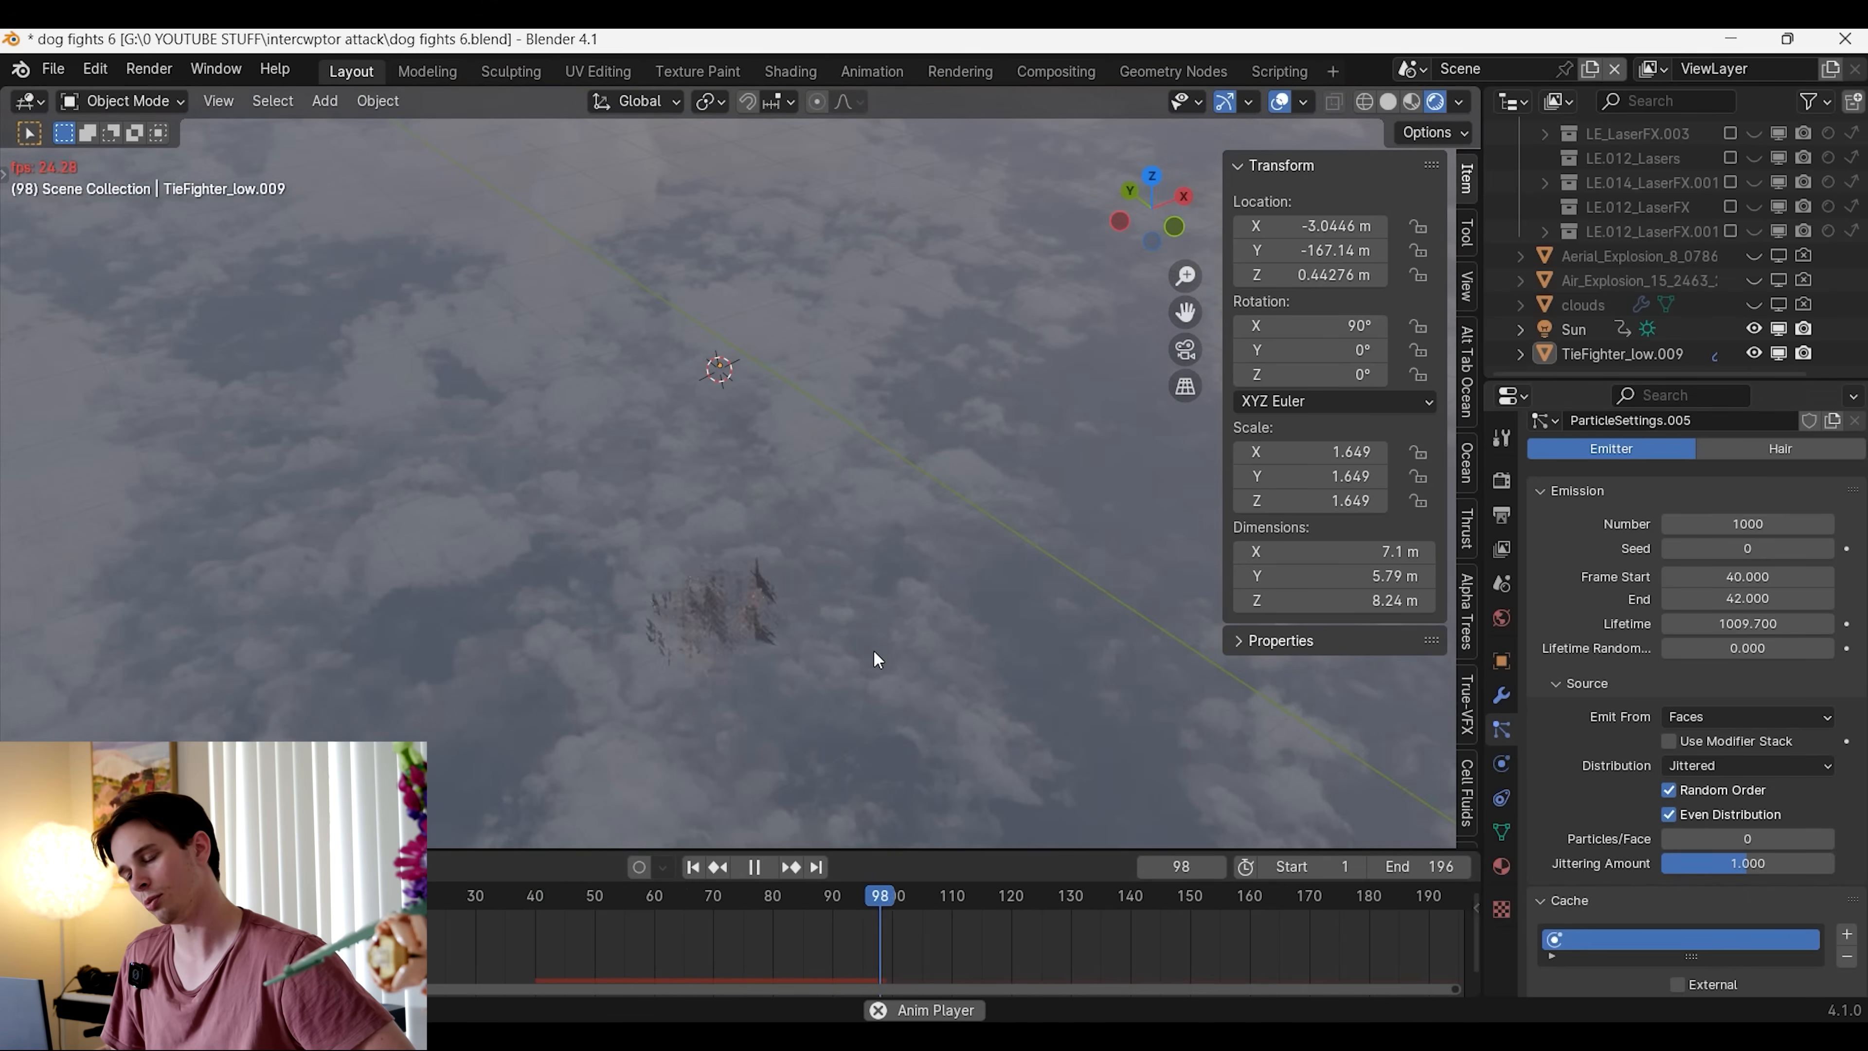
left_click(692, 867)
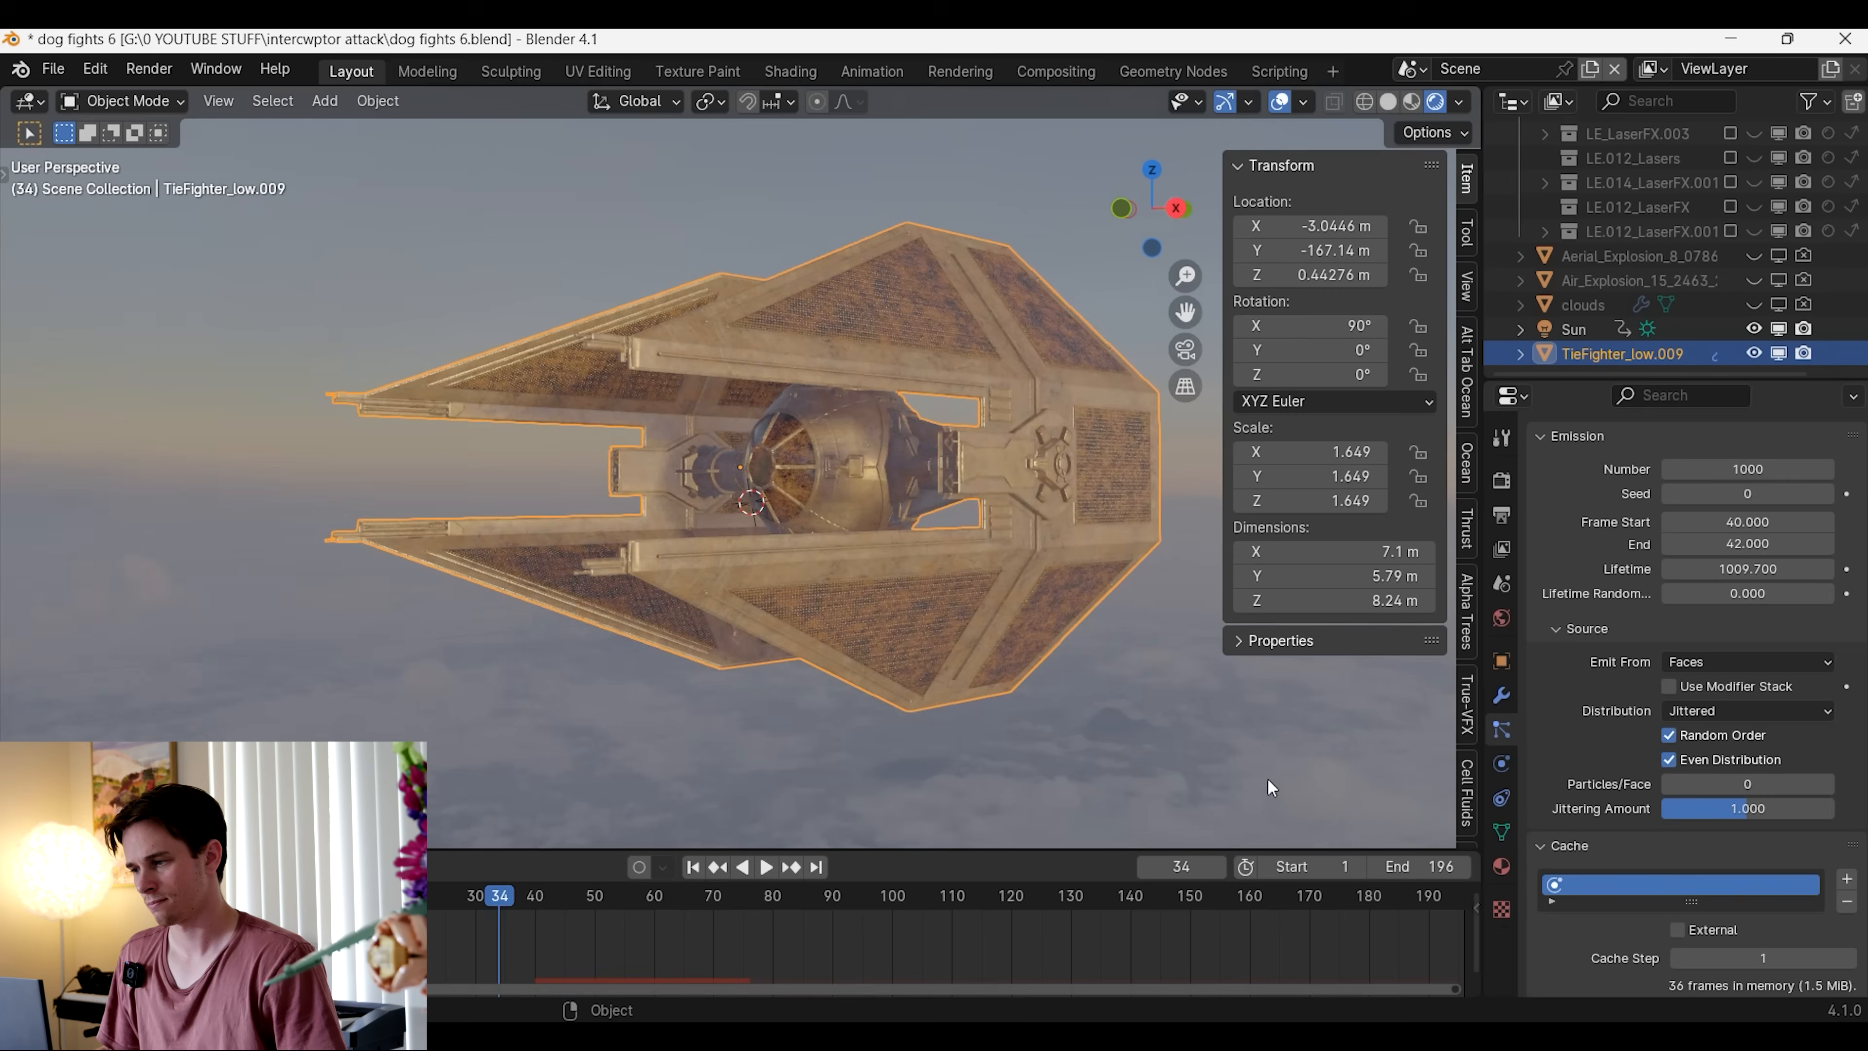
Enable Cut Edges in the TIE fighter's Explode modifier and replay the explosion from frame 36
left_click(1503, 703)
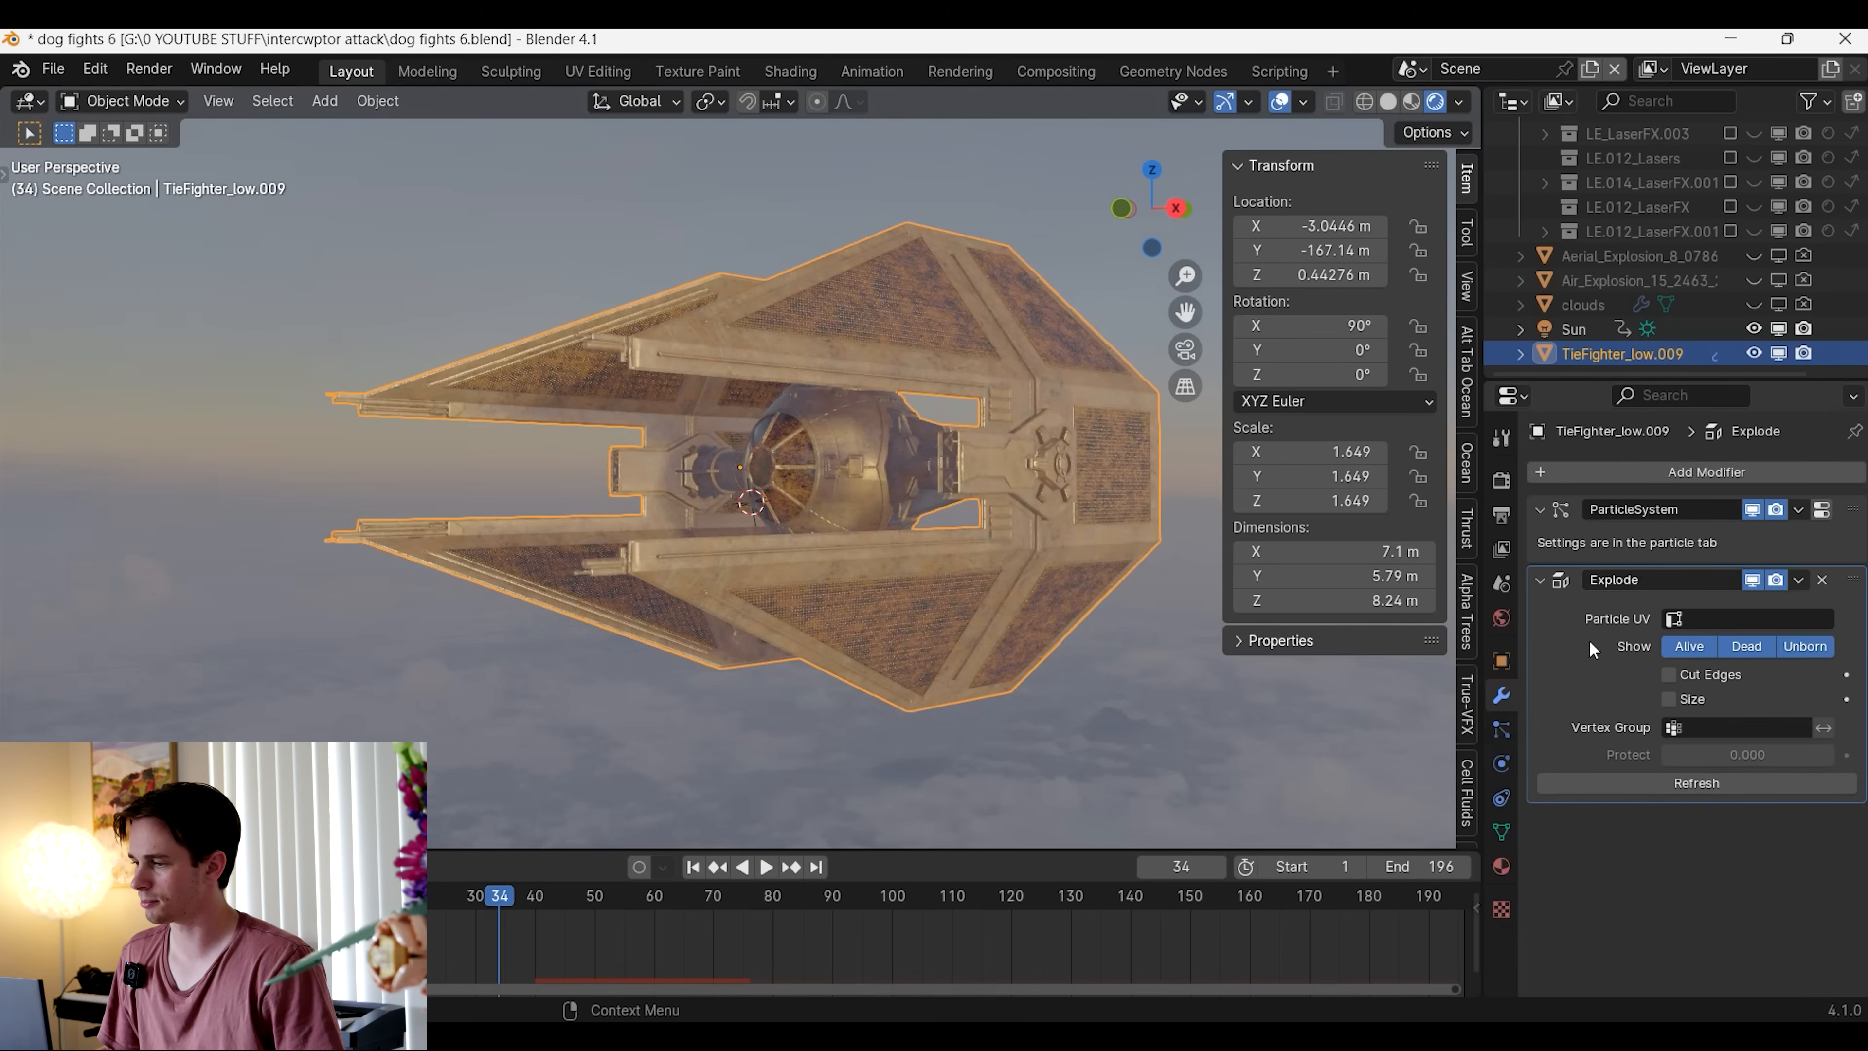
middle_click_drag(1018, 581, 1188, 585)
key("space")
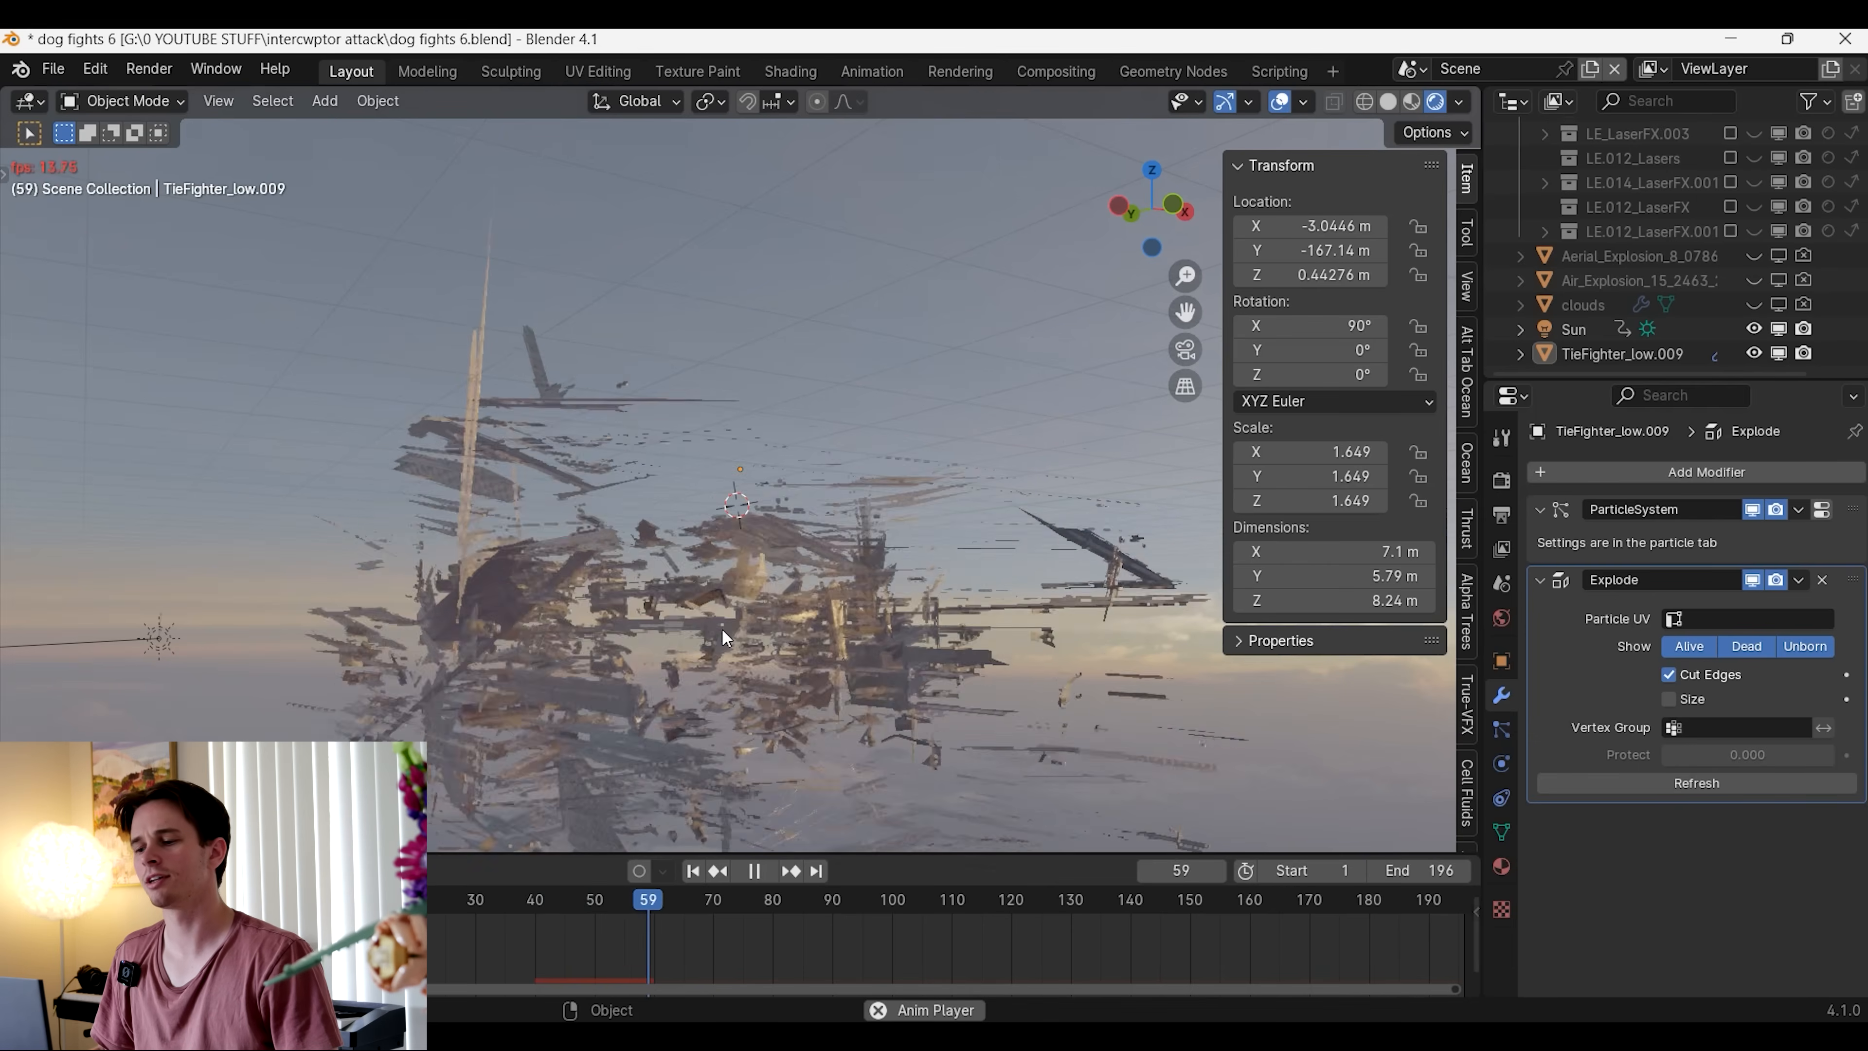
key("space")
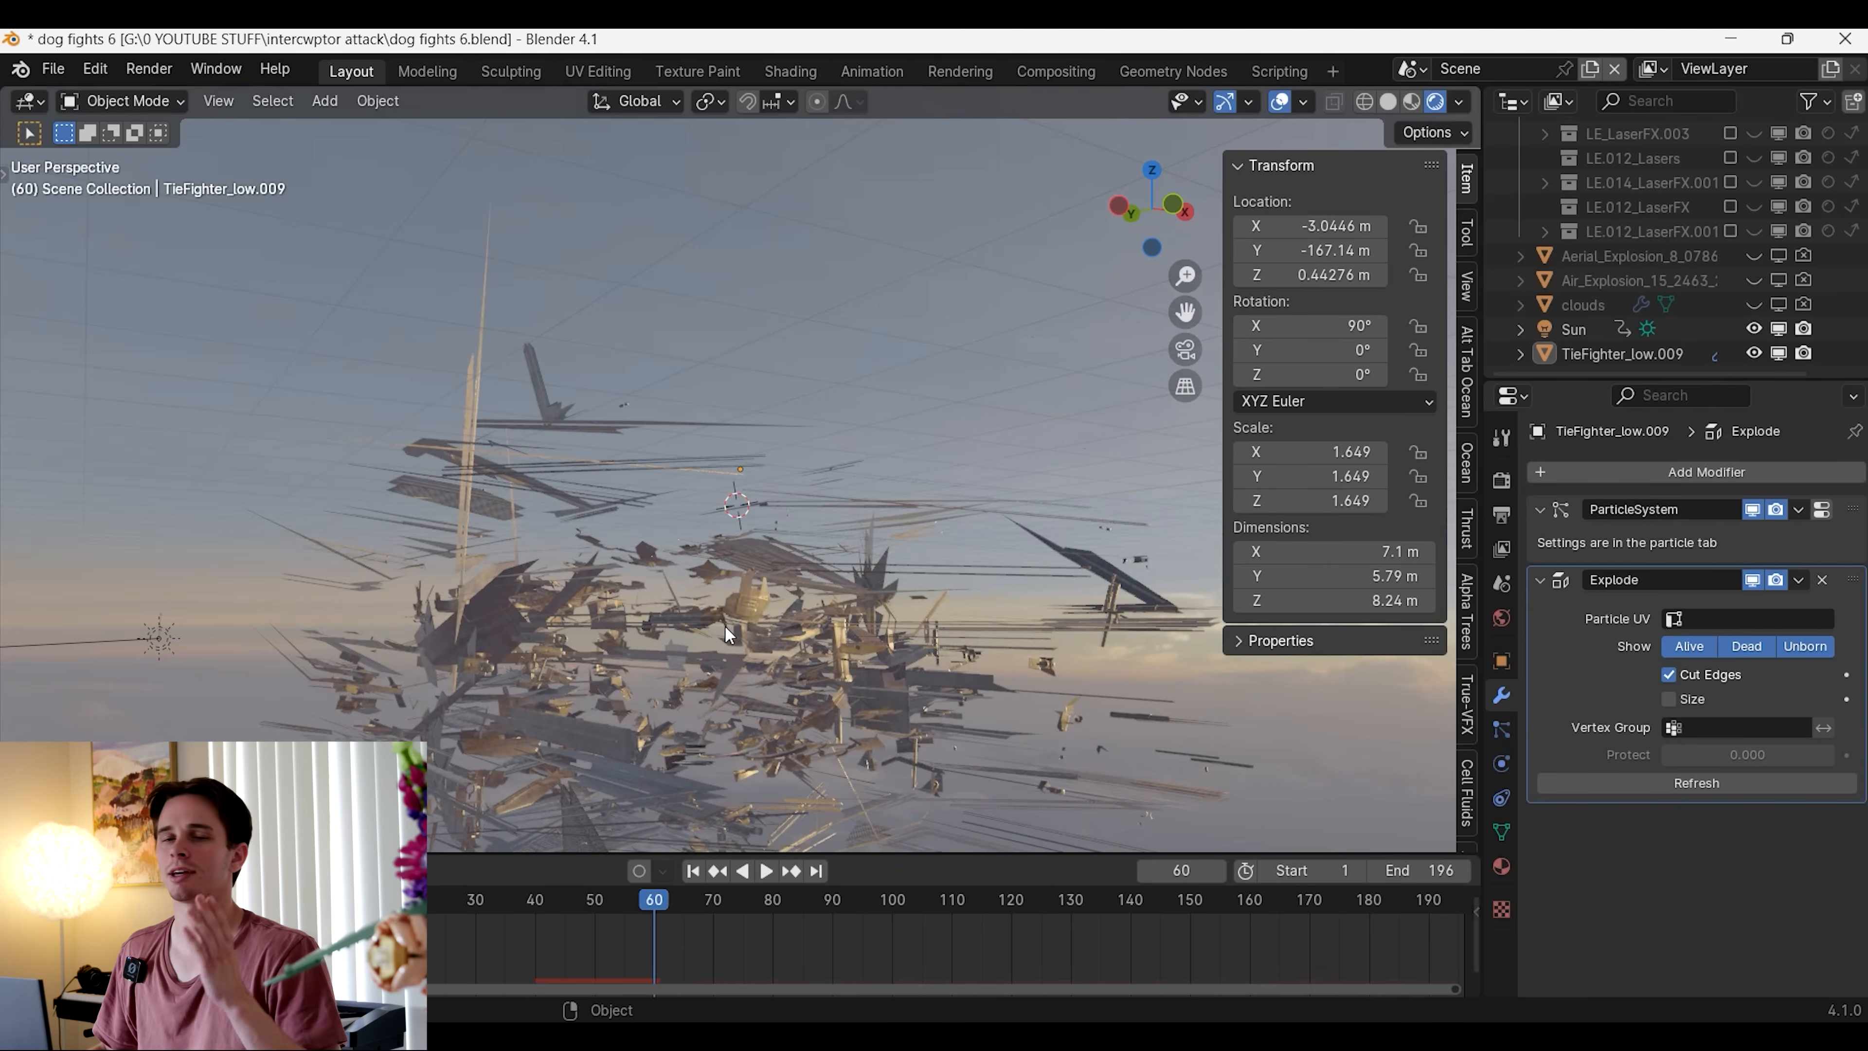
left_click(512, 904)
key("space")
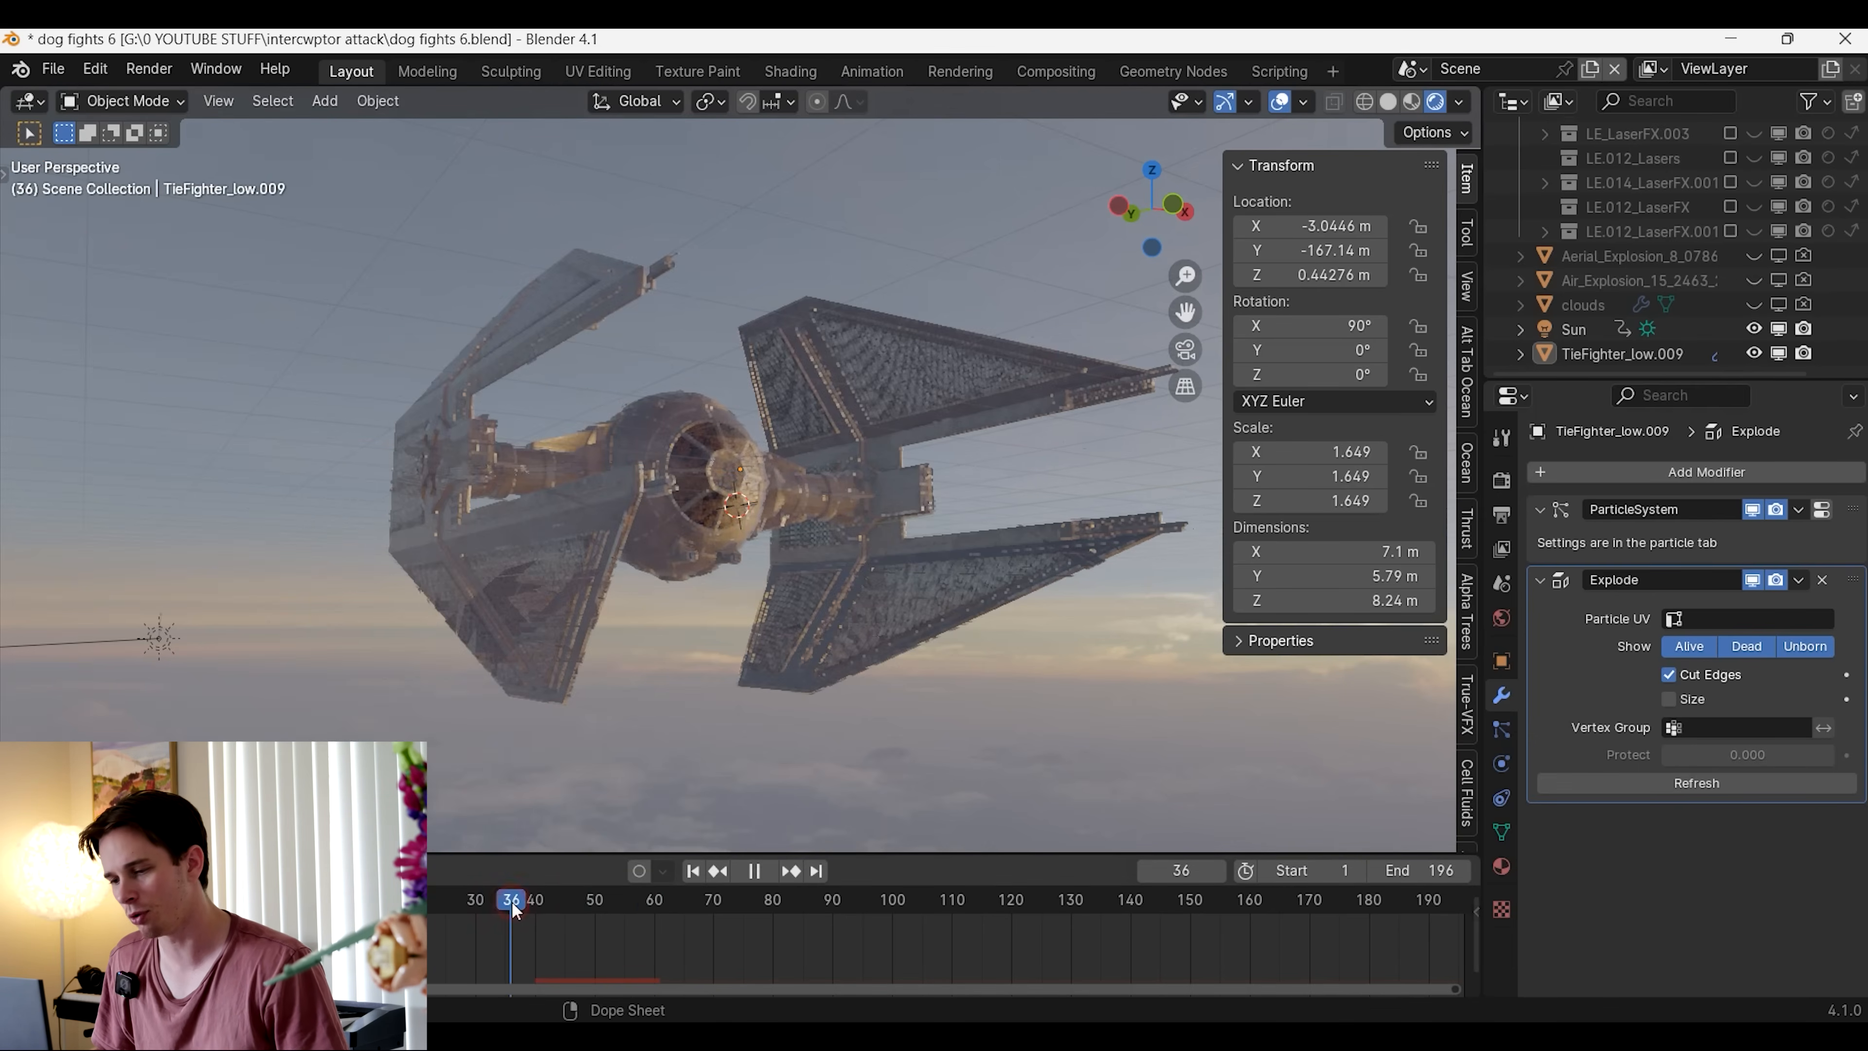
Add a Force force field at the TIE fighter and move it above the cockpit
middle_click_drag(785, 624, 703, 563)
key("shift+a")
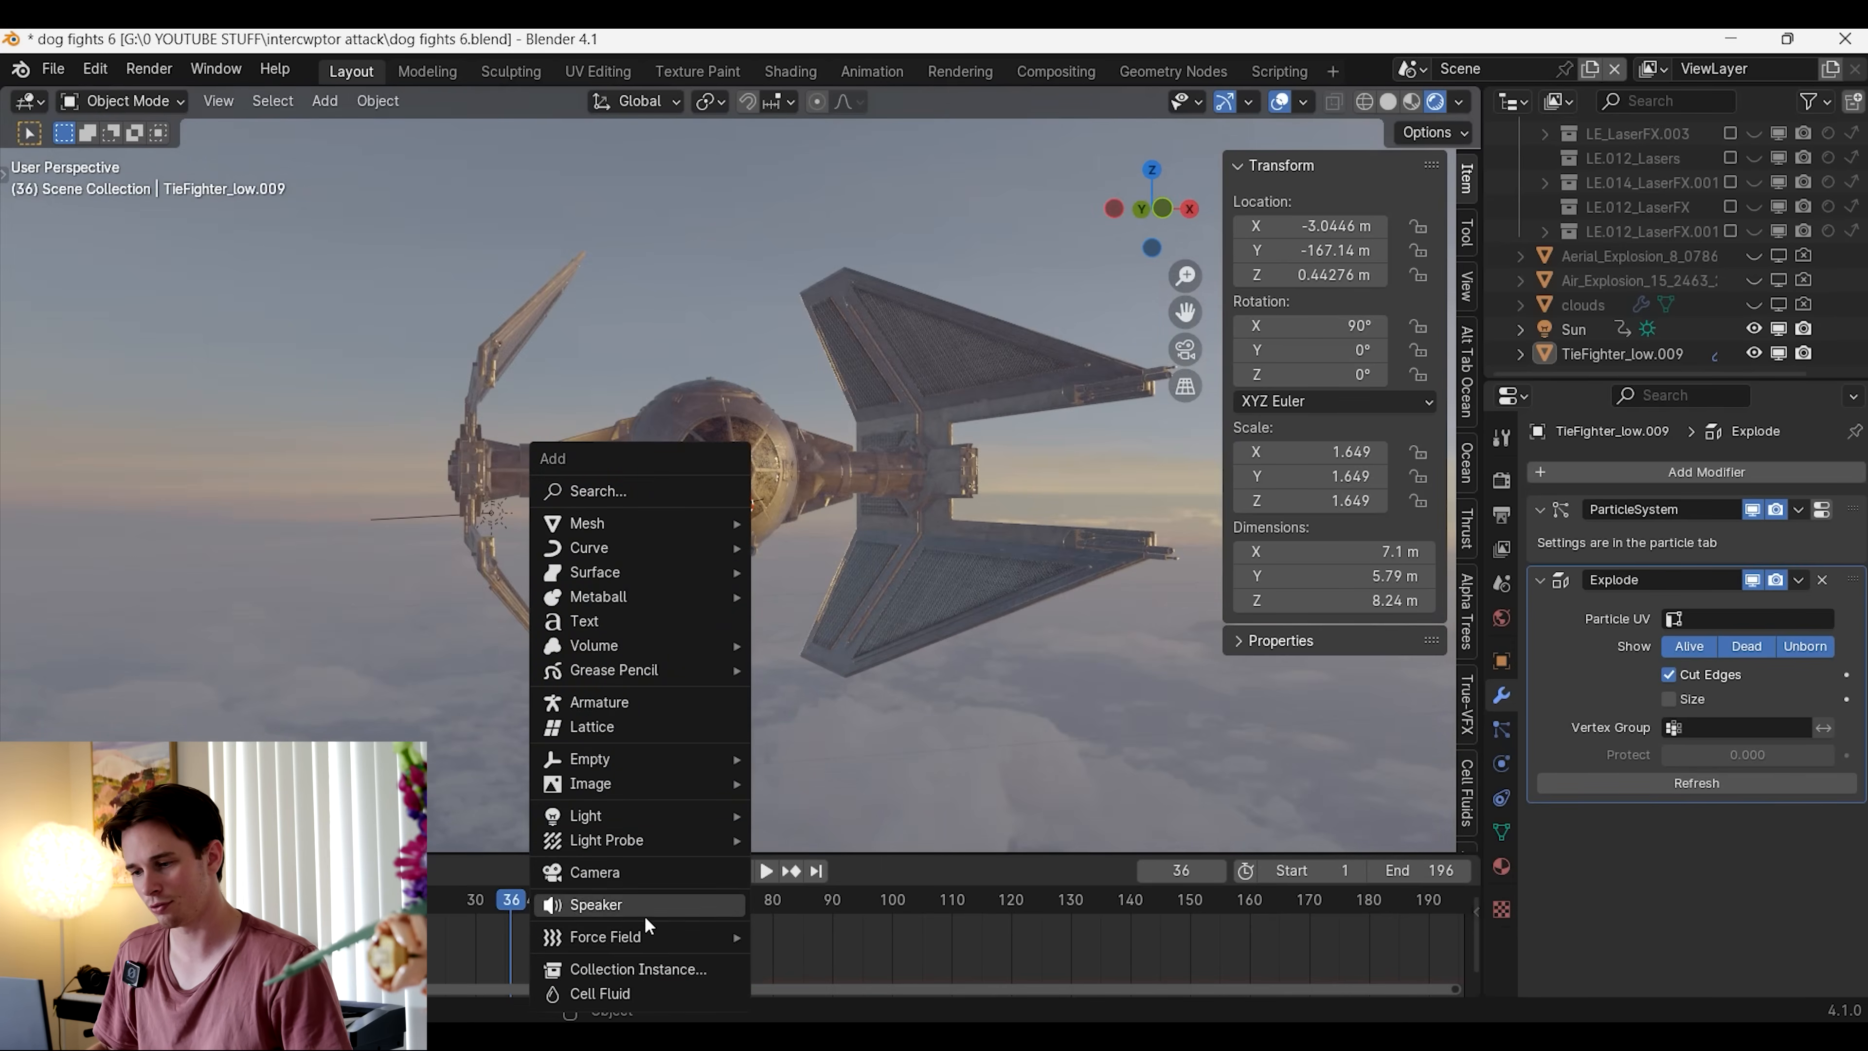
mouse_move(635, 936)
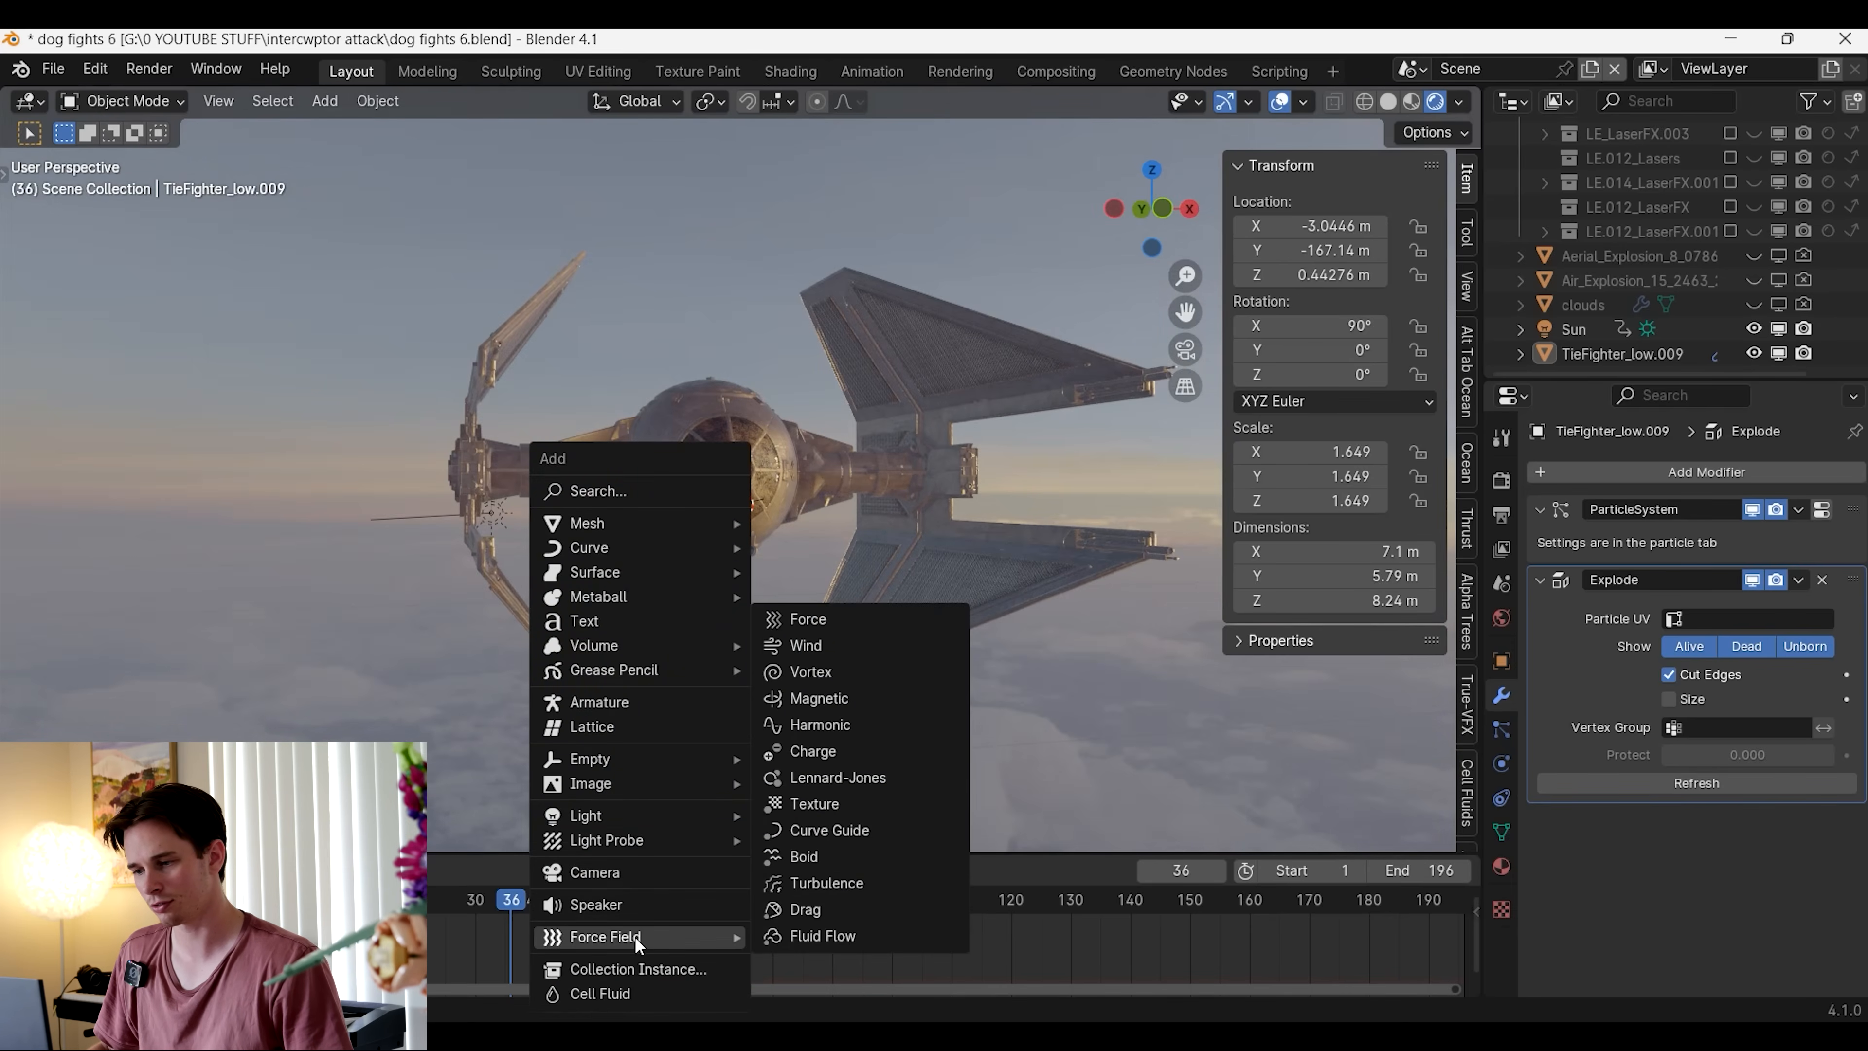
left_click(831, 617)
middle_click_drag(825, 626, 781, 719)
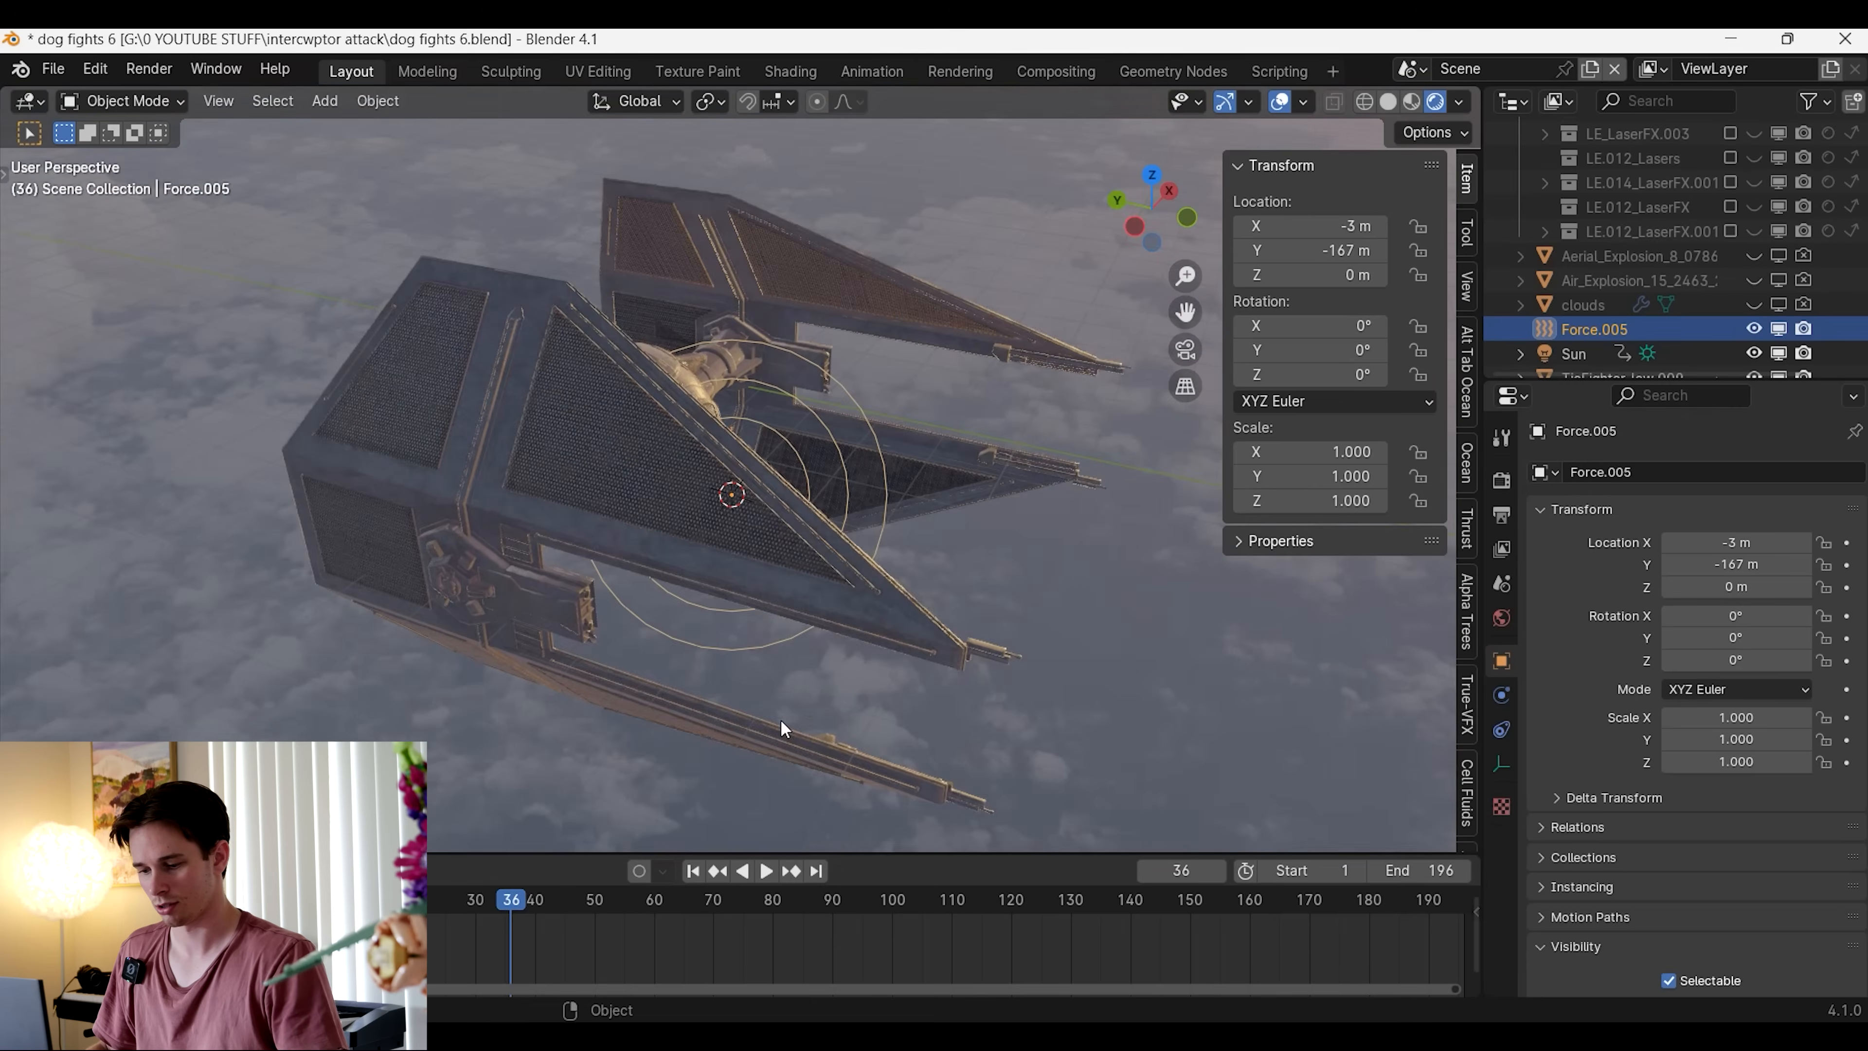
key("g")
left_click(805, 496)
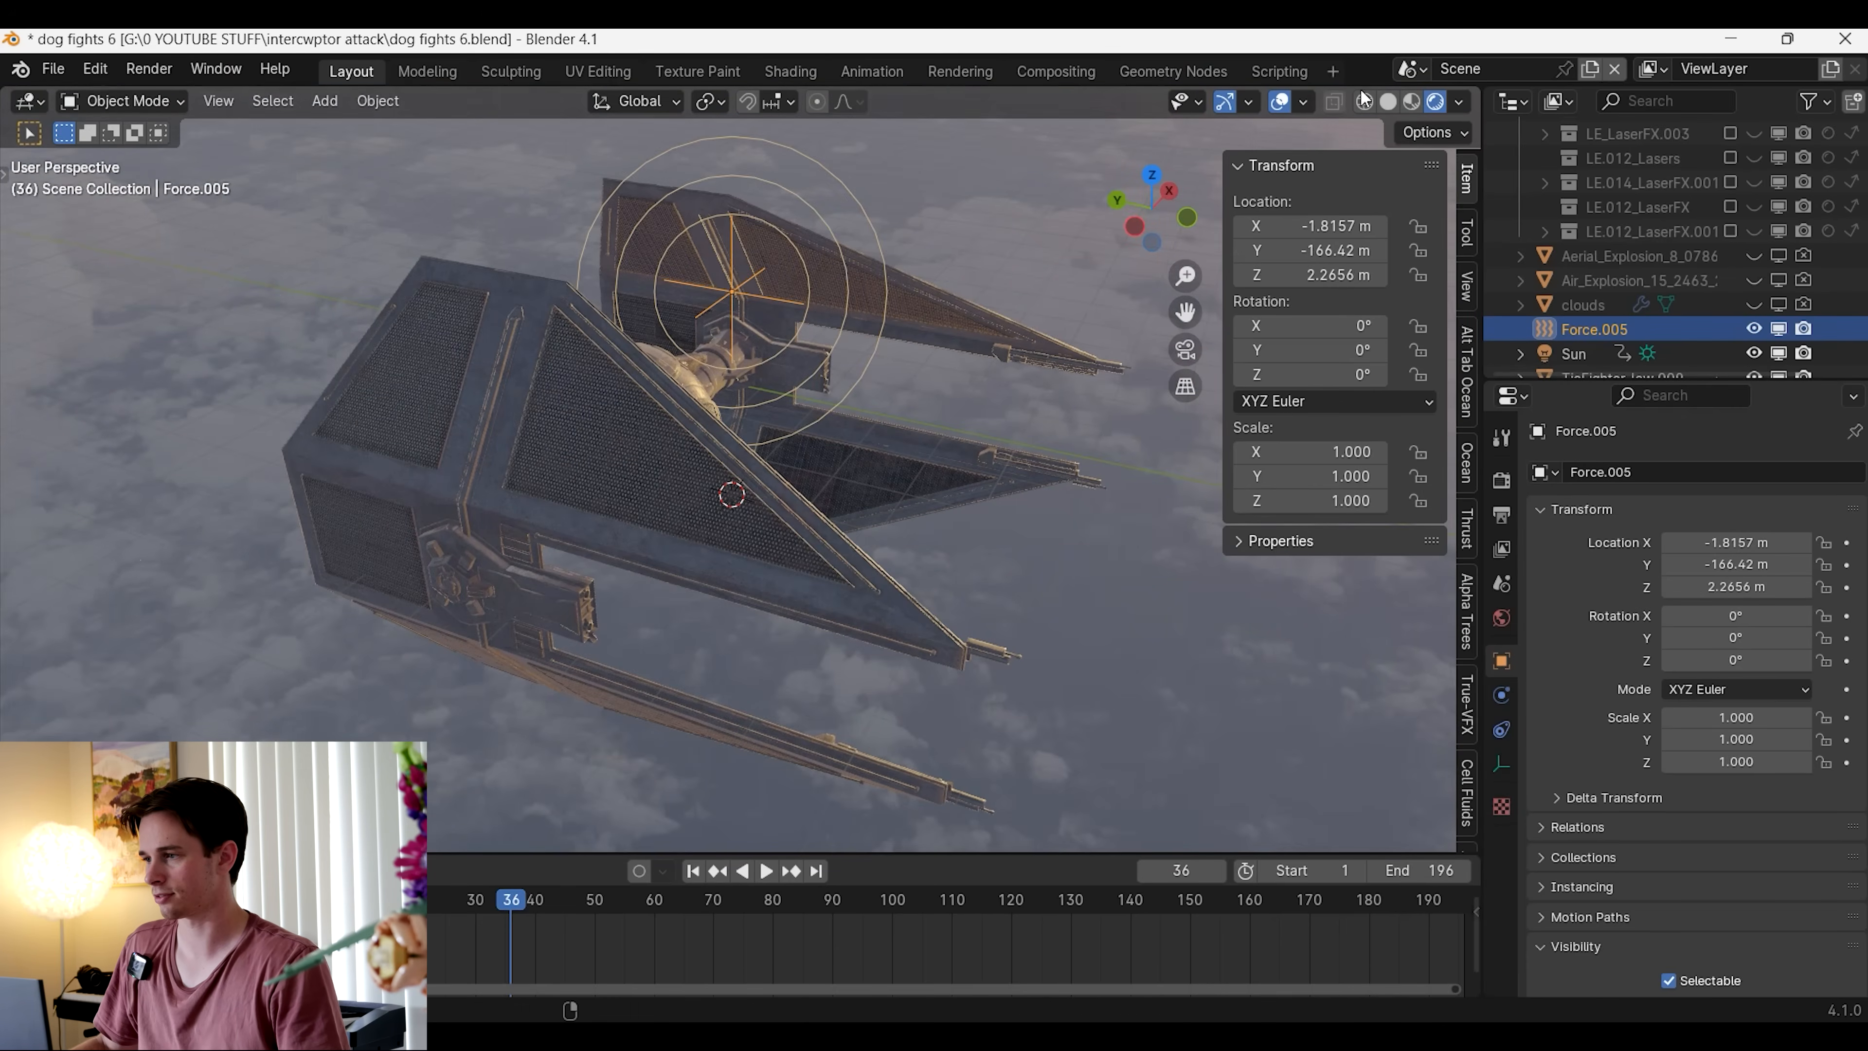
Switch to solid shading and move the force field into the TIE fighter's cockpit sphere, at about X -3.19, Y -165.22, Z 0.53 m
left_click(1388, 101)
mouse_move(802, 510)
middle_mouse_down()
mouse_move(695, 435)
mouse_move(834, 409)
middle_mouse_up()
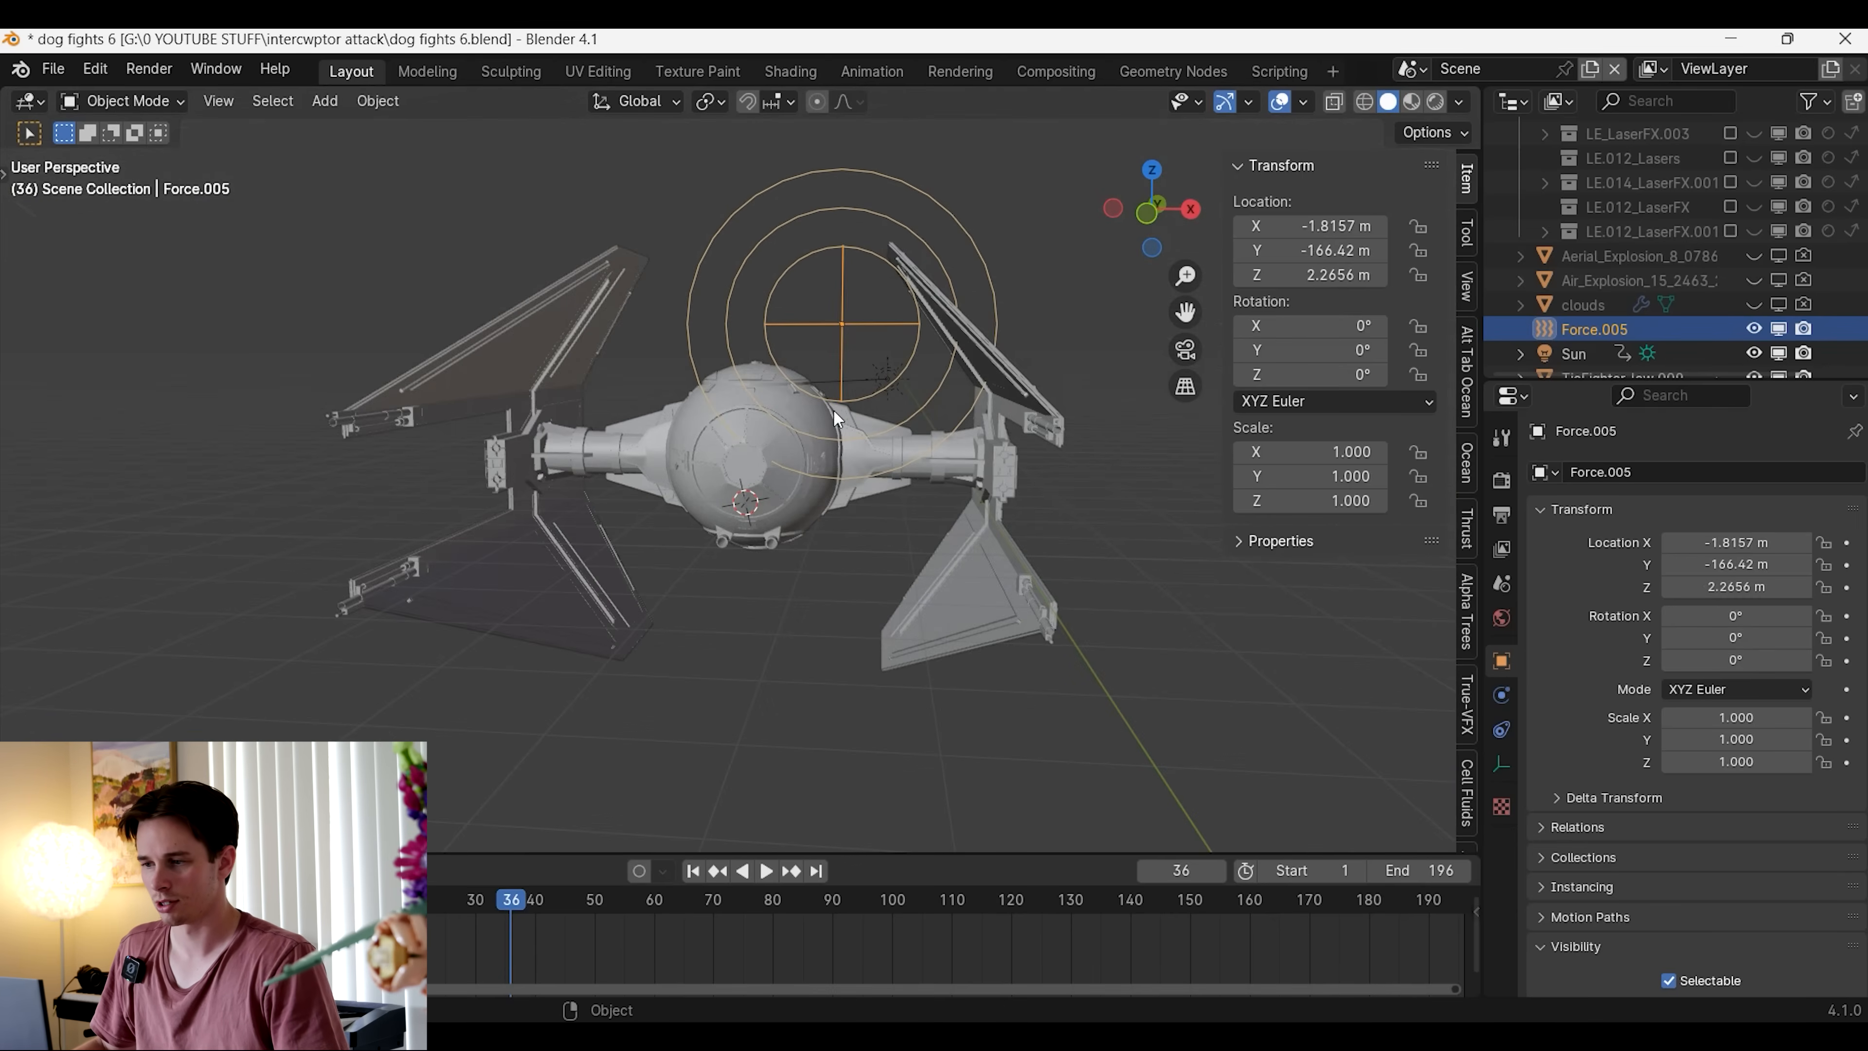
key("g")
left_click(856, 522)
middle_click_drag(856, 523, 950, 648)
key("g")
left_click(1055, 610)
middle_click_drag(1056, 610, 915, 493)
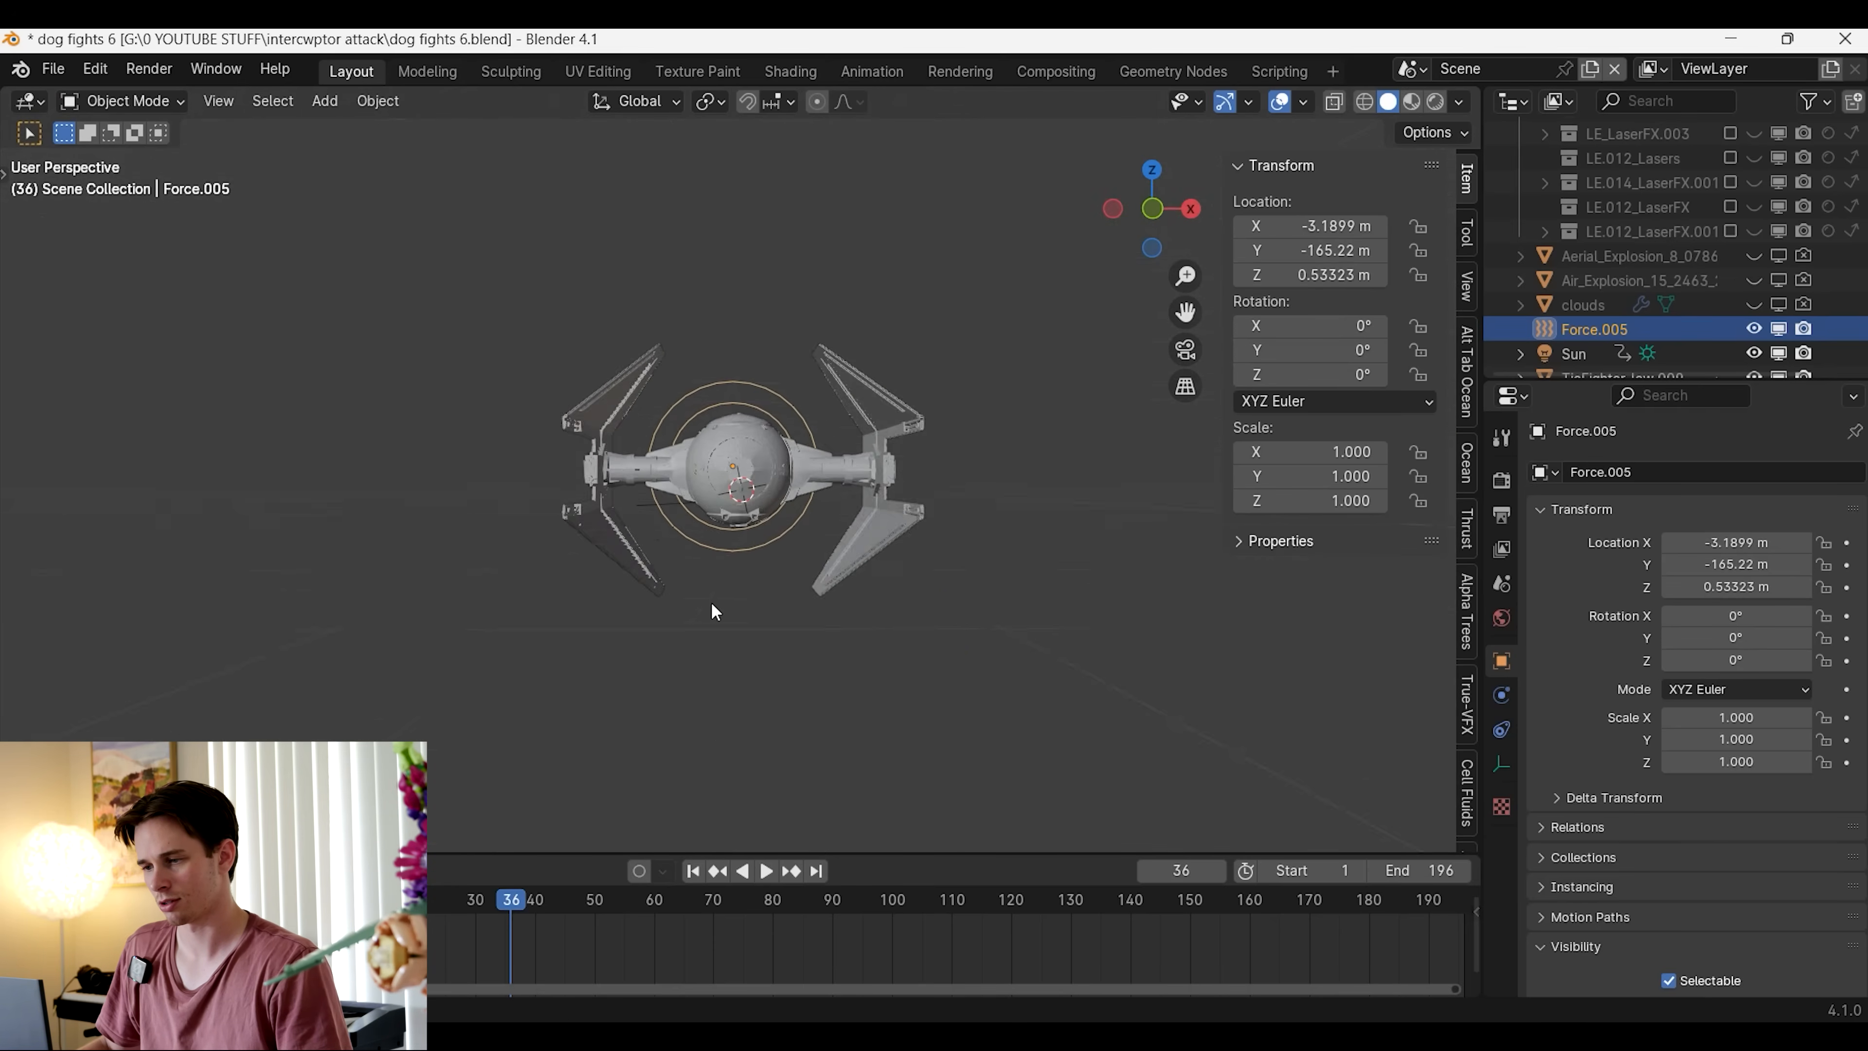
scroll(710, 602, "up", 3)
Open the force field's physics settings, play the explosion with its default strength and return to frame 1
left_click(1502, 695)
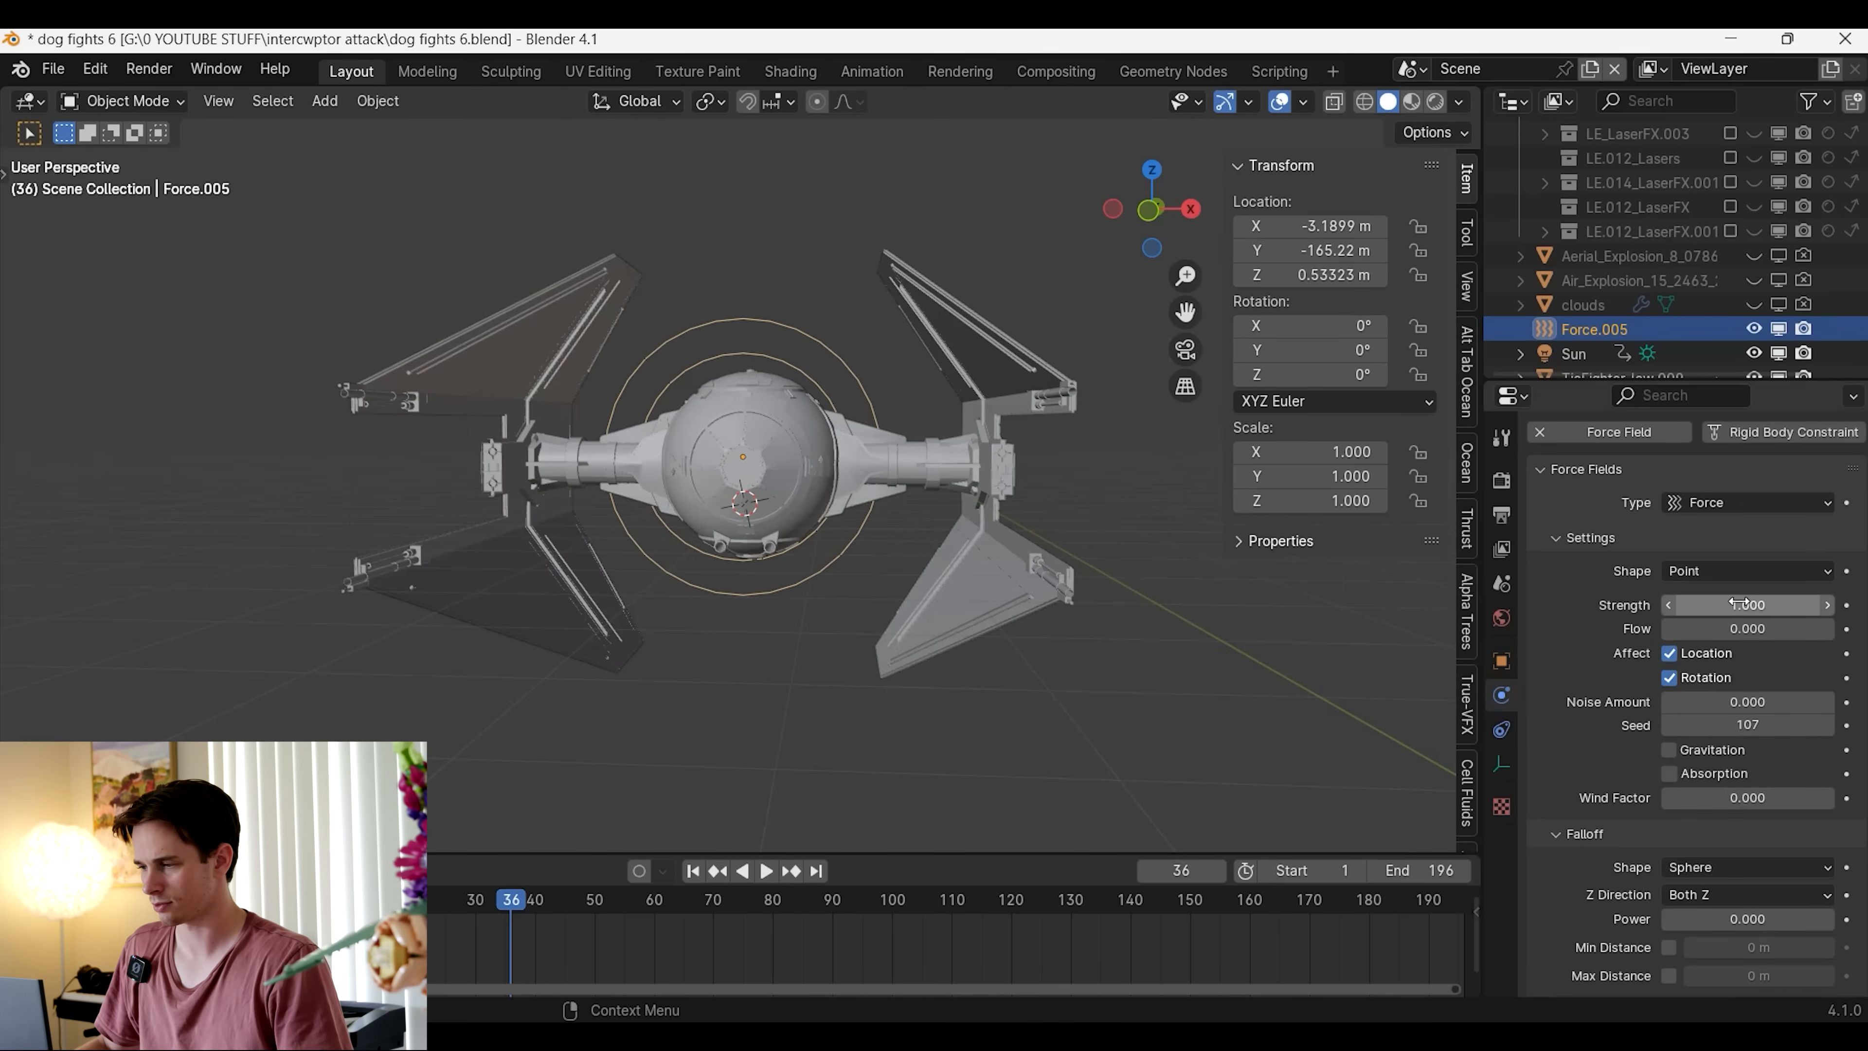
key("space")
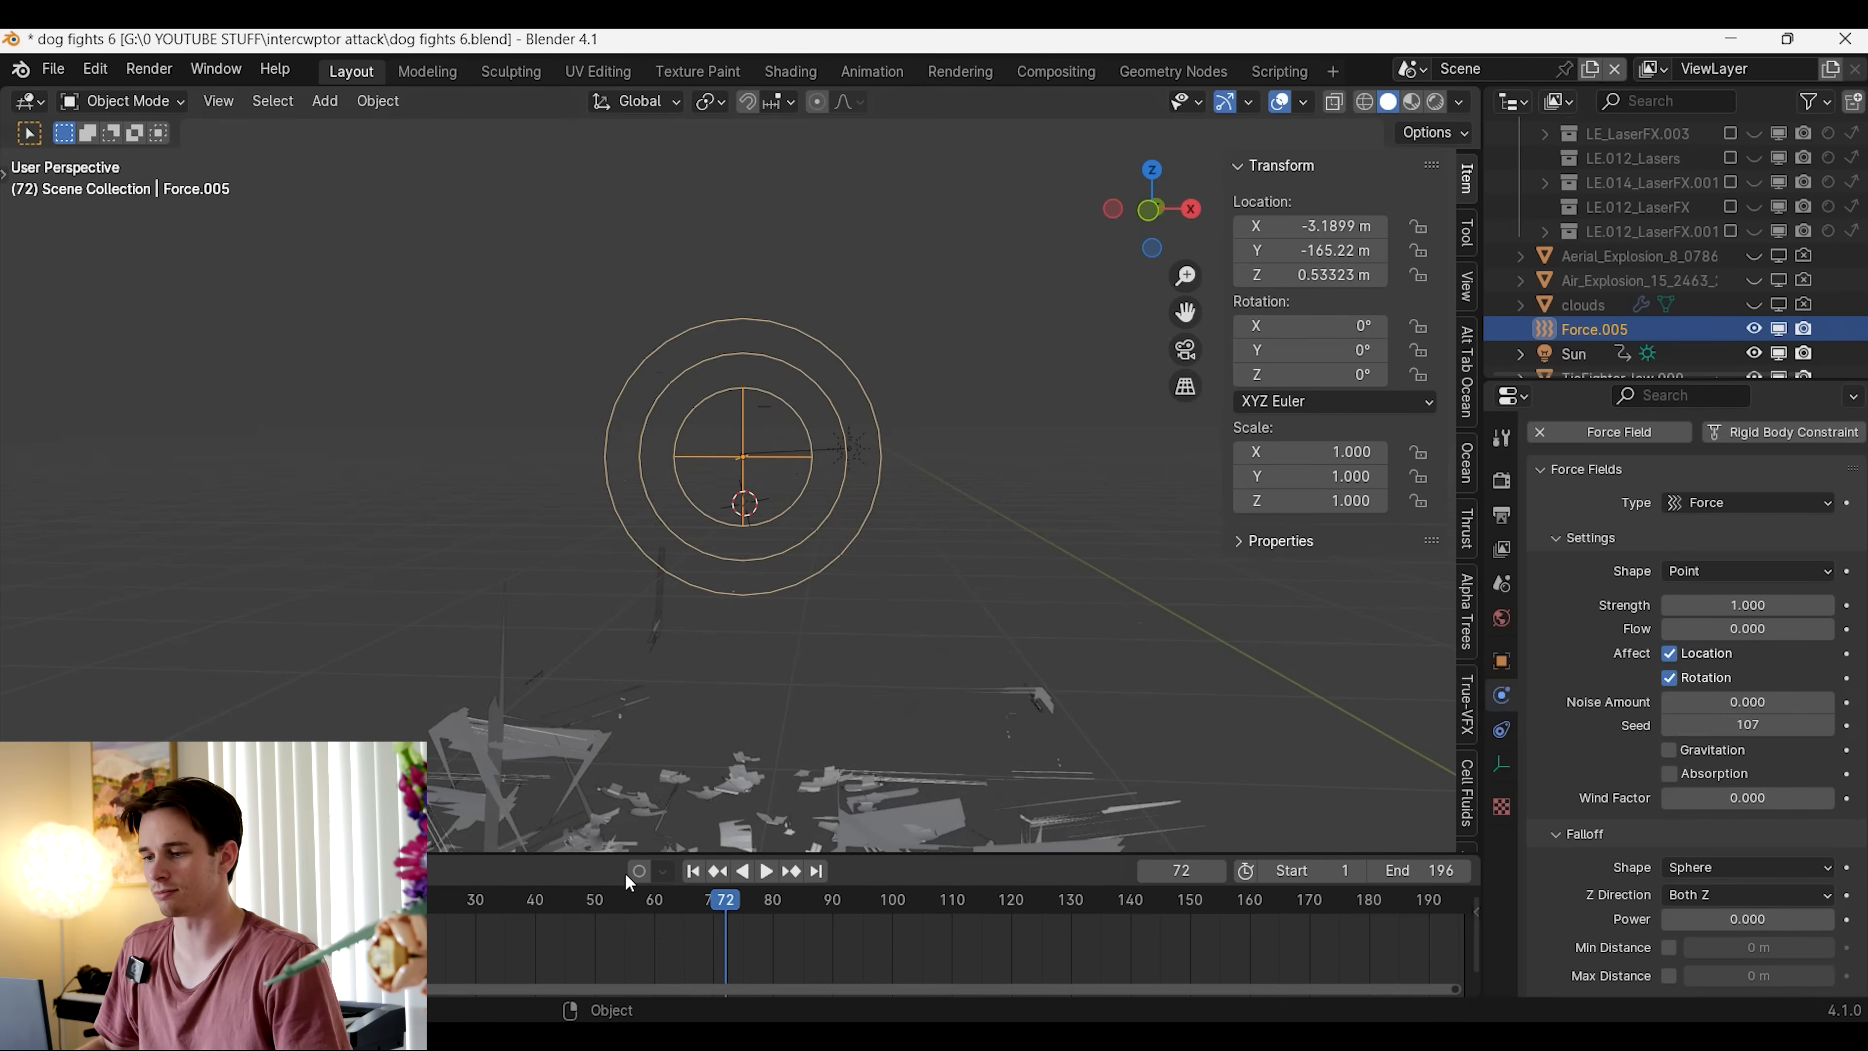
left_click(694, 871)
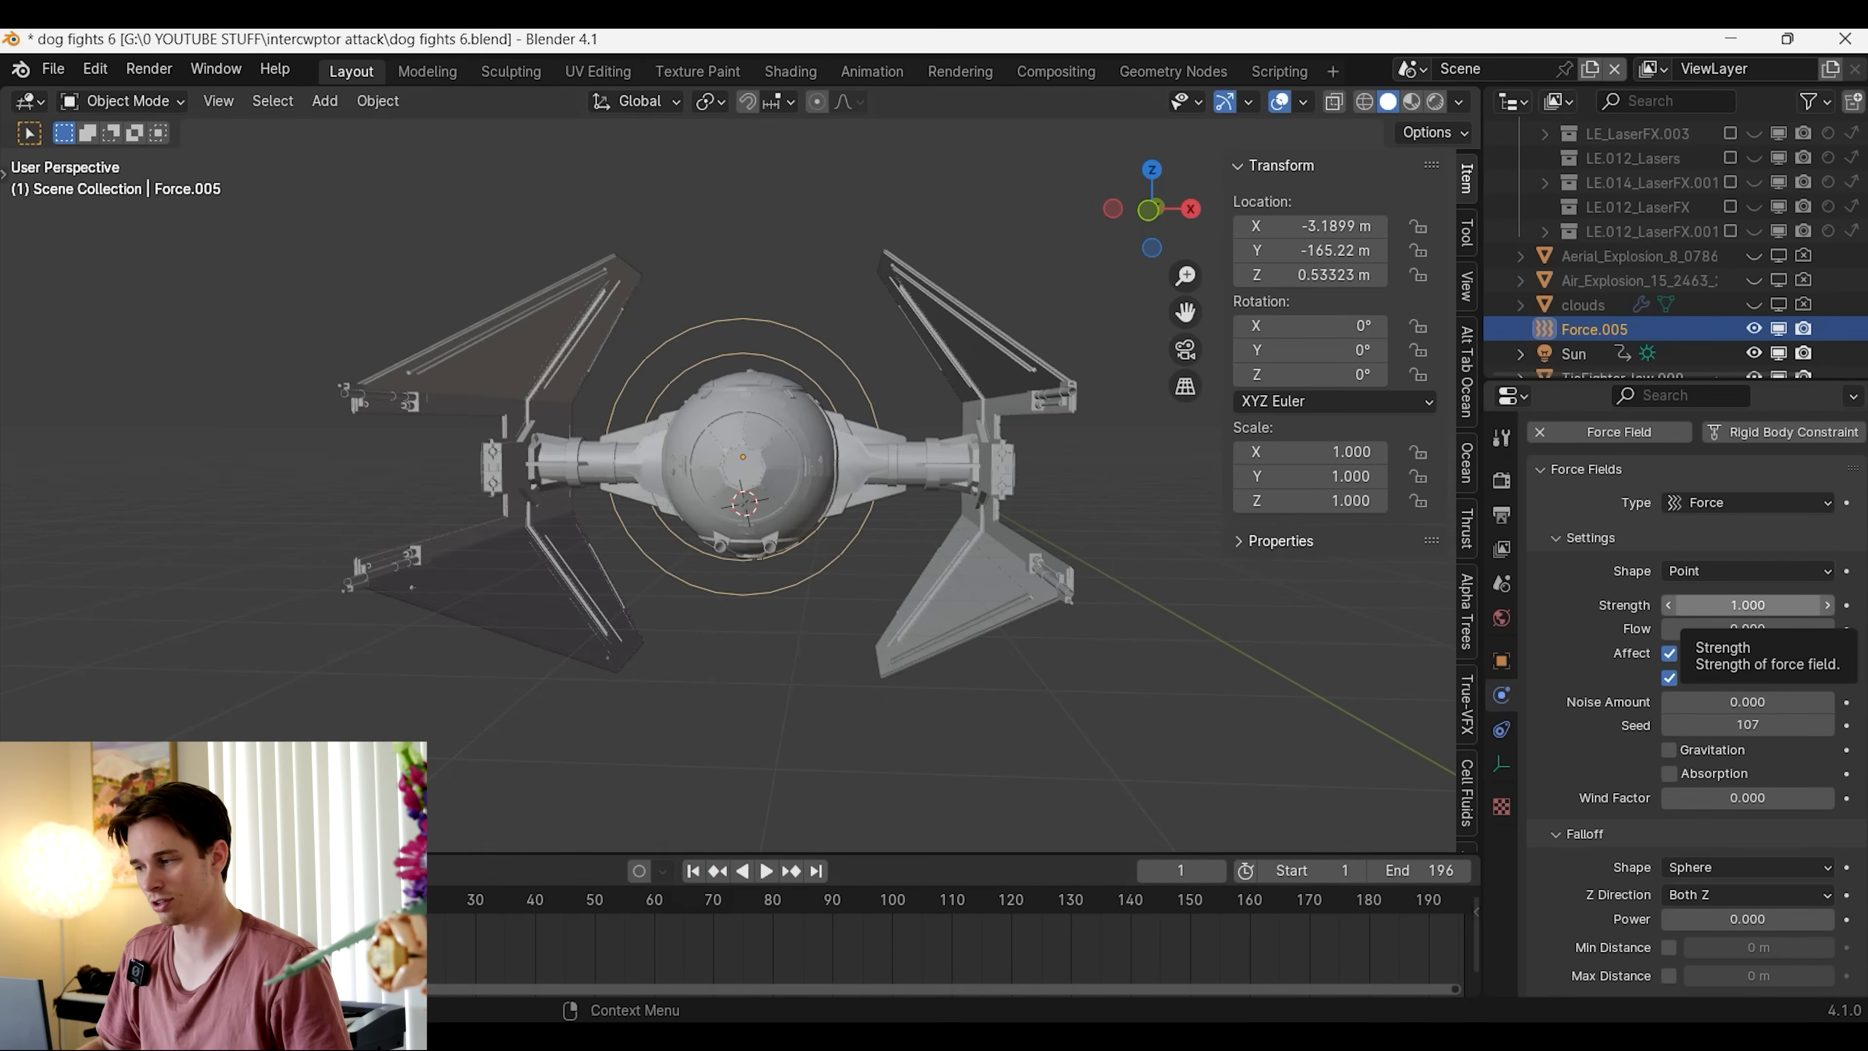
Set the force field's strength to 500 and its noise amount to 10, and play the explosion from the side
left_click(1769, 608)
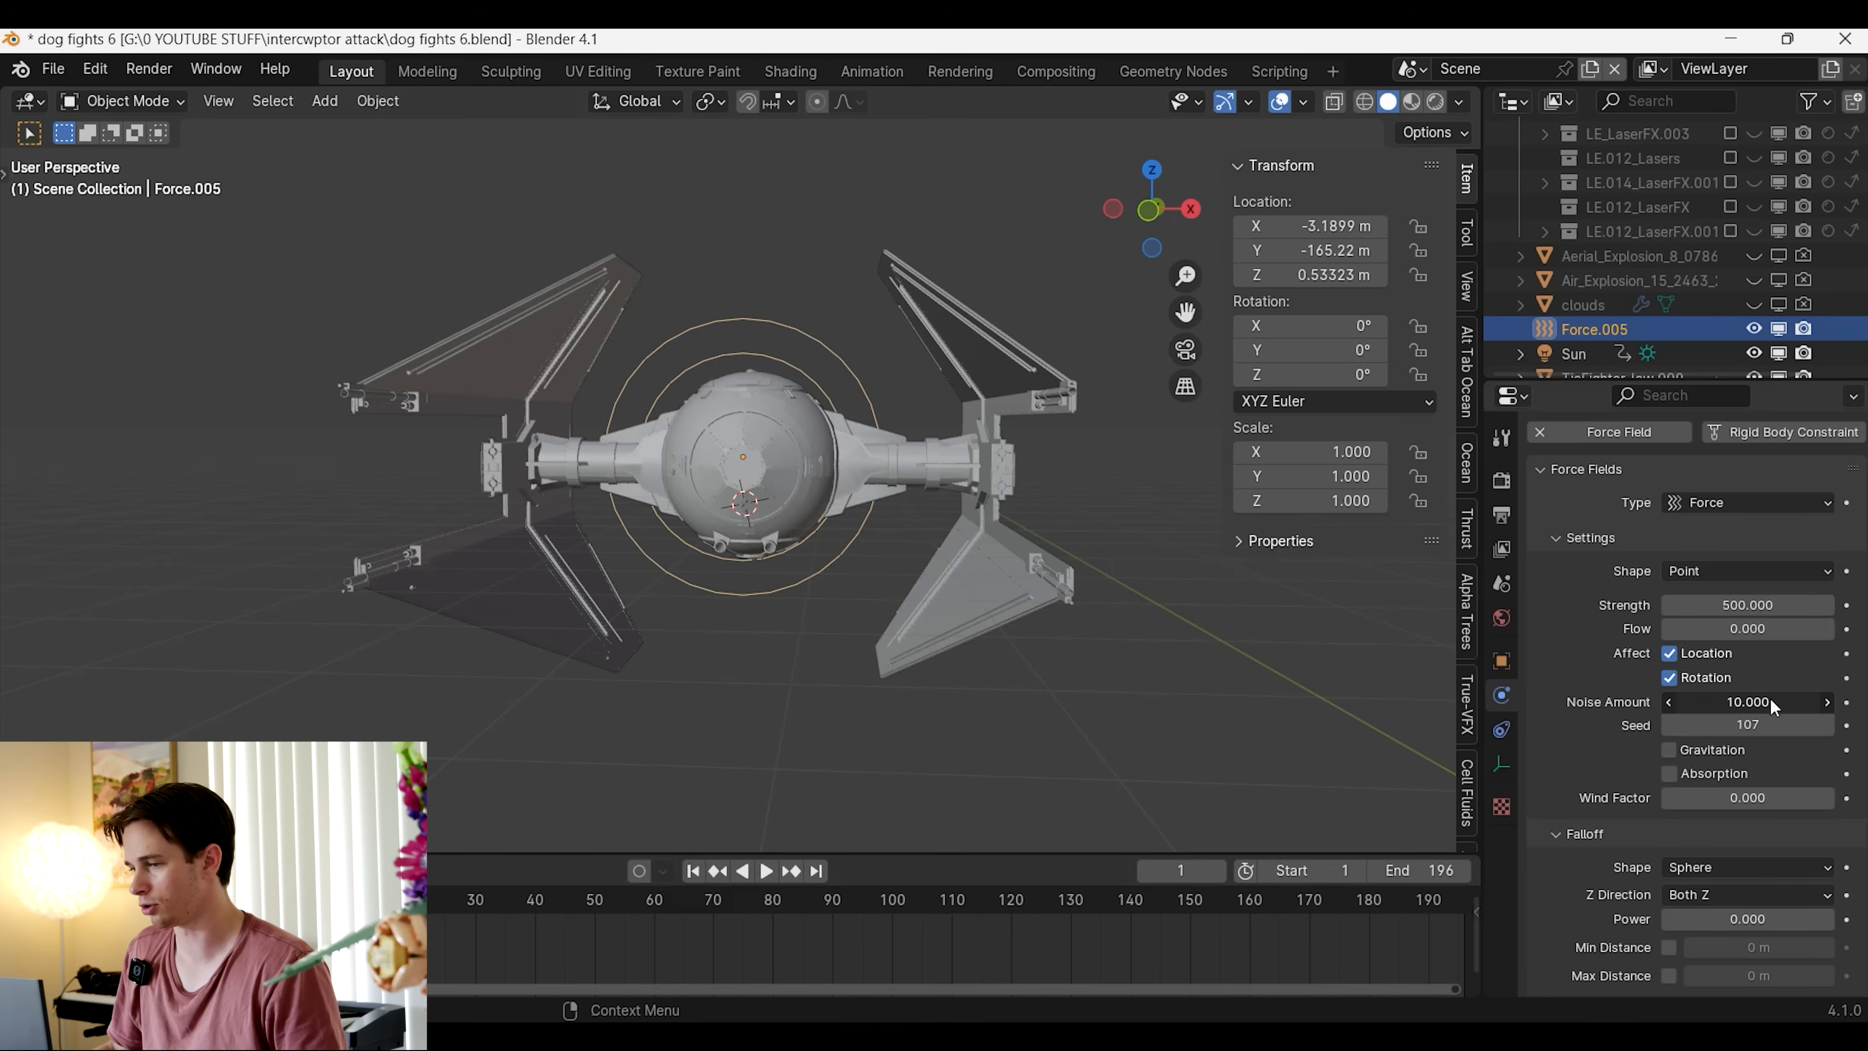
scroll(976, 650, "down", 4)
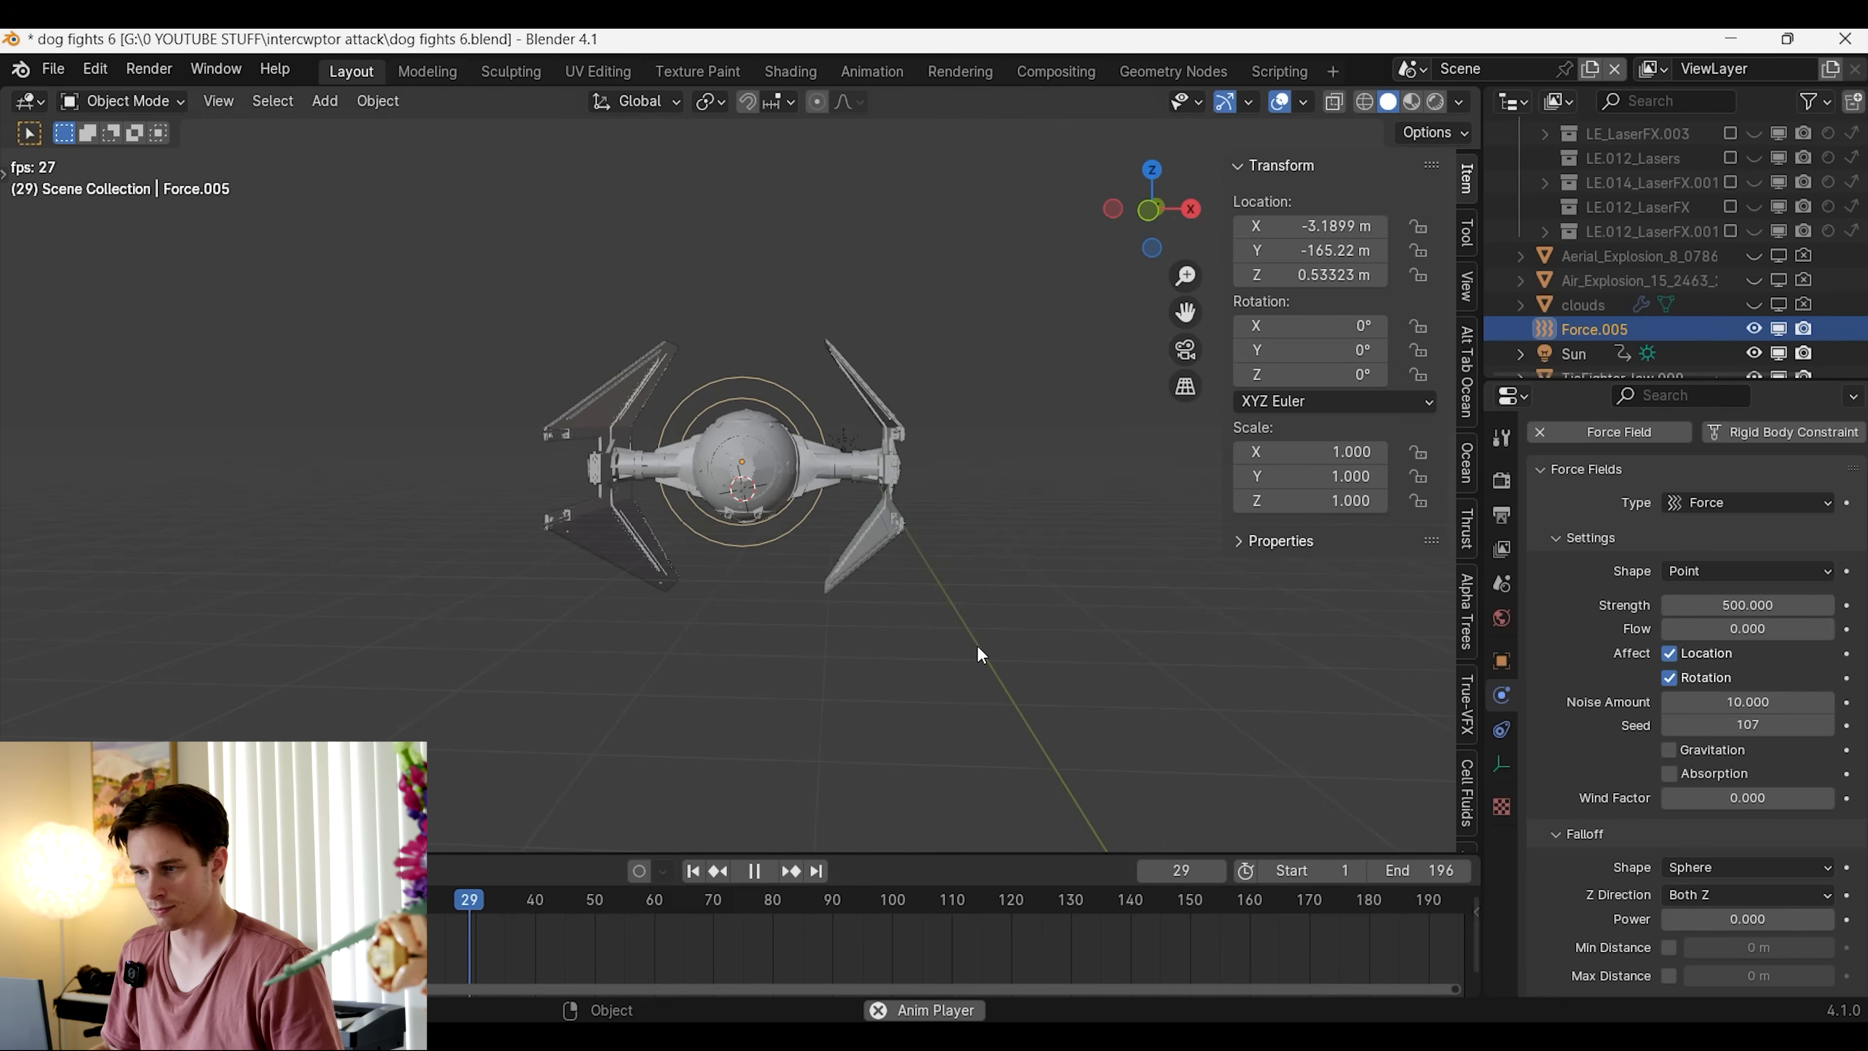
middle_click_drag(836, 678, 899, 698)
left_click(566, 909)
left_click(451, 907)
scroll(770, 727, "up", 5)
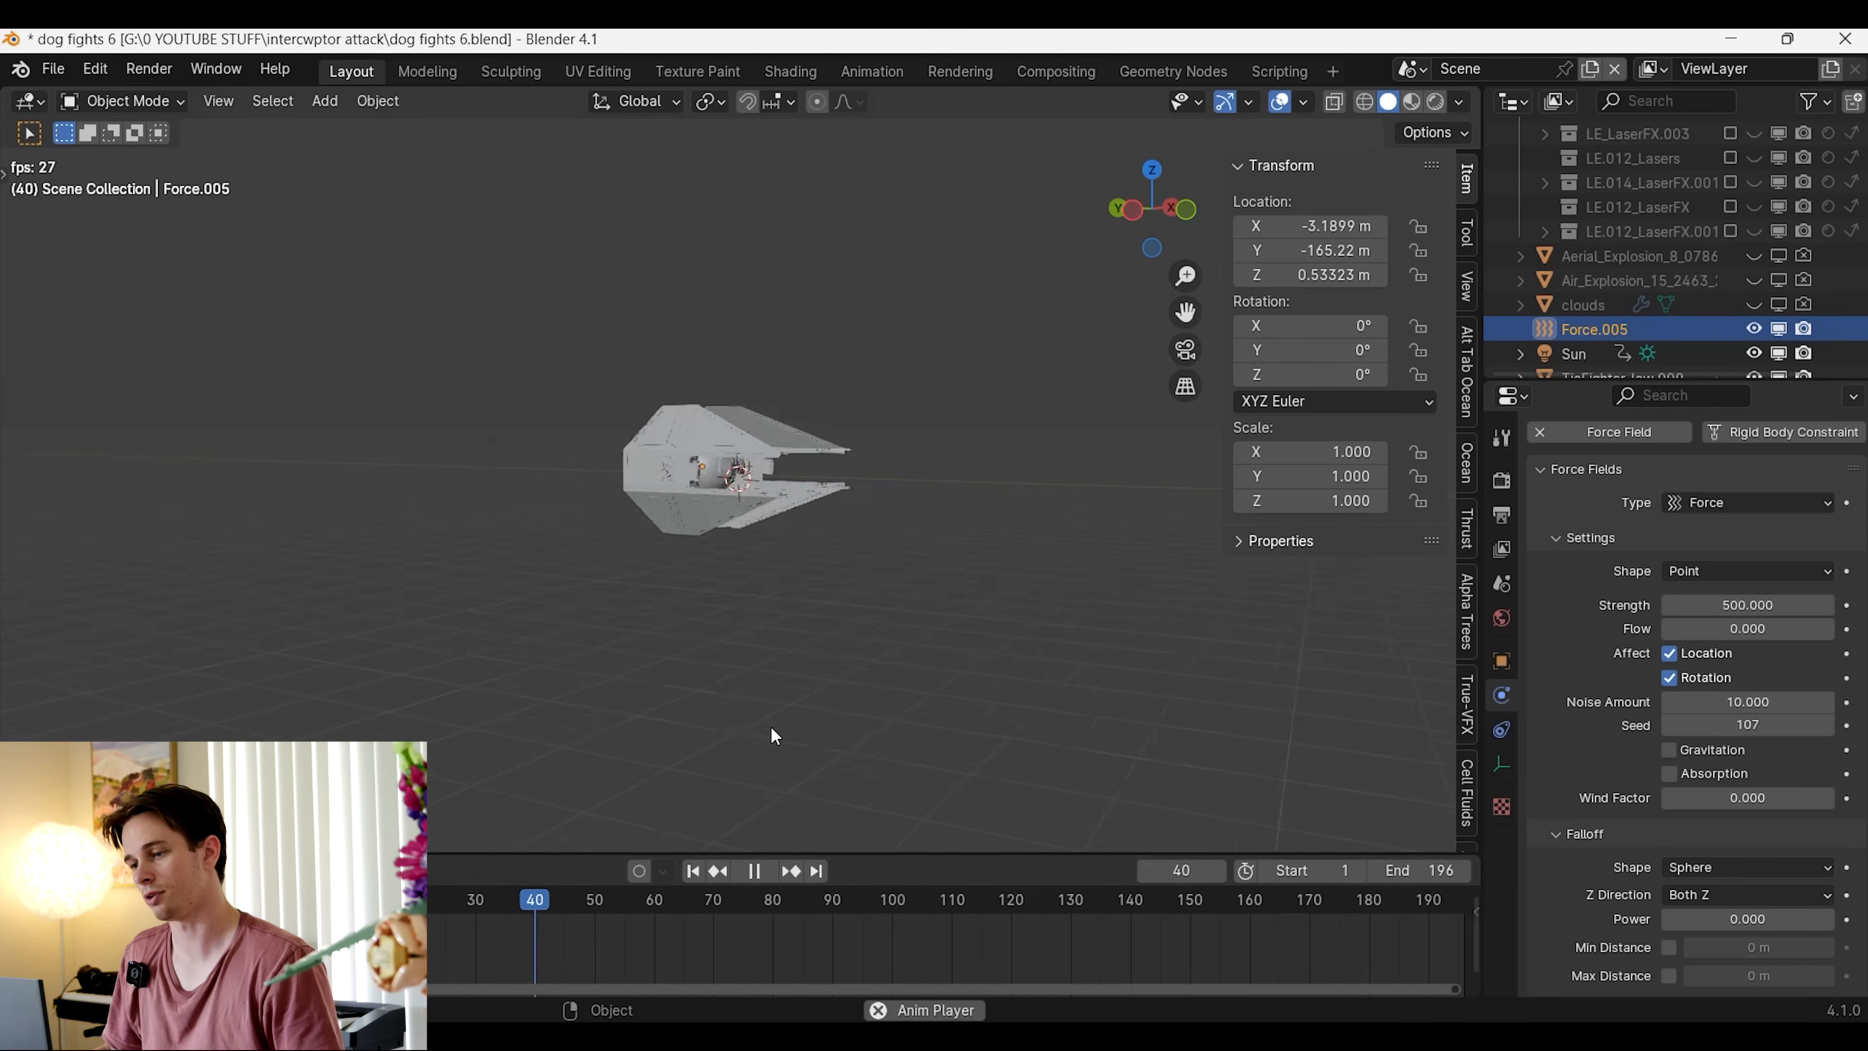
key("space")
Set the force field's strength to 239 and replay the explosion
left_click_drag(486, 899, 507, 895)
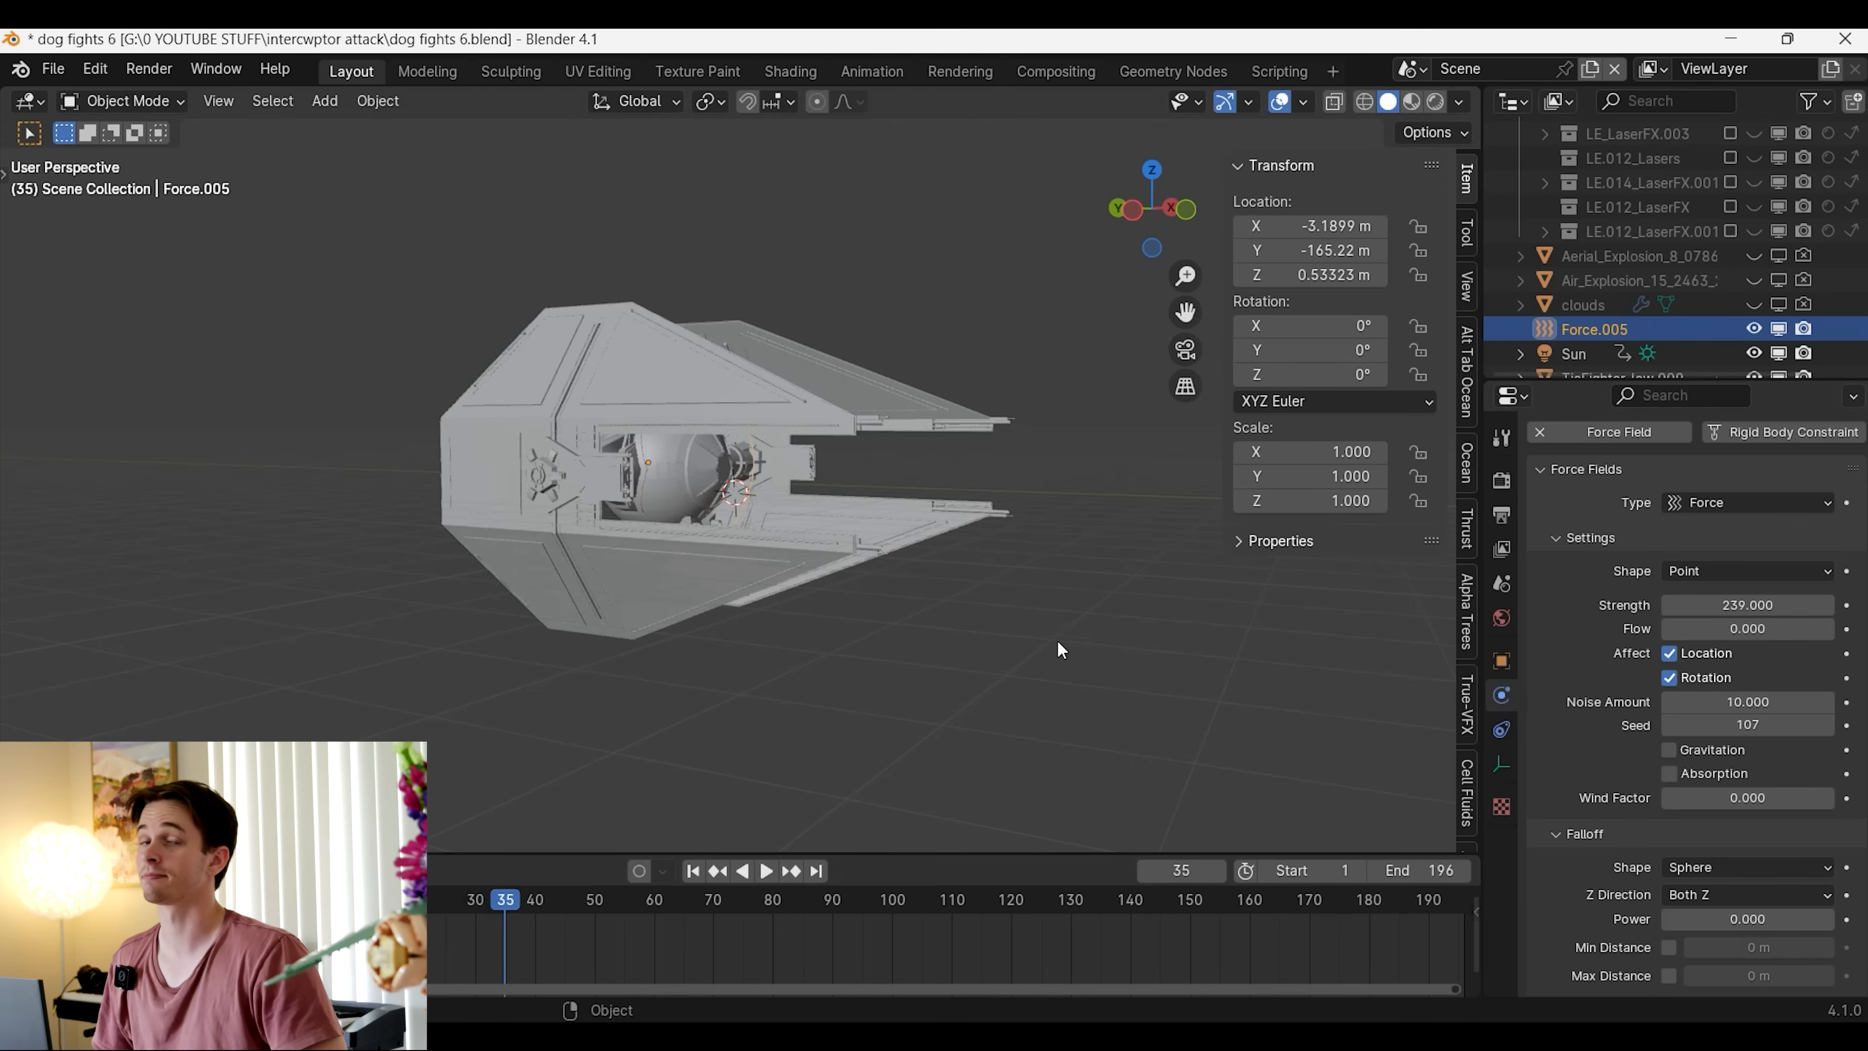
scroll(1060, 649, "down", 3)
key("space")
scroll(1045, 766, "down", 8)
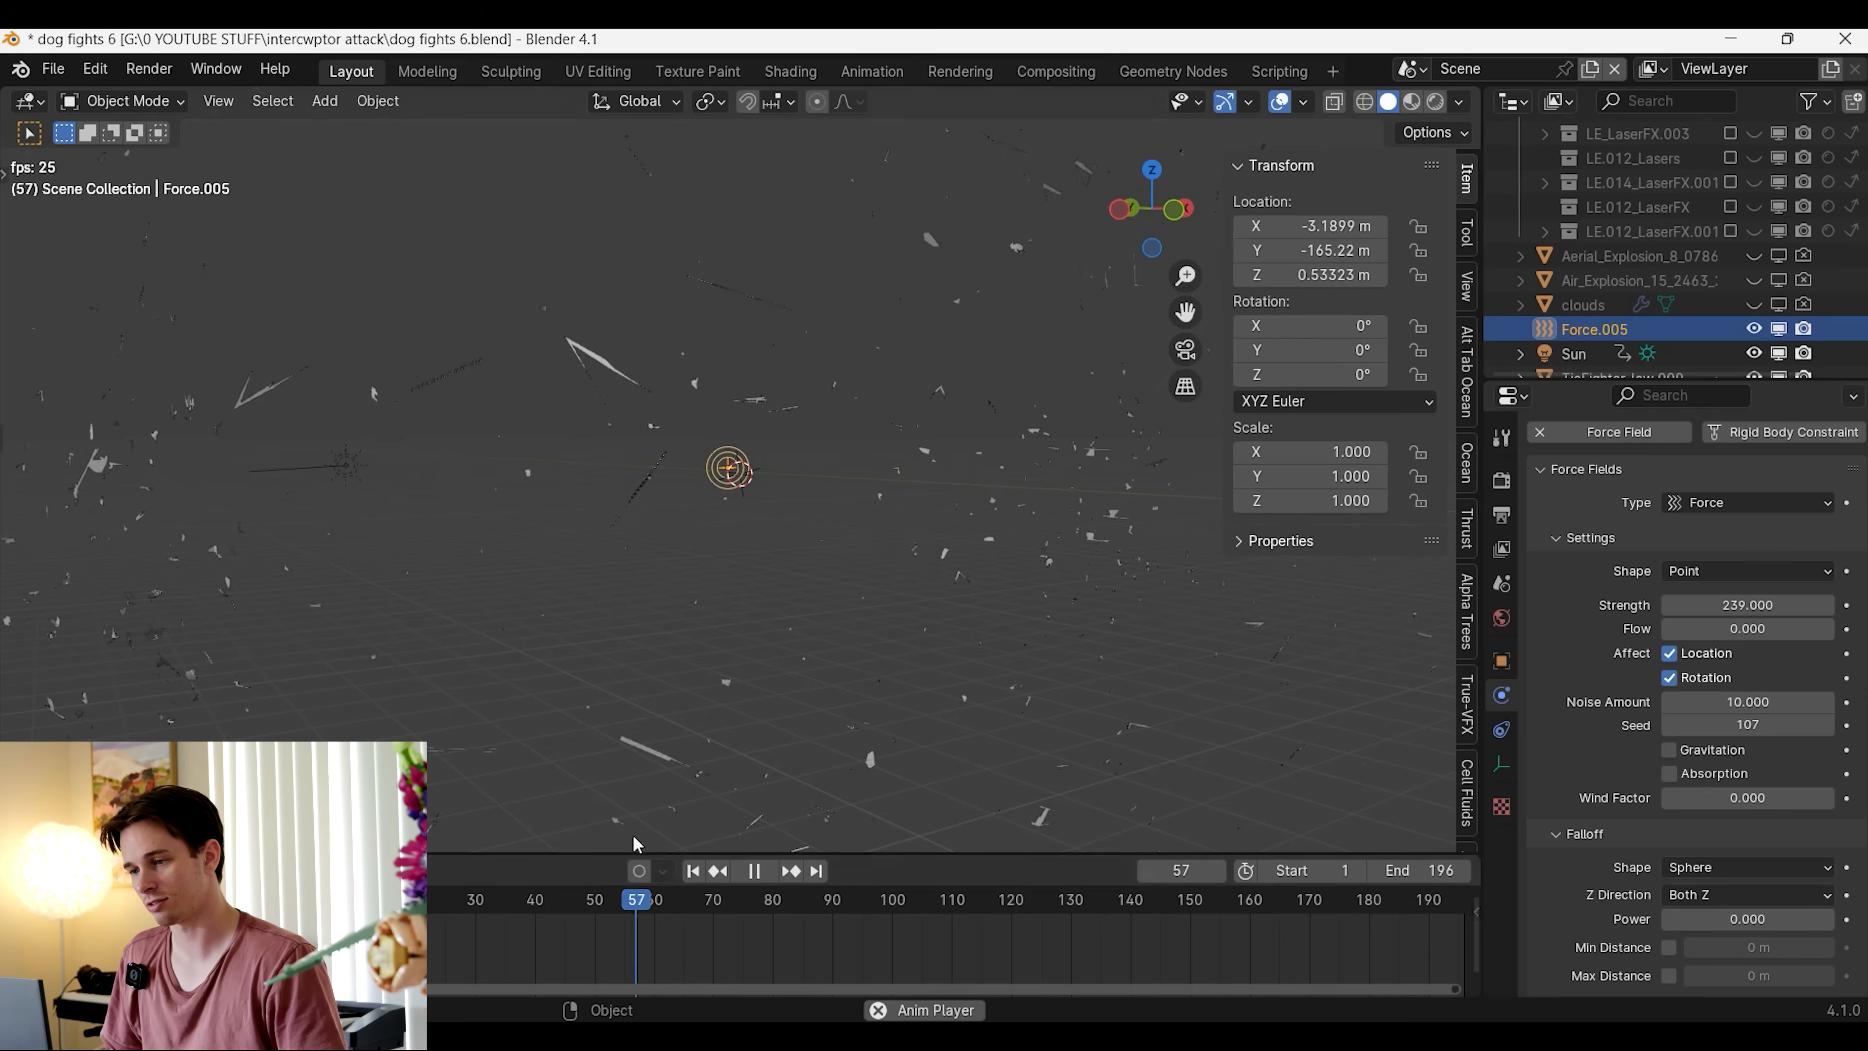
key("Escape")
Reduce the force field's strength to 112, 50 and finally 30, replaying the explosion with each value
left_click(1768, 605)
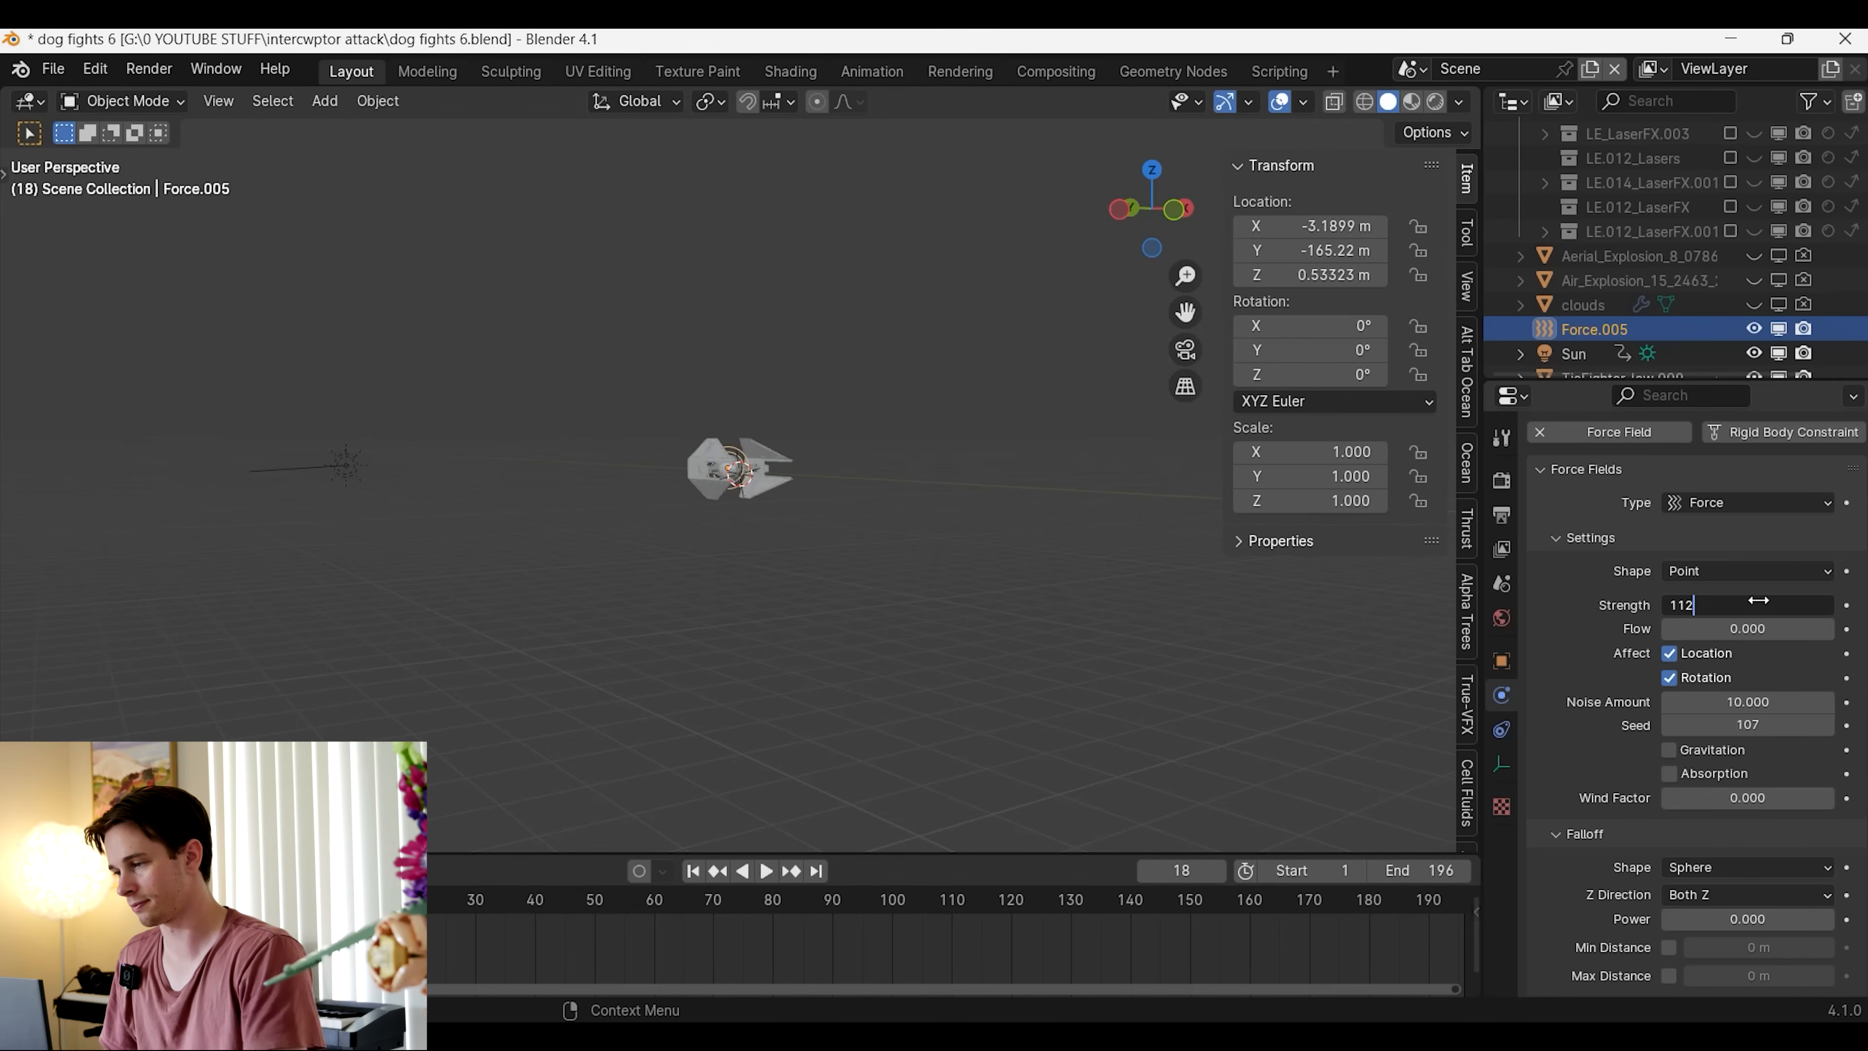
key("space")
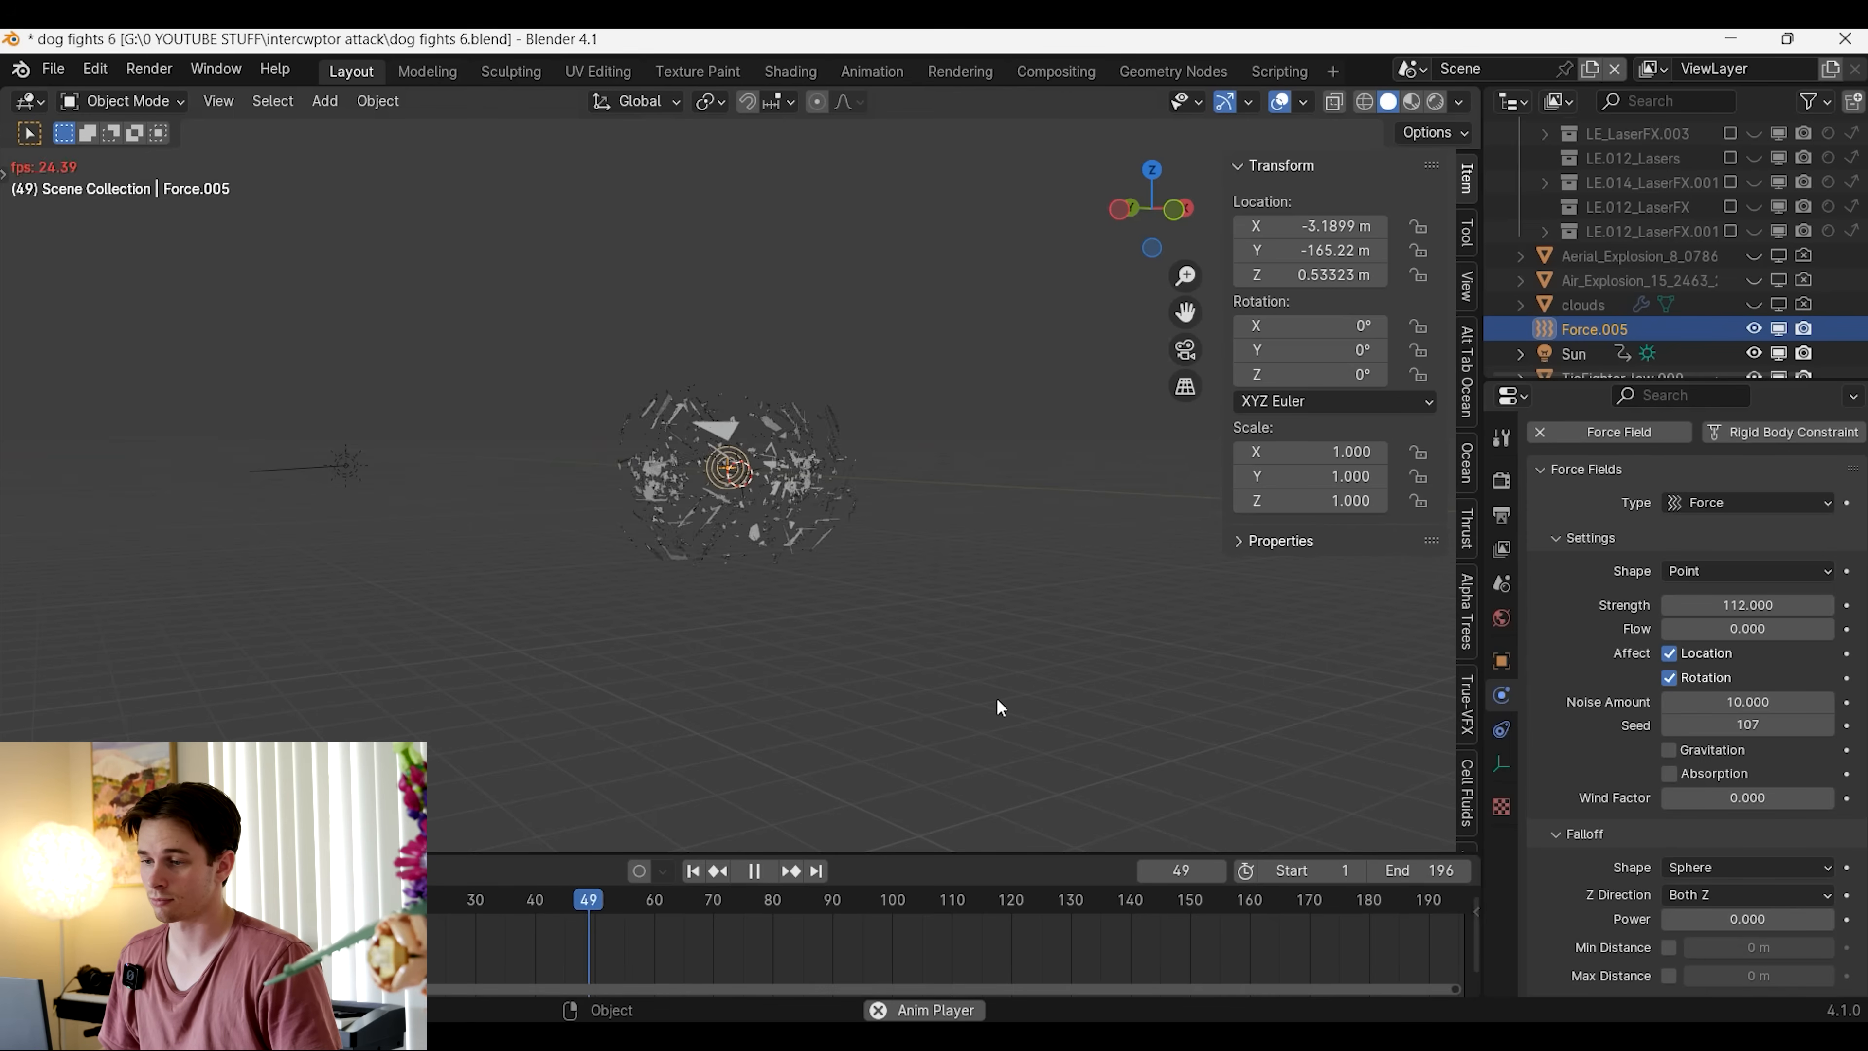
key("Escape")
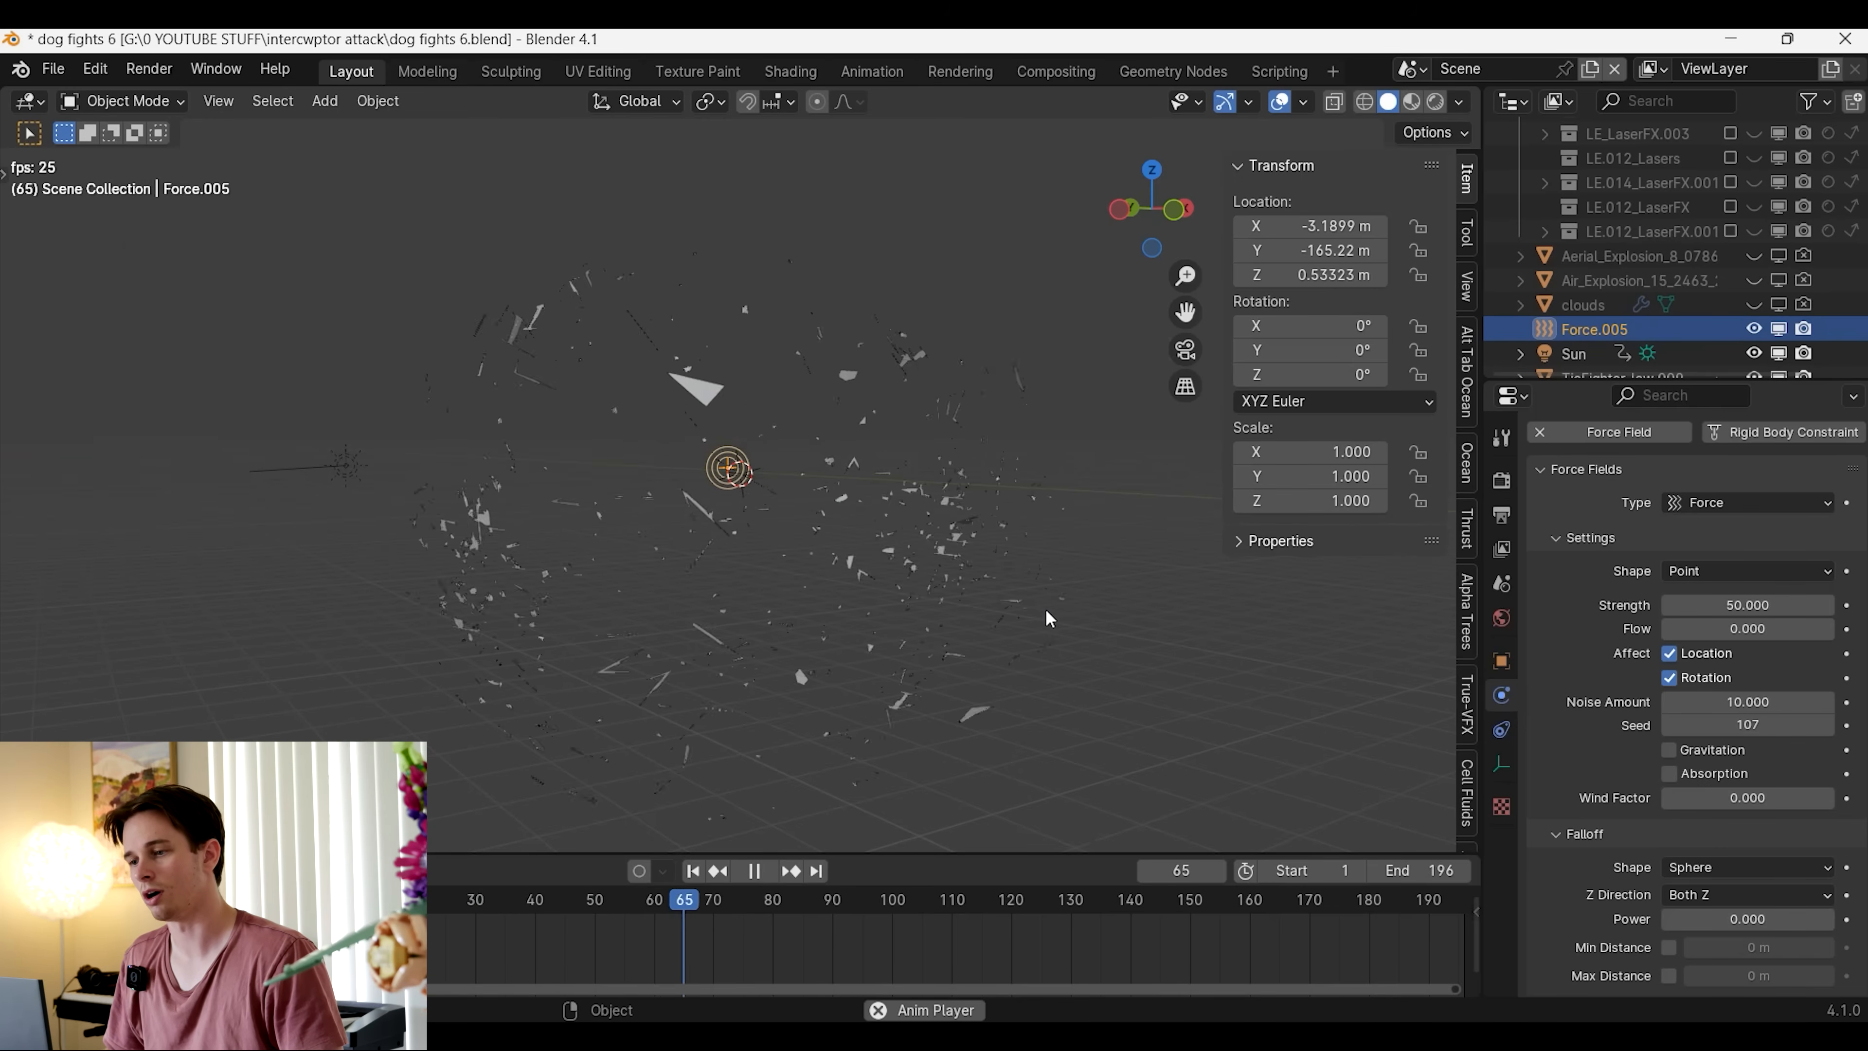
key("Escape")
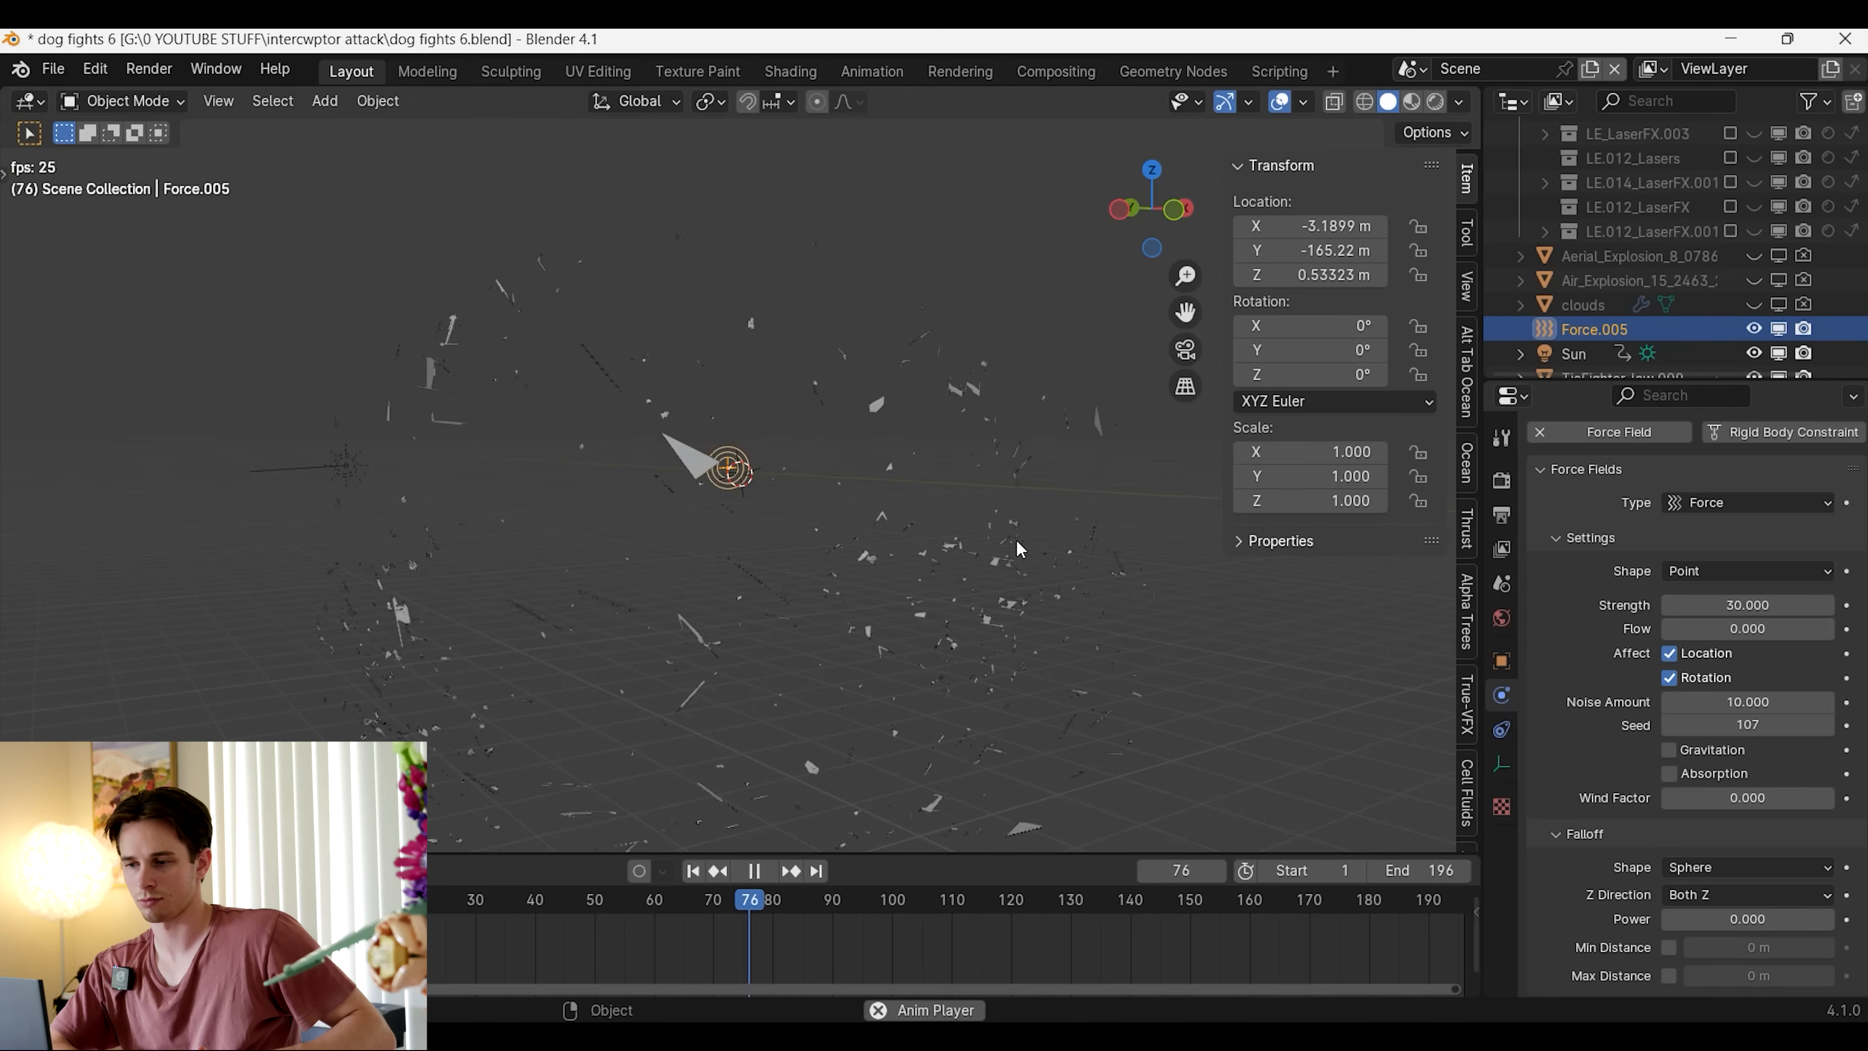
key("space")
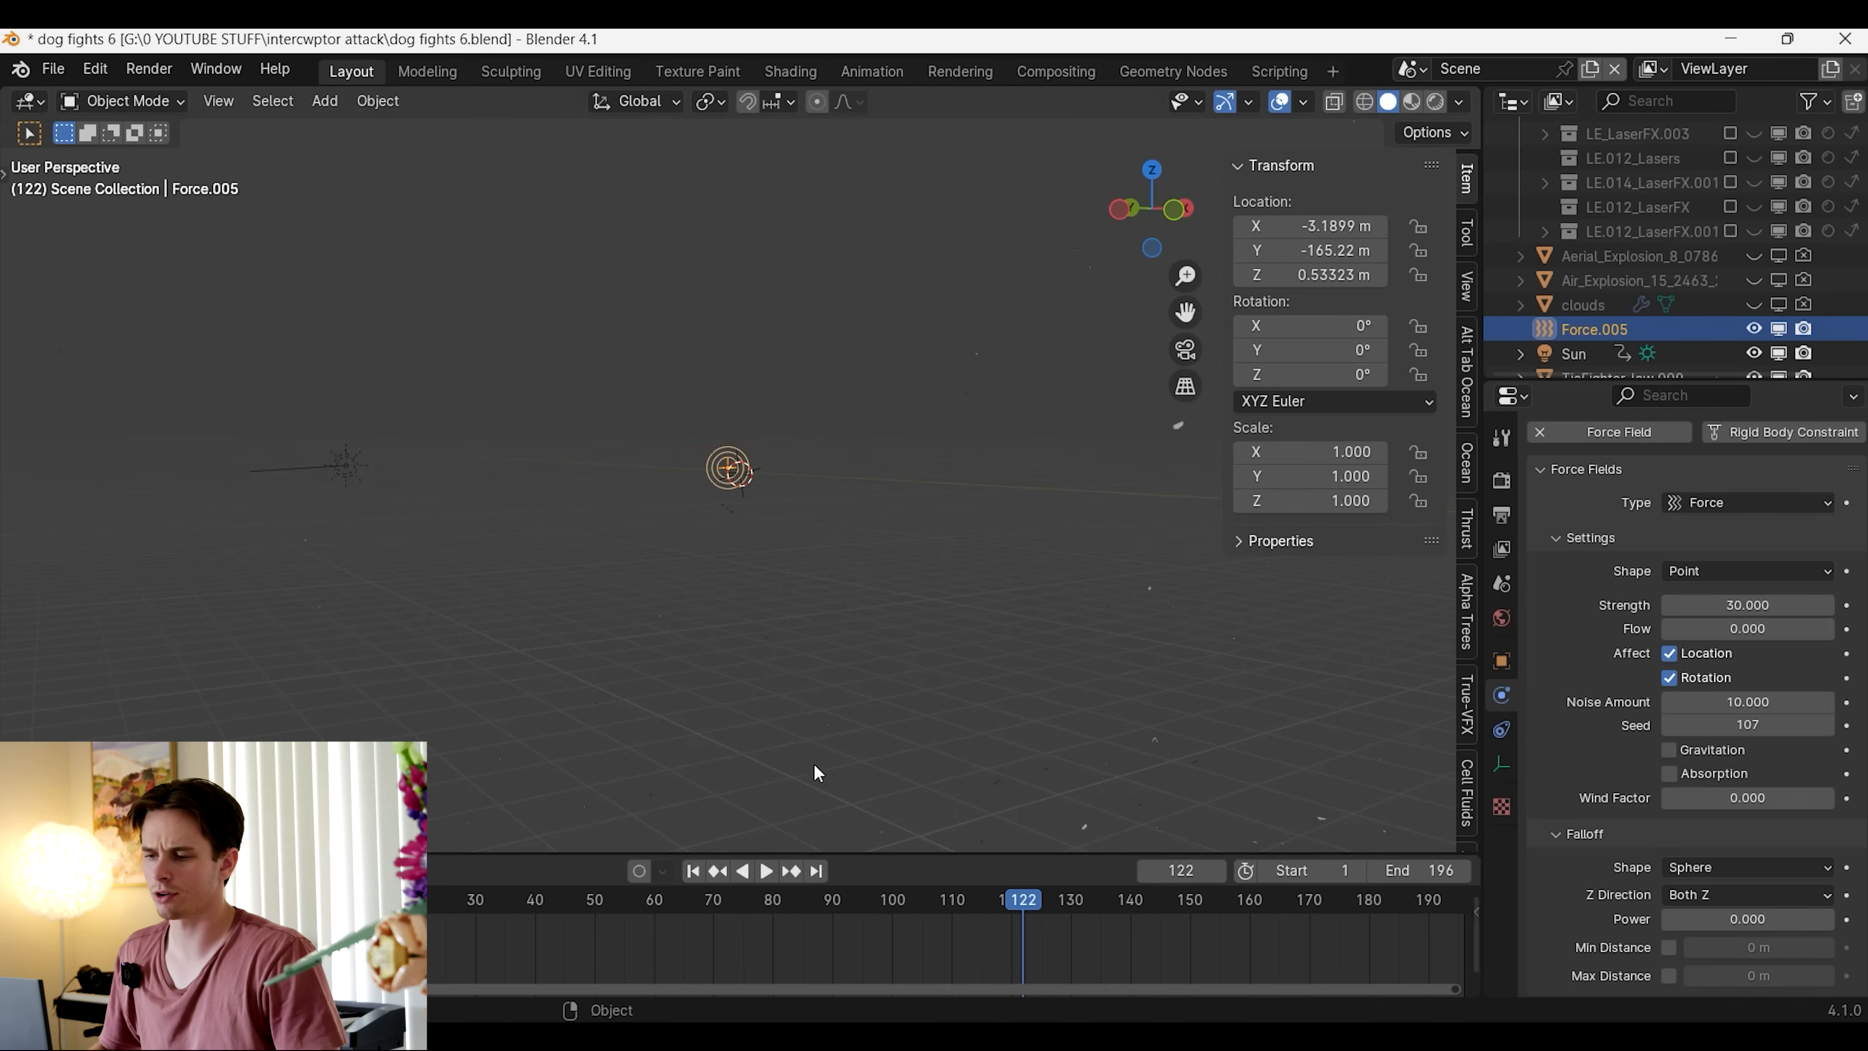
left_click(696, 868)
Play the explosion to about frame 67 to examine the debris spread from above, and return to frame 1
key("KP_Decimal")
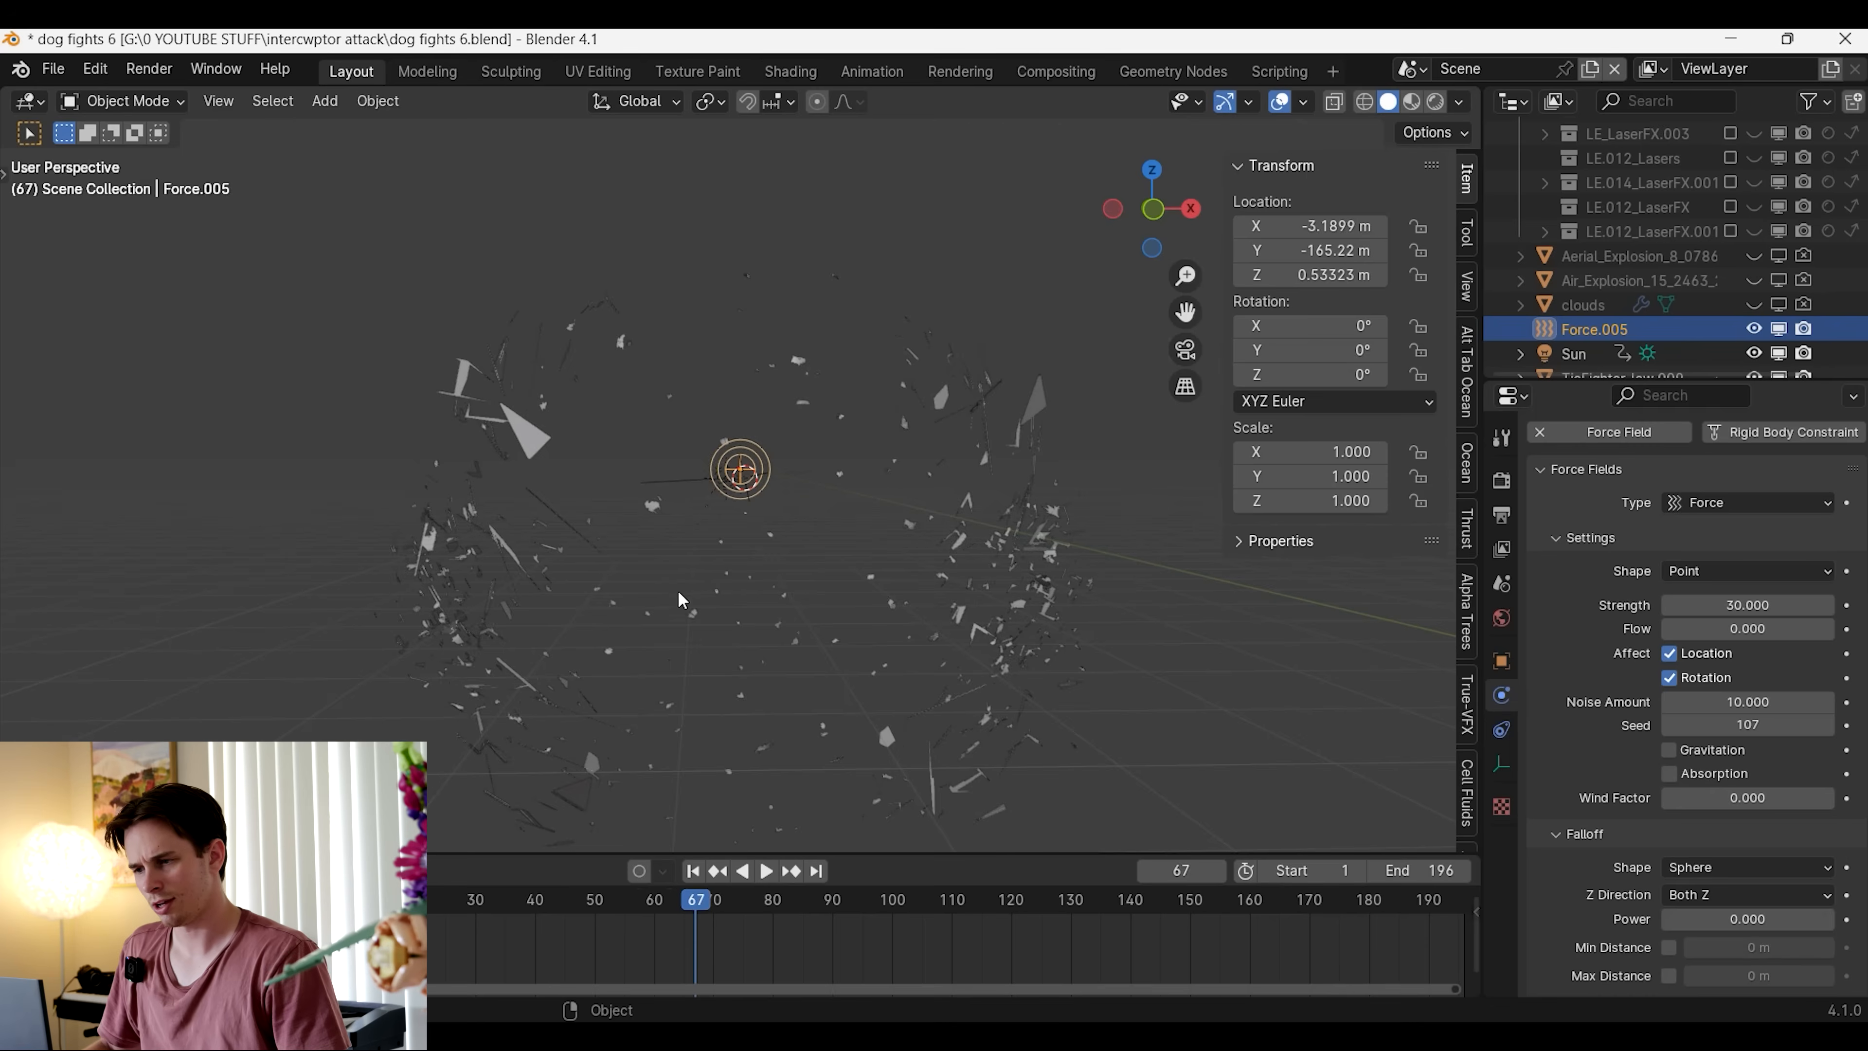
middle_click_drag(678, 597, 1028, 570)
scroll(798, 670, "up", 3)
scroll(1137, 705, "down", 3)
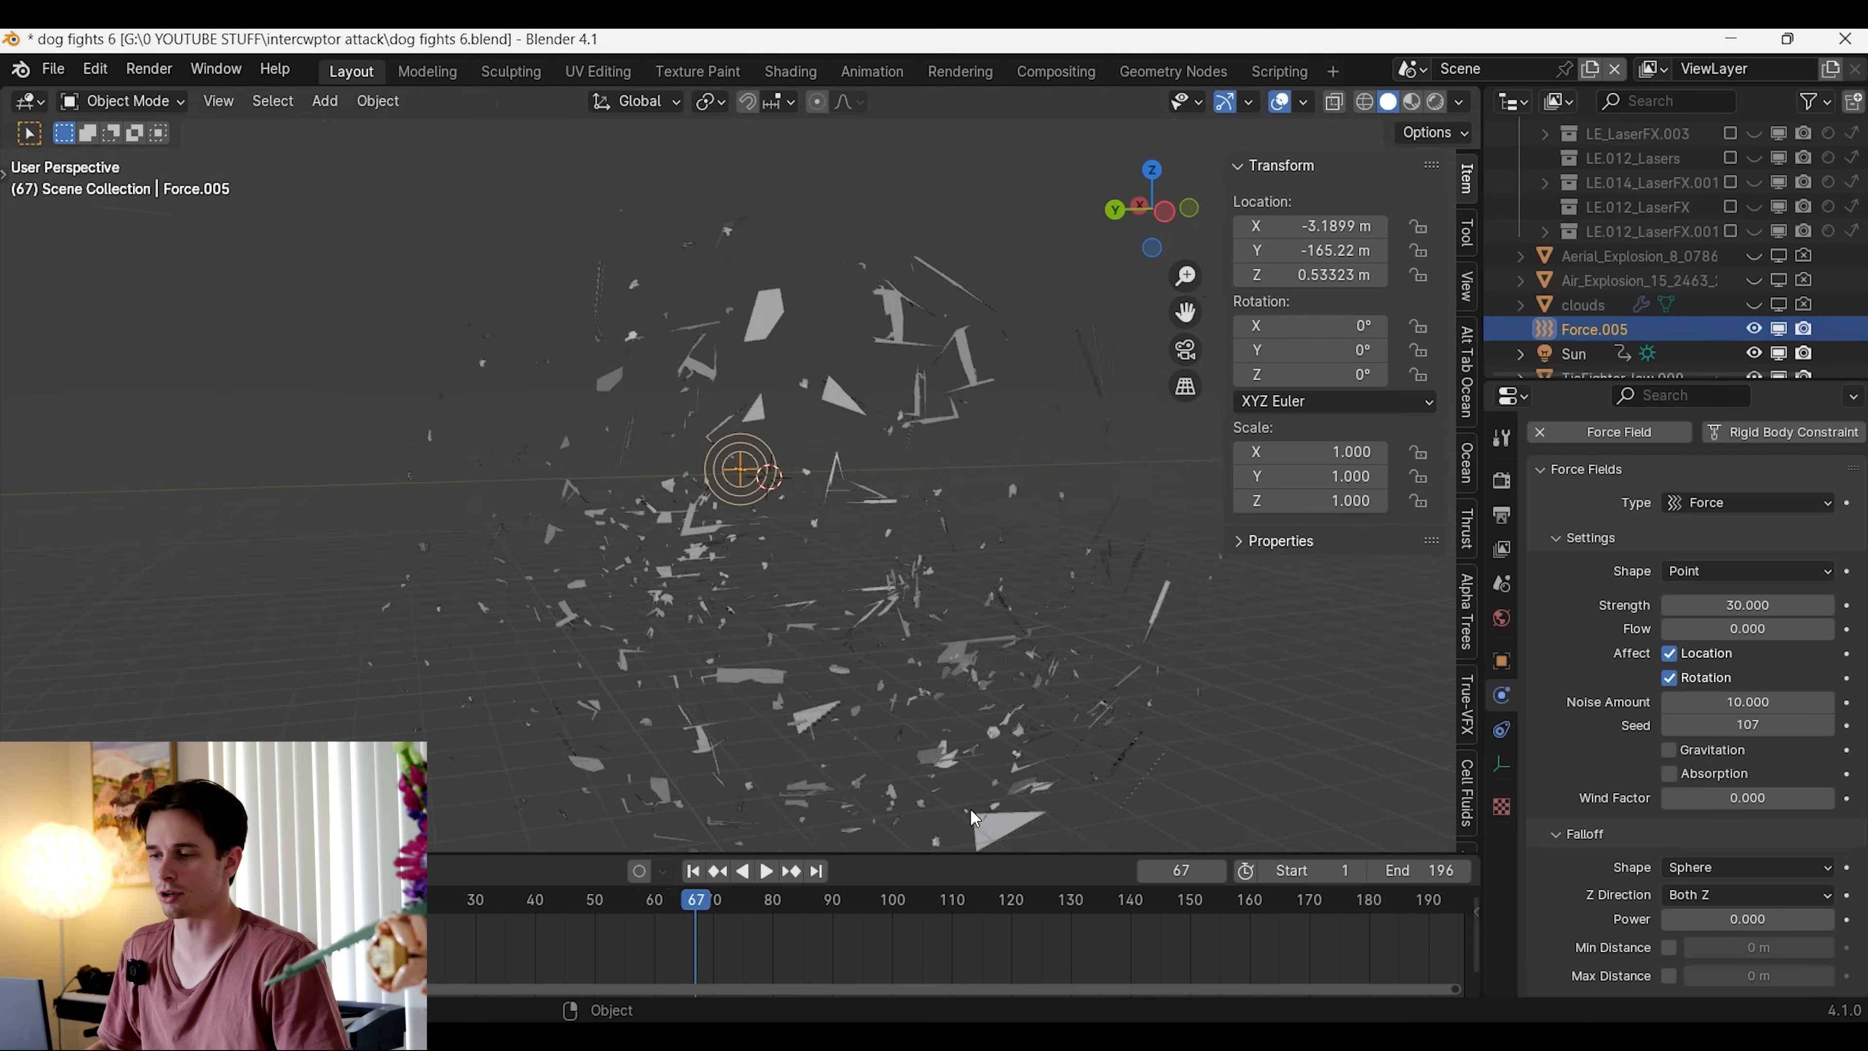
scroll(971, 807, "down", 3)
middle_click_drag(809, 654, 710, 615)
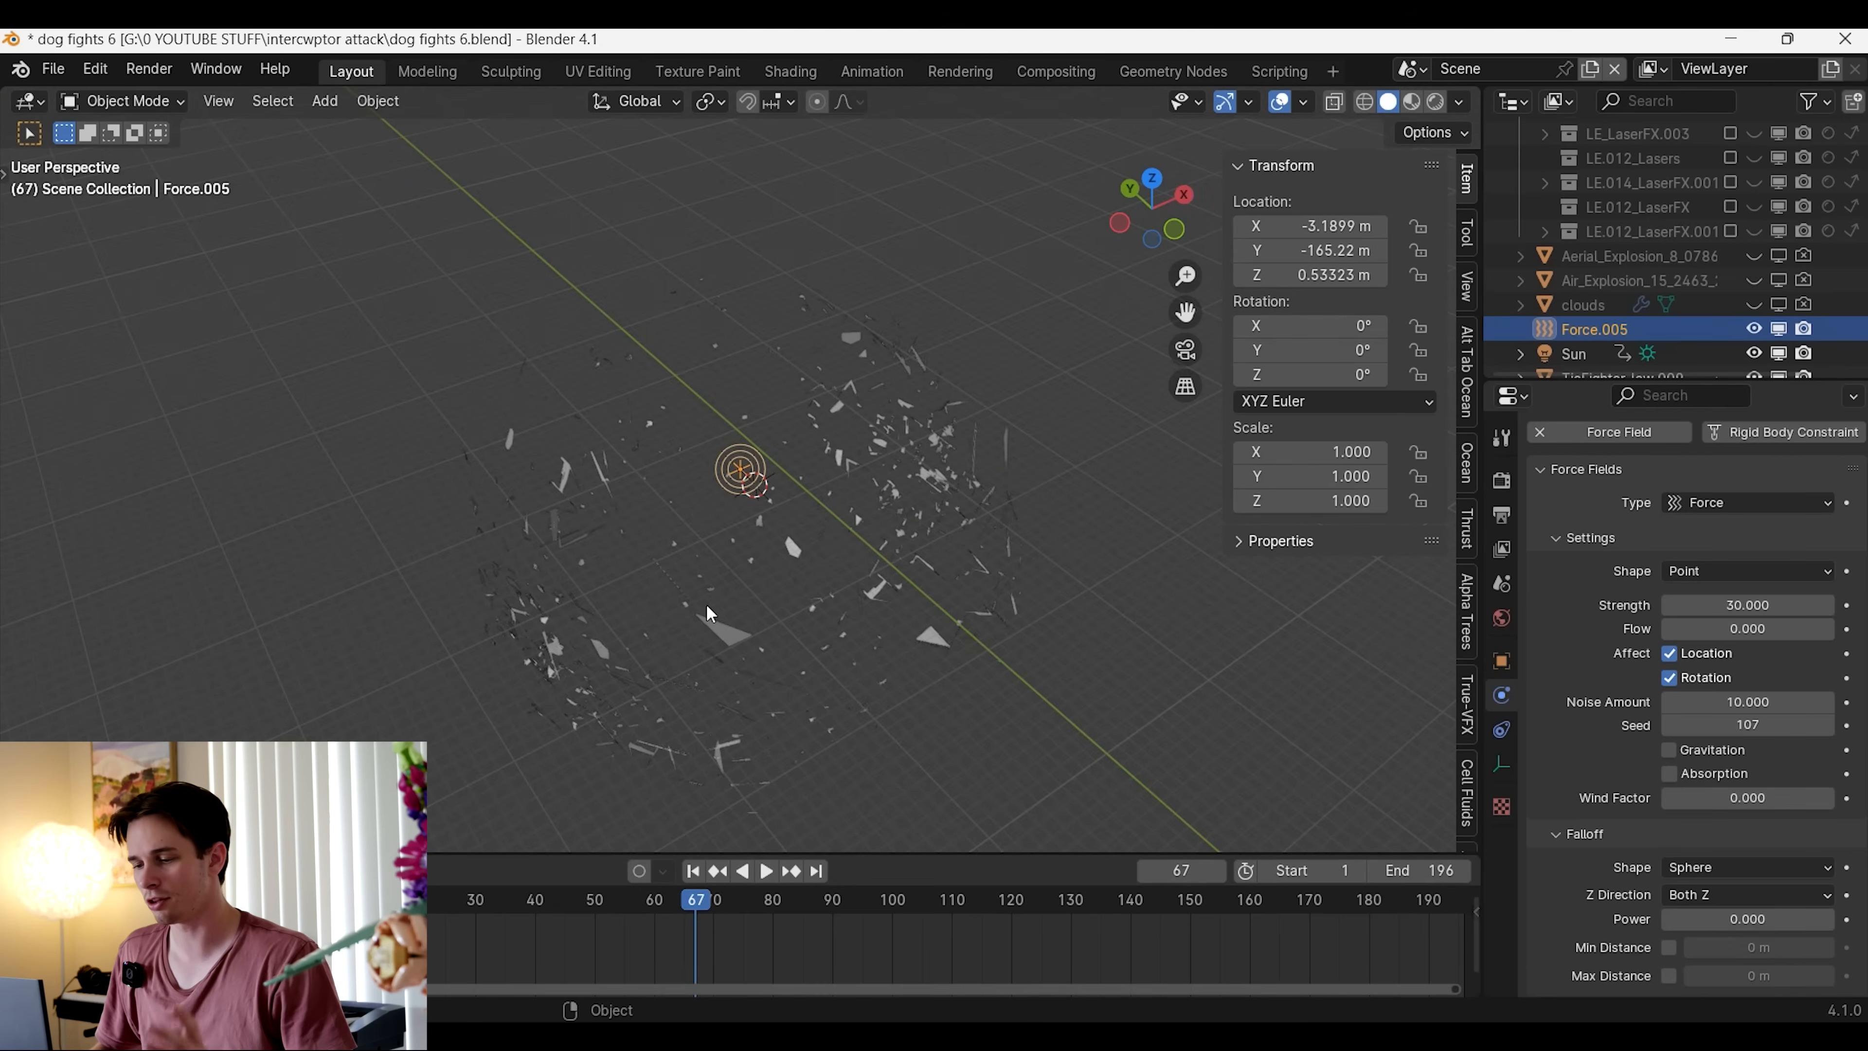
left_click(692, 871)
Duplicate the force field, place the copy at the top of the cockpit sphere and change its type to Turbulence
scroll(790, 552, "up", 4)
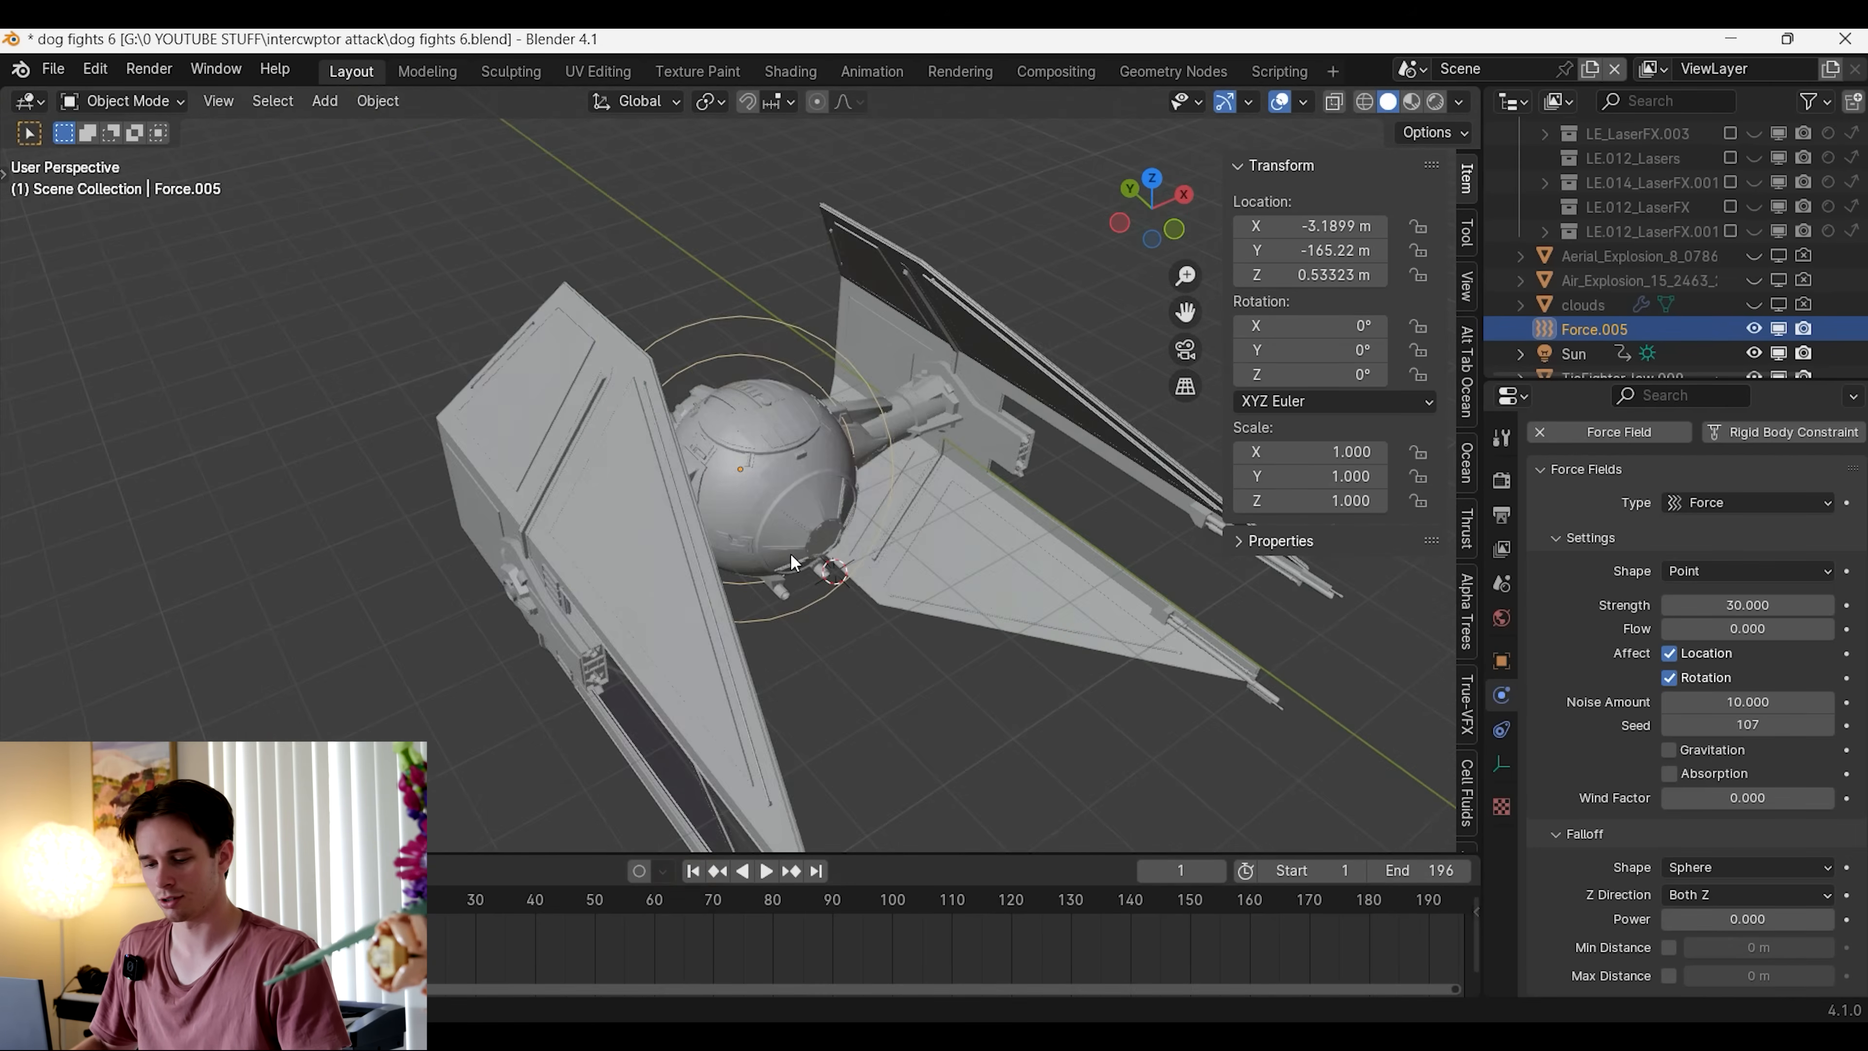
key("shift+d")
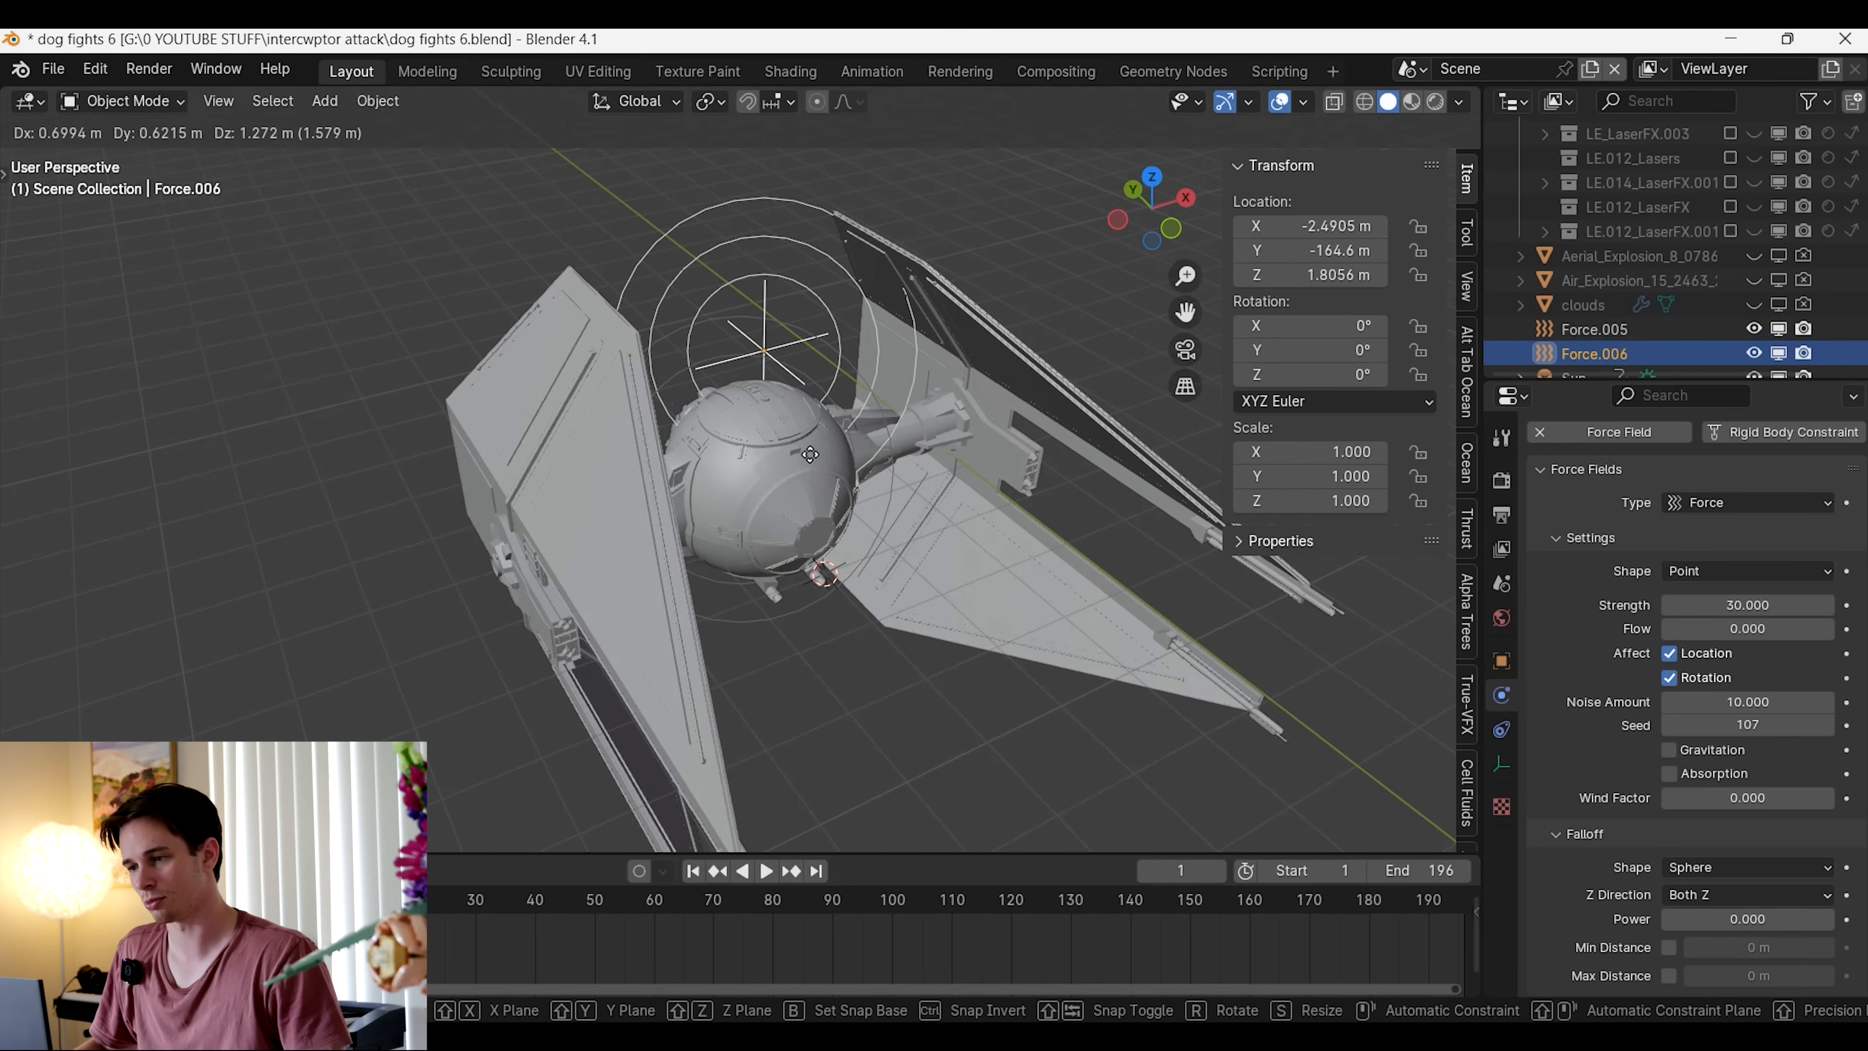
left_click(793, 418)
left_click(1768, 503)
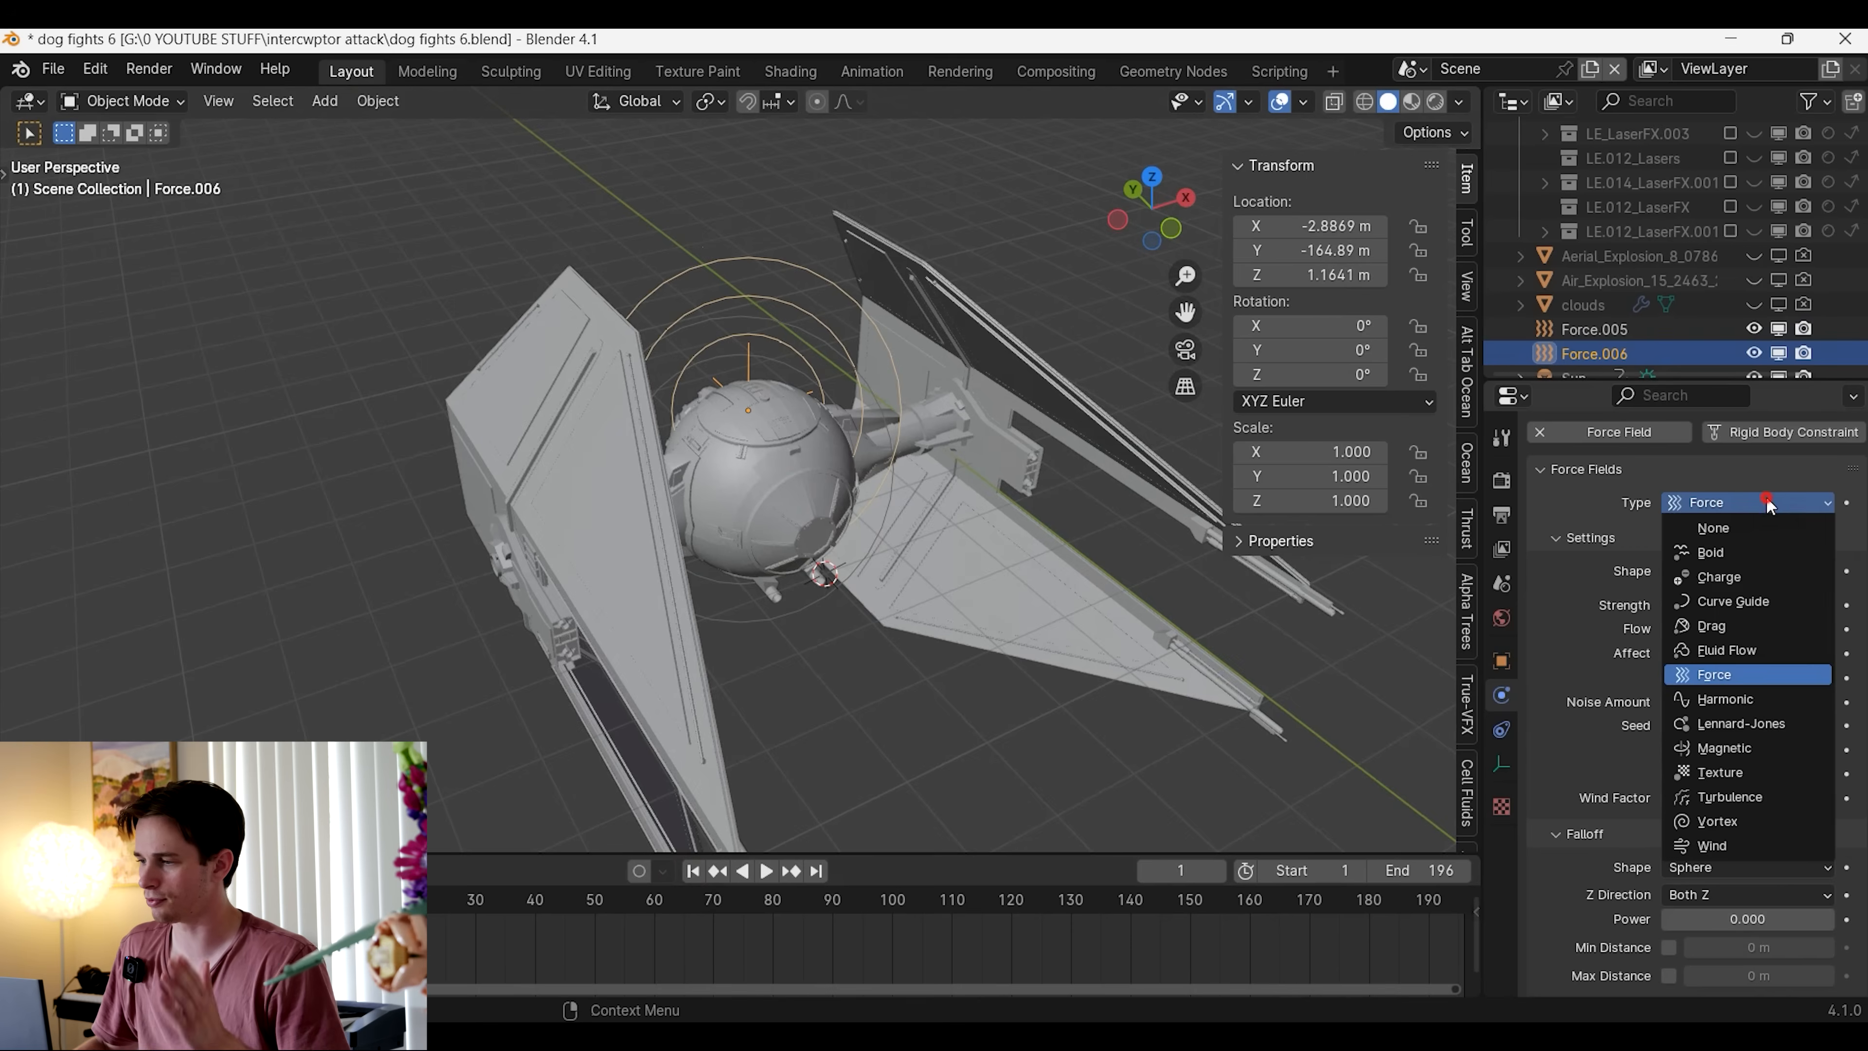
left_click(1780, 797)
Set the original force field's strength to 29.8 and replay the explosion with the turbulence added
middle_click_drag(1361, 718, 1228, 670)
scroll(1177, 692, "down", 6)
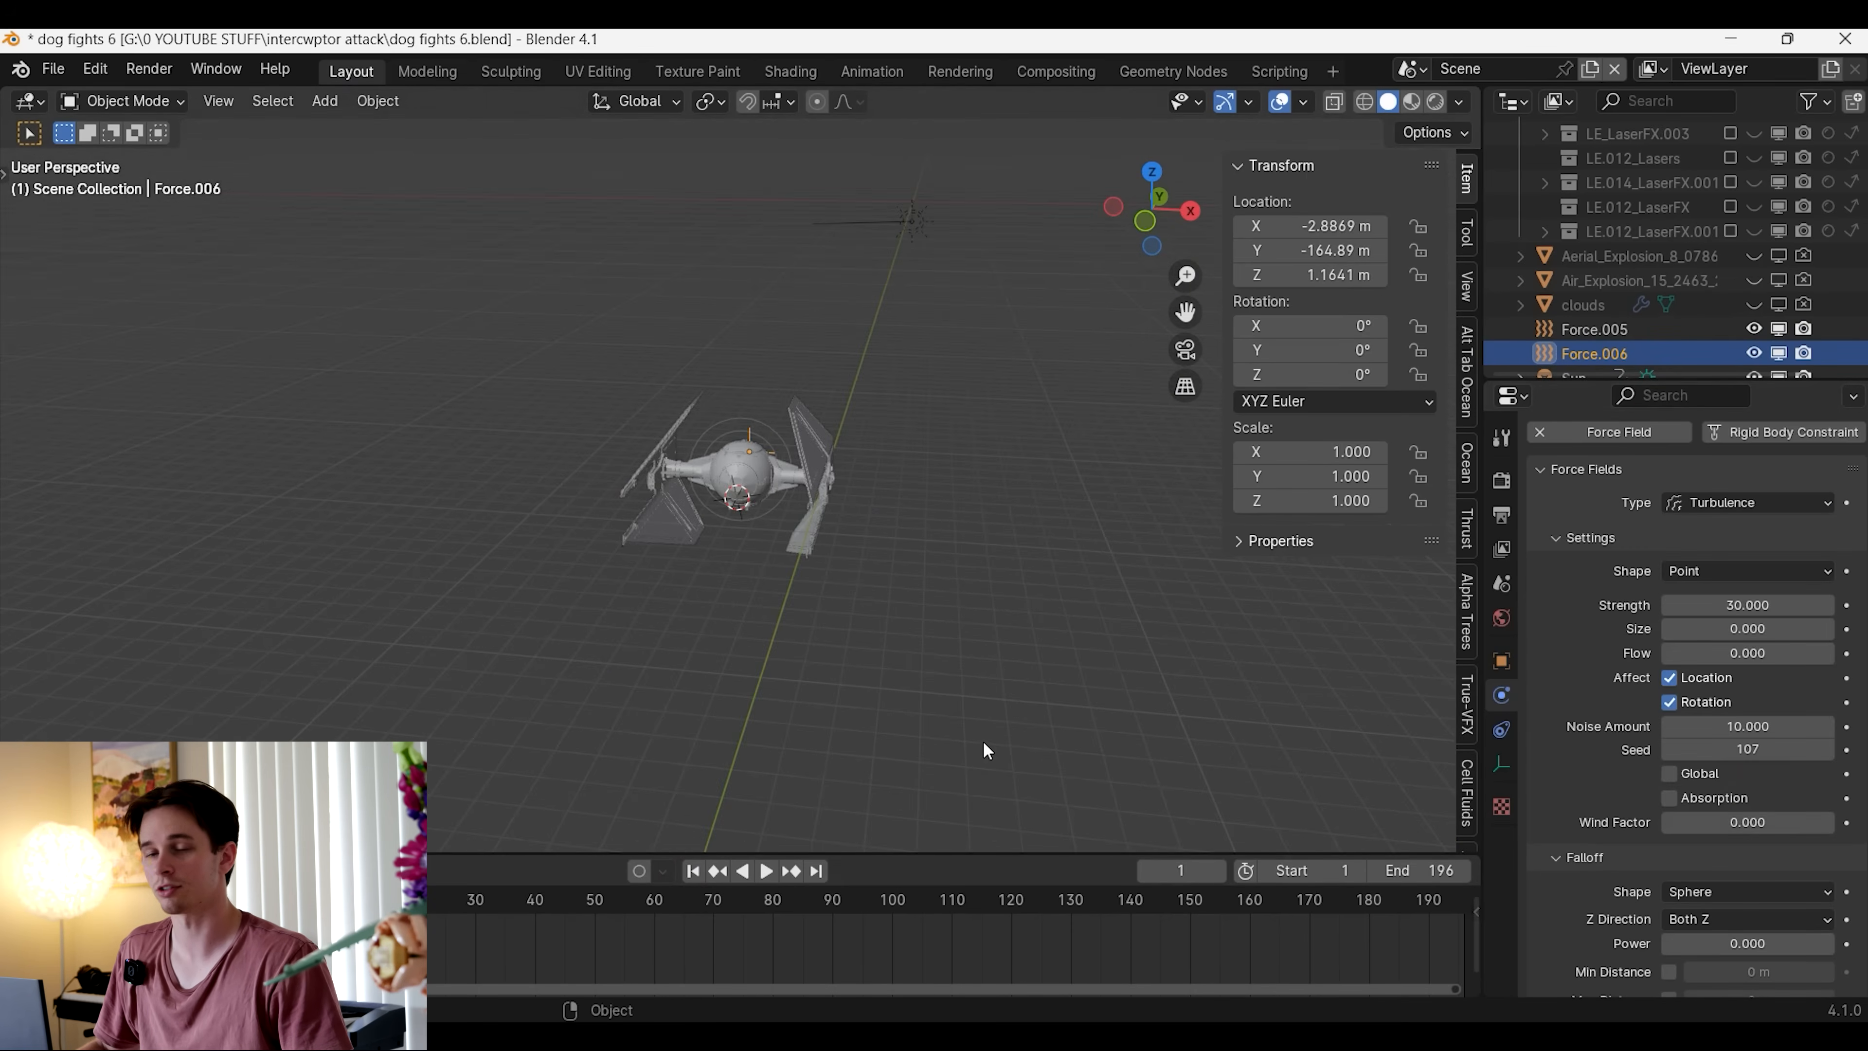
scroll(986, 749, "up", 2)
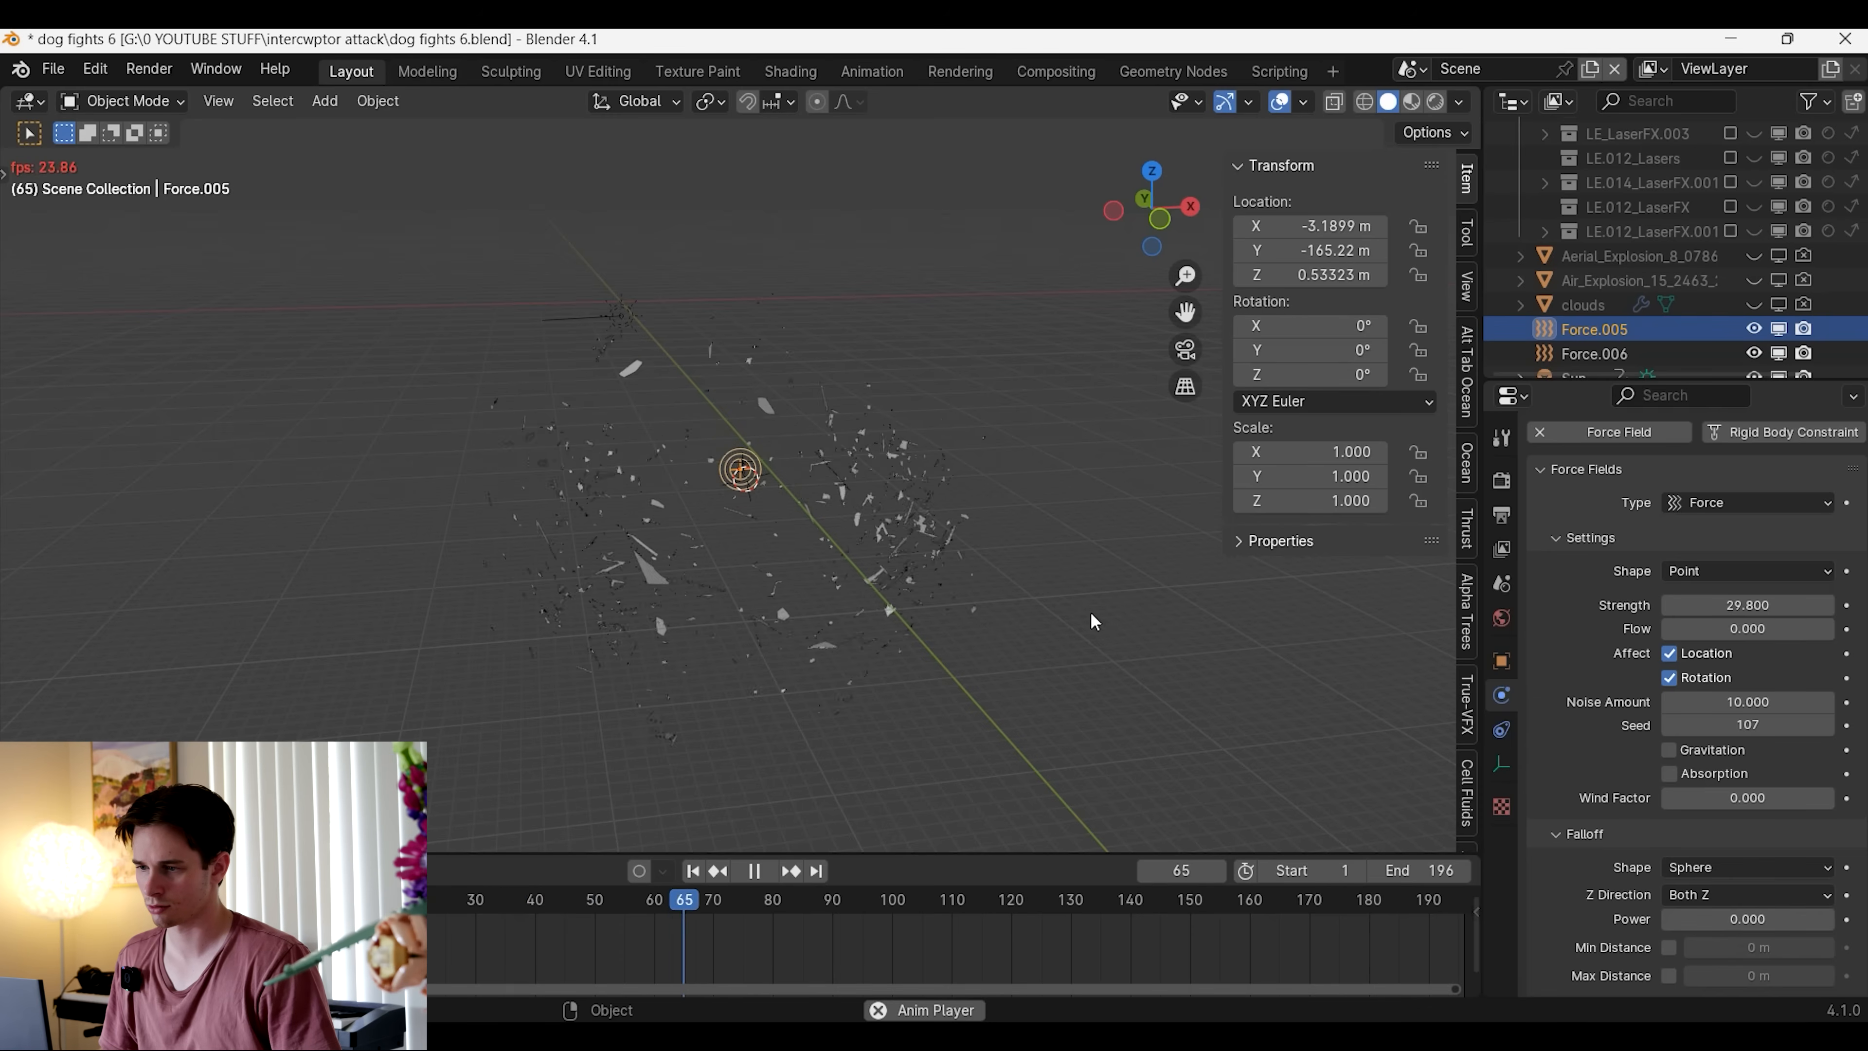
middle_click_drag(1158, 630, 1055, 544)
scroll(1012, 607, "up", 3)
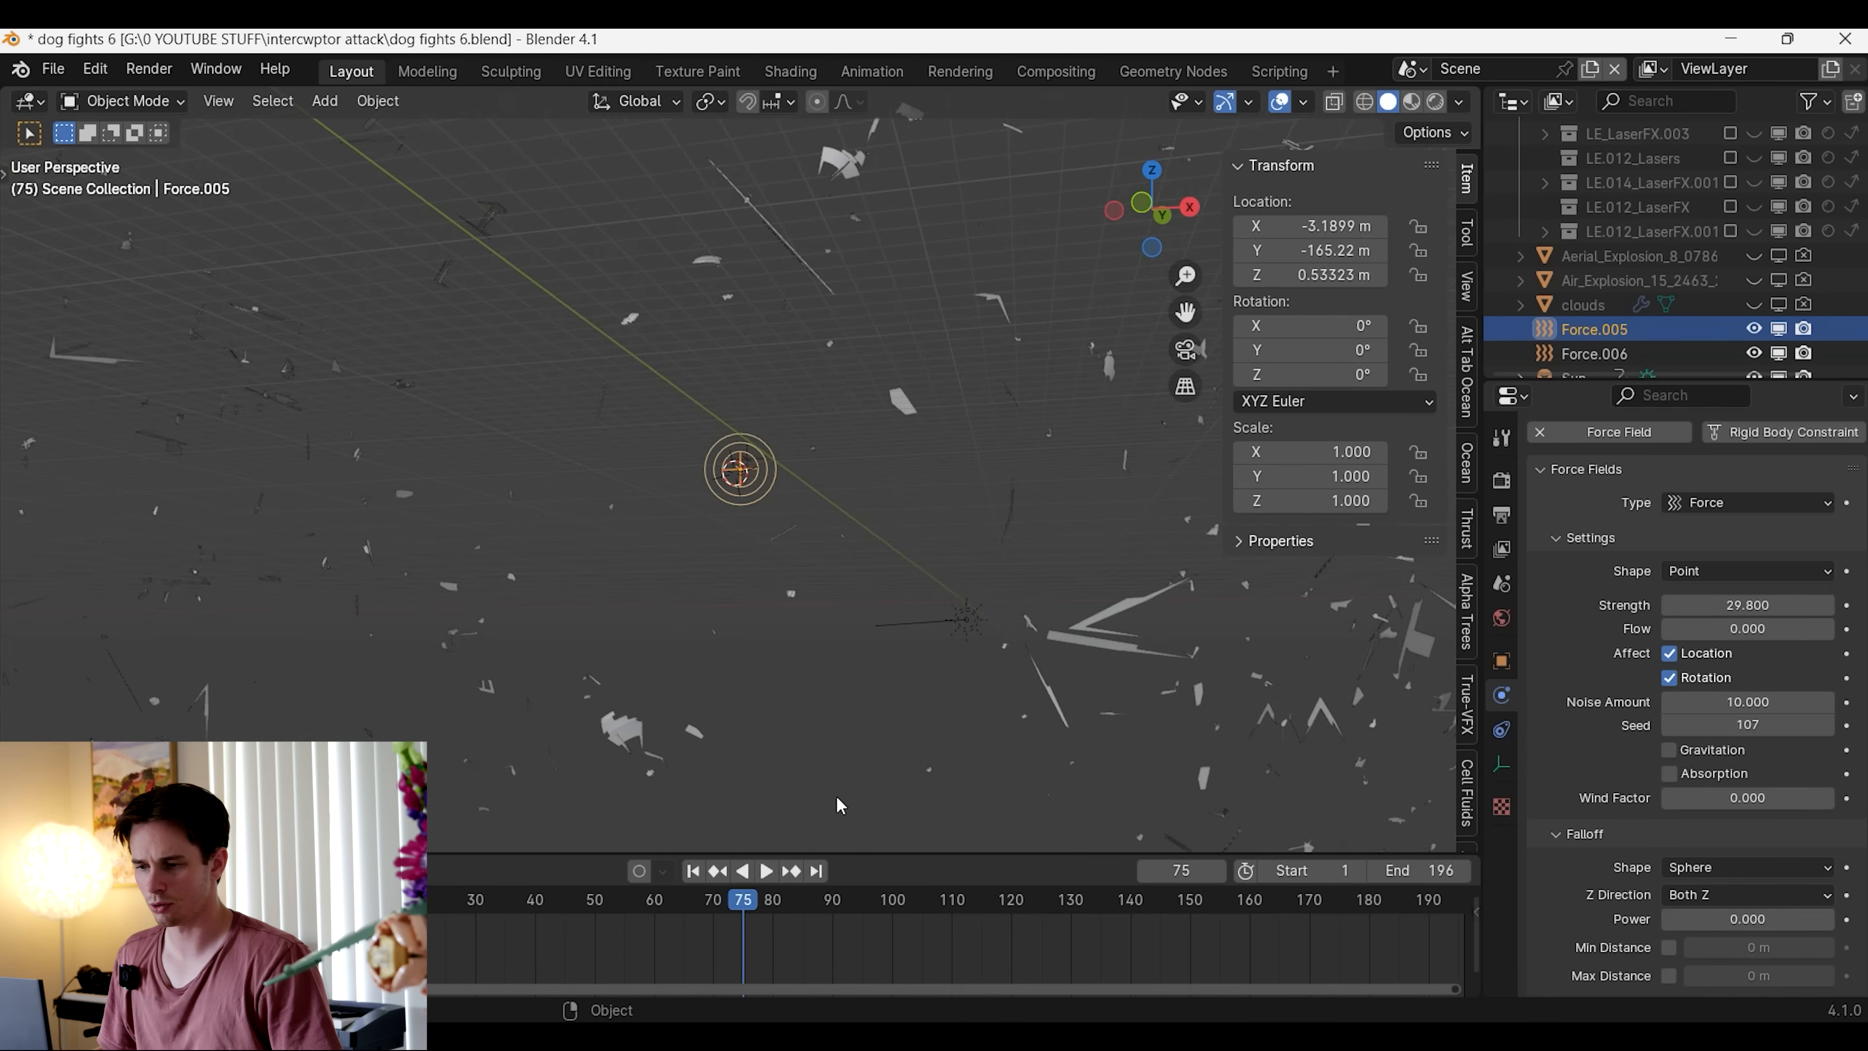
left_click(693, 870)
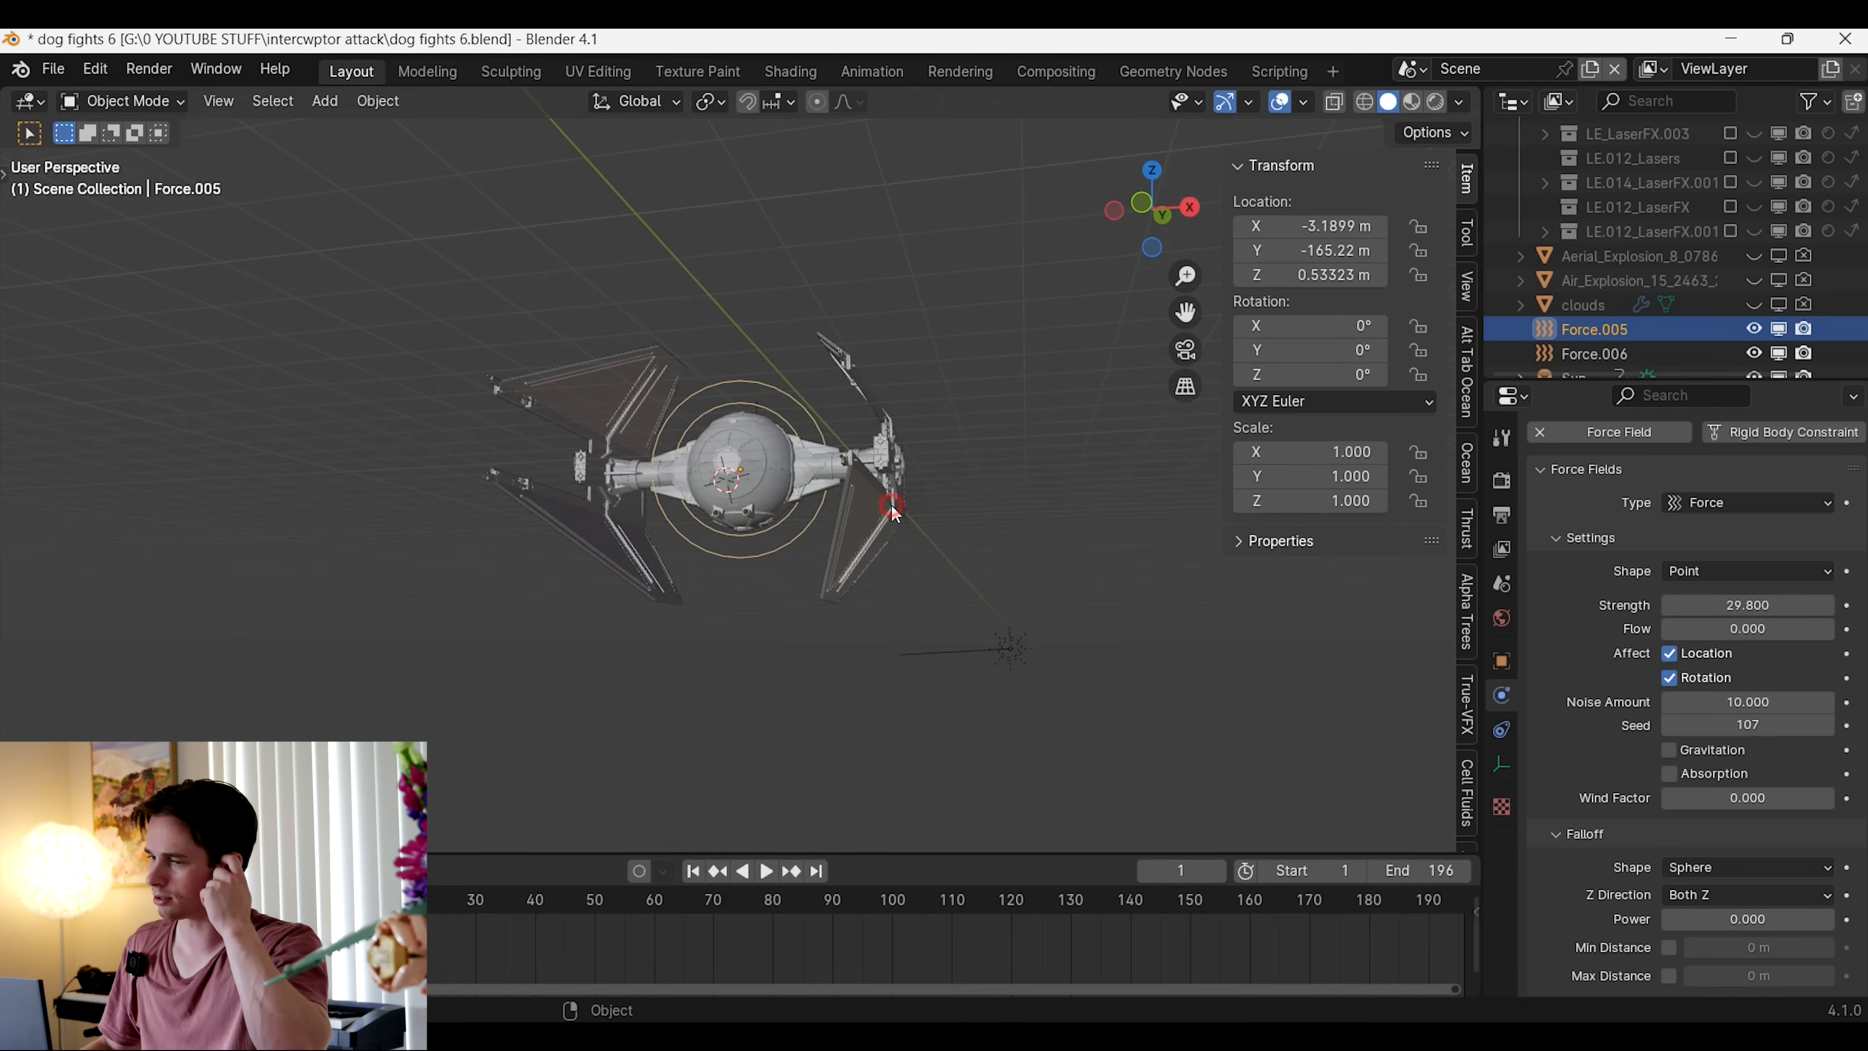
Bake the TIE fighter's particle cache and play the baked explosion in rendered shading with overlays hidden
left_click(892, 509)
left_click(1500, 731)
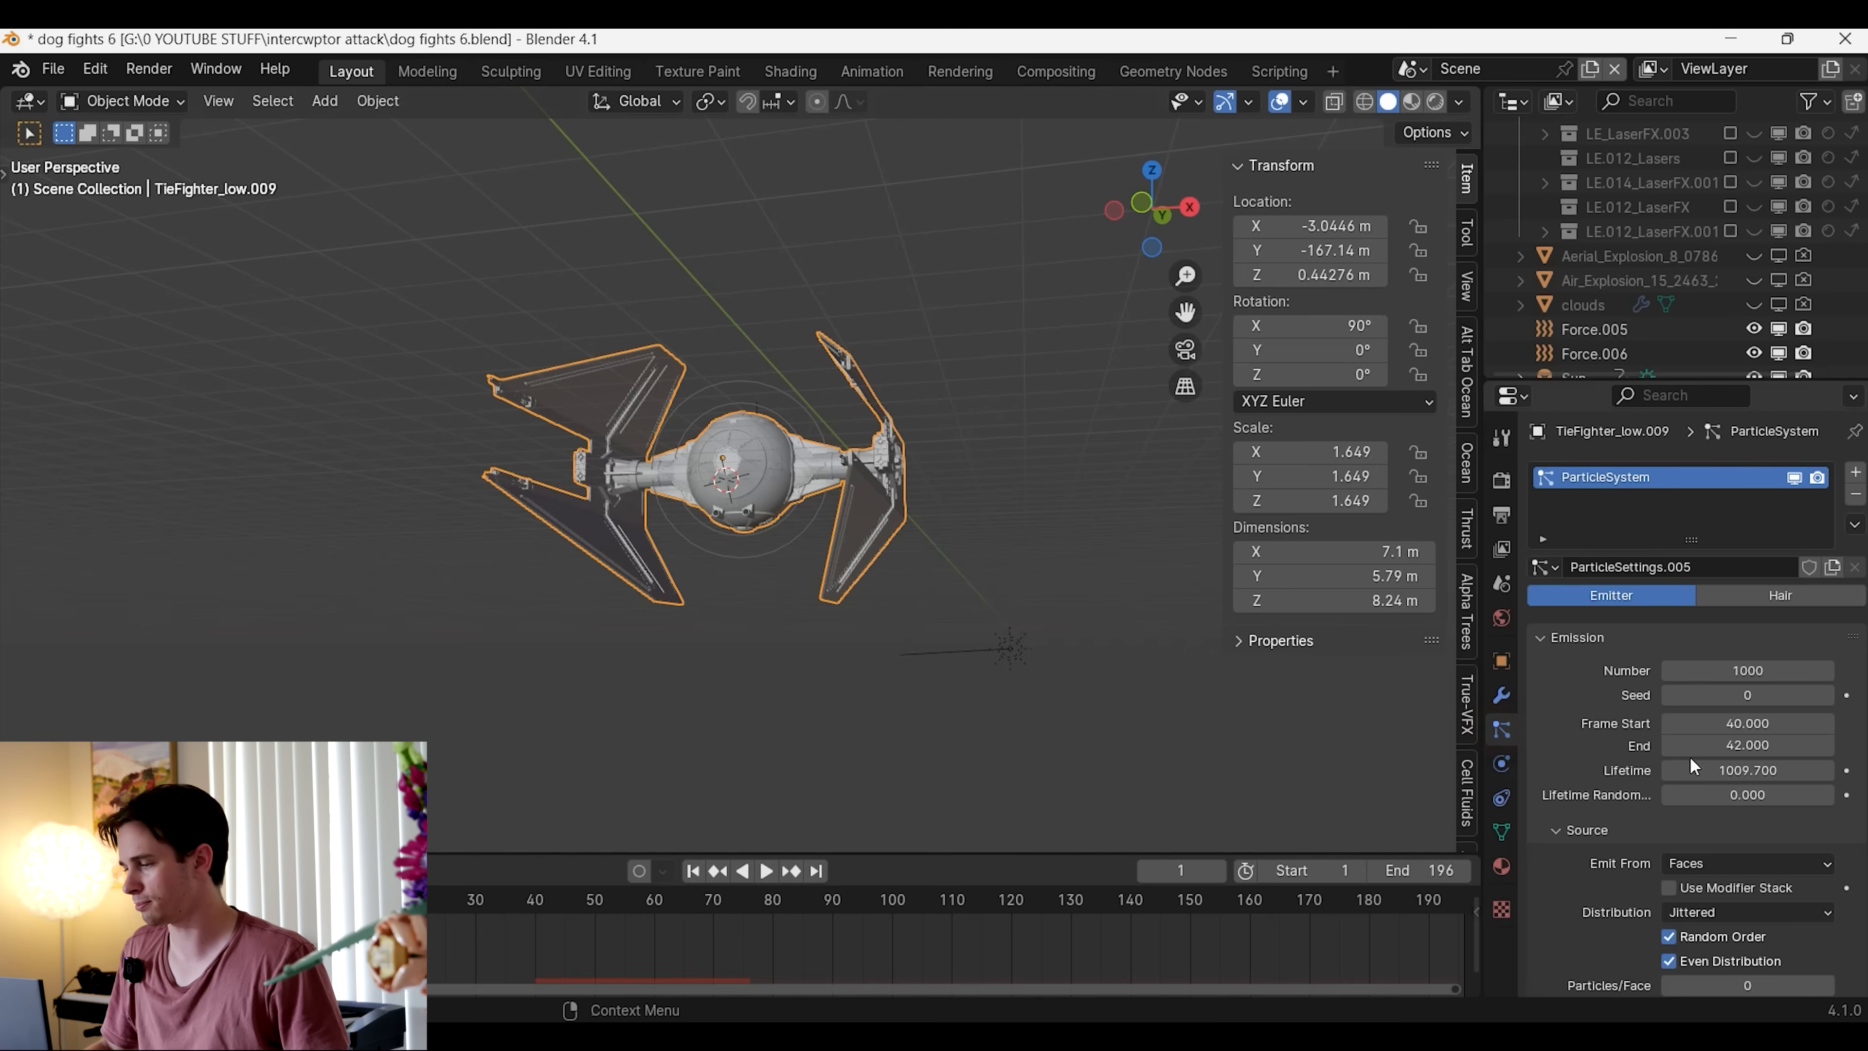
scroll(1691, 757, "down", 15)
left_click(1636, 557)
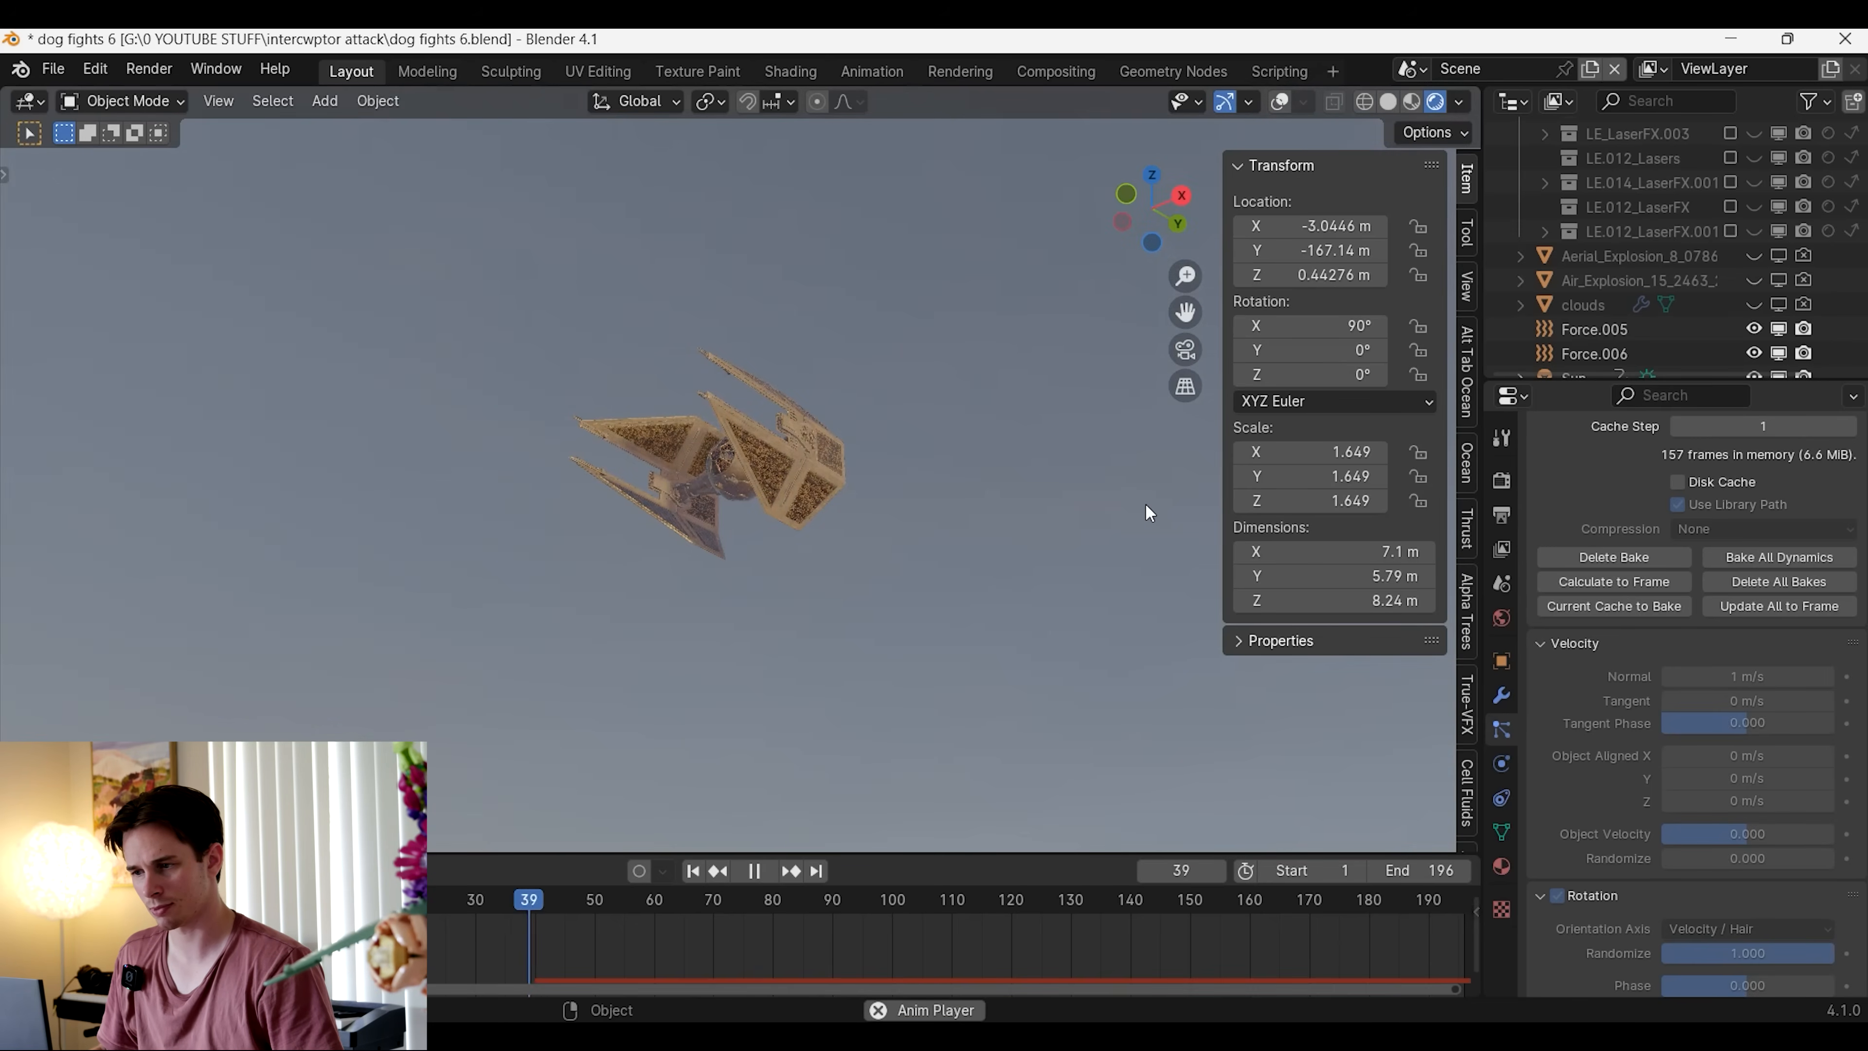
key("space")
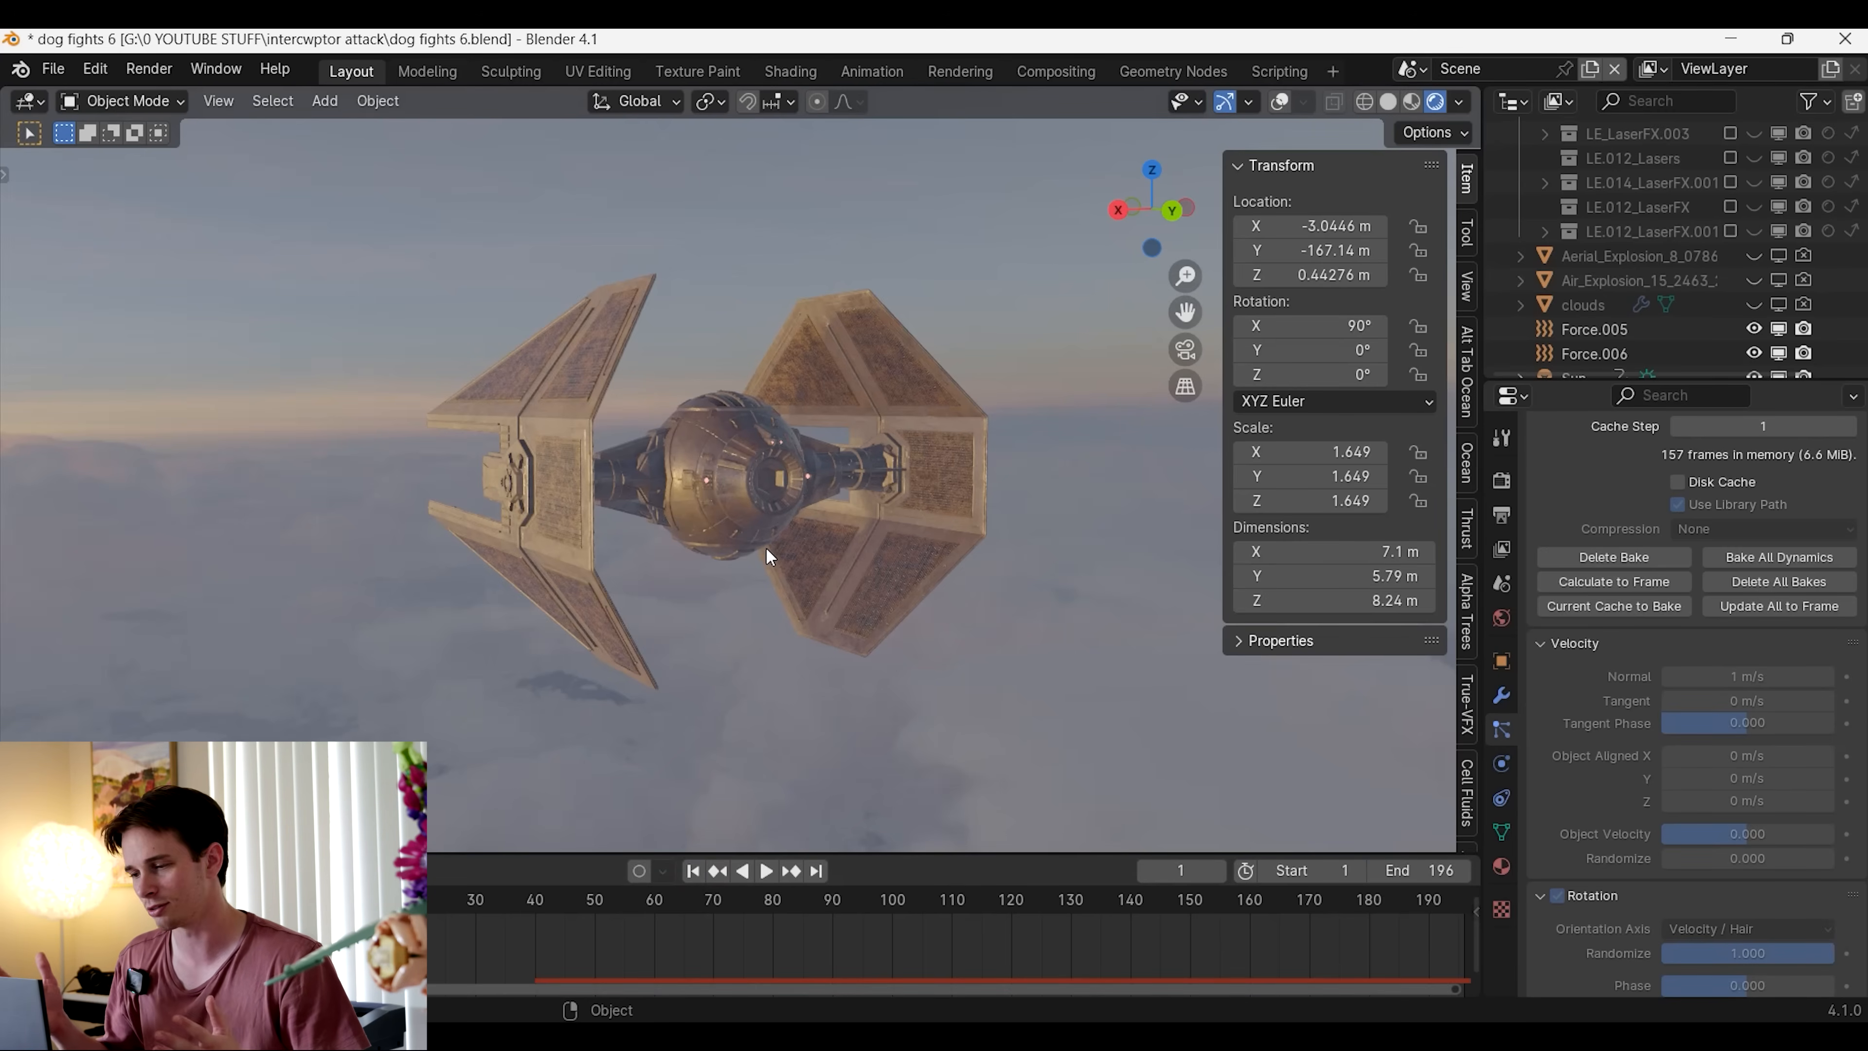
Import all embergen_midair_explosion_a VDB files from the Midair_Explosion_01 folder as an OpenVDB volume sequence
middle_click_drag(635, 527, 842, 525)
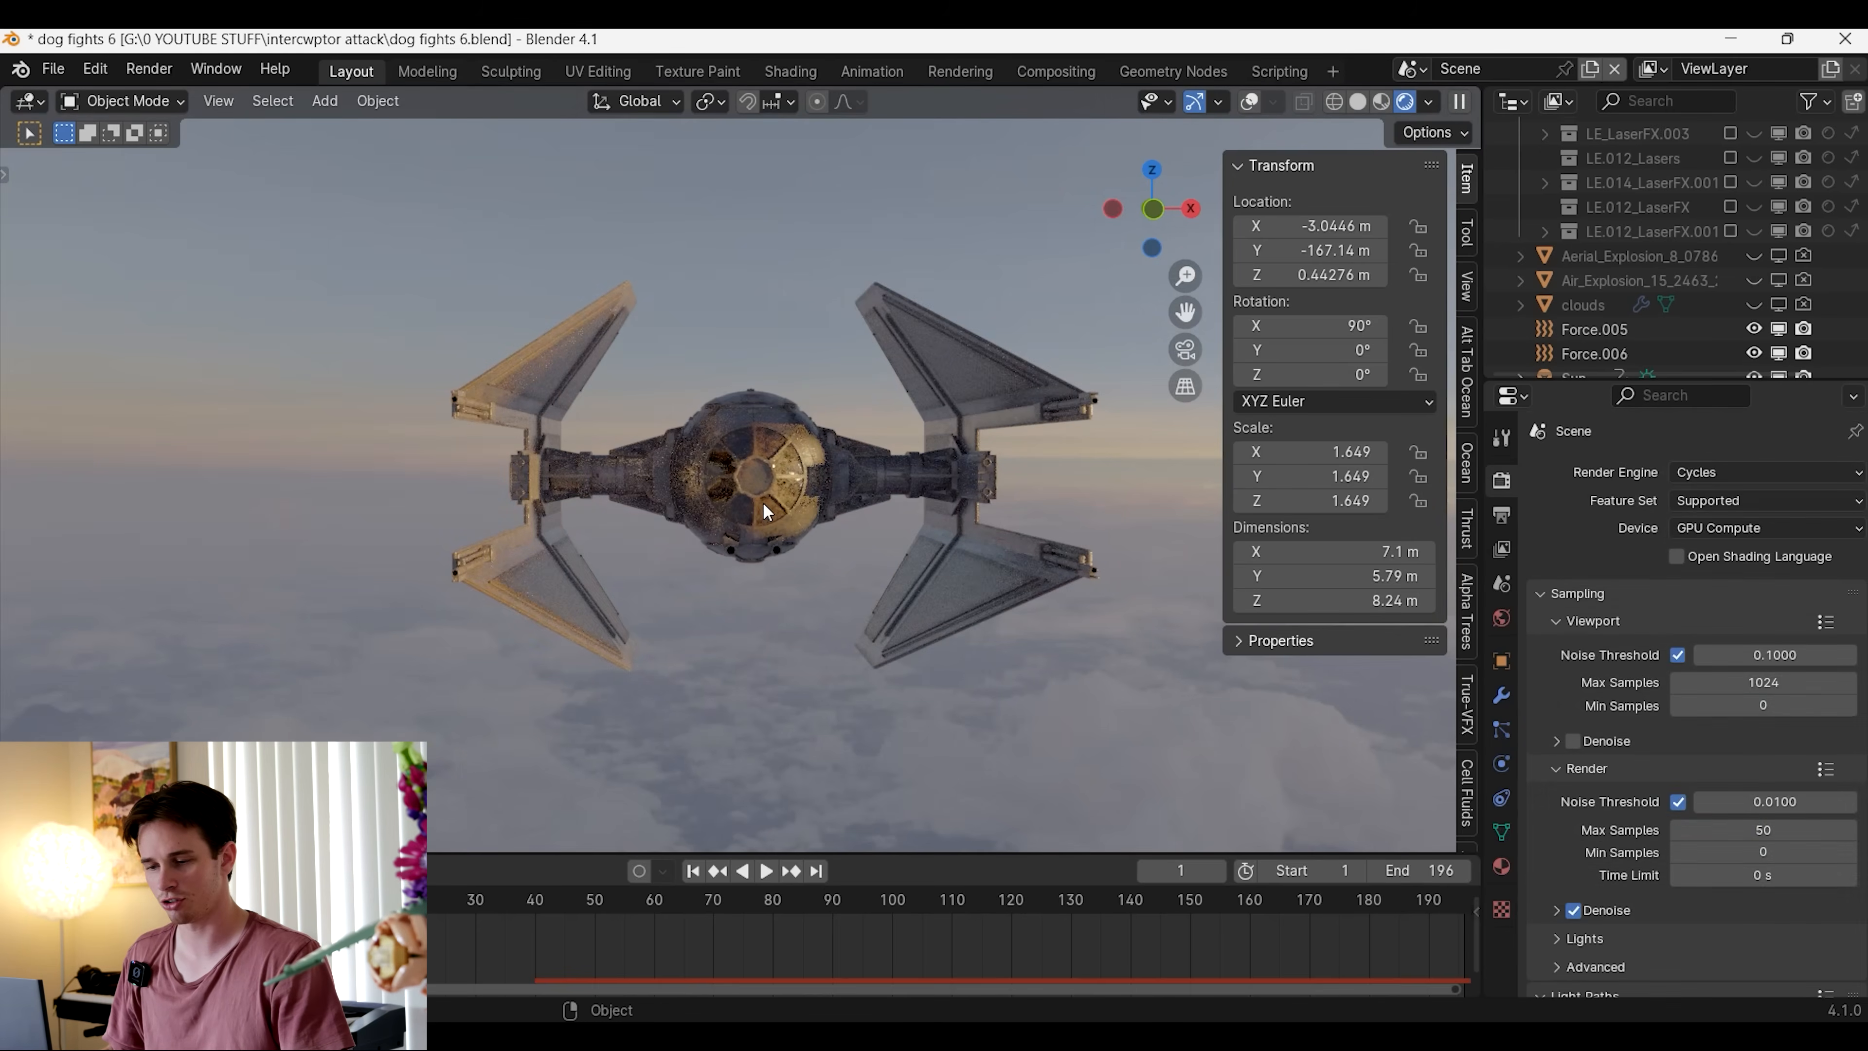
key("shift+a")
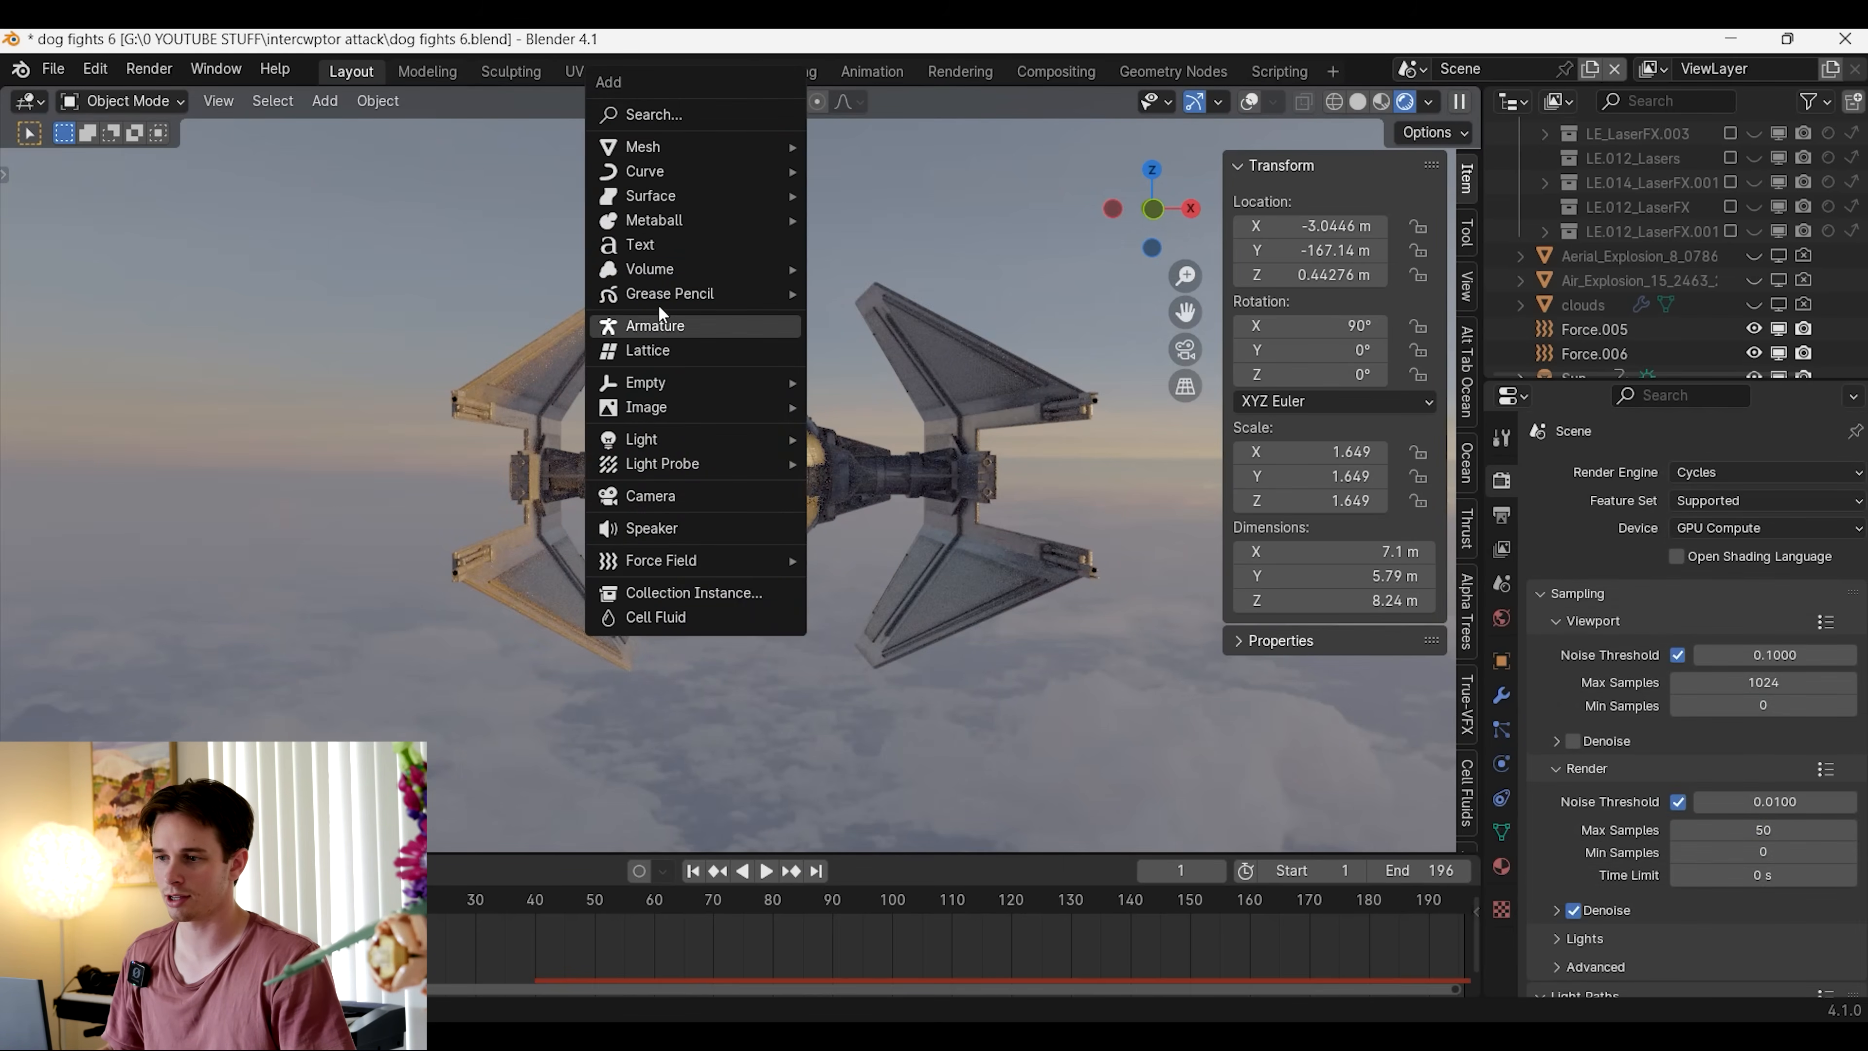
mouse_move(651, 267)
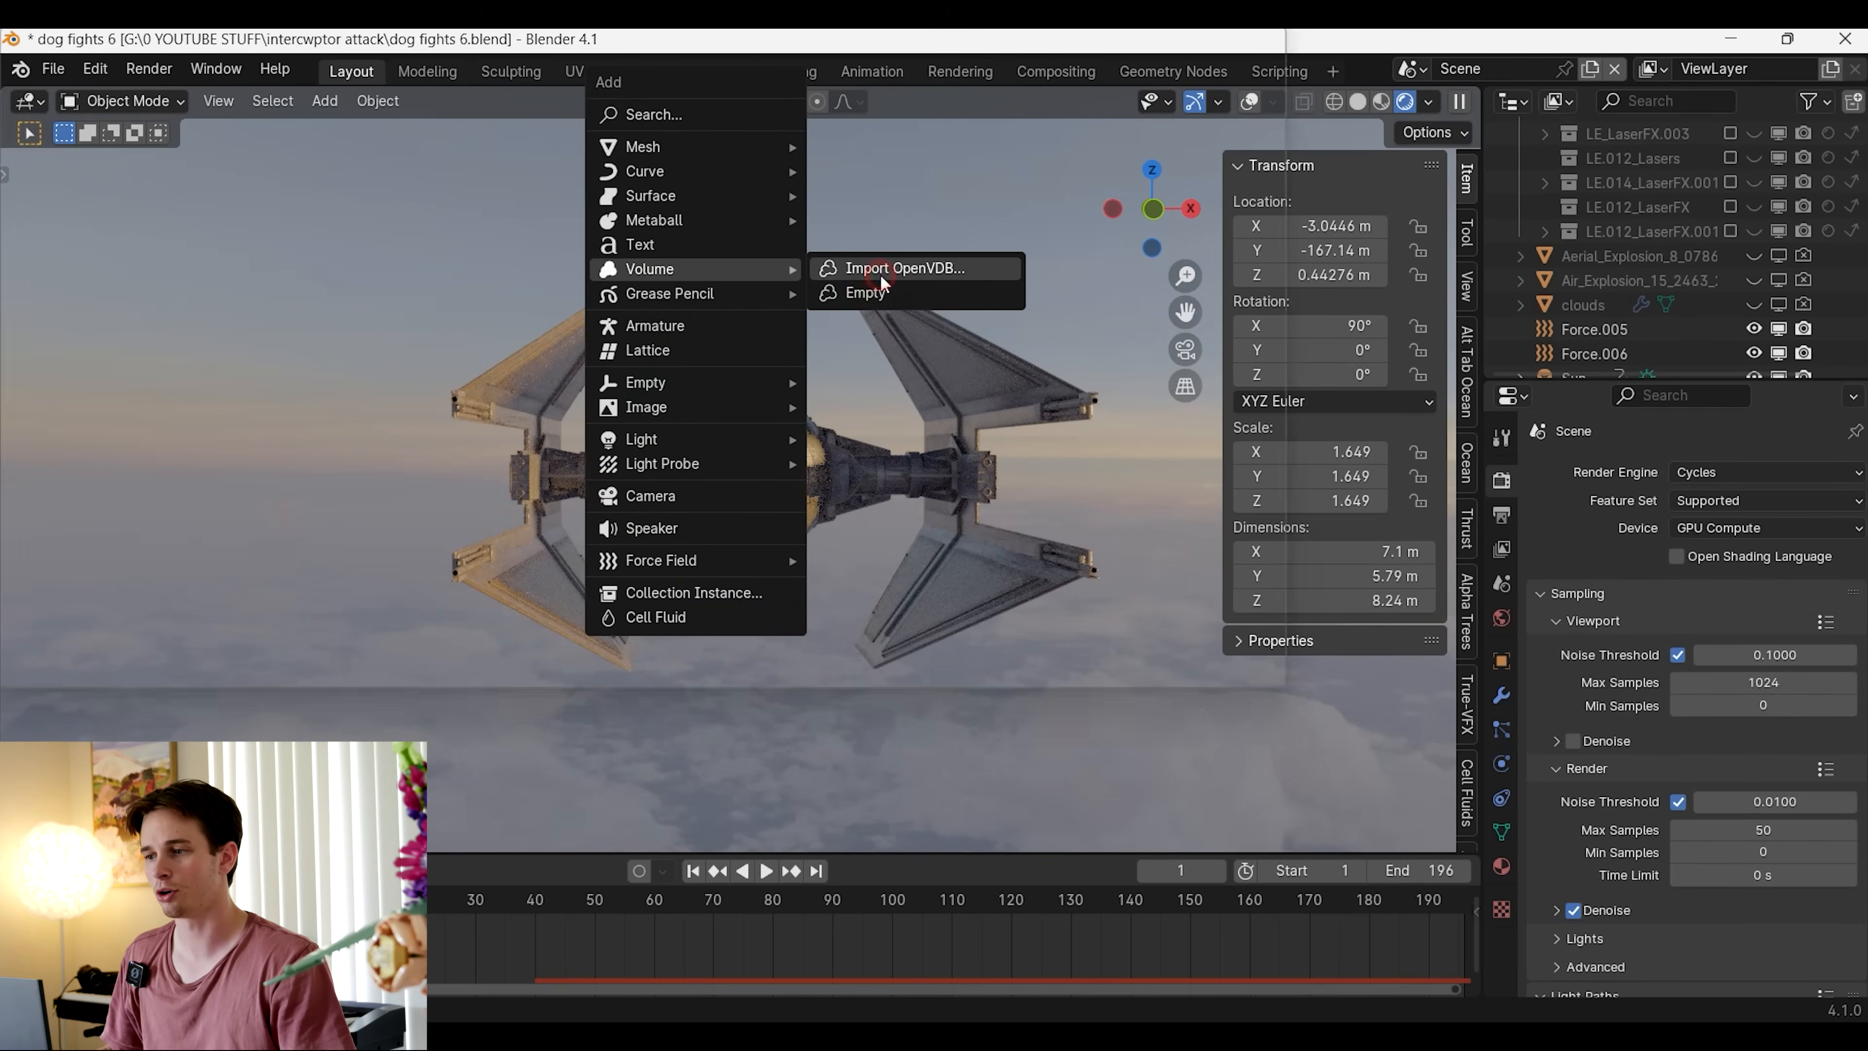
left_click(880, 274)
double_click(707, 382)
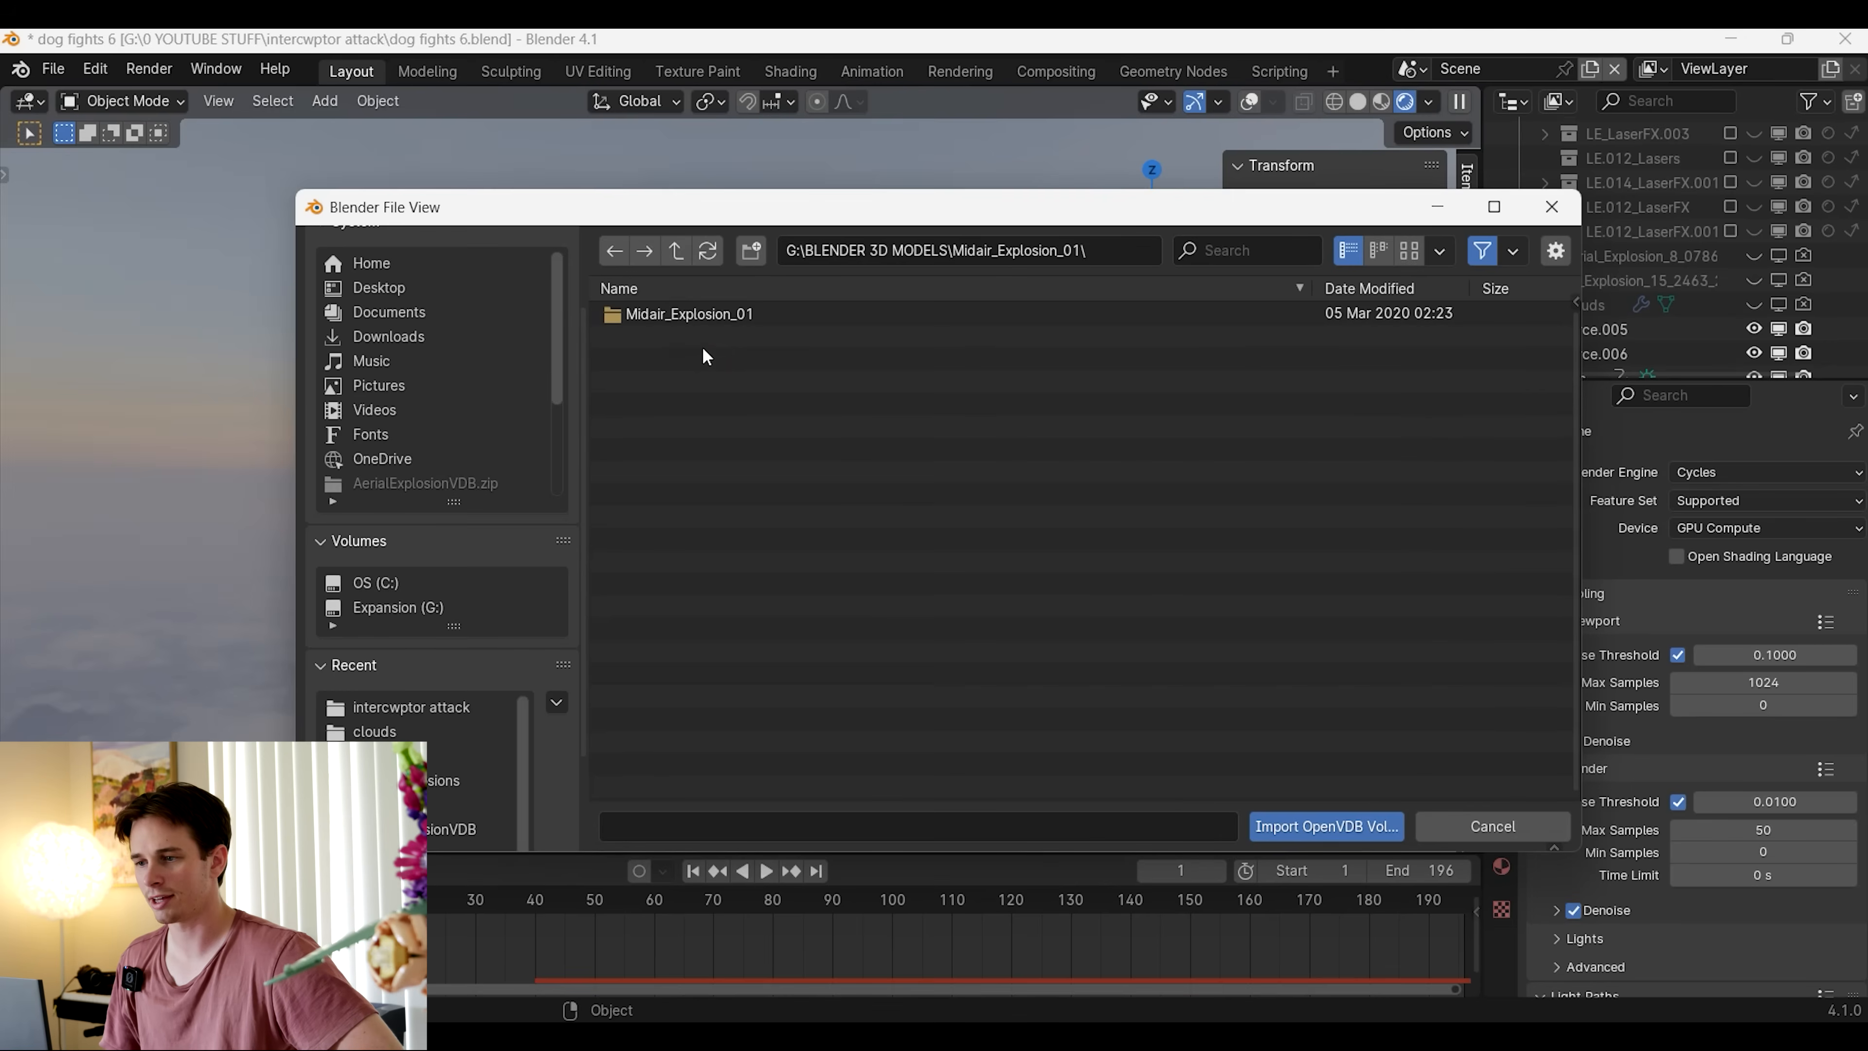
double_click(783, 315)
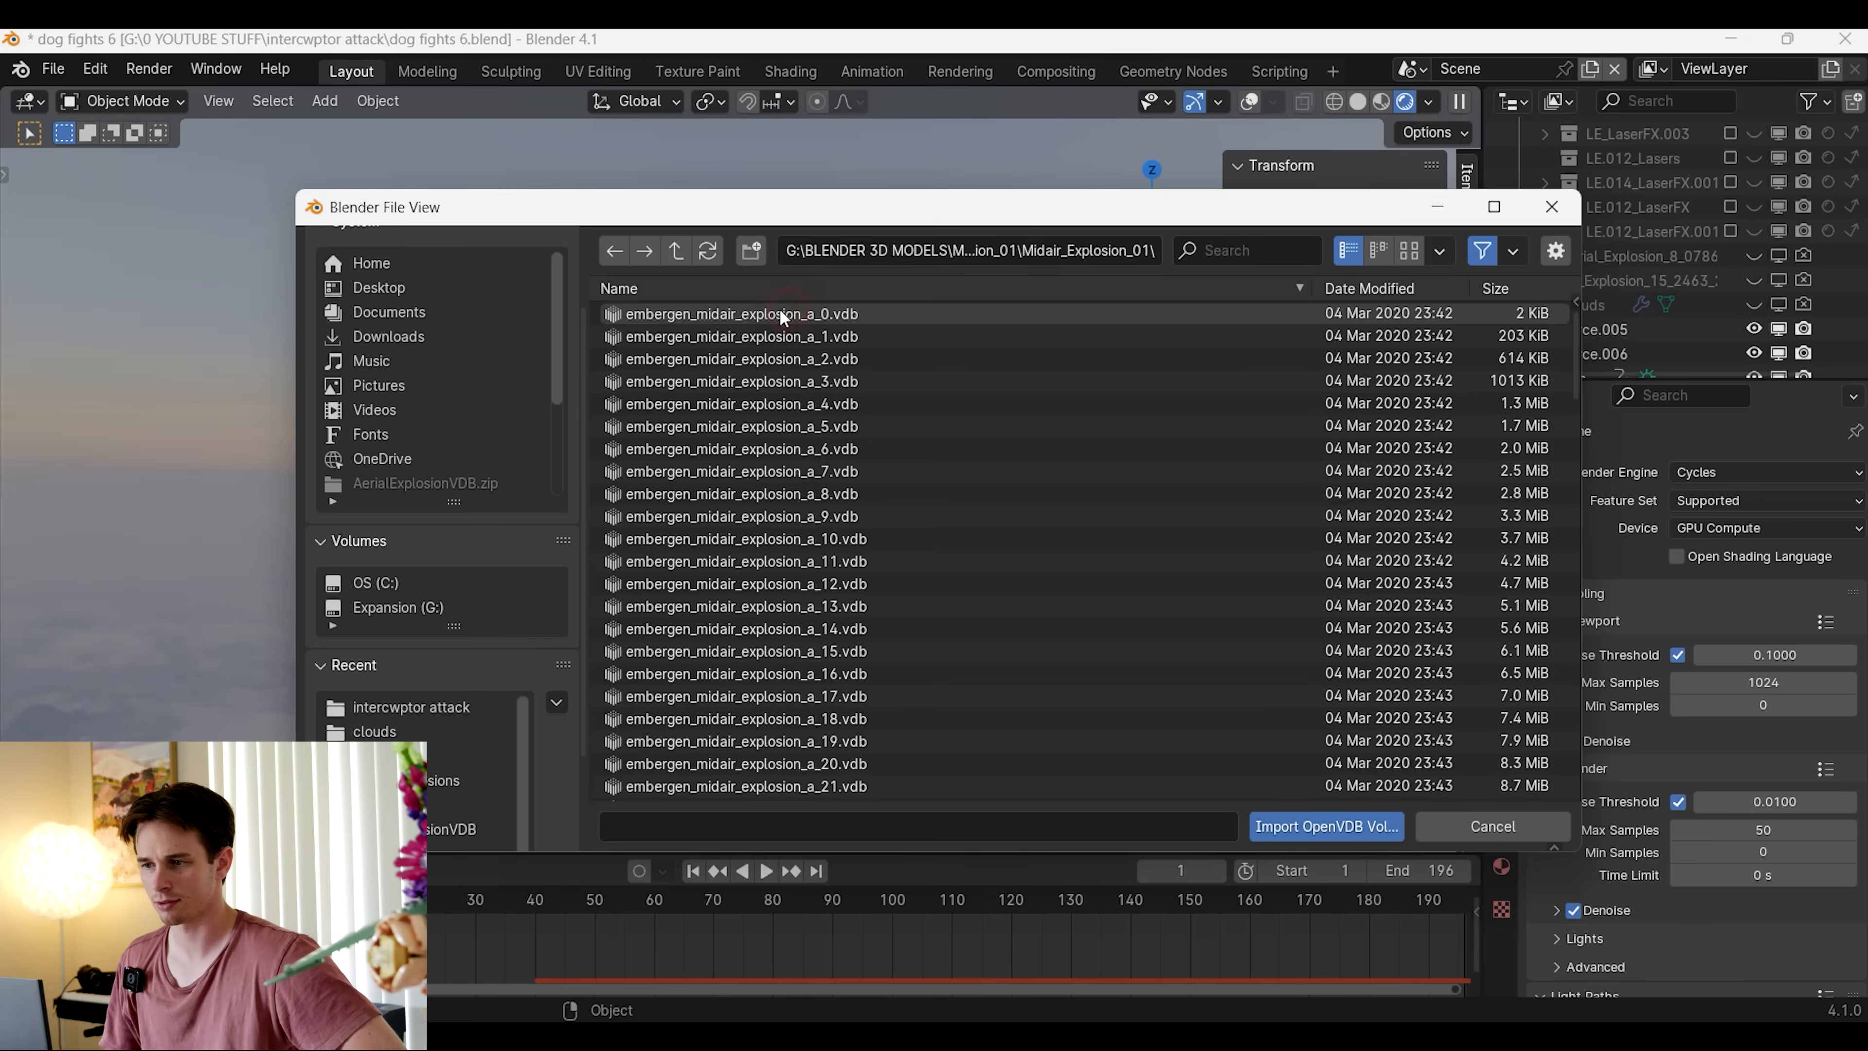
left_click(700, 315)
key("a")
left_click(1309, 826)
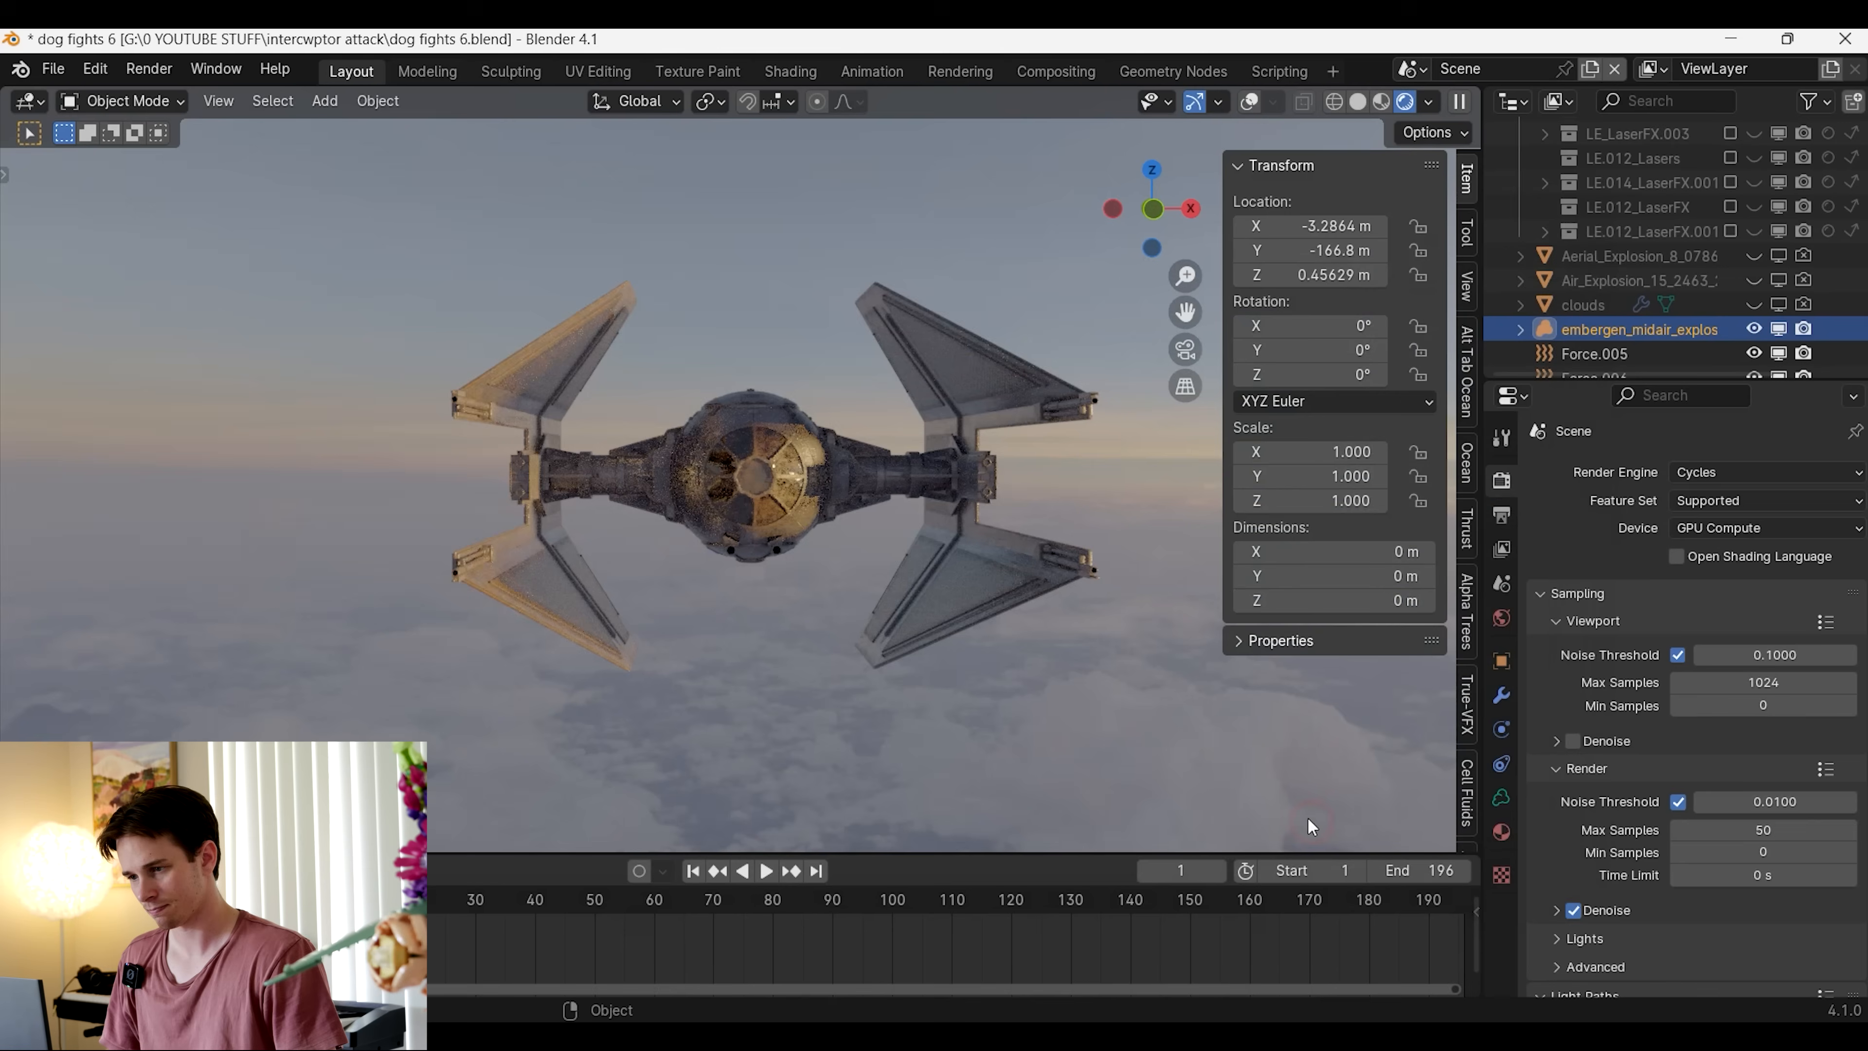
Show the overlays, scale the explosion volume to 0.18, rotate it 180° about Z and place it over the TIE fighter
scroll(917, 639, "down", 6)
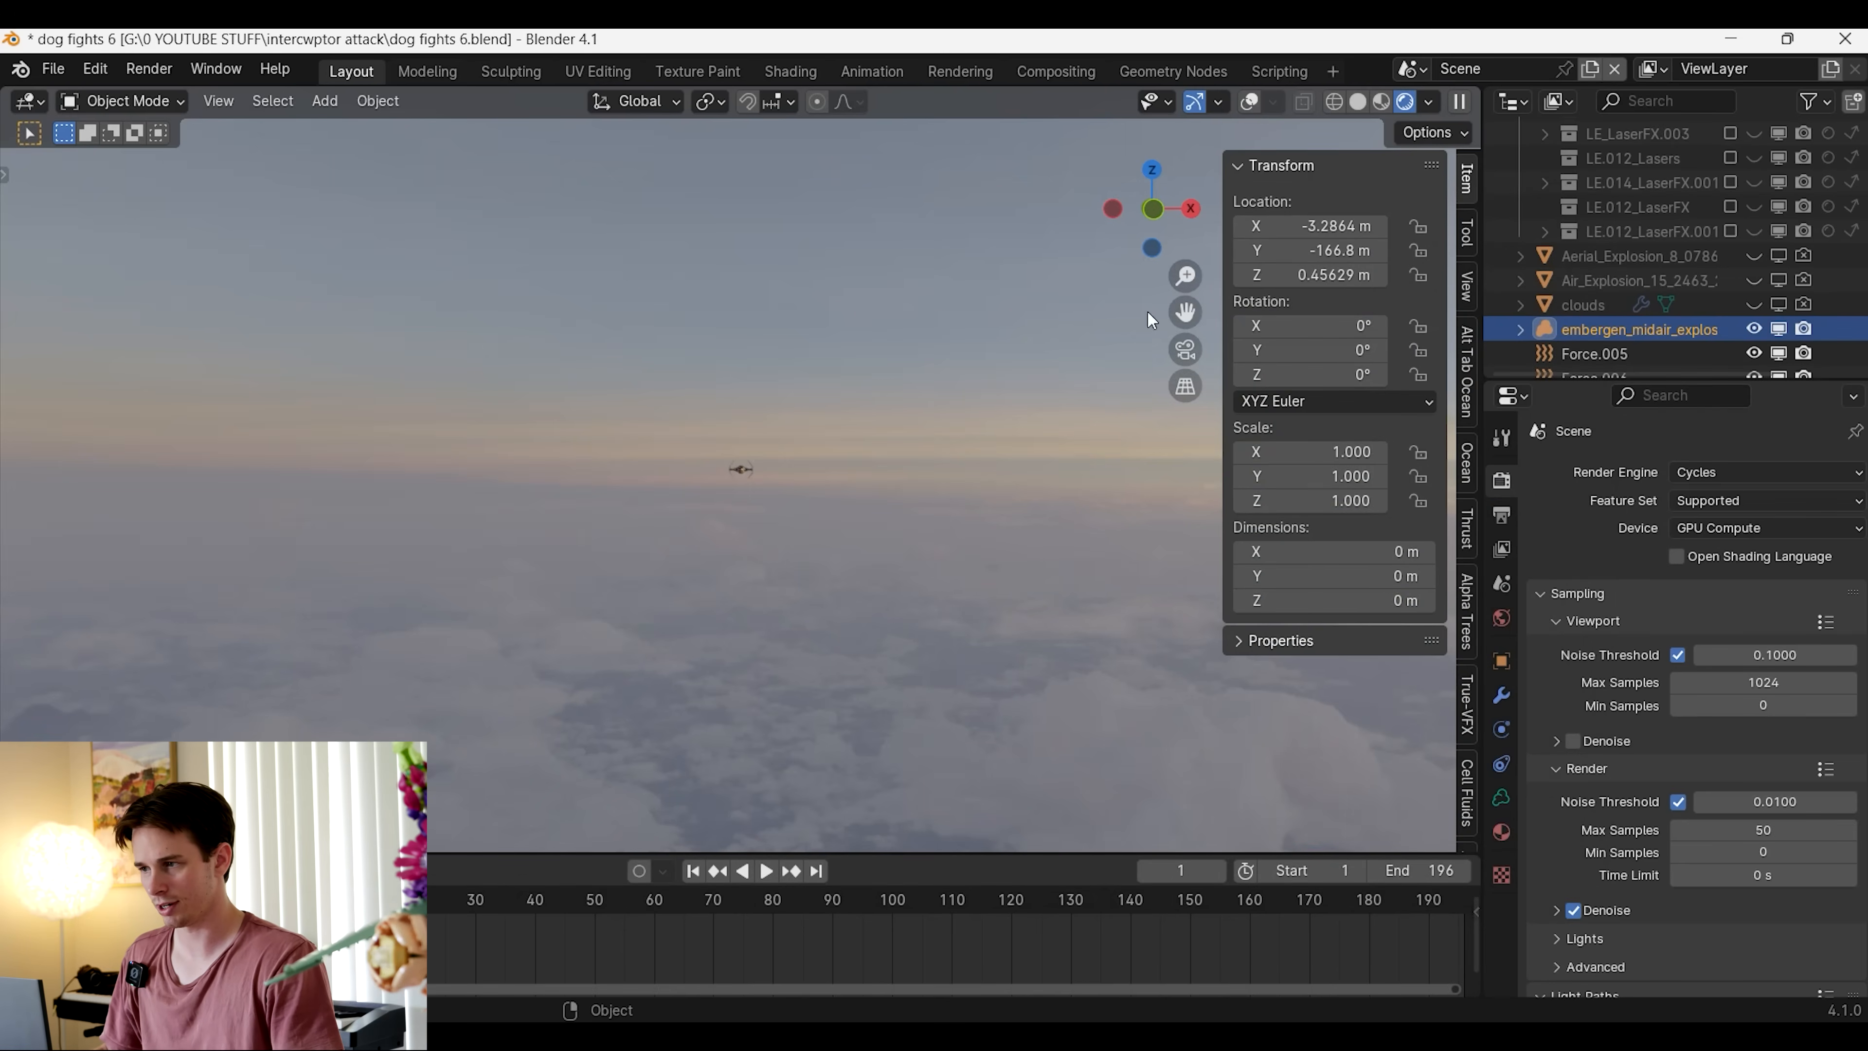
left_click(1251, 103)
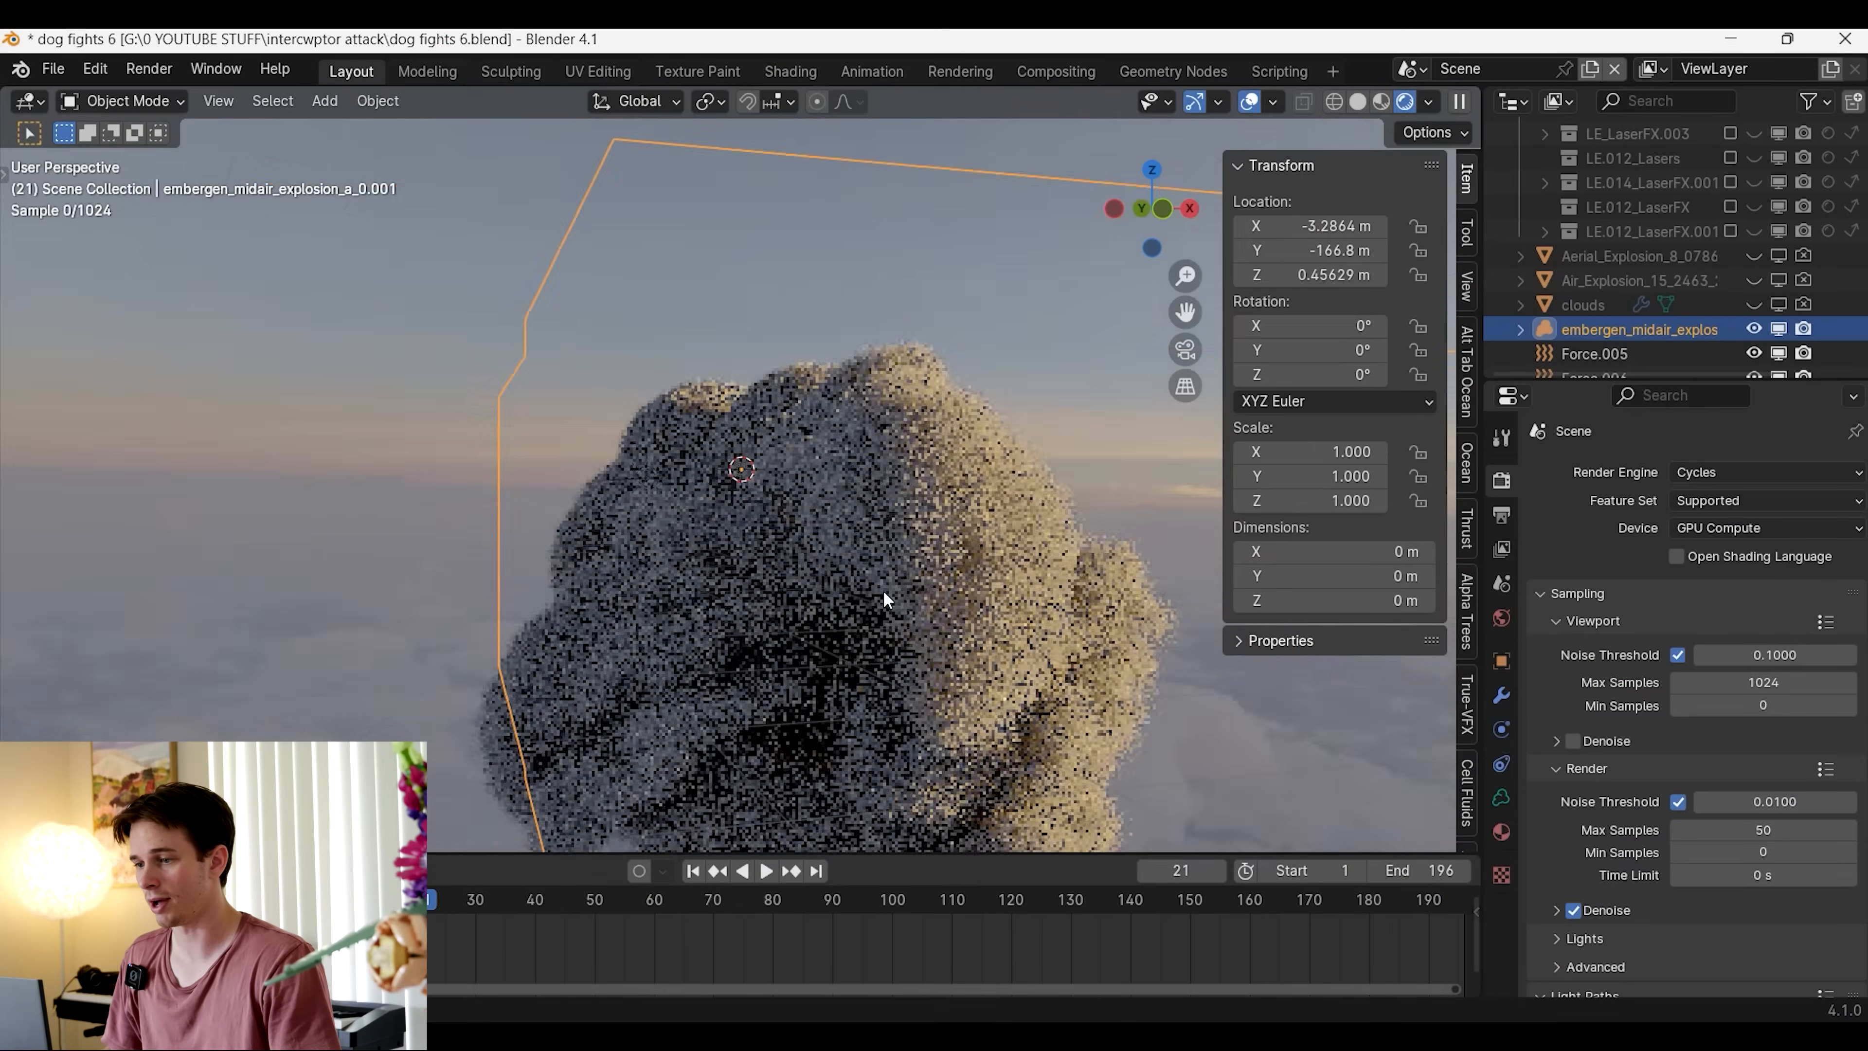
middle_click_drag(884, 591, 962, 669)
scroll(1005, 707, "down", 4)
scroll(1006, 676, "down", 4)
scroll(962, 669, "up", 6)
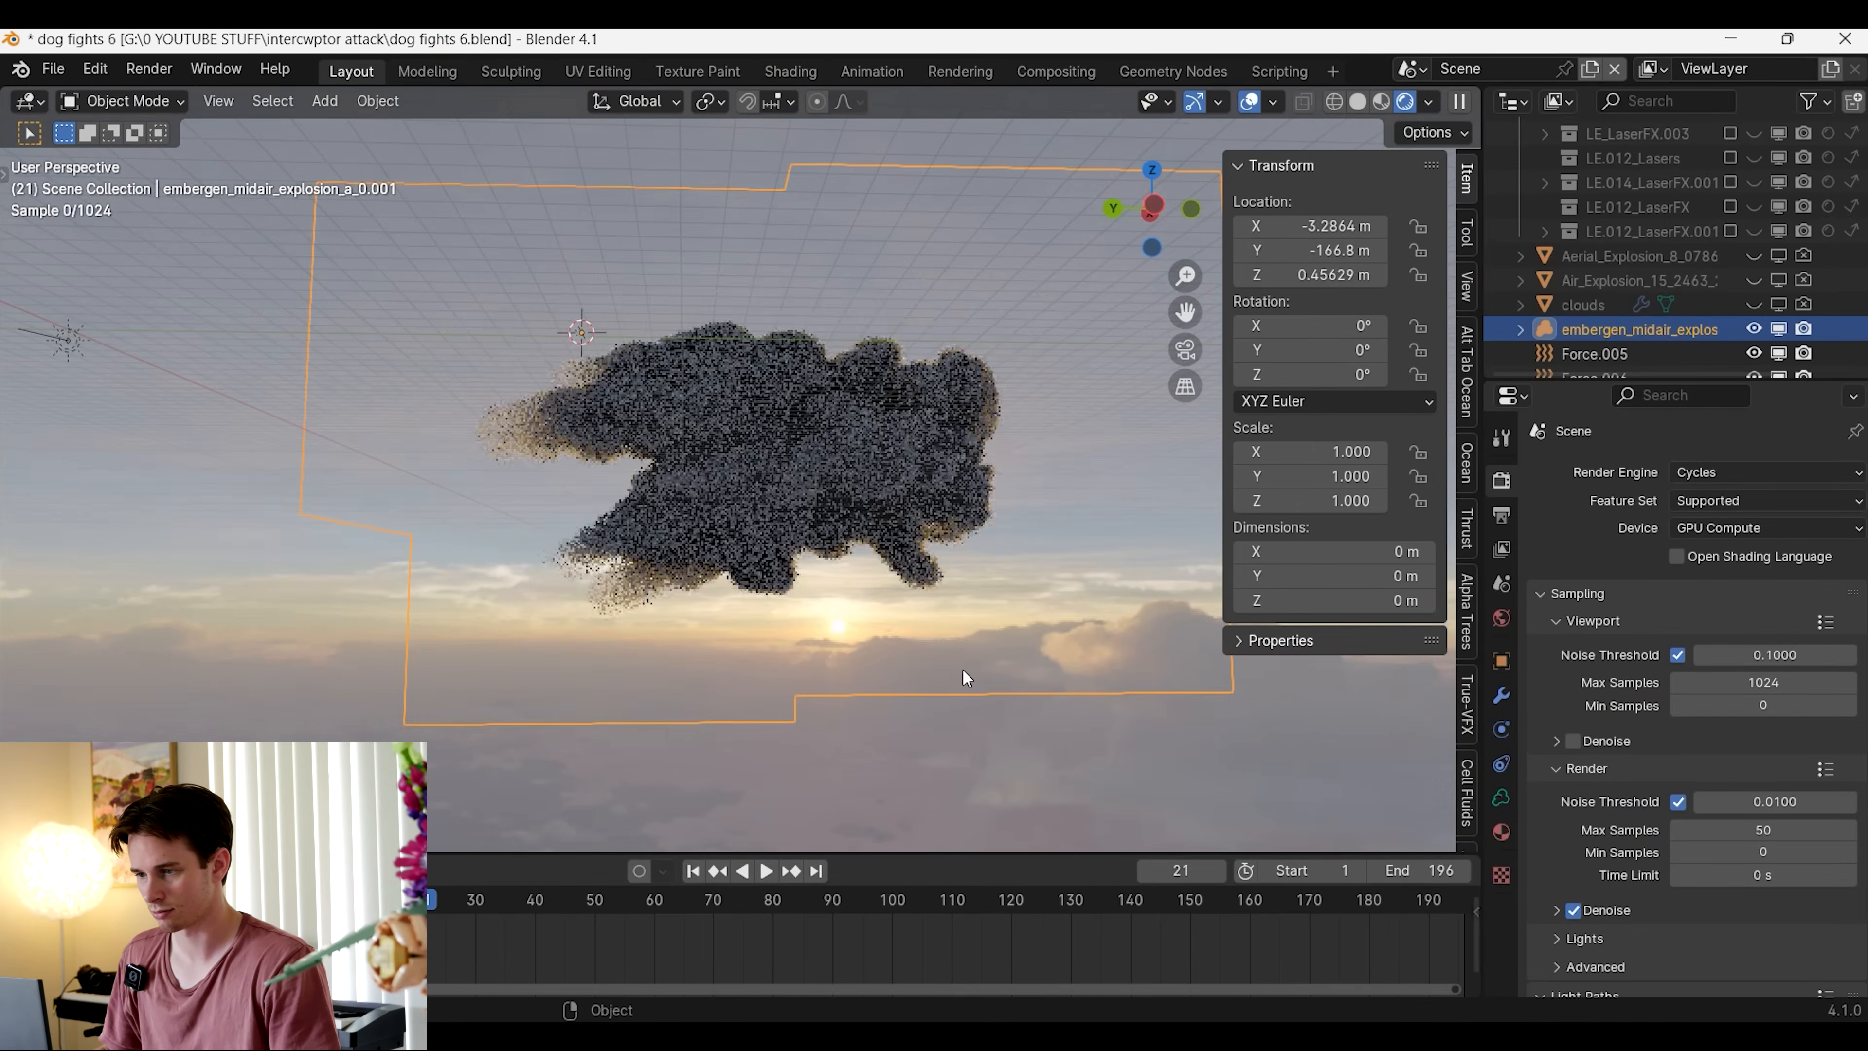
key("s")
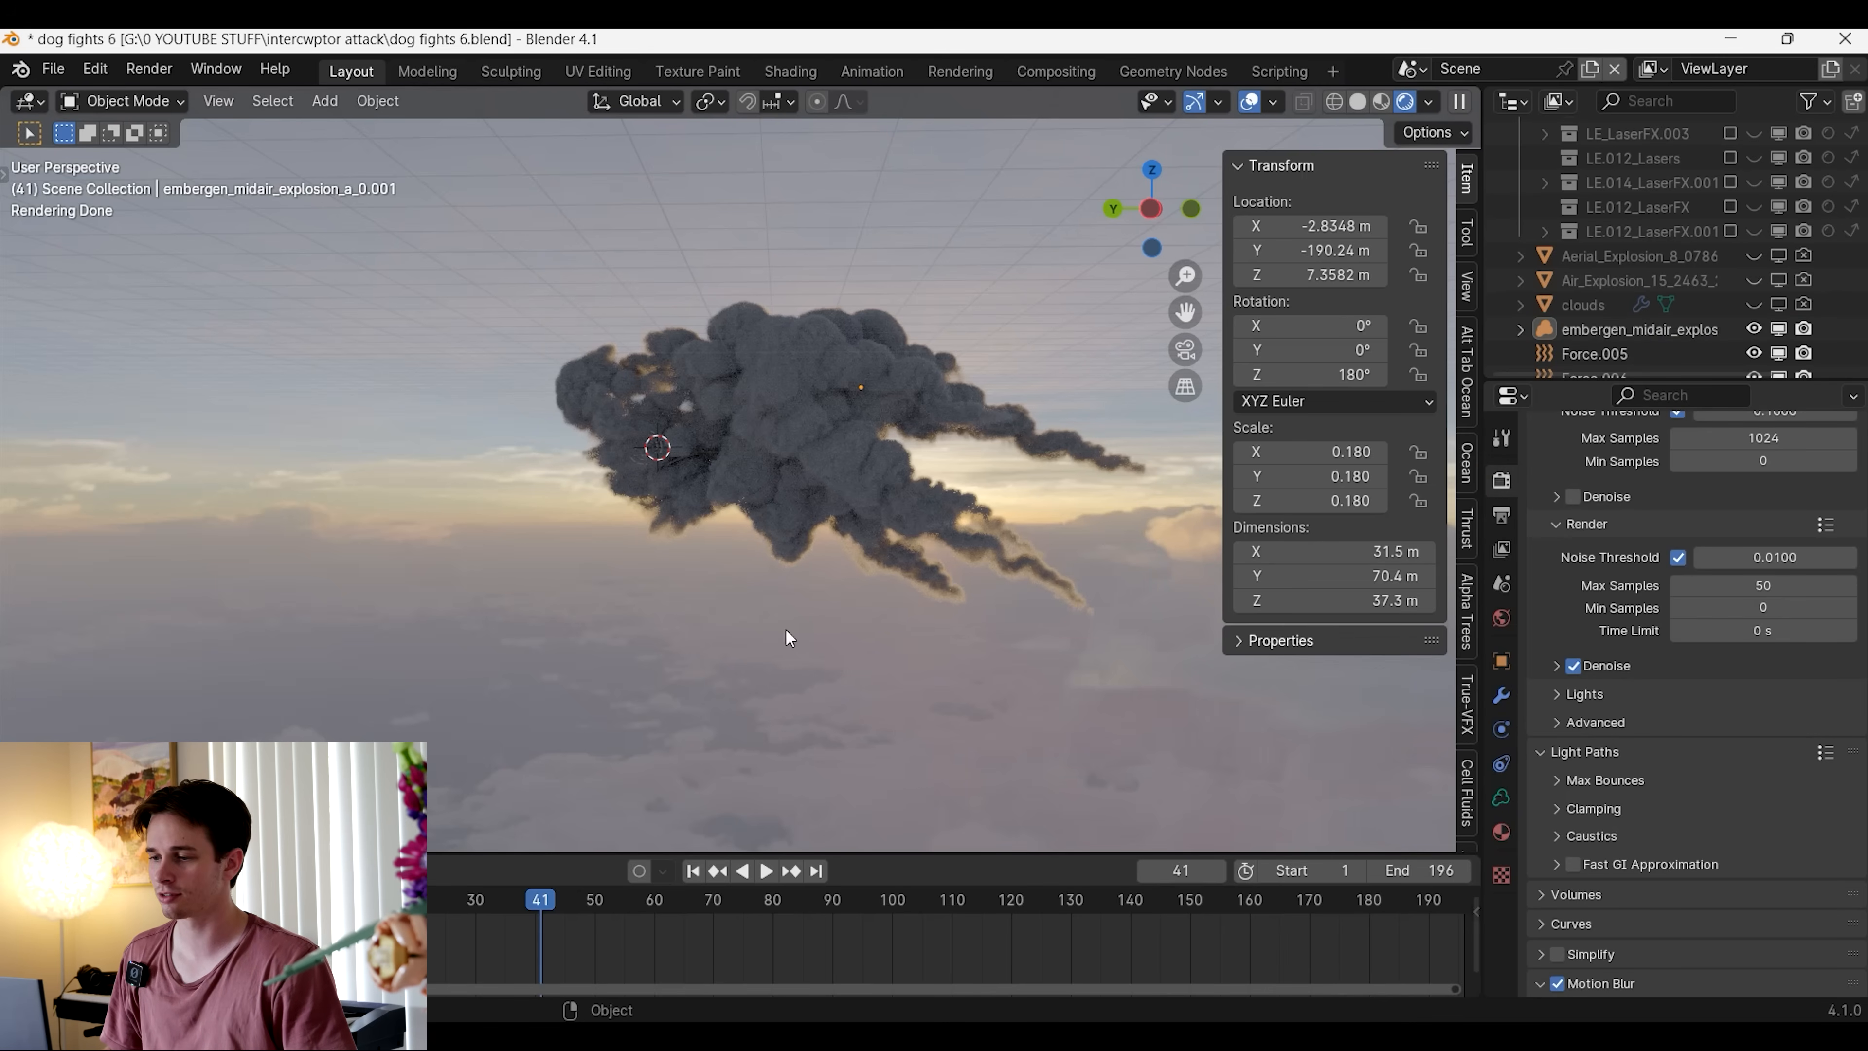
Set the start frame of the explosion volume's OpenVDB sequence to 40
left_click(813, 508)
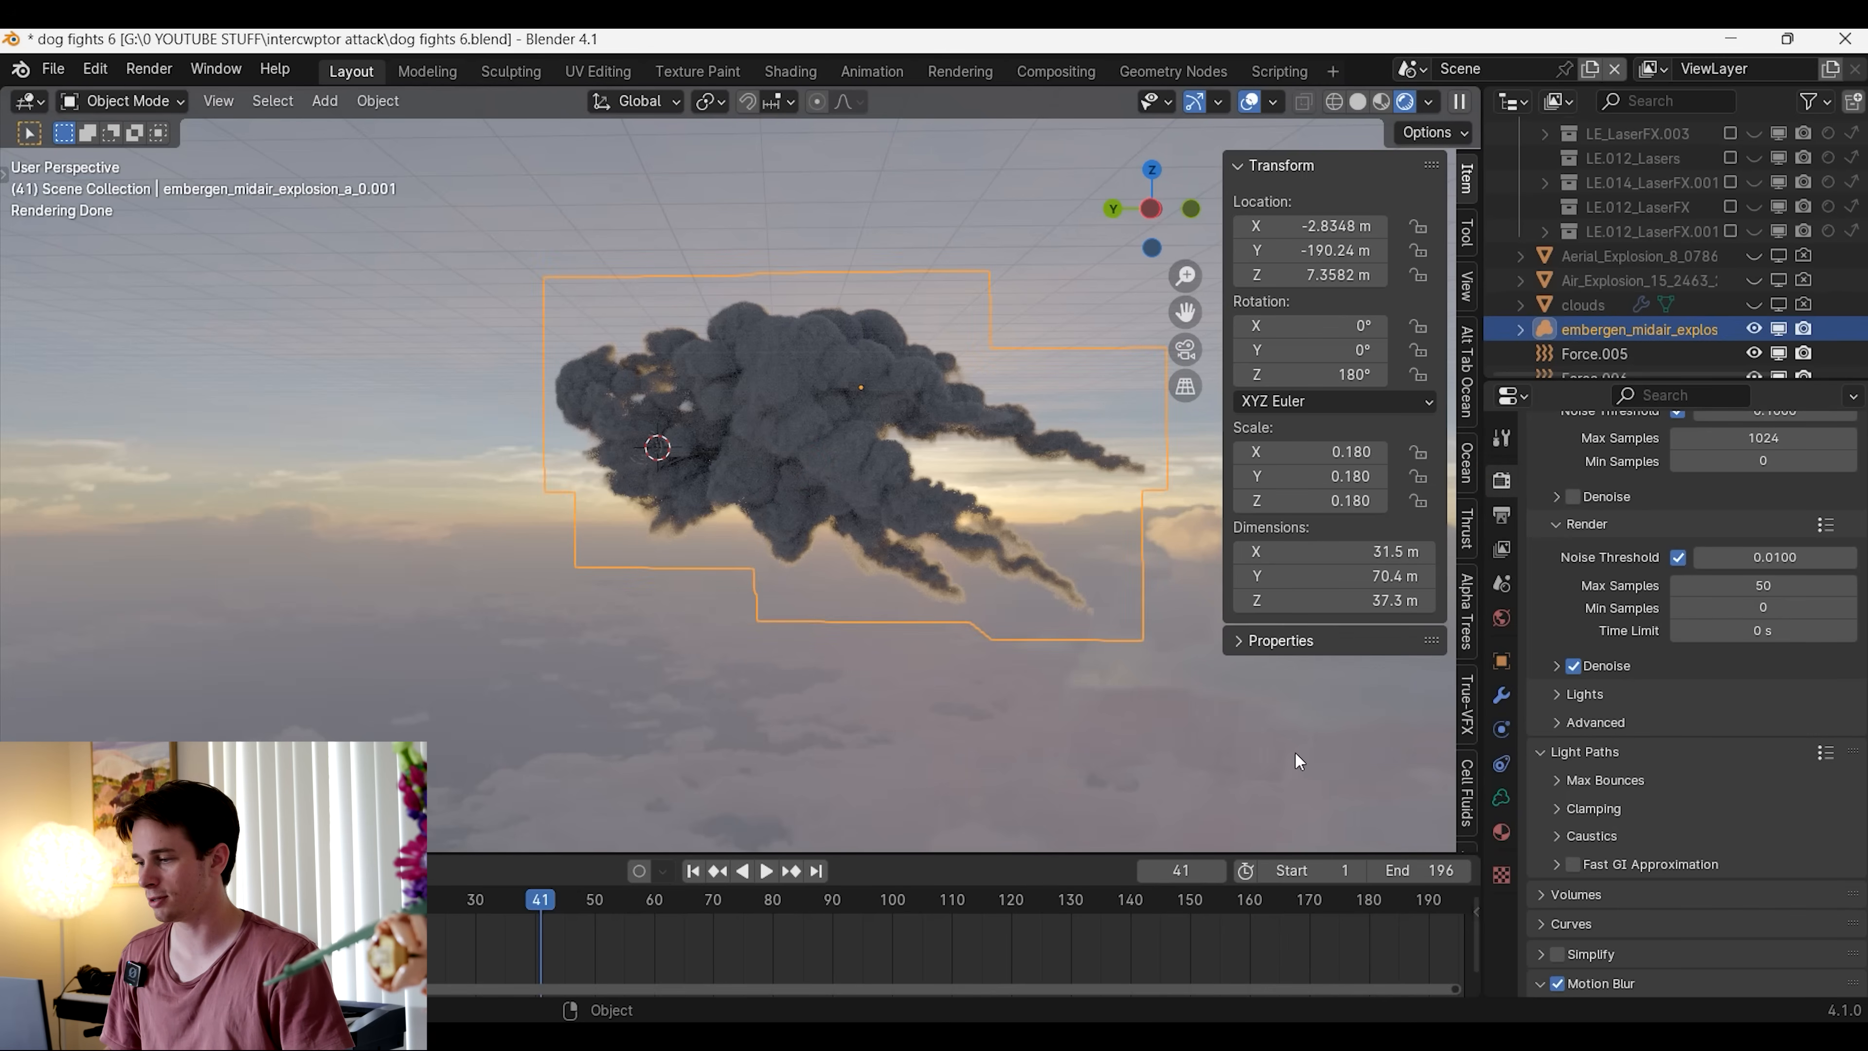
left_click(1502, 798)
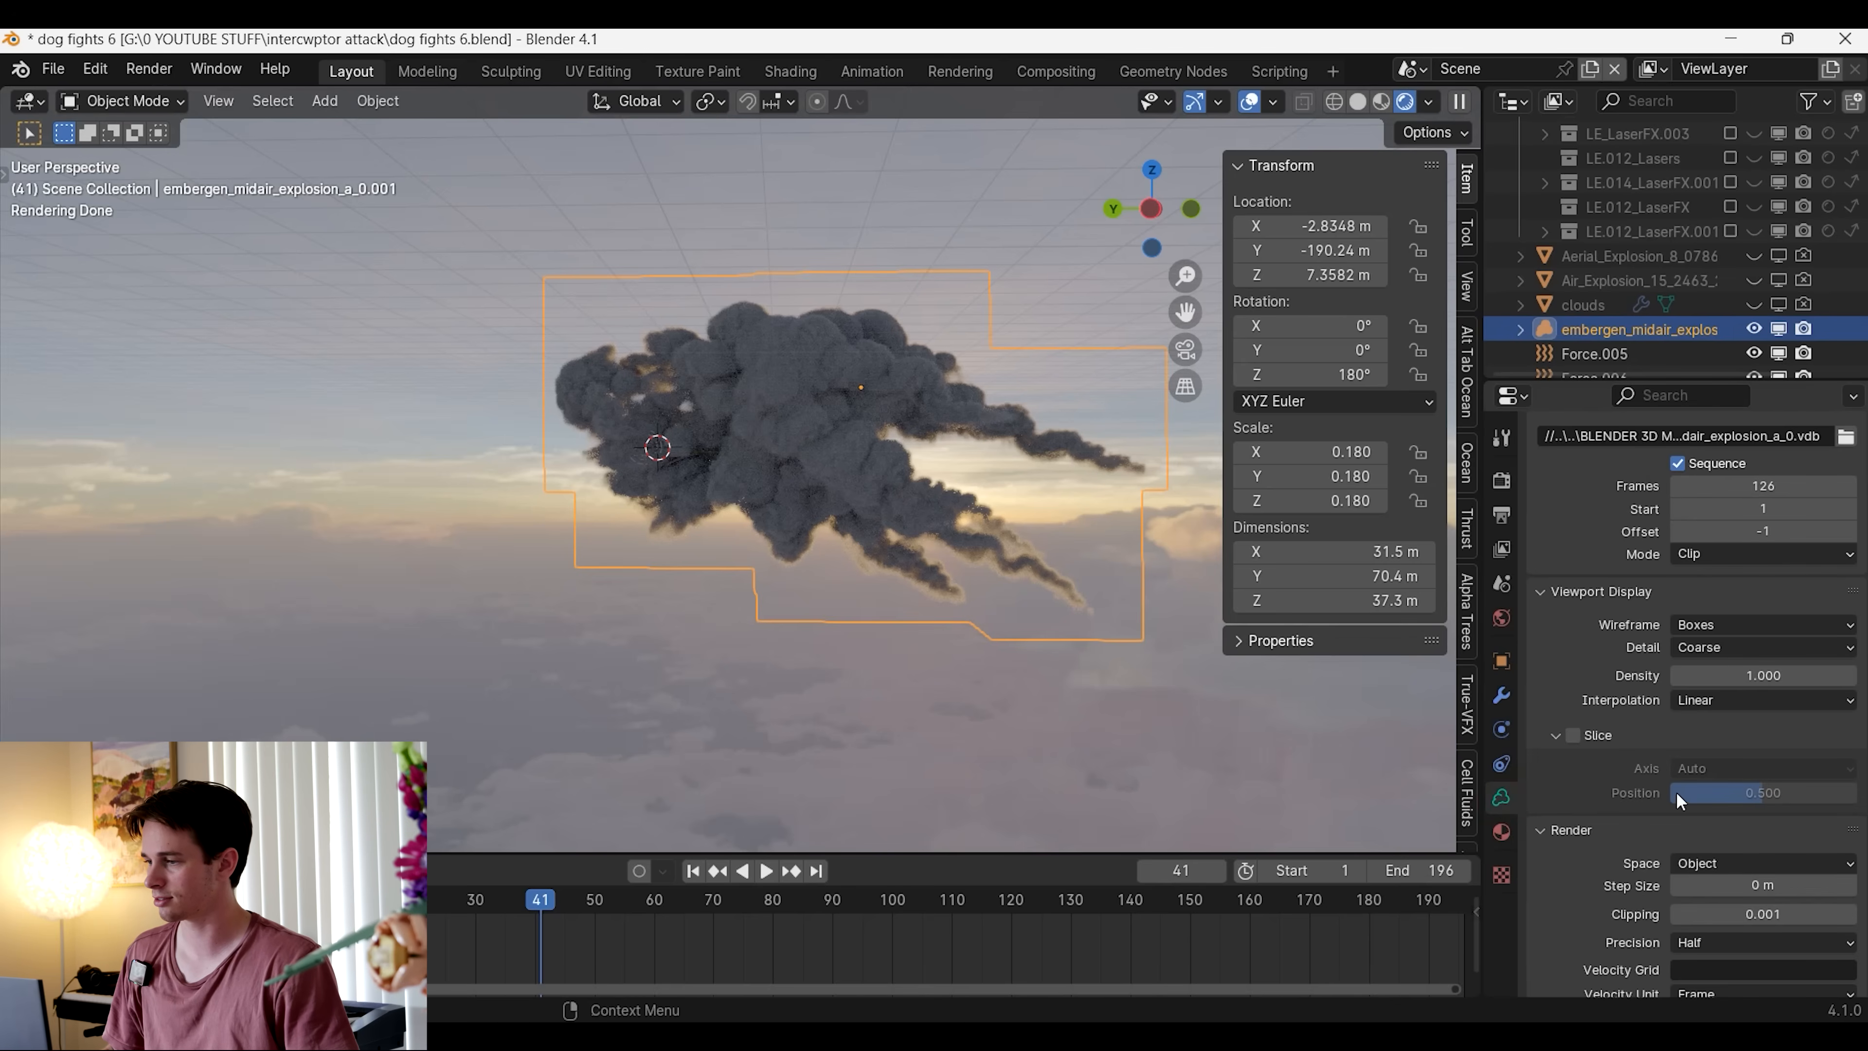
scroll(1769, 583, "up", 5)
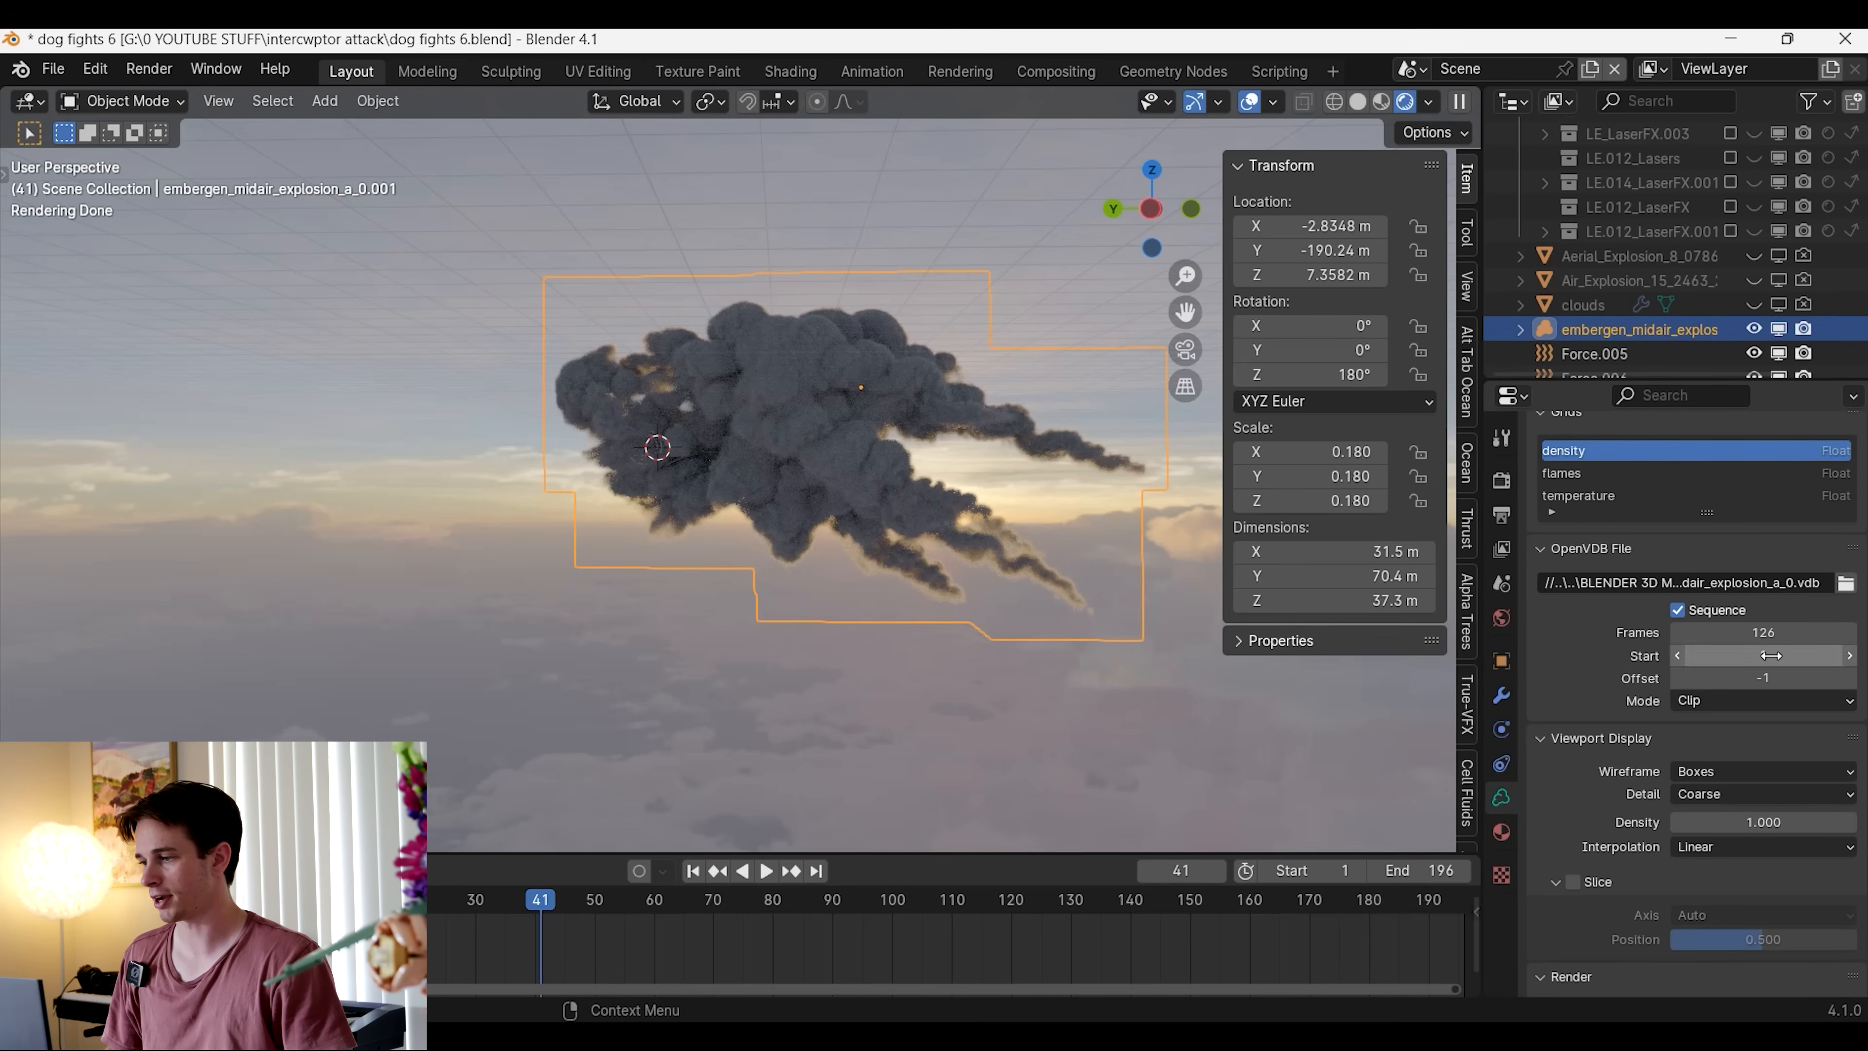
key("Return")
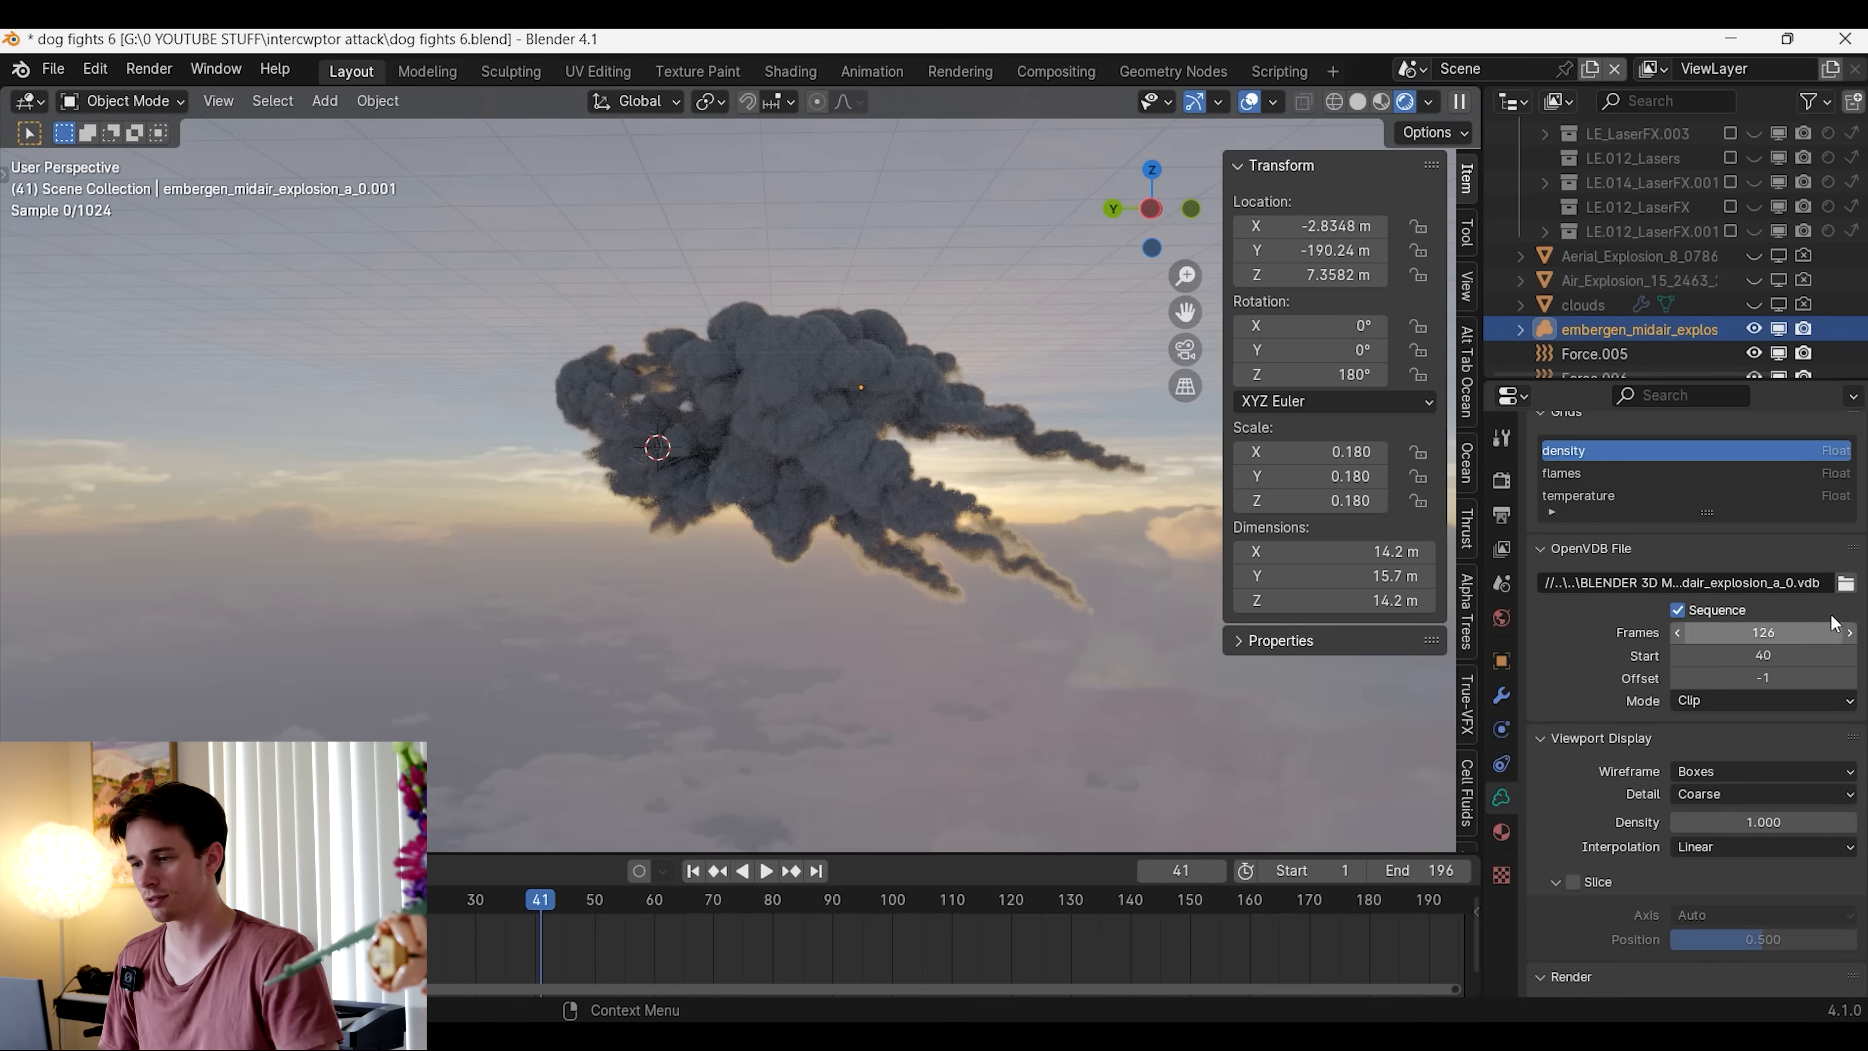
Play the timeline from frame 40 to about frame 70 to examine how the smoke volume lines up with the debris
left_click_drag(534, 910, 559, 916)
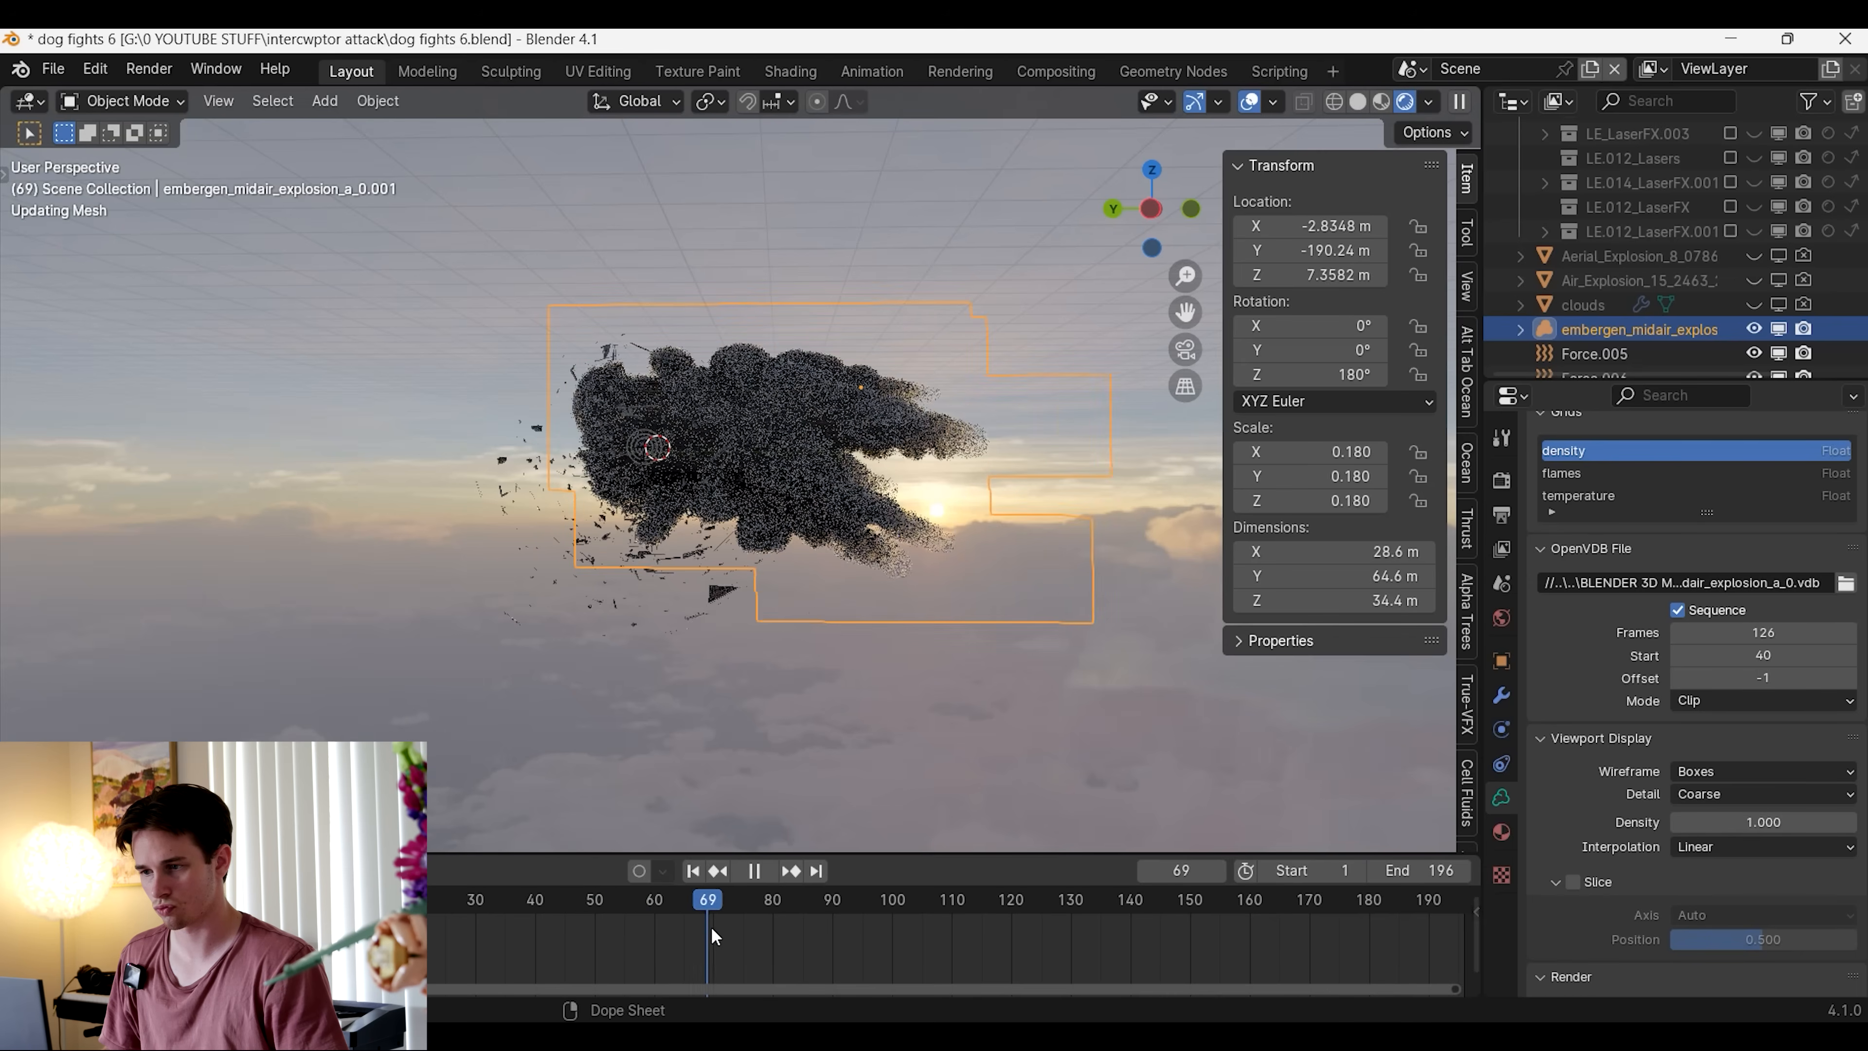
key("space")
middle_click_drag(625, 658, 822, 673)
scroll(867, 660, "up", 4)
scroll(816, 676, "down", 4)
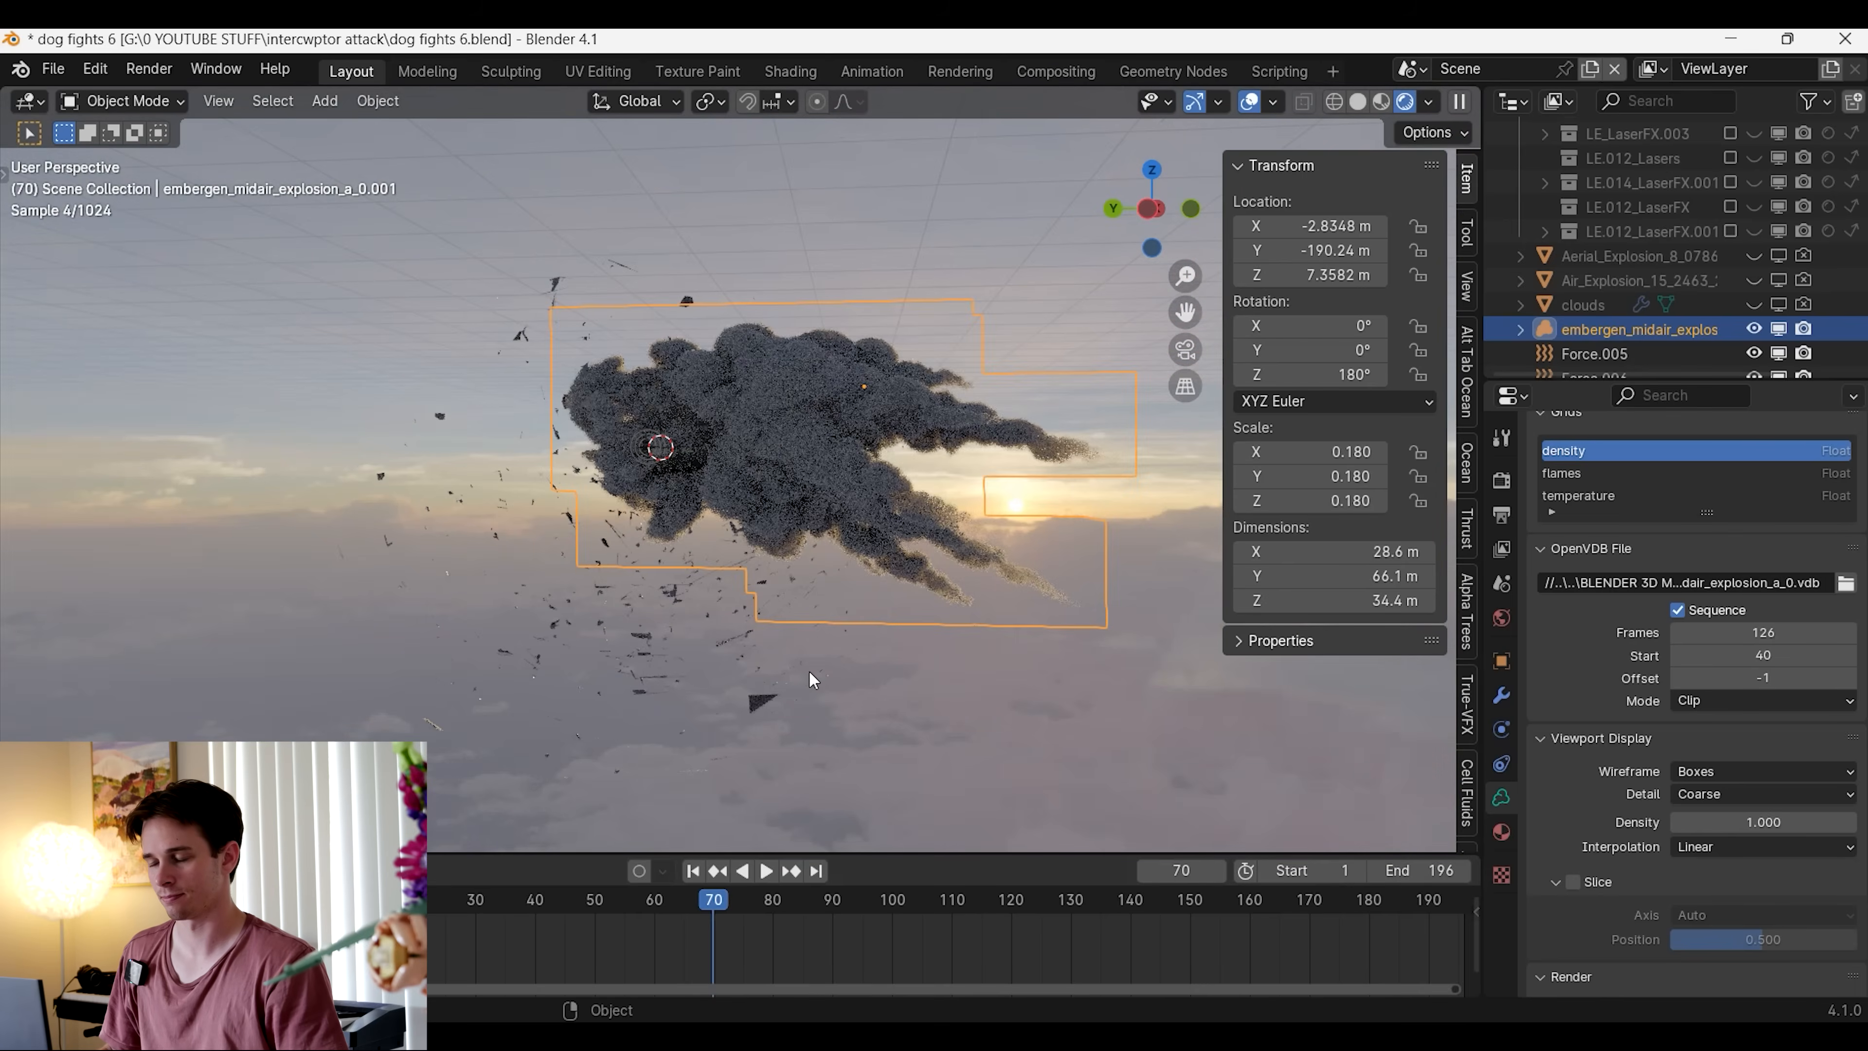
Switch to the Shading workspace with rendered shading and create a new Principled Volume material for the explosion
left_click(791, 72)
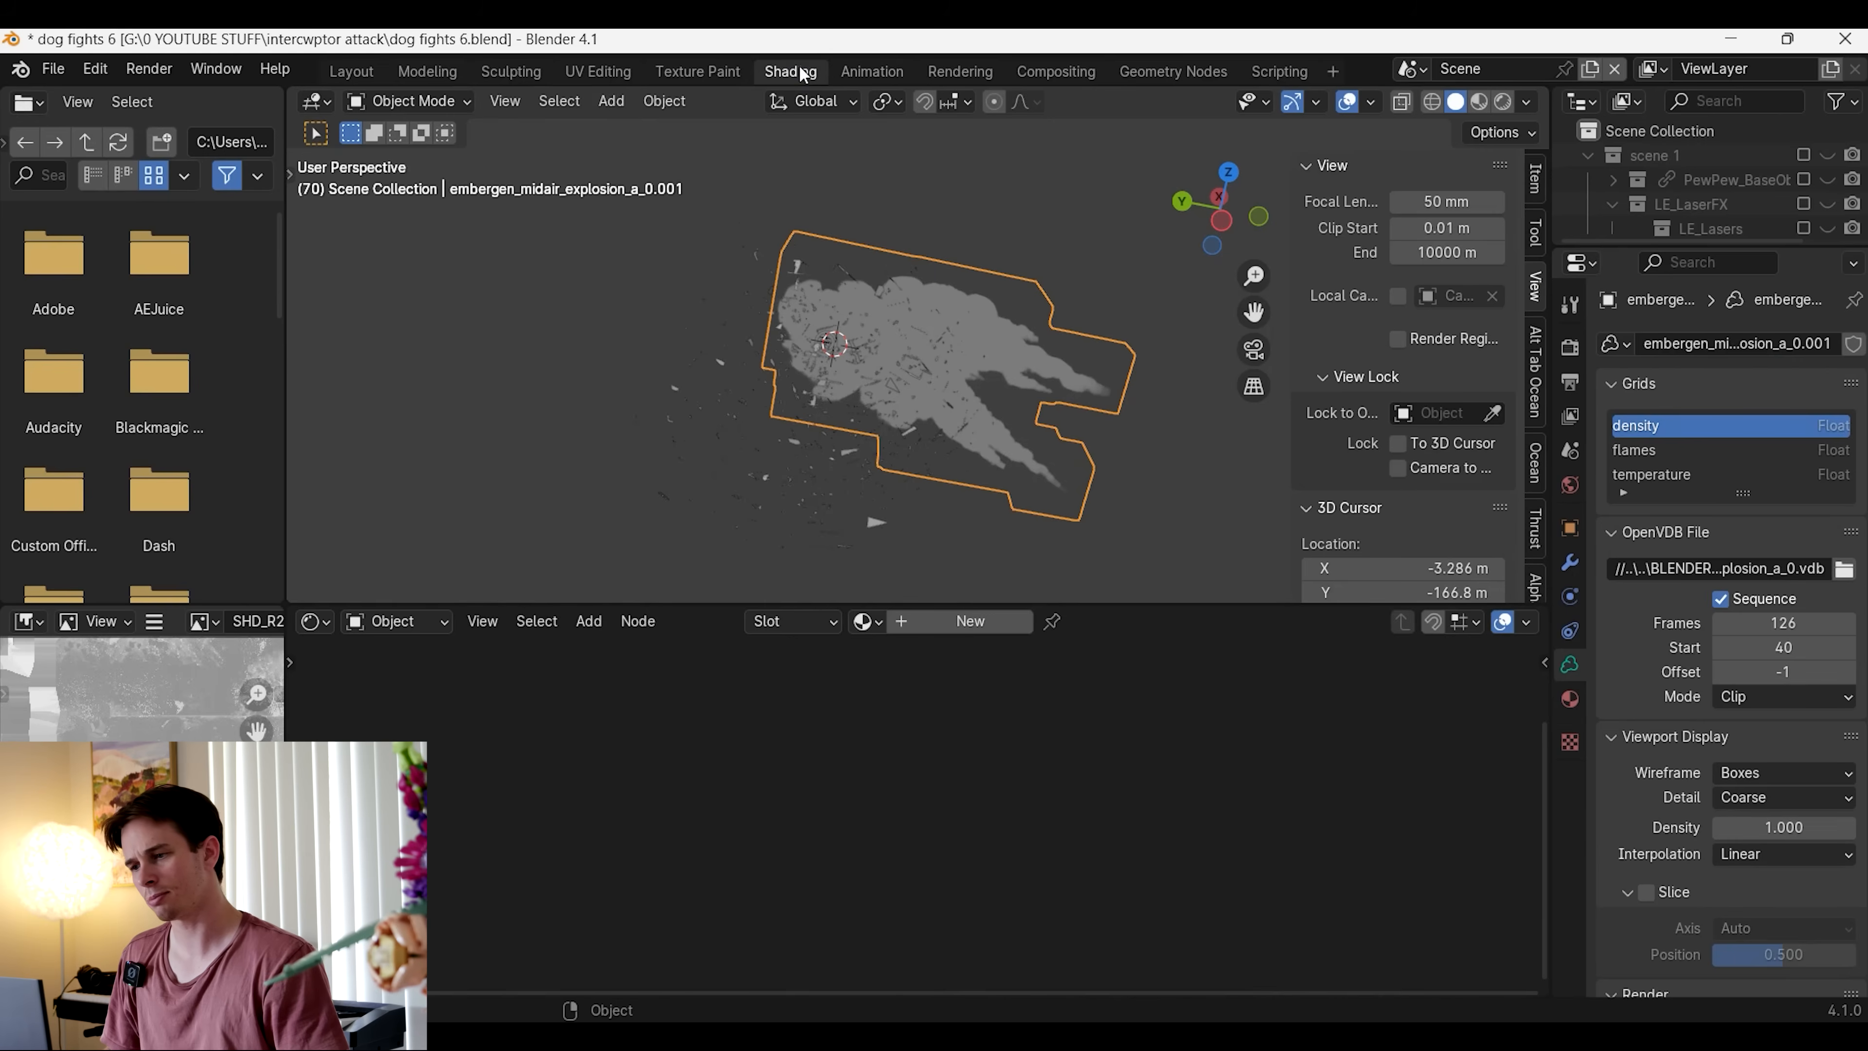
left_click(1504, 100)
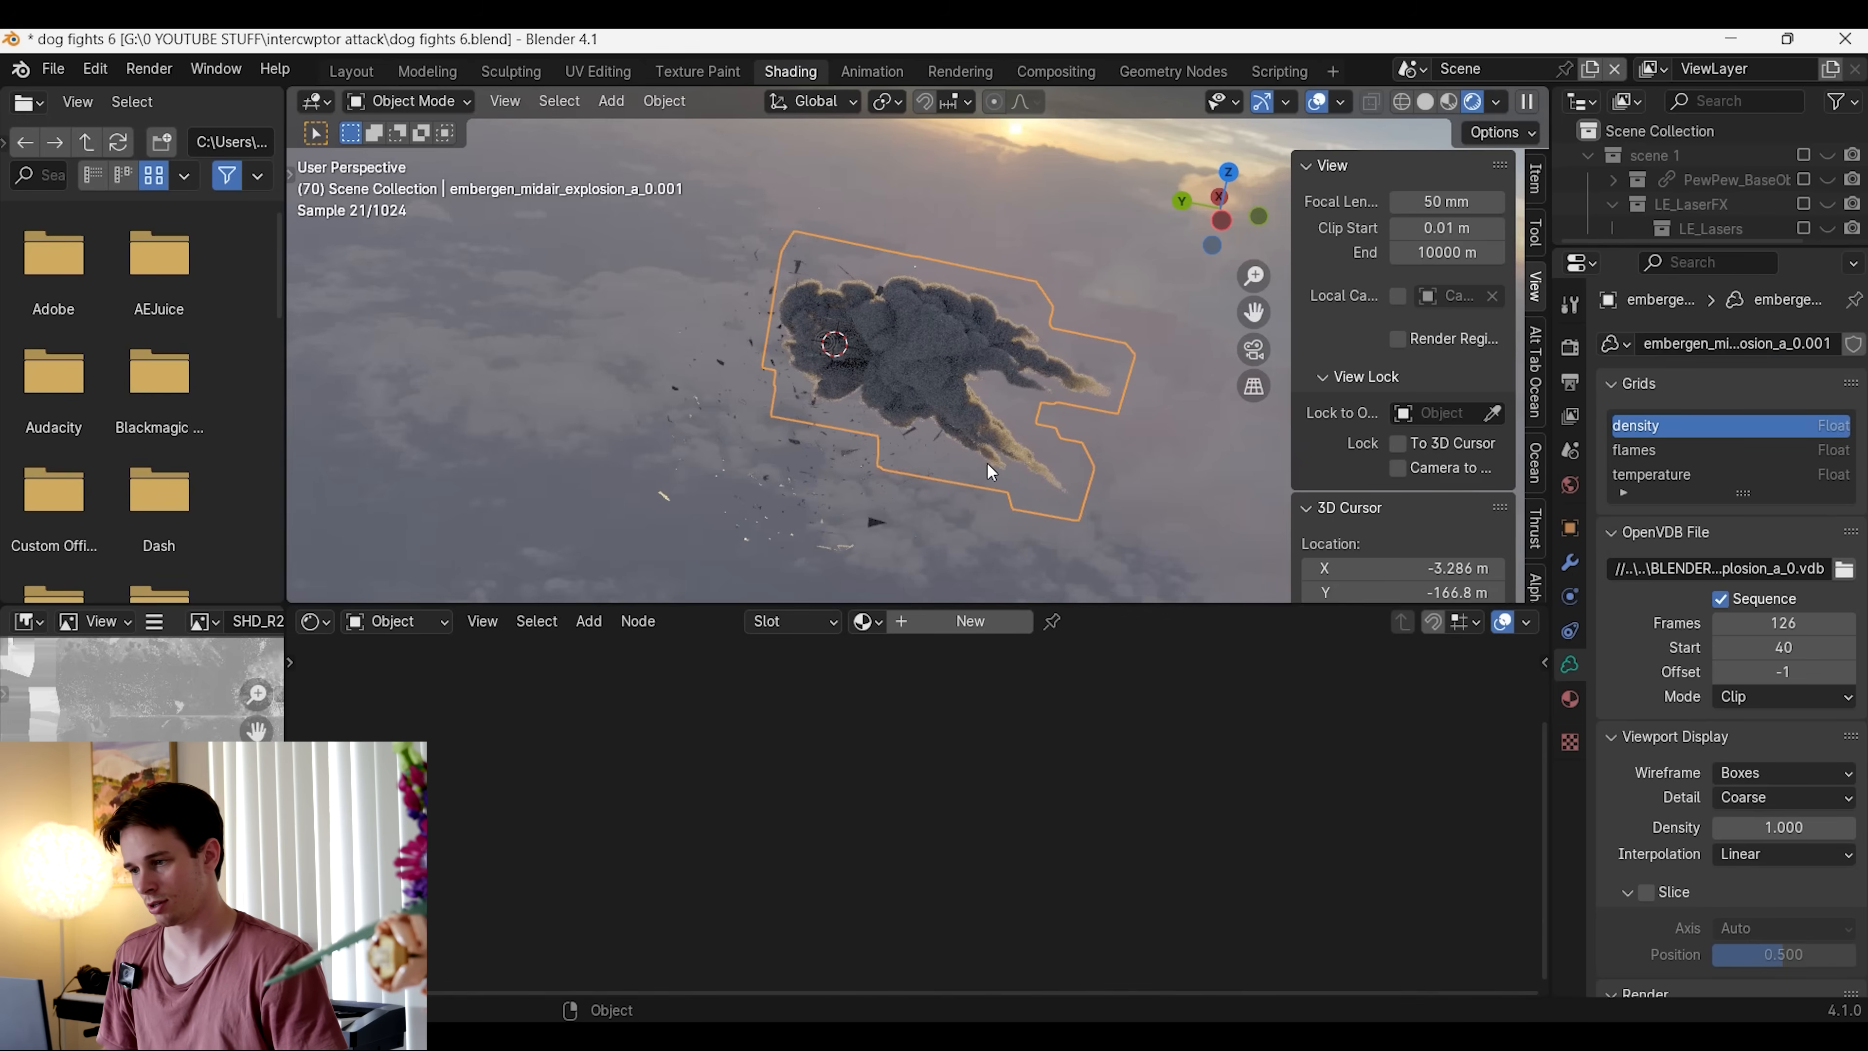
left_click(967, 628)
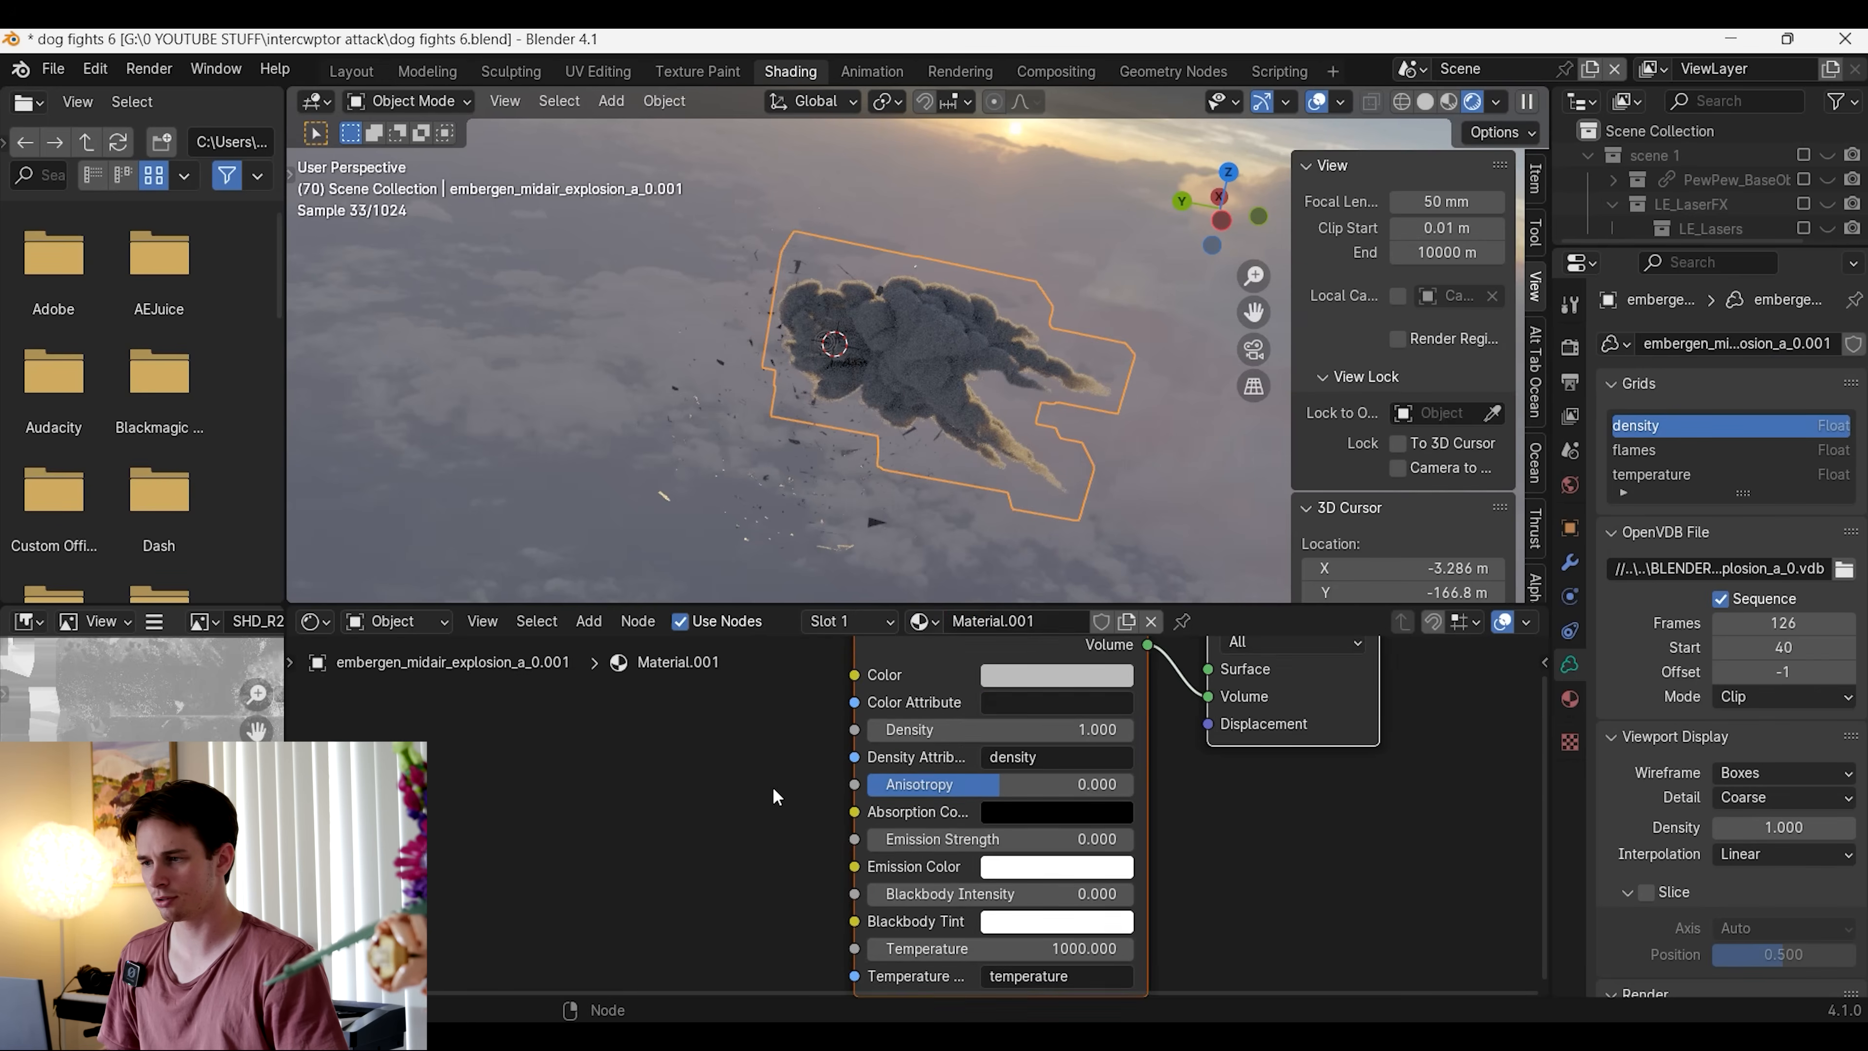
scroll(957, 352, "up", 4)
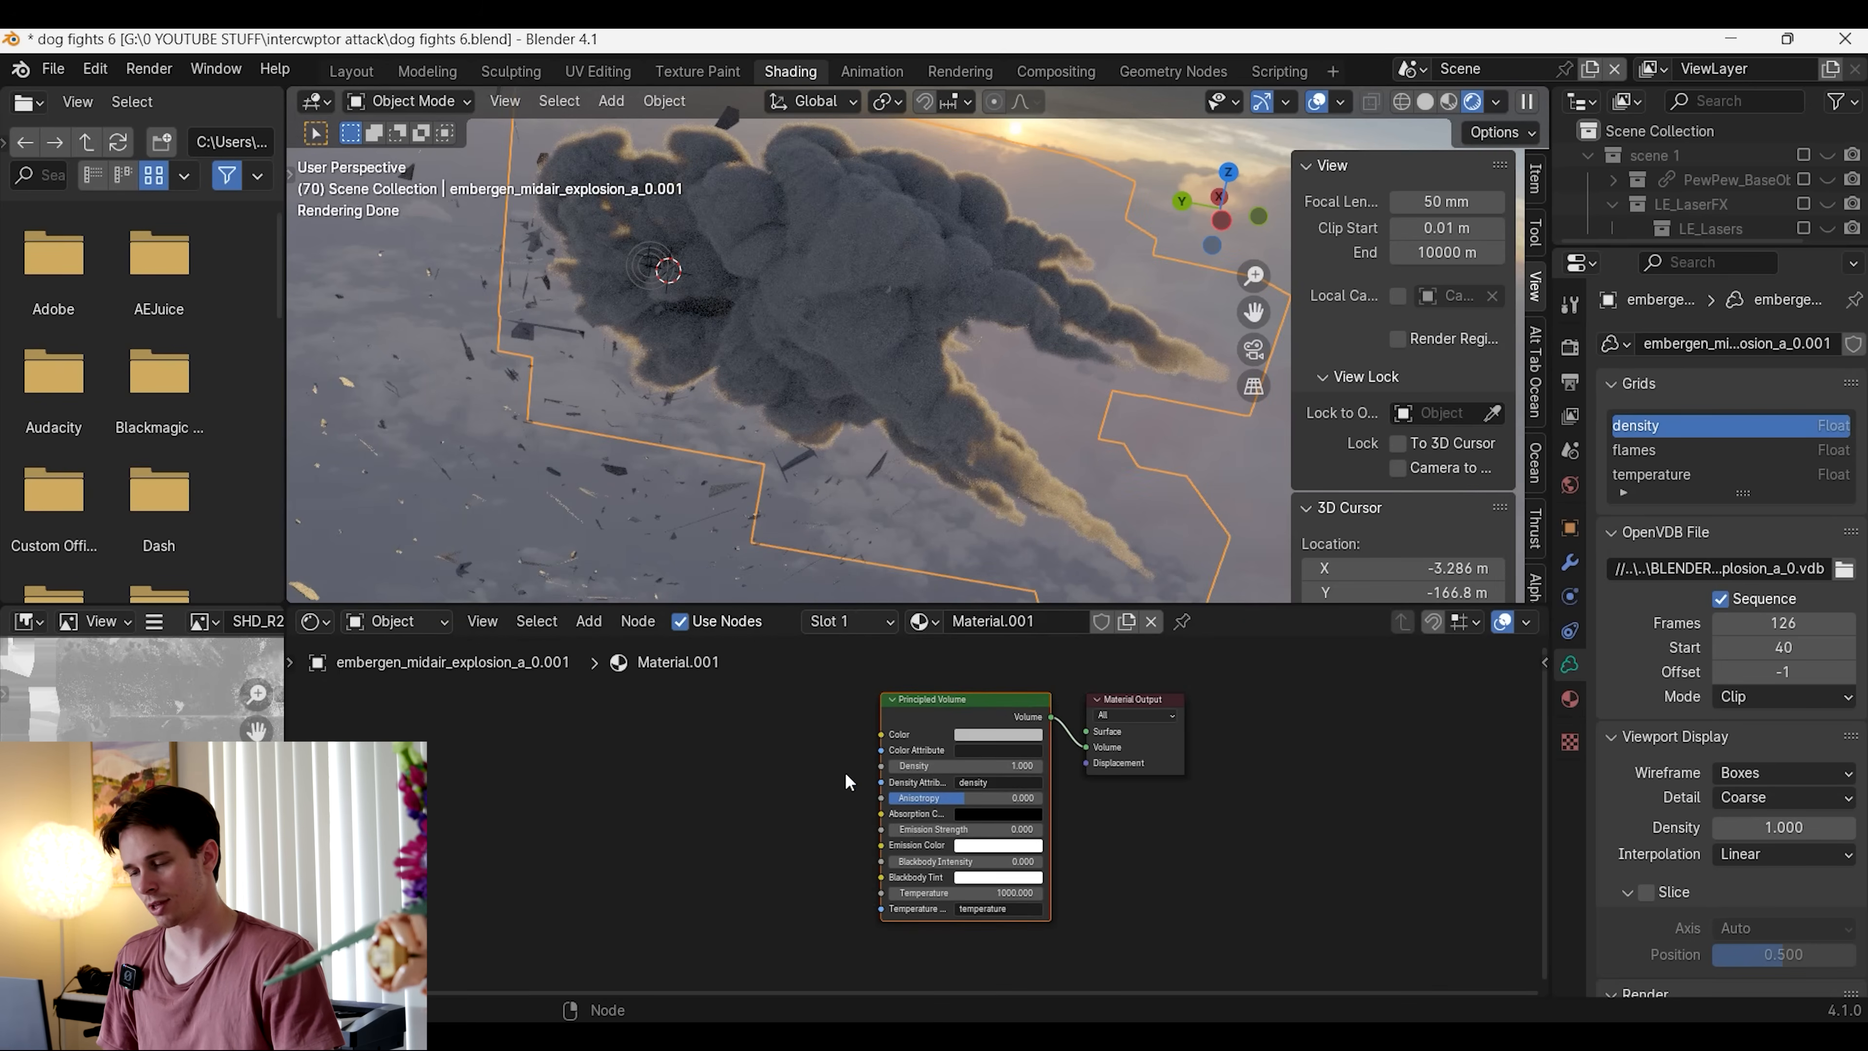
scroll(954, 823, "up", 2)
scroll(703, 780, "up", 2)
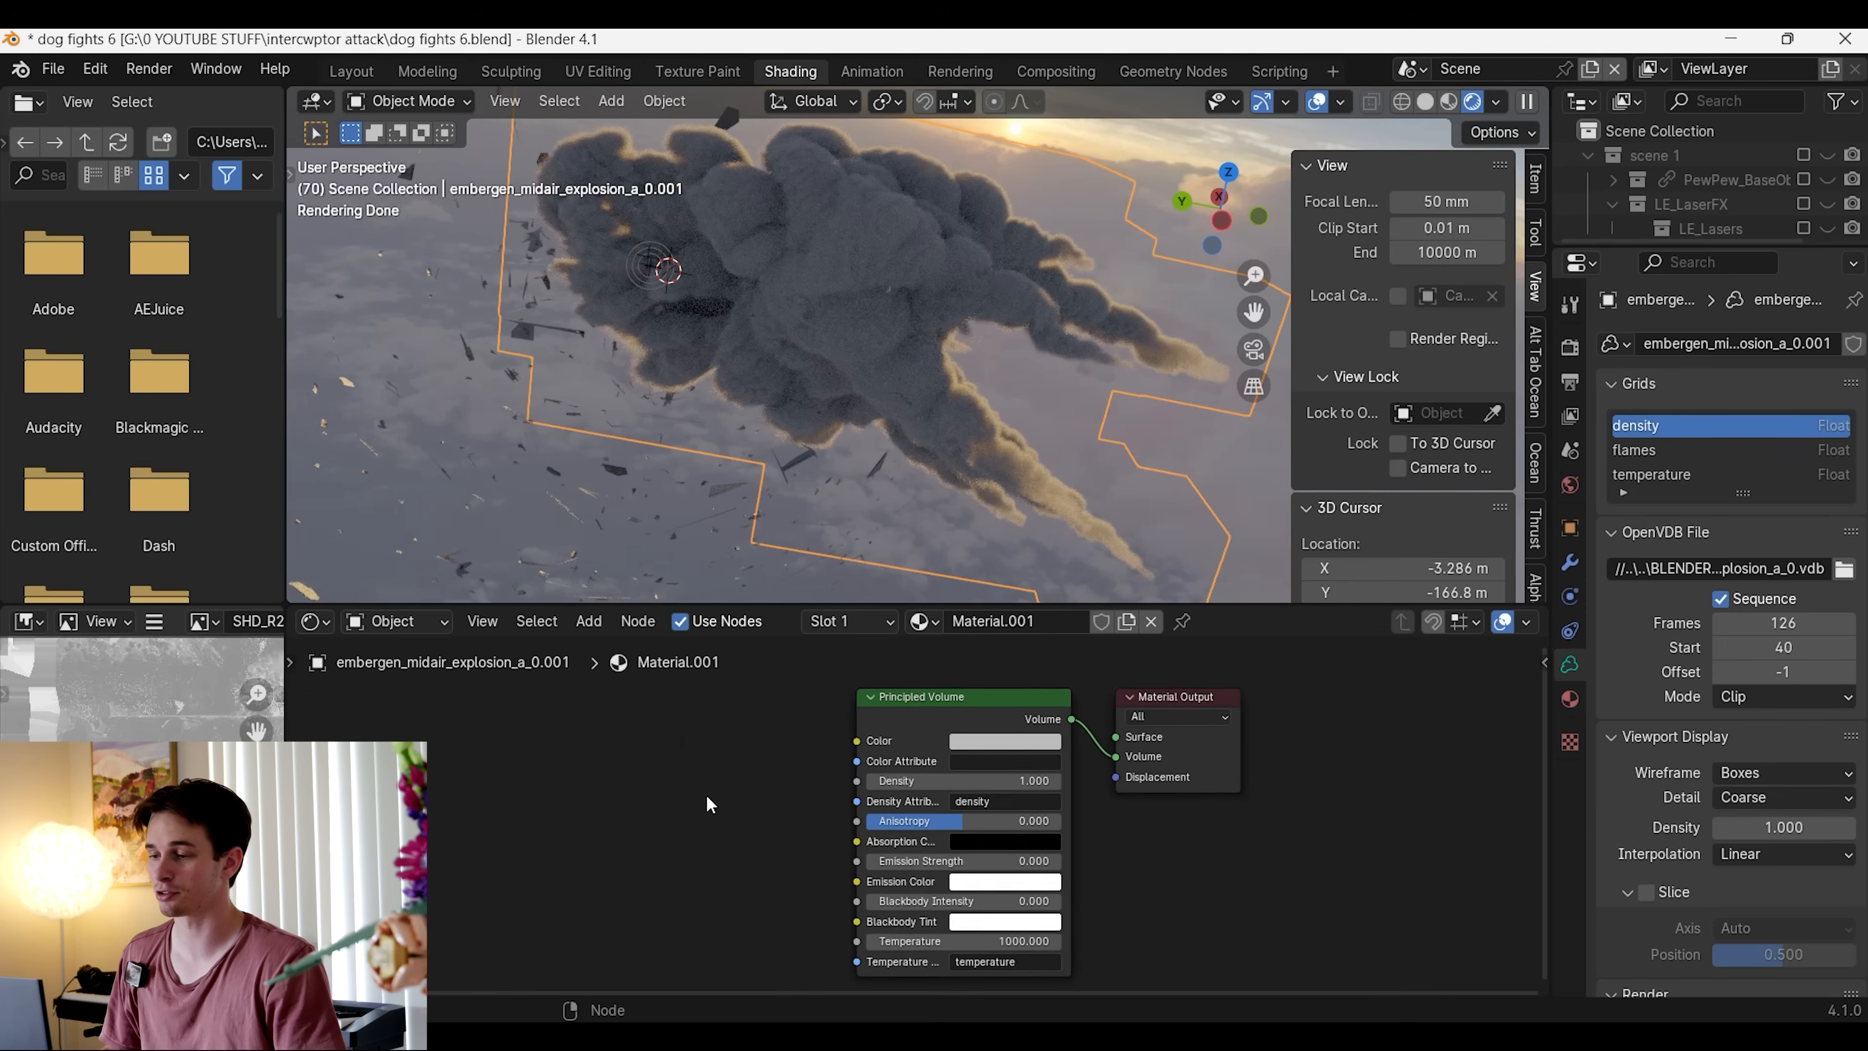
middle_click_drag(733, 804, 582, 761)
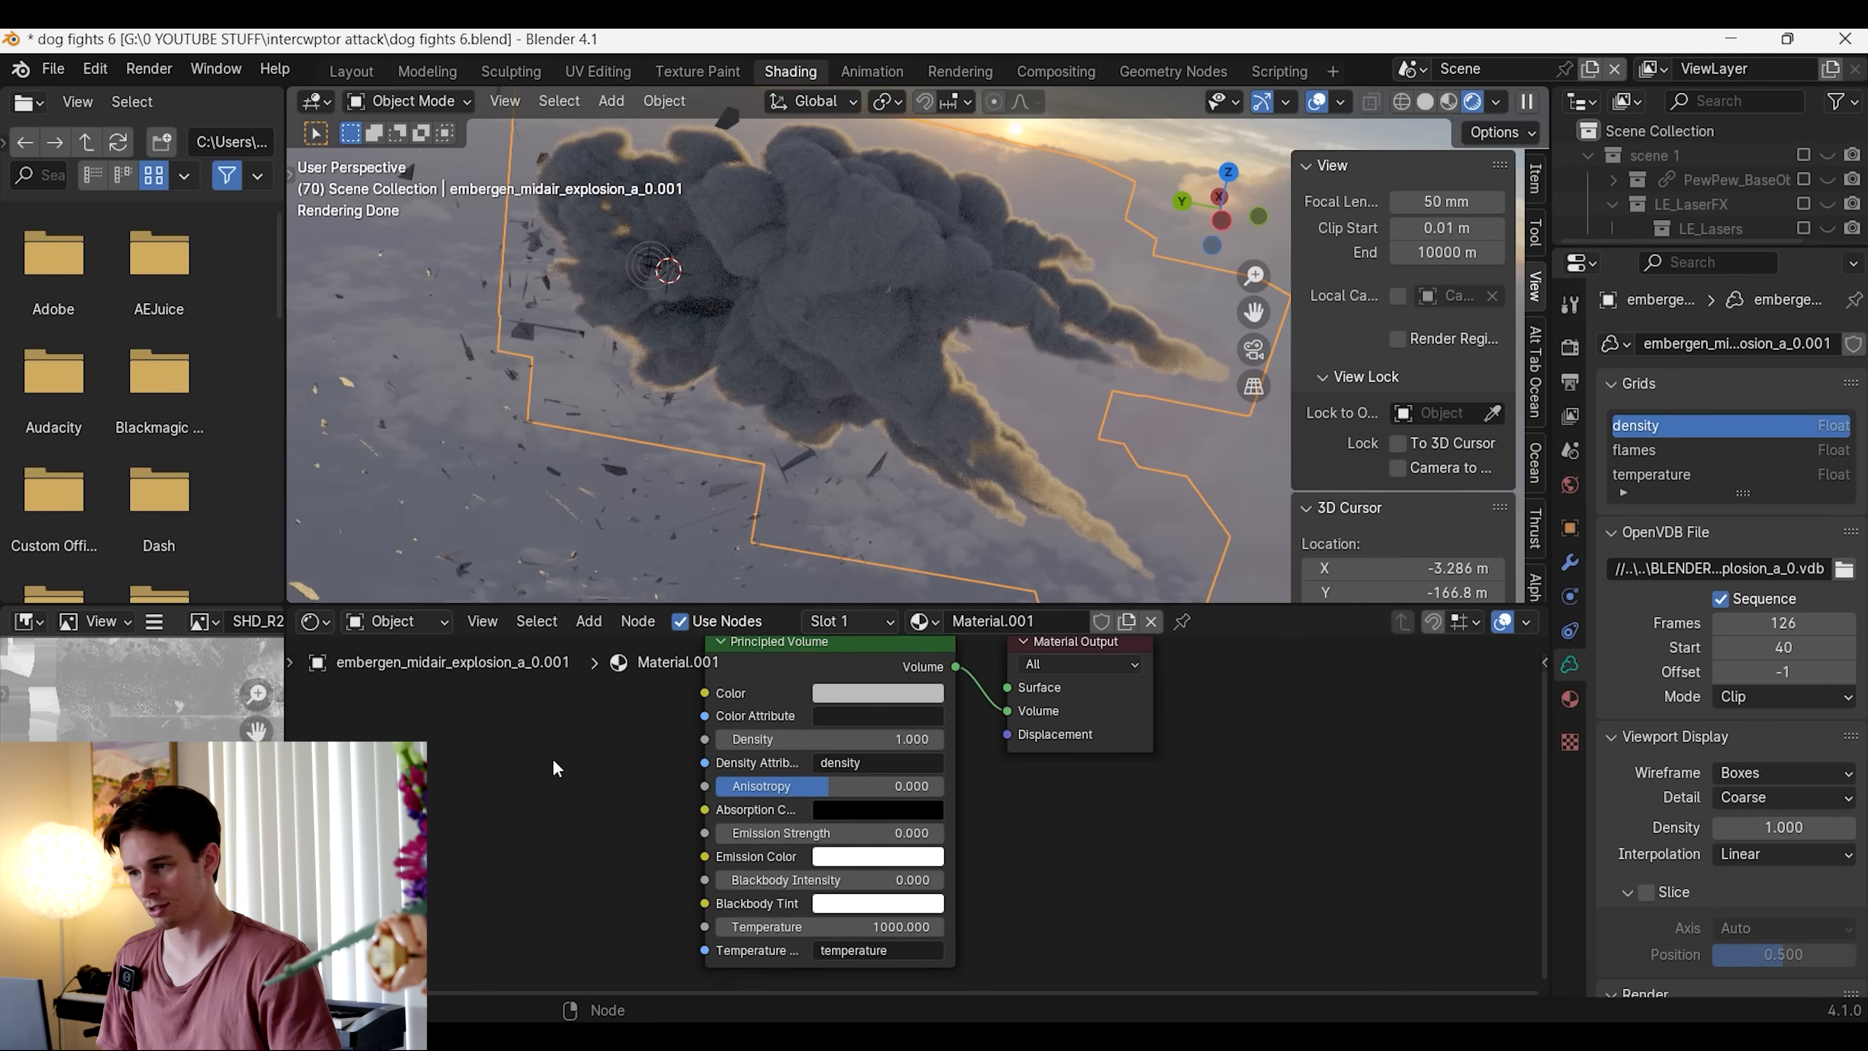
middle_click_drag(1035, 419, 1235, 851)
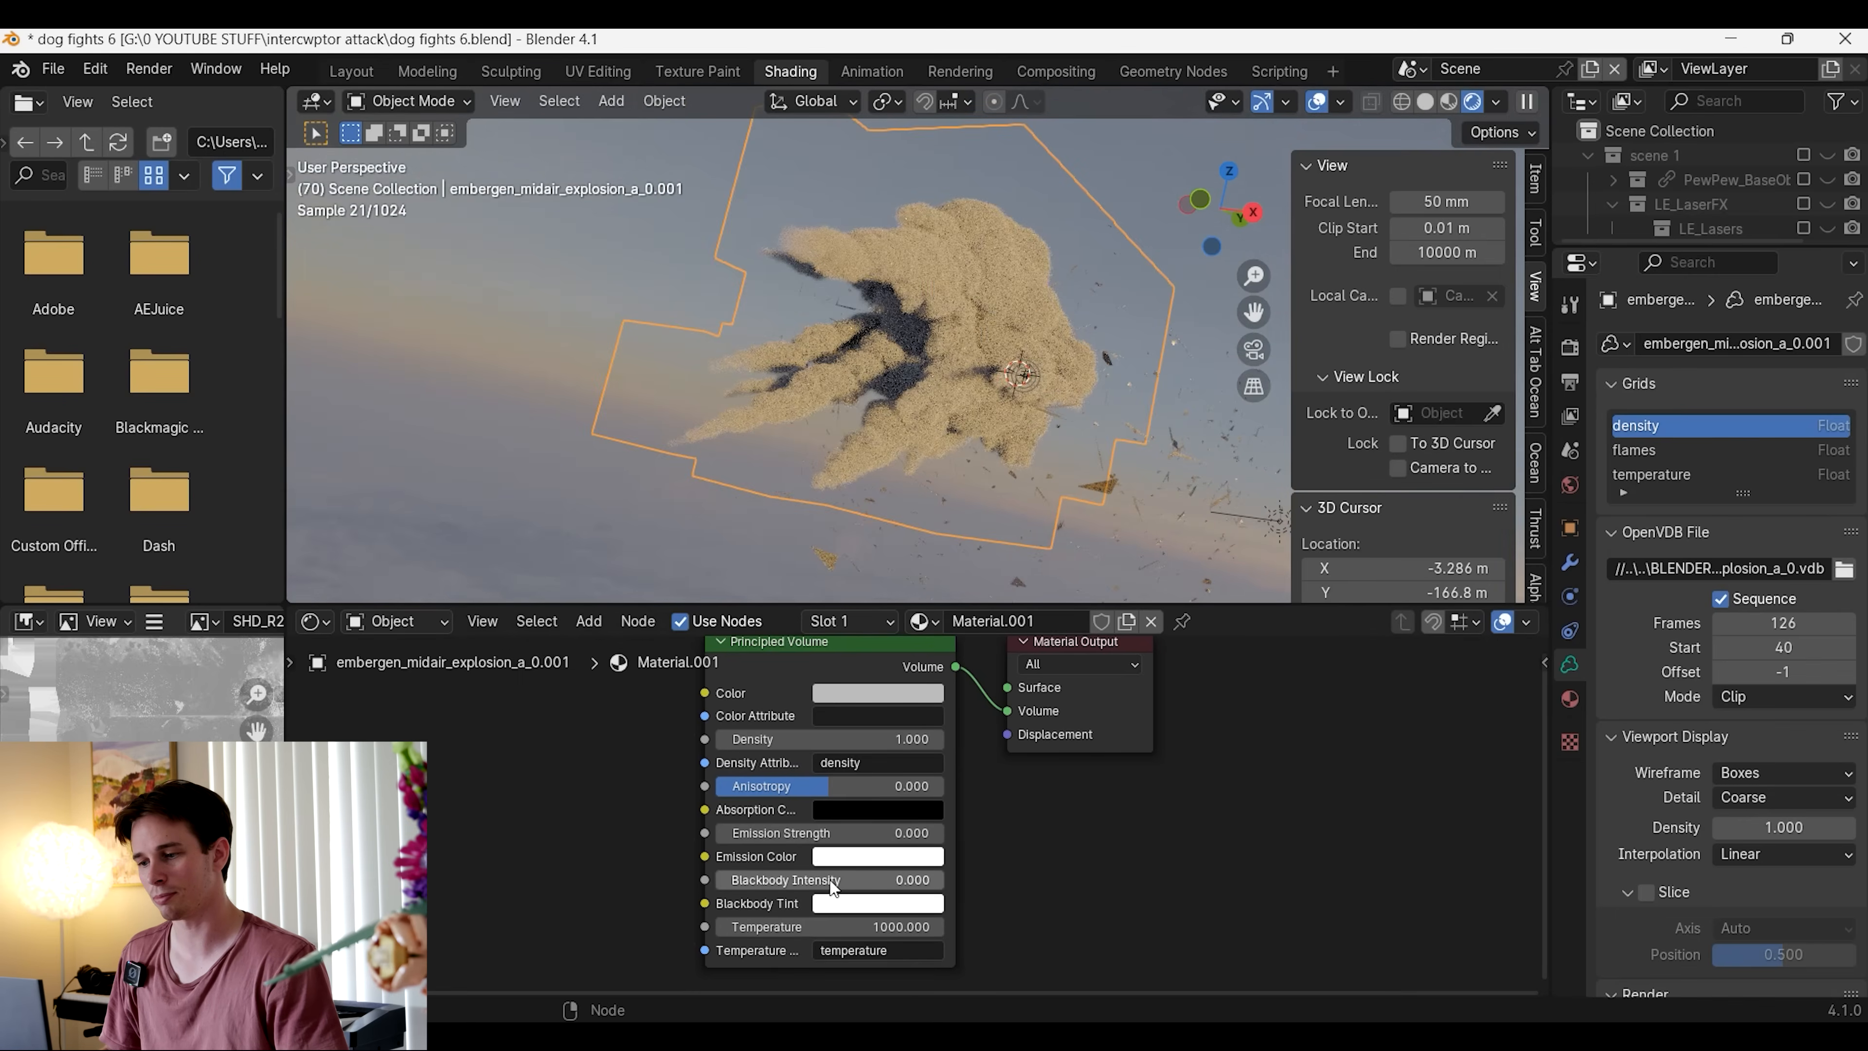
Set the Principled Volume's blackbody intensity to 1 and examine the glow in the smoke
left_click_drag(785, 881, 1015, 883)
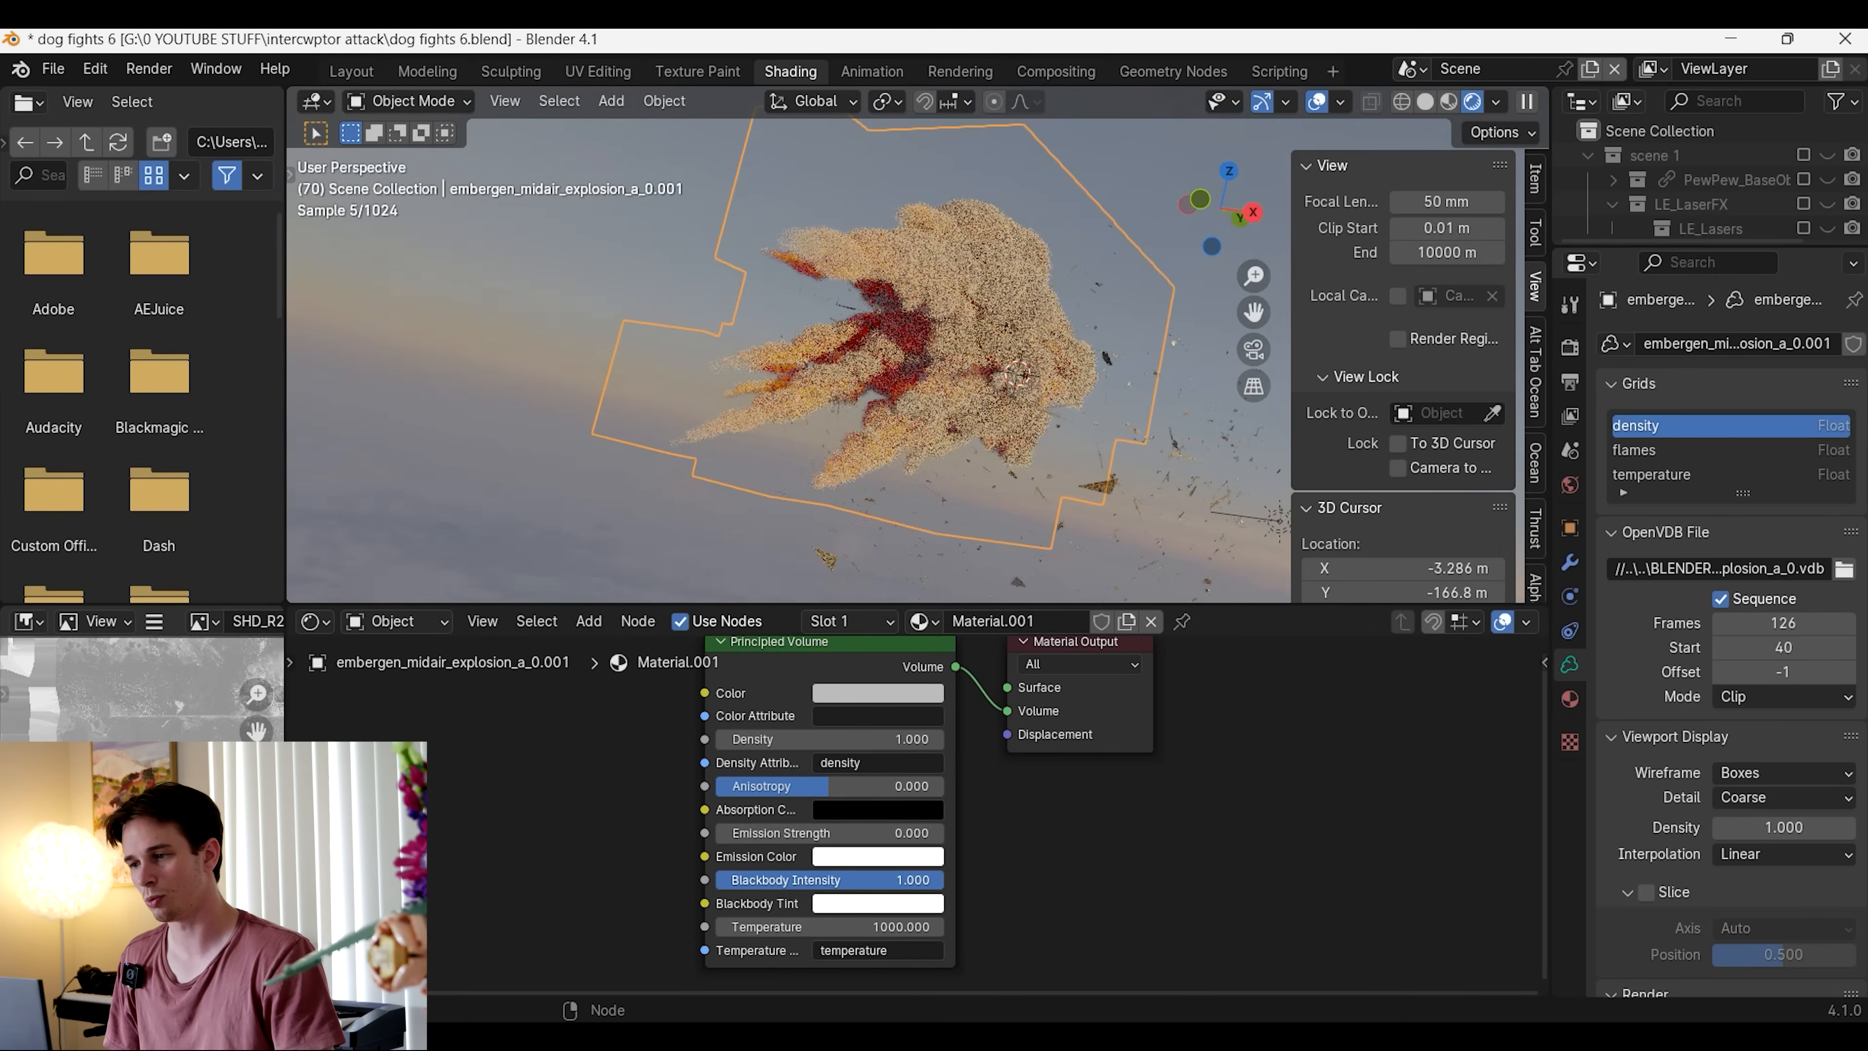
middle_click_drag(772, 490, 1078, 486)
scroll(961, 436, "up", 4)
middle_click_drag(960, 436, 970, 447)
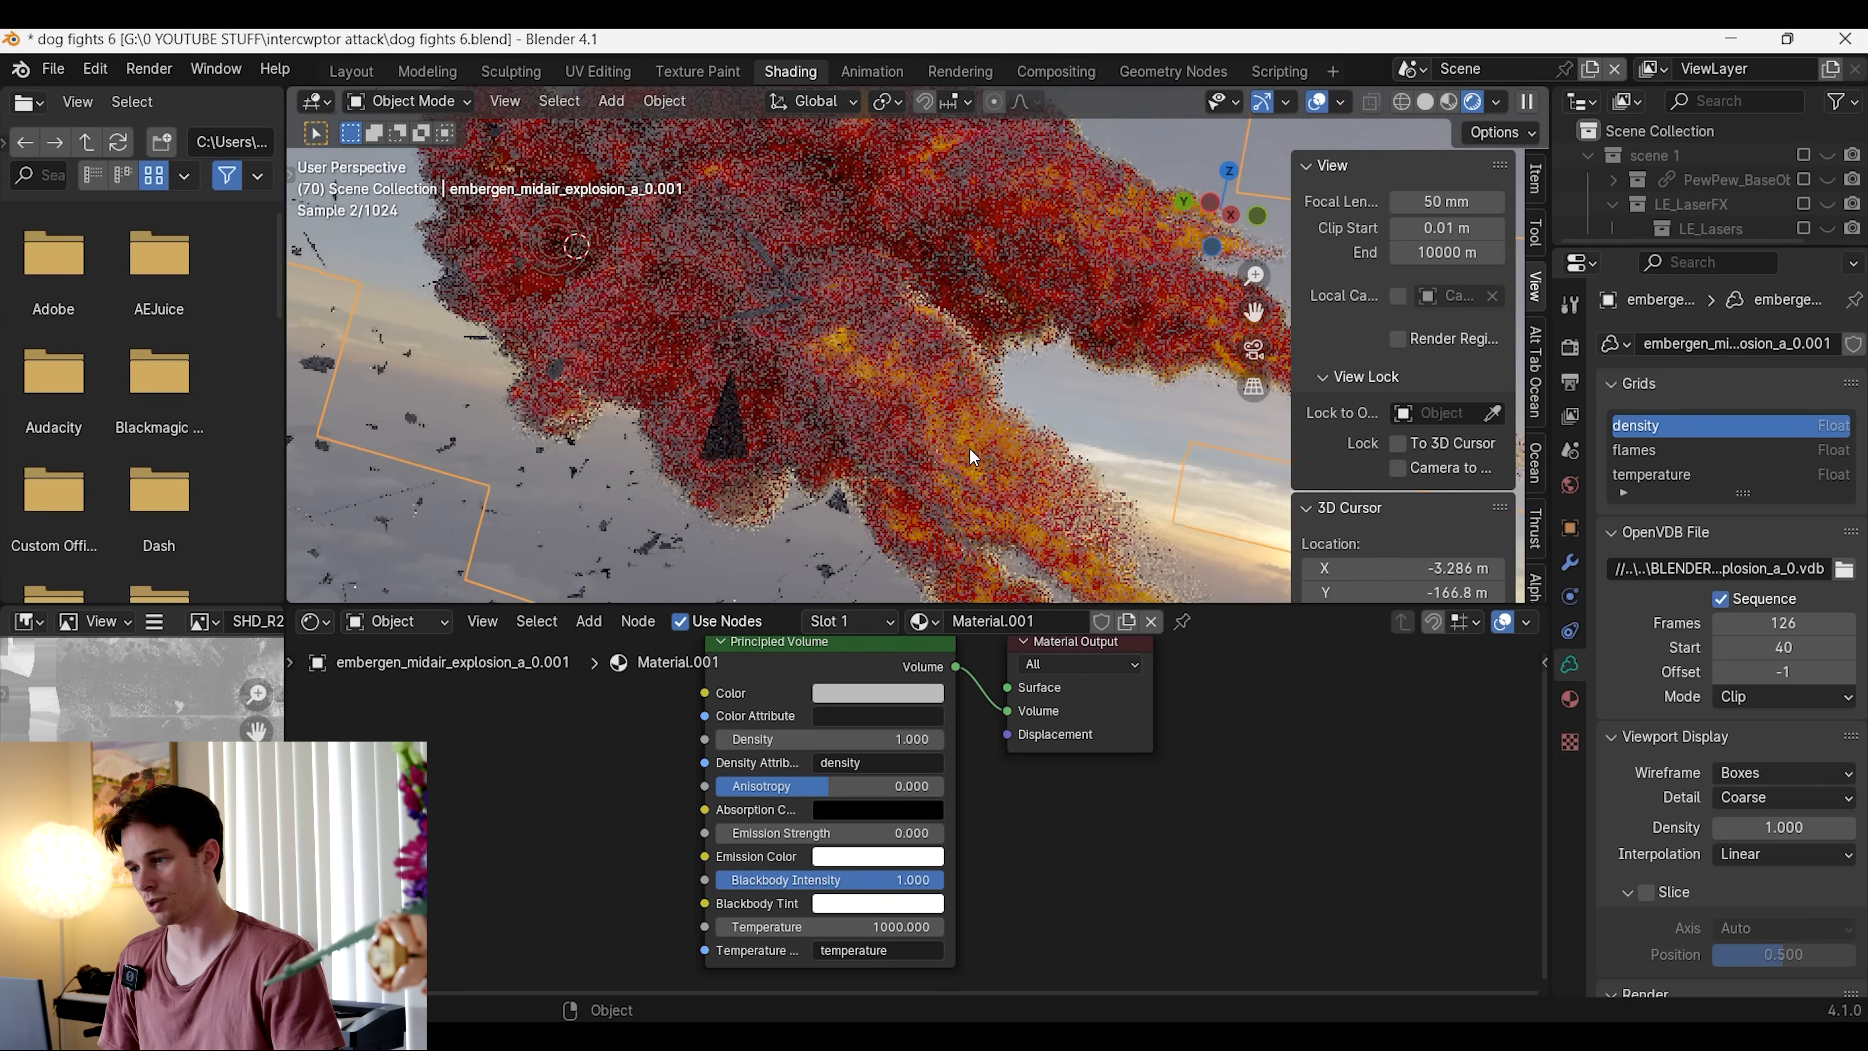
scroll(970, 449, "down", 2)
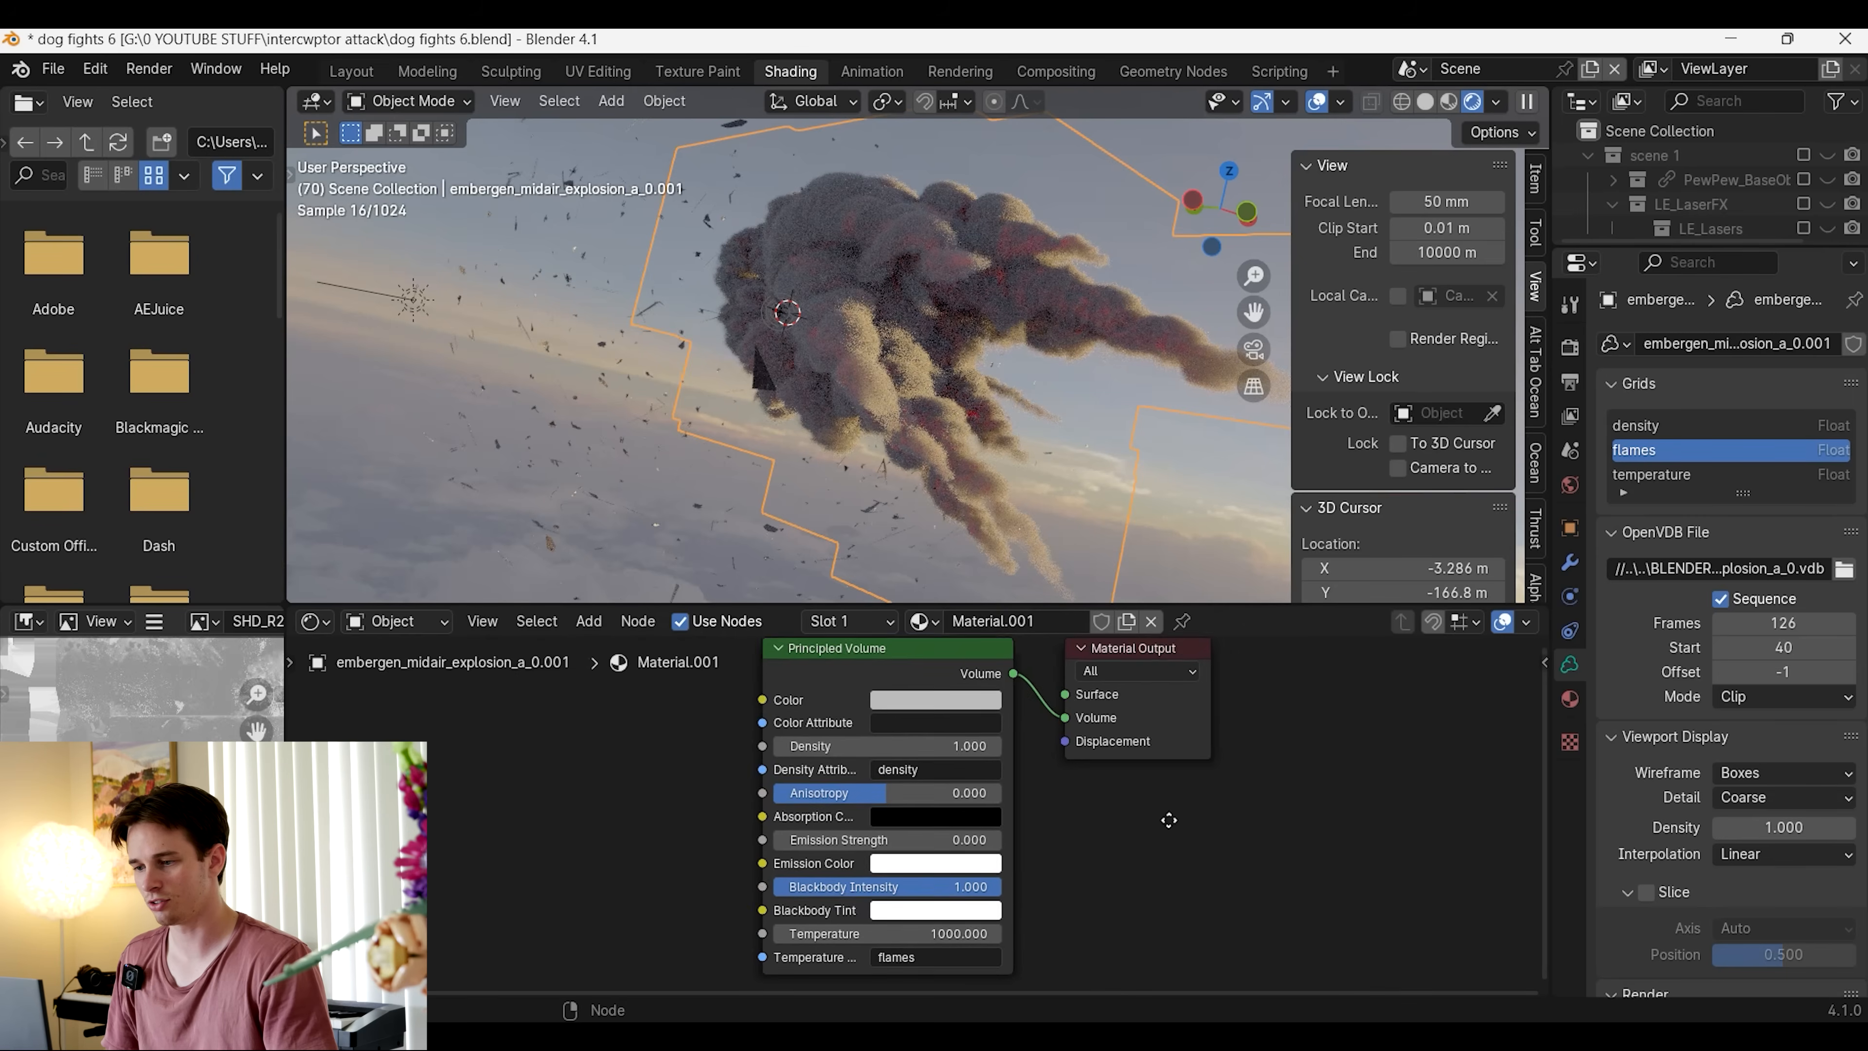
Set the Principled Volume's temperature attribute to flames and lower its density to 0
middle_click_drag(766, 783, 807, 819)
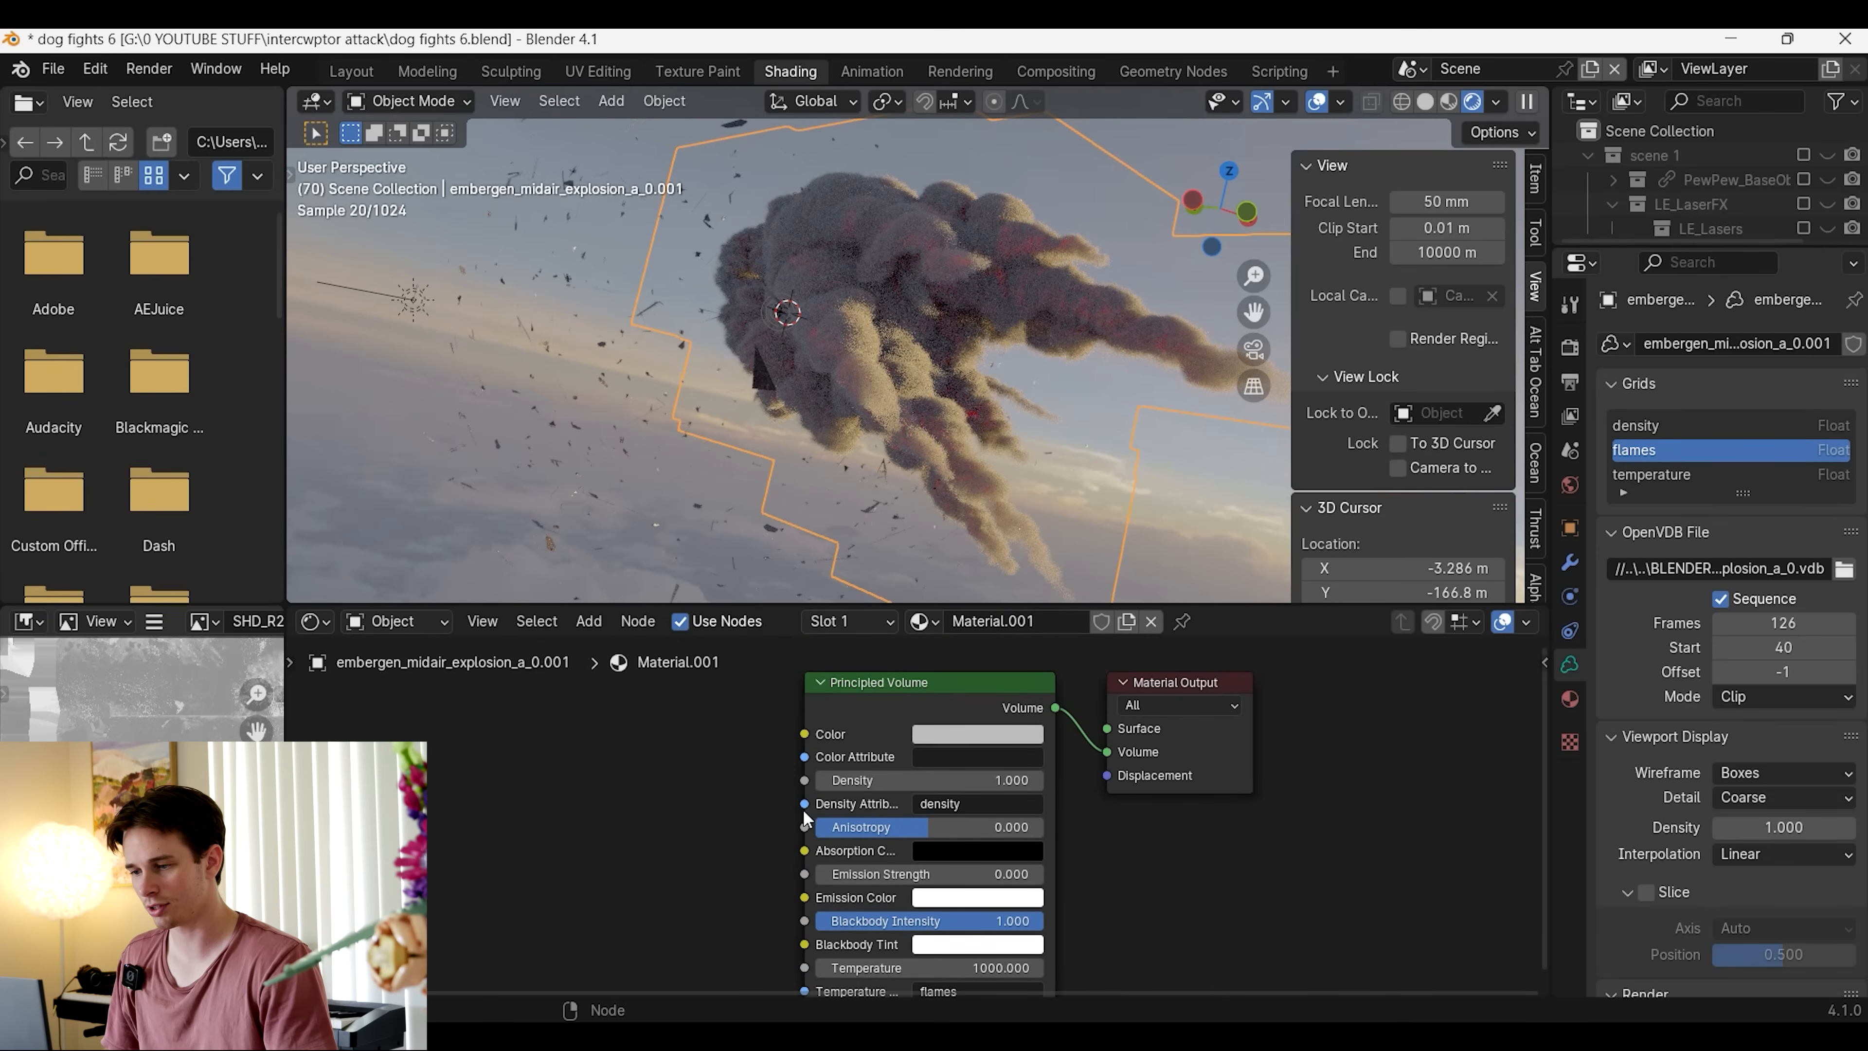
left_click(822, 780)
left_click(822, 780)
left_click(821, 781)
left_click(822, 781)
left_click(821, 781)
left_click(822, 781)
left_click(821, 781)
mouse_move(803, 491)
middle_mouse_down()
mouse_move(746, 484)
mouse_move(805, 491)
middle_mouse_up()
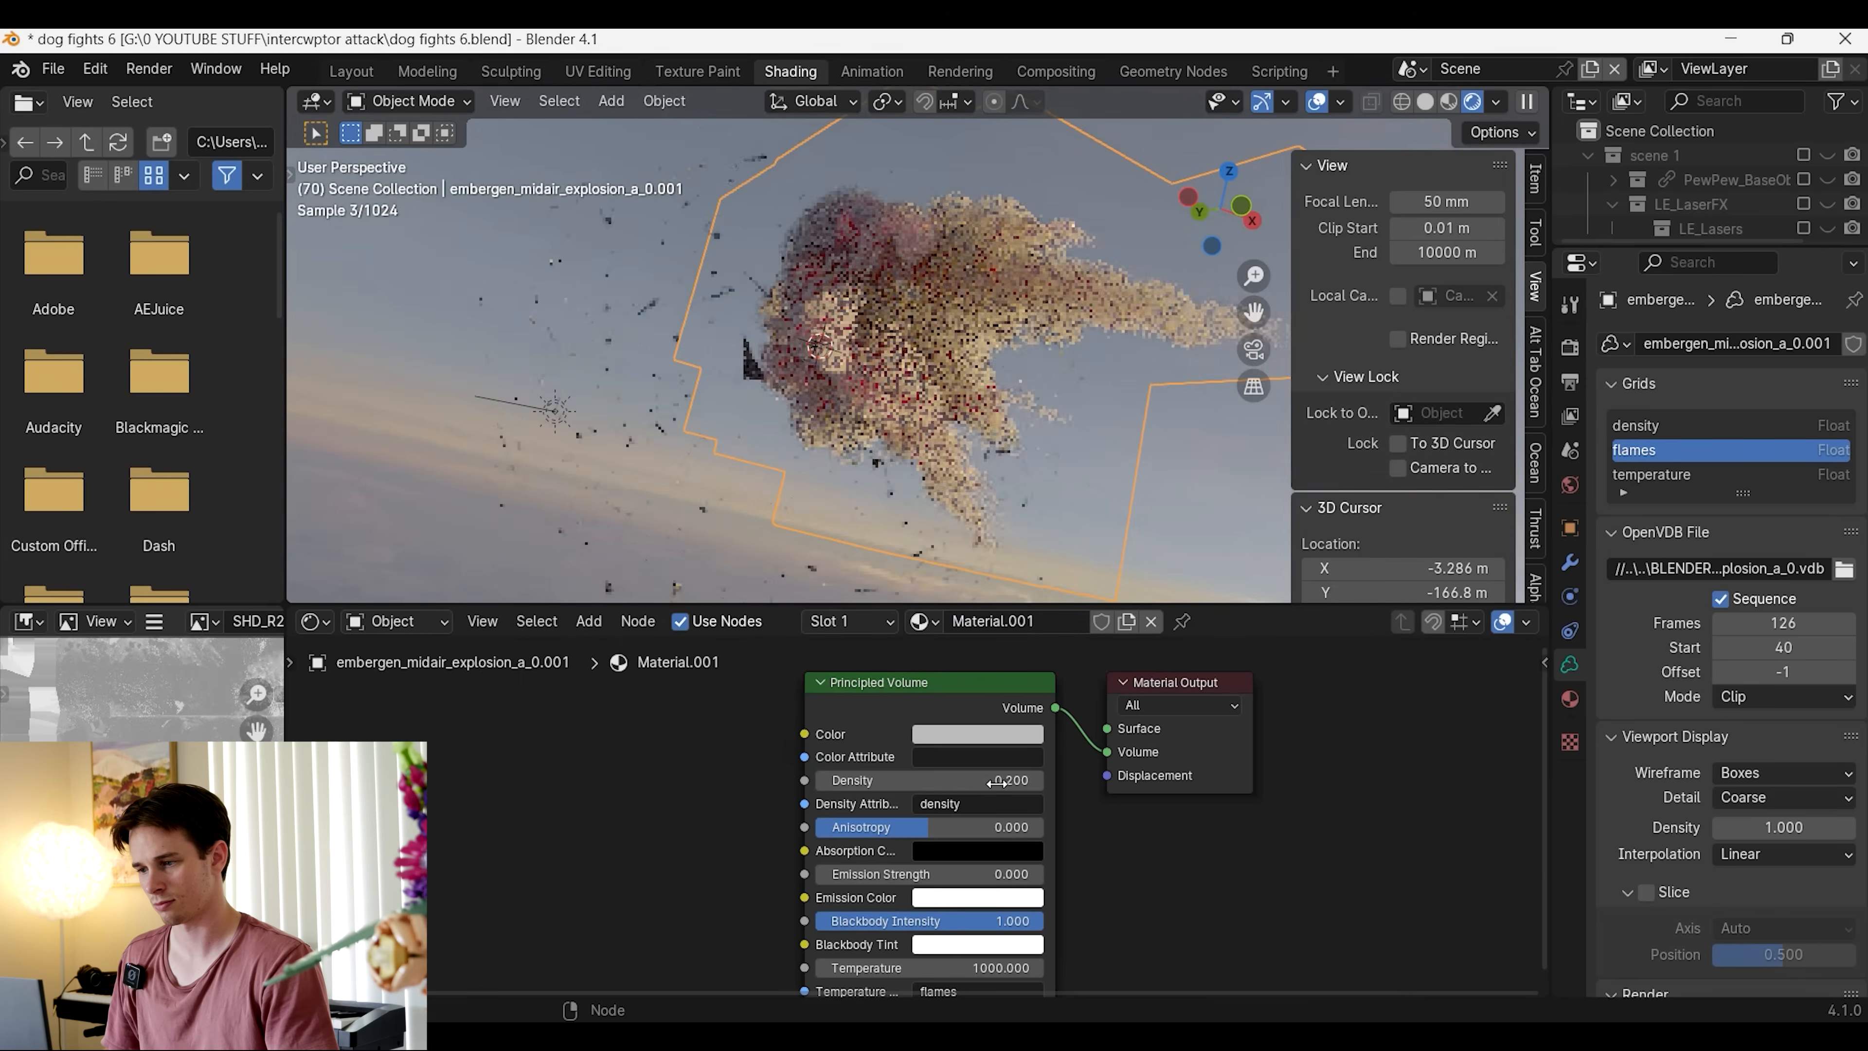
left_click(822, 779)
left_click(821, 780)
Set the Principled Volume's temperature to 7000 and raise its density to 0.9
middle_click_drag(1070, 850, 1056, 802)
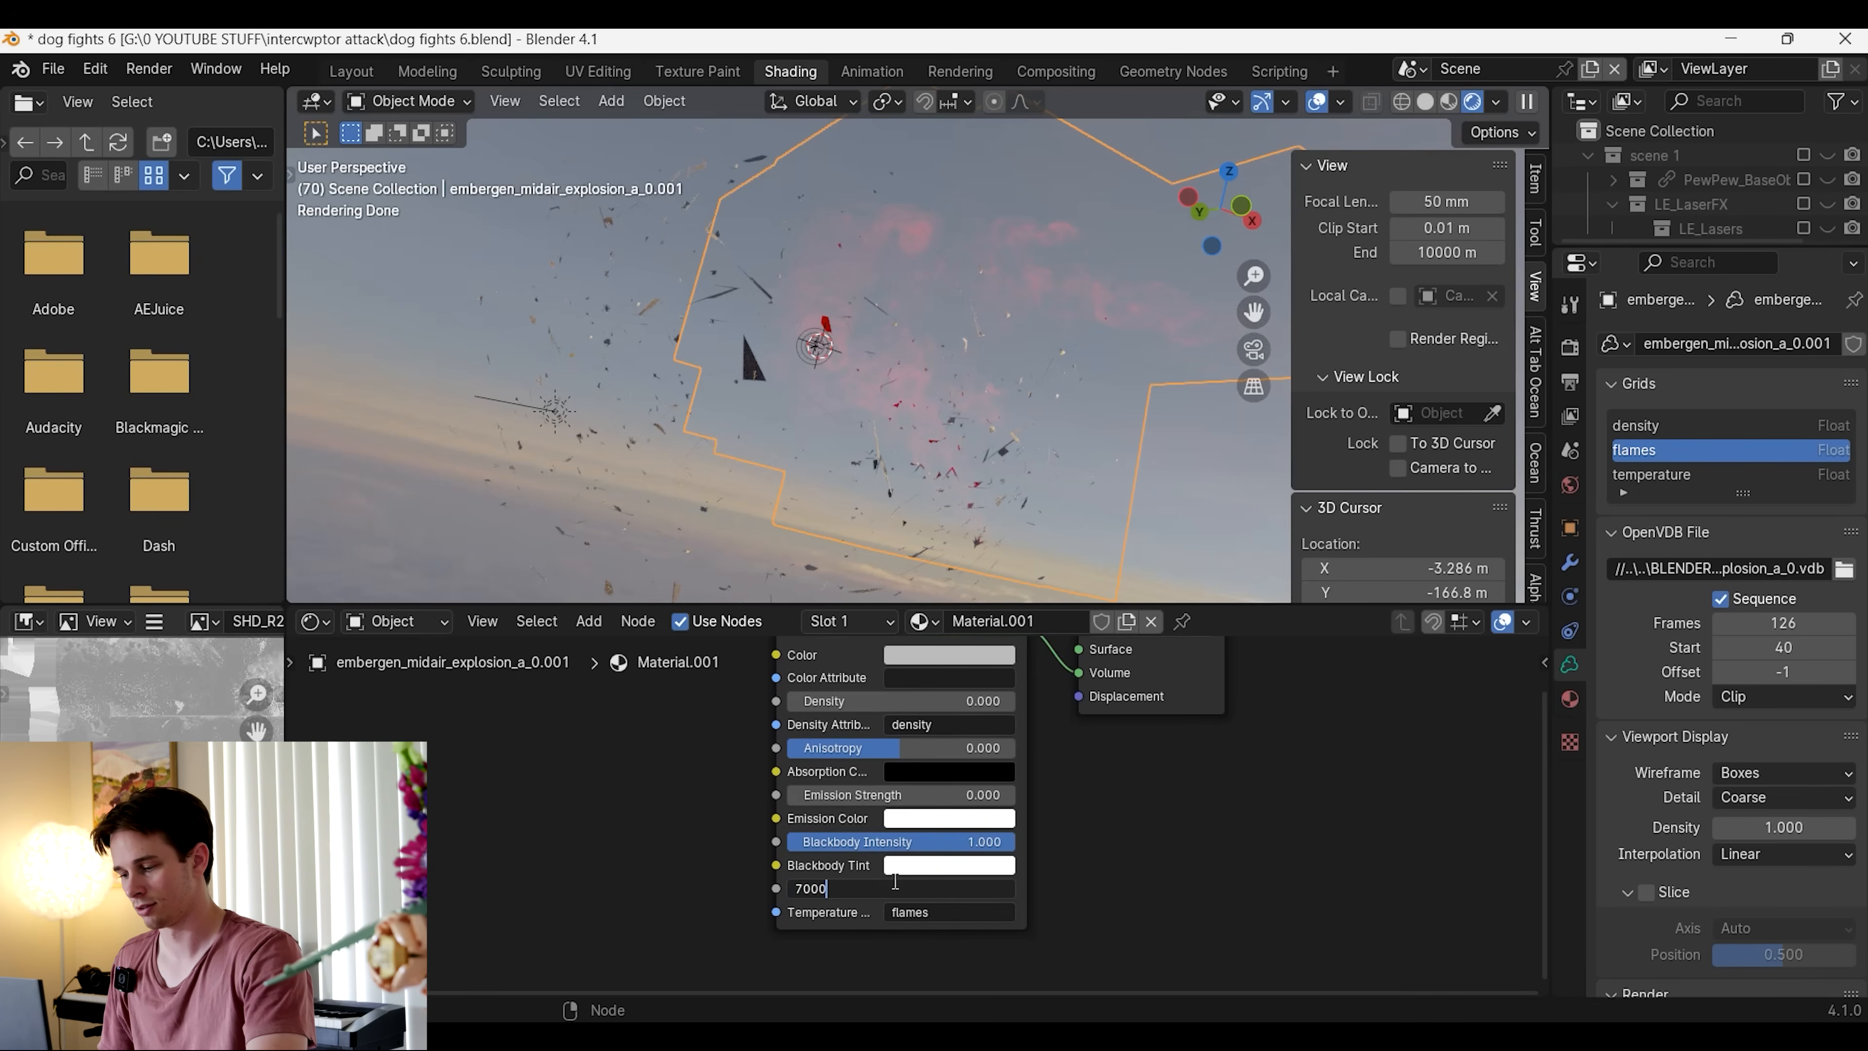
middle_click_drag(965, 458, 1035, 416)
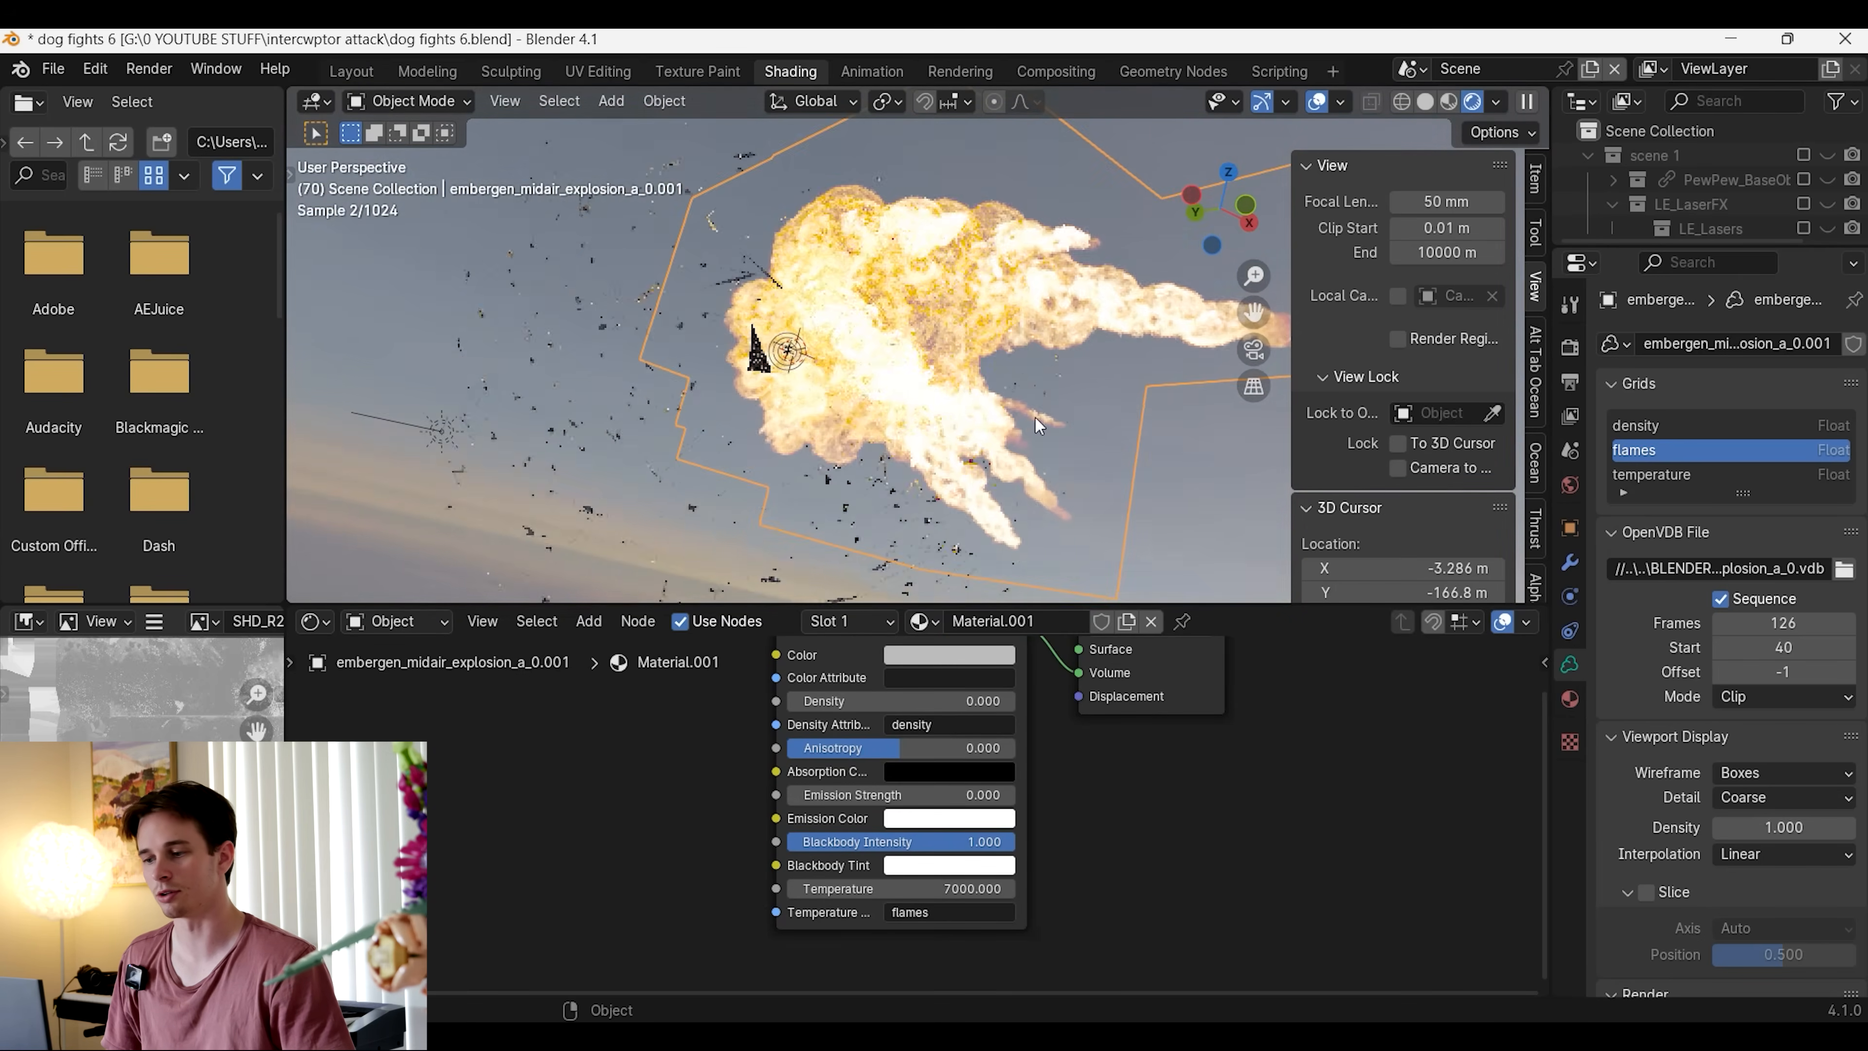
left_click(1010, 704)
left_click(1010, 704)
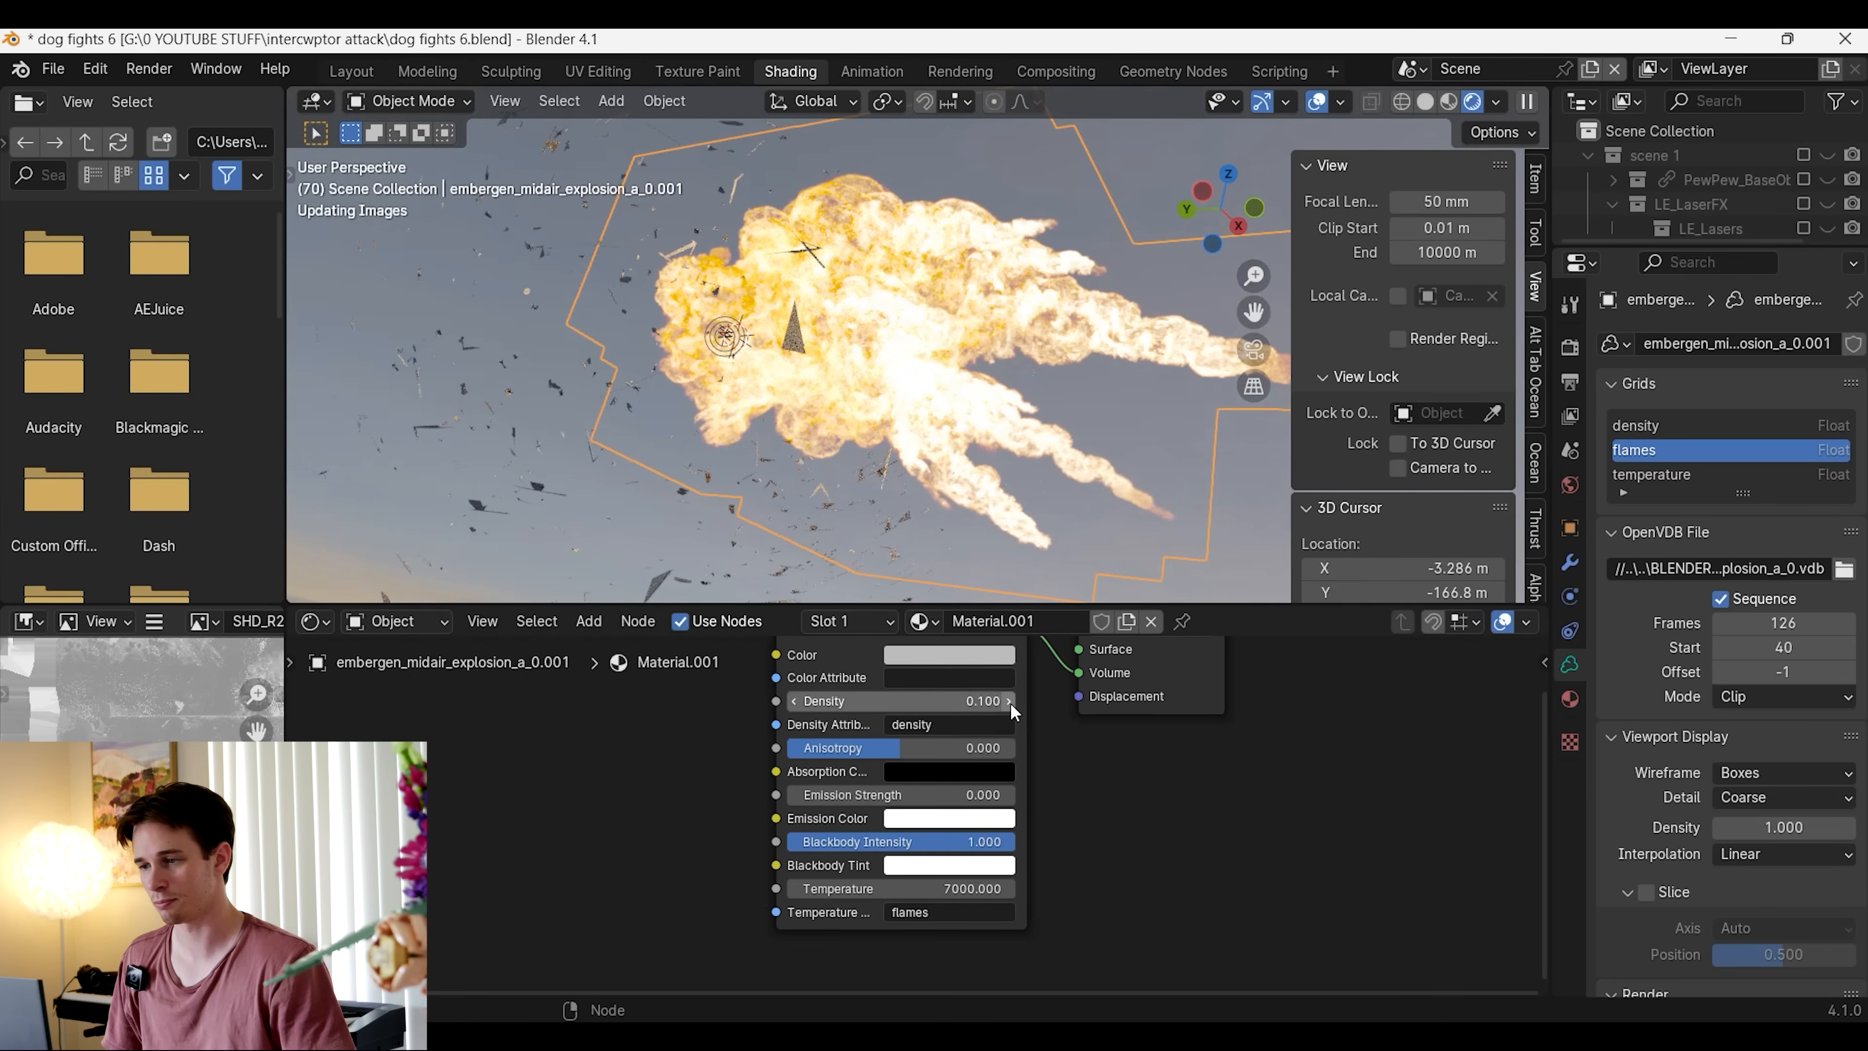
left_click(1010, 704)
left_click(1010, 704)
left_click(1010, 704)
left_click(1010, 703)
left_click(1010, 702)
left_click(1010, 702)
left_click(1010, 702)
middle_click_drag(934, 448, 1074, 509)
scroll(1071, 514, "down", 4)
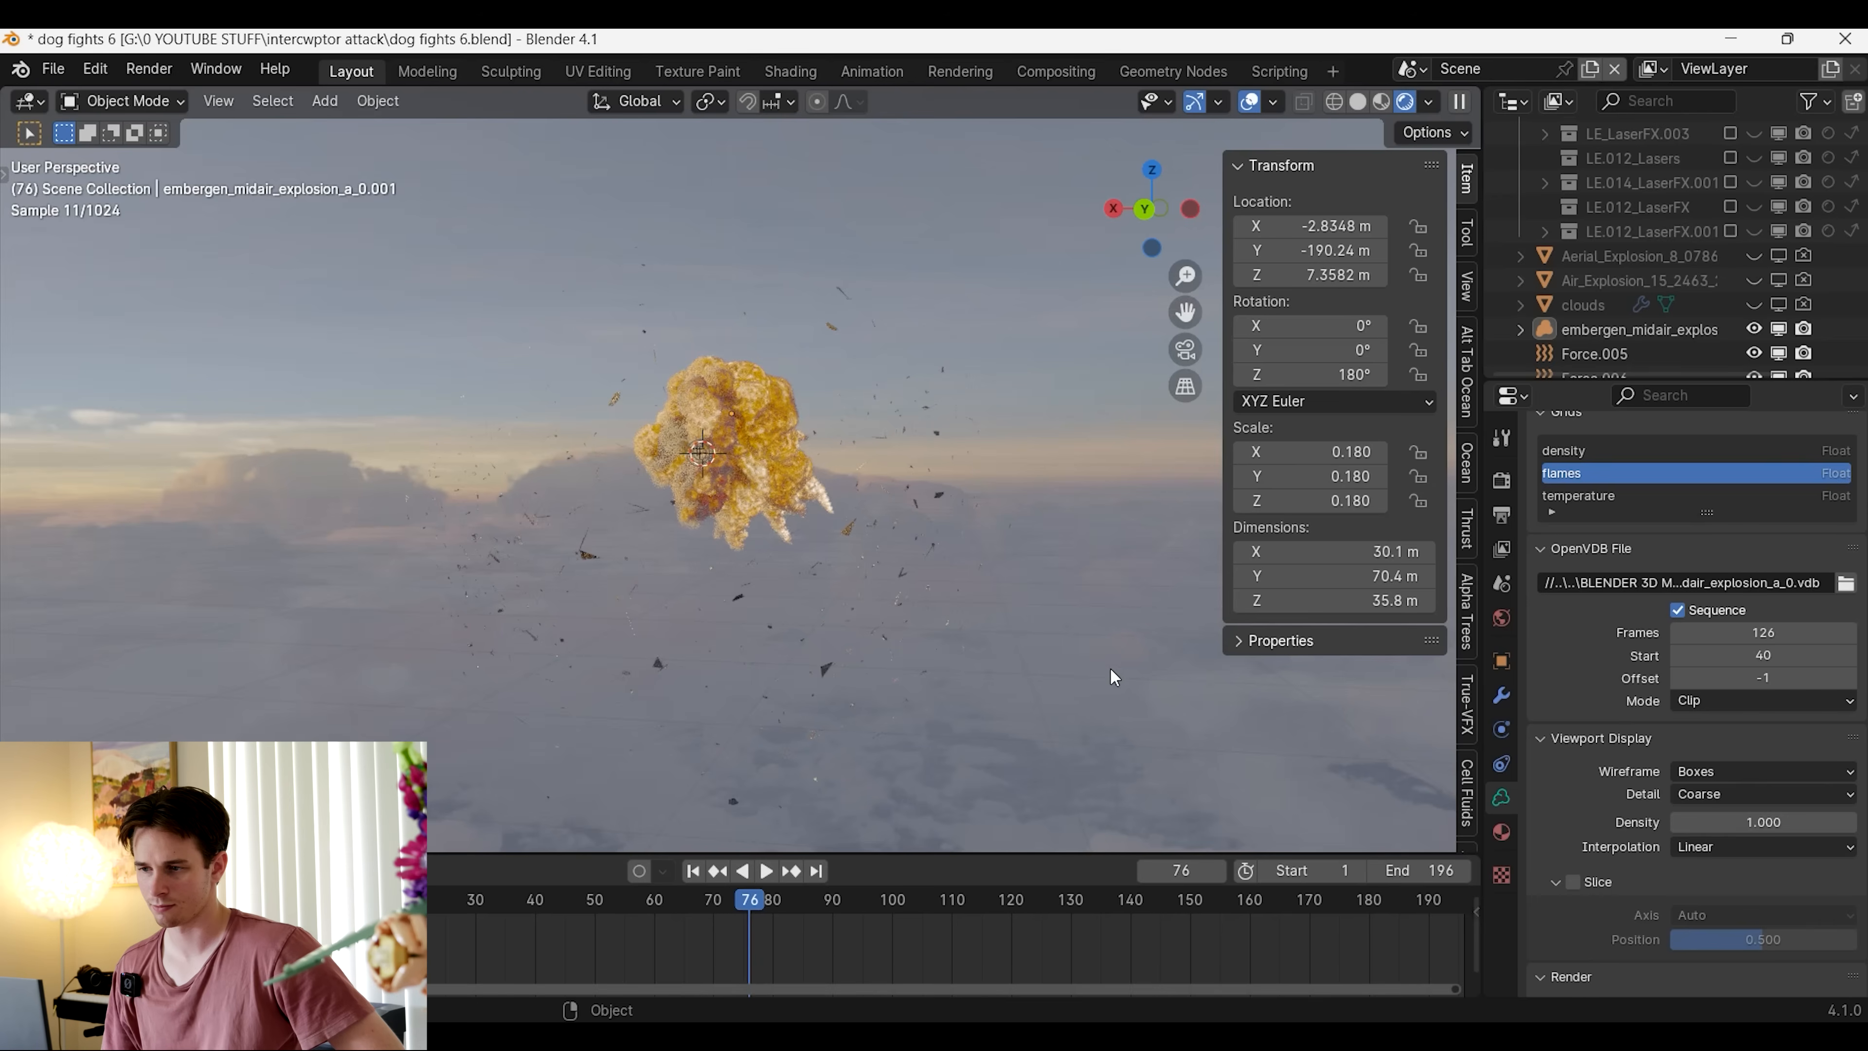
Return to the Layout workspace and examine the fiery explosion with its debris at frame 76
middle_click_drag(1131, 684, 432, 684)
scroll(562, 646, "up", 3)
middle_click_drag(568, 620, 709, 634)
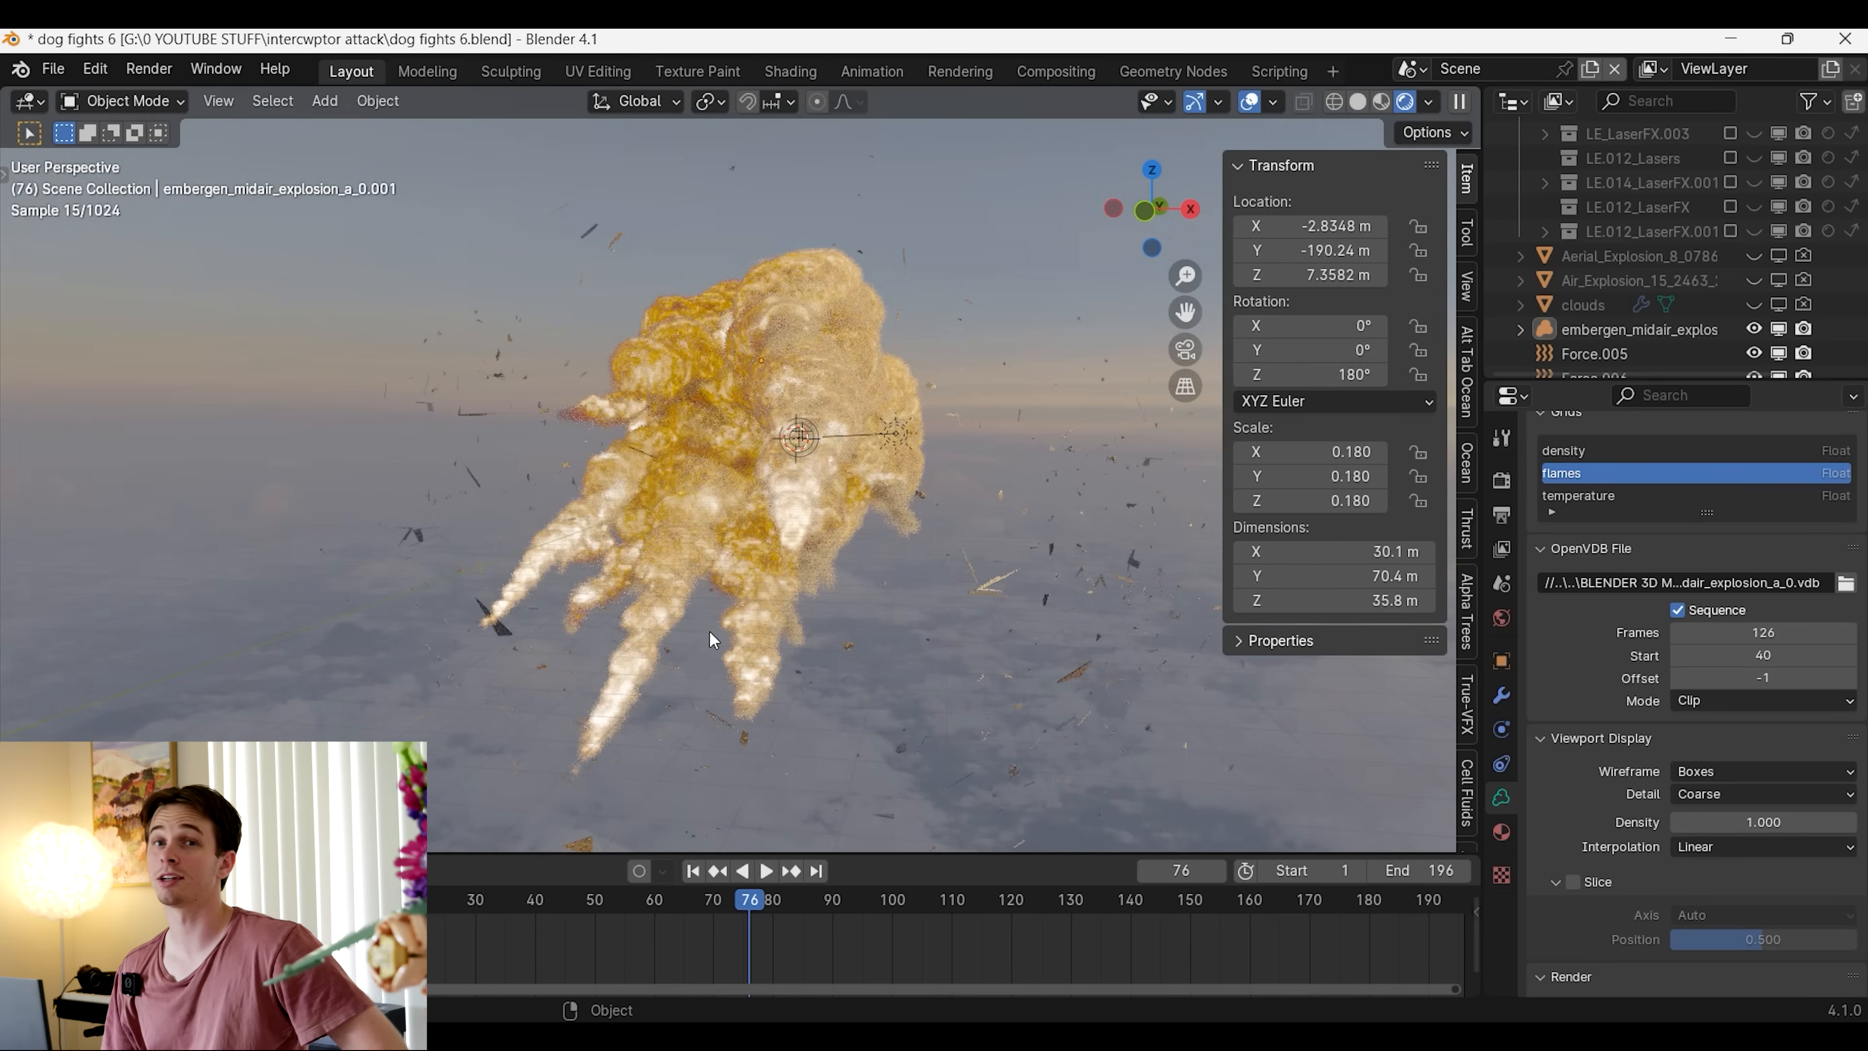